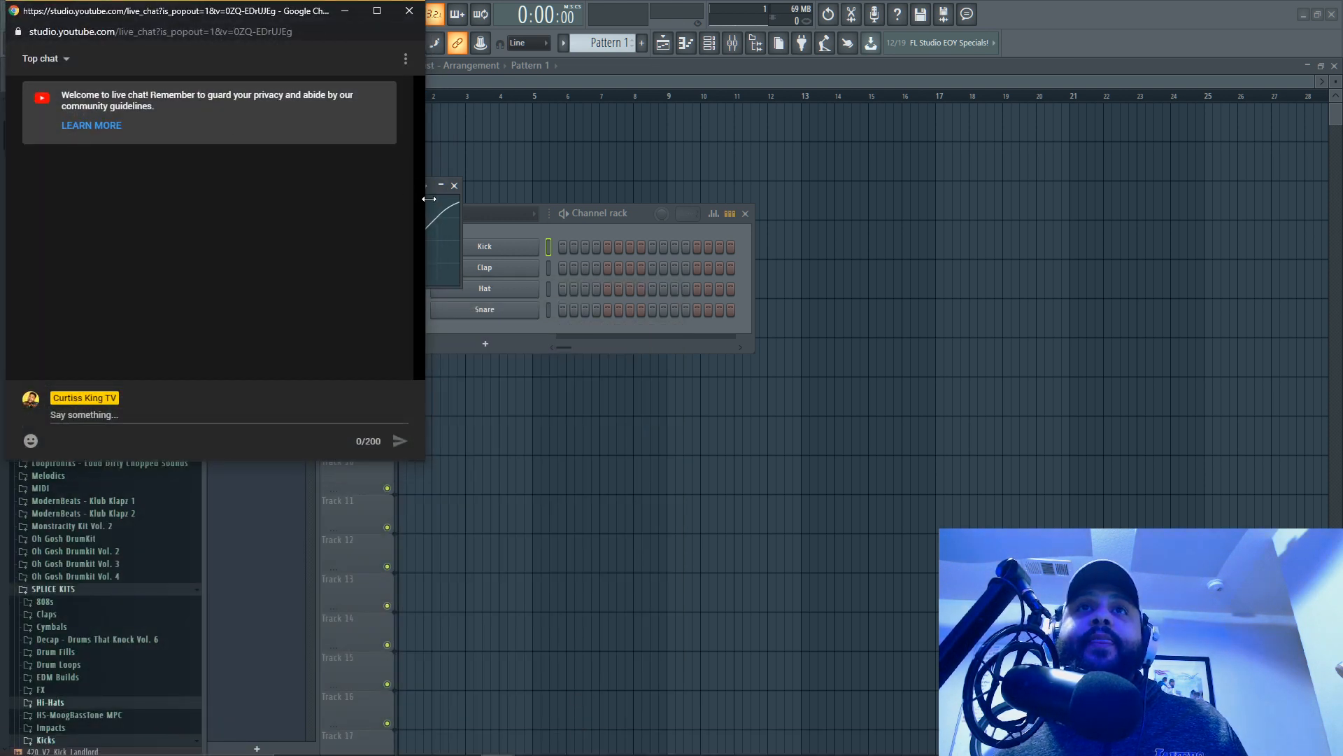
# Step: Enlarge the YouTube chat pop-out, switch it from Top chat to Live chat, and place it over the middle of the playlist
pyautogui.moveTo(419, 199); pyautogui.dragTo(476, 208)
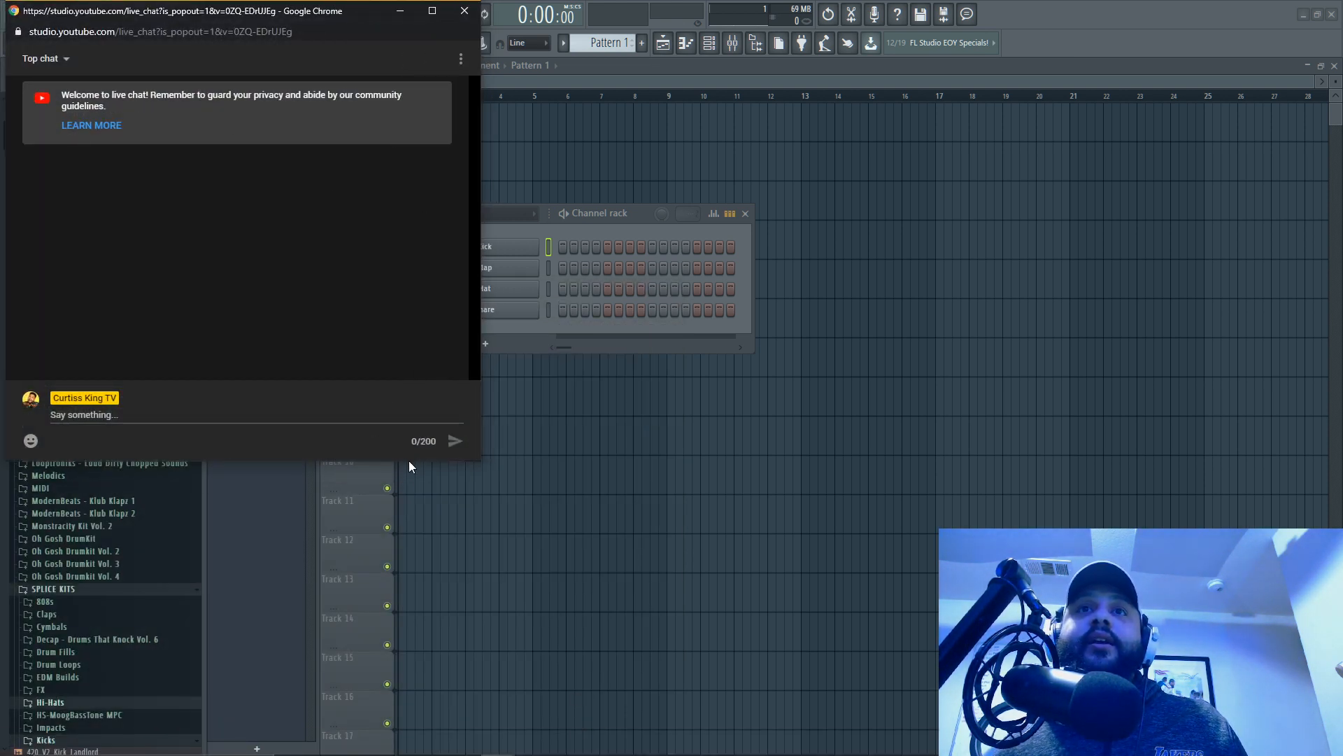
pyautogui.moveTo(412, 460); pyautogui.dragTo(402, 551)
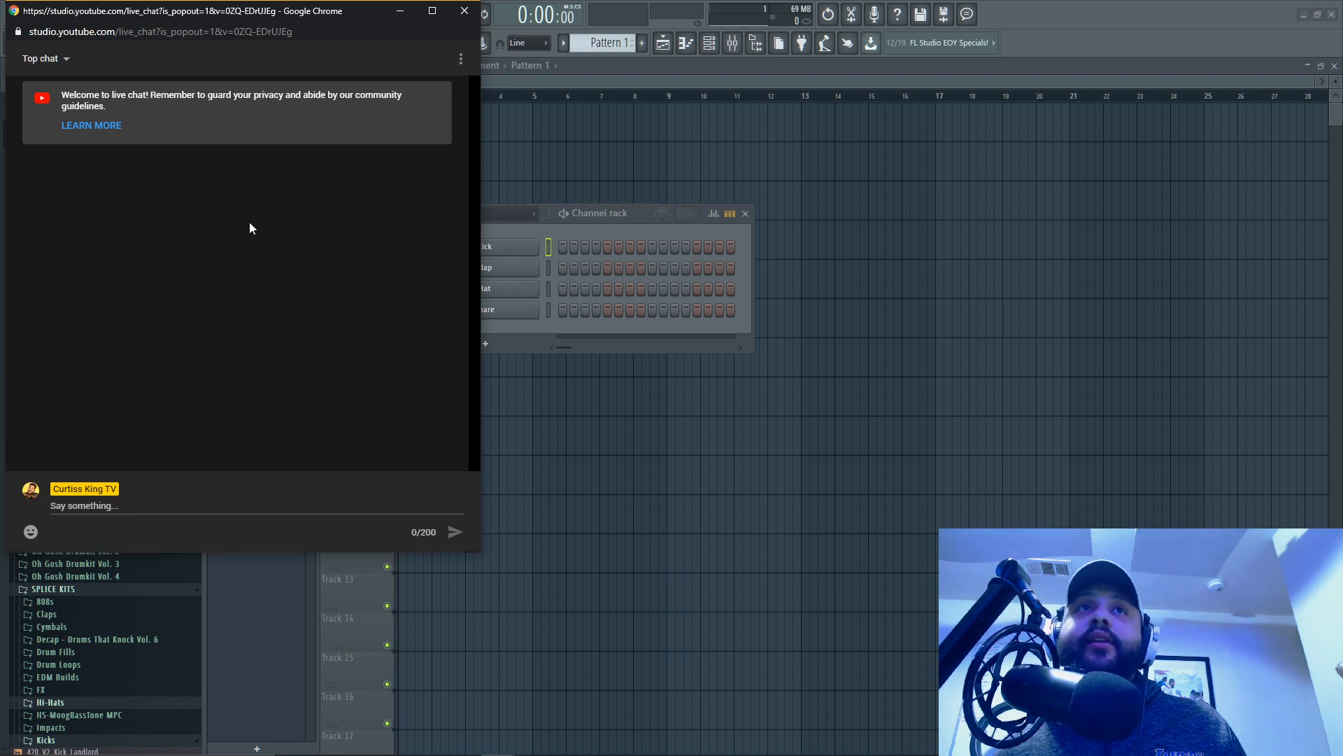
pyautogui.click(56, 62)
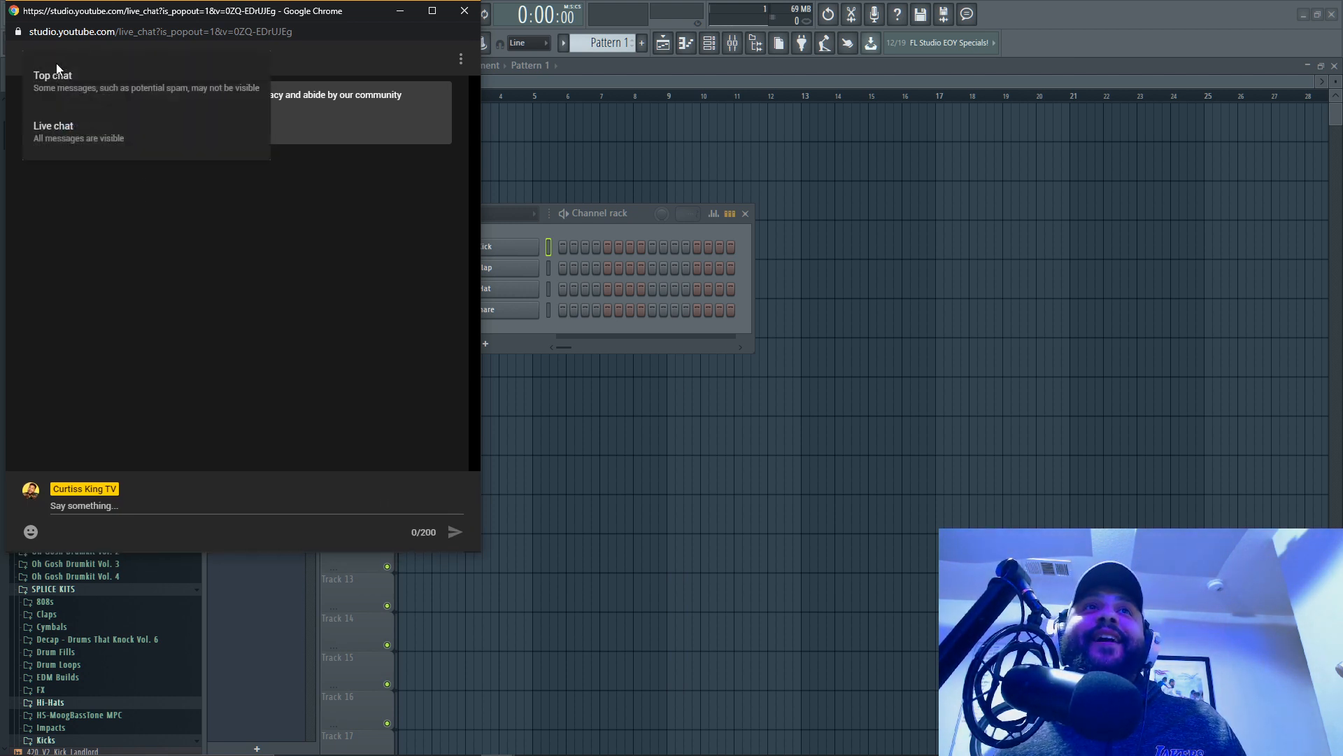
pyautogui.click(65, 144)
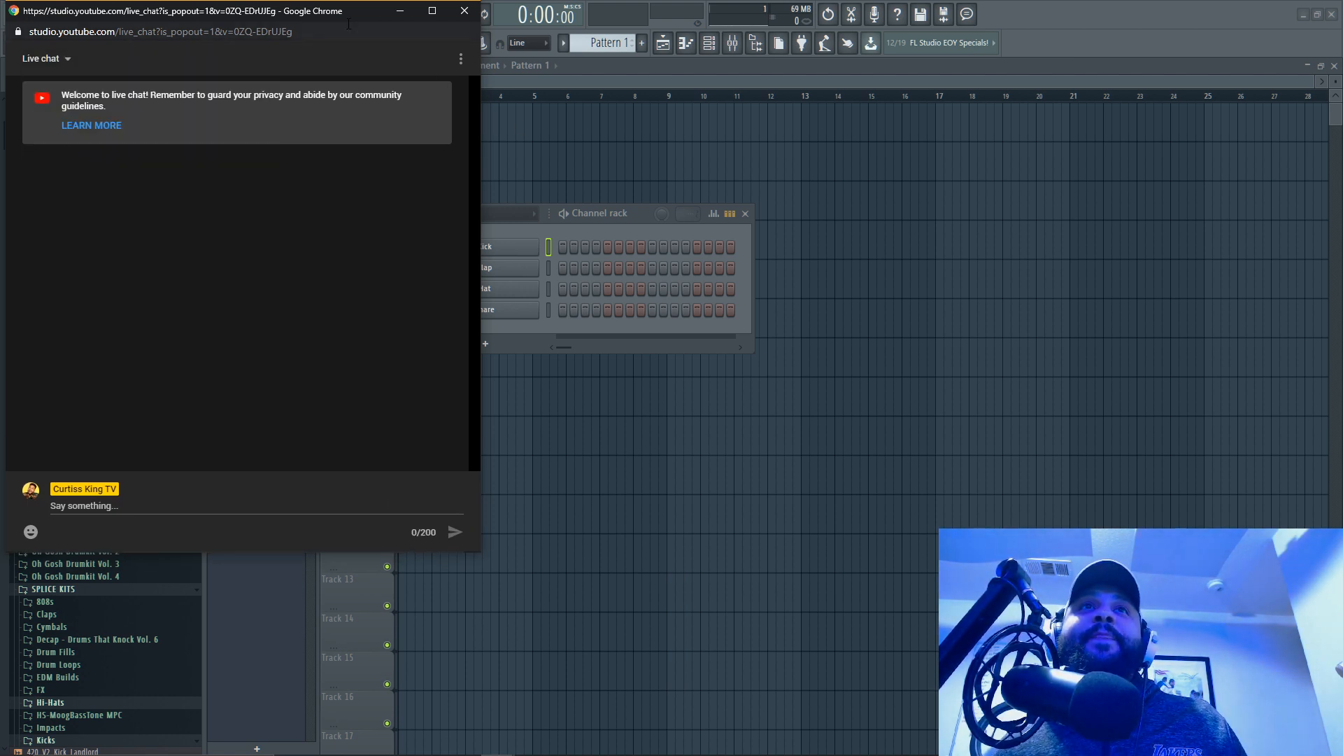
pyautogui.moveTo(347, 11); pyautogui.dragTo(765, 116)
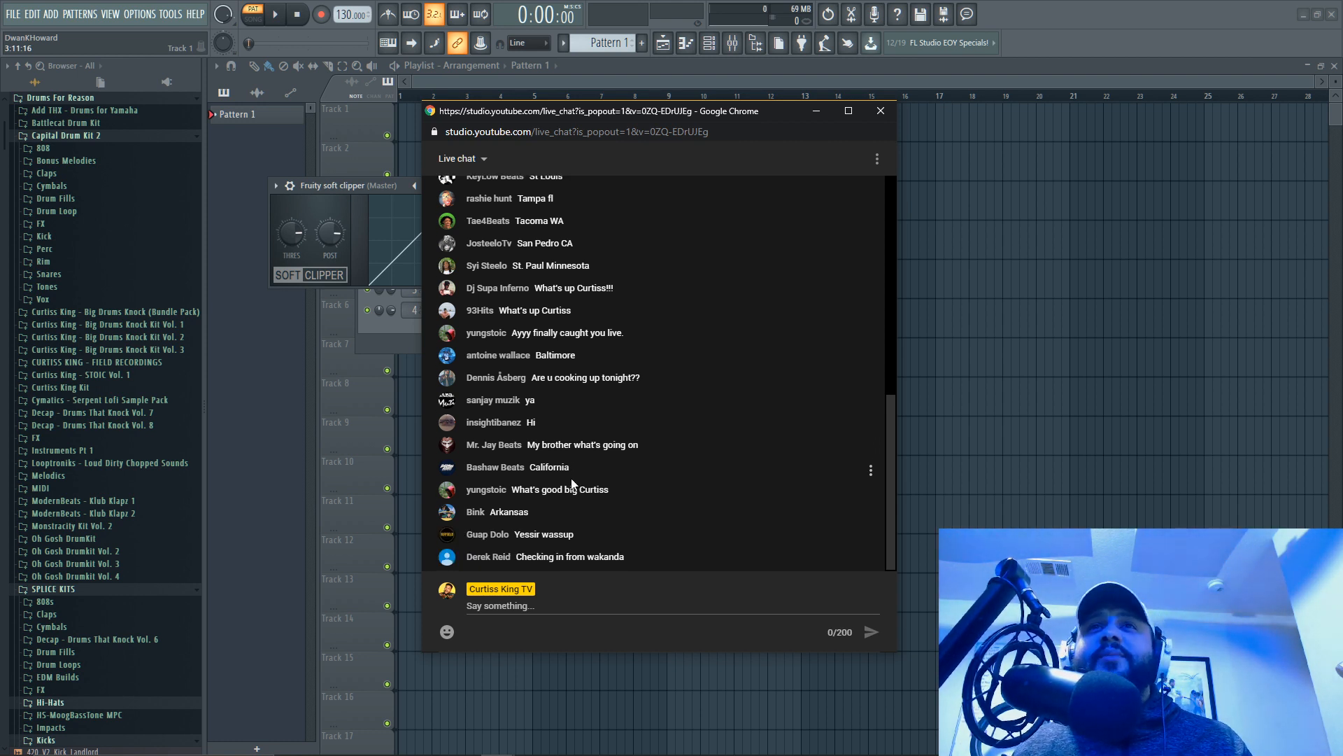
# Step: Read back through the earlier live chat messages and return to the newest ones
pyautogui.scroll(2, 572, 481)
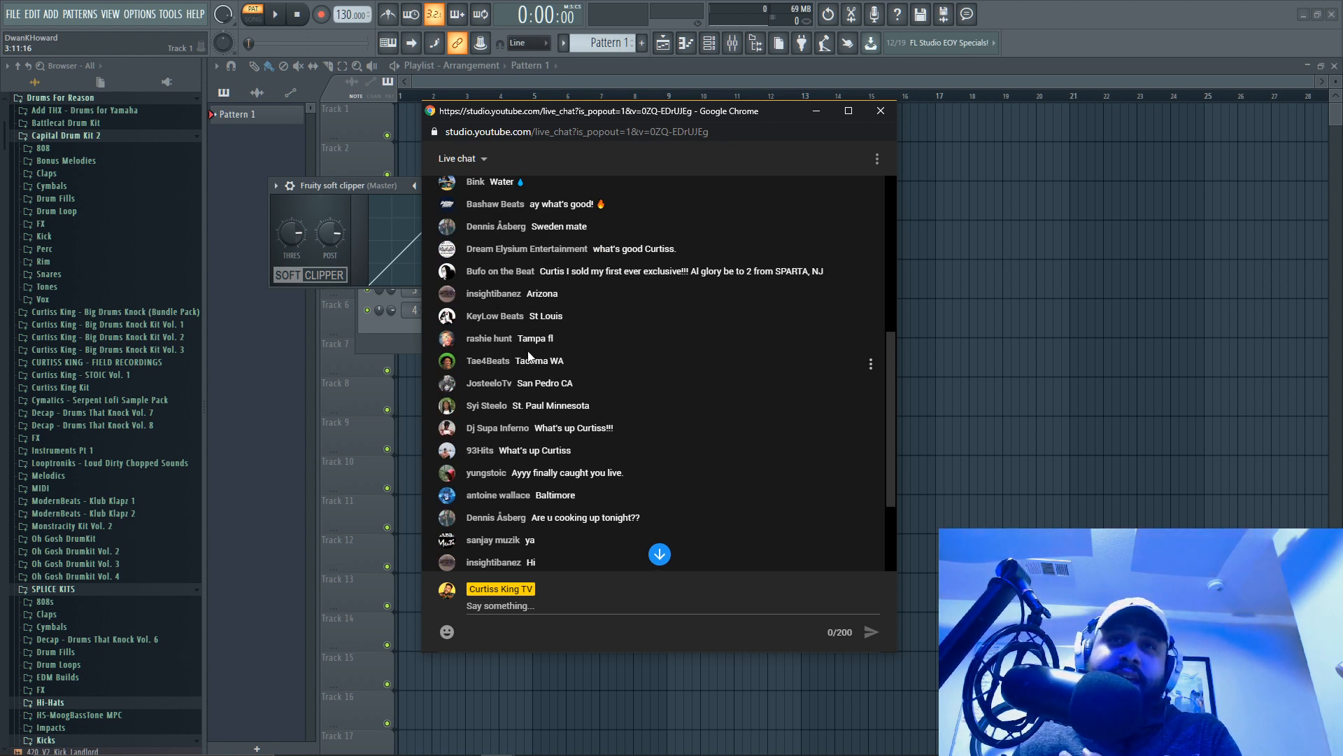
pyautogui.scroll(1, 606, 325)
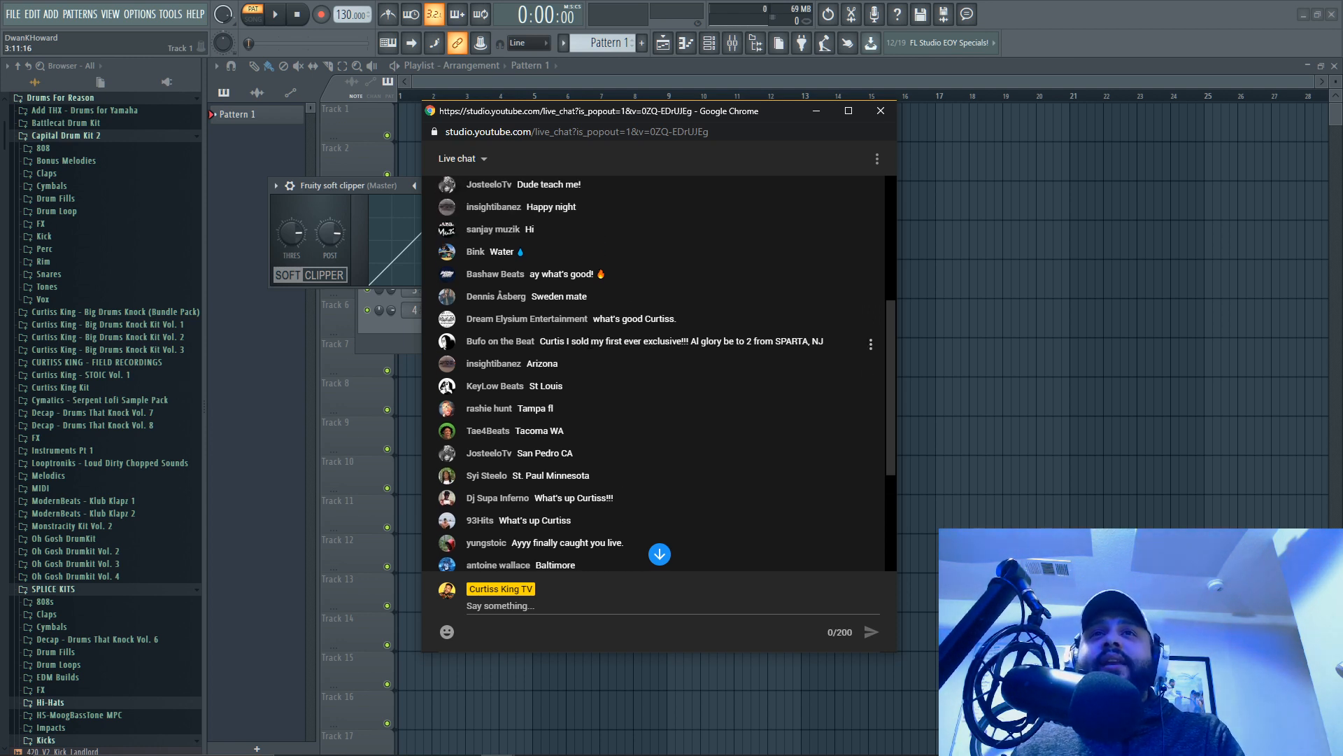
pyautogui.scroll(-4, 586, 343)
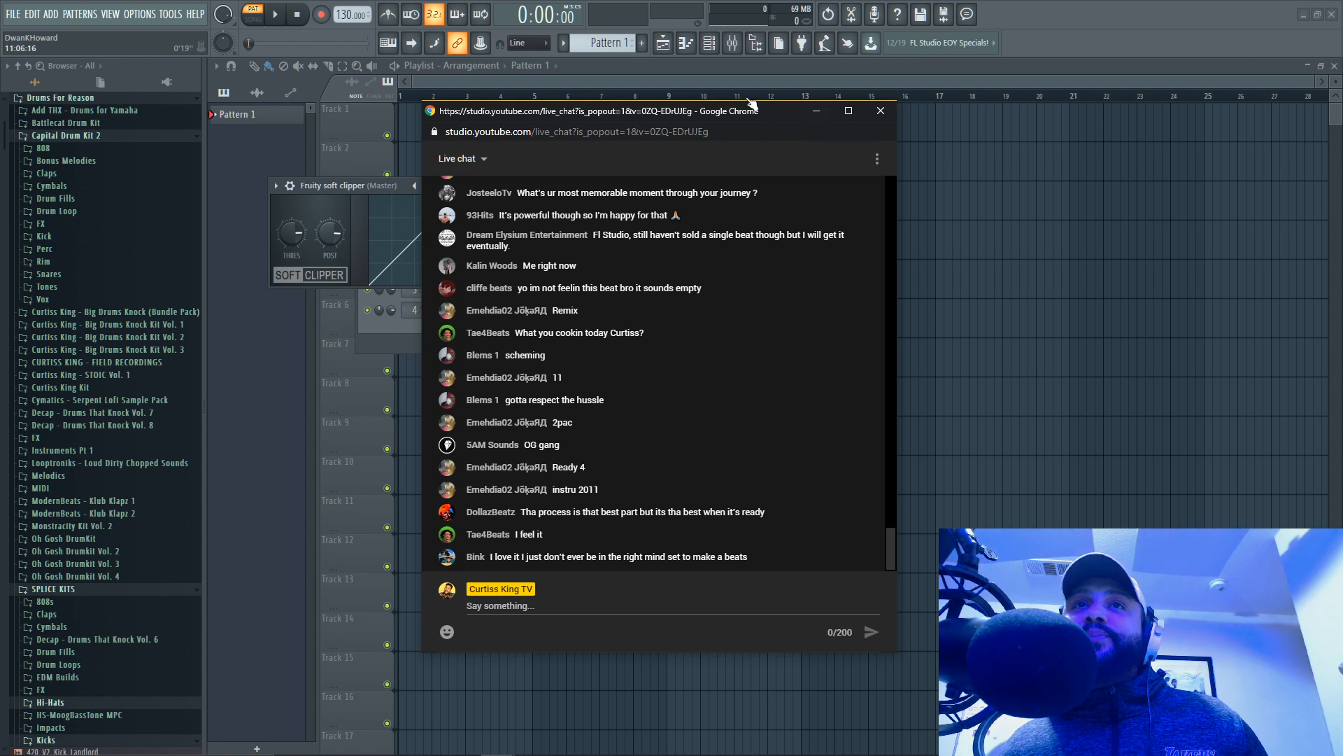
# Step: Switch to FL Studio briefly and bring the live chat pop-out back in front to check the replies
pyautogui.click(371, 183)
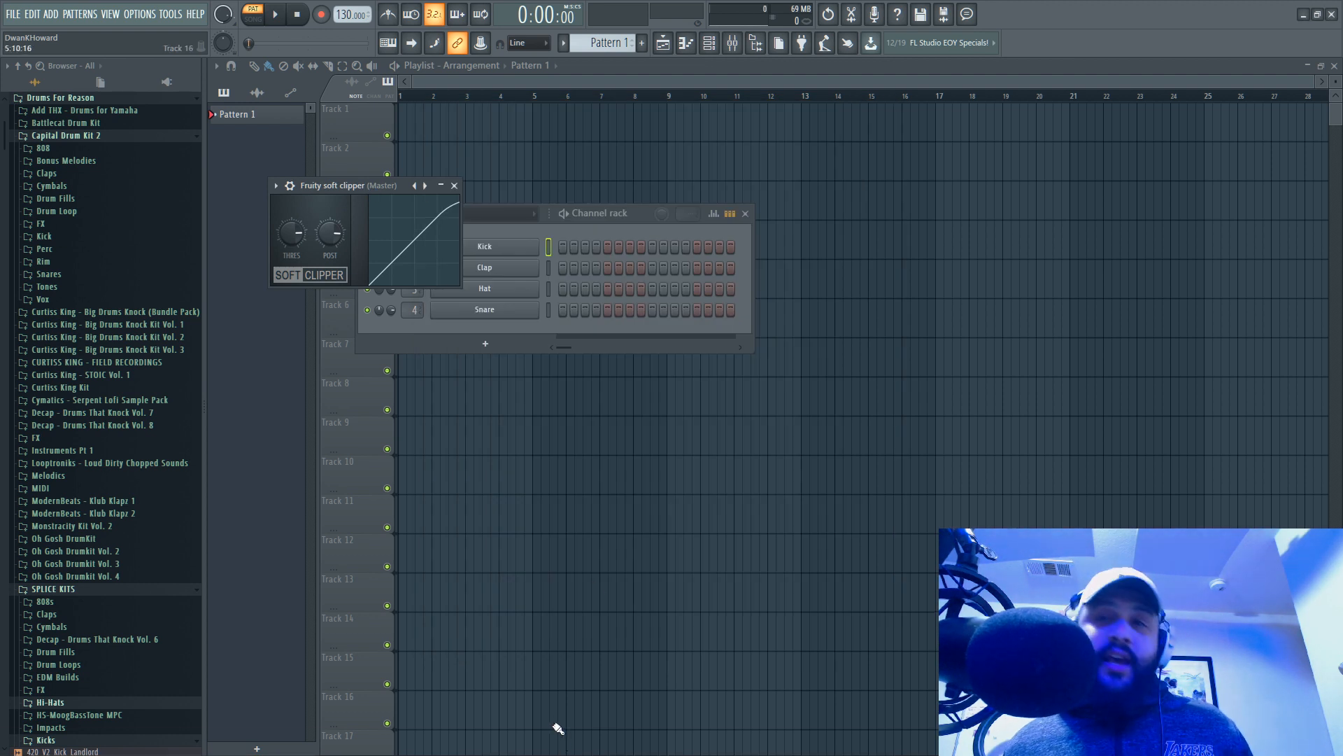
pyautogui.press('super')
pyautogui.moveTo(499, 743)
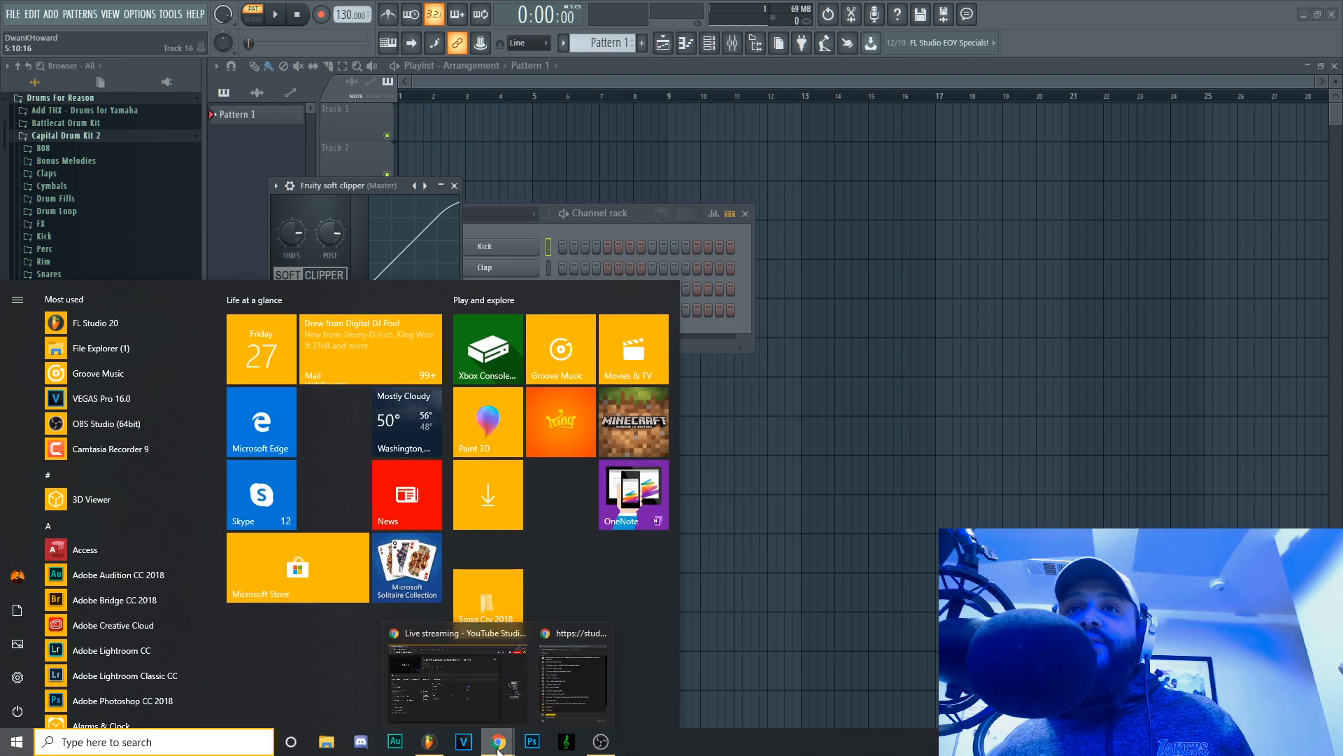
pyautogui.click(574, 675)
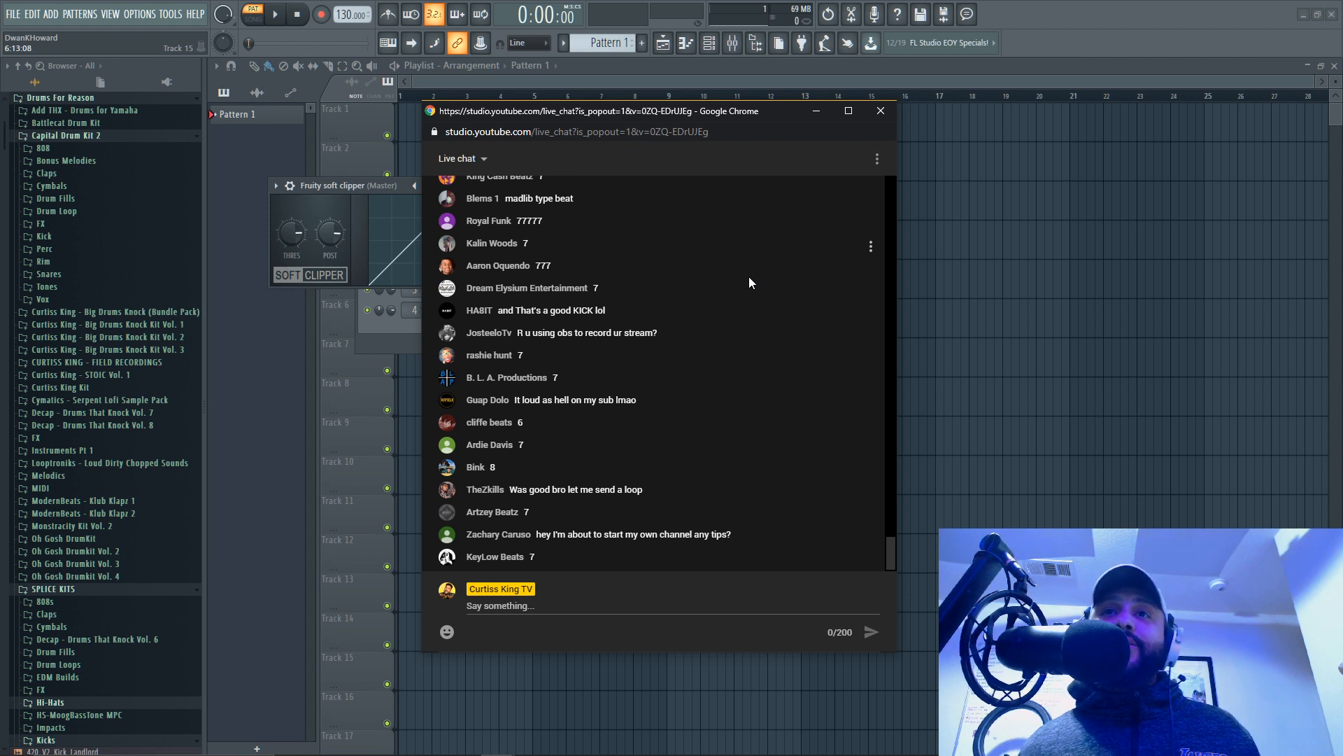
# Step: Close the Fruity soft clipper window in FL Studio and minimise the live chat pop-out after checking it
pyautogui.click(347, 188)
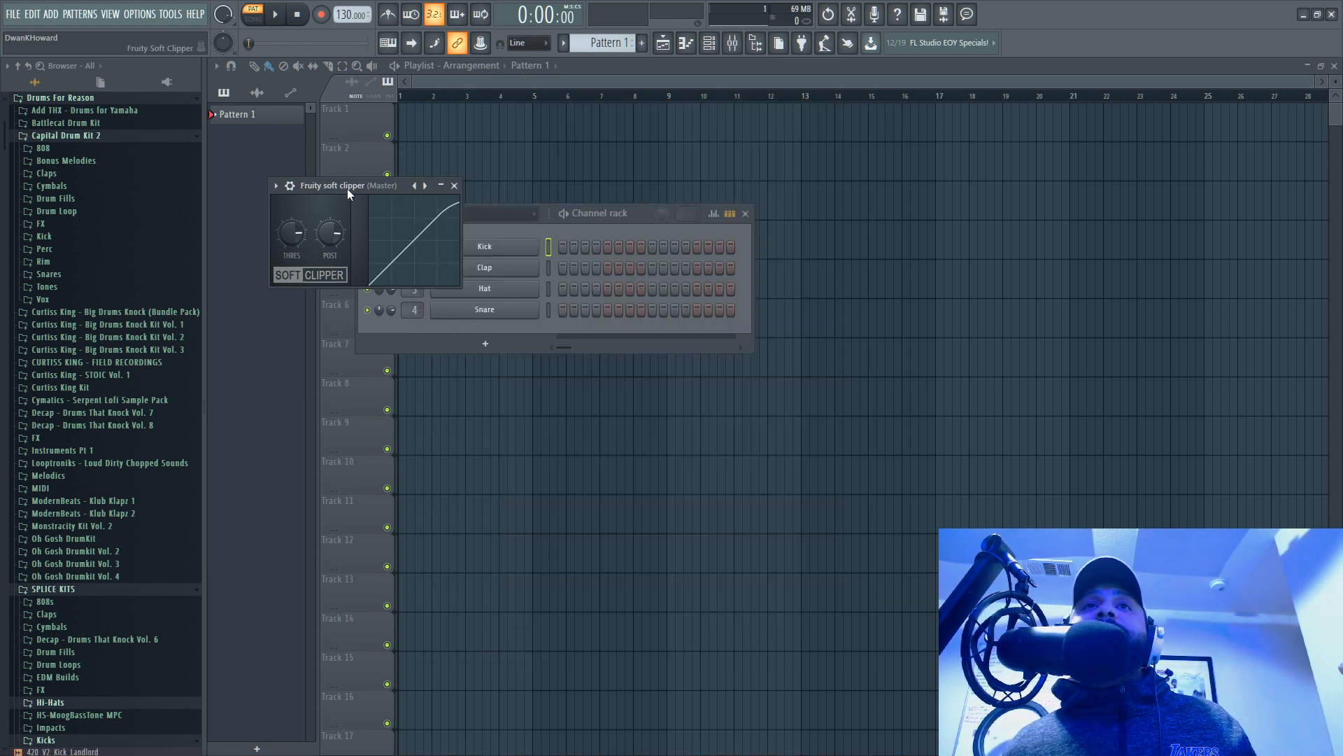
pyautogui.click(455, 185)
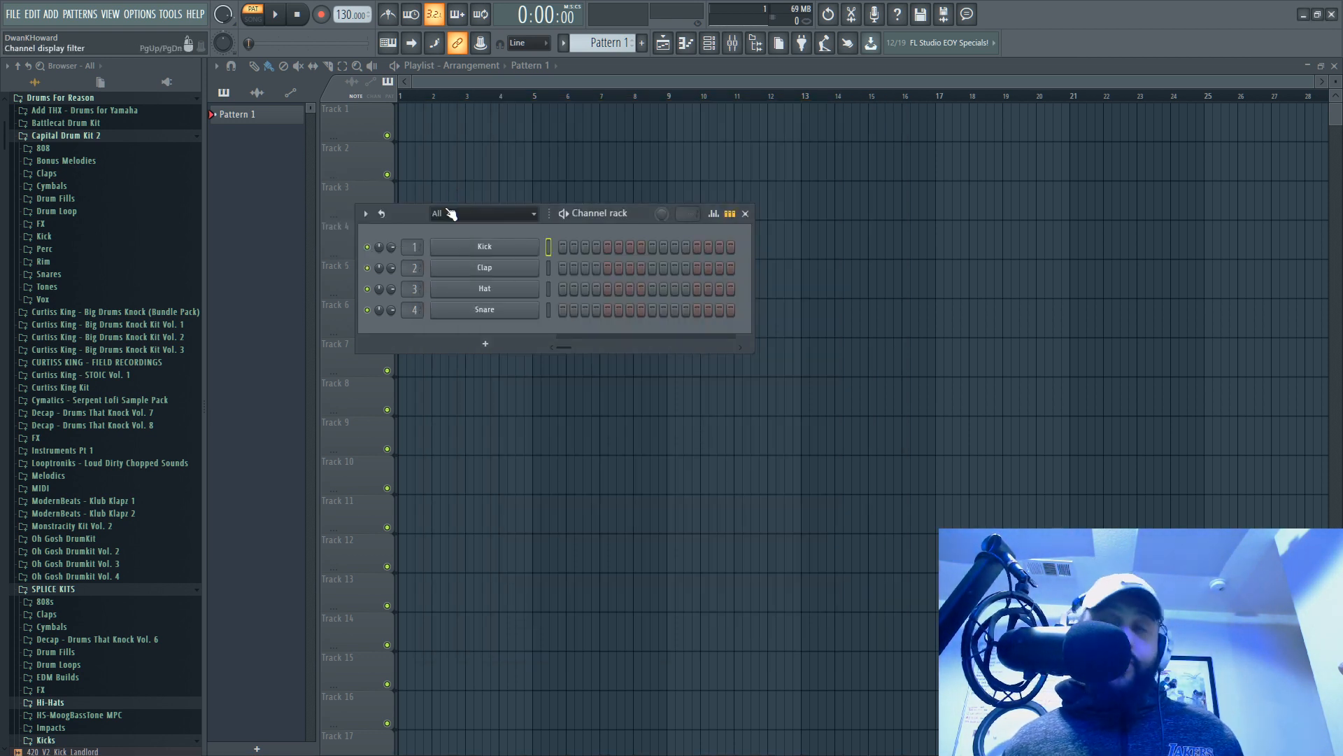
pyautogui.press('super')
pyautogui.moveTo(498, 741)
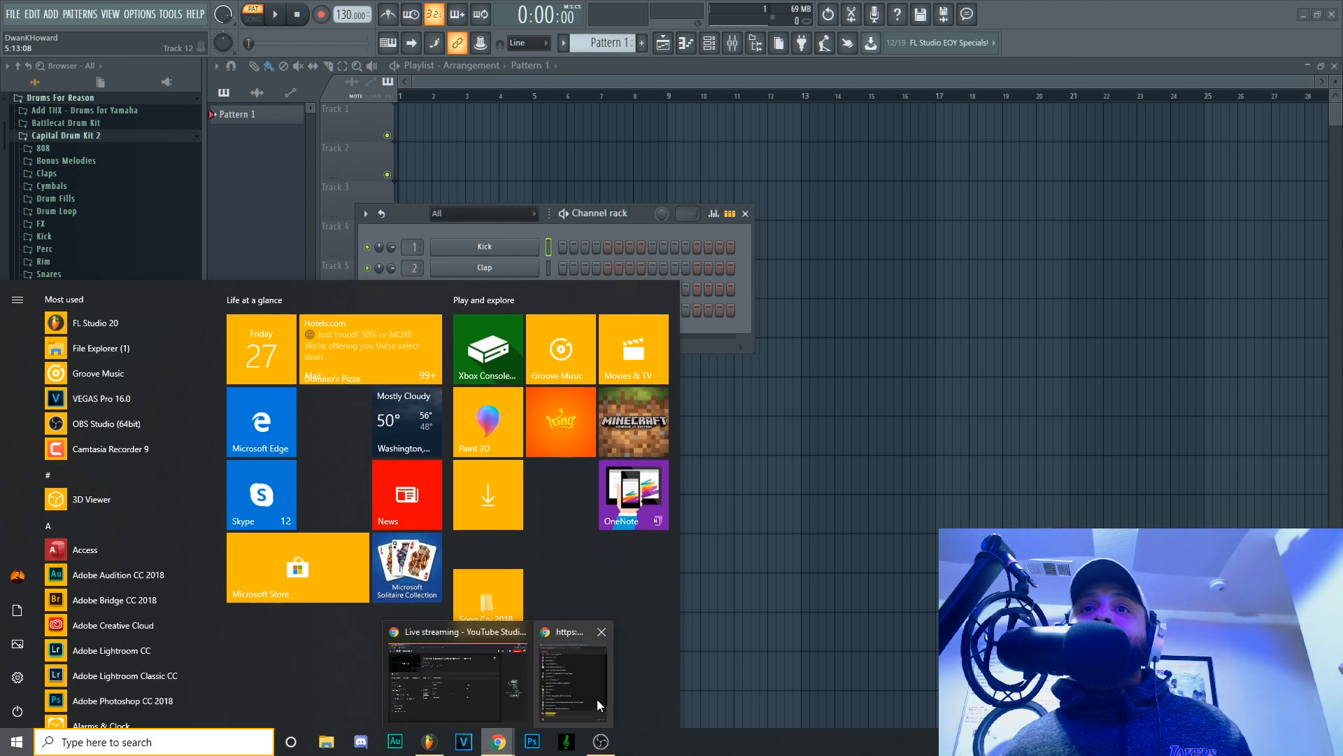
pyautogui.click(598, 701)
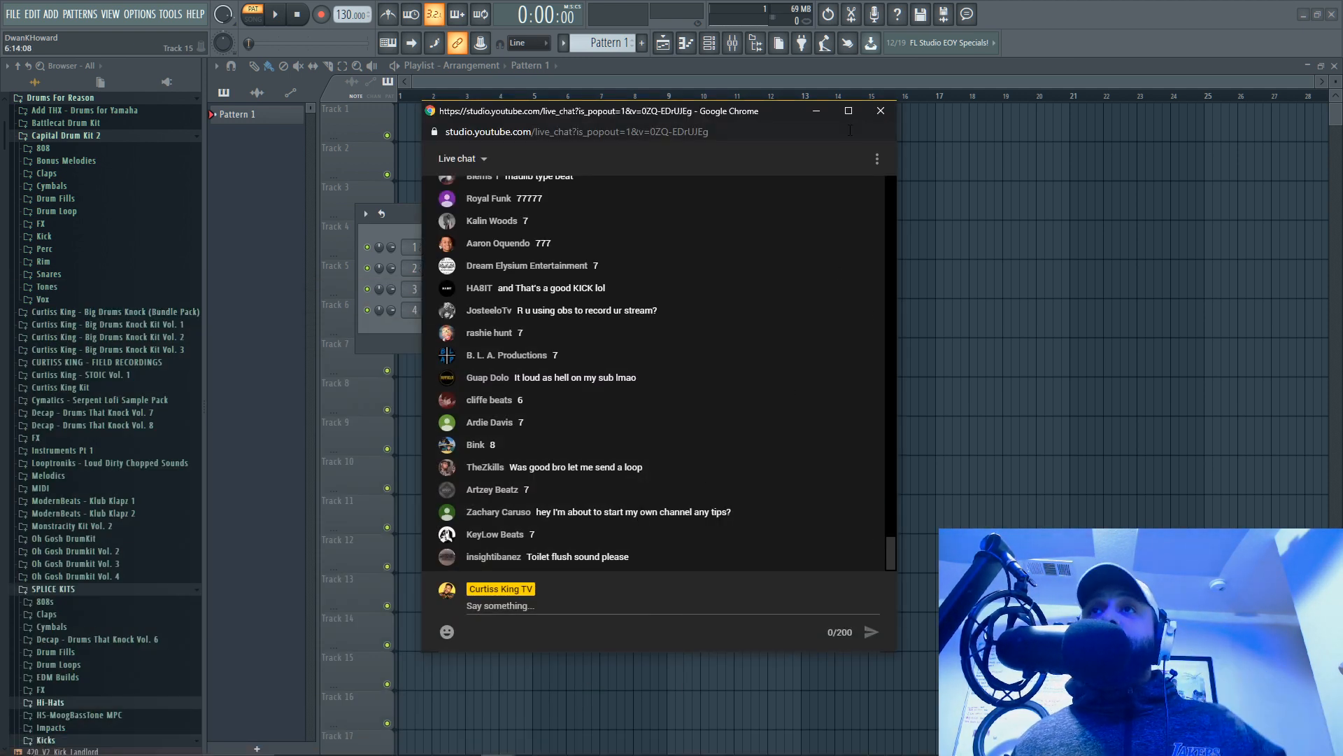
pyautogui.click(817, 112)
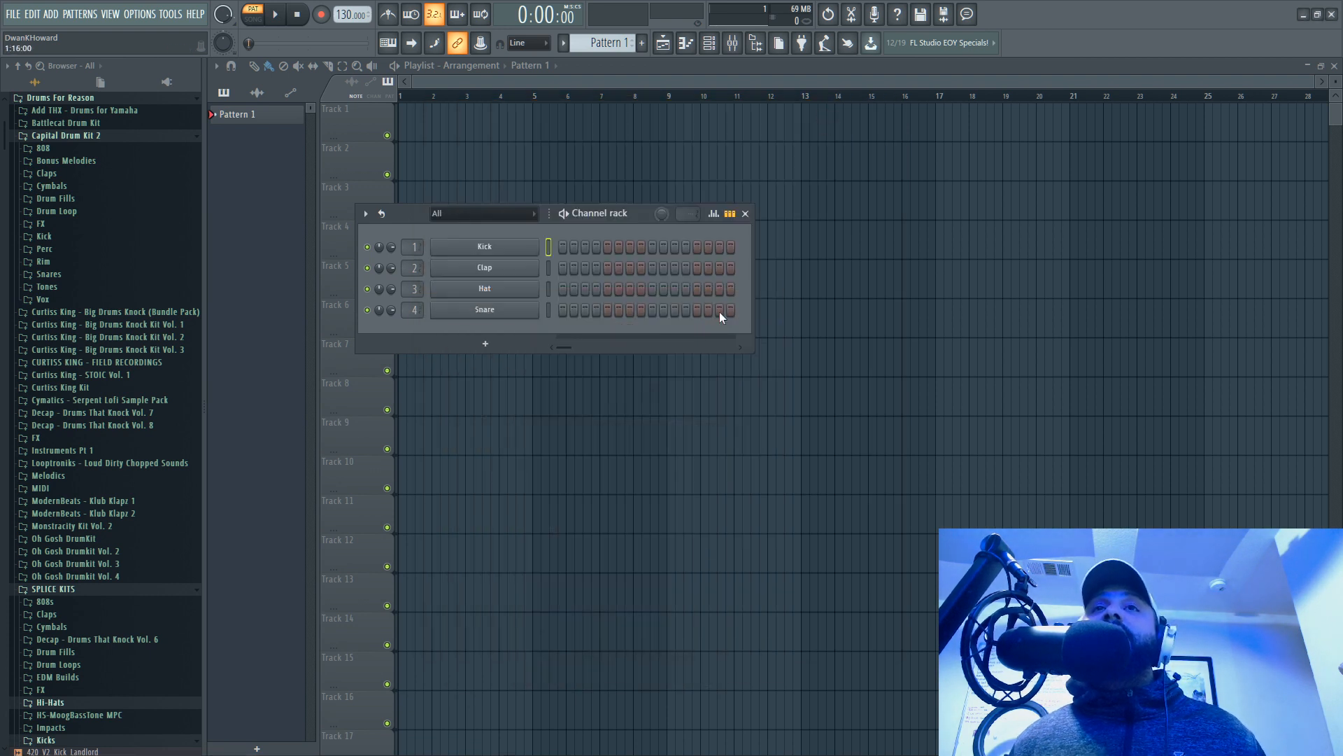
# Step: Add a Scaler_x64 instrument channel to the channel rack
pyautogui.click(490, 345)
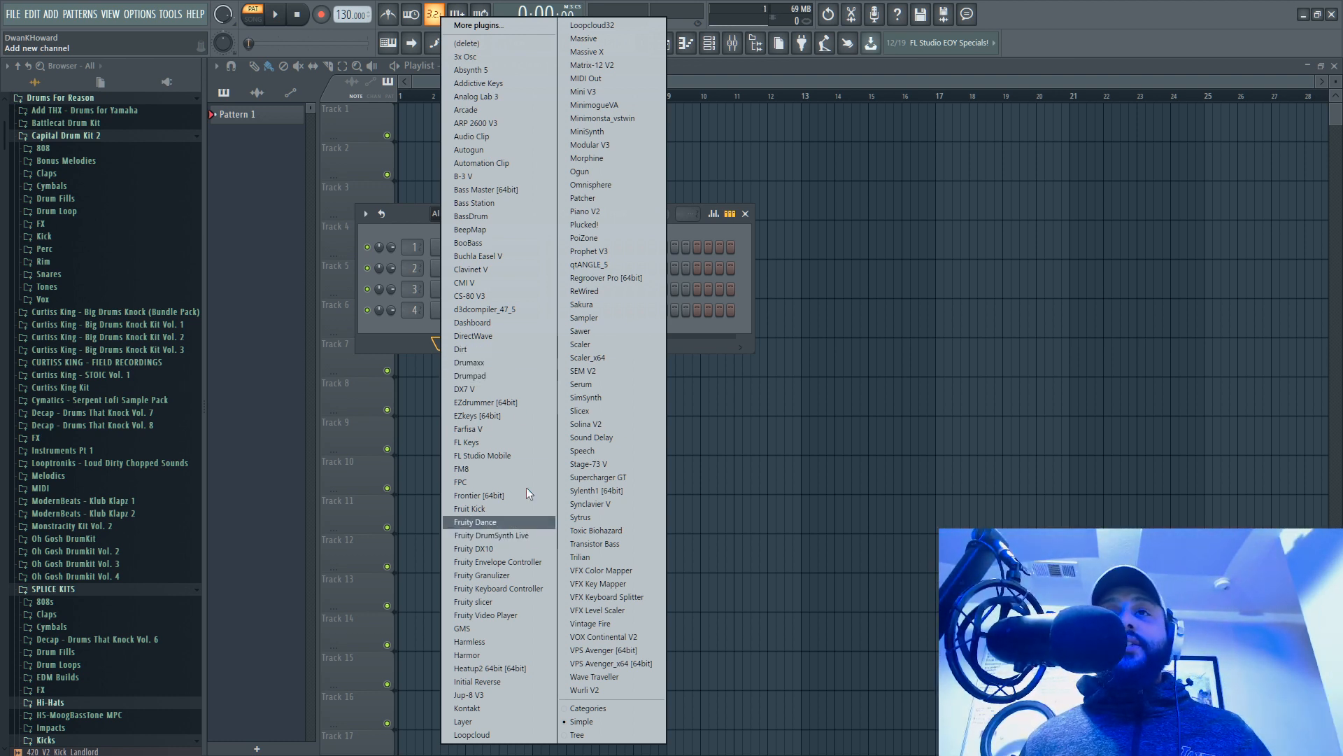
pyautogui.click(615, 357)
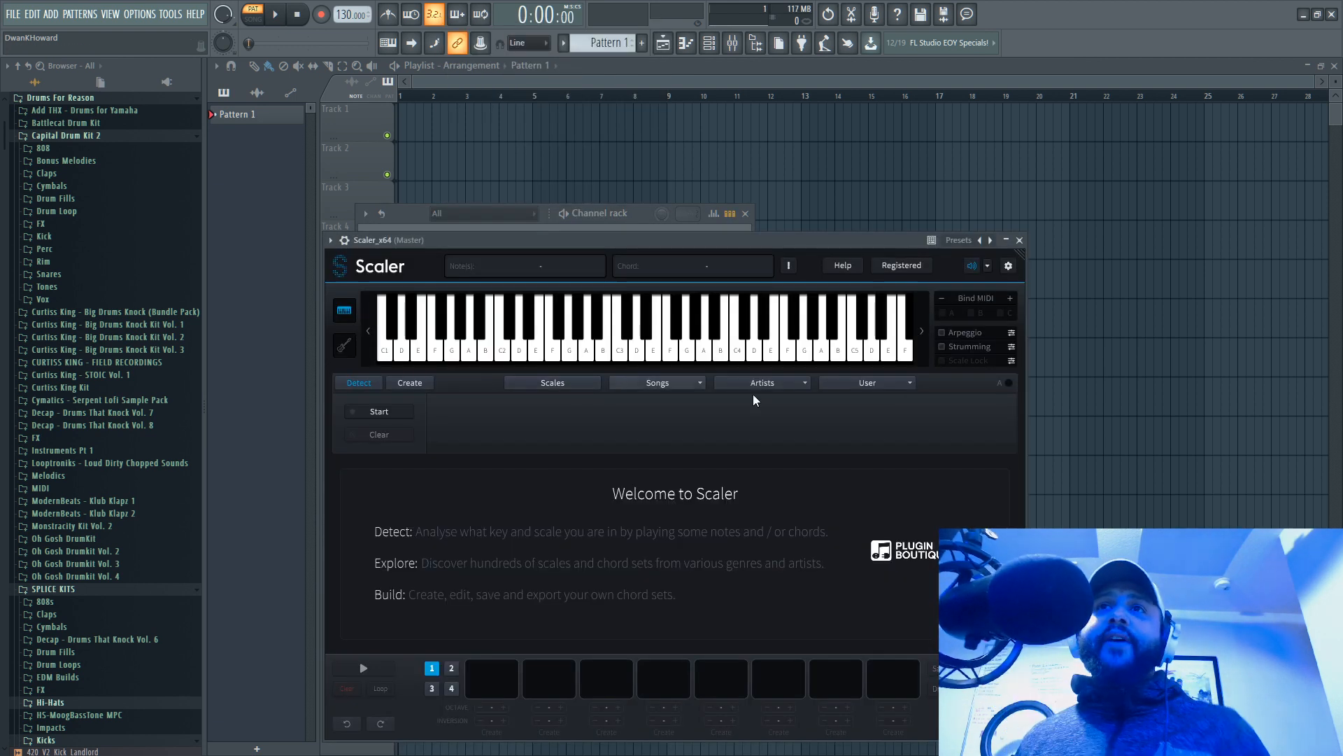
# Step: Load the Royalston 3 artist chord set in Scaler and bind section A's chords to the MIDI keys
pyautogui.click(800, 384)
pyautogui.moveTo(794, 537)
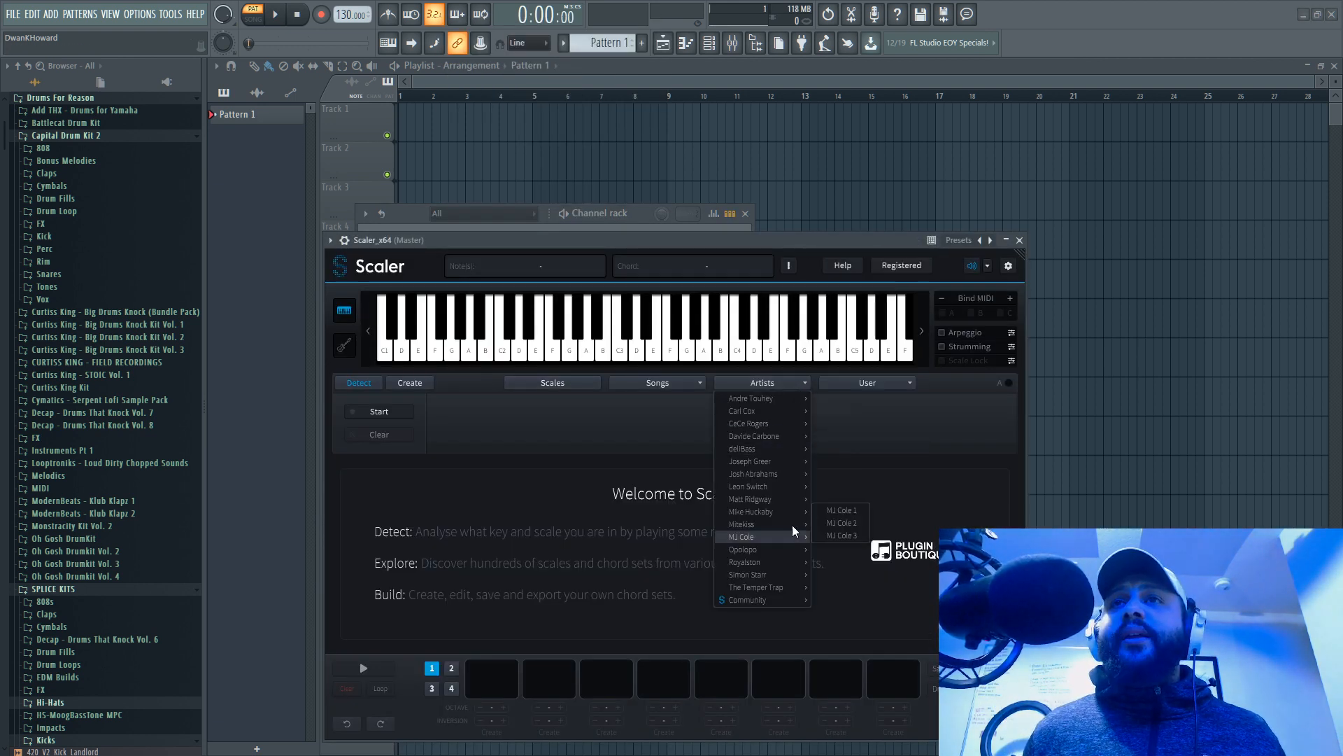
pyautogui.moveTo(790, 561)
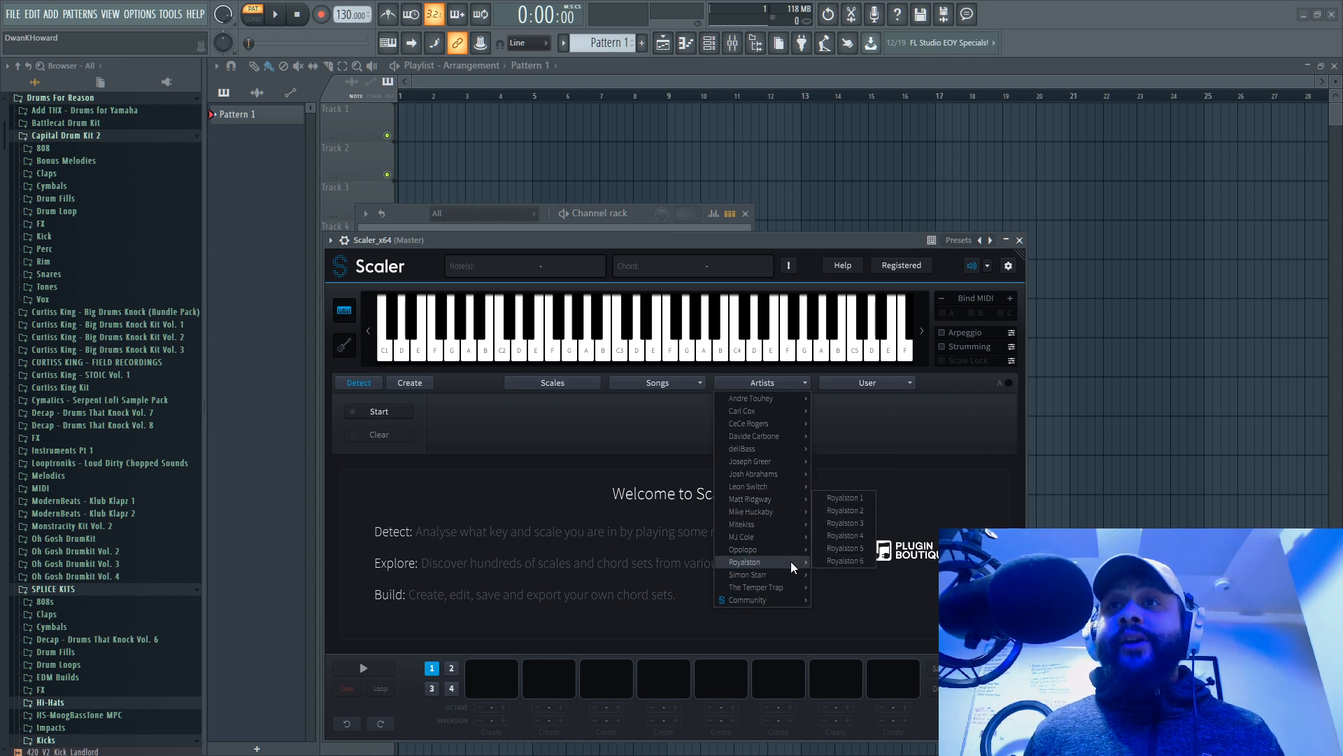
pyautogui.moveTo(781, 584)
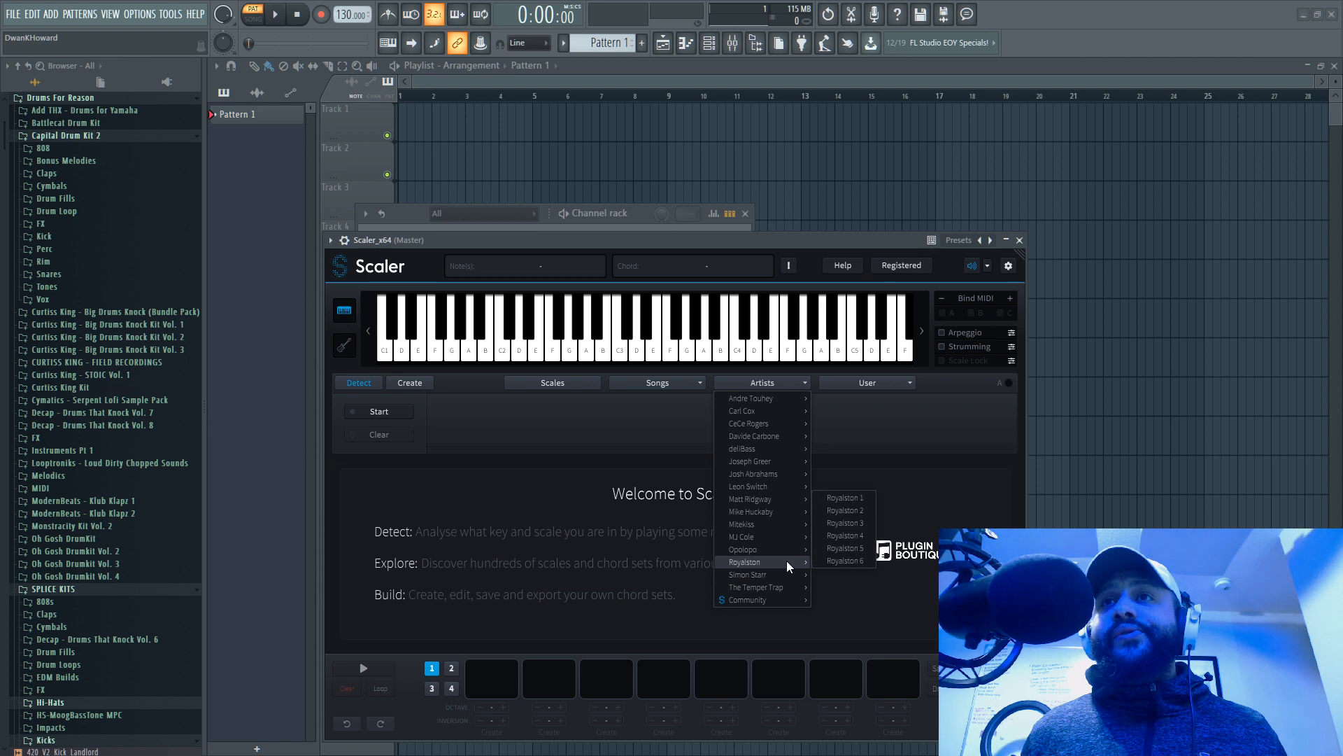
pyautogui.click(848, 523)
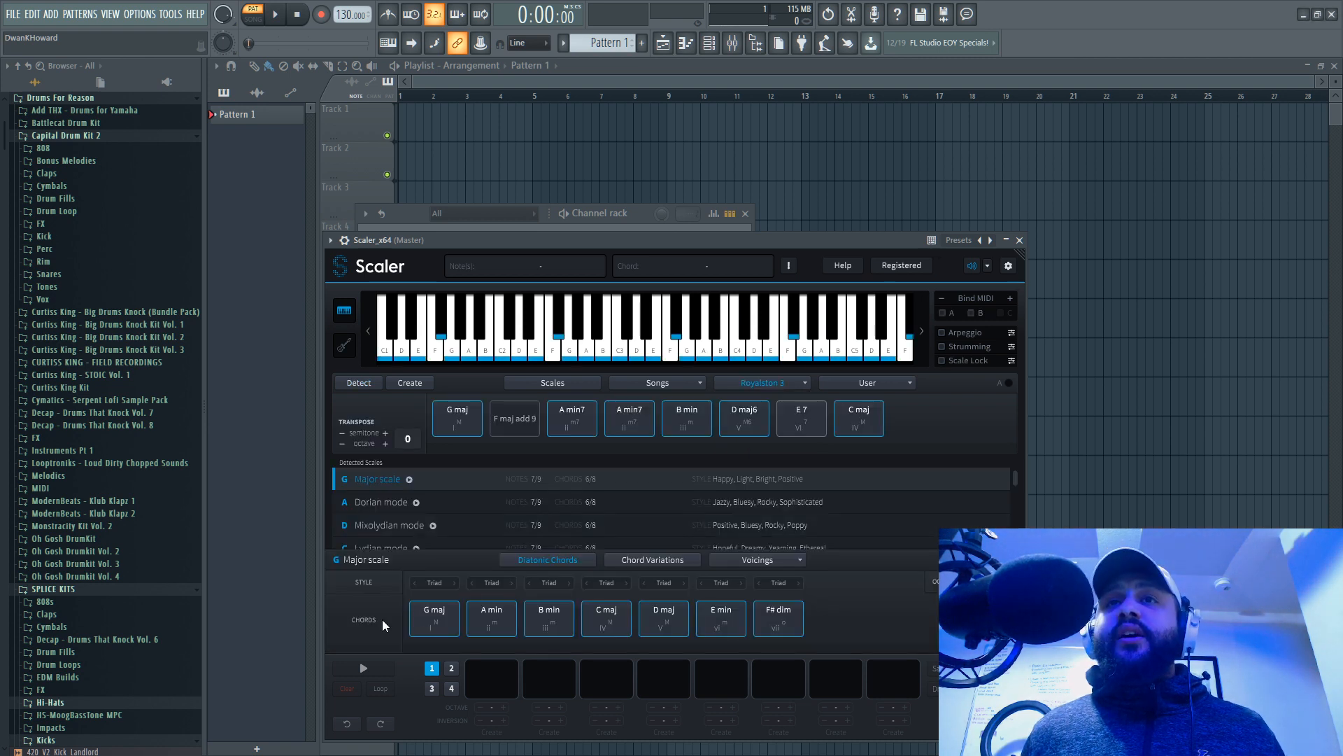
pyautogui.click(1007, 382)
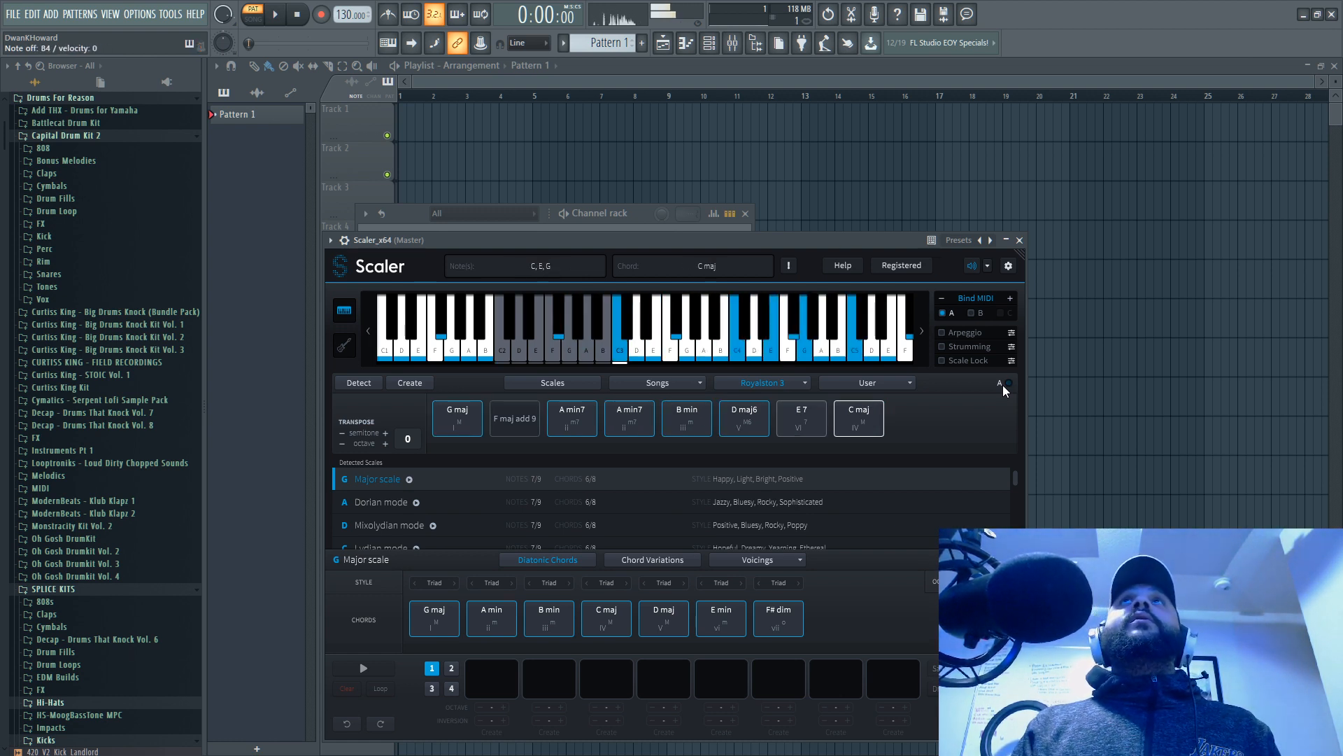
# Step: Audition the Royalston 2 artist chord set and settle on Royalston 1 instead
pyautogui.click(788, 382)
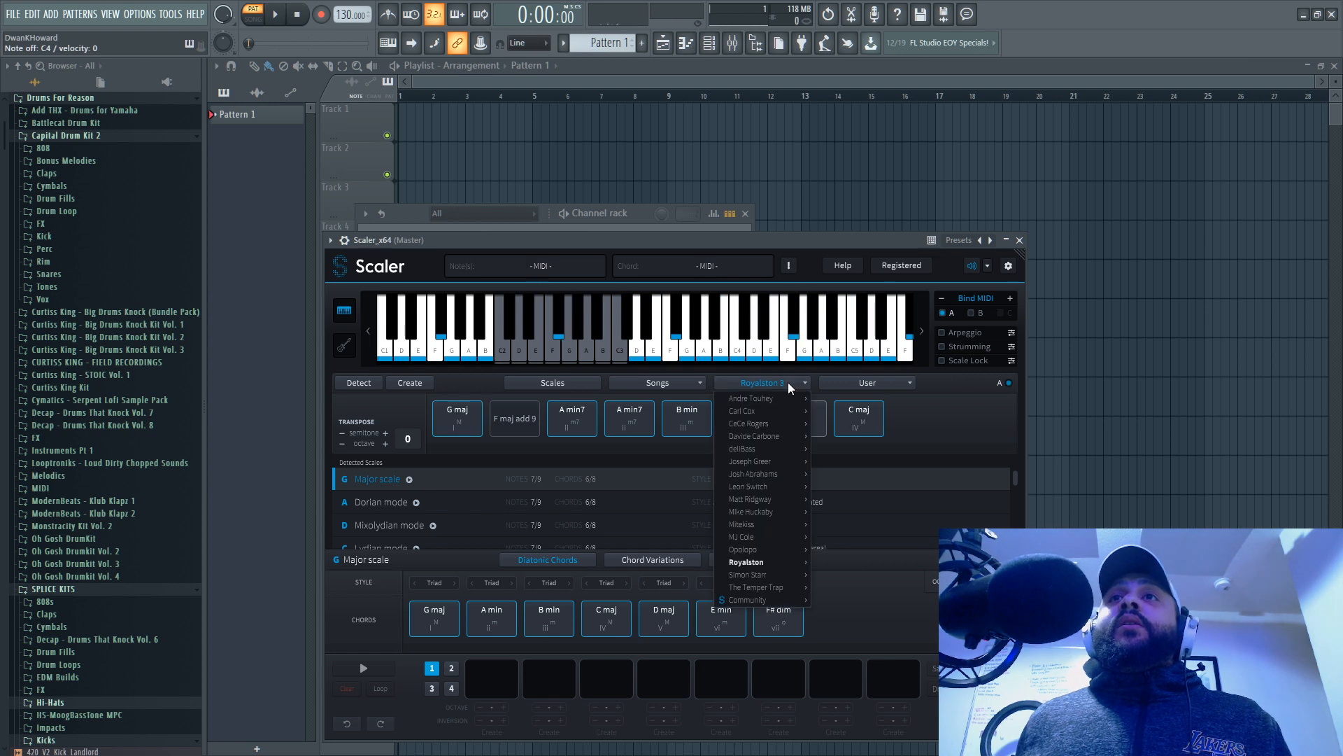
pyautogui.moveTo(799, 558)
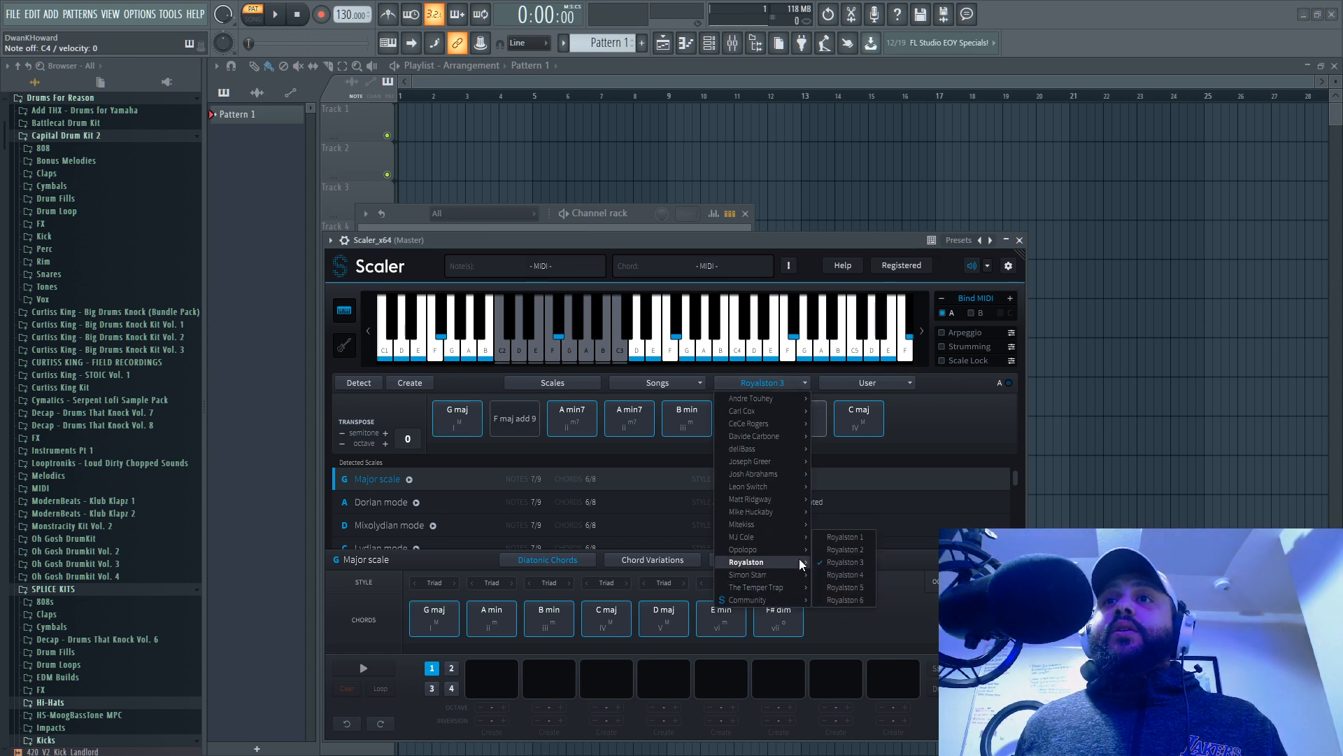
pyautogui.click(855, 549)
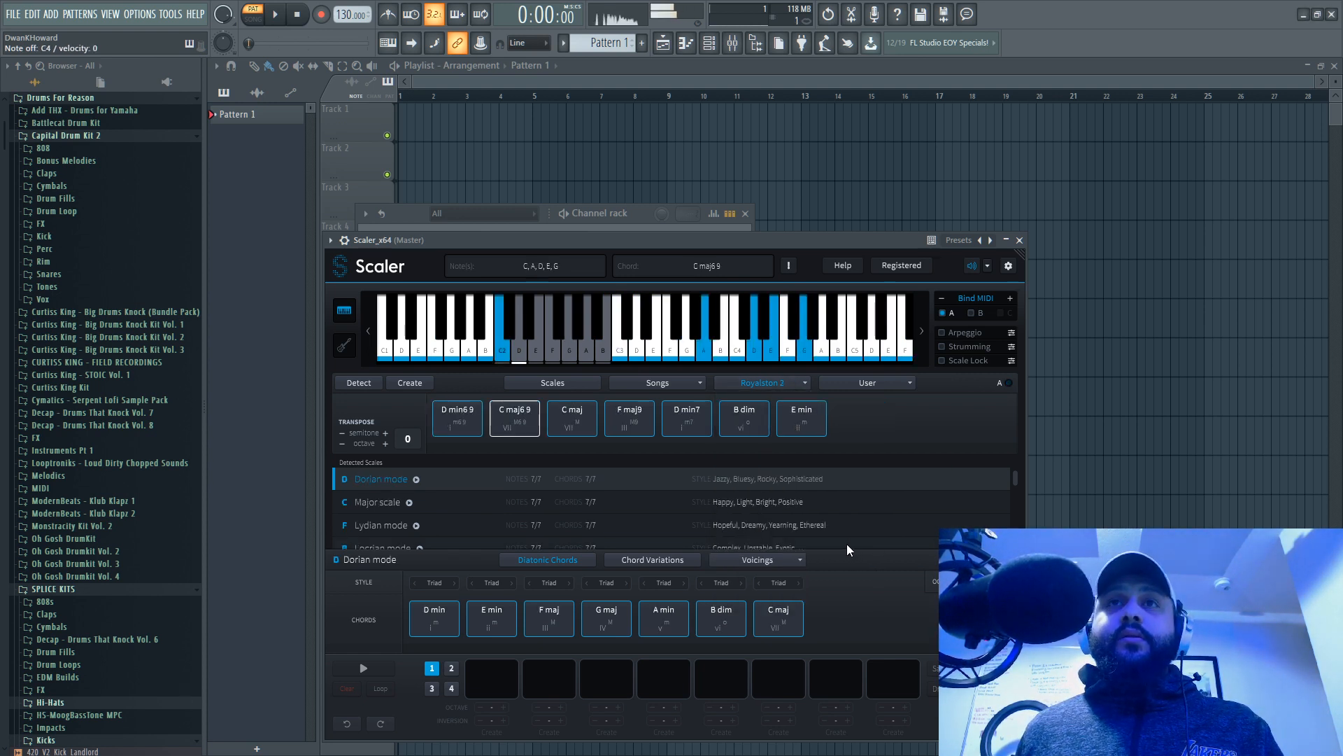
pyautogui.click(778, 386)
pyautogui.moveTo(796, 564)
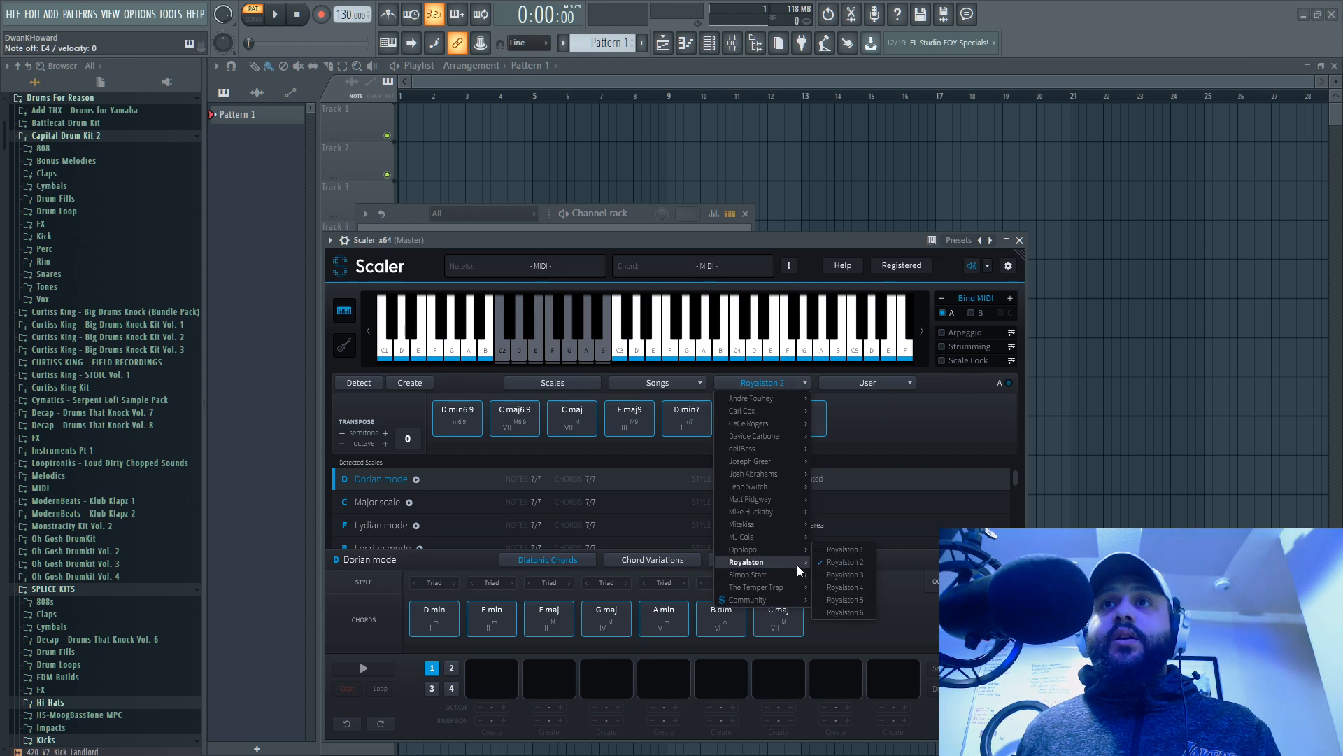
pyautogui.click(860, 550)
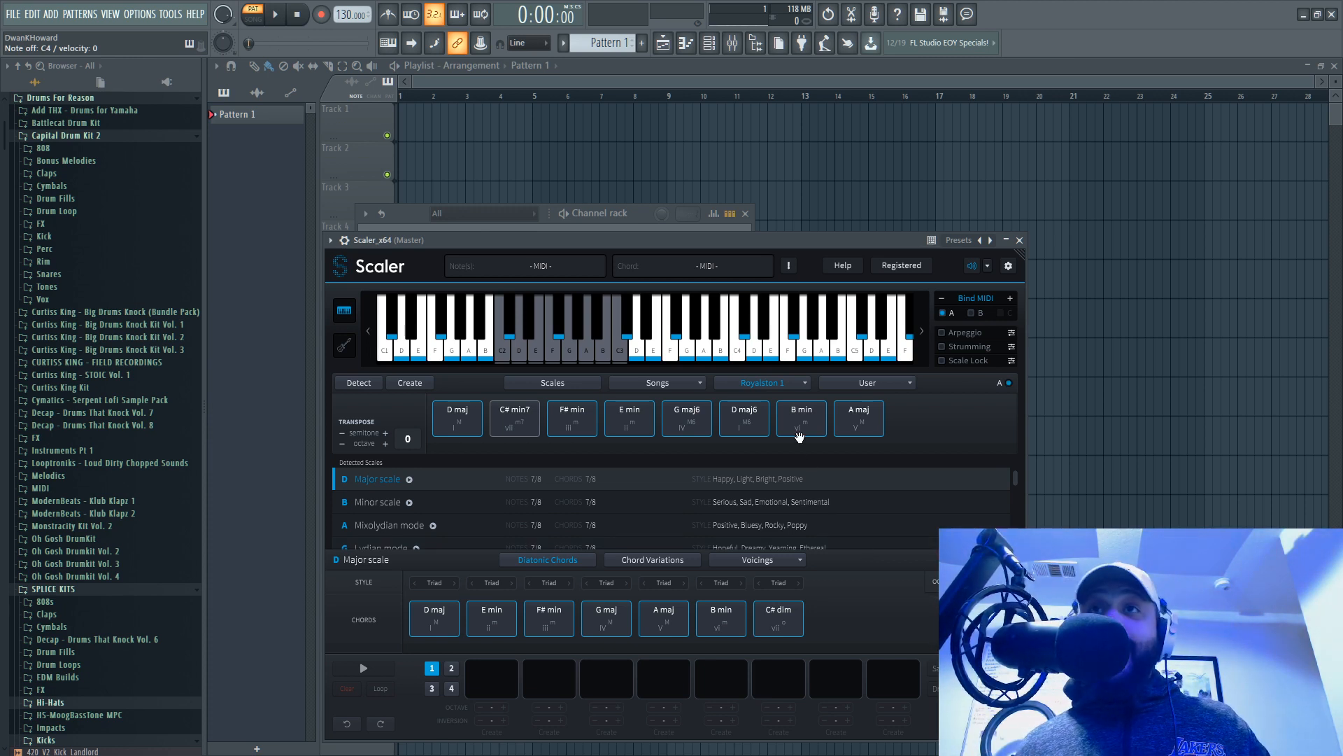
# Step: Move the Scaler window higher and transpose the chord set to +1 semitone, trying lower settings on the way
pyautogui.moveTo(711, 242); pyautogui.dragTo(779, 117)
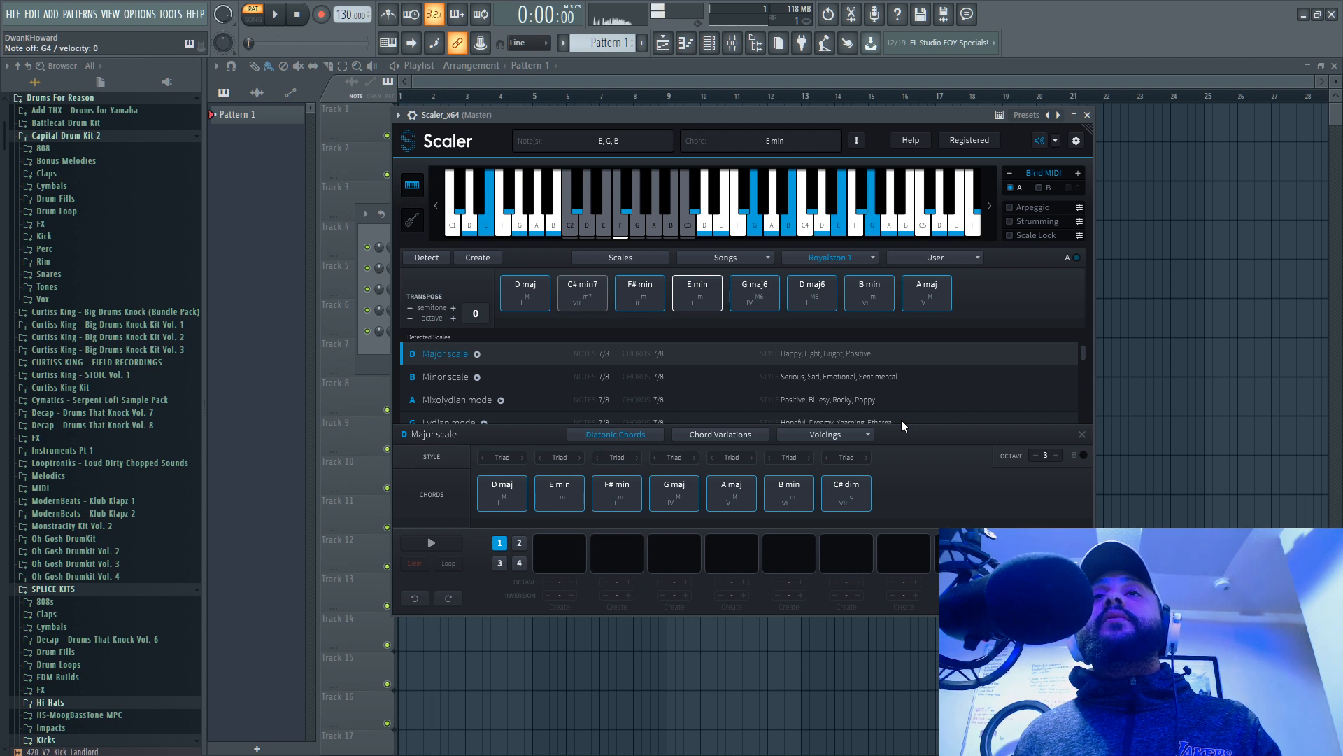
pyautogui.click(453, 310)
pyautogui.click(410, 308)
pyautogui.click(410, 308)
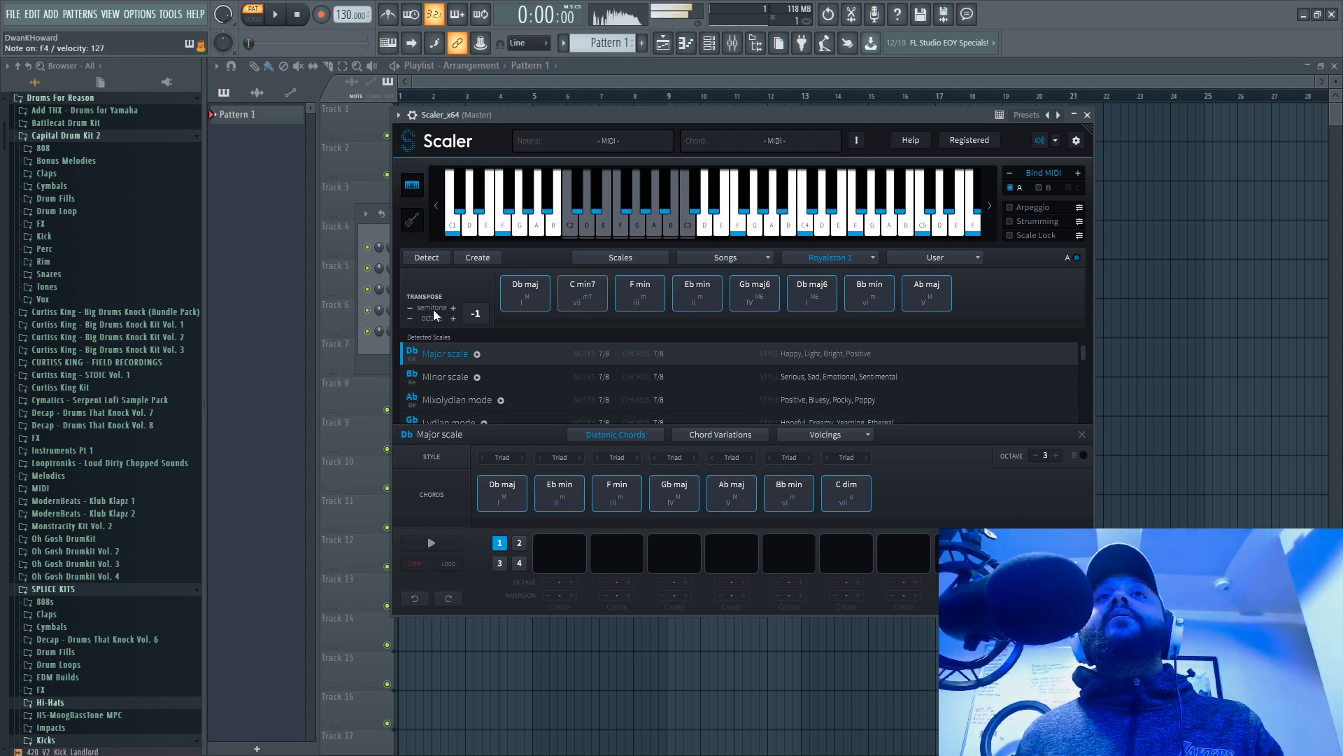
pyautogui.click(454, 310)
pyautogui.click(454, 310)
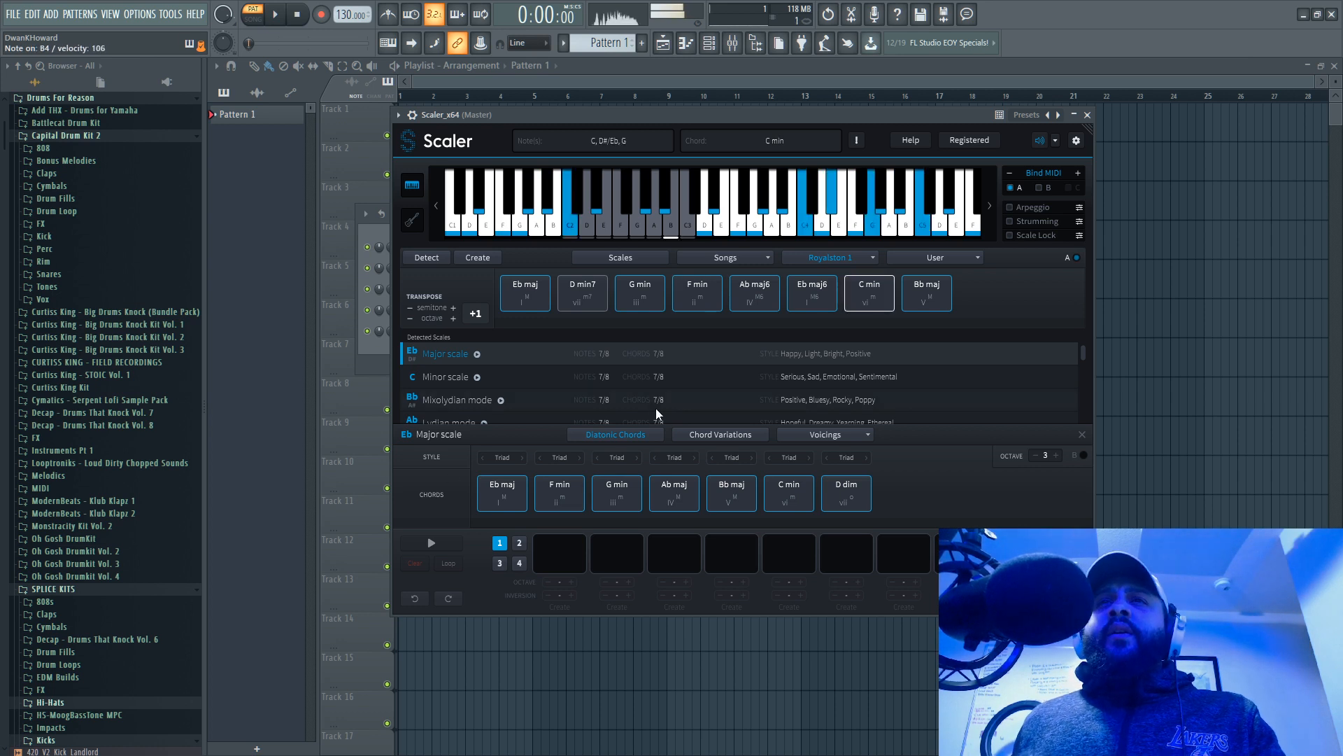
# Step: Fill the first four slots of progression pattern 1 with the C min, Bb maj, Eb maj and Ab maj6 chords
pyautogui.moveTo(869, 291); pyautogui.dragTo(561, 558)
pyautogui.click(565, 558)
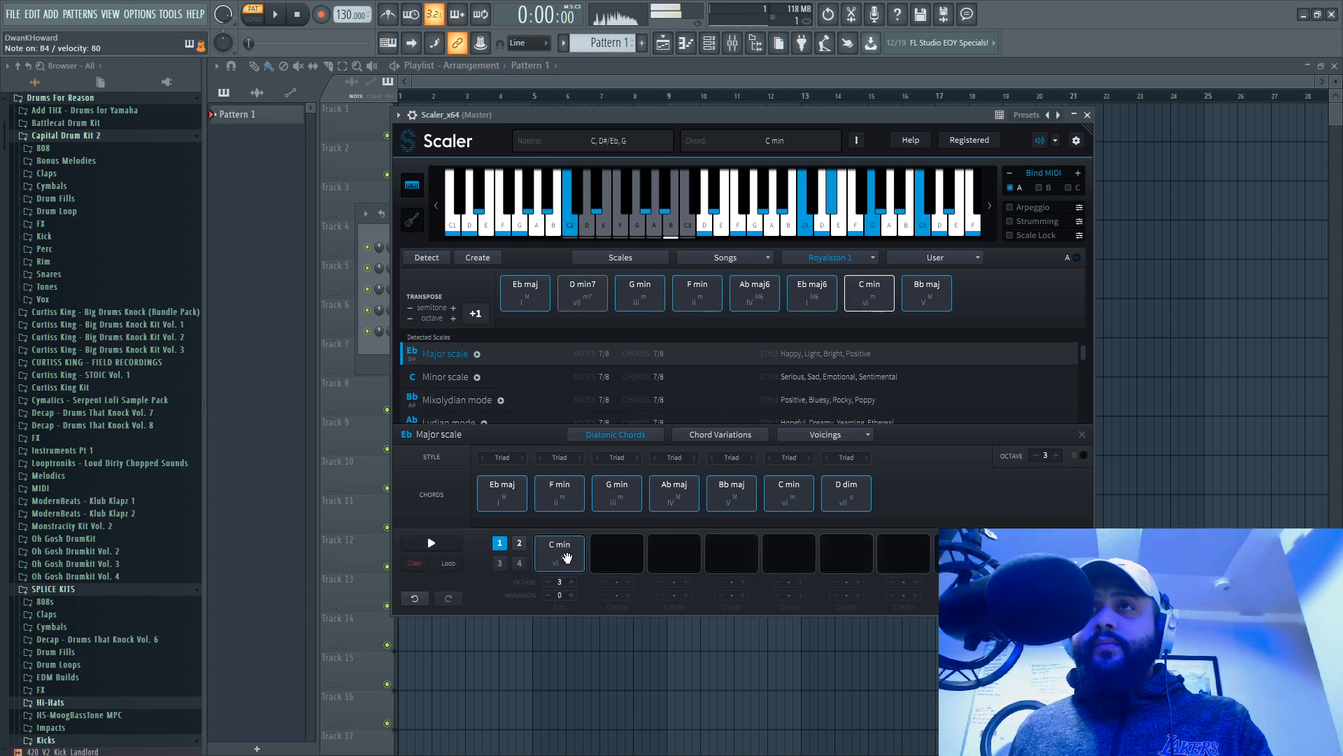
pyautogui.moveTo(935, 291); pyautogui.dragTo(616, 554)
pyautogui.click(697, 291)
pyautogui.moveTo(521, 292); pyautogui.dragTo(677, 560)
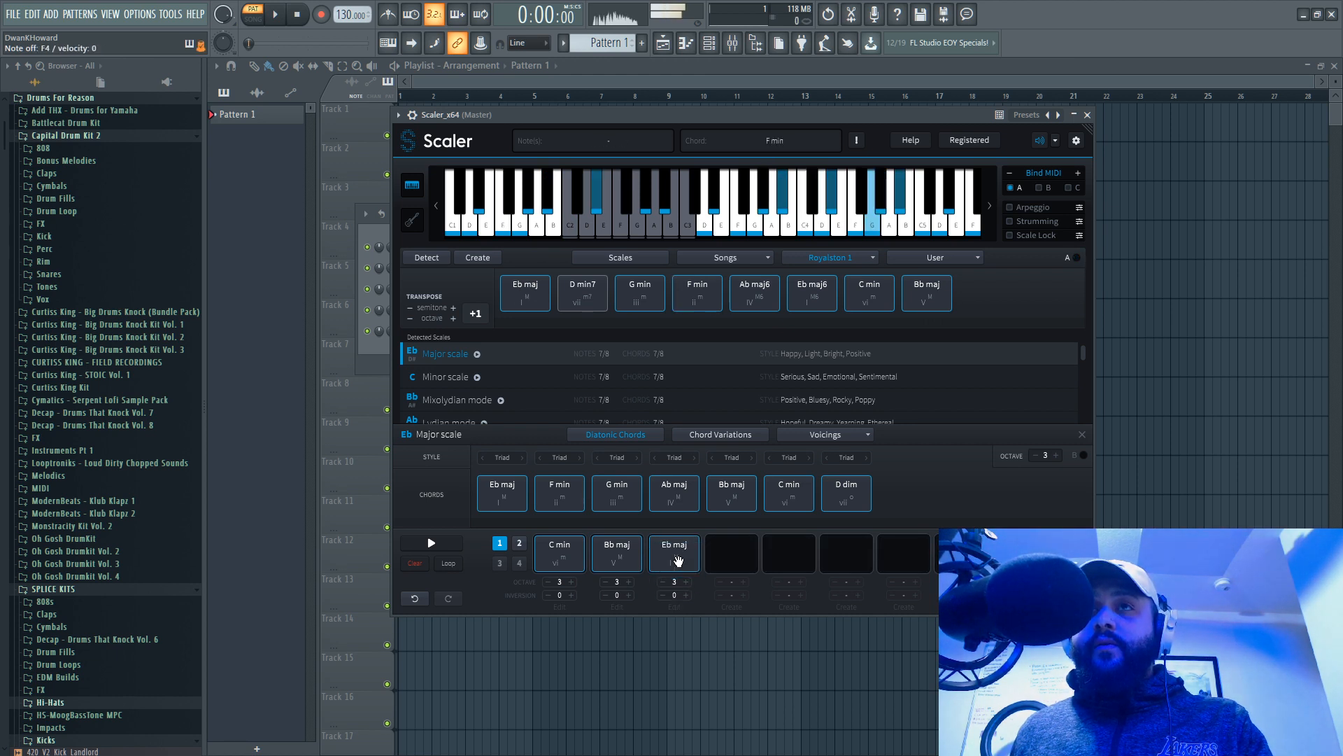
pyautogui.moveTo(754, 291); pyautogui.dragTo(745, 555)
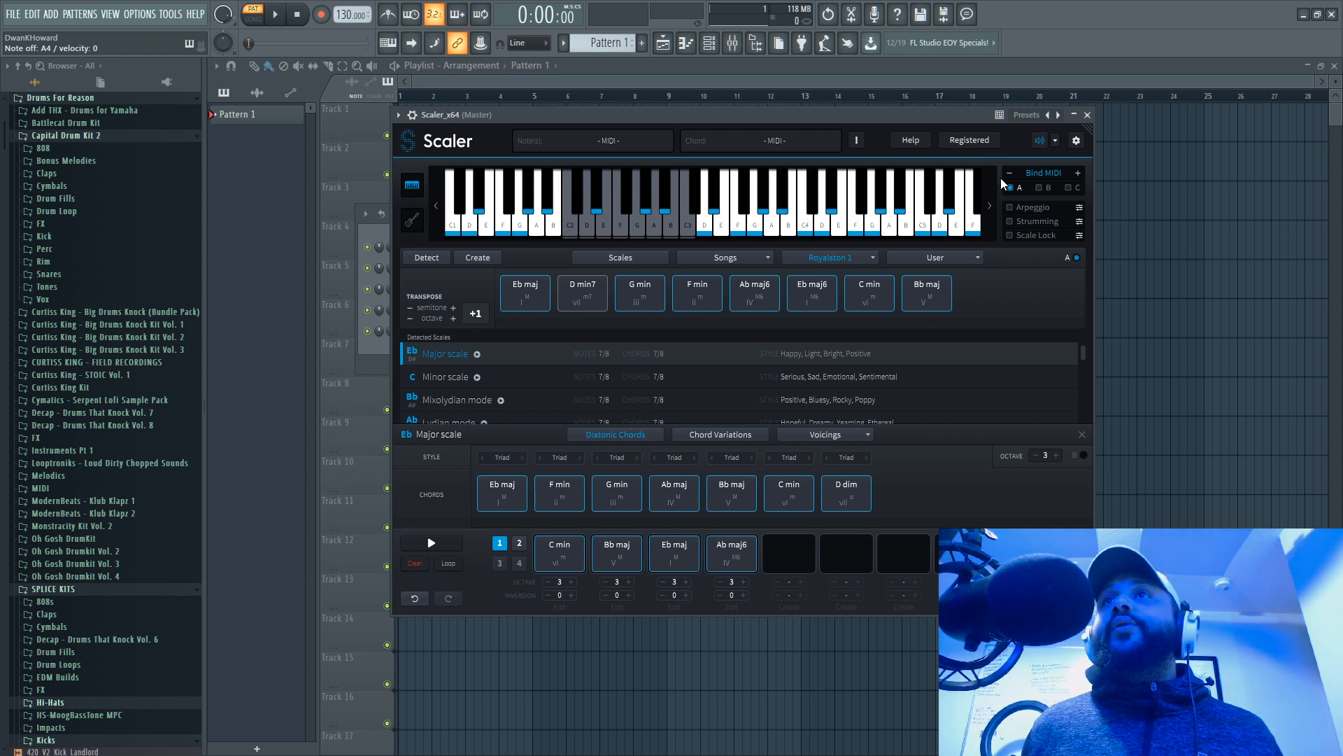
# Step: Move the Scaler window clear of the channel rack and add a Kontakt channel
pyautogui.moveTo(904, 124); pyautogui.dragTo(1183, 324)
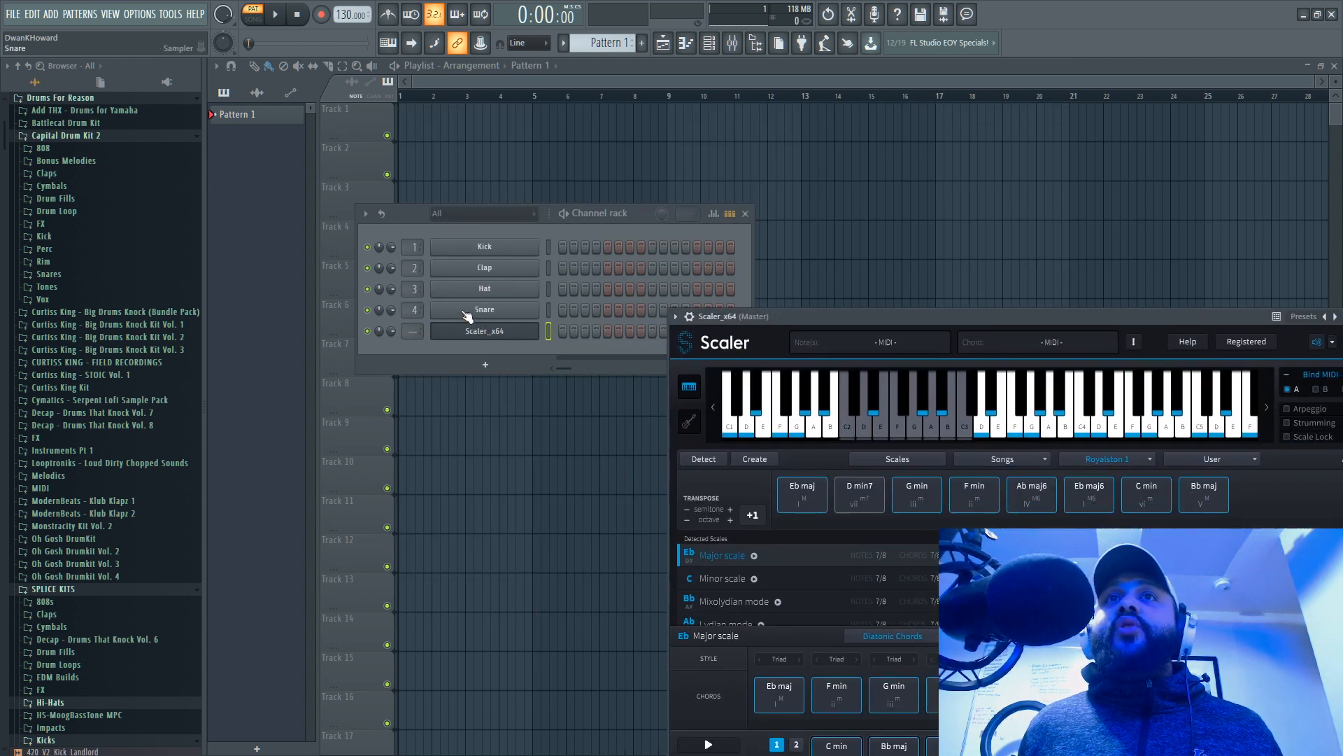
pyautogui.click(510, 366)
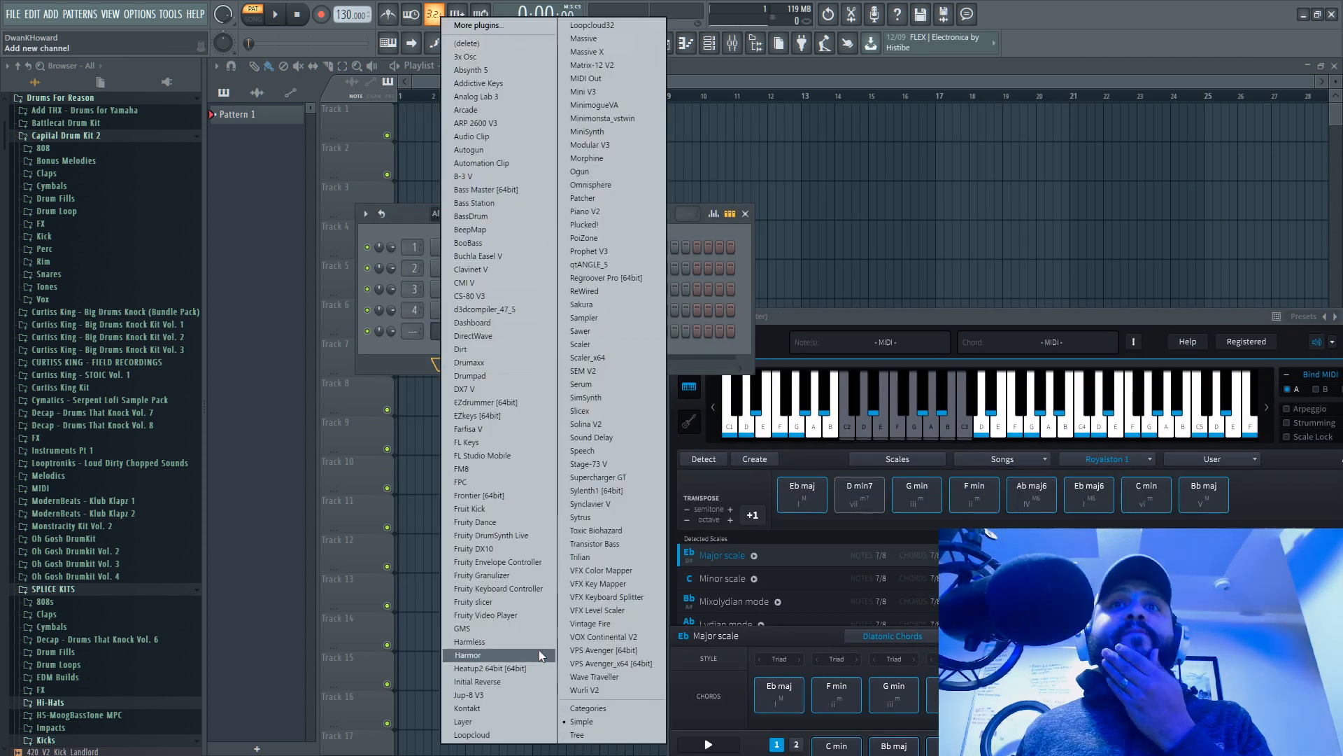
pyautogui.click(505, 706)
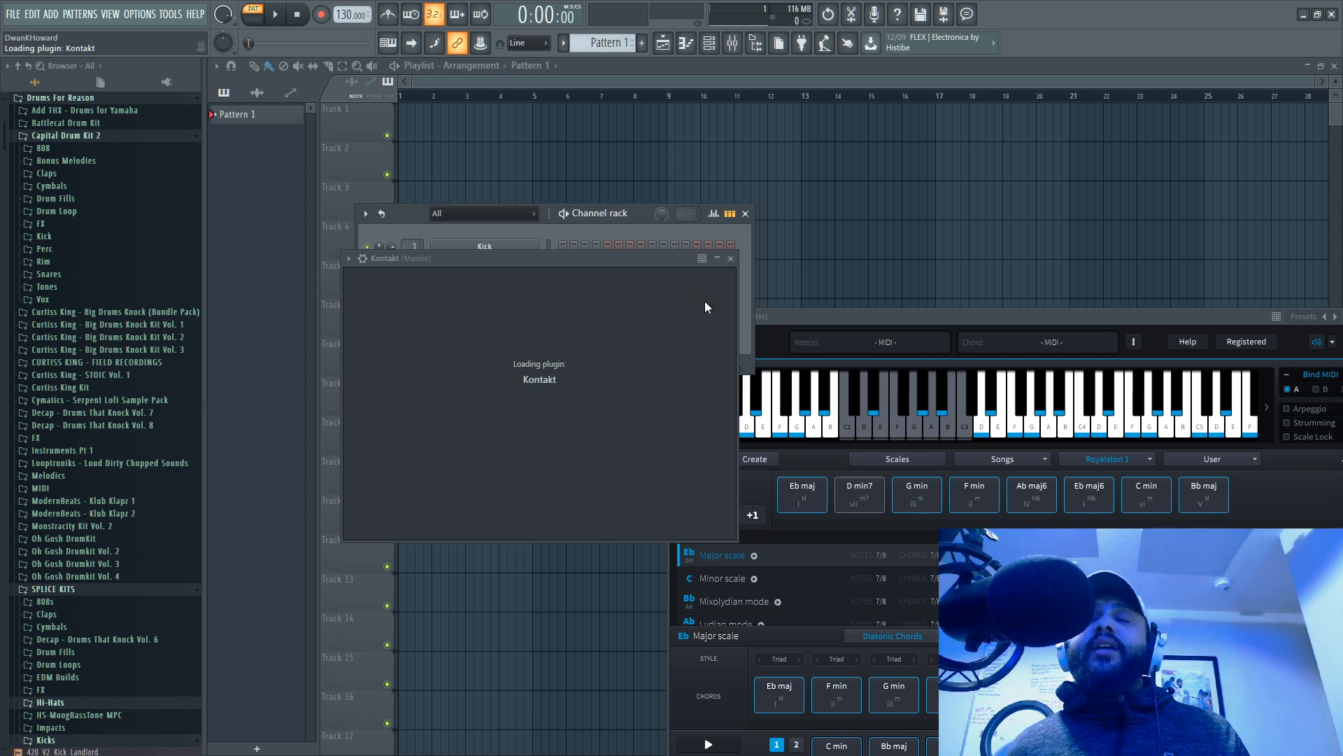
# Step: Load The Grandeur piano into Kontakt, close its window and move the Scaler window higher
pyautogui.scroll(-4, 441, 415)
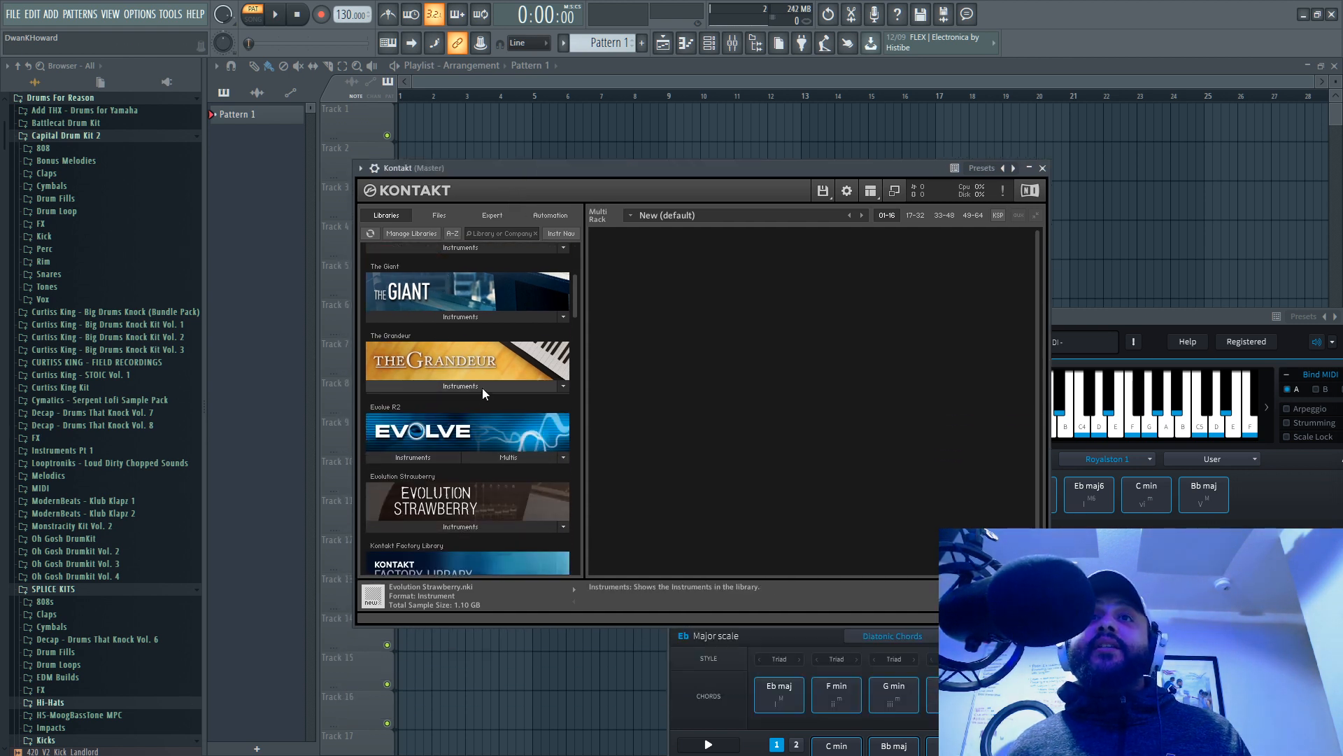
pyautogui.click(481, 386)
pyautogui.moveTo(401, 403); pyautogui.dragTo(792, 341)
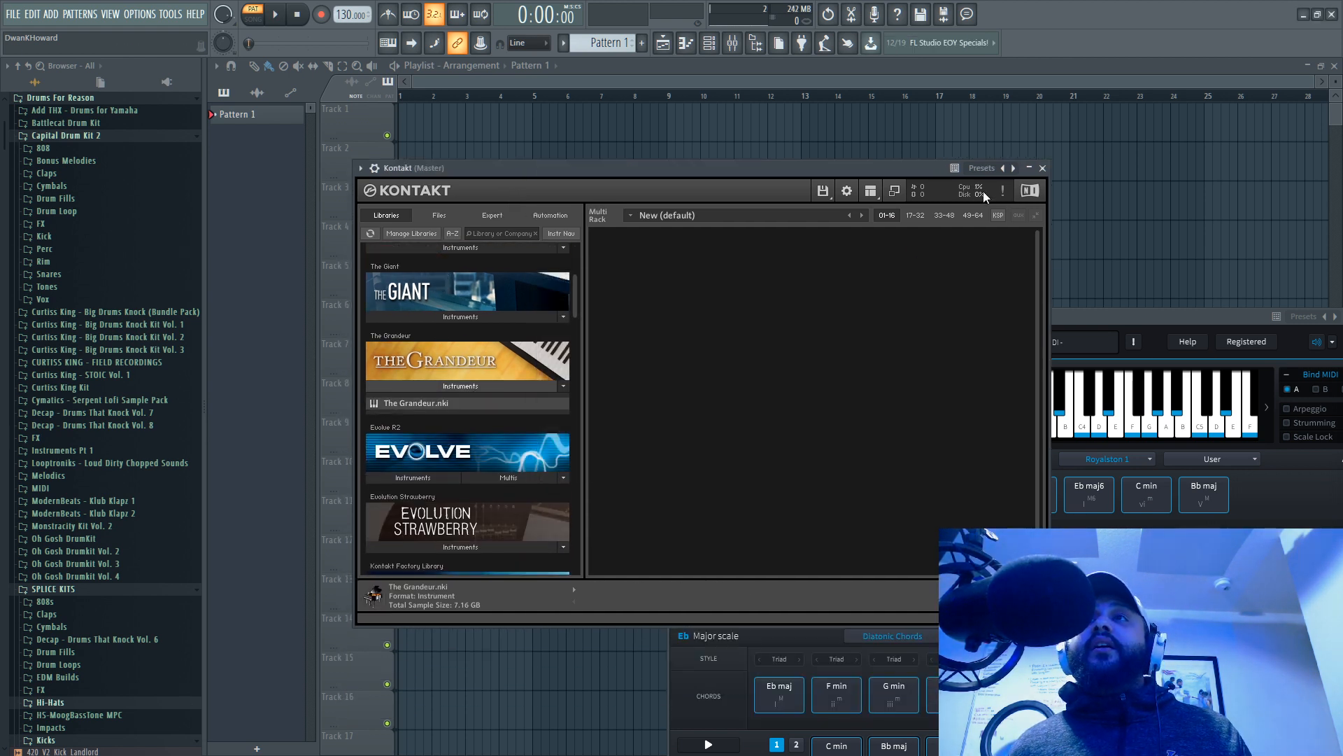
pyautogui.click(1042, 169)
pyautogui.moveTo(1059, 315); pyautogui.dragTo(1062, 86)
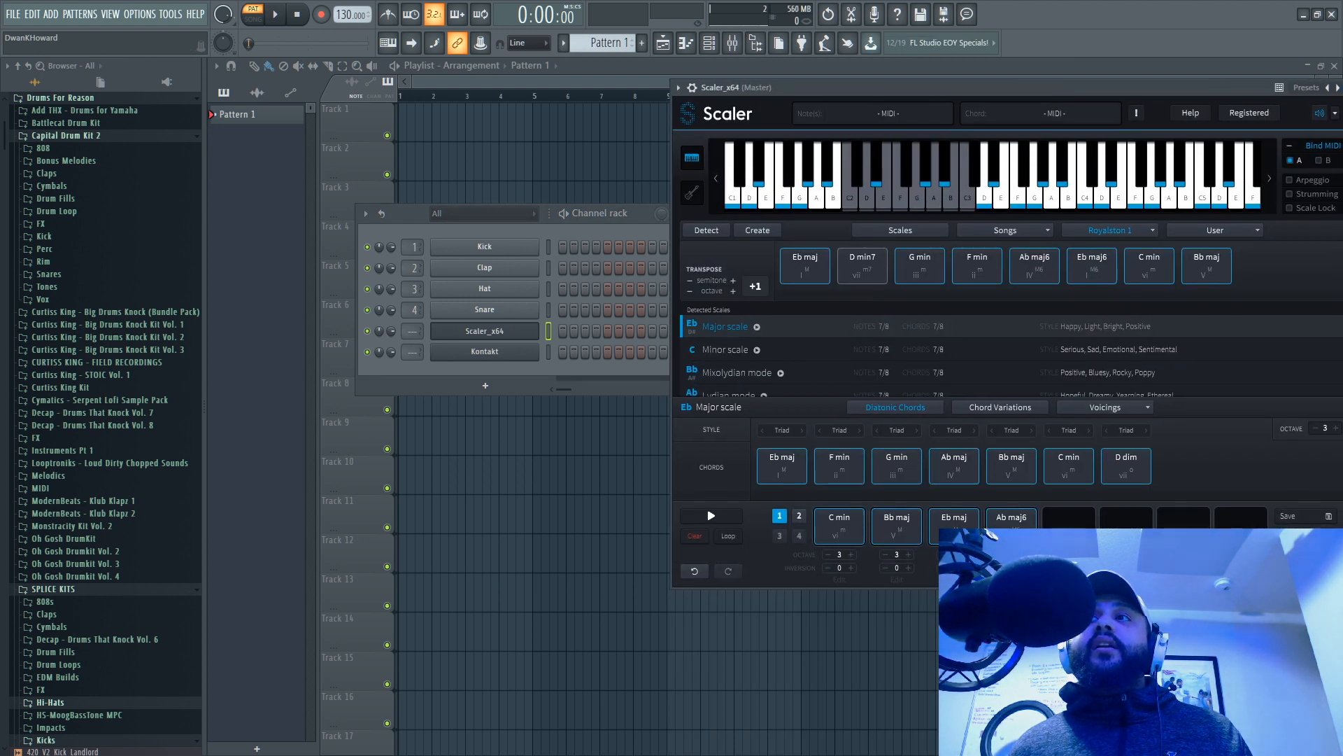
# Step: Place Scaler's four-chord progression on the Kontakt channel and play it in the piano roll
pyautogui.moveTo(539, 360)
pyautogui.mouseDown()
pyautogui.moveTo(556, 364)
pyautogui.moveTo(549, 354)
pyautogui.mouseUp()
pyautogui.click(581, 354)
pyautogui.press('space')
pyautogui.scroll(4, 308, 270)
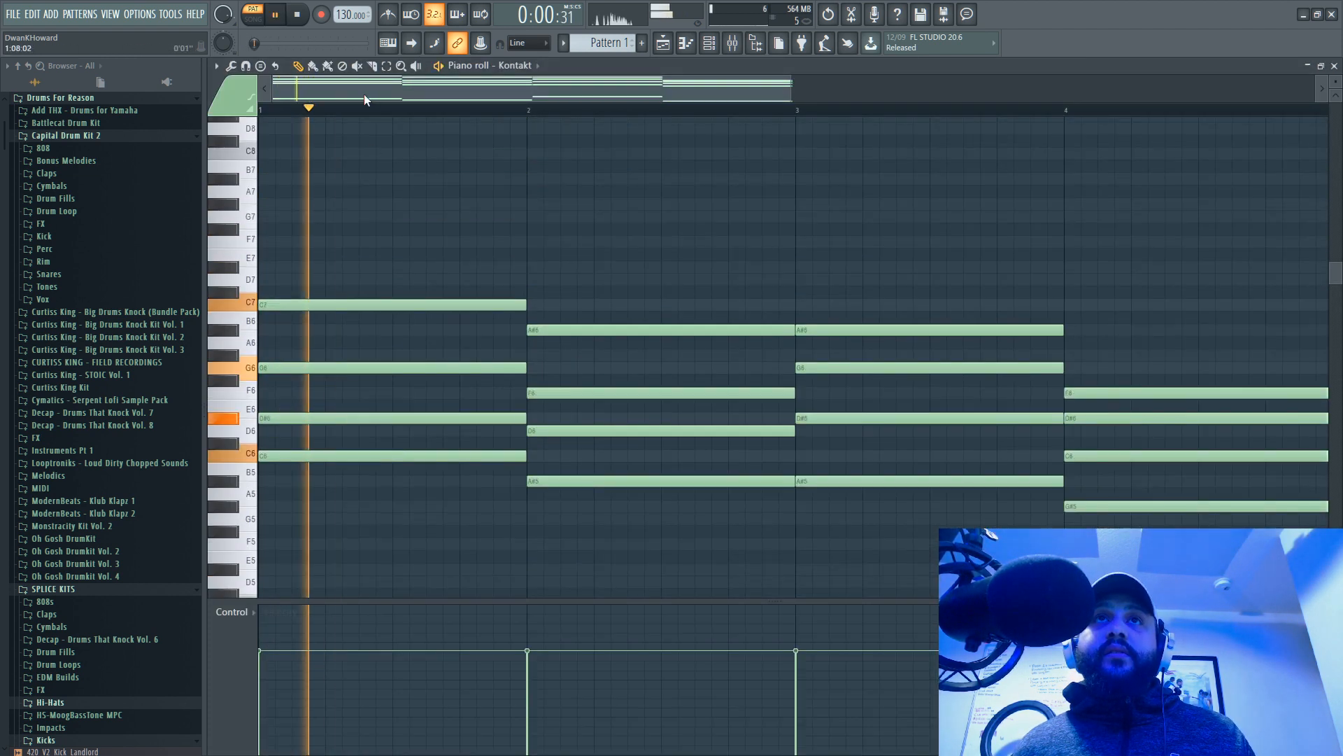
# Step: Turn on the metronome and play the pattern again from the start
pyautogui.press('space')
pyautogui.click(388, 14)
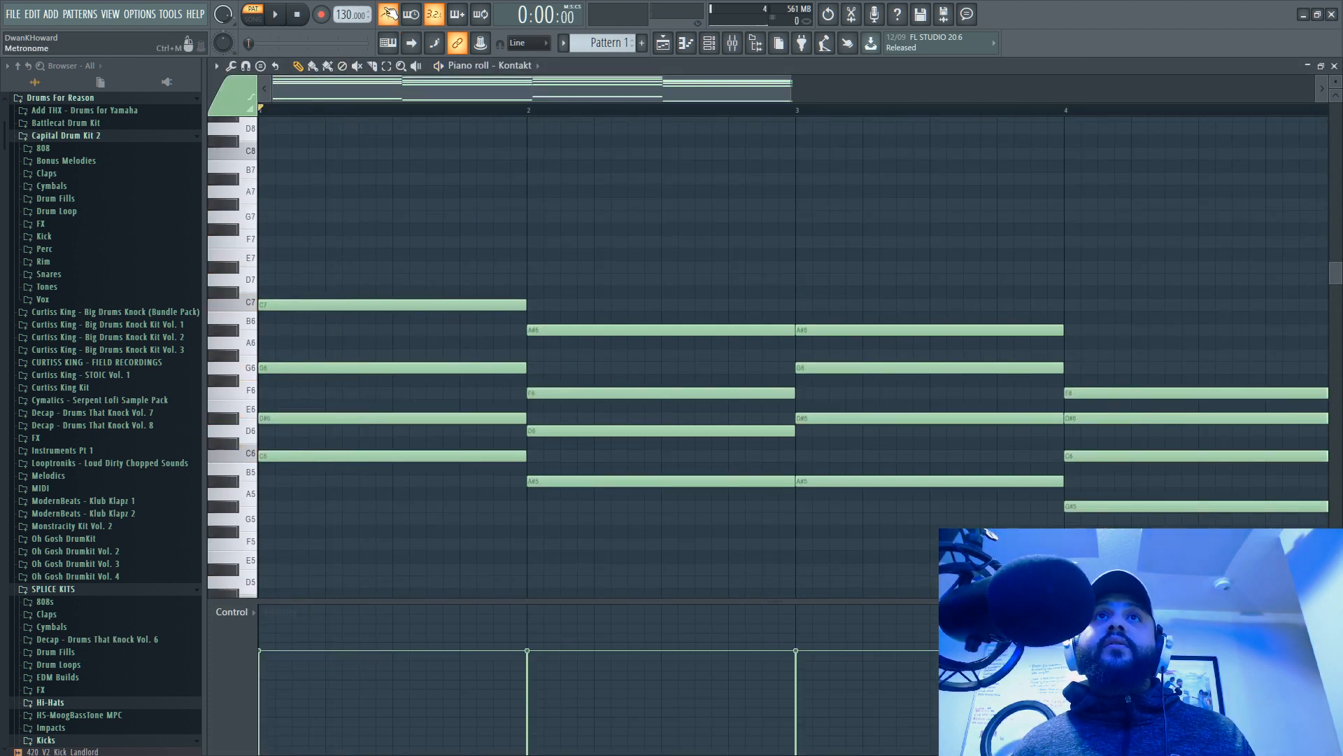
pyautogui.press('space')
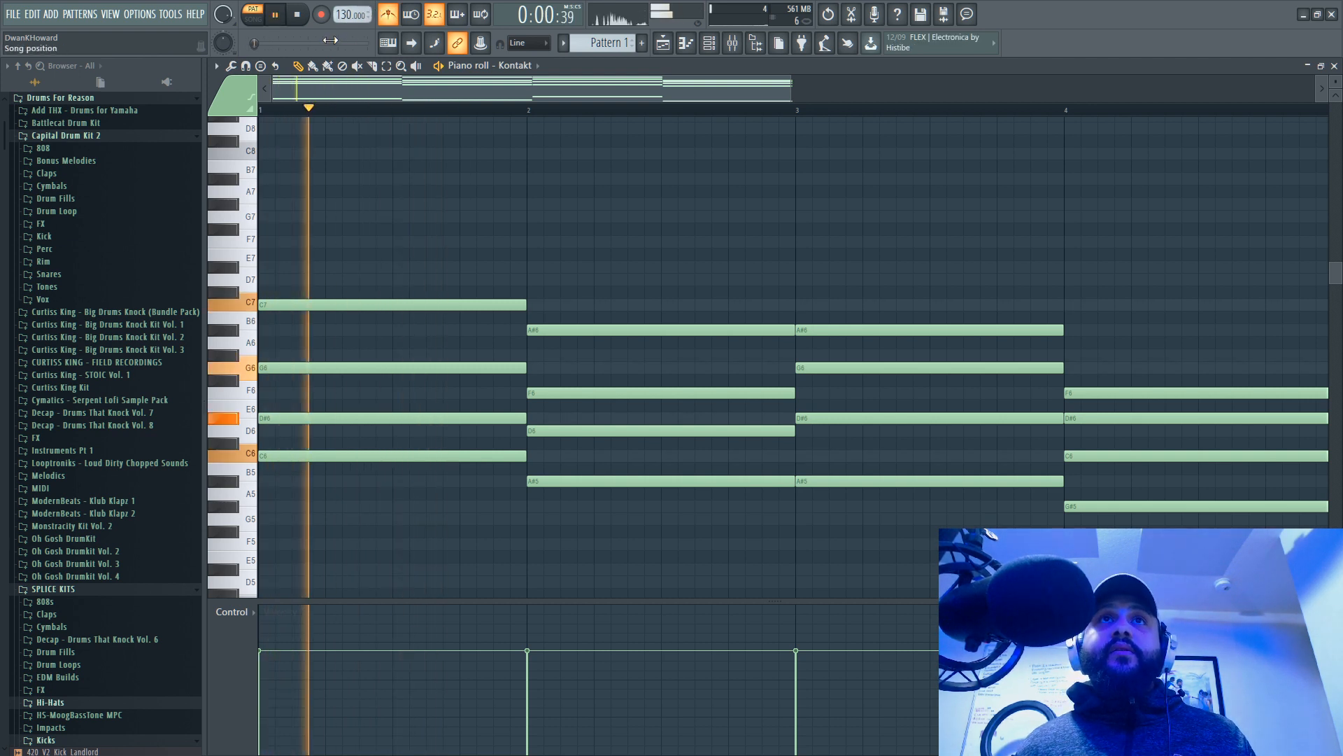
# Step: Slice the first chord one and a half beats and three beats into bar 1, checking the timing by playback
pyautogui.click(375, 67)
pyautogui.press('space')
pyautogui.press('space')
pyautogui.press('space')
pyautogui.press('space')
pyautogui.press('space')
pyautogui.press('space')
pyautogui.press('space')
pyautogui.press('space')
pyautogui.press('space')
pyautogui.moveTo(361, 290); pyautogui.dragTo(363, 599)
pyautogui.press('space')
pyautogui.scroll(4, 347, 294)
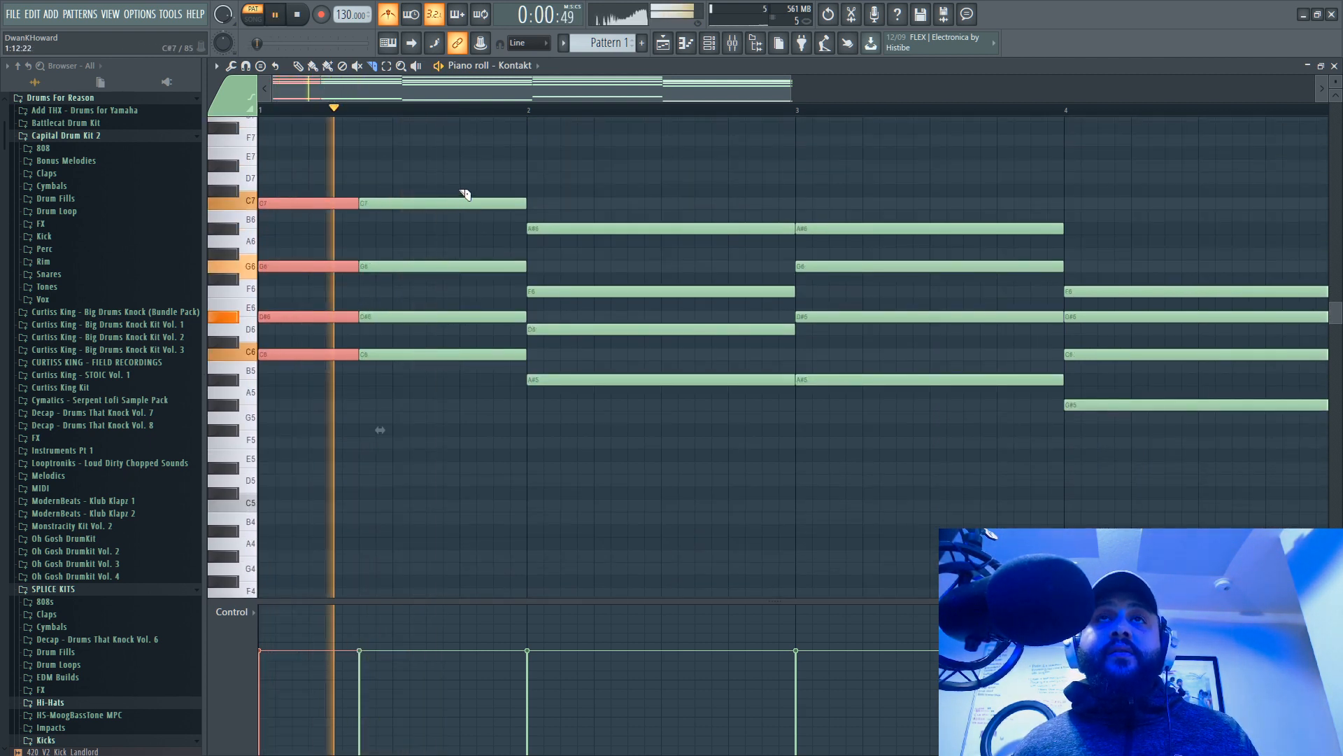
pyautogui.moveTo(463, 191); pyautogui.dragTo(472, 594)
pyautogui.press('space')
pyautogui.press('space')
pyautogui.scroll(6, 435, 364)
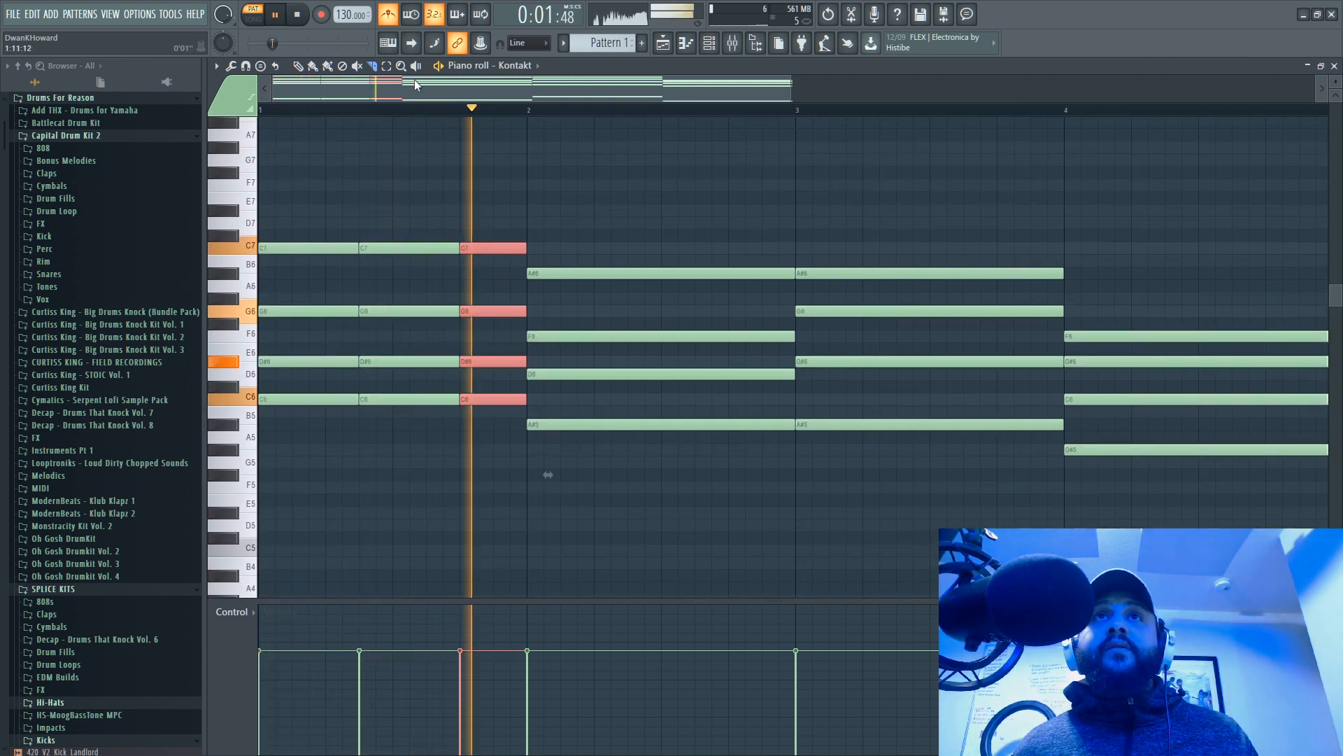
# Step: Select the last three chords and move them to start on beat 4 of bar 2
pyautogui.click(388, 65)
pyautogui.moveTo(789, 86); pyautogui.dragTo(1314, 85)
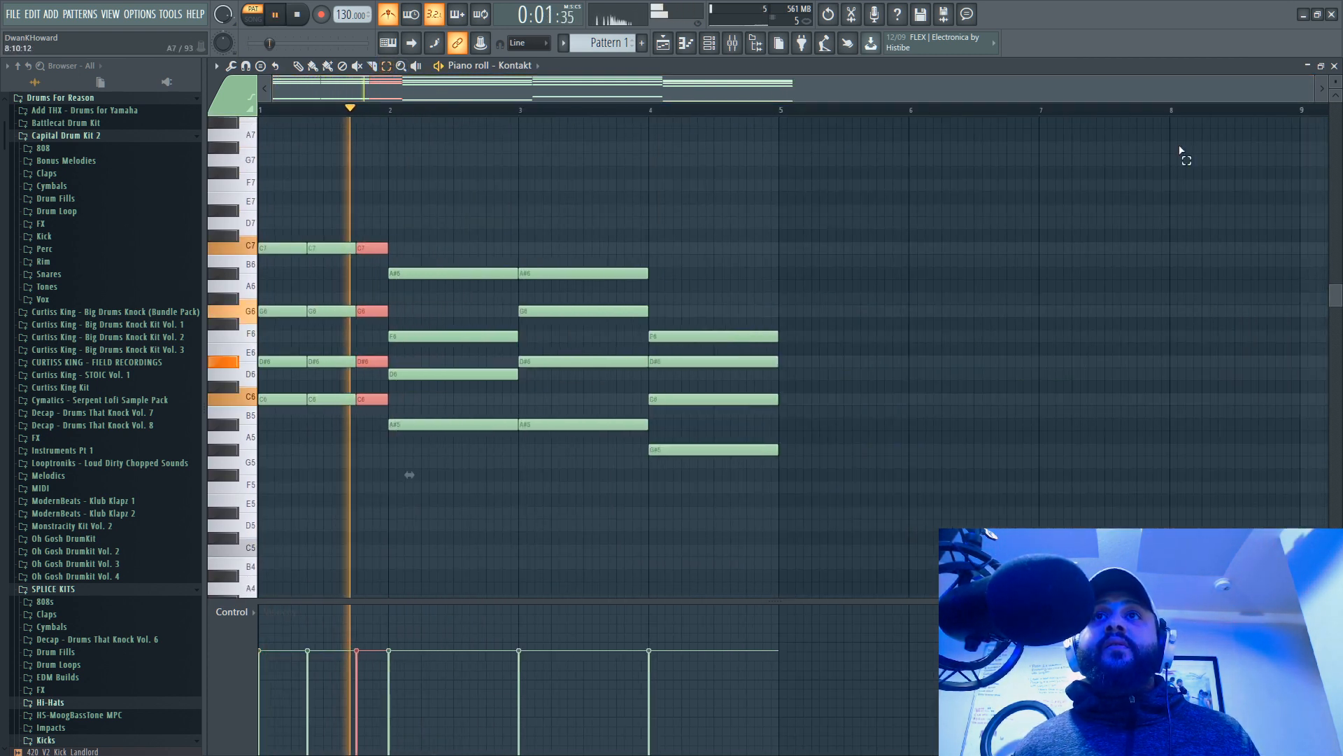
pyautogui.scroll(-5, 798, 345)
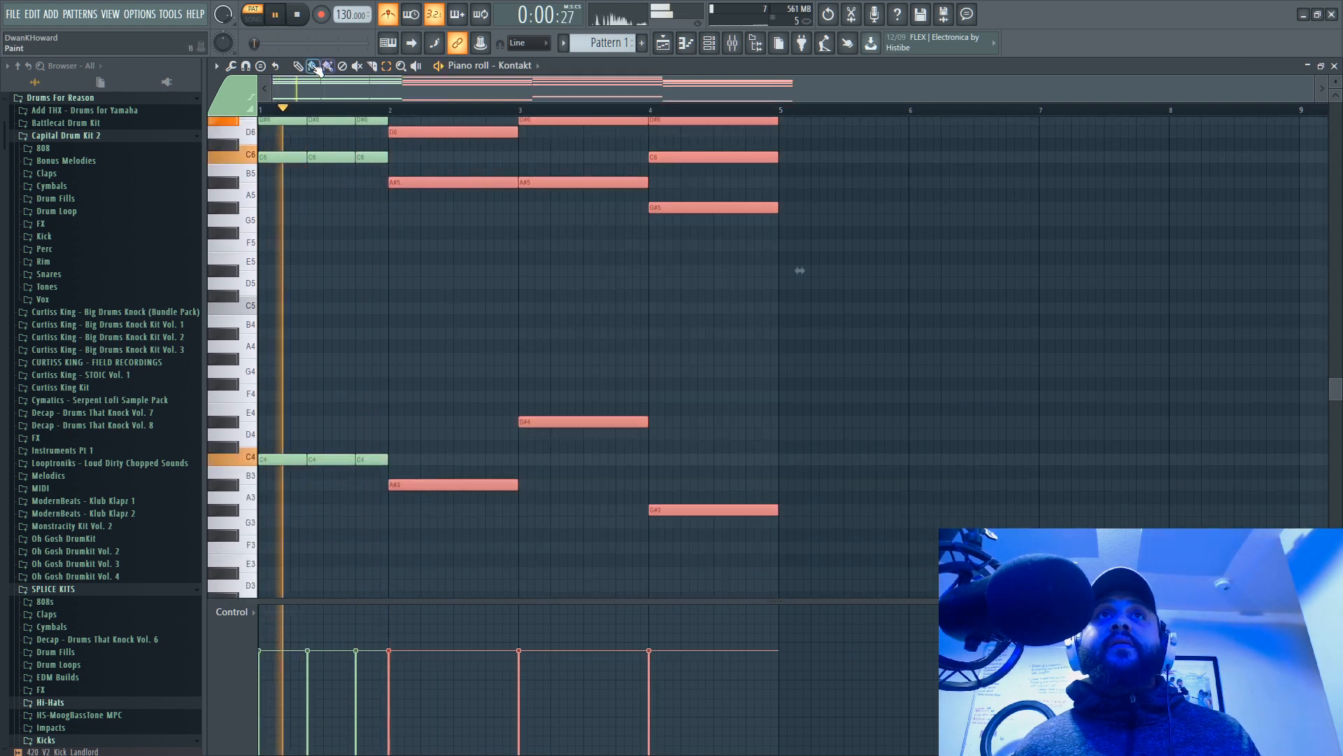
pyautogui.moveTo(415, 133); pyautogui.dragTo(547, 136)
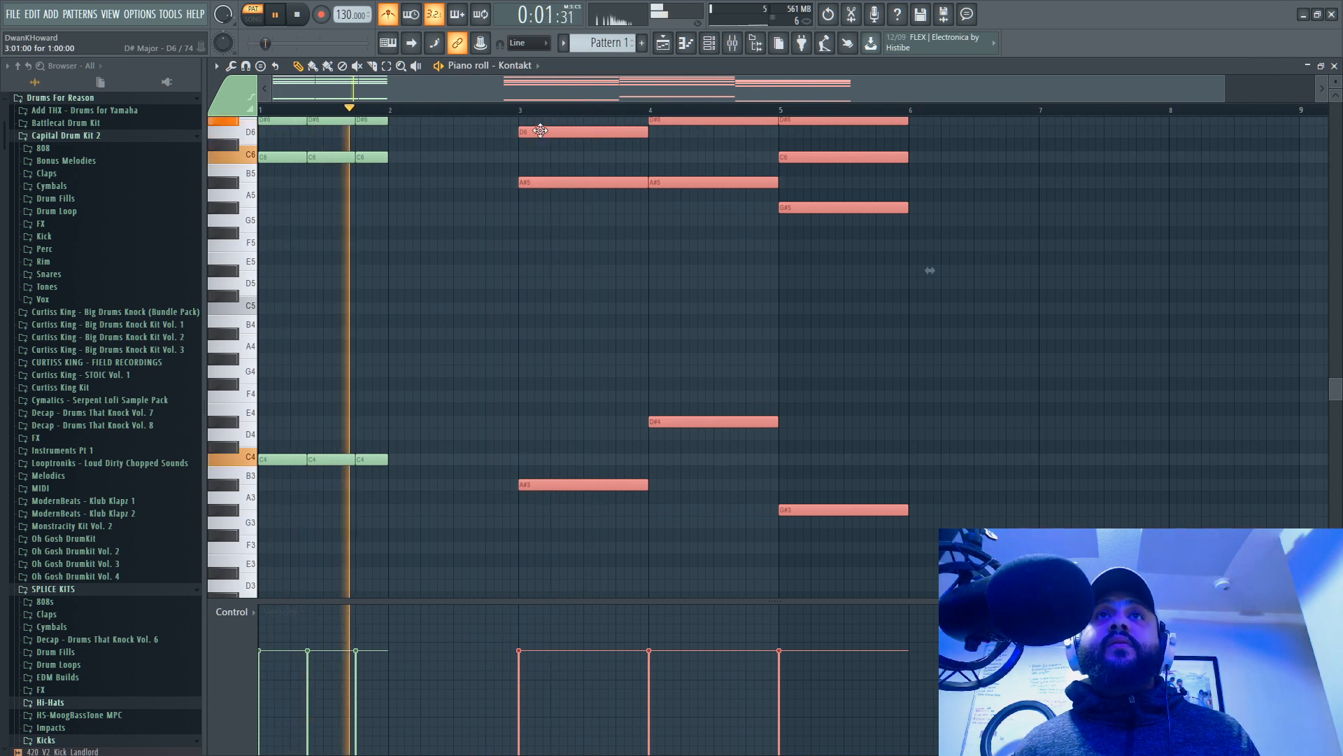
pyautogui.moveTo(548, 135); pyautogui.dragTo(506, 130)
# Step: Slice the second chord at bar 3 and delete the part after the cut
pyautogui.scroll(3, 779, 258)
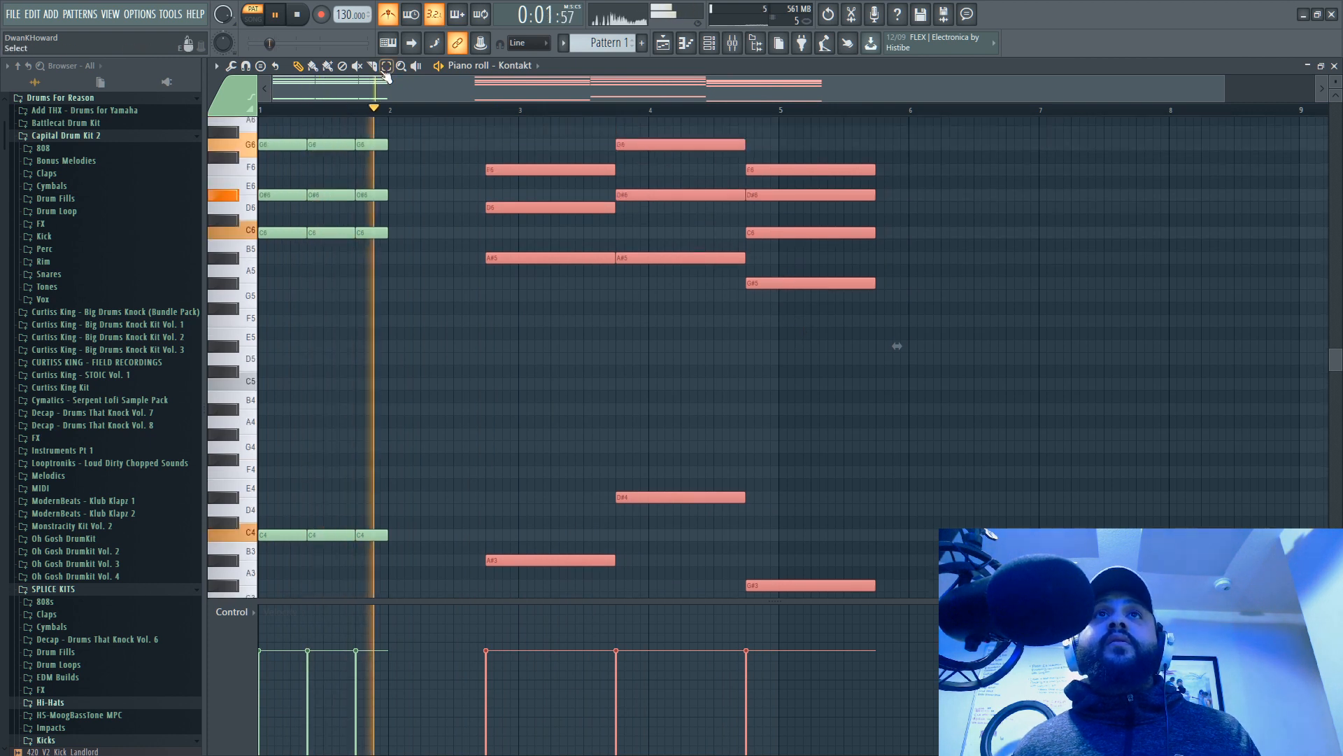
pyautogui.moveTo(525, 168); pyautogui.dragTo(525, 585)
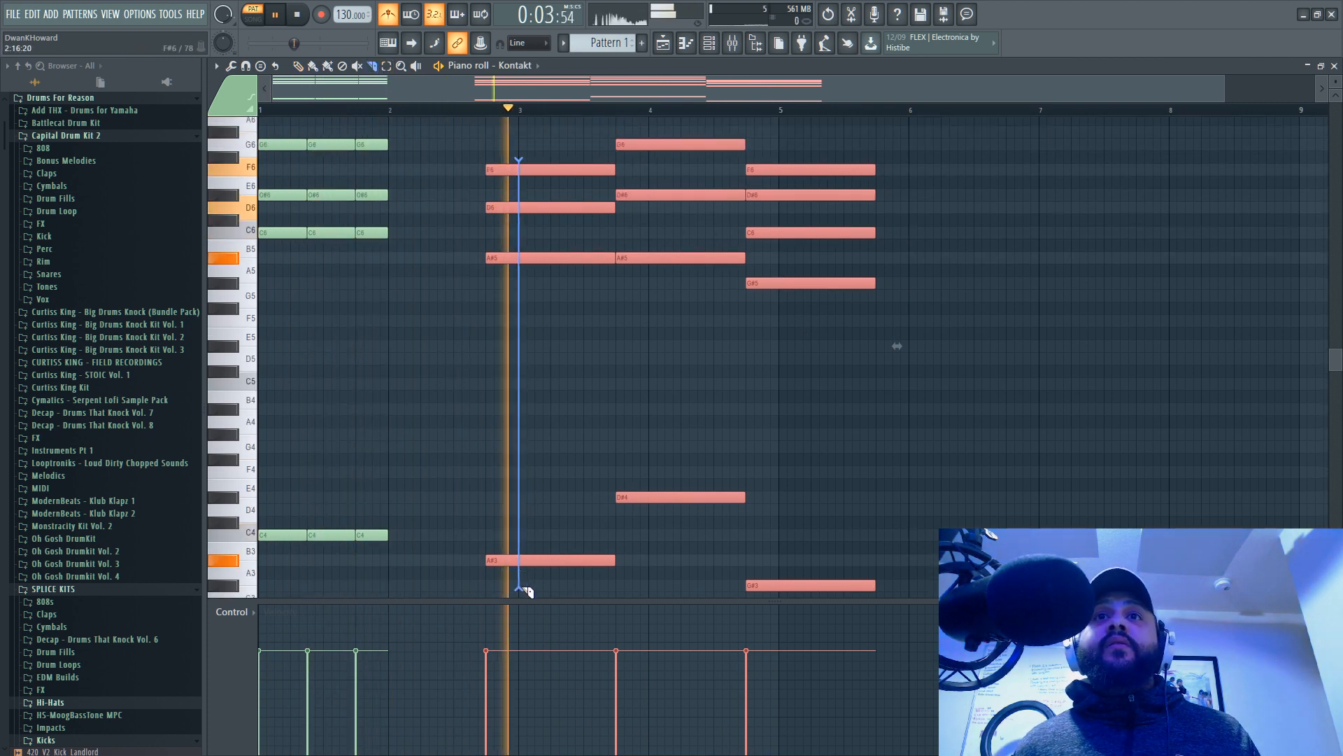
pyautogui.click(299, 65)
pyautogui.rightClick(568, 170)
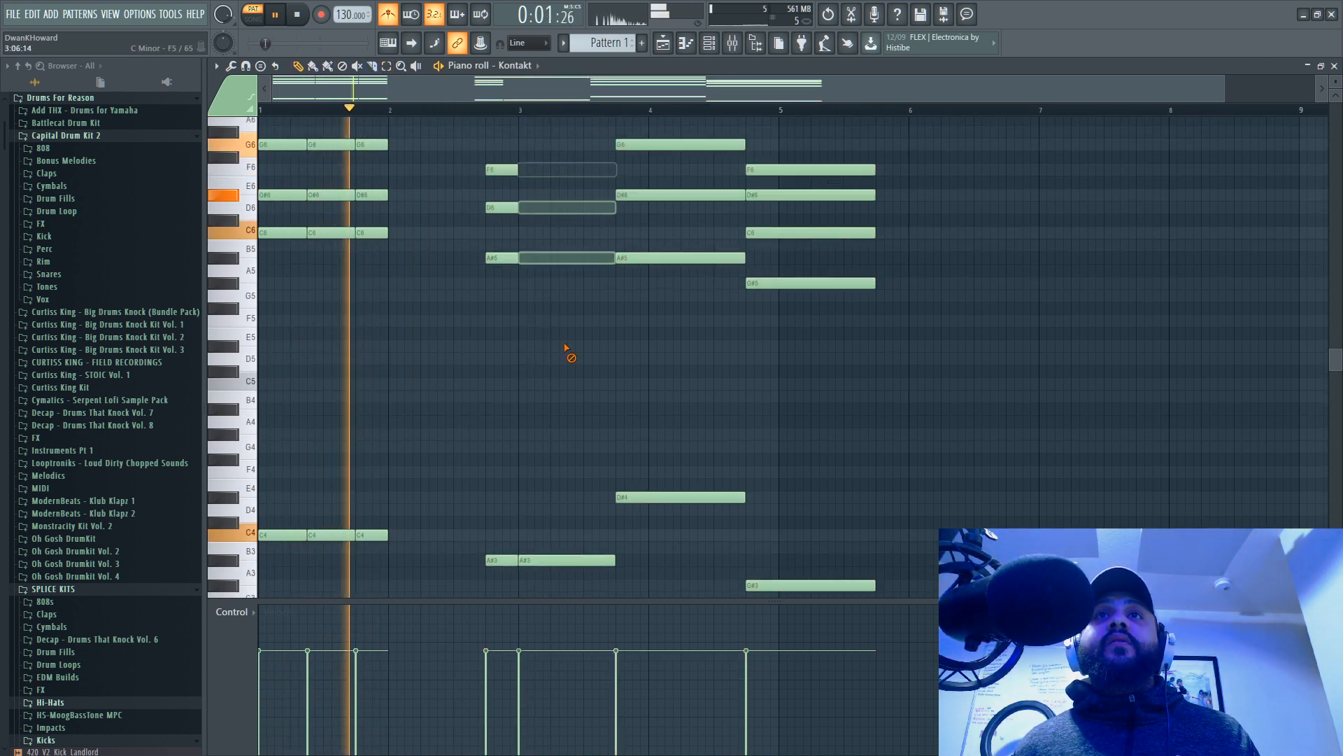
pyautogui.scroll(2, 540, 171)
pyautogui.moveTo(614, 182); pyautogui.dragTo(517, 188)
# Step: Select all notes of the third chord and move them to the start of bar 3
pyautogui.click(386, 66)
pyautogui.moveTo(668, 164); pyautogui.dragTo(675, 637)
pyautogui.scroll(3, 647, 538)
pyautogui.click(299, 66)
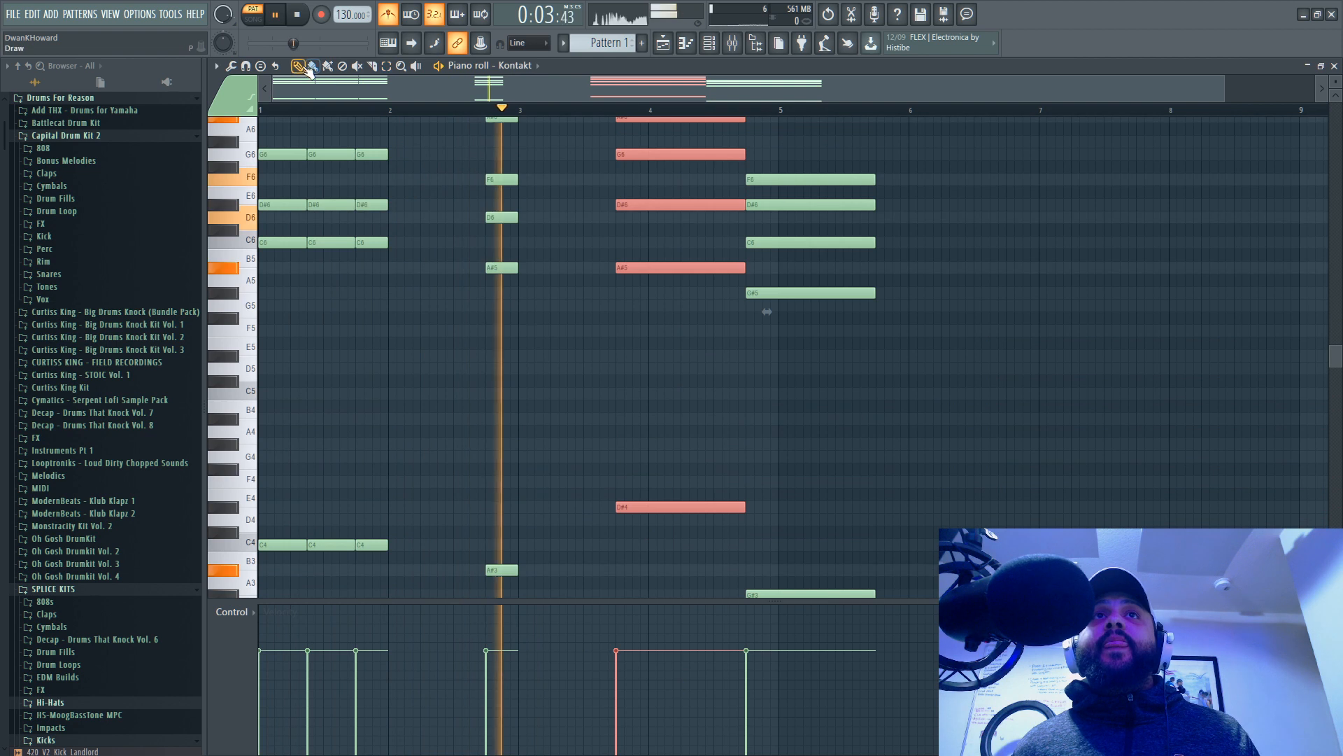
pyautogui.press('space')
pyautogui.press('space')
pyautogui.scroll(2, 650, 170)
pyautogui.moveTo(638, 198); pyautogui.dragTo(543, 203)
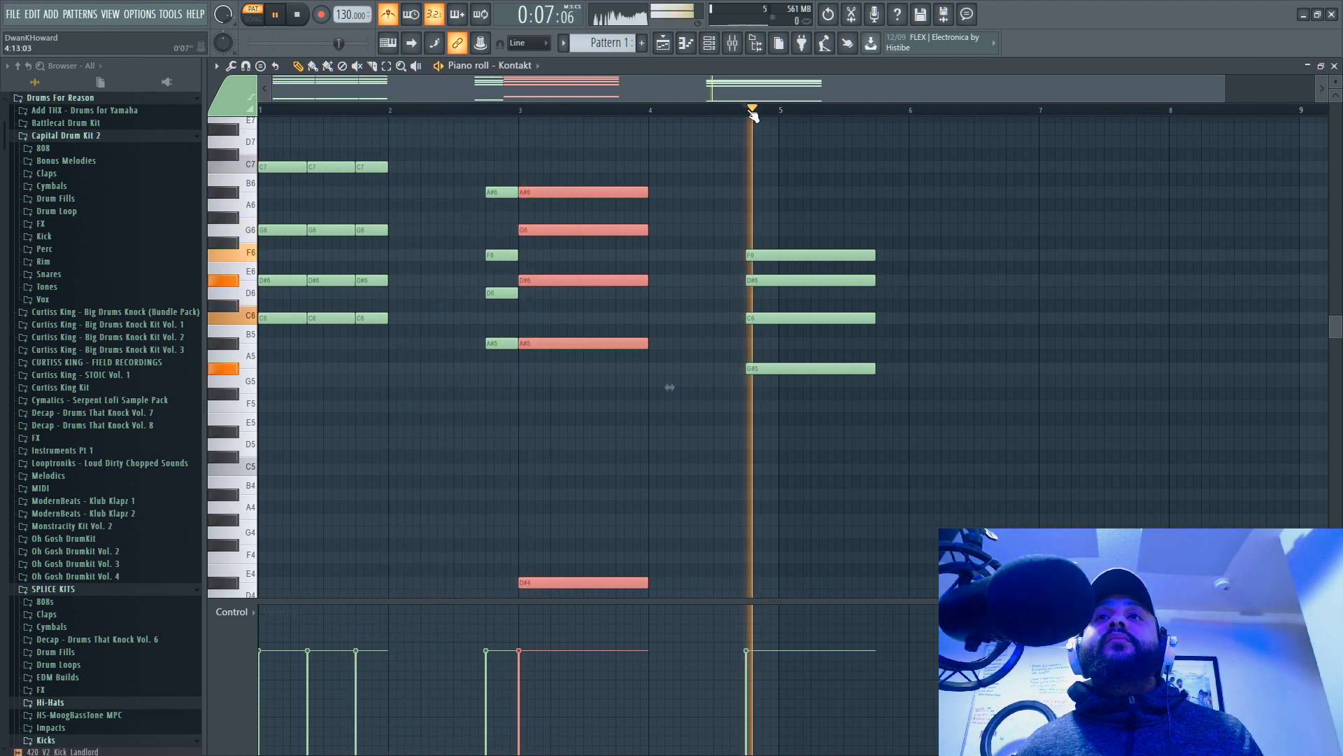
pyautogui.scroll(-5, 763, 168)
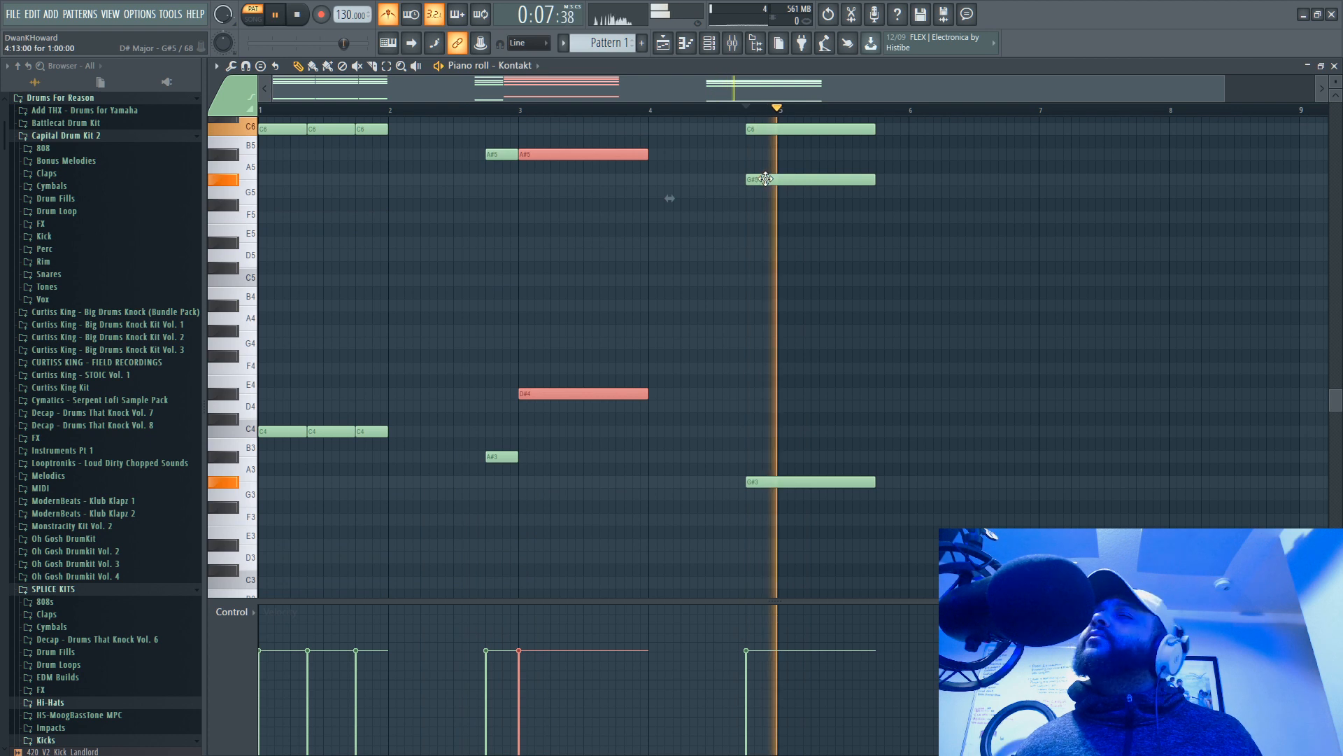
pyautogui.scroll(3, 765, 178)
# Step: Stop playback, close the piano roll and cut all notes from the Kontakt channel
pyautogui.press('space')
pyautogui.click(1334, 65)
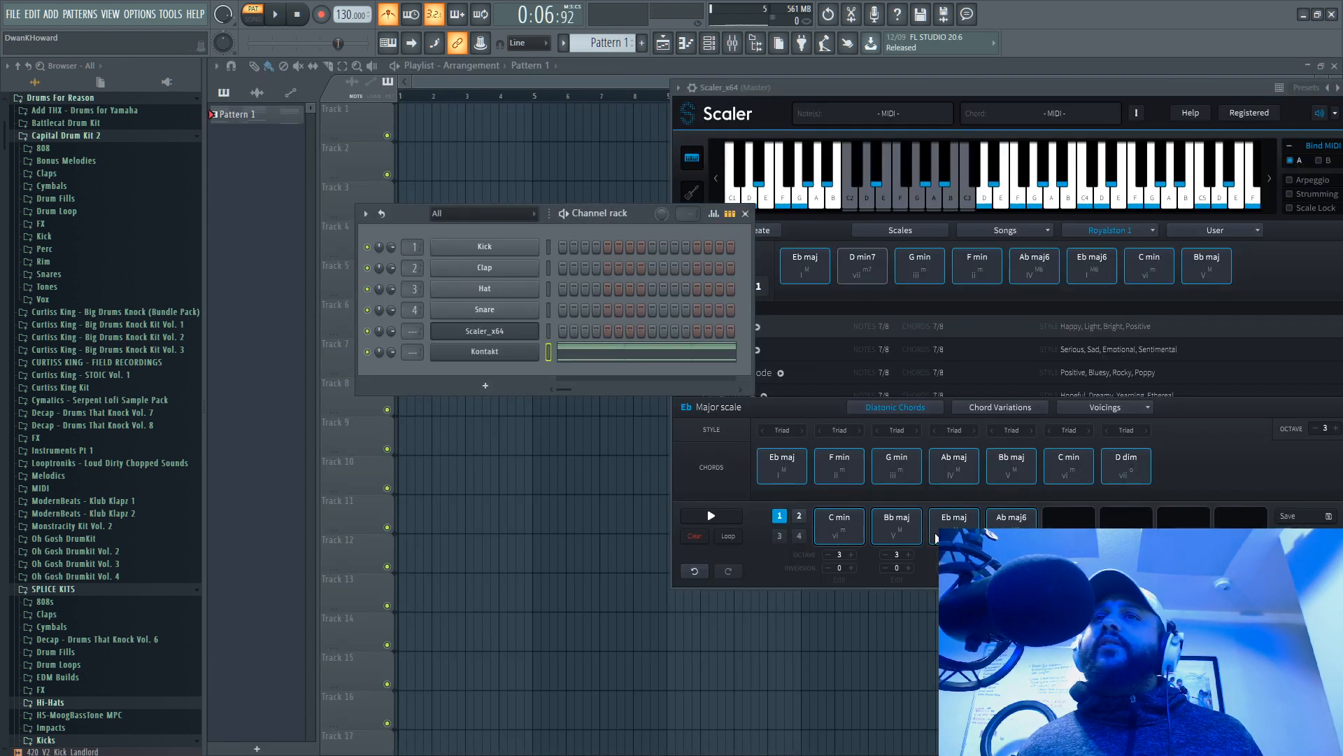
pyautogui.click(833, 532)
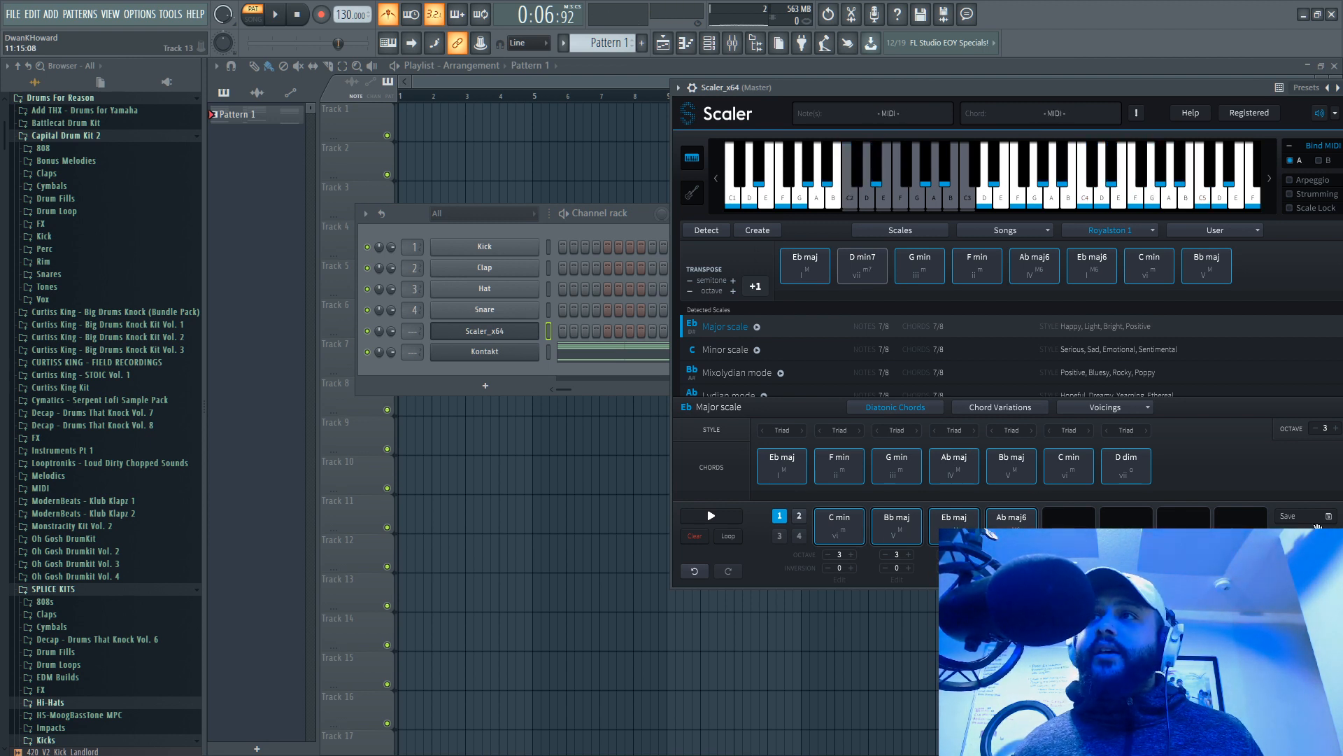
pyautogui.click(548, 358)
pyautogui.hotkey('ctrl', 'x')
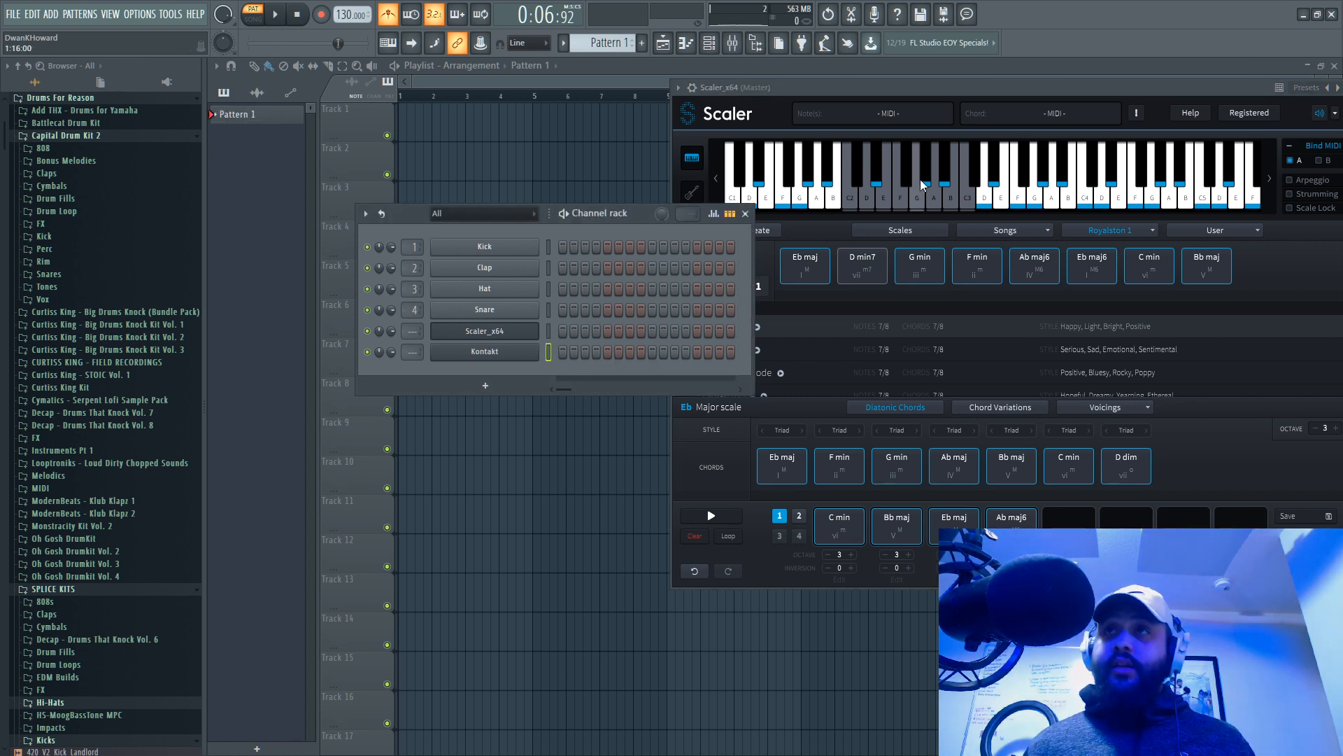
# Step: Replace the progression's third chord with F min and place the new progression on the Kontakt channel
pyautogui.click(985, 105)
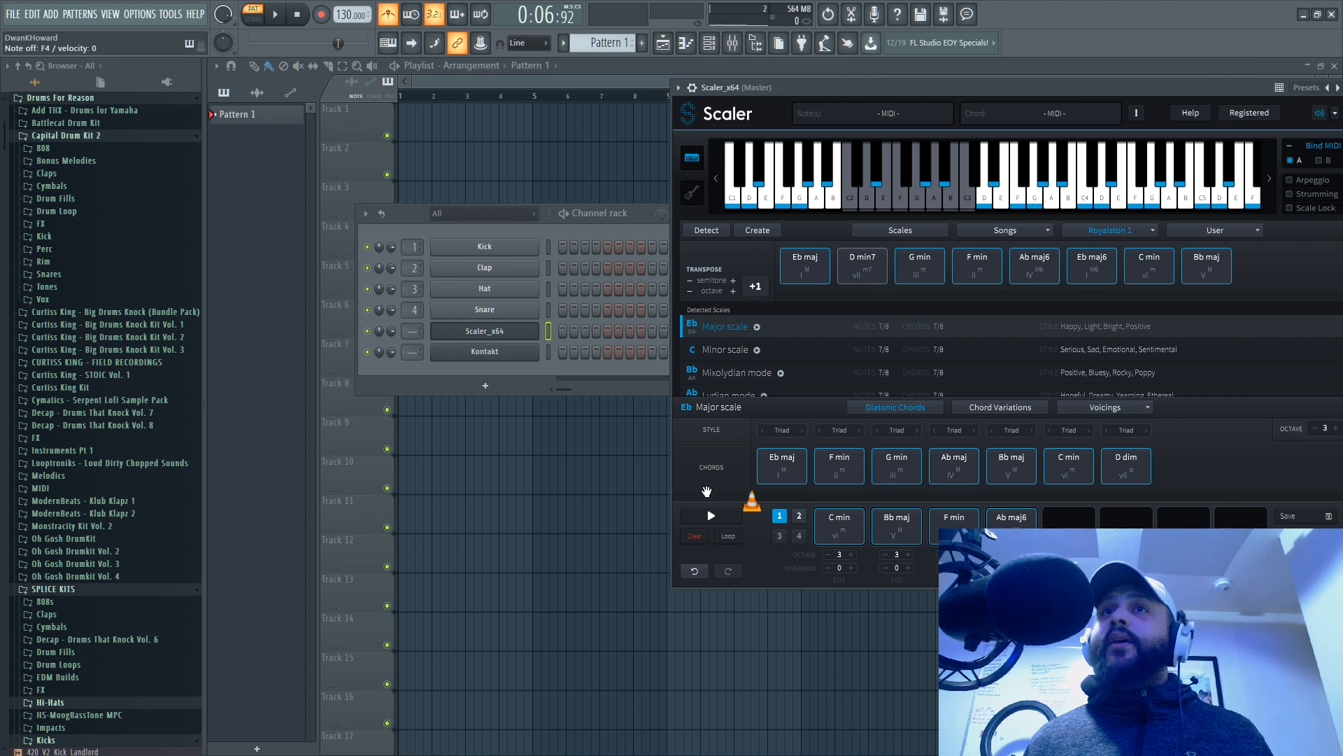
pyautogui.moveTo(550, 354); pyautogui.dragTo(554, 356)
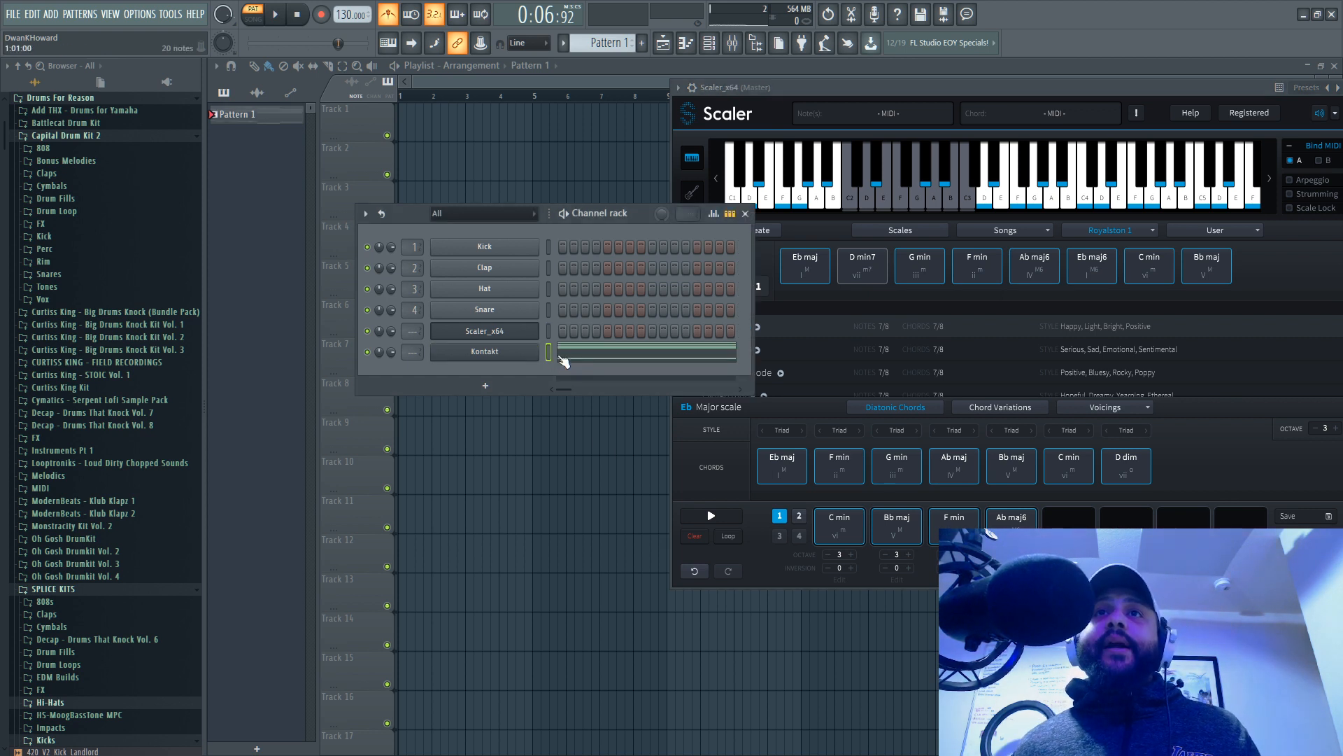
pyautogui.click(563, 357)
# Step: Move the last three chords to start on beat 4 of bar 2 and stretch the first chord to meet them
pyautogui.scroll(3, 378, 276)
pyautogui.click(388, 69)
pyautogui.moveTo(456, 196); pyautogui.dragTo(893, 717)
pyautogui.scroll(3, 700, 455)
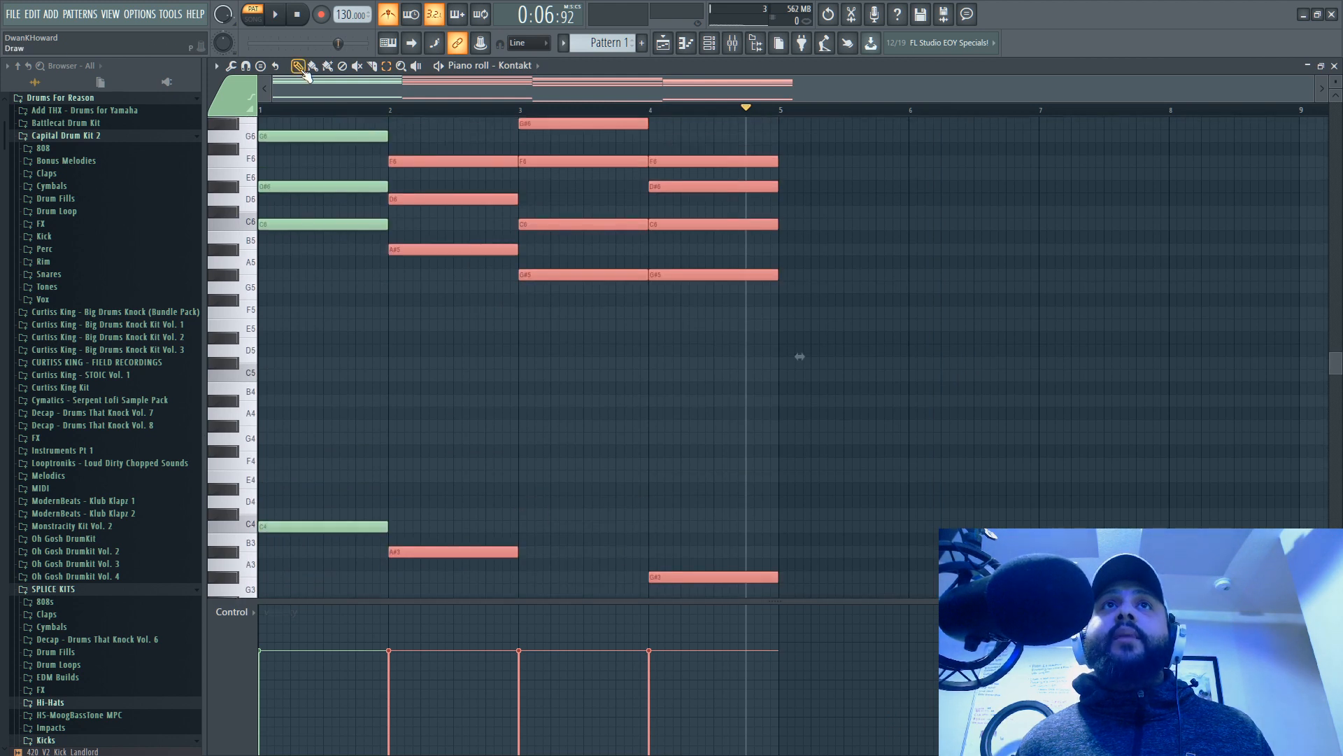
pyautogui.scroll(2, 494, 267)
pyautogui.moveTo(428, 172); pyautogui.dragTo(514, 177)
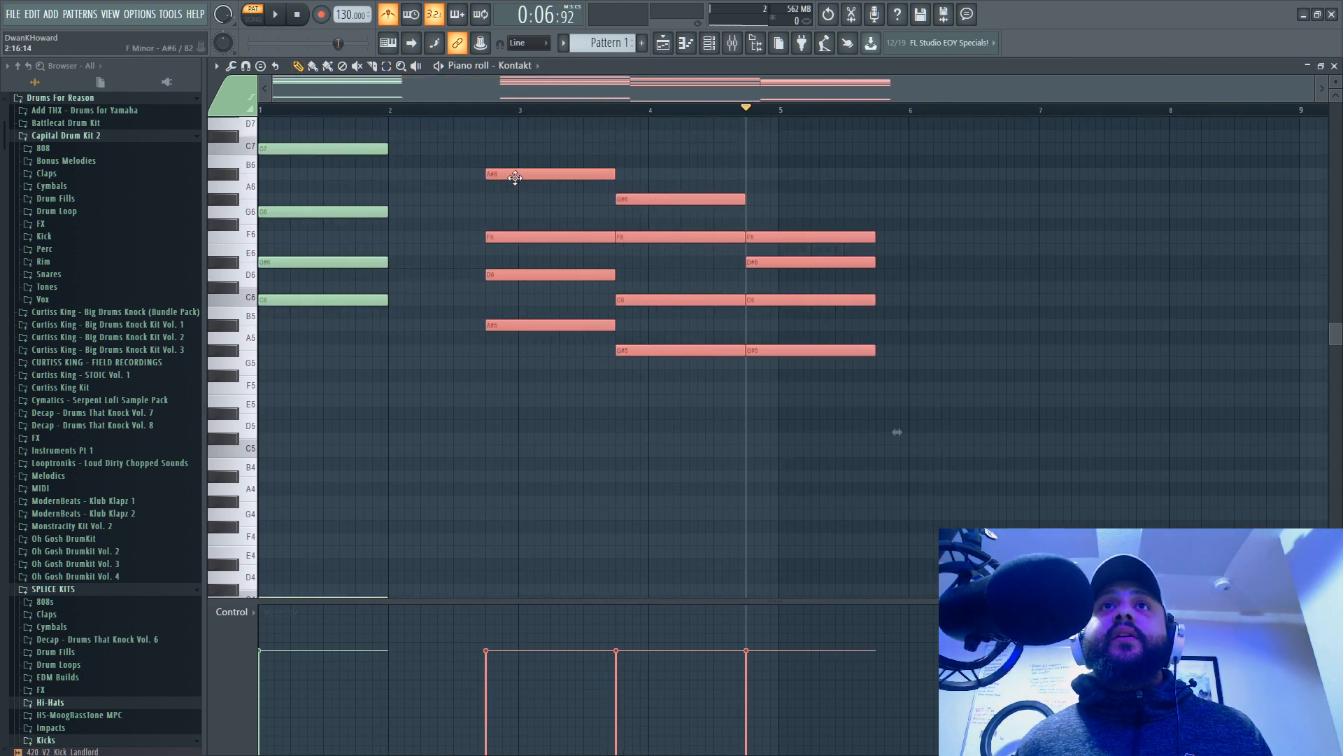
pyautogui.moveTo(371, 126); pyautogui.dragTo(381, 619)
pyautogui.scroll(3, 307, 154)
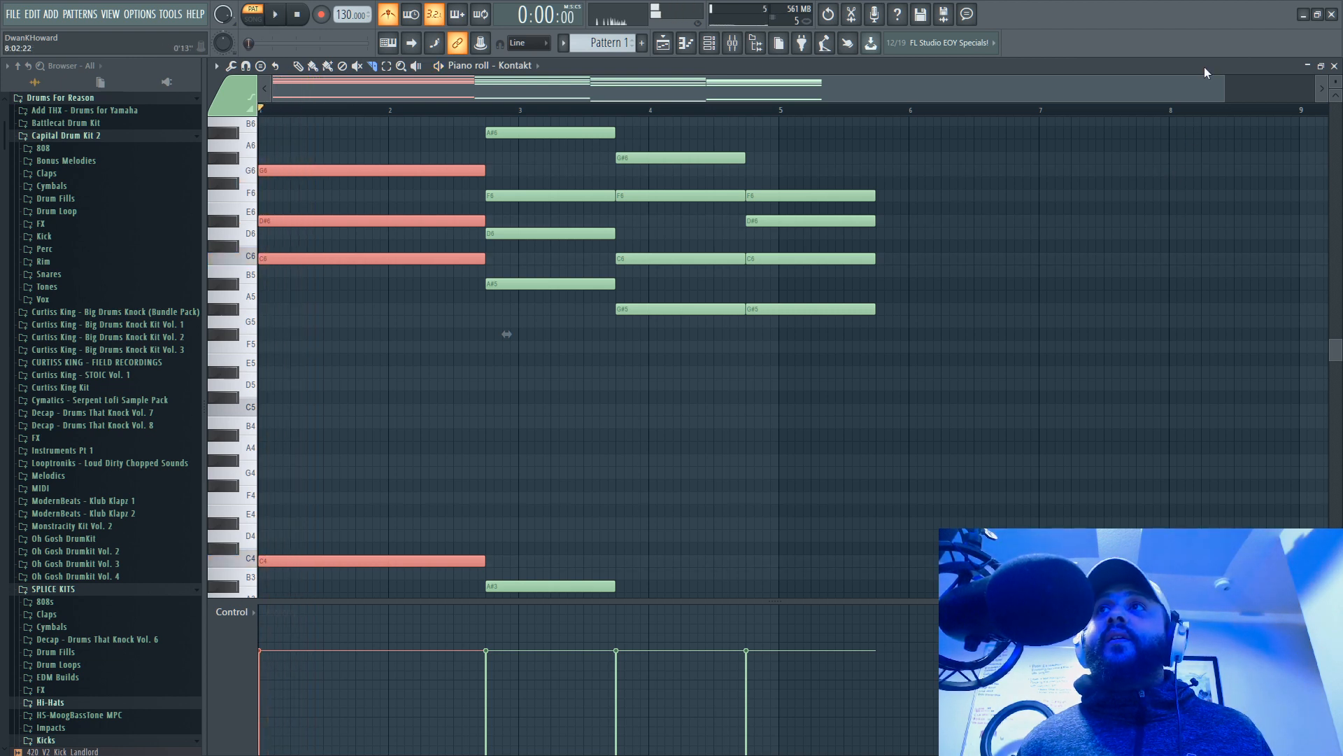
# Step: Slice the extended first chord one and a half beats and three beats into bar 1, and play the rhythm
pyautogui.moveTo(1224, 87); pyautogui.dragTo(573, 87)
pyautogui.press('space')
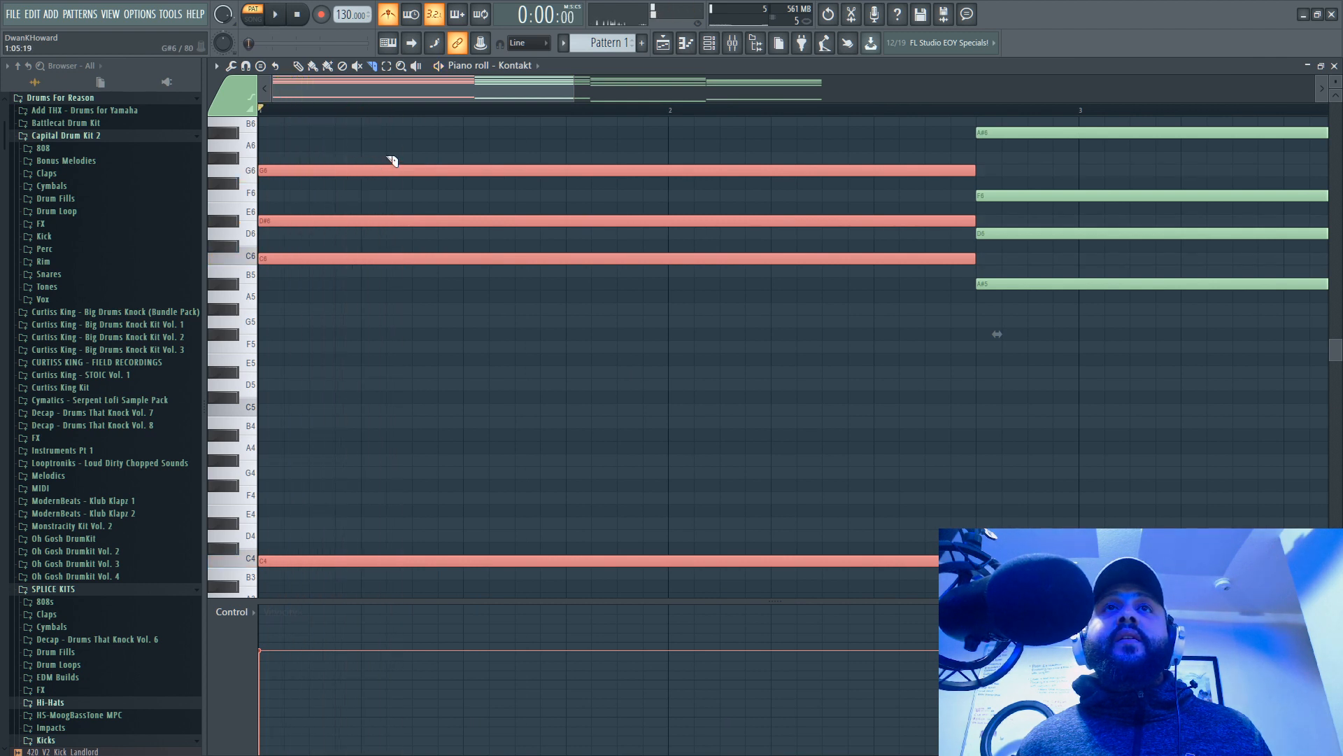
pyautogui.moveTo(423, 203); pyautogui.dragTo(408, 624)
pyautogui.scroll(6, 480, 360)
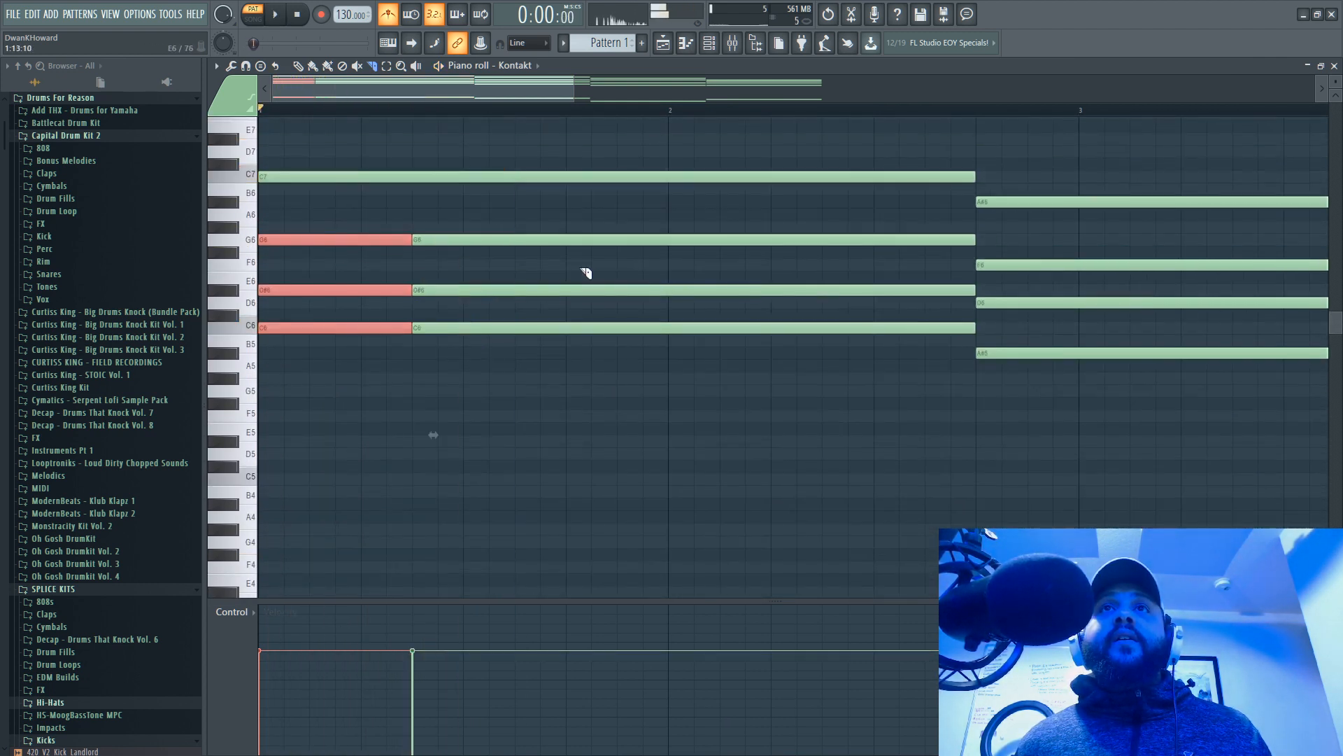
pyautogui.moveTo(572, 169); pyautogui.dragTo(574, 580)
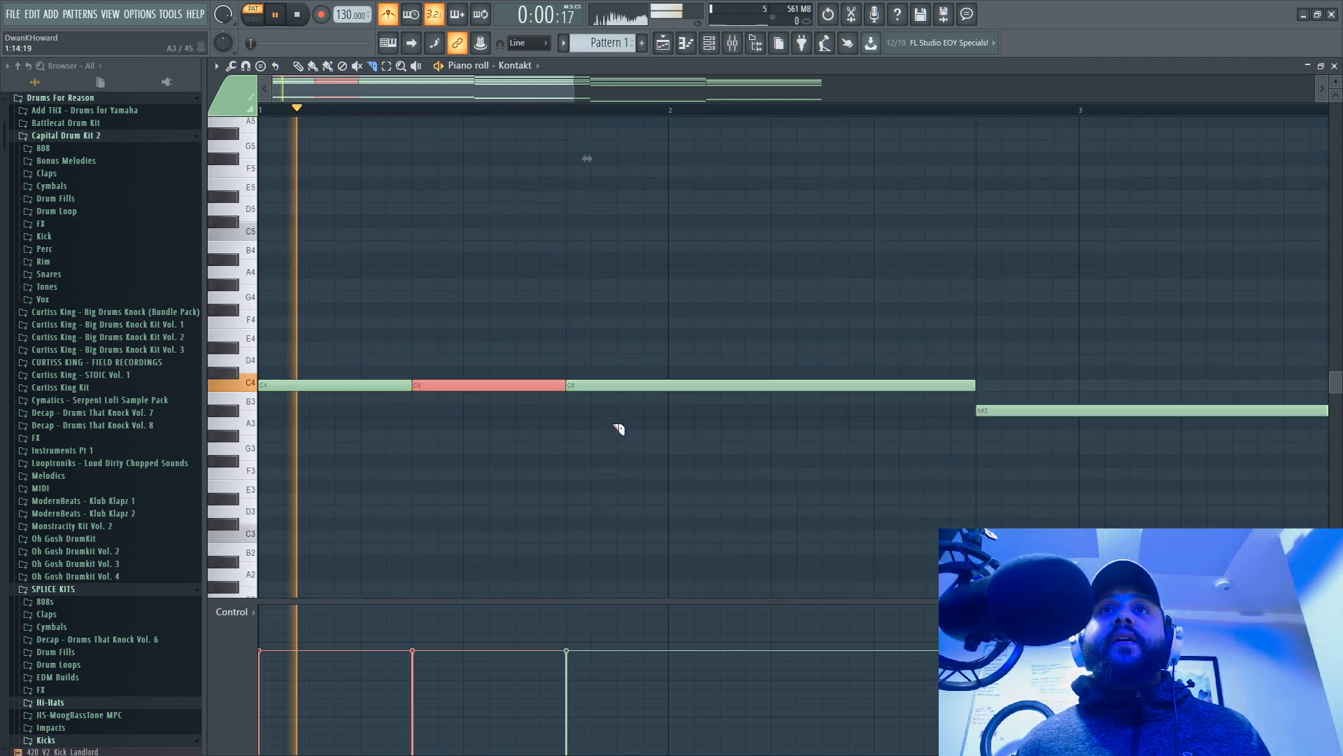
pyautogui.scroll(3, 618, 427)
pyautogui.moveTo(573, 90); pyautogui.dragTo(826, 91)
pyautogui.scroll(3, 865, 218)
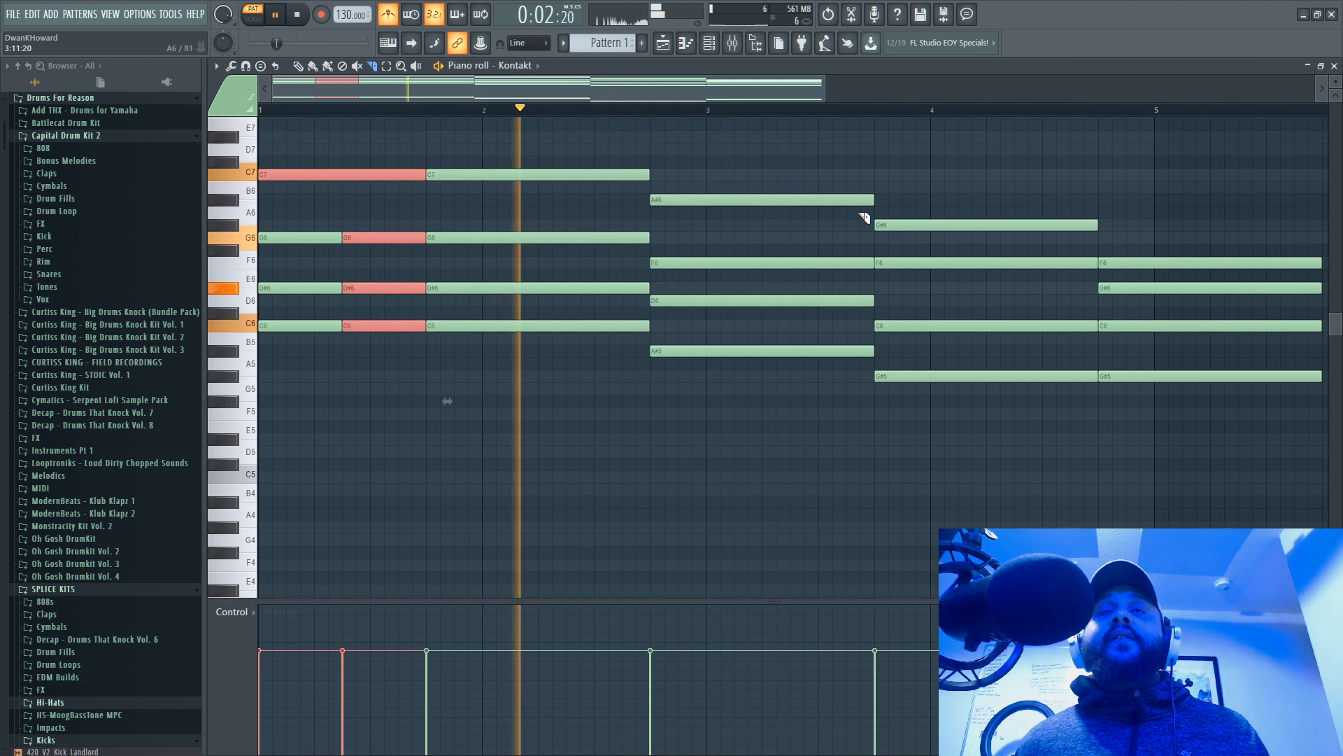
pyautogui.press('space')
# Step: Select the second chord and shorten its notes to end at the start of bar 3
pyautogui.click(386, 66)
pyautogui.moveTo(682, 158); pyautogui.dragTo(761, 615)
pyautogui.scroll(1, 762, 587)
pyautogui.click(298, 66)
pyautogui.scroll(2, 848, 174)
pyautogui.moveTo(874, 189); pyautogui.dragTo(704, 203)
# Step: Select the last two chords, move them to start at bar 3, and play the result
pyautogui.moveTo(693, 87); pyautogui.dragTo(795, 90)
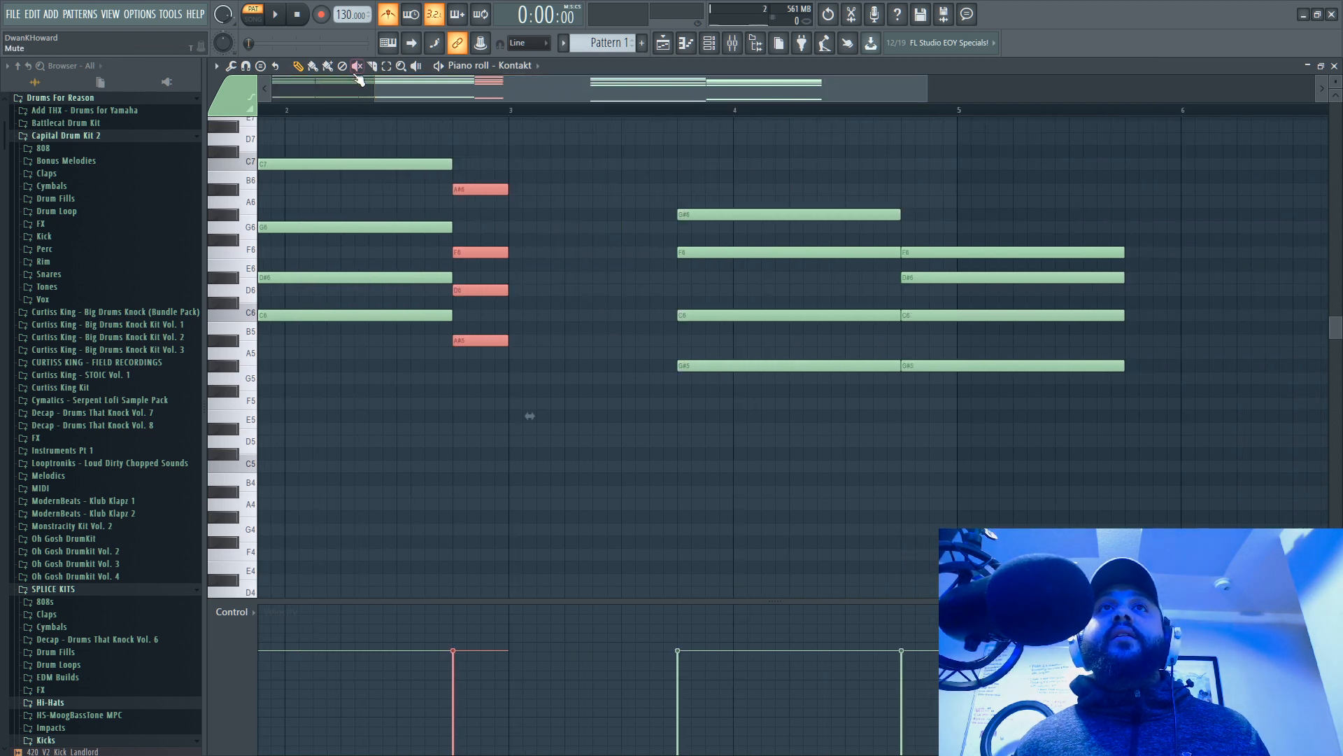
pyautogui.scroll(1, 650, 168)
pyautogui.moveTo(665, 170); pyautogui.dragTo(1244, 614)
pyautogui.scroll(4, 490, 210)
pyautogui.scroll(2, 743, 287)
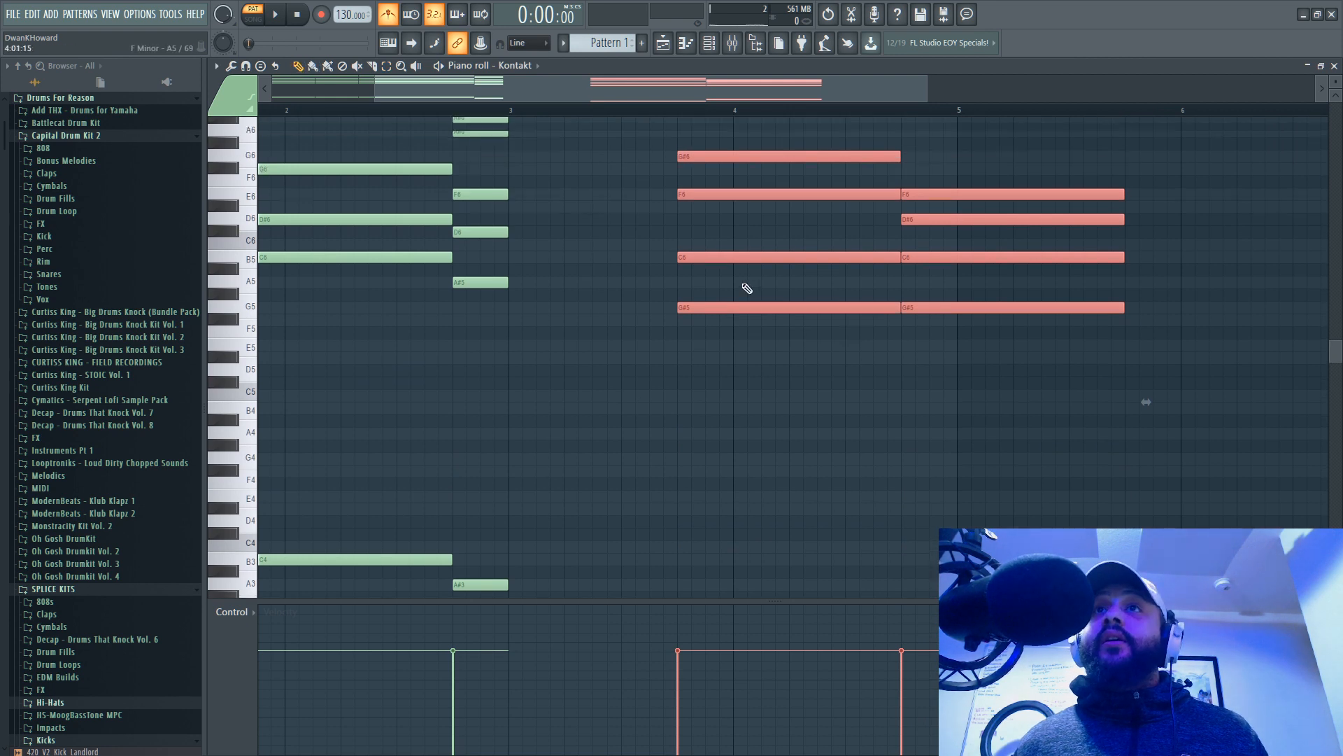
pyautogui.moveTo(687, 191); pyautogui.dragTo(549, 194)
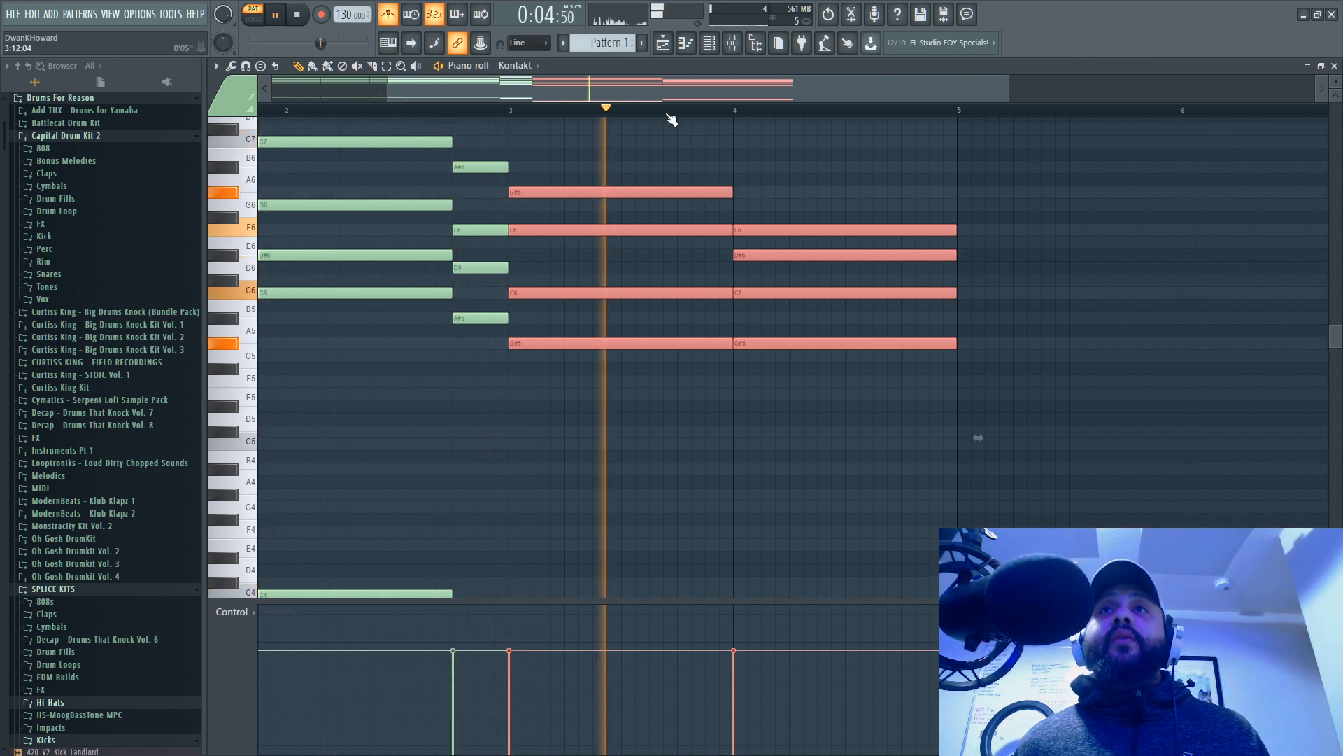
# Step: Select the last chord, move it to start on beat 4 of bar 4, and shorten its notes to end at bar 5
pyautogui.press('space')
pyautogui.scroll(-2, 910, 420)
pyautogui.moveTo(794, 166); pyautogui.dragTo(998, 549)
pyautogui.scroll(1, 770, 432)
pyautogui.scroll(2, 827, 135)
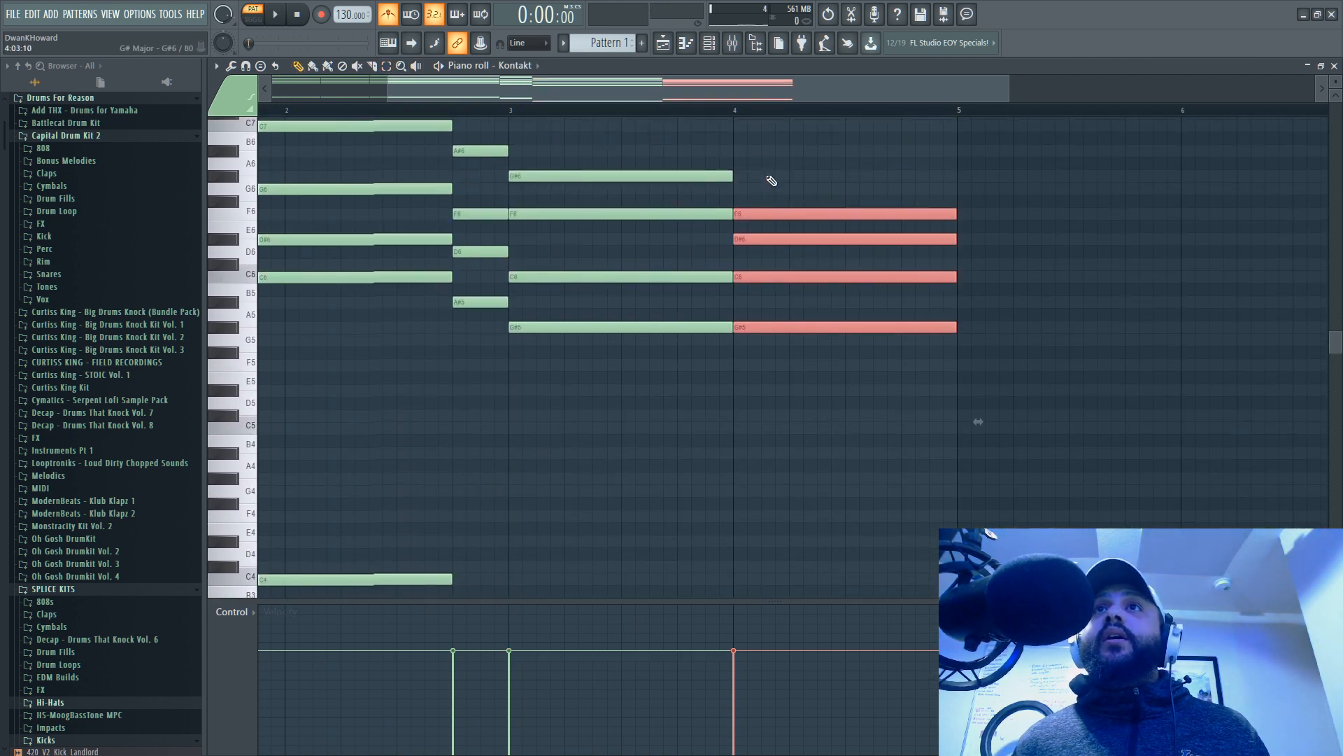
pyautogui.moveTo(758, 215); pyautogui.dragTo(909, 214)
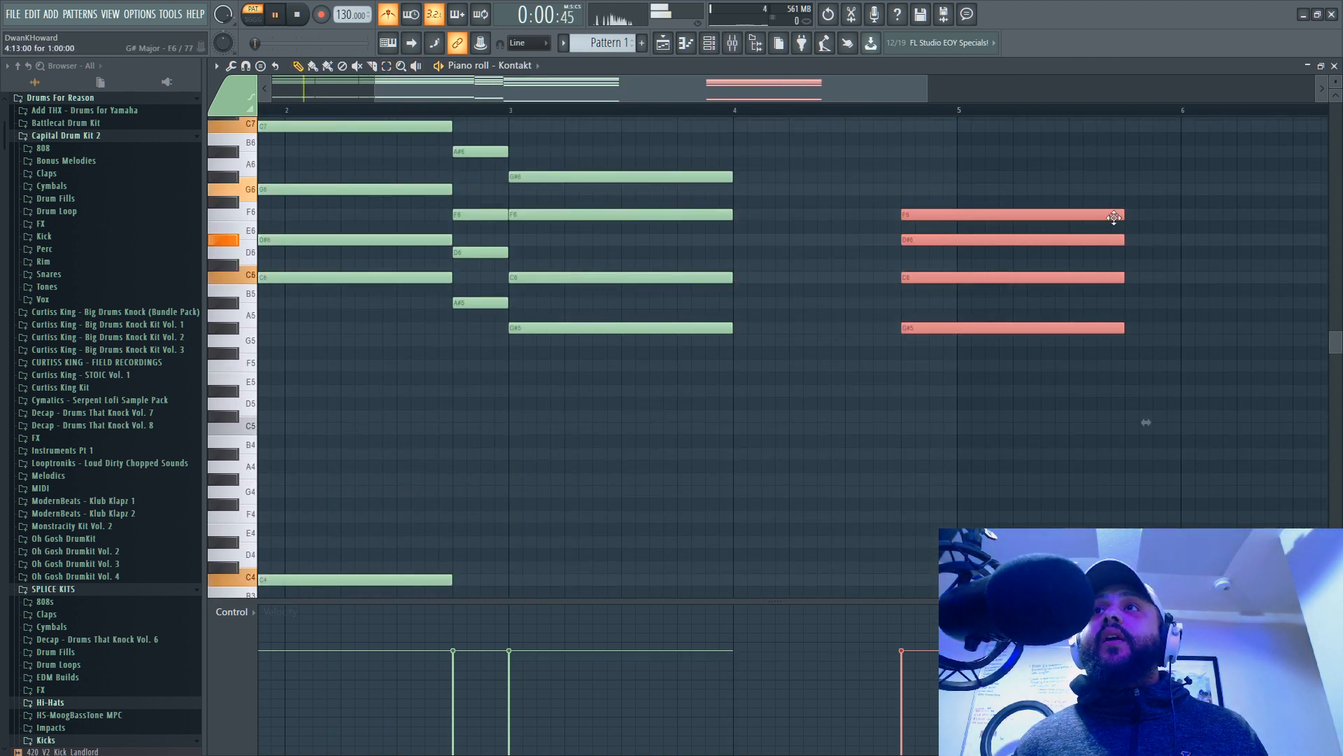
pyautogui.scroll(2, 664, 179)
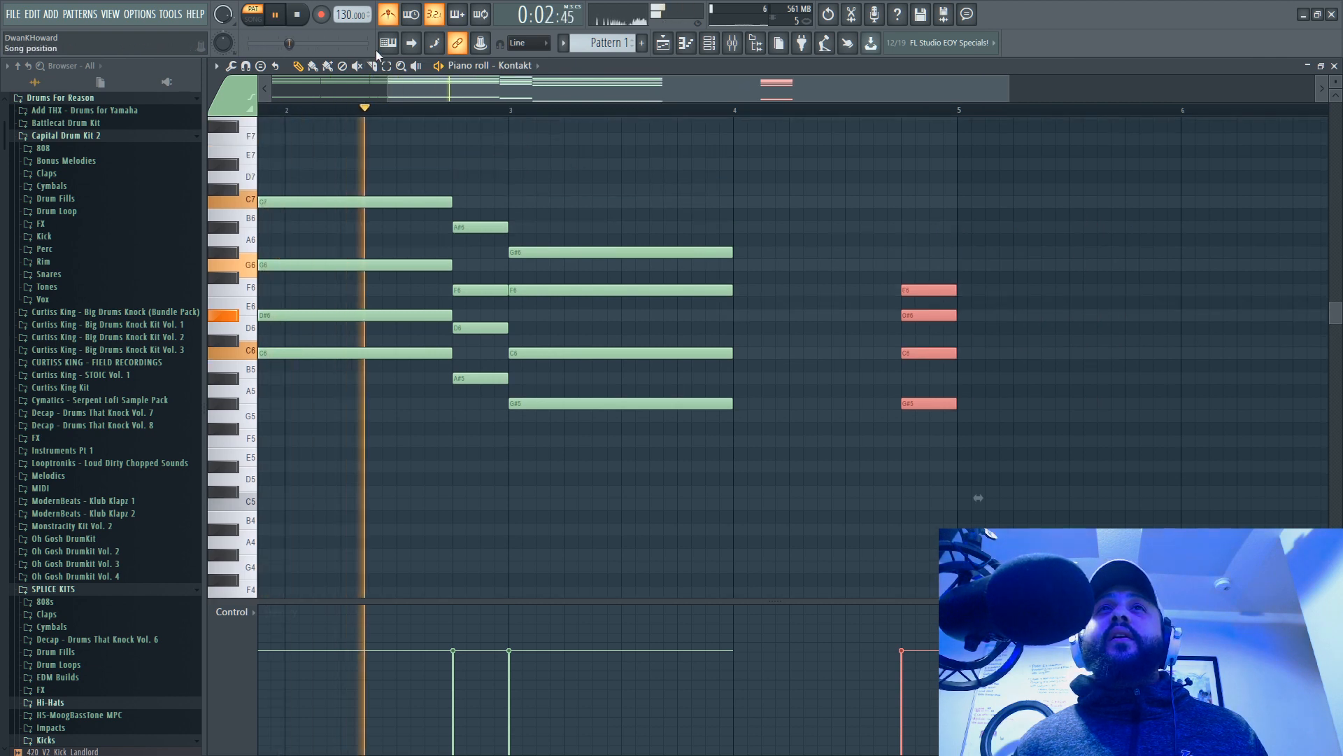
# Step: Select all notes of the chord at bar 3 and extend them to meet the start of the last chord
pyautogui.scroll(-13, 720, 573)
pyautogui.moveTo(639, 204); pyautogui.dragTo(719, 574)
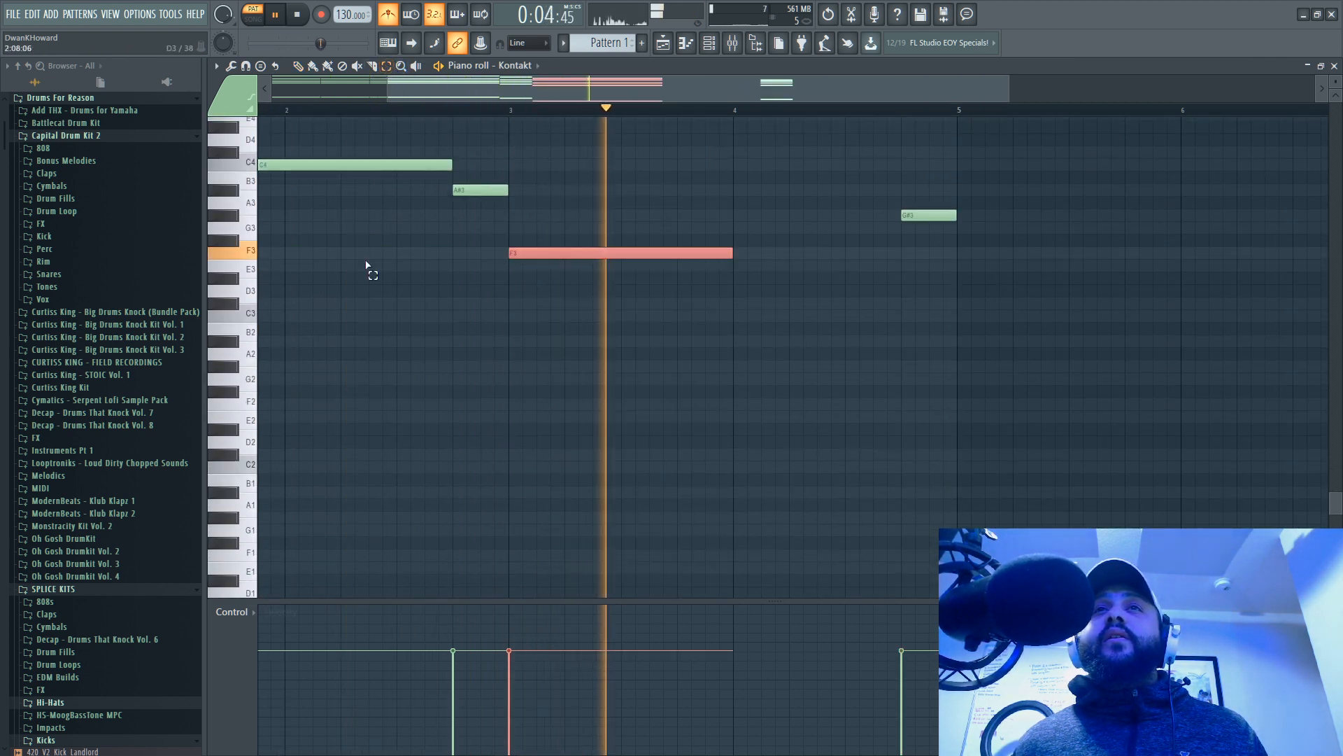
pyautogui.hotkey('ctrl', 'l')
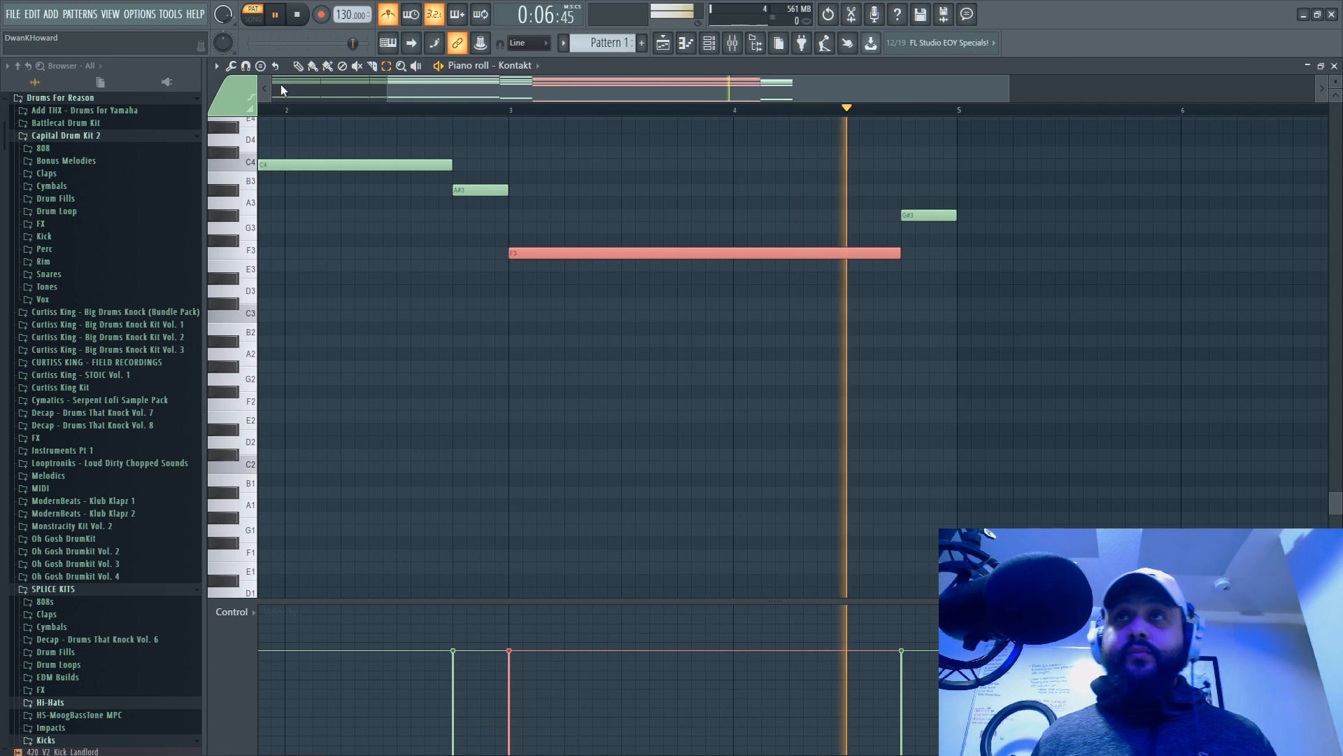
# Step: Slice the extended bar 3 chord one and a half beats and three beats into the bar, including its bass note
pyautogui.scroll(1, 718, 91)
pyautogui.scroll(2, 718, 96)
pyautogui.scroll(9, 591, 191)
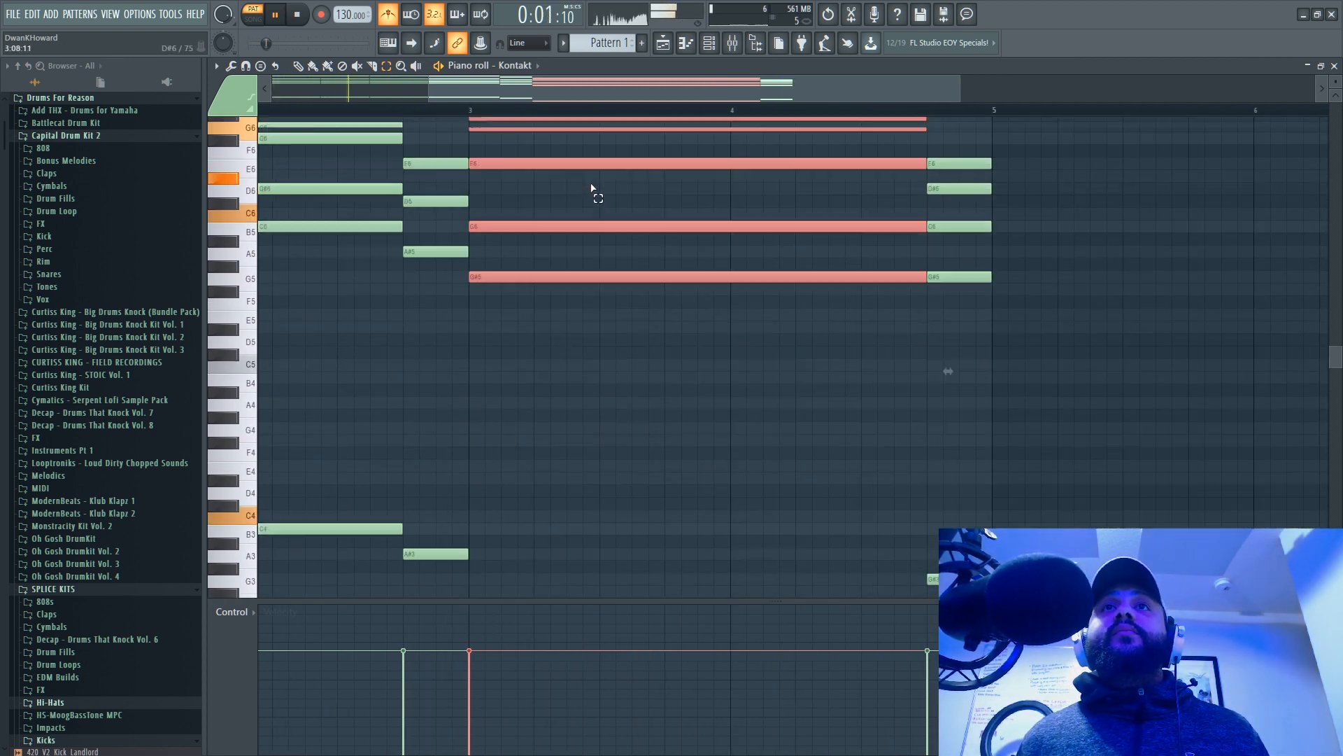
pyautogui.scroll(3, 579, 203)
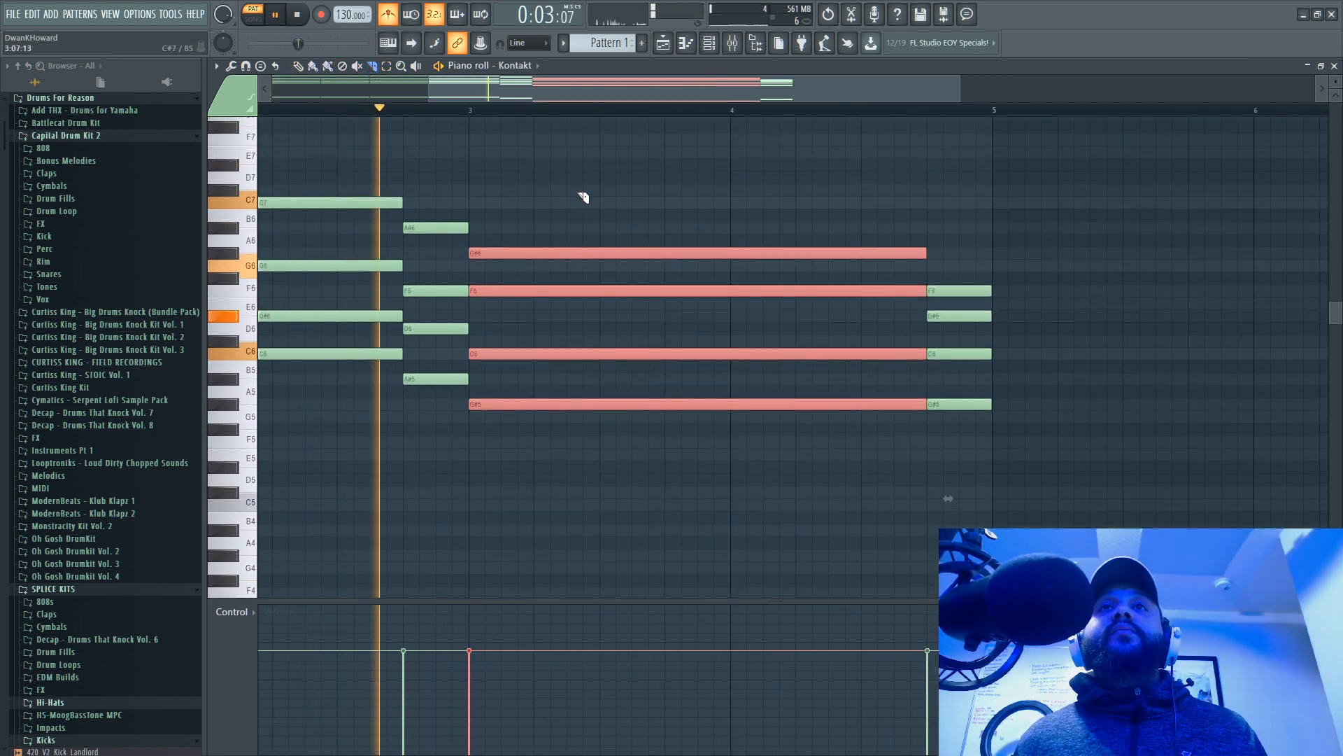
pyautogui.moveTo(568, 255); pyautogui.dragTo(594, 416)
pyautogui.scroll(11, 593, 416)
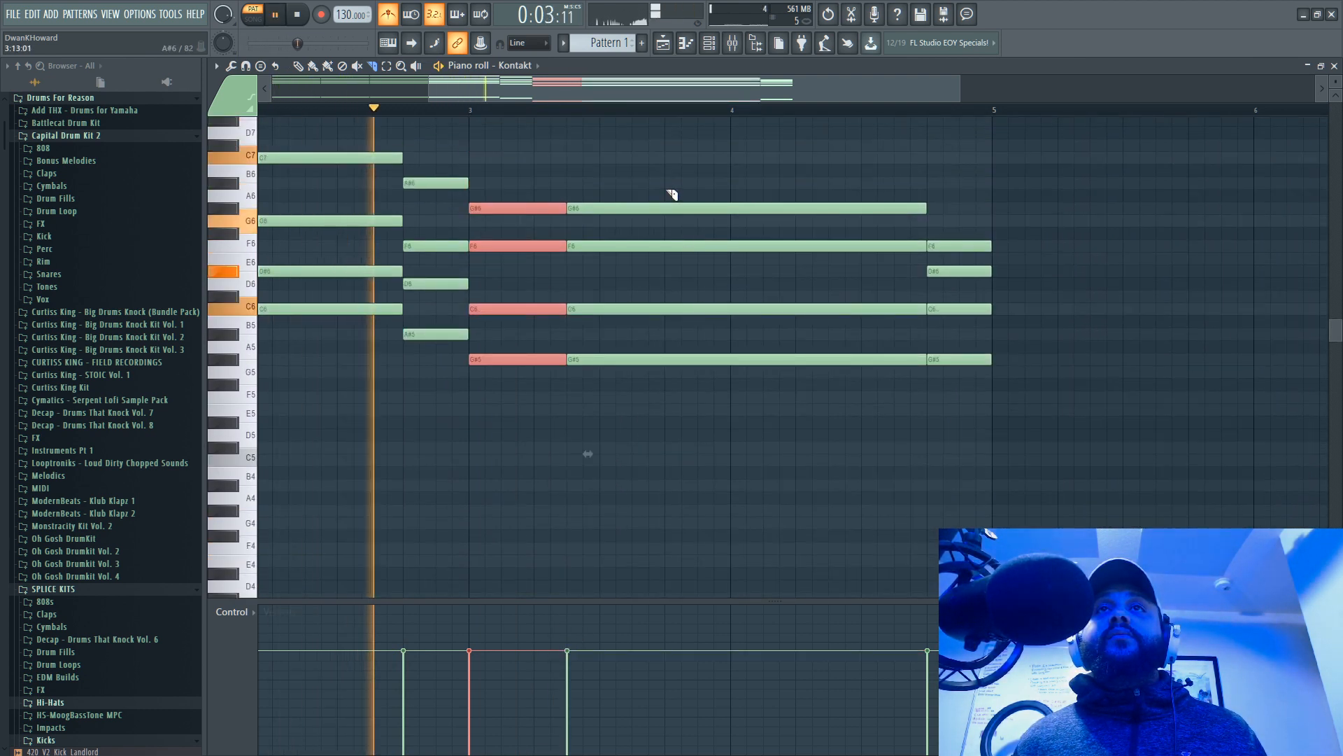
pyautogui.moveTo(672, 194); pyautogui.dragTo(672, 637)
pyautogui.scroll(4, 638, 453)
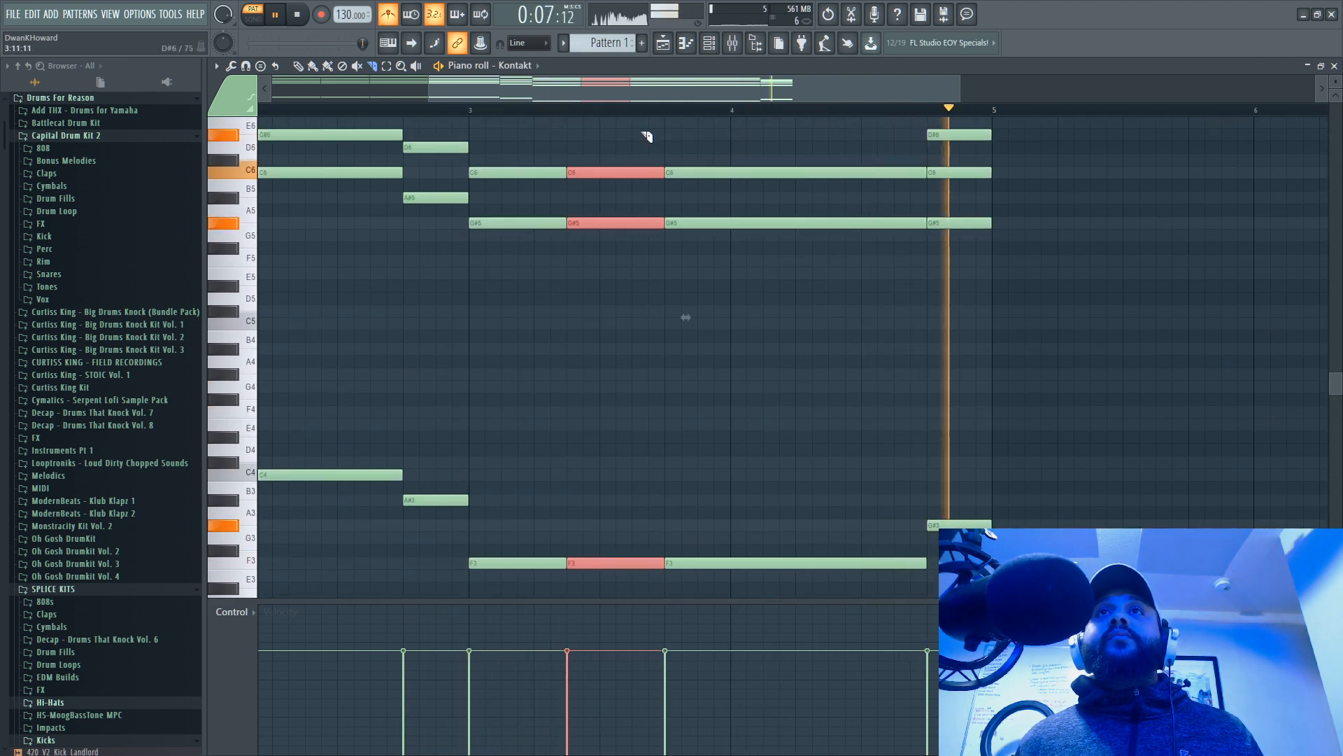
pyautogui.scroll(-1, 700, 666)
pyautogui.press('space')
# Step: Select all the lowest bass notes across the four bars and duplicate them one octave lower, starting at C3
pyautogui.scroll(-2, 709, 280)
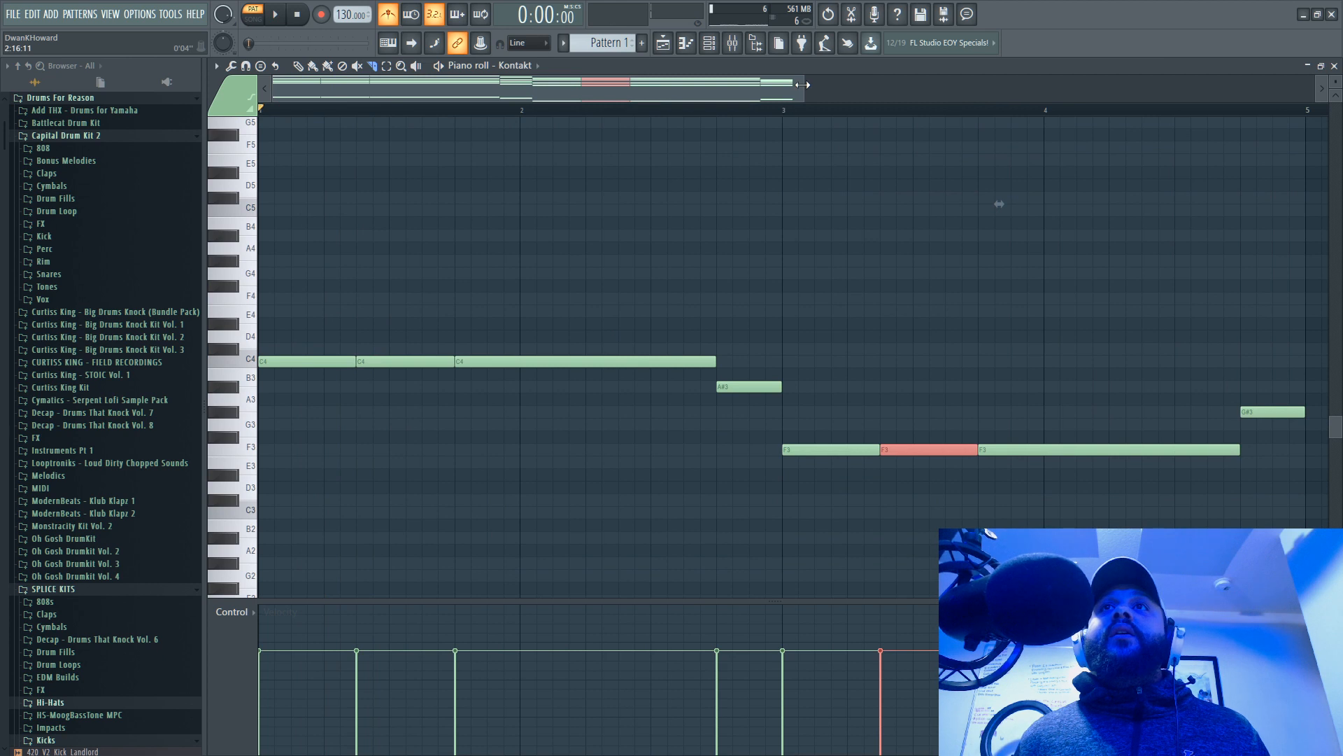
pyautogui.moveTo(803, 85); pyautogui.dragTo(1275, 87)
pyautogui.moveTo(316, 321); pyautogui.dragTo(303, 359)
pyautogui.hotkey('ctrl', 'a')
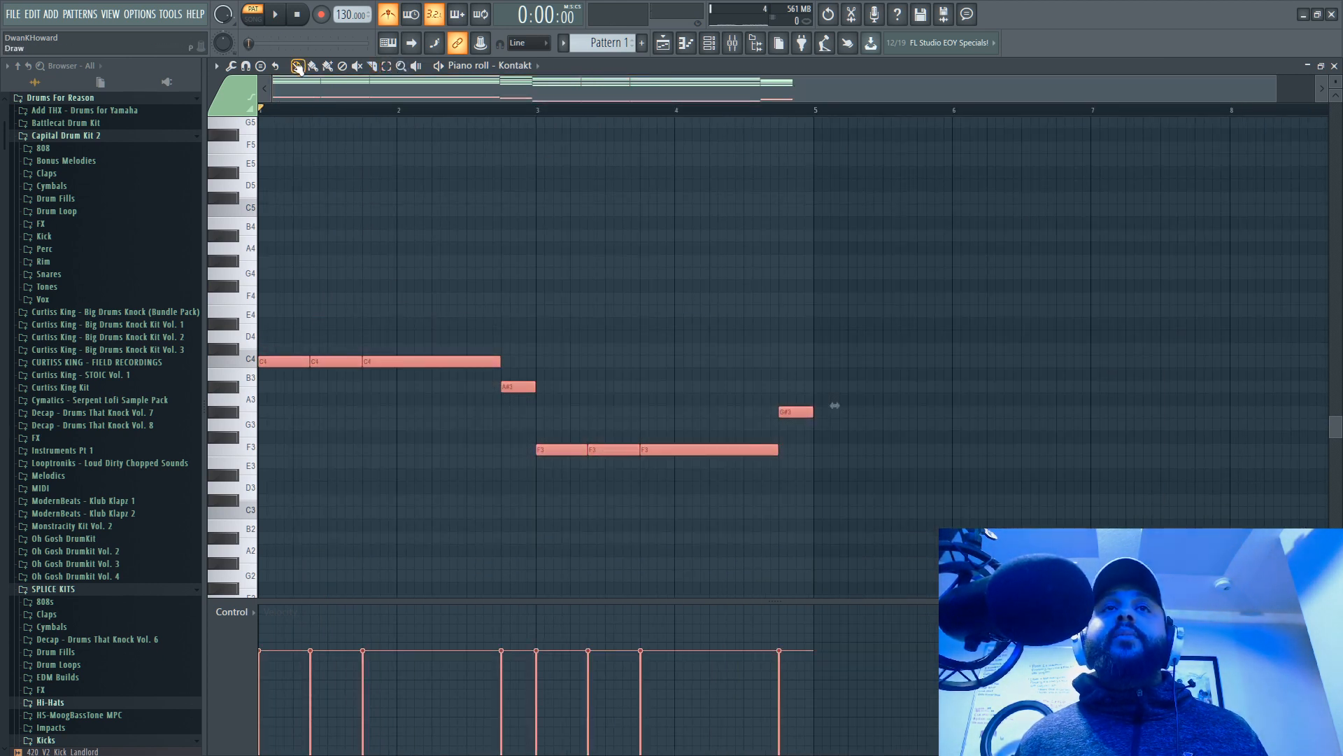
pyautogui.press('space')
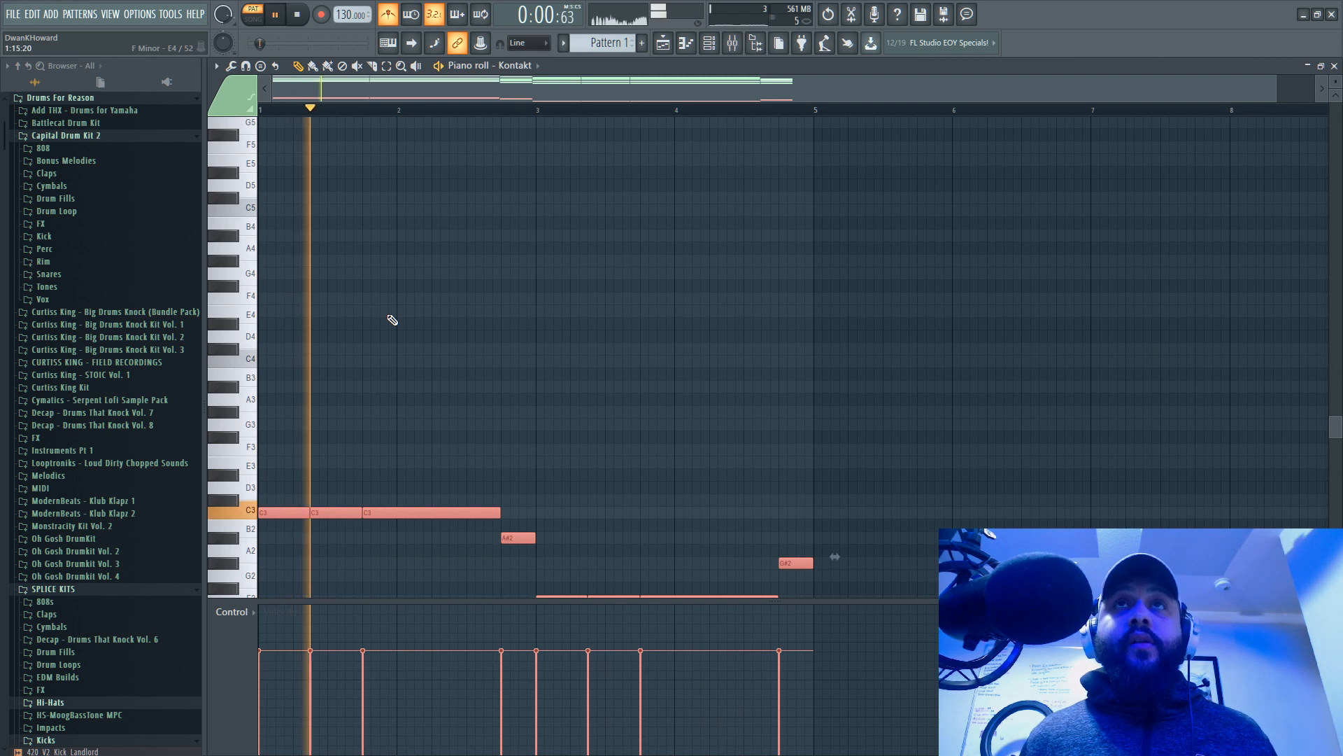
pyautogui.moveTo(290, 362)
pyautogui.mouseDown()
pyautogui.moveTo(286, 340)
pyautogui.moveTo(288, 509)
pyautogui.mouseUp()
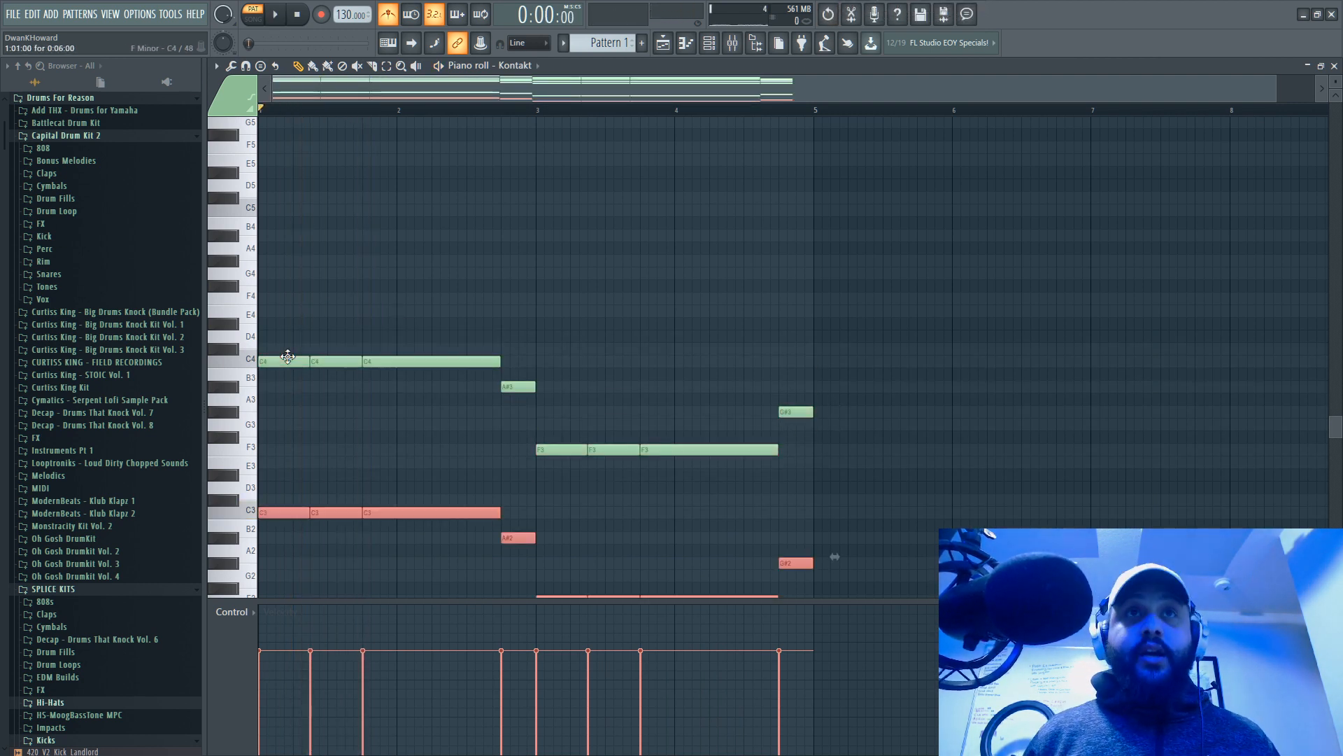
# Step: Play the pattern and lower the duplicated bass line another octave so it starts at C2
pyautogui.press('space')
pyautogui.scroll(-5, 350, 434)
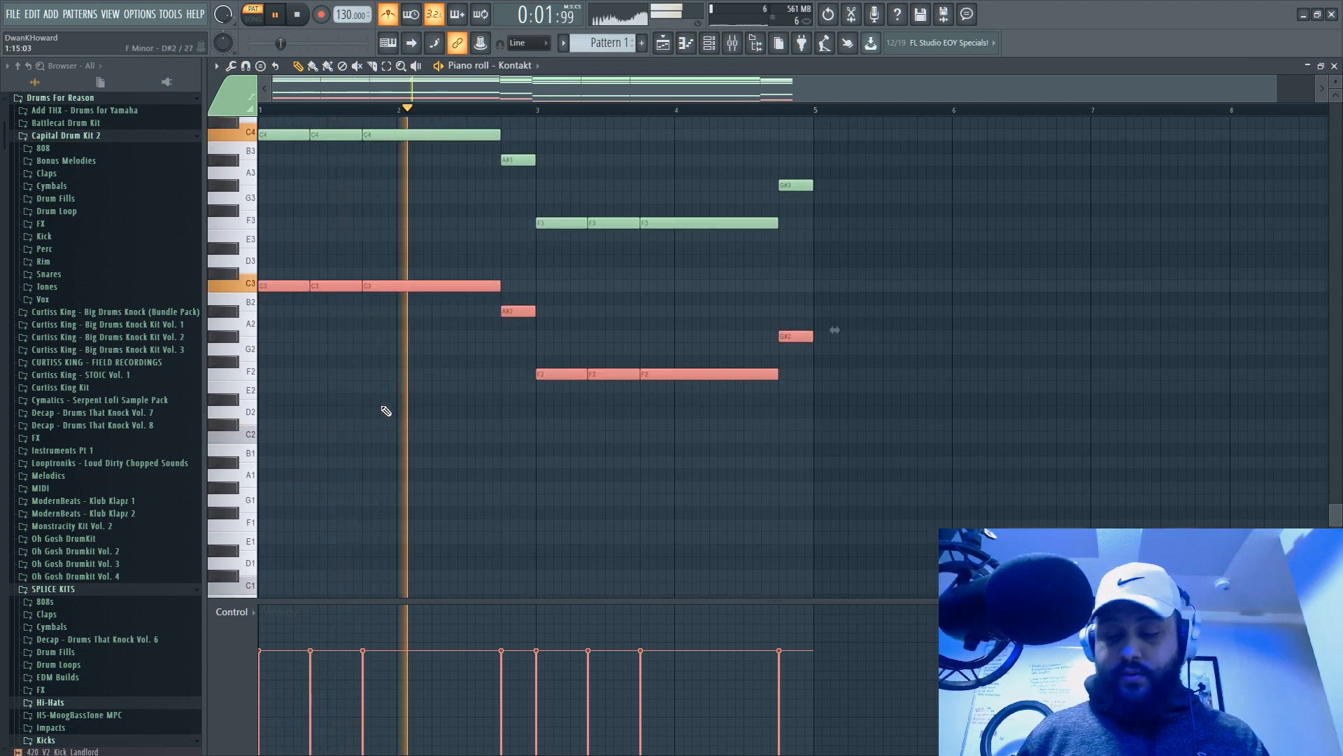
pyautogui.hotkey('ctrl', 'Down')
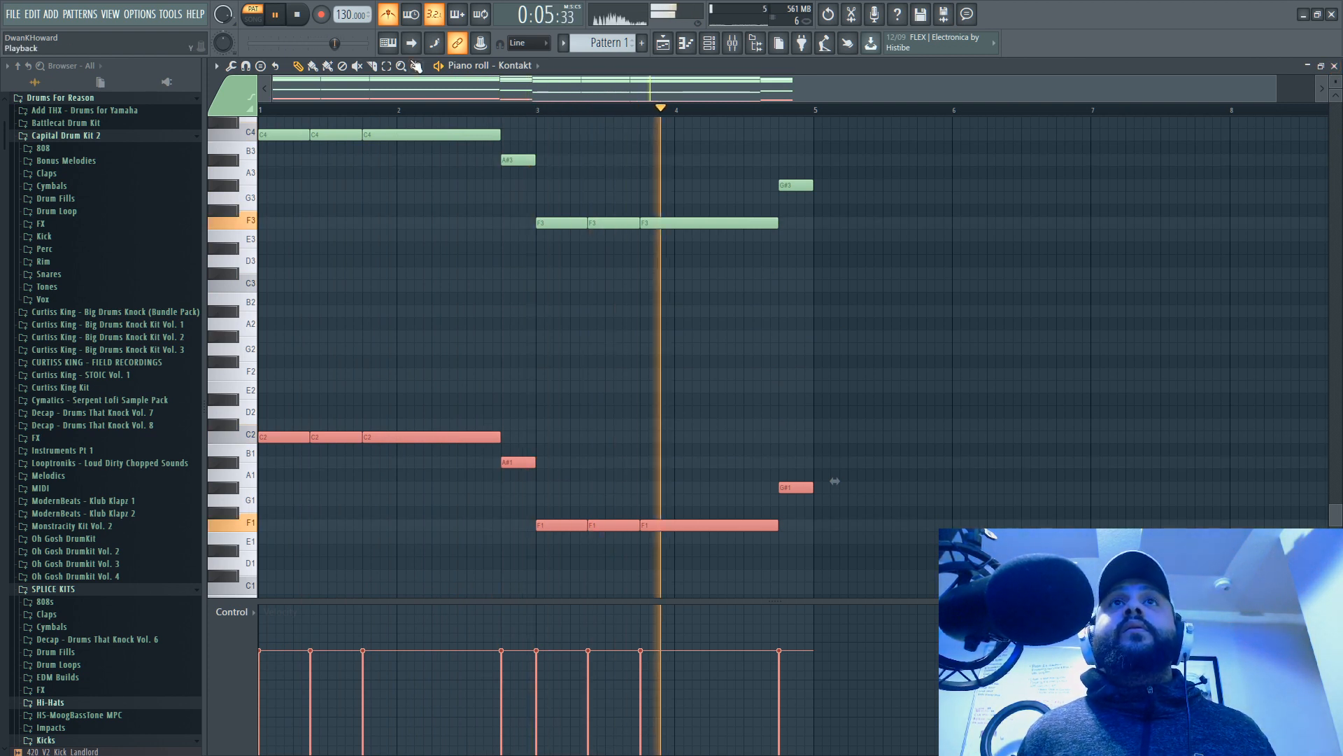
# Step: Select the low F1 and G#1 bass notes from bar 3 onward and raise them one octave
pyautogui.moveTo(559, 451); pyautogui.dragTo(816, 587)
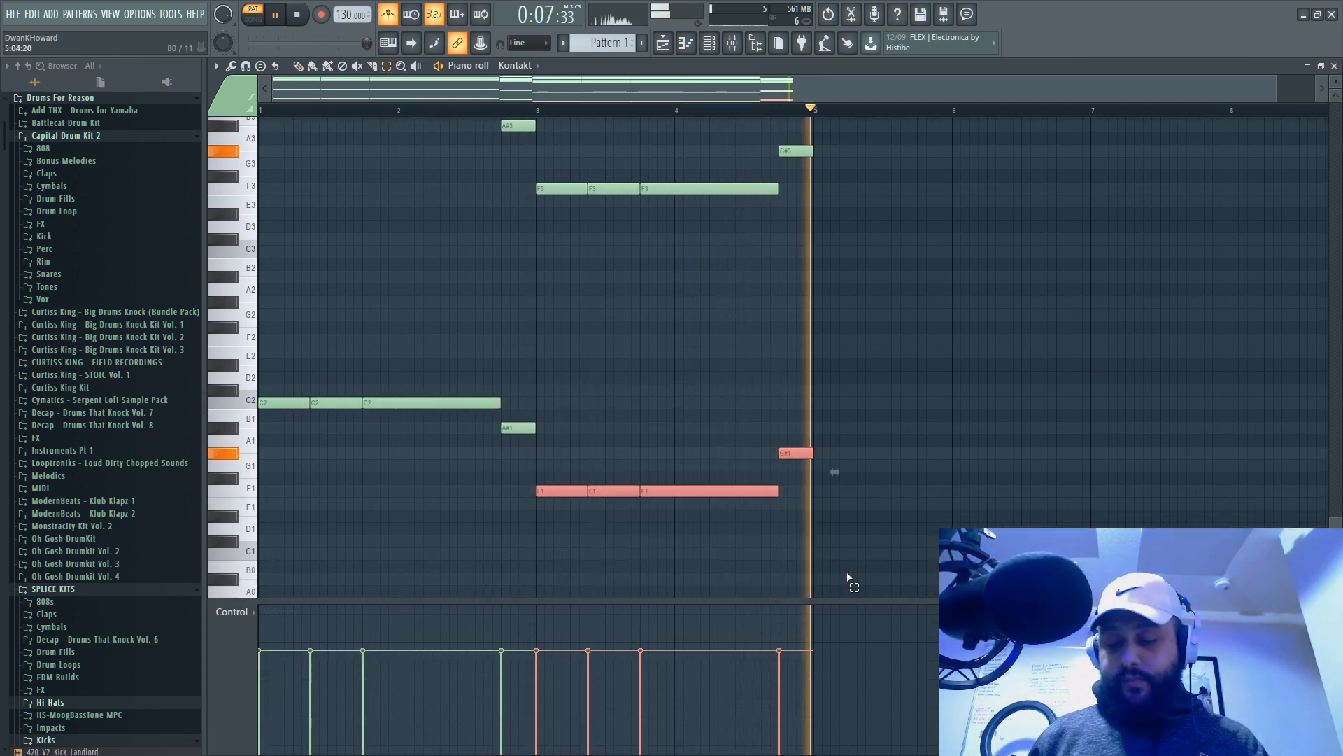
pyautogui.hotkey('ctrl', 'Up')
pyautogui.scroll(3, 837, 567)
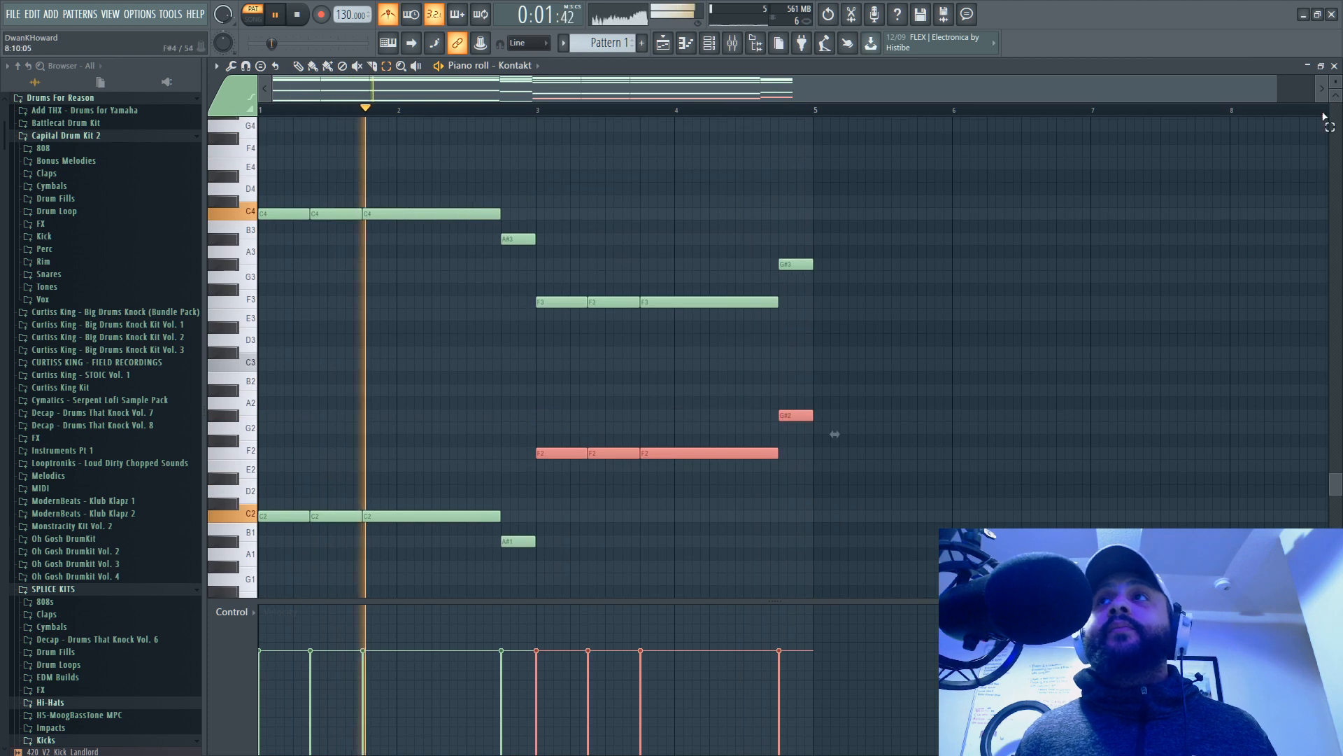
# Step: Close the piano roll and the Scaler window, and widen the channel rack to show more steps
pyautogui.click(1334, 65)
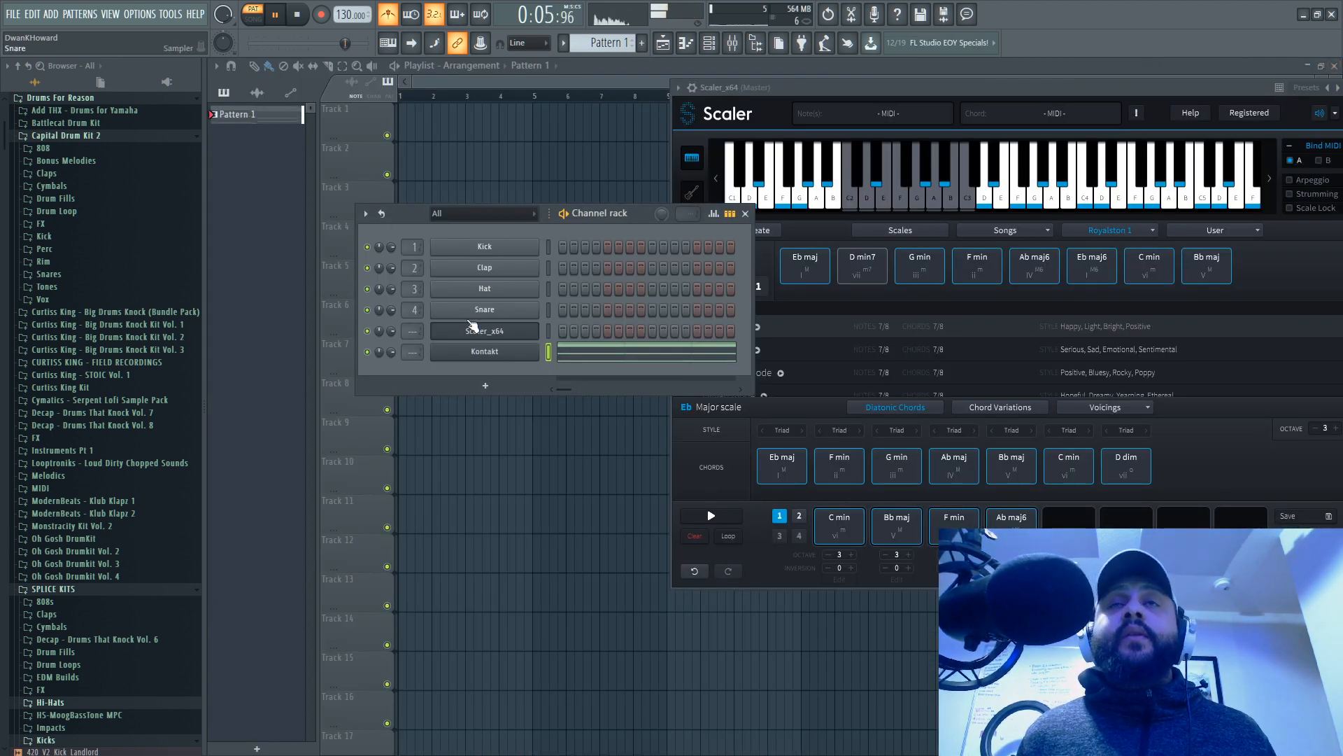
pyautogui.click(1257, 97)
pyautogui.click(1220, 88)
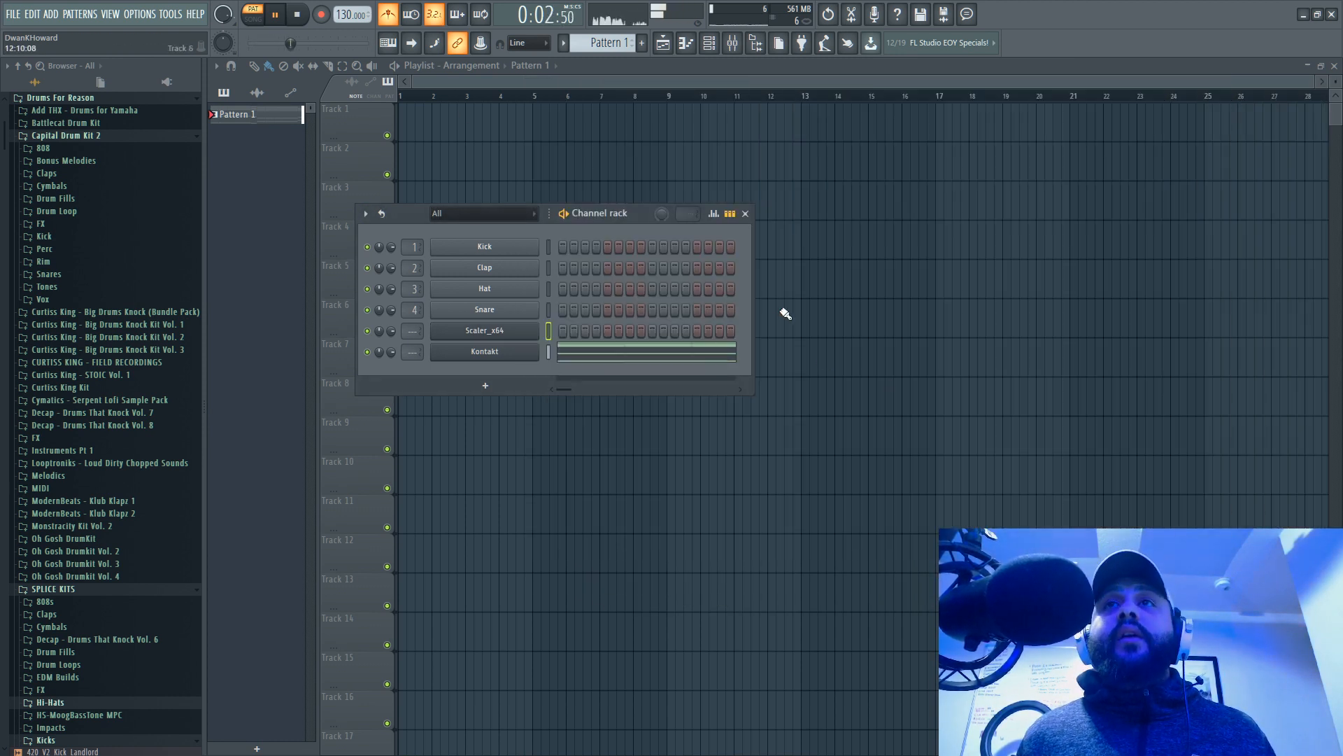
pyautogui.moveTo(751, 295); pyautogui.dragTo(1111, 301)
# Step: Rename the Kontakt channel as Piano
pyautogui.rightClick(483, 350)
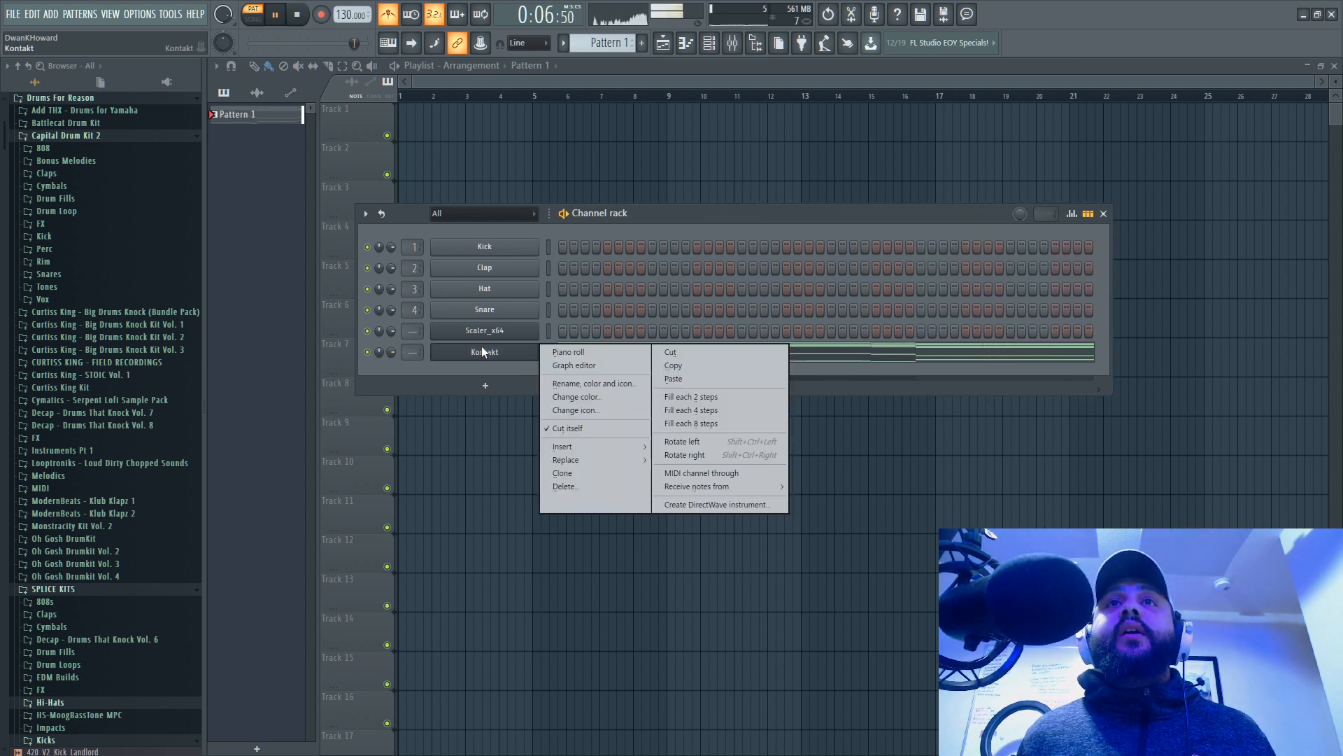
pyautogui.click(560, 385)
pyautogui.write('Pia')
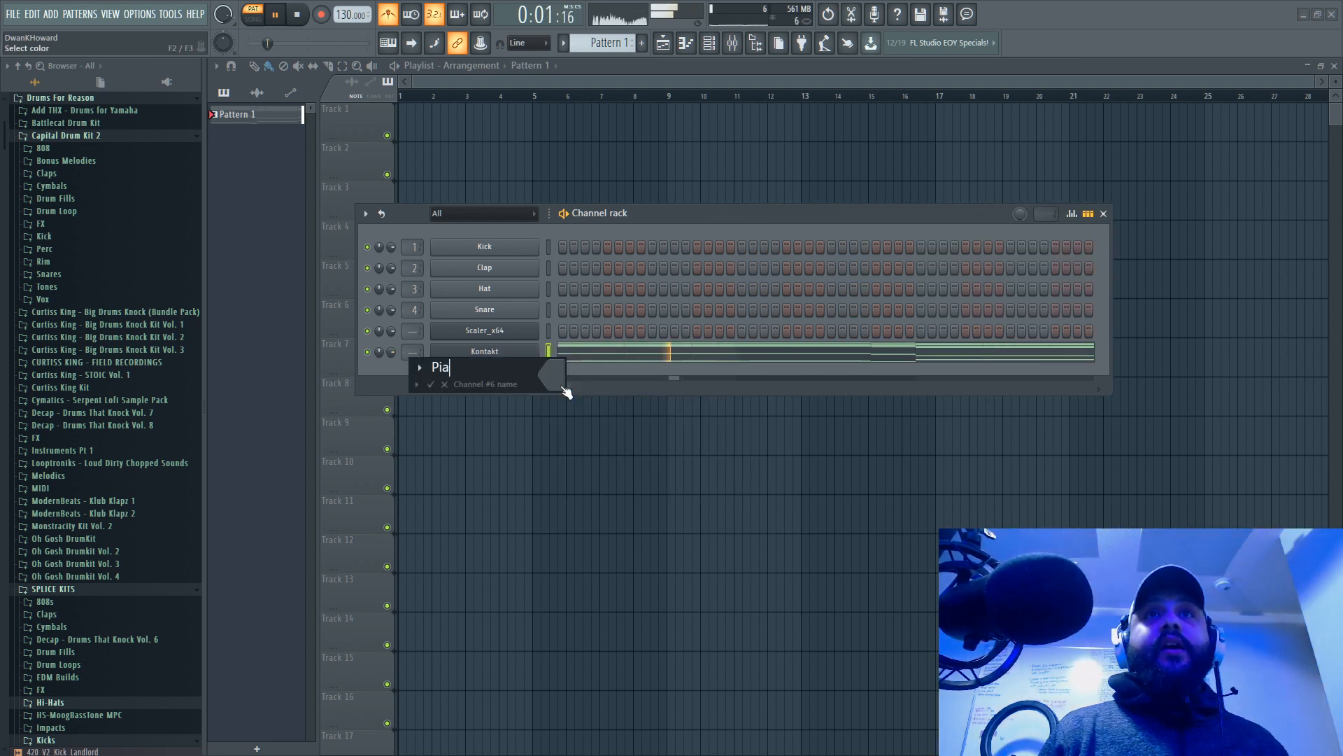
pyautogui.write('no')
pyautogui.press('Return')
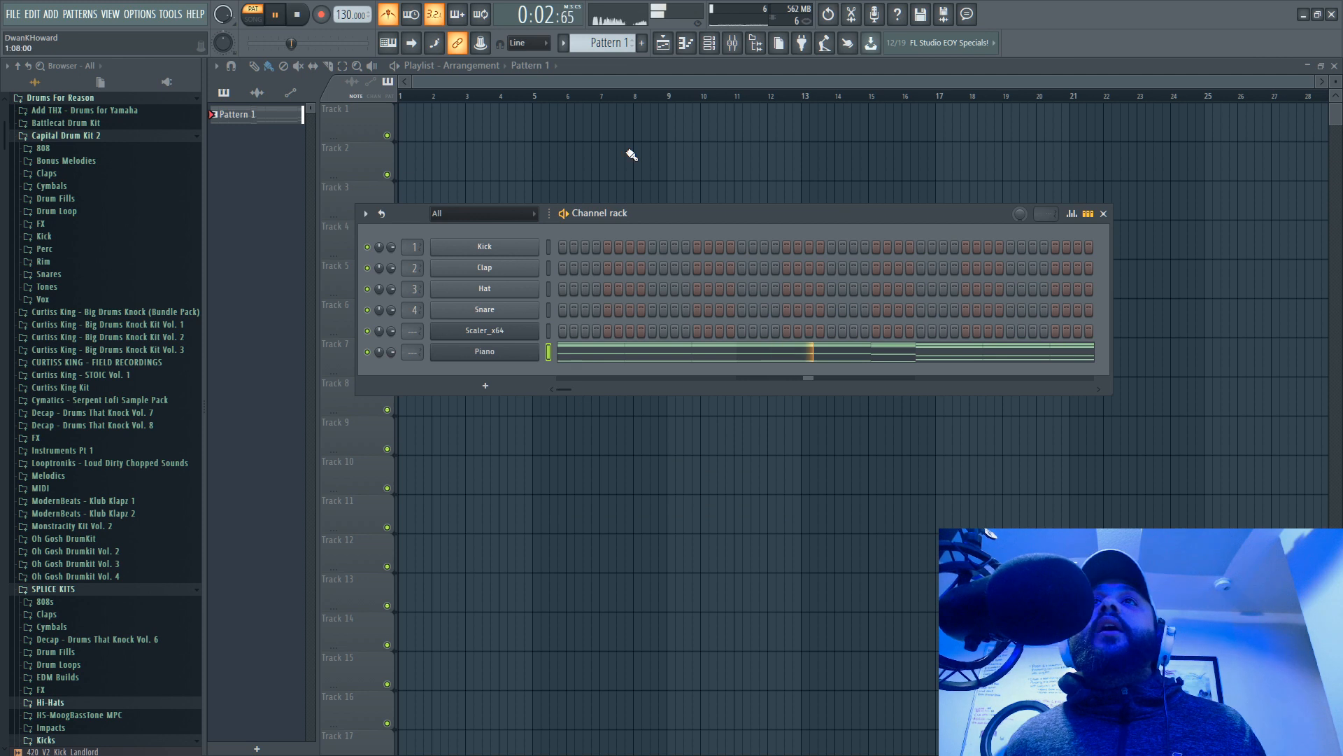
# Step: Open the mixer and route the Piano channel to insert track 5
pyautogui.click(731, 44)
pyautogui.rightClick(570, 274)
pyautogui.click(577, 273)
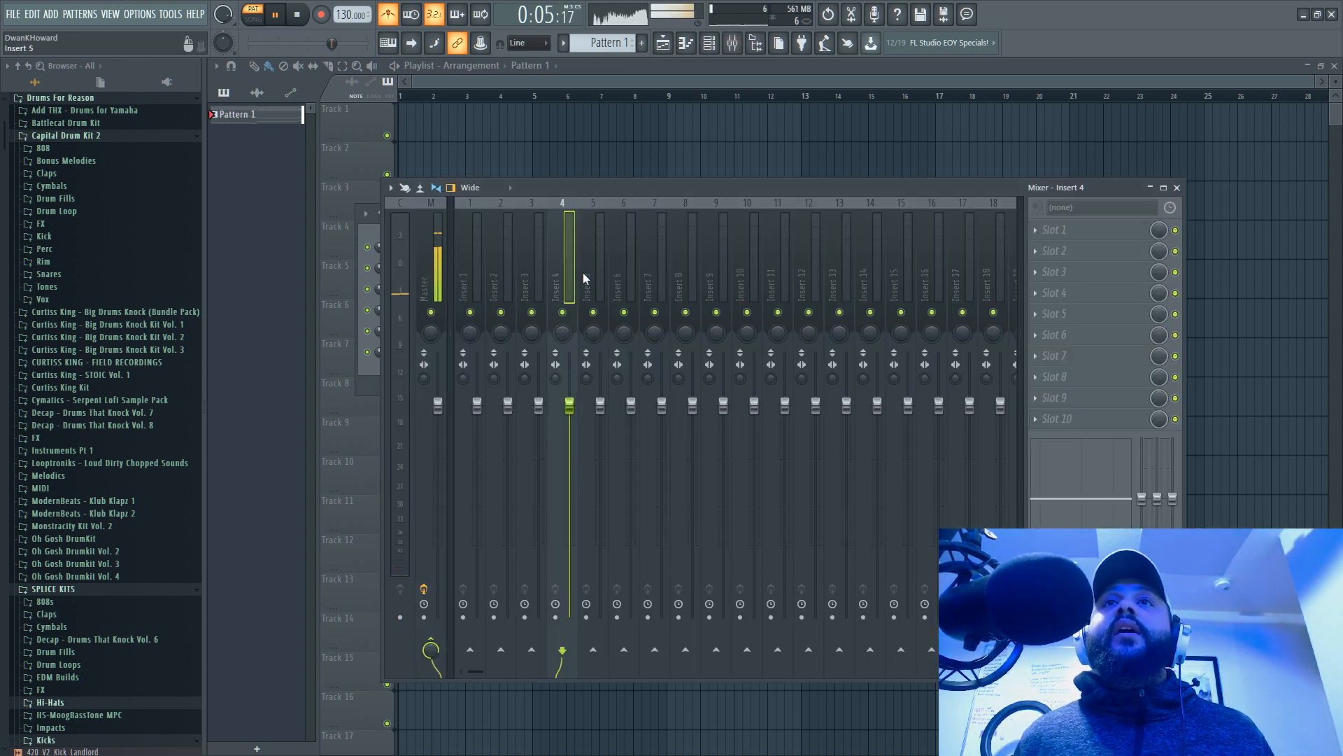
pyautogui.rightClick(590, 274)
pyautogui.click(765, 311)
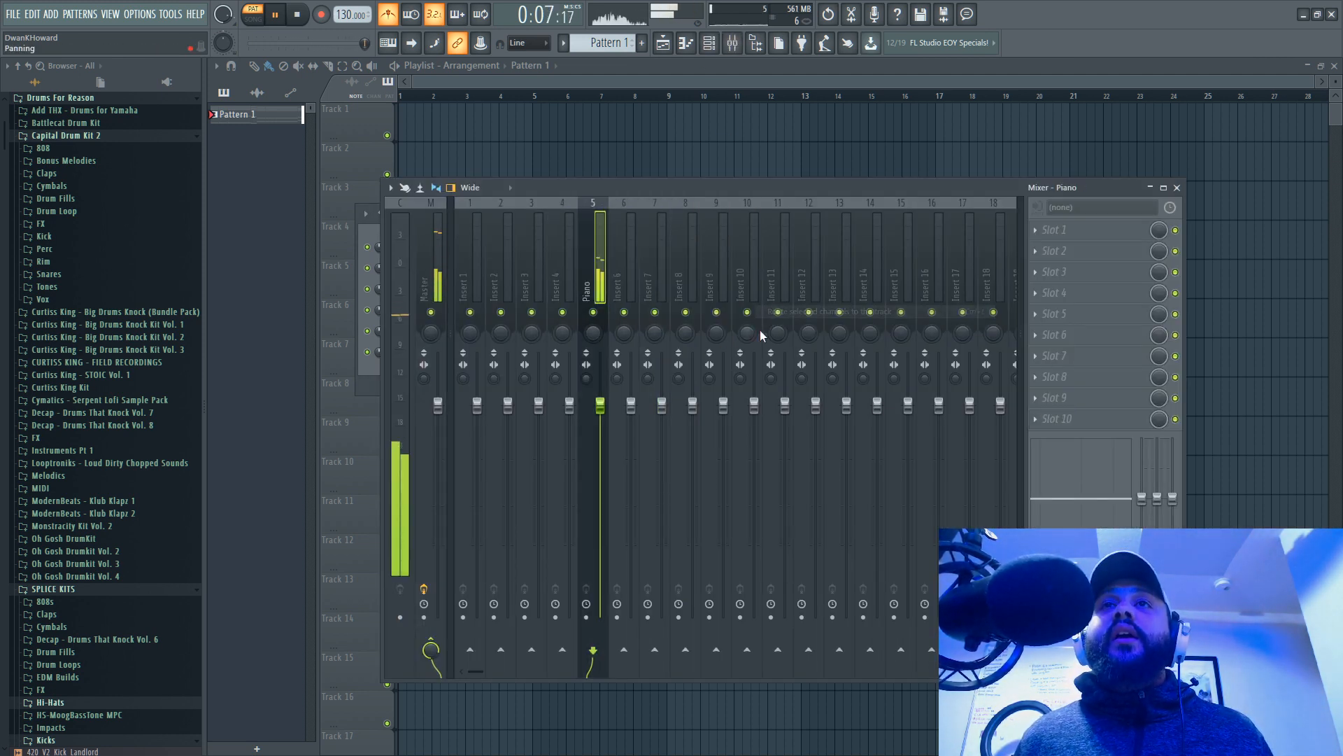
# Step: Load RC-20 Retro Color in the Piano track's first effect slot, choose the Vinyl 3 preset, and set Noise to 13%
pyautogui.click(1055, 229)
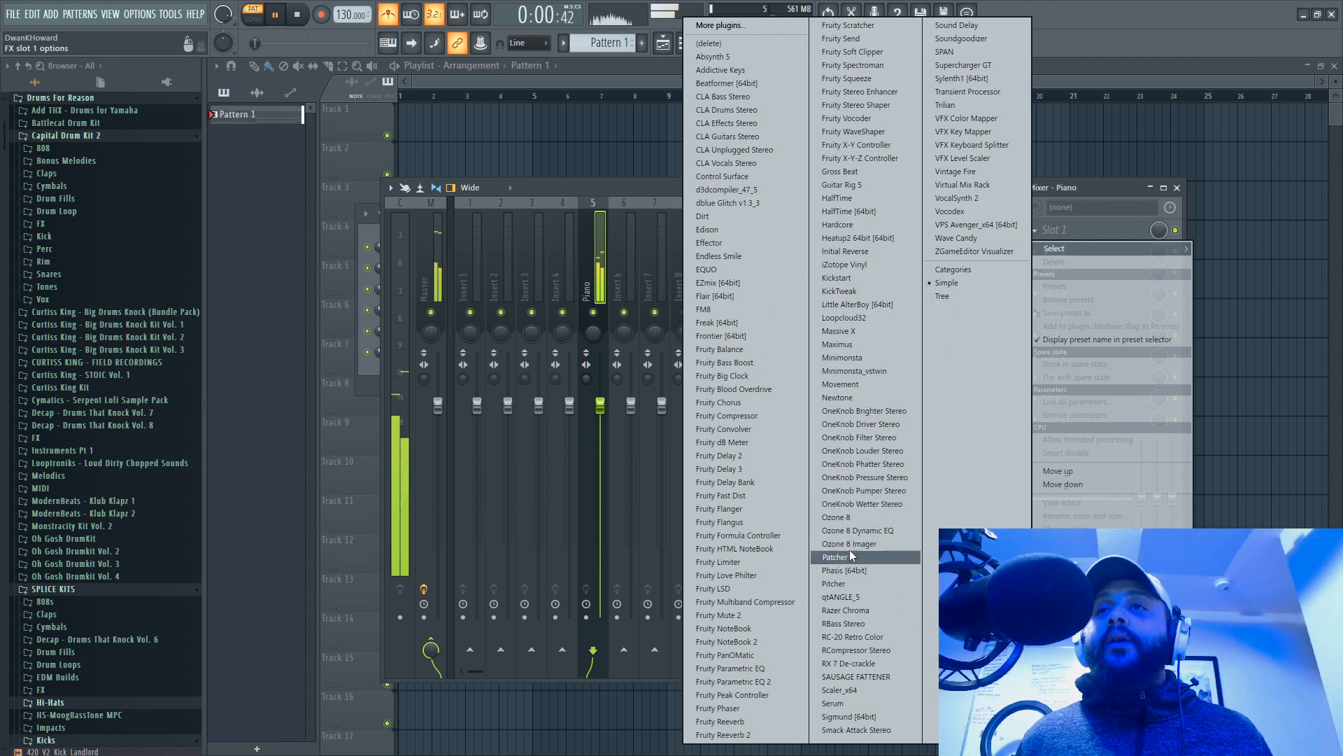
pyautogui.click(859, 636)
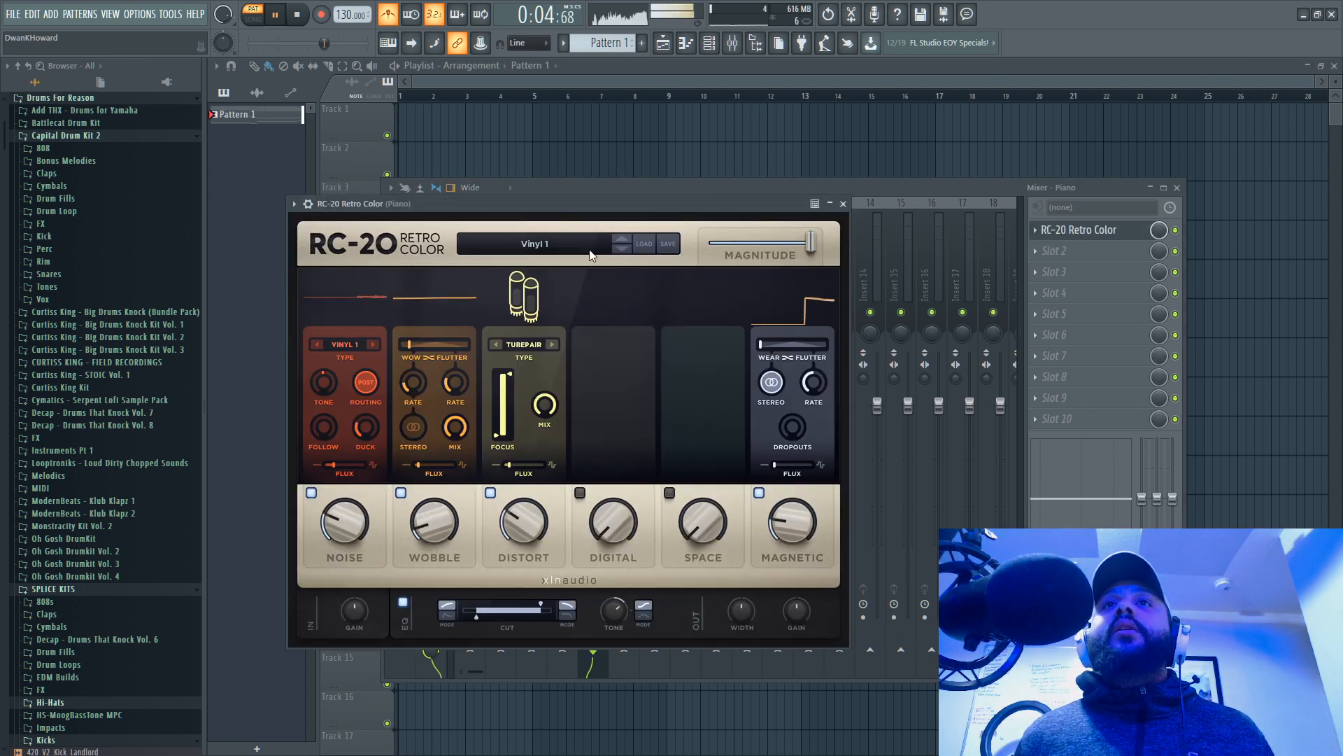
pyautogui.click(622, 249)
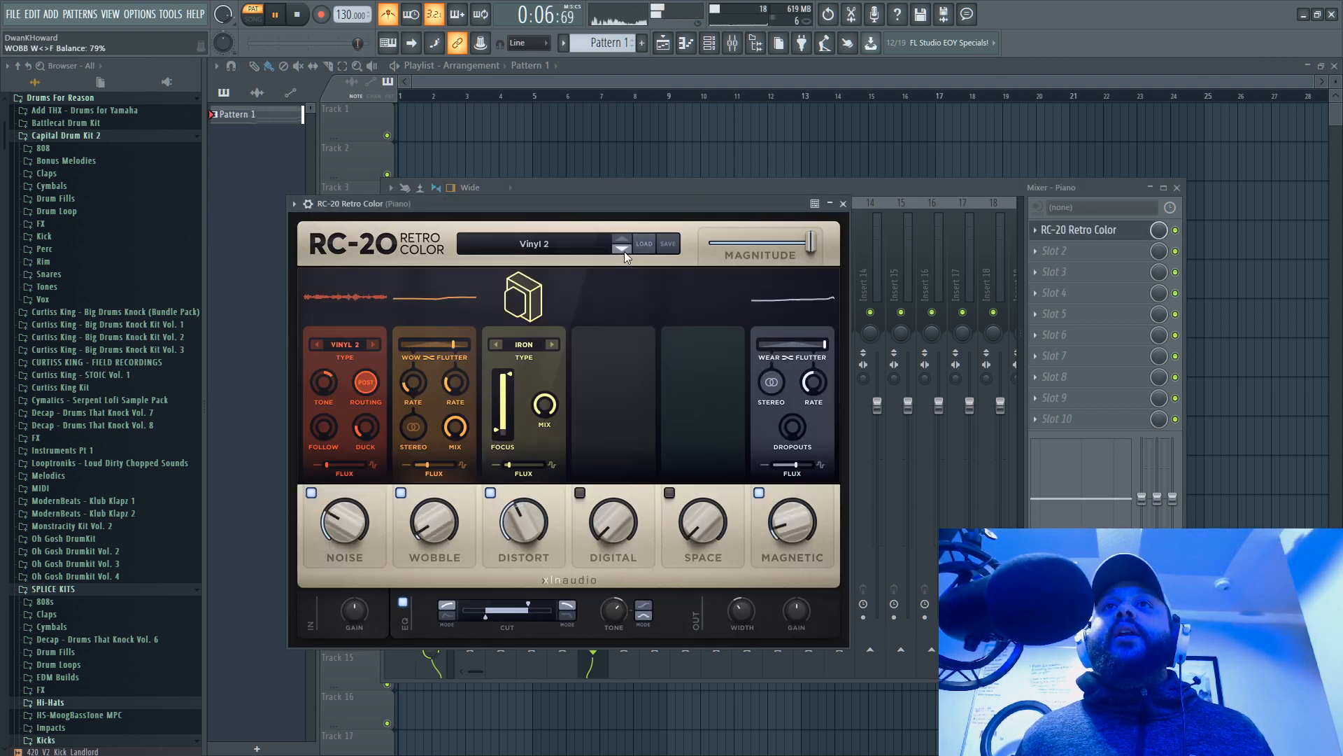
pyautogui.click(622, 249)
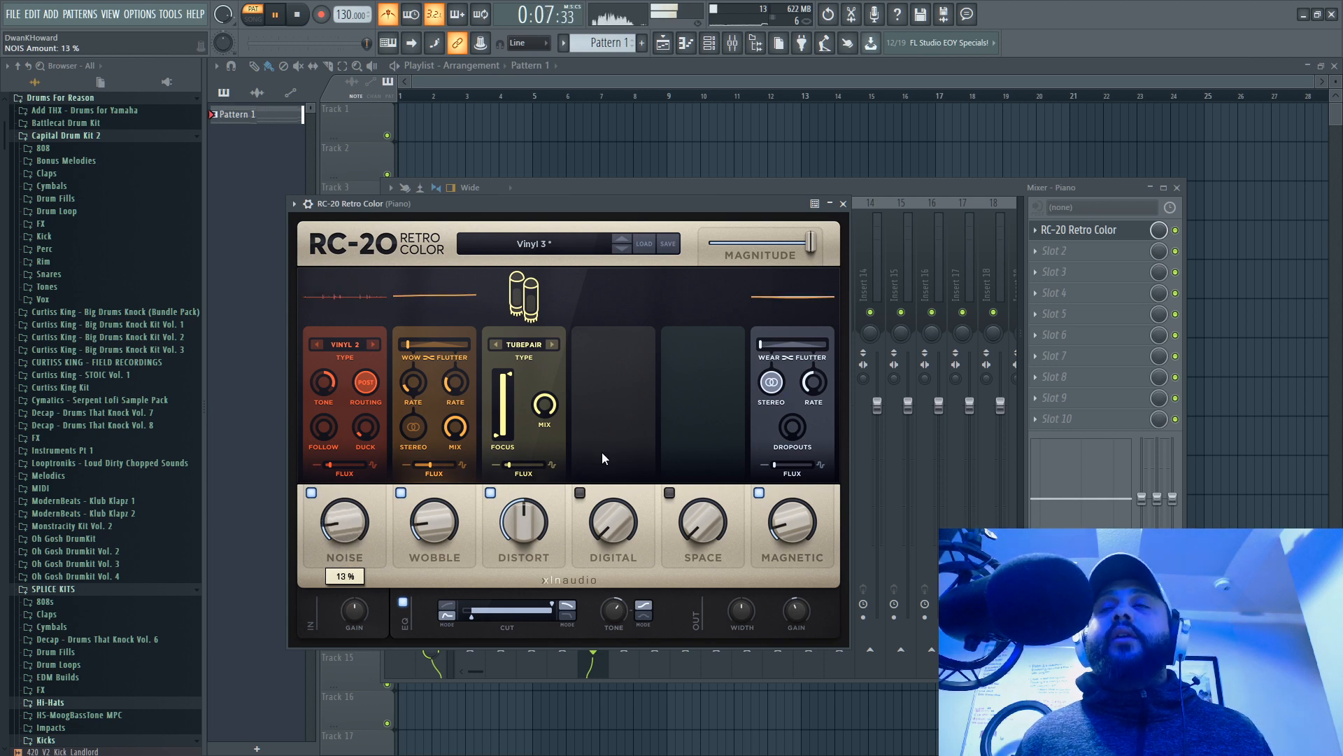
pyautogui.click(1048, 253)
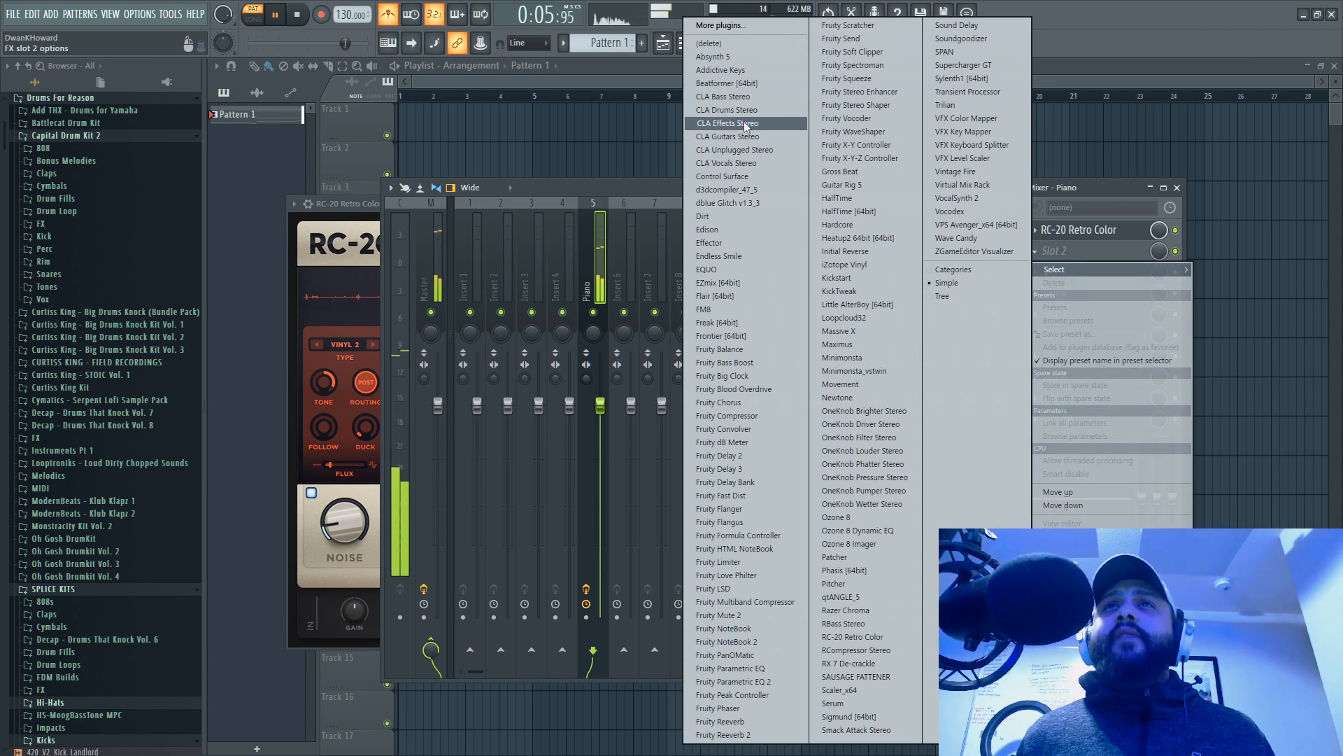
pyautogui.click(1094, 189)
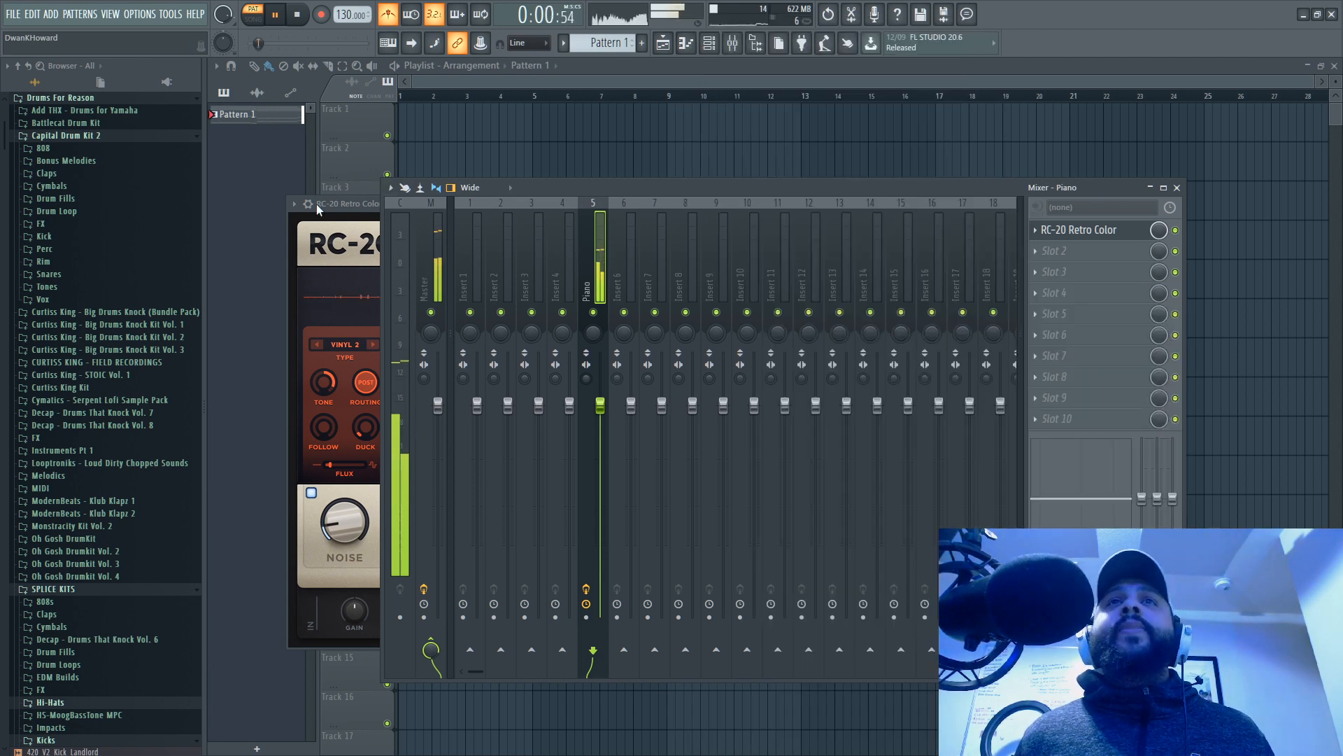
# Step: Open the Piano channel's Kontakt instrument, turn on Space, set The Grandeur's tone Color to -18, and close the instrument
pyautogui.click(719, 42)
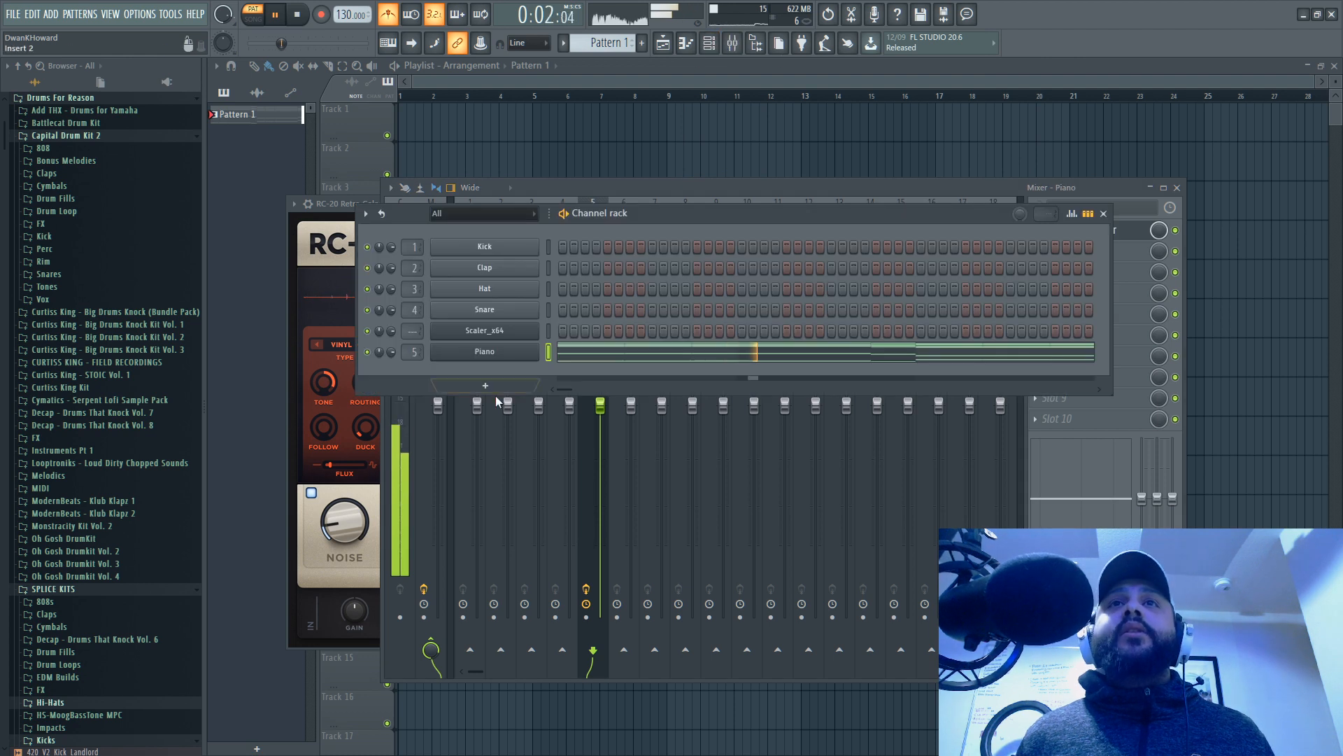
pyautogui.click(489, 352)
pyautogui.click(939, 334)
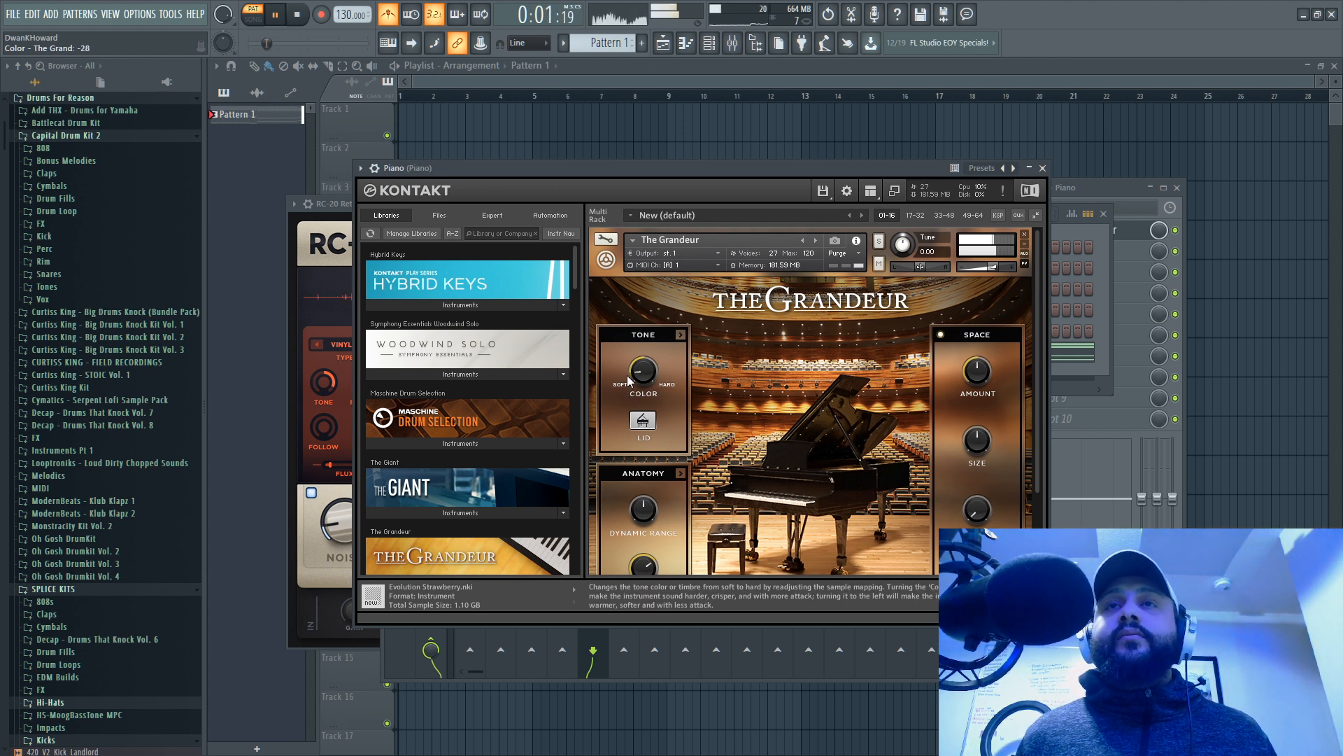
pyautogui.scroll(-1, 801, 362)
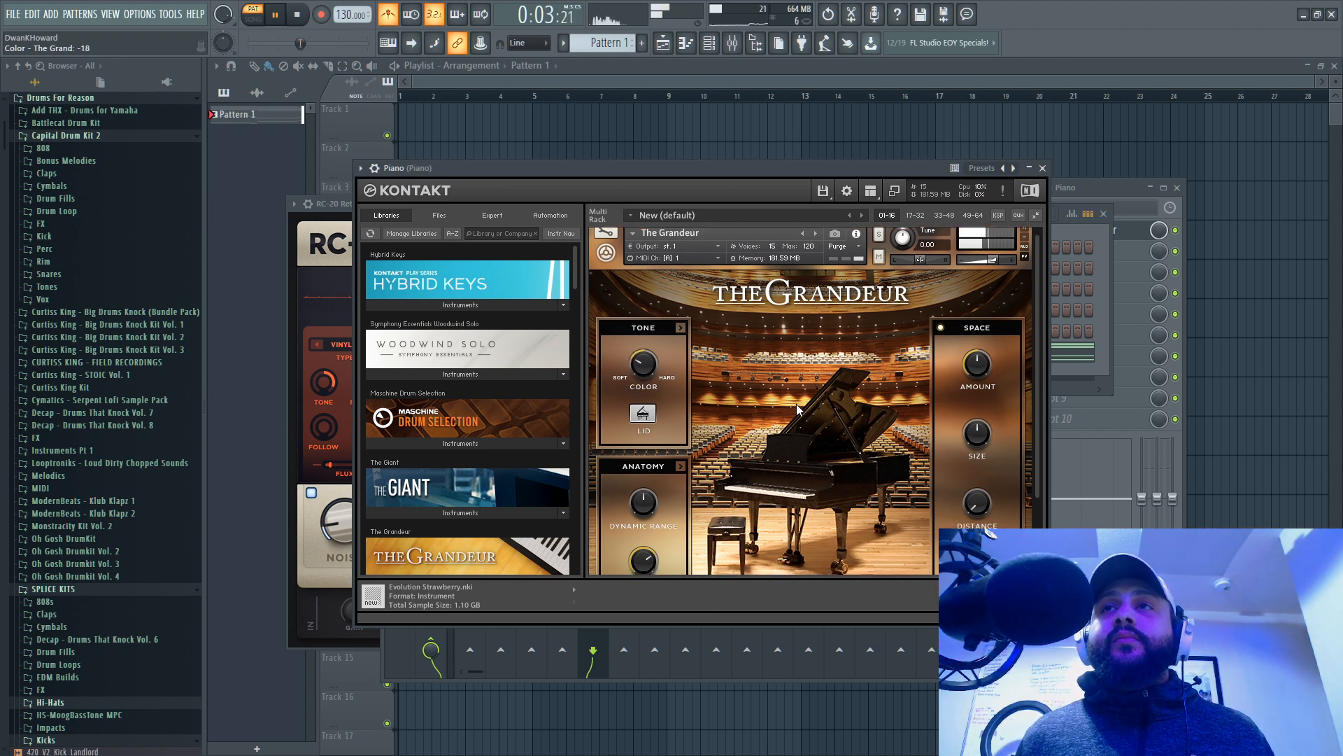
pyautogui.click(1042, 168)
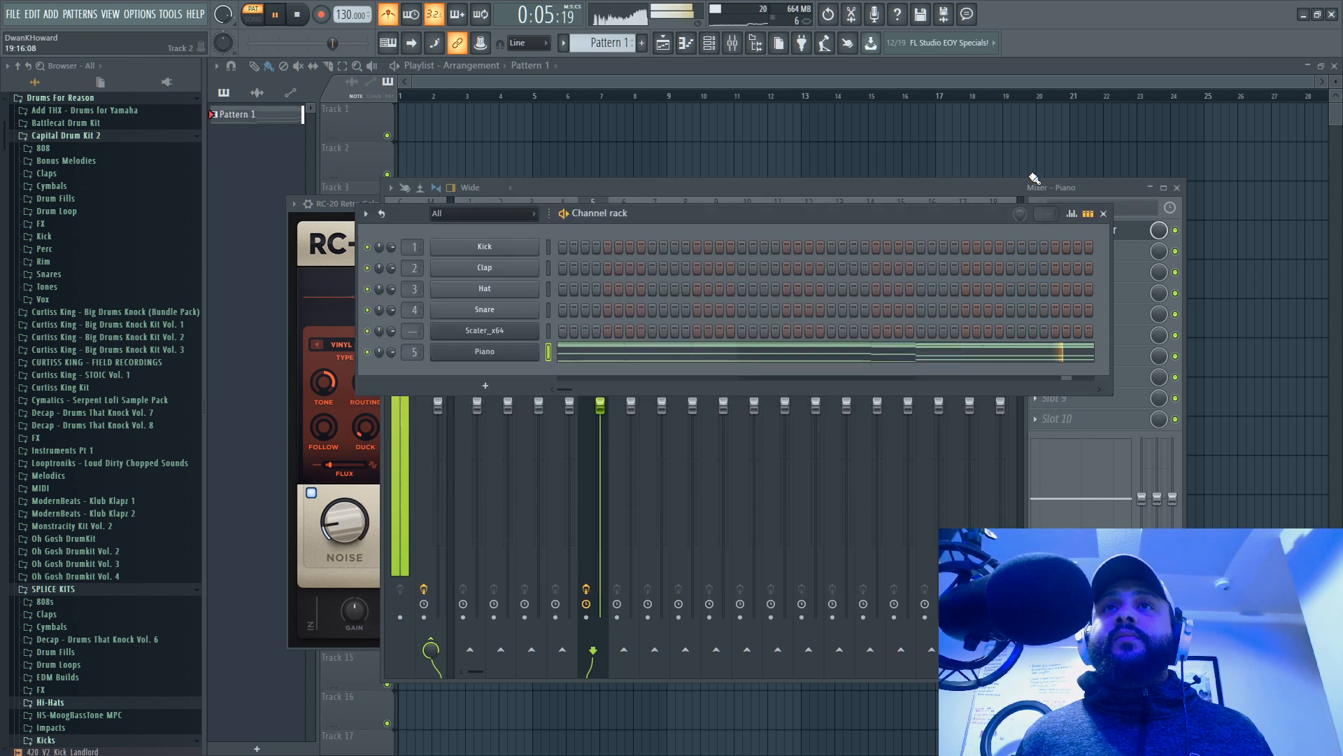
# Step: Add a new Kontakt channel to the channel rack
pyautogui.click(484, 385)
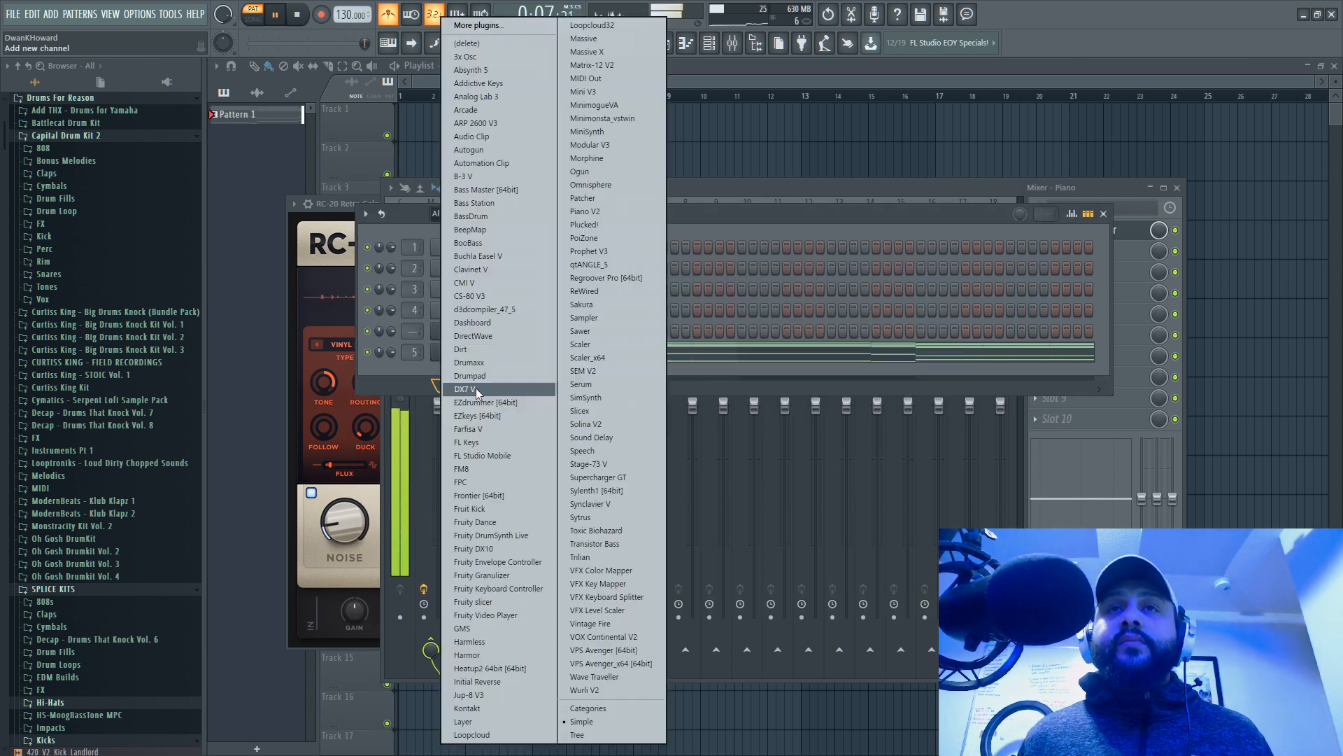
pyautogui.click(541, 705)
pyautogui.scroll(-5, 309, 285)
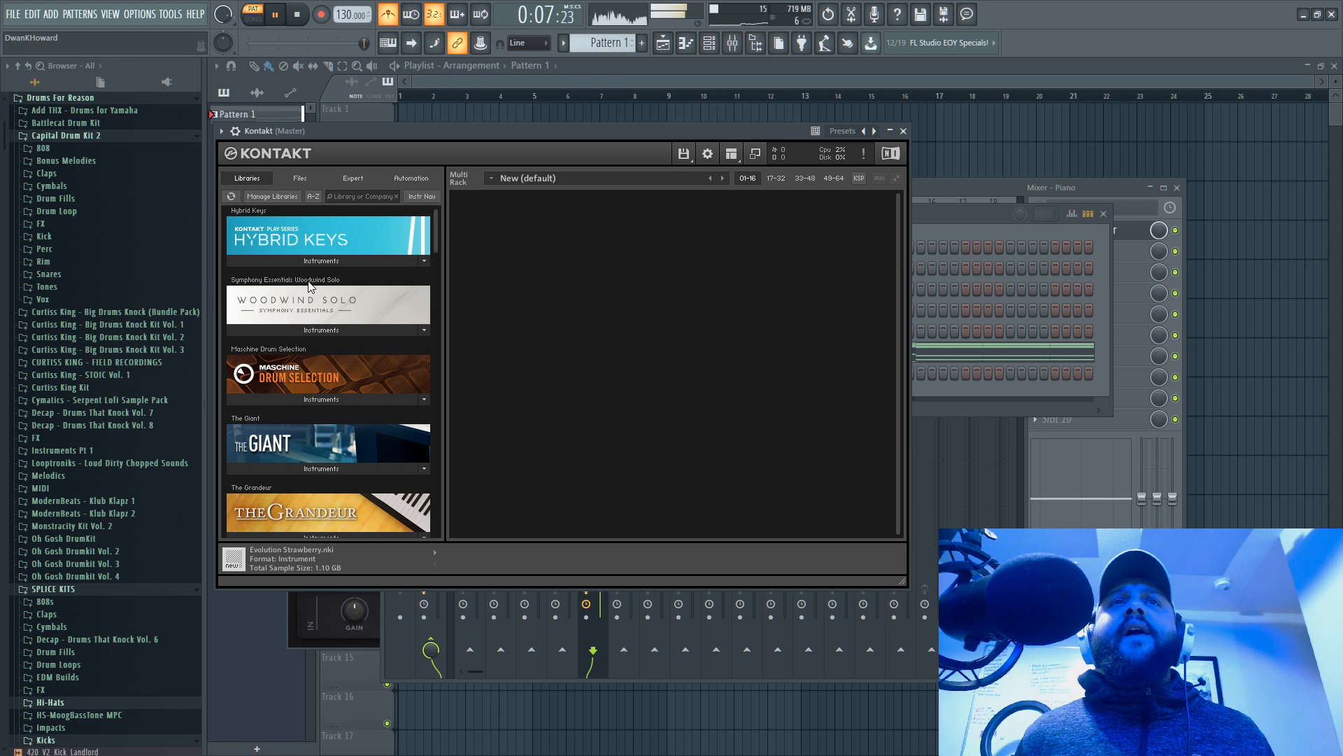
# Step: Try the 08 String Ensemble Effects patch from Orchestral Essentials 2 in the new Kontakt channel and close the instrument
pyautogui.moveTo(435, 256); pyautogui.dragTo(444, 330)
pyautogui.press('space')
pyautogui.click(282, 422)
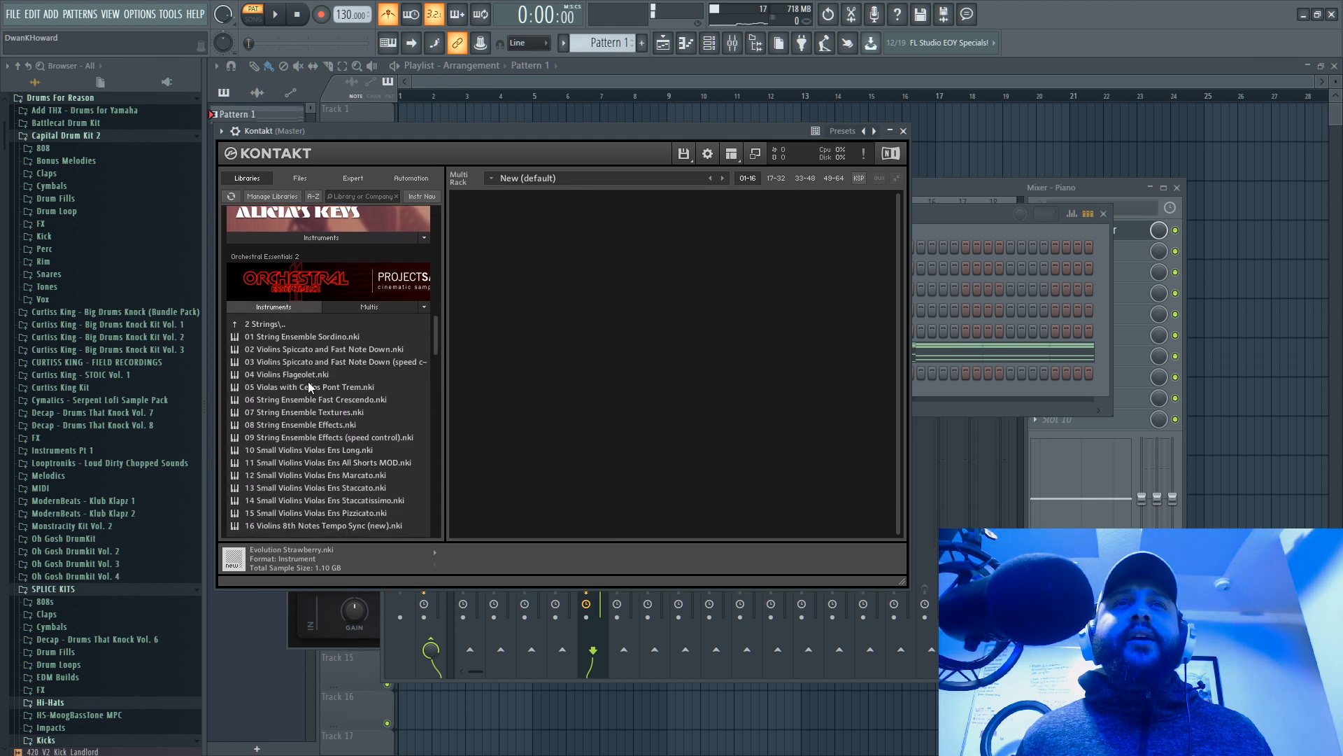
pyautogui.click(296, 412)
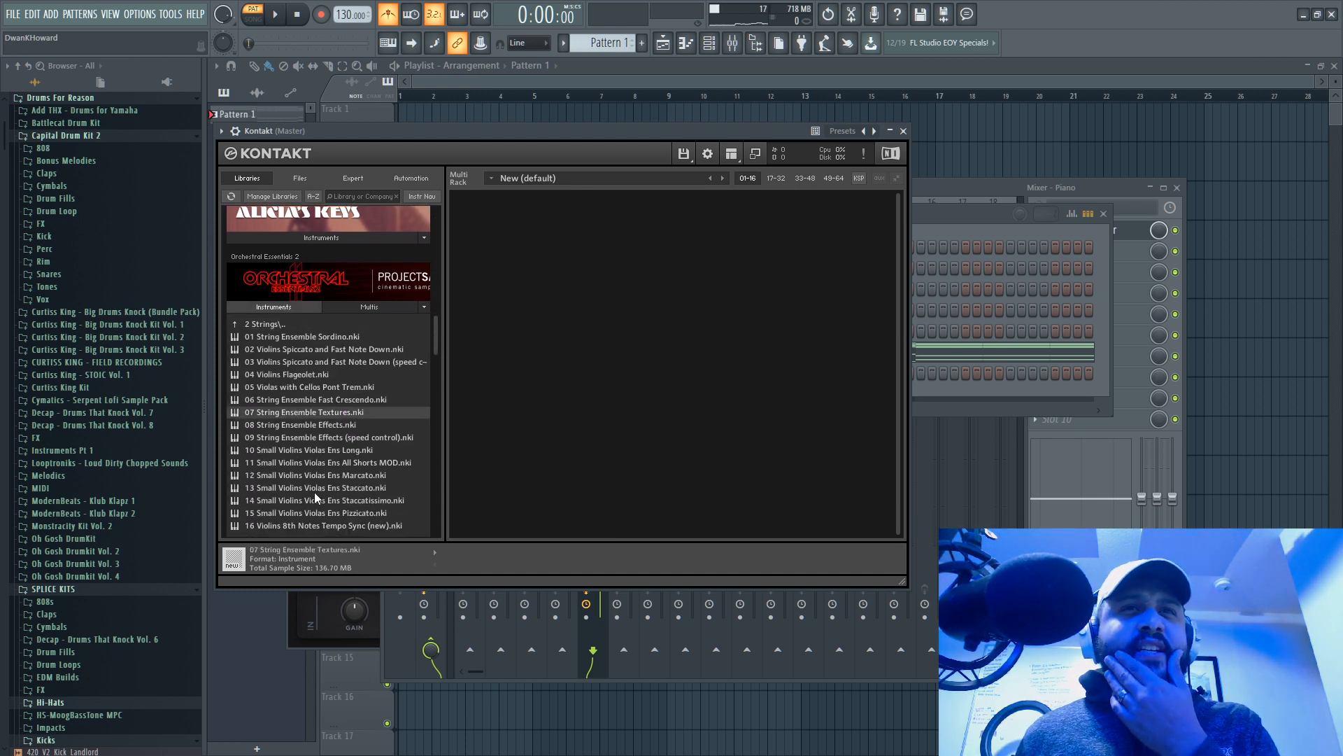
pyautogui.click(317, 501)
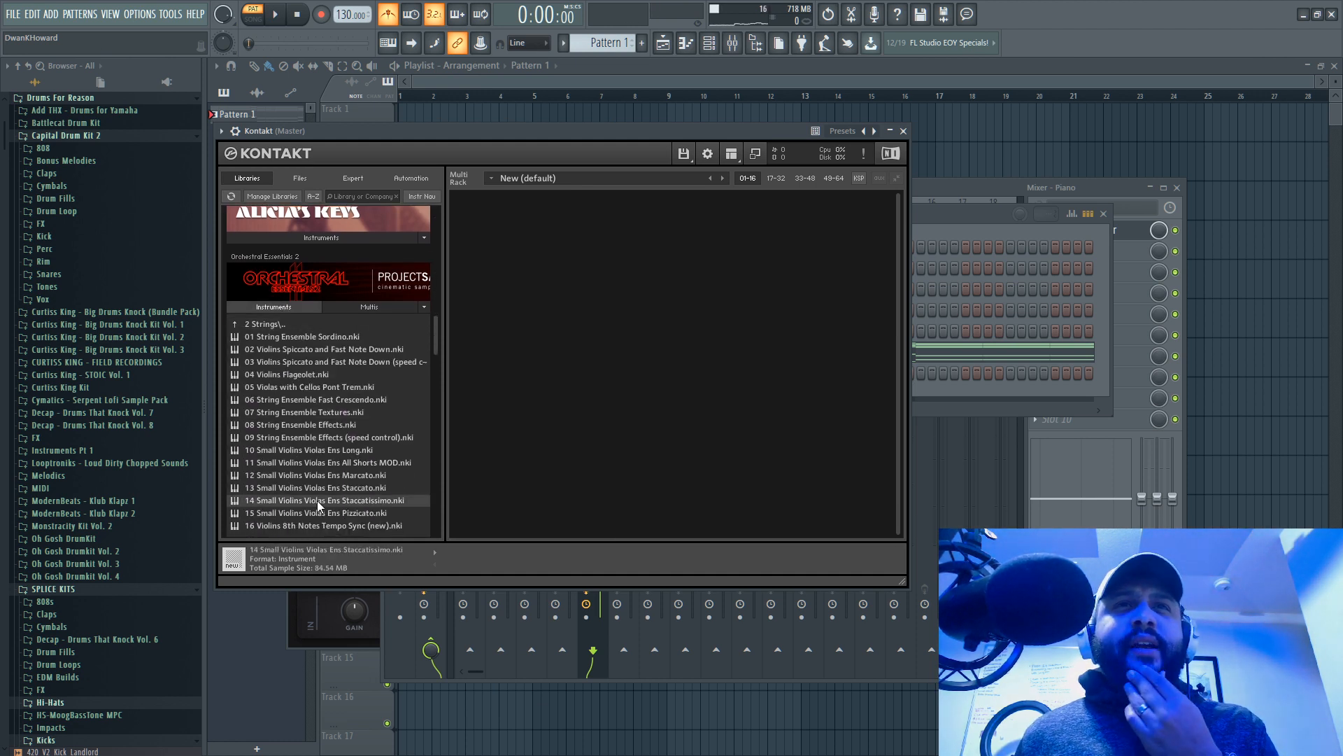
pyautogui.click(312, 424)
pyautogui.moveTo(284, 426); pyautogui.dragTo(582, 330)
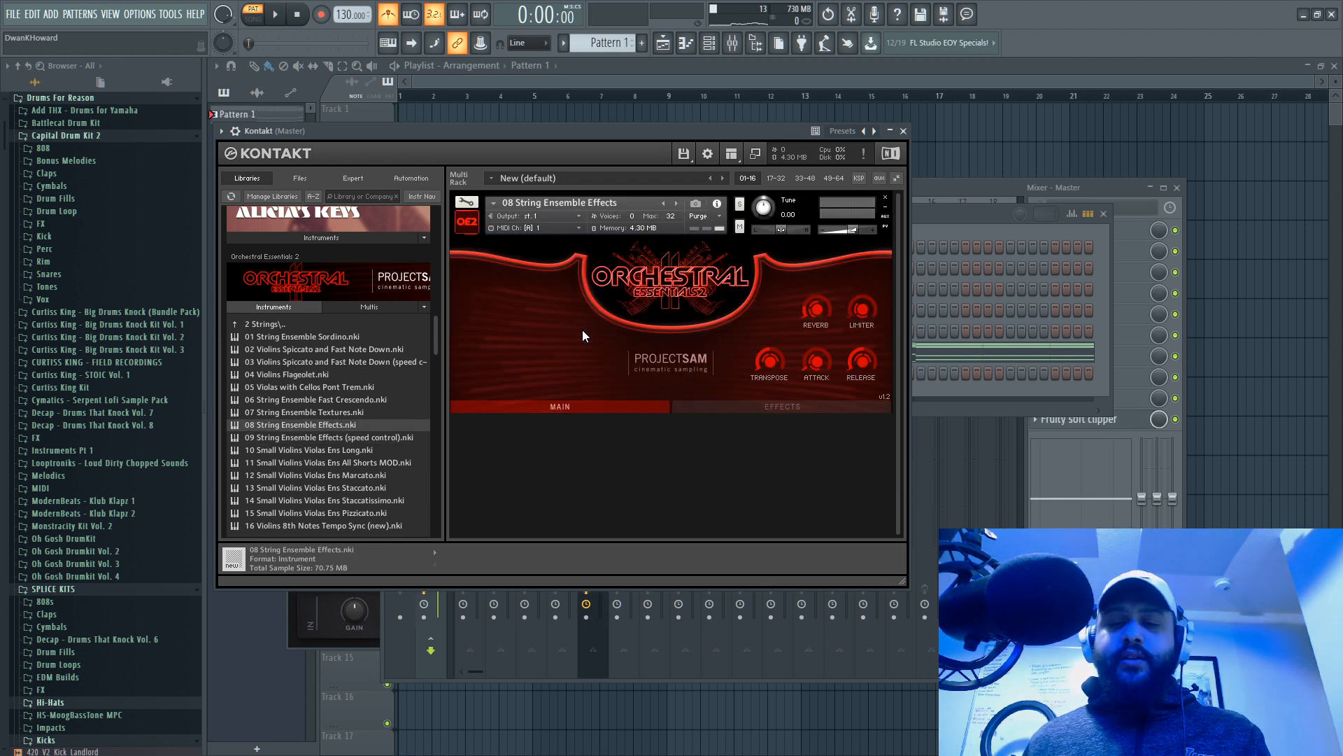
pyautogui.click(902, 131)
# Step: Audition the string effects sound against the looping piano in the new Kontakt channel's piano roll, then close the piano roll
pyautogui.press('space')
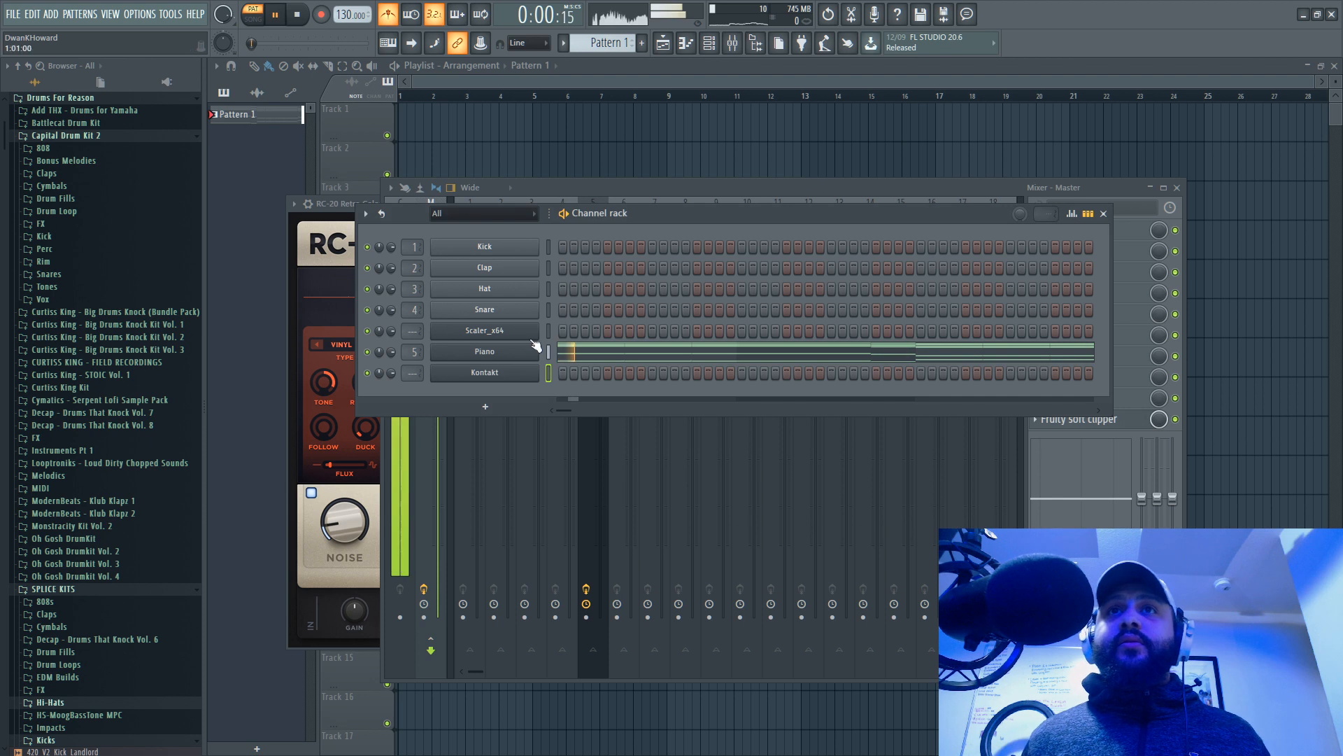
pyautogui.rightClick(491, 374)
pyautogui.click(561, 375)
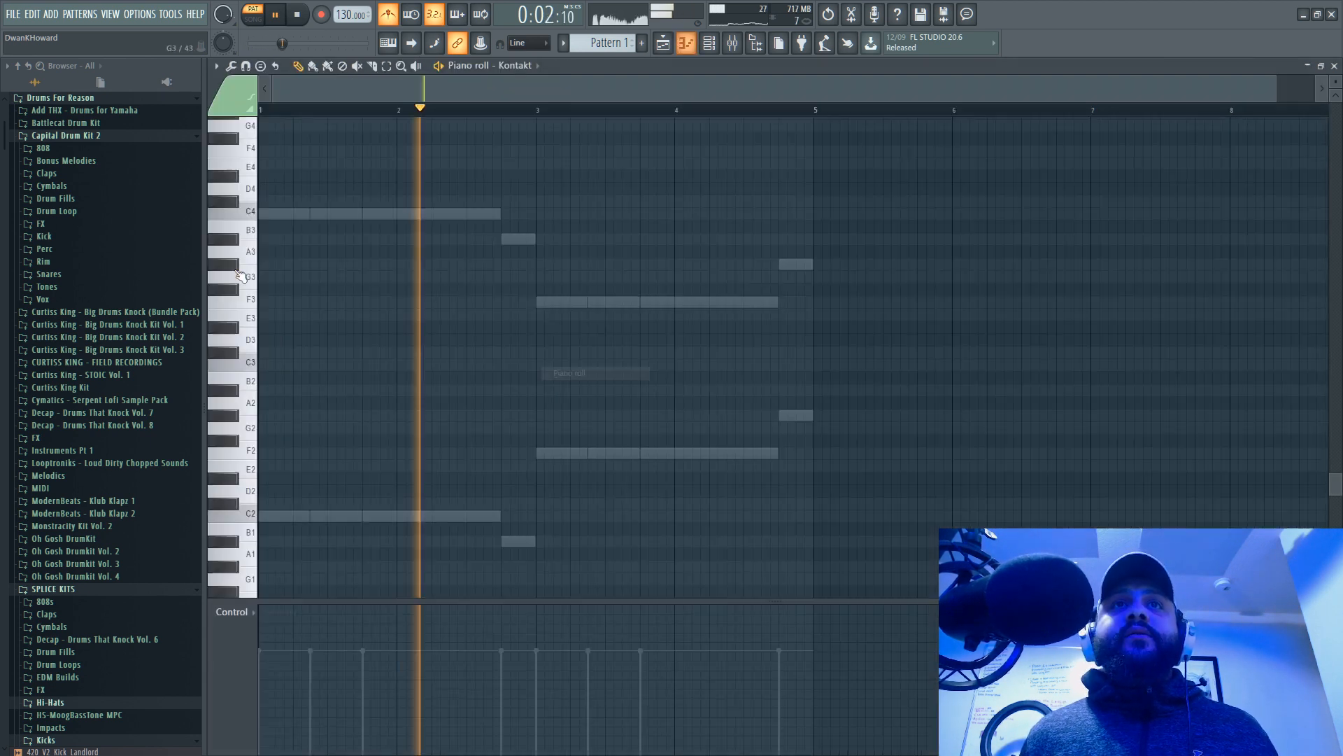
pyautogui.scroll(-4, 269, 308)
pyautogui.press('space')
pyautogui.press('space')
pyautogui.scroll(5, 271, 314)
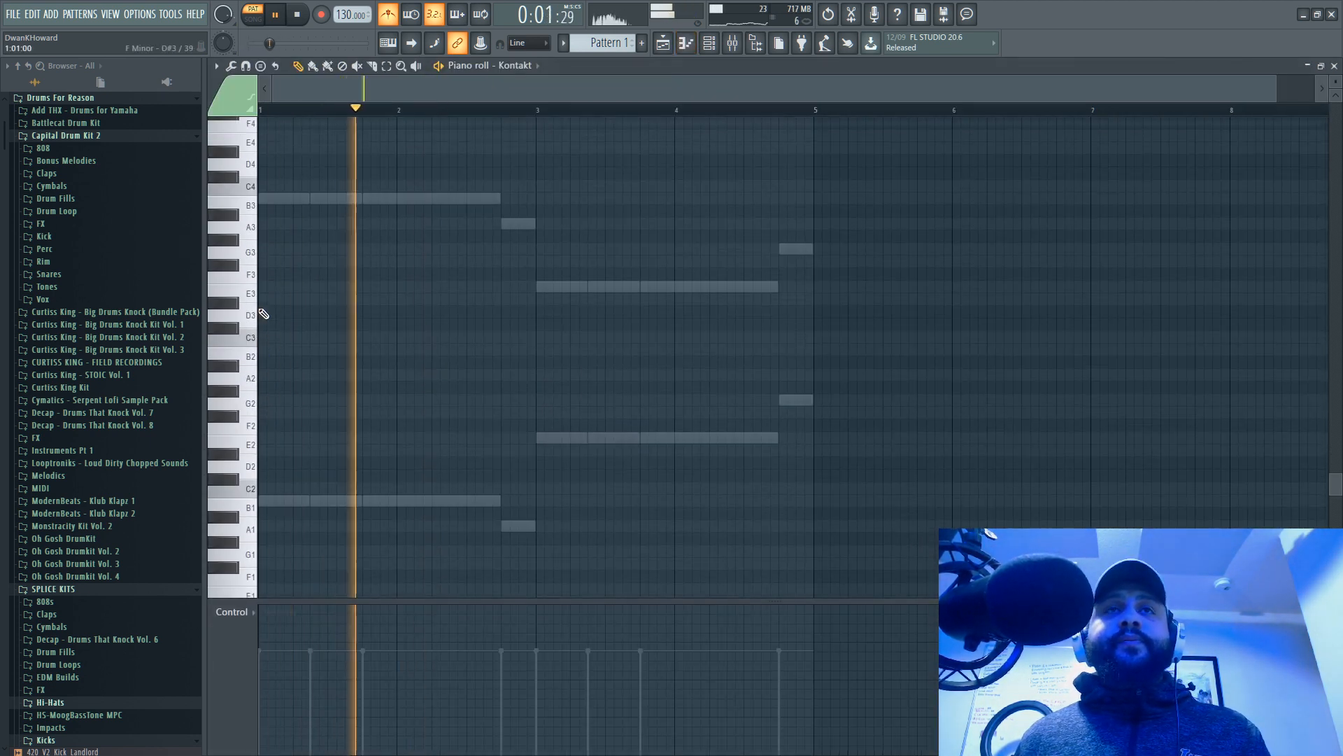
pyautogui.press('space')
pyautogui.press('space')
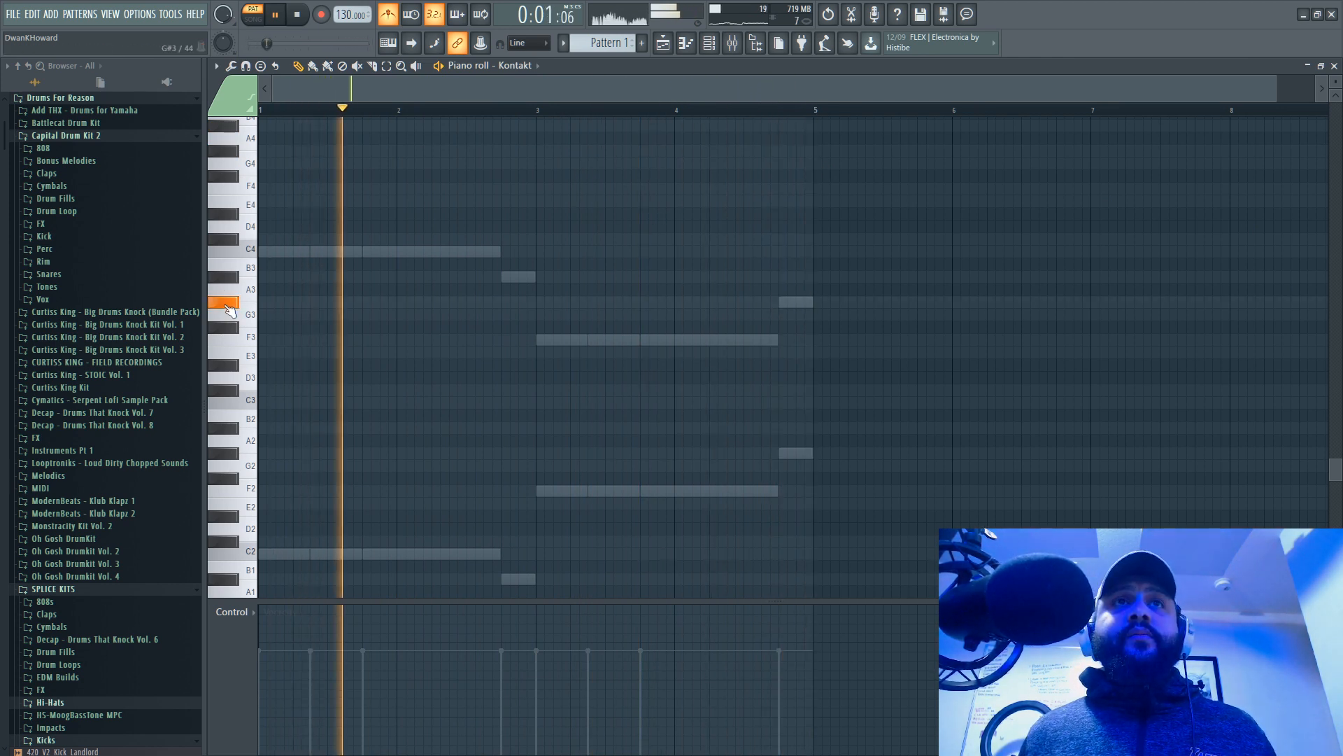
pyautogui.press('space')
pyautogui.scroll(4, 240, 252)
pyautogui.scroll(1, 231, 202)
pyautogui.scroll(-1, 231, 202)
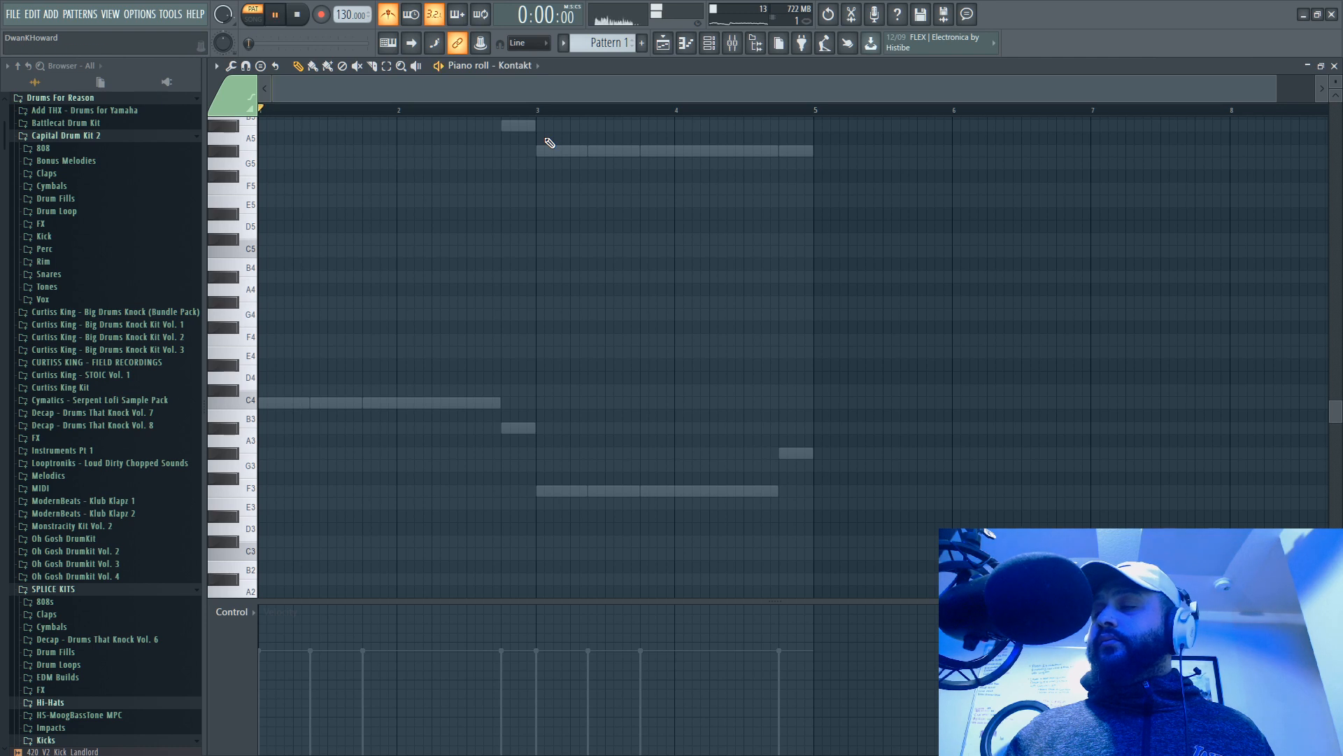
pyautogui.press('space')
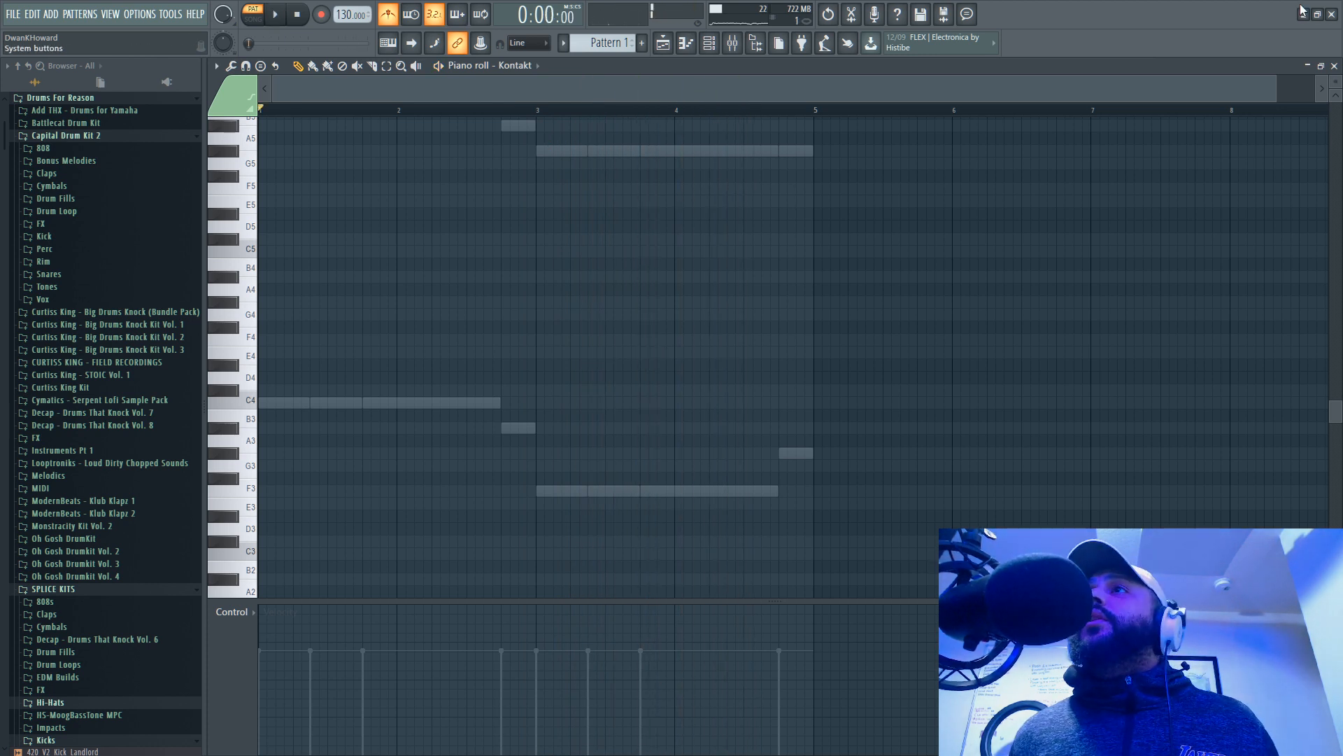
pyautogui.click(1334, 66)
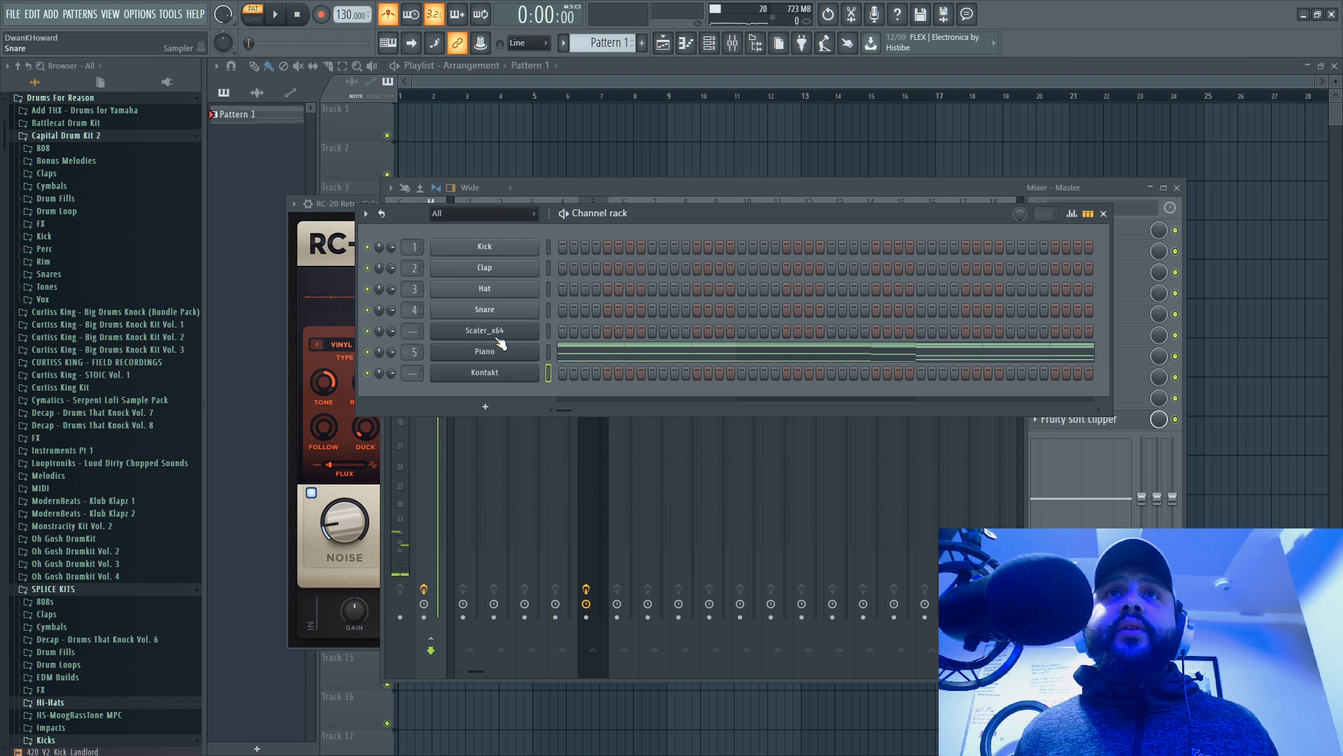
# Step: Replace the Kontakt channel's patch with 06 String Ensemble Fast Crescendo from Orchestral Essentials 2 and close the instrument
pyautogui.click(515, 372)
pyautogui.moveTo(433, 233); pyautogui.dragTo(435, 343)
pyautogui.press('space')
pyautogui.click(305, 356)
pyautogui.scroll(-3, 279, 384)
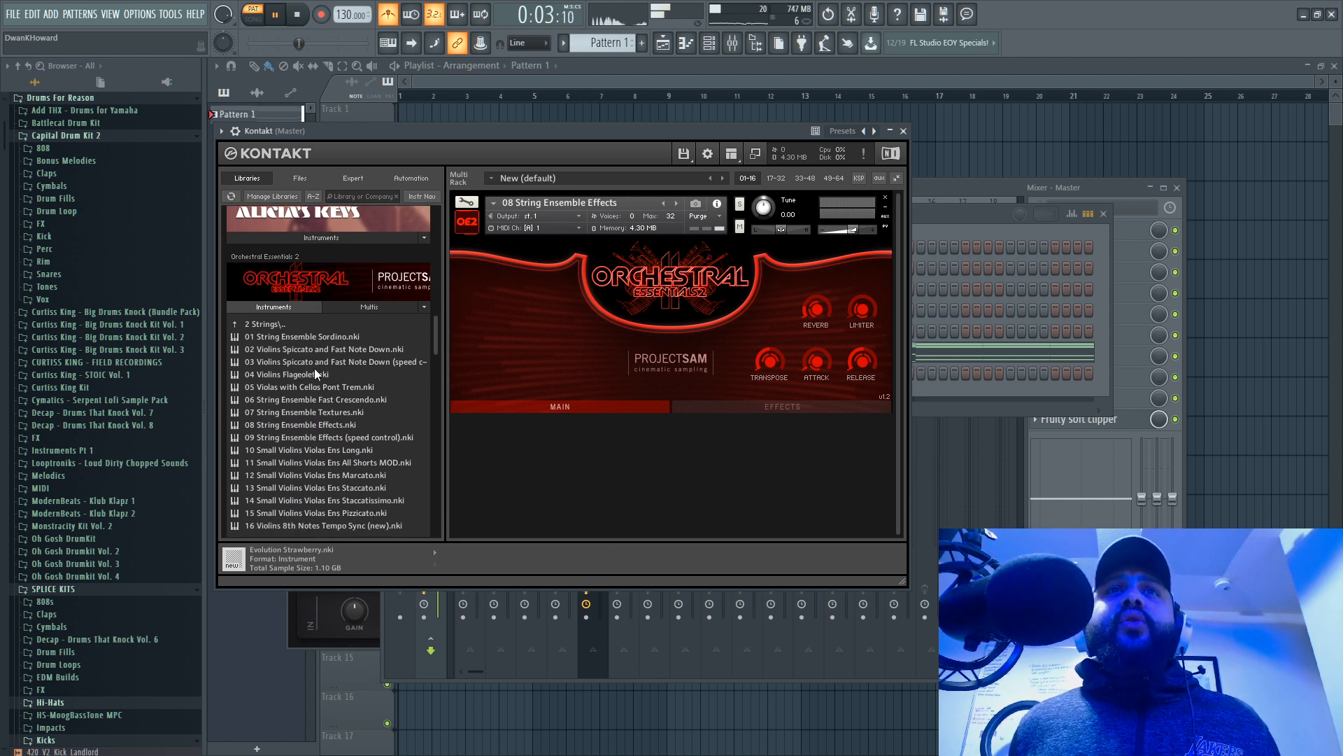
pyautogui.click(344, 348)
pyautogui.scroll(-1, 290, 358)
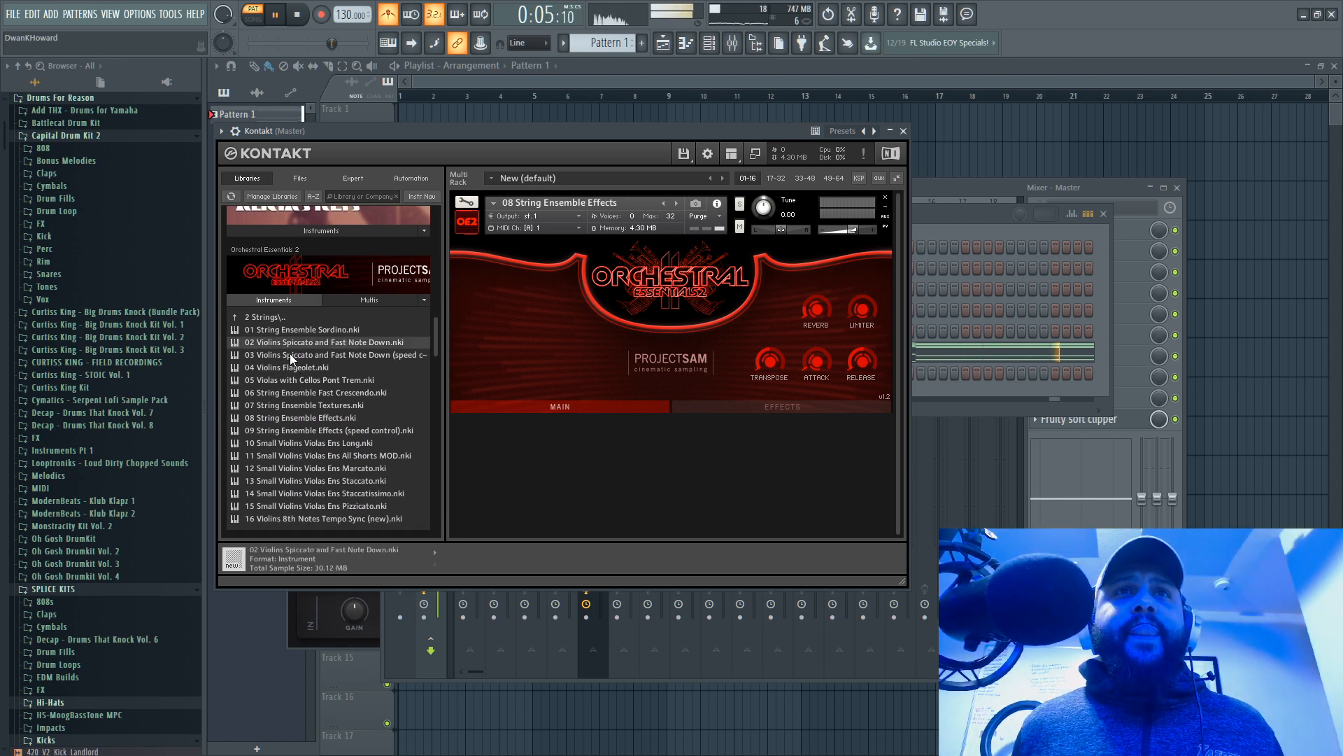
pyautogui.click(316, 359)
pyautogui.click(318, 418)
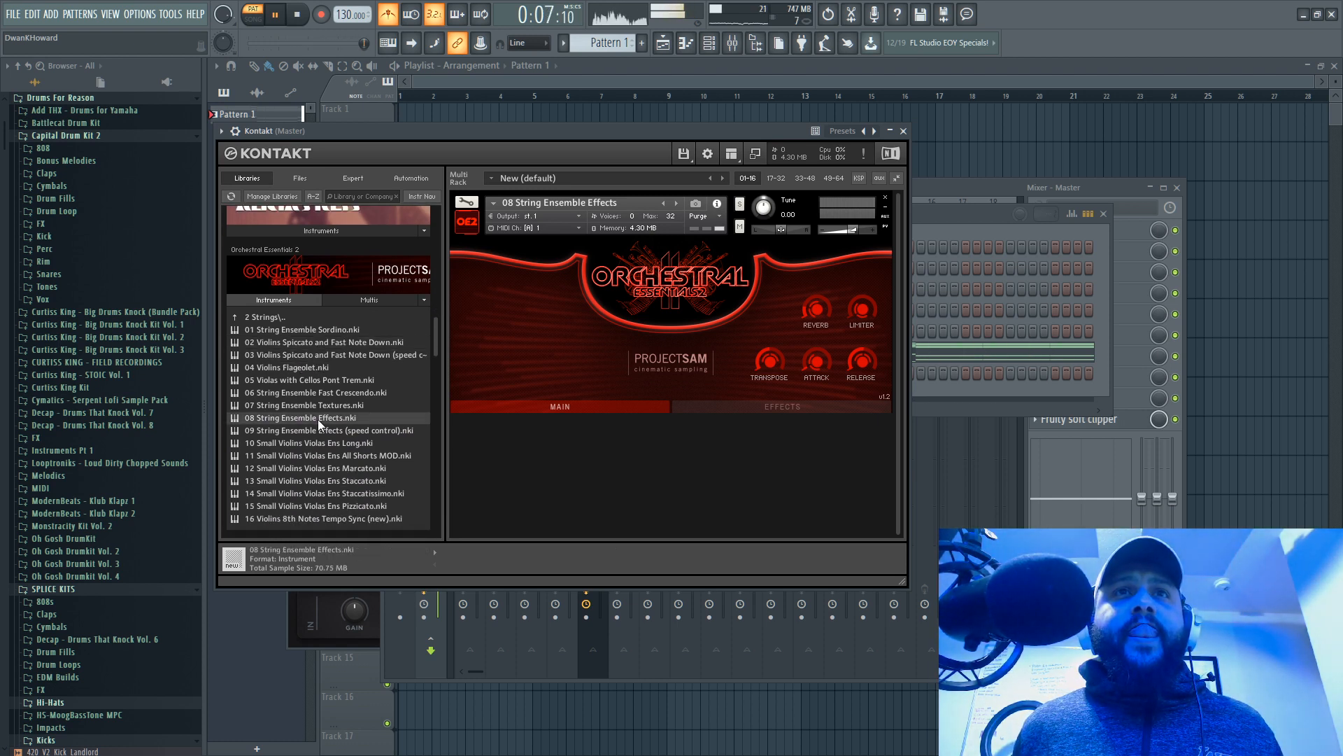
pyautogui.doubleClick(323, 393)
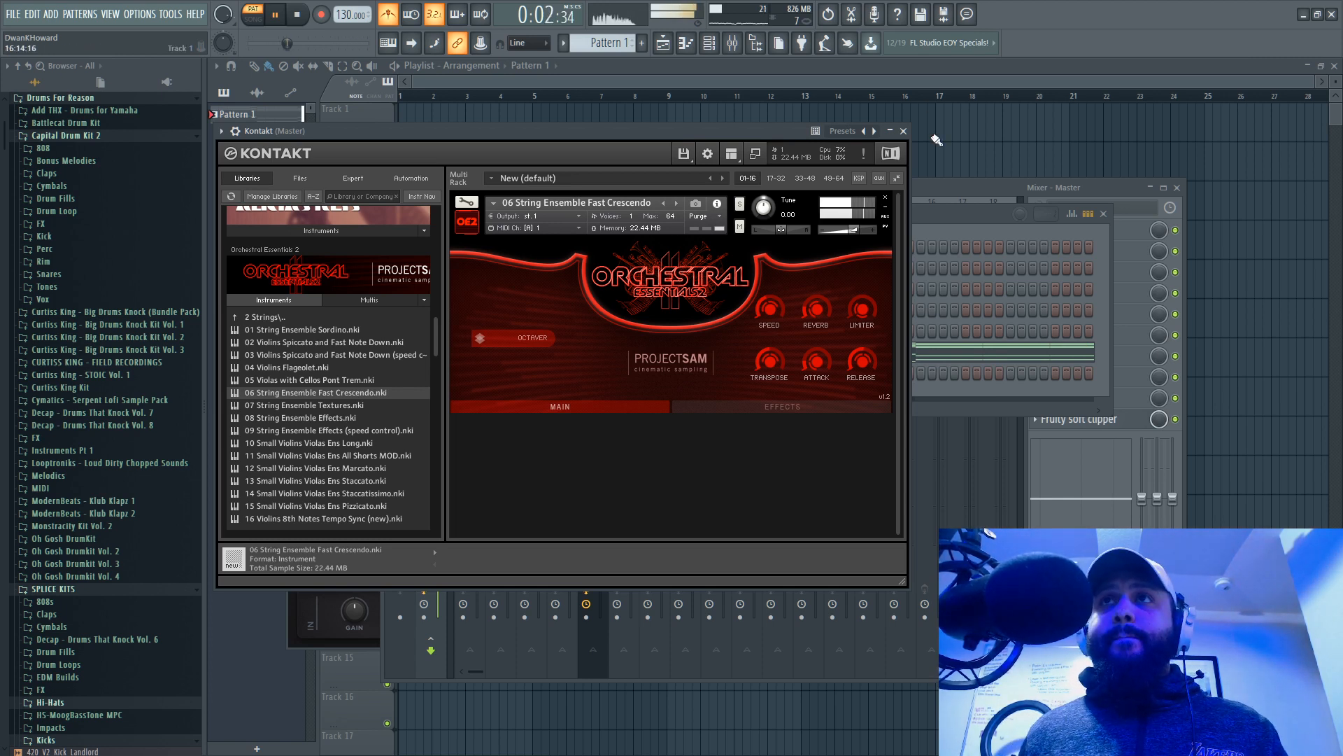
pyautogui.click(904, 131)
# Step: Open the Kontakt channel's piano roll and draw a C5 note from beat 2 of bar 1 to the start of bar 3
pyautogui.rightClick(526, 376)
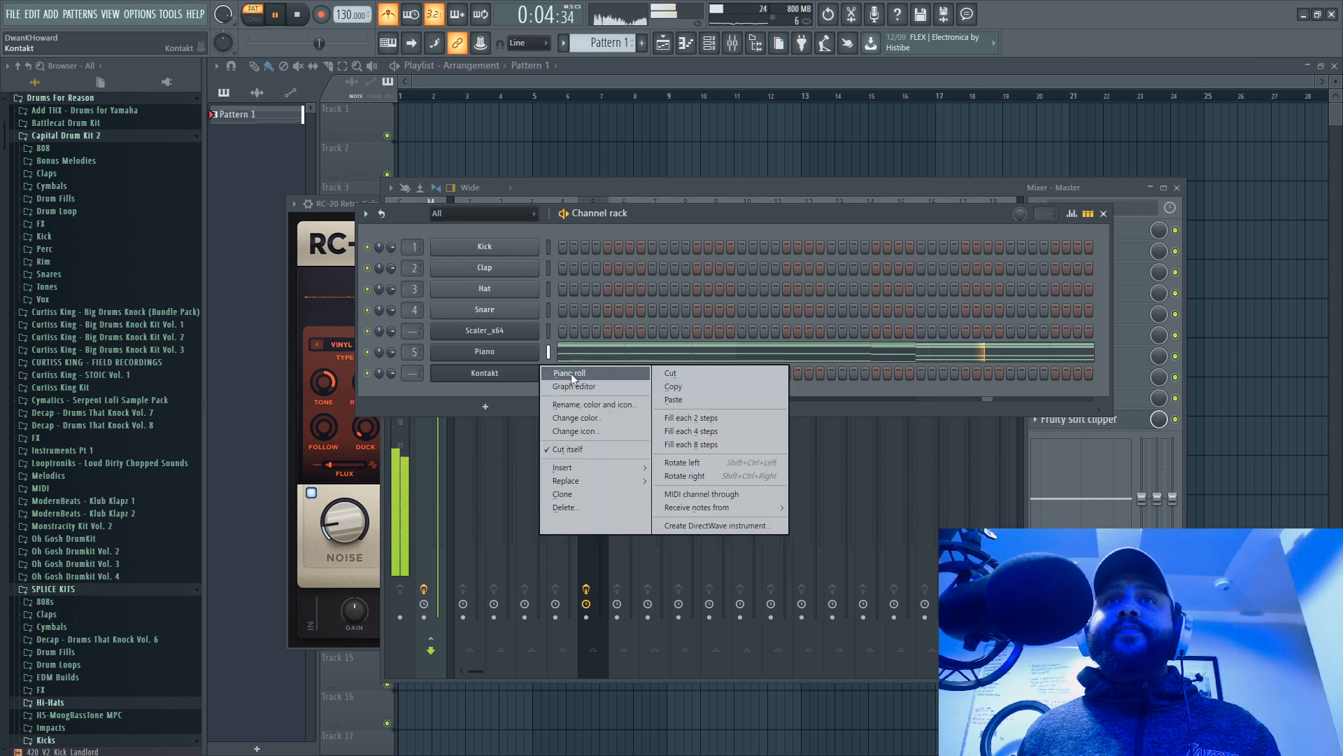
pyautogui.click(571, 372)
pyautogui.click(295, 15)
pyautogui.click(278, 14)
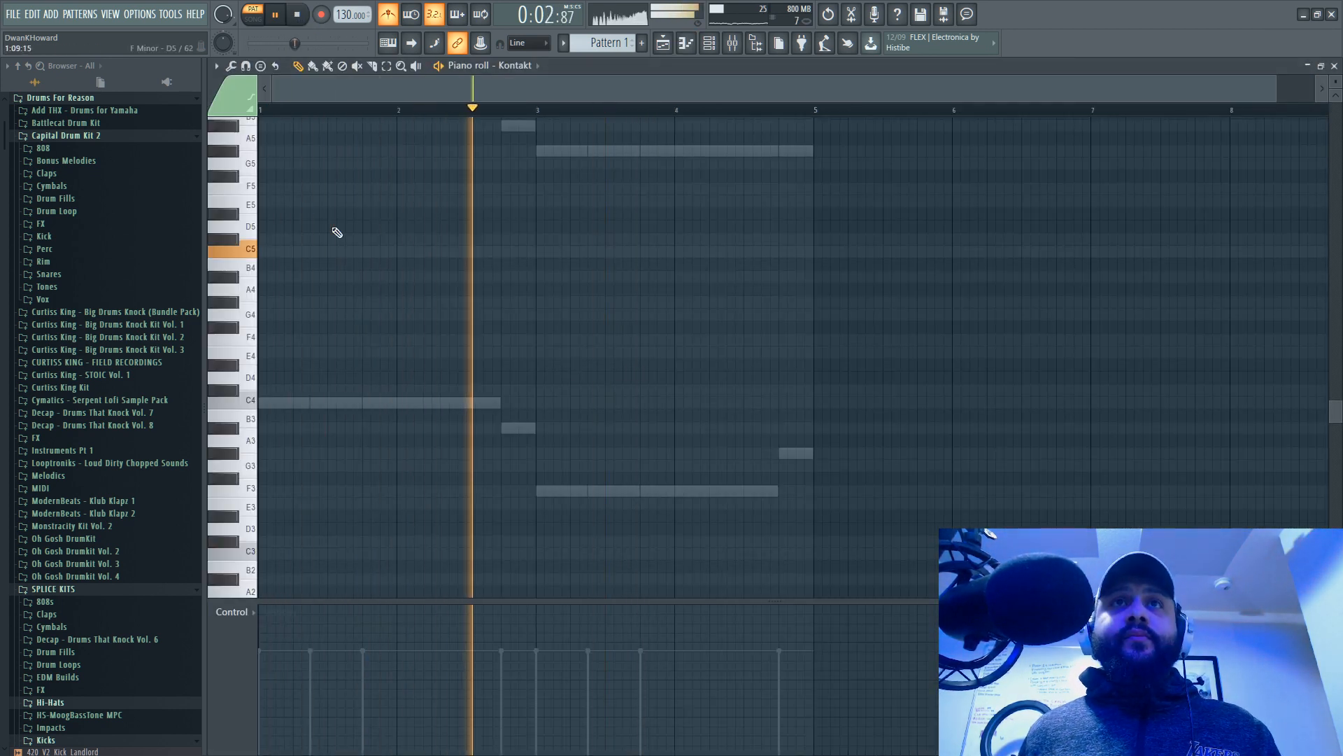
pyautogui.click(286, 251)
pyautogui.moveTo(286, 251); pyautogui.dragTo(305, 254)
pyautogui.moveTo(447, 233); pyautogui.dragTo(394, 249)
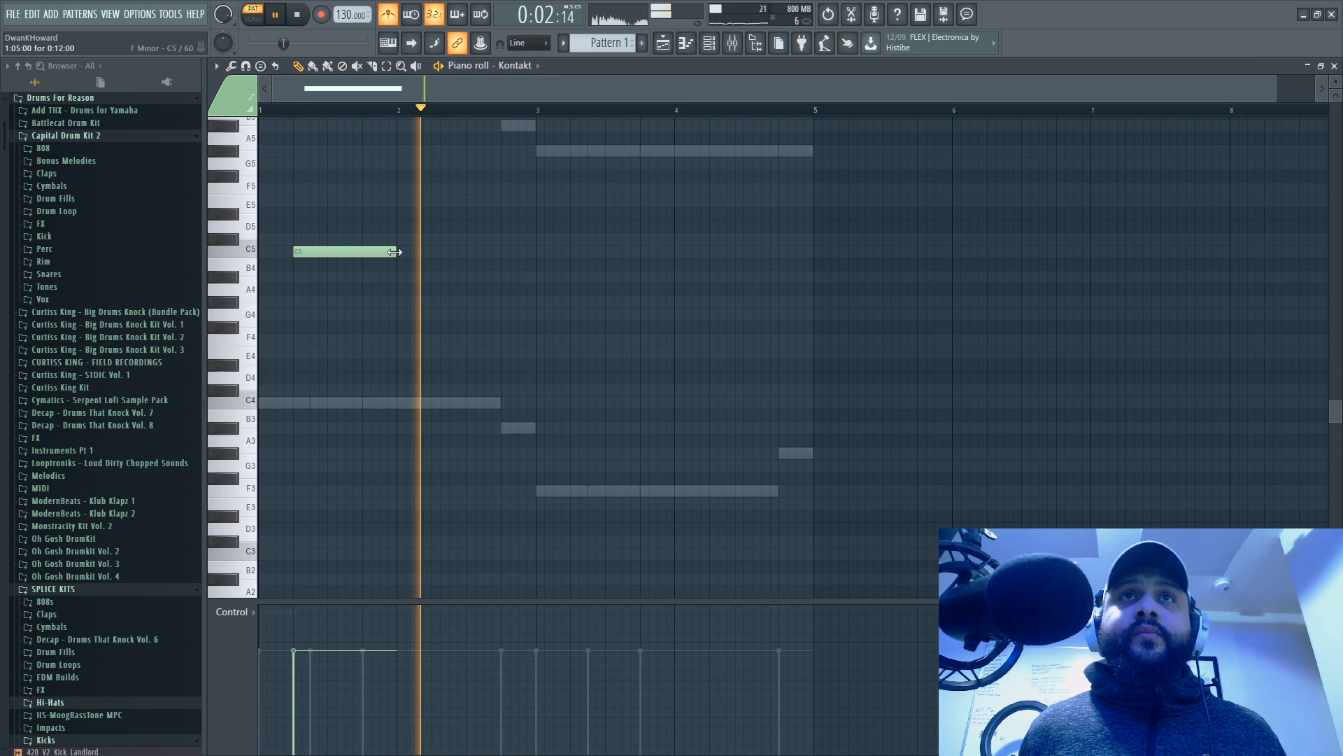
pyautogui.moveTo(519, 252); pyautogui.dragTo(536, 253)
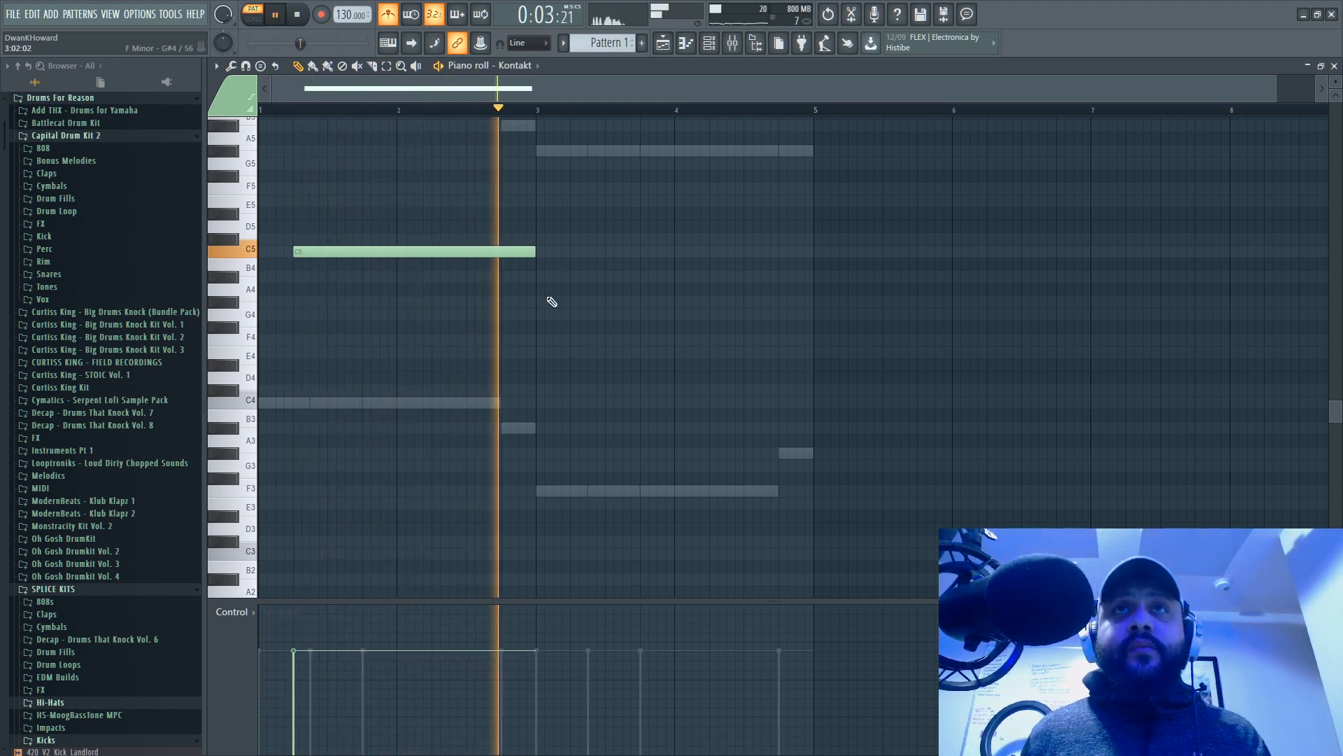
# Step: Add a second string note of the same length at the start of bar 3 and move it to F5
pyautogui.click(538, 276)
pyautogui.press('space')
pyautogui.press('space')
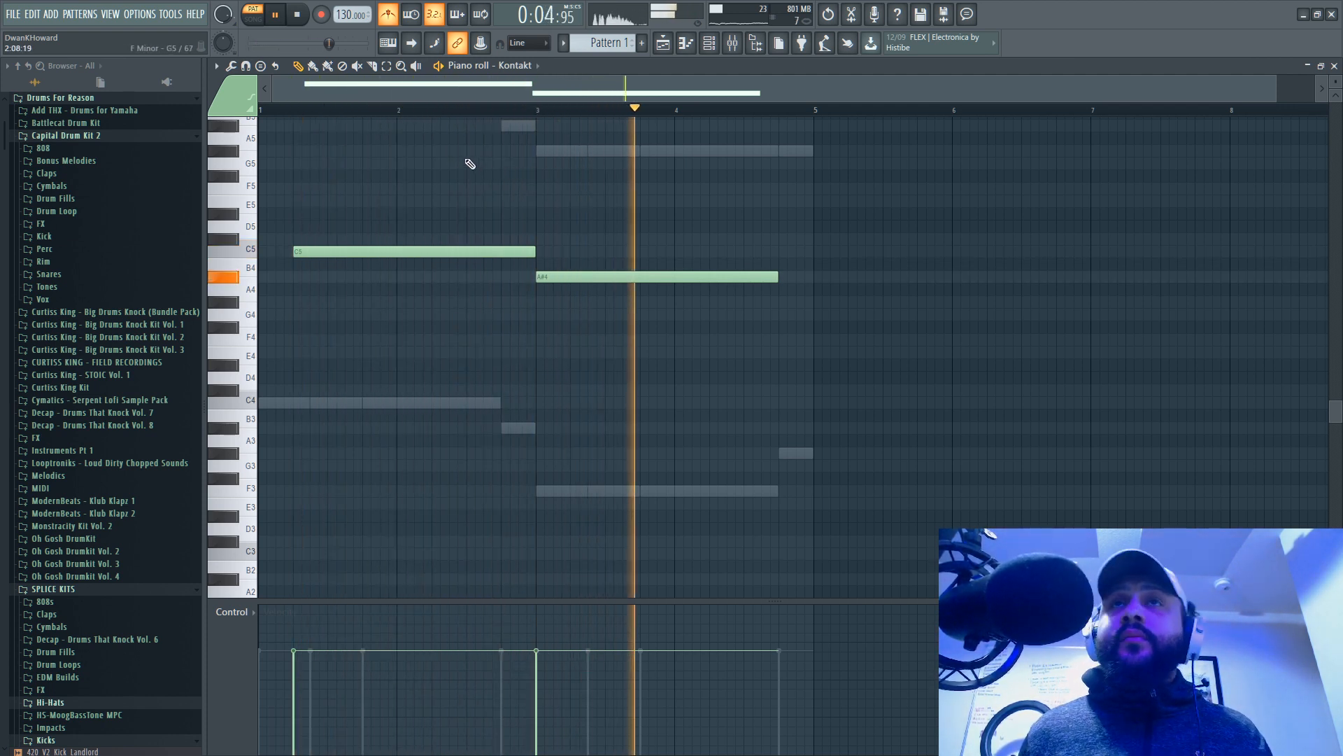
pyautogui.moveTo(562, 273); pyautogui.dragTo(535, 190)
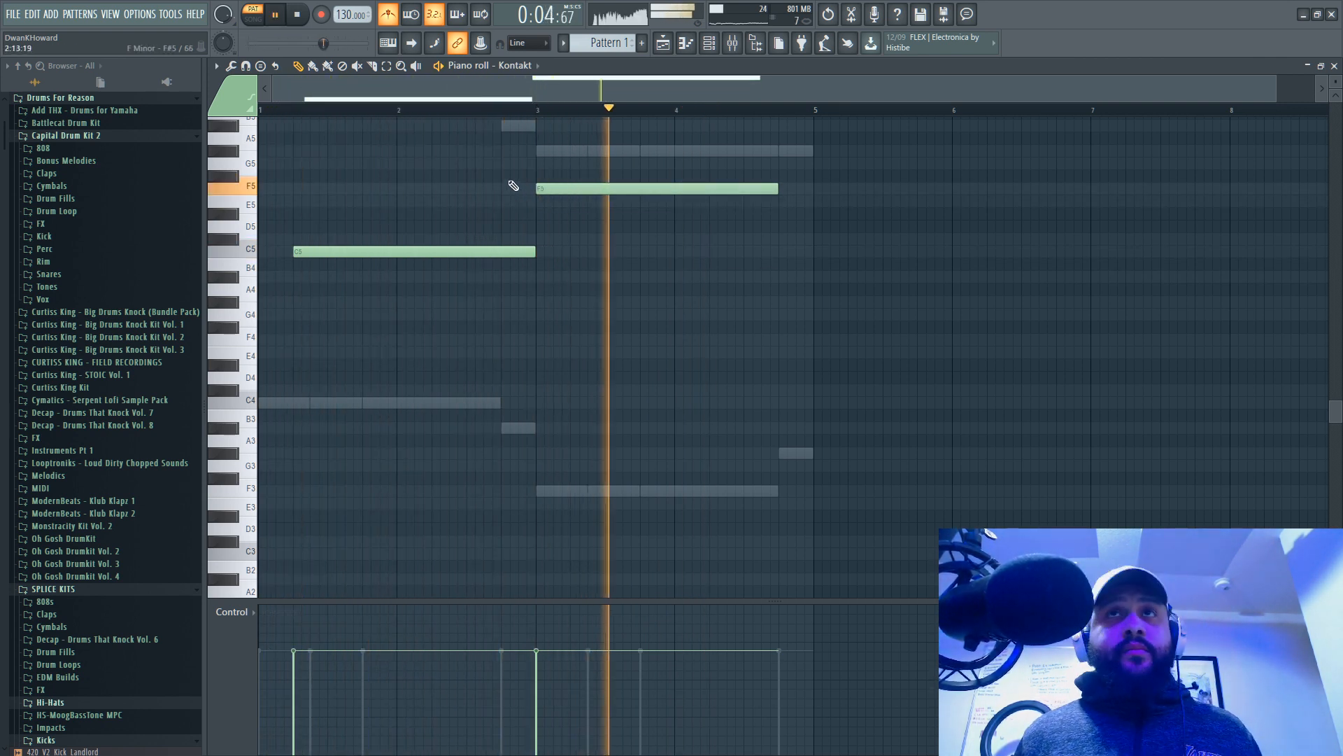
pyautogui.scroll(3, 329, 171)
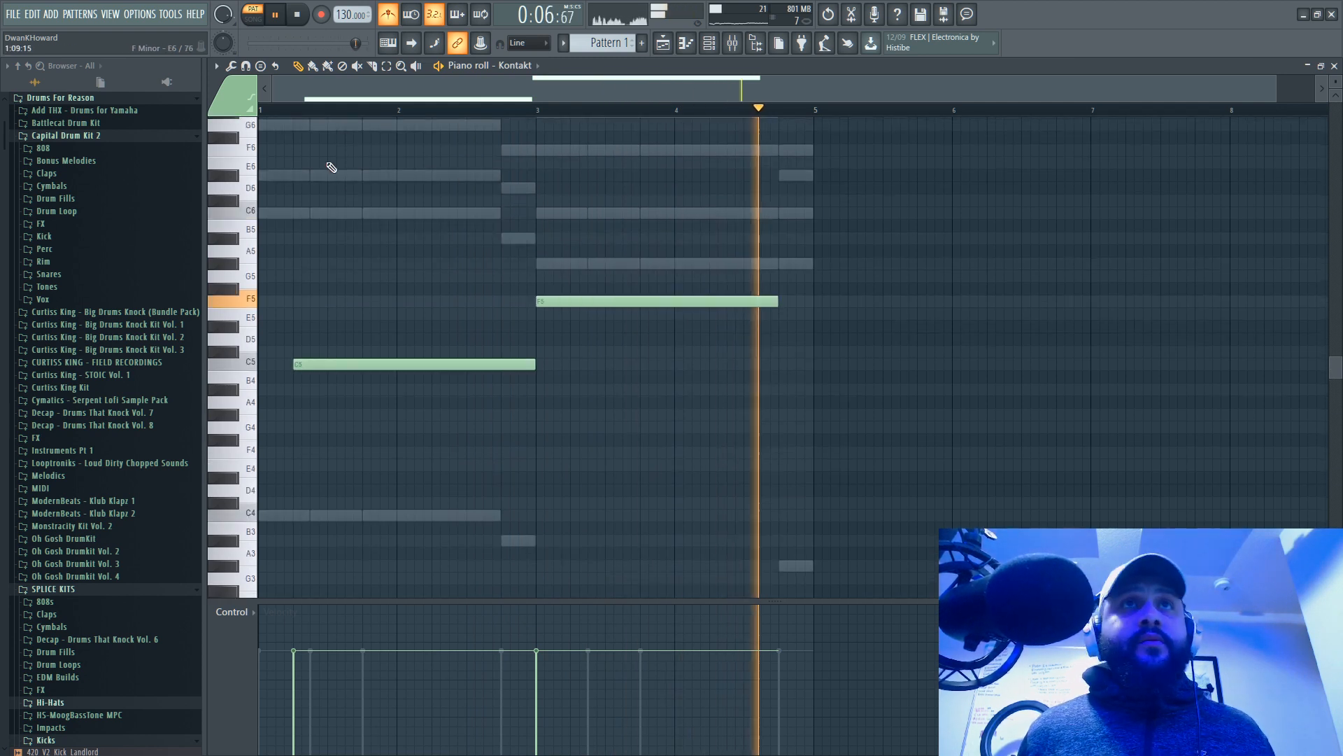
pyautogui.scroll(4, 243, 165)
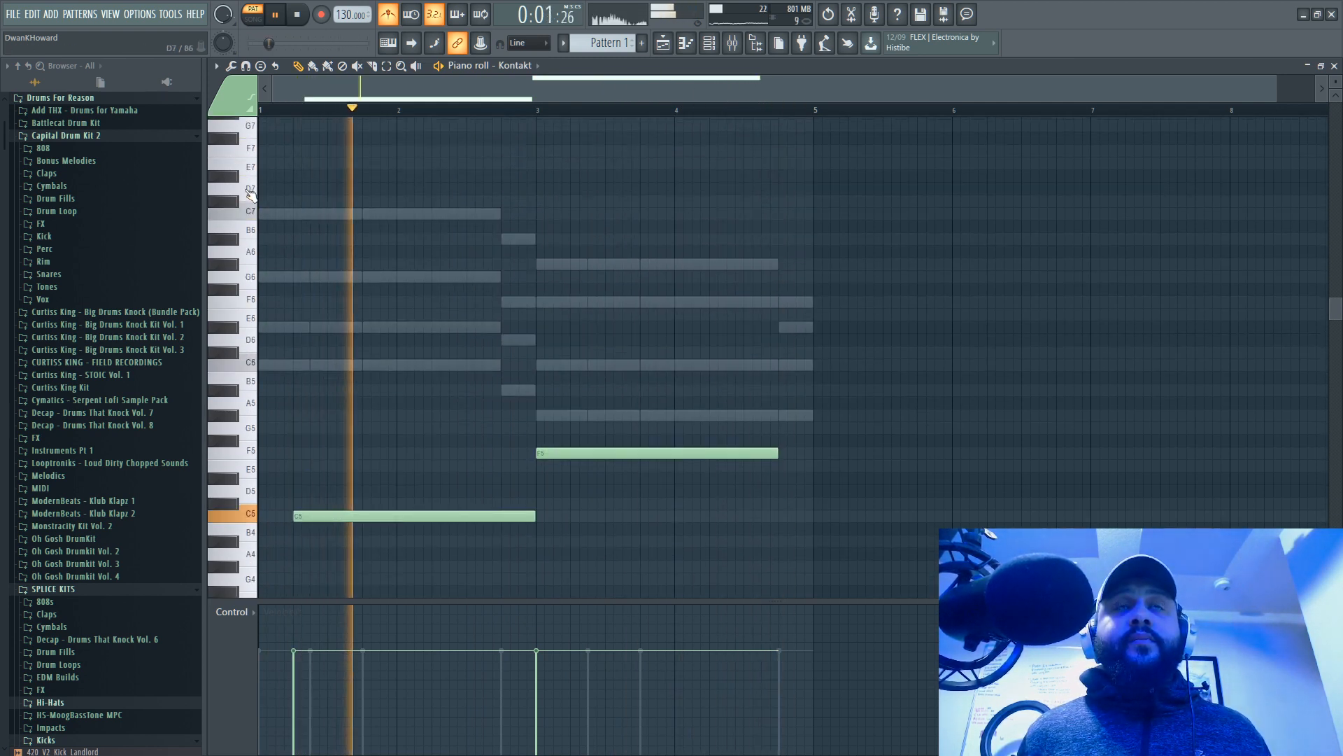
pyautogui.scroll(-2, 255, 186)
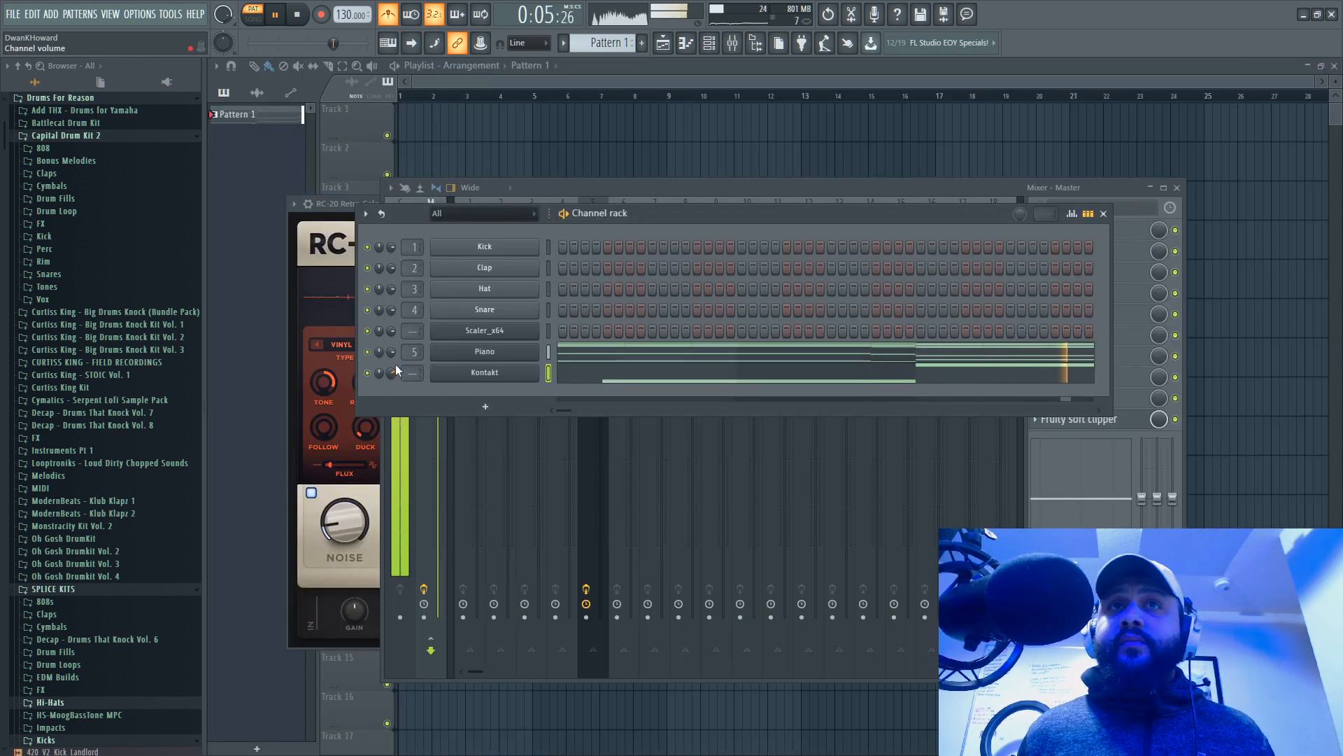
# Step: Transpose the string note at bar 3 down one octave to F4 and close the piano roll
pyautogui.click(909, 386)
pyautogui.press('space')
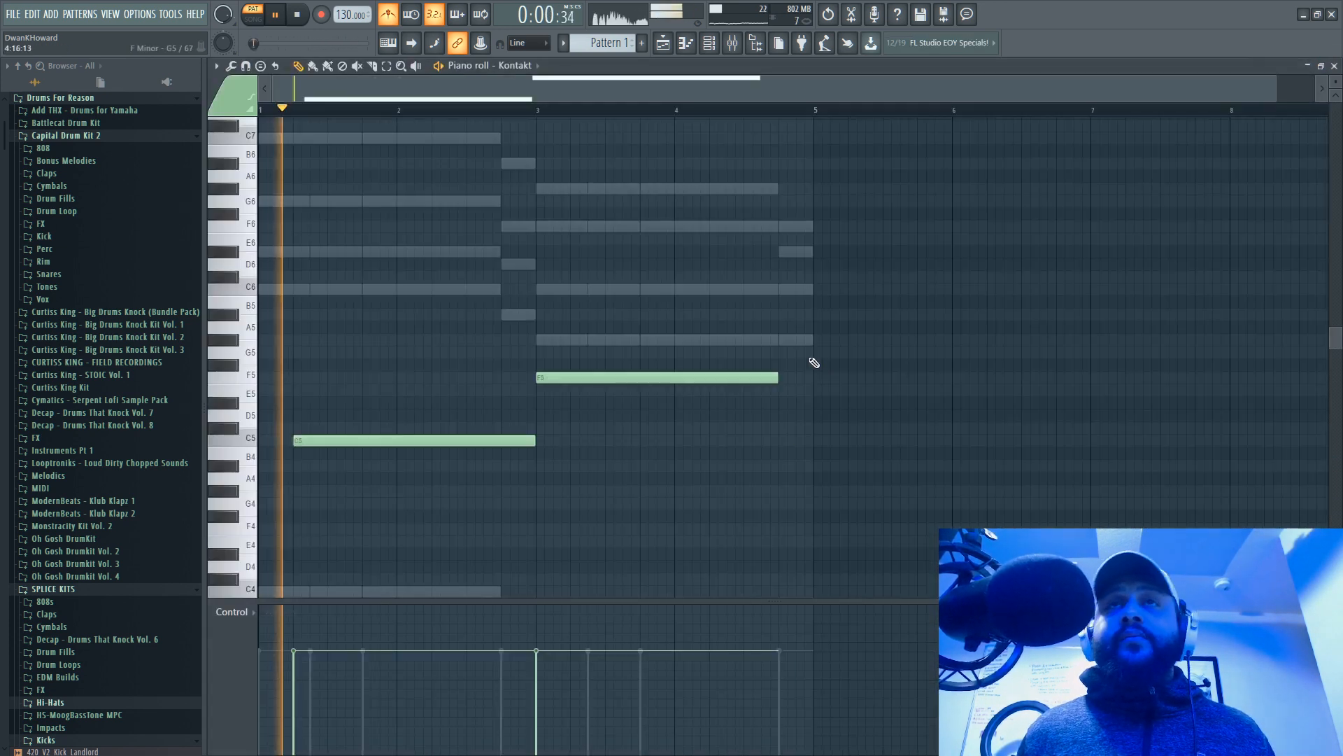
pyautogui.click(656, 377)
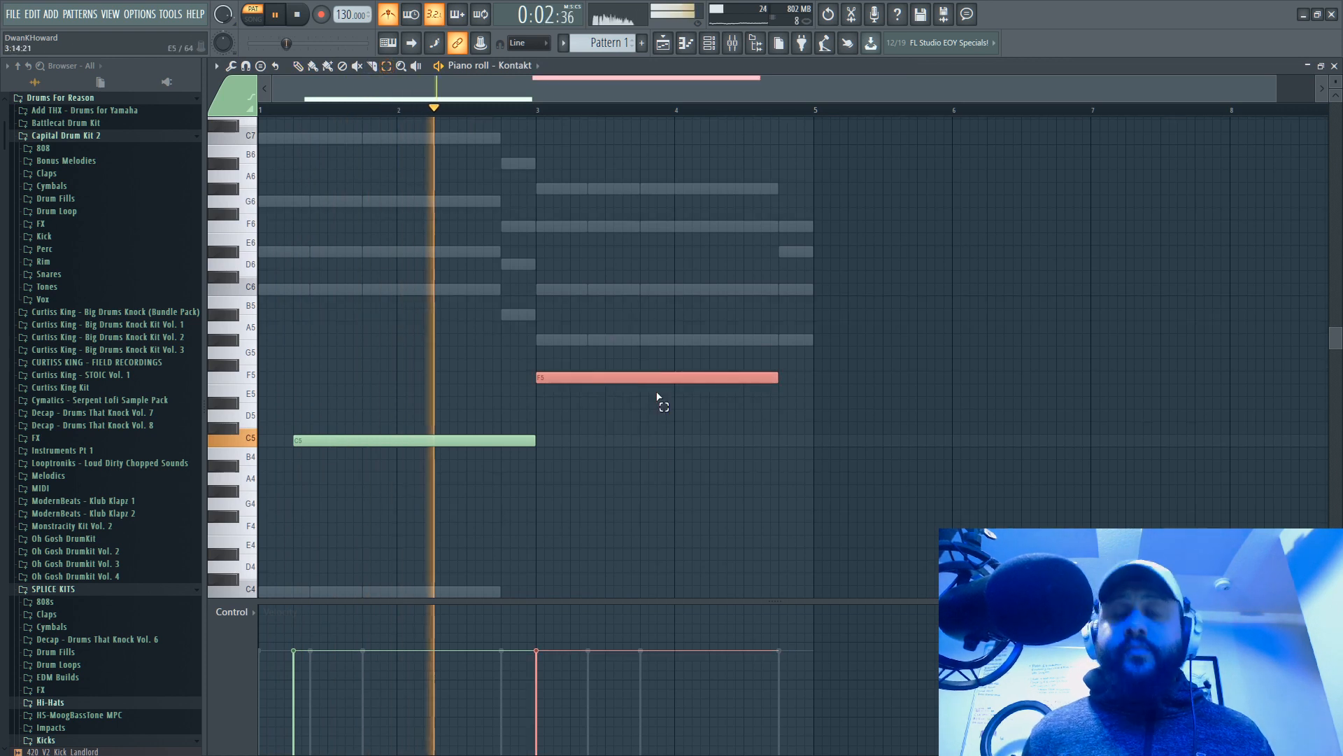
pyautogui.hotkey('ctrl', 'Down')
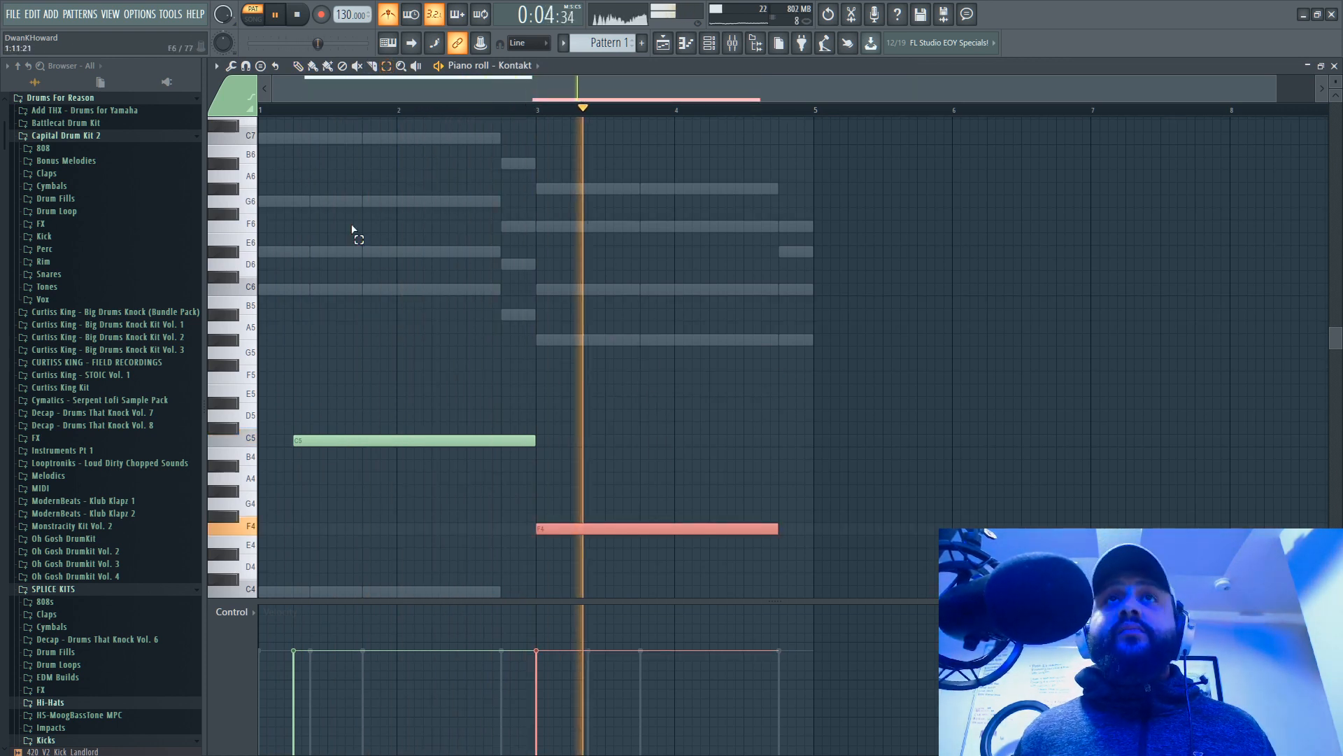
pyautogui.click(298, 66)
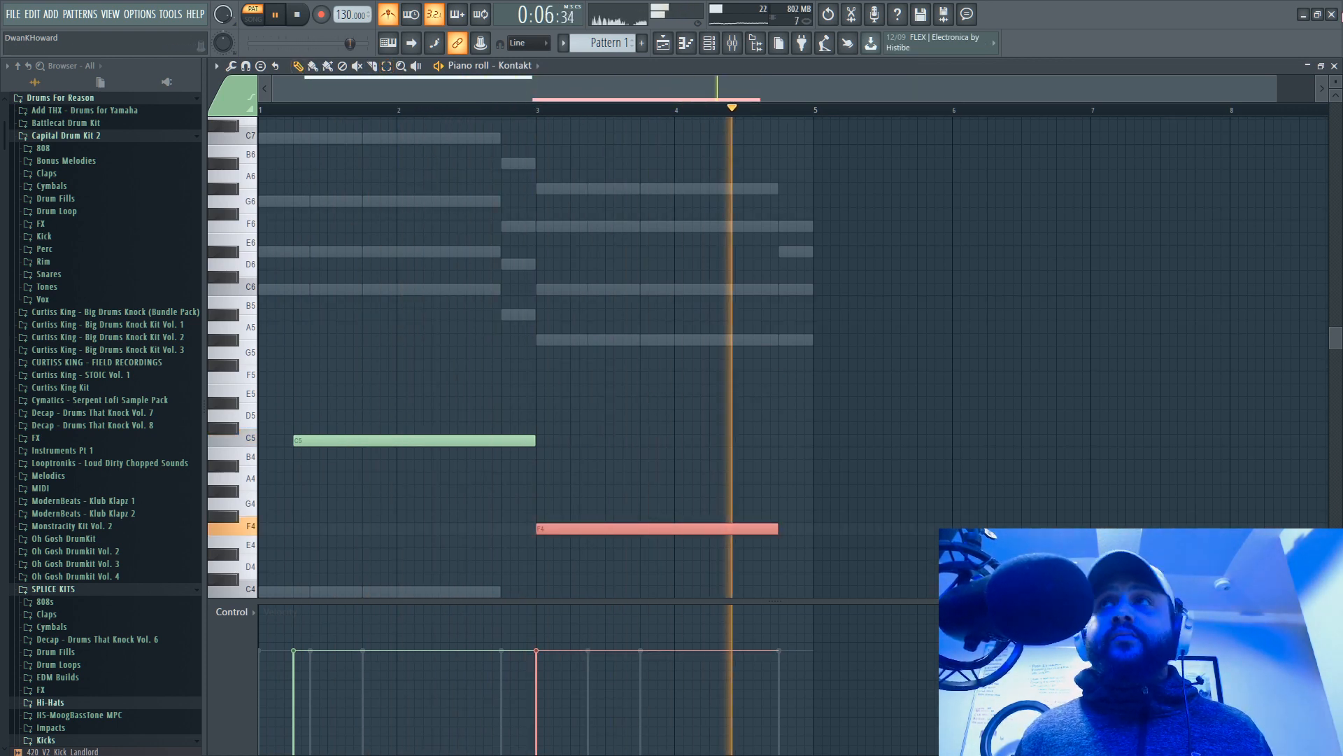
pyautogui.click(1335, 66)
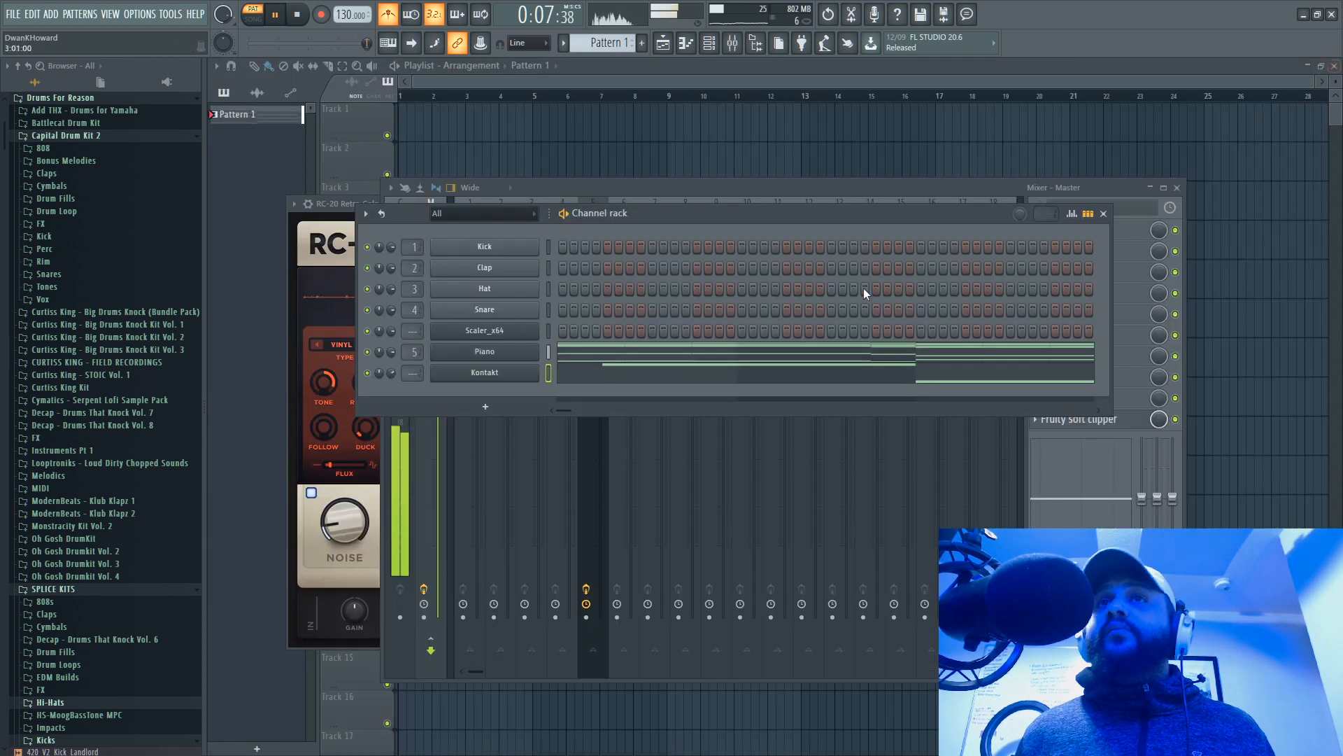
# Step: Turn on the Octaver for 06 String Ensemble Fast Crescendo, set its Speed to 75%, and close the instrument
pyautogui.click(486, 372)
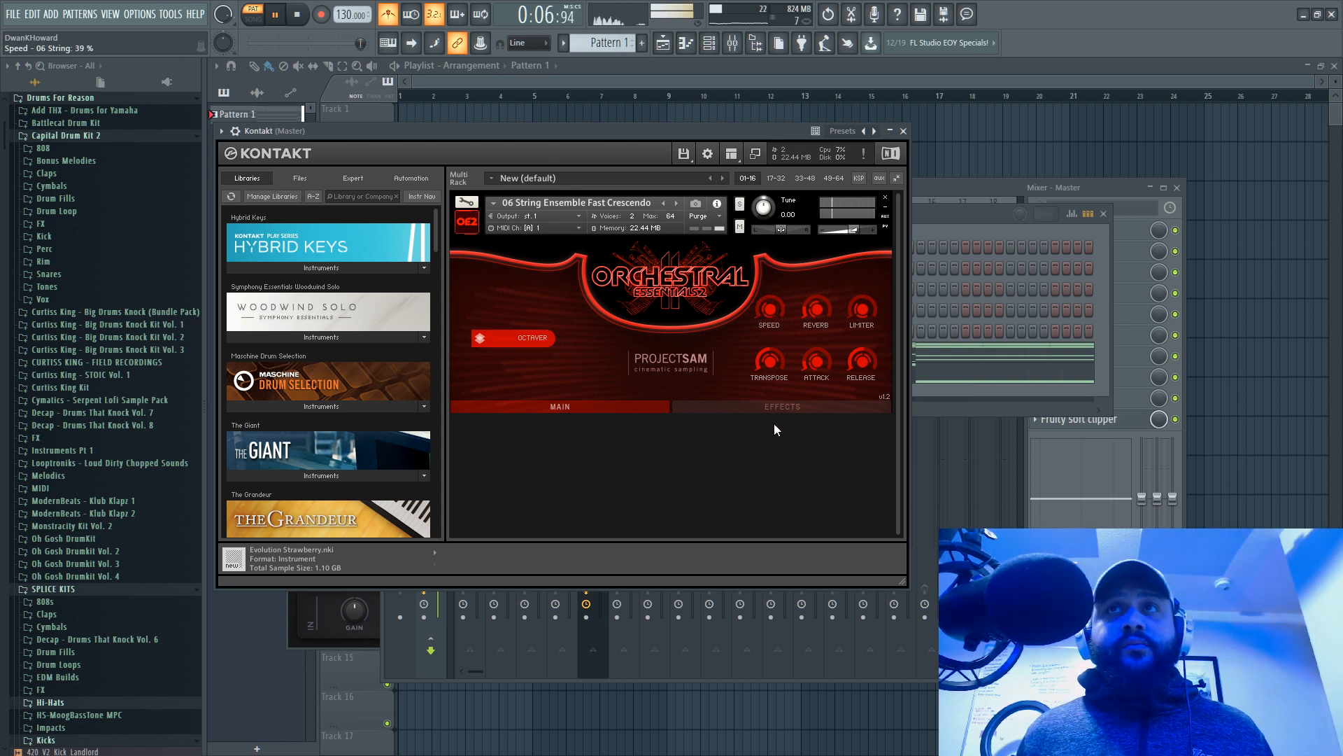
pyautogui.moveTo(816, 296); pyautogui.dragTo(813, 274)
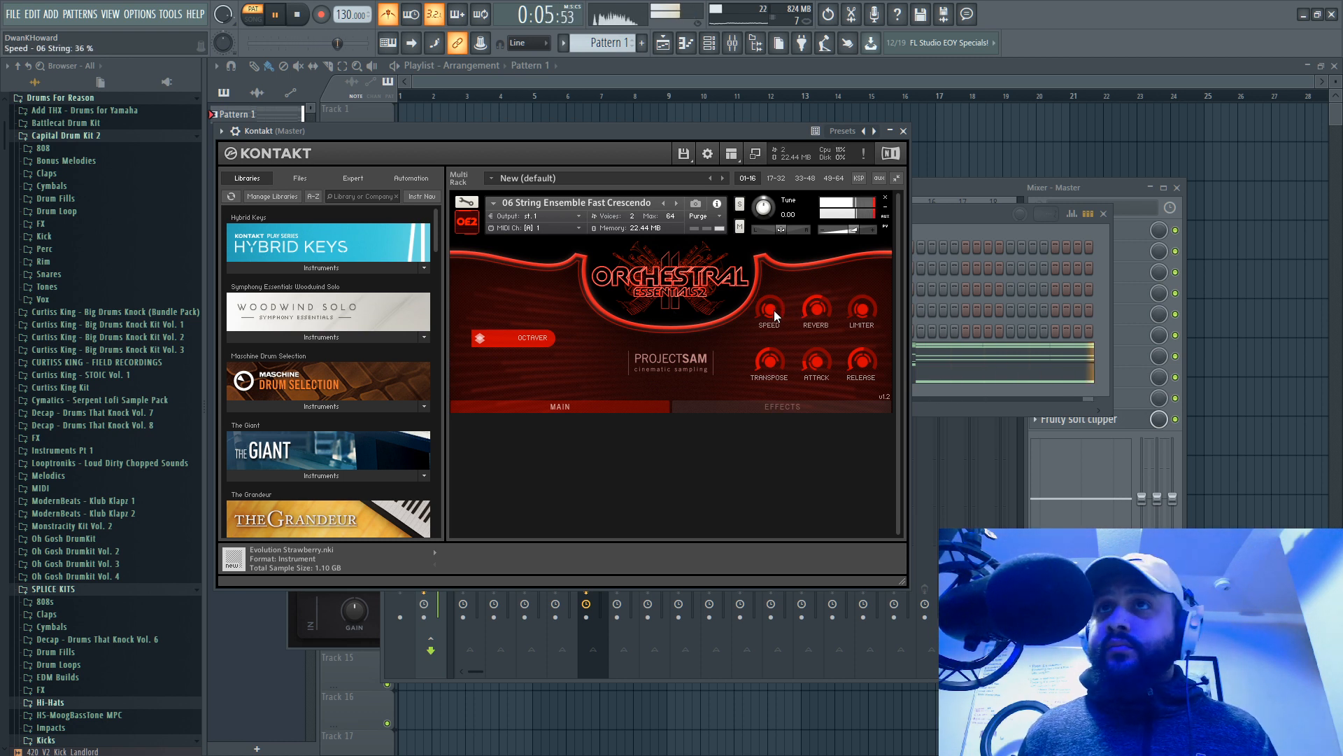
pyautogui.moveTo(767, 310); pyautogui.dragTo(765, 299)
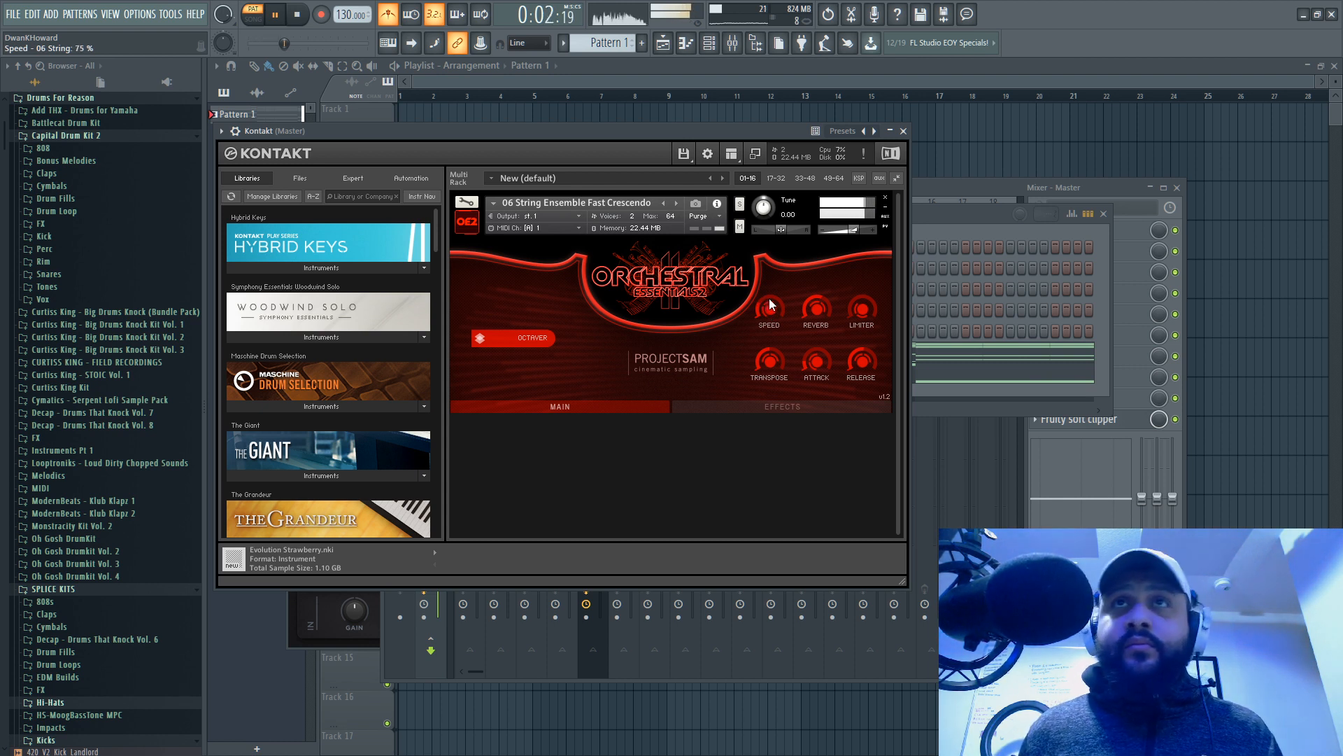
pyautogui.click(903, 132)
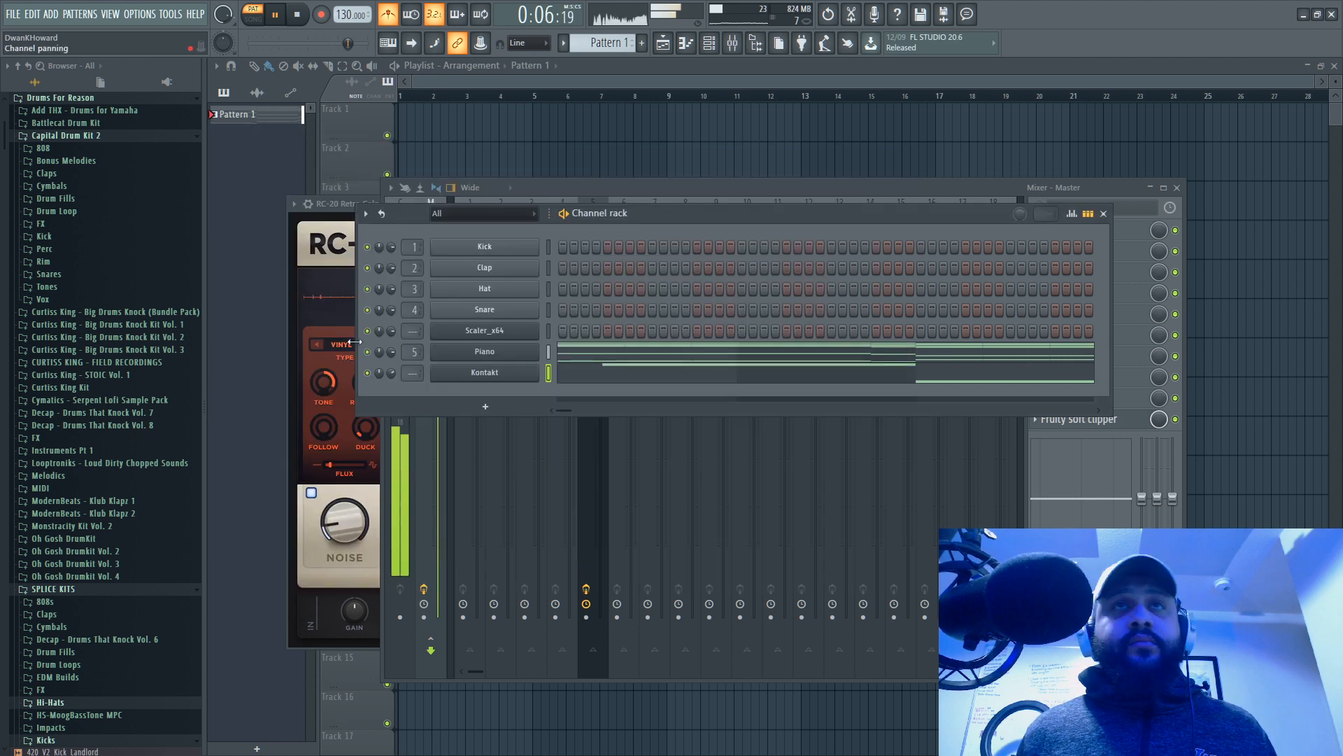
# Step: Open the Piano channel's piano roll and slice the first C7 note where the other notes of the chord split
pyautogui.click(555, 352)
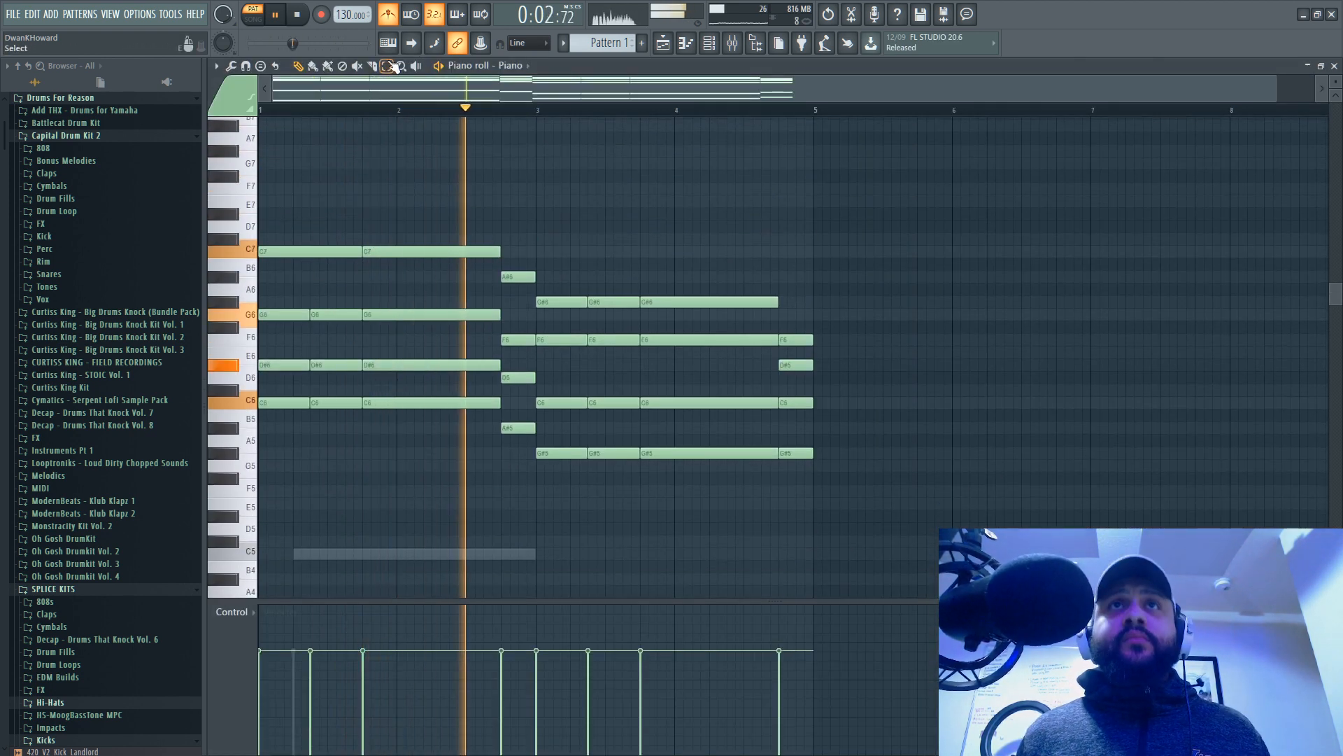
pyautogui.click(386, 67)
pyautogui.scroll(-2, 410, 159)
pyautogui.moveTo(271, 146); pyautogui.dragTo(273, 181)
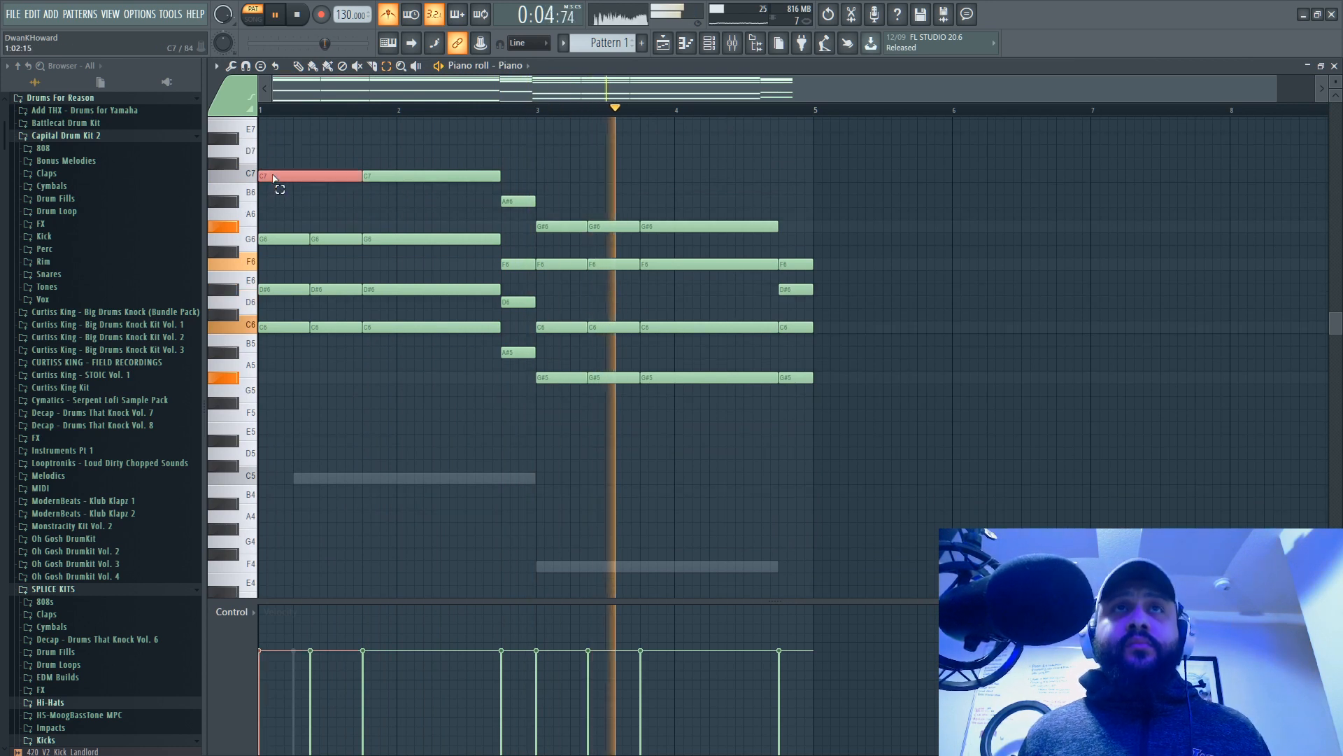
pyautogui.click(372, 66)
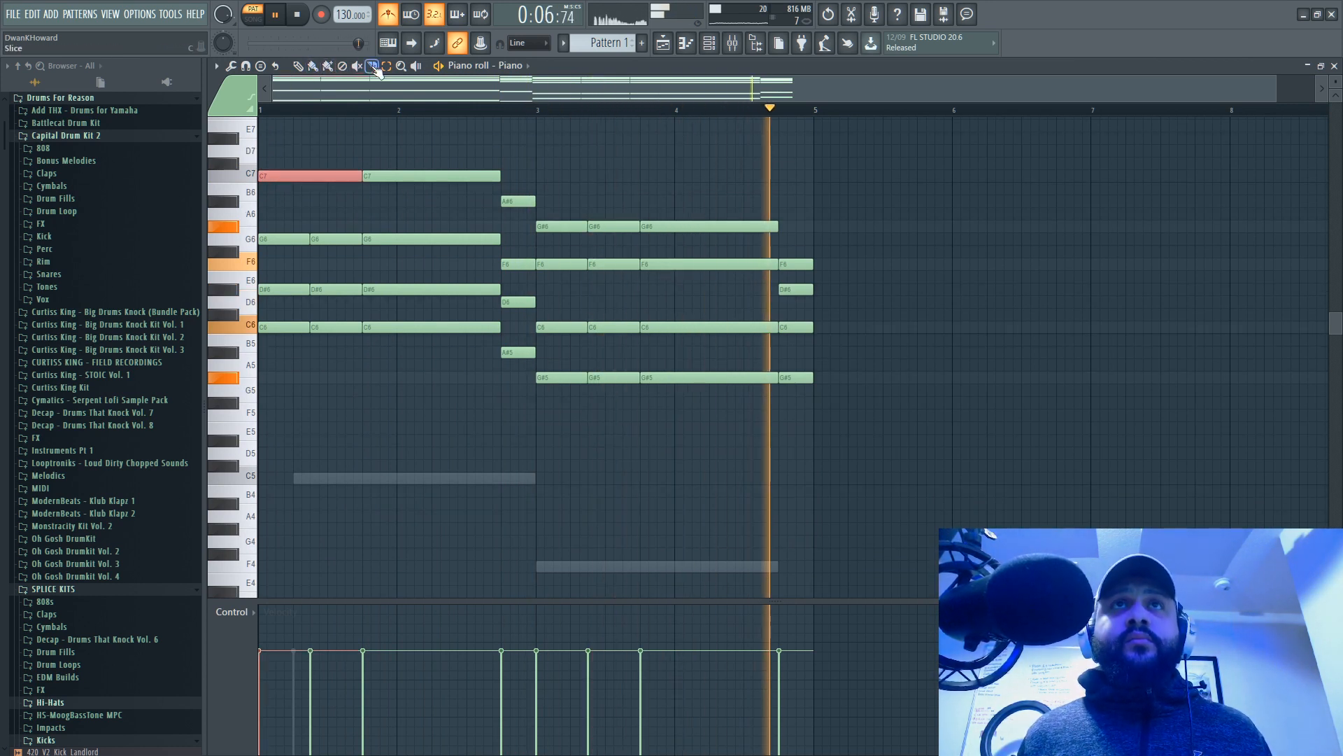
pyautogui.moveTo(310, 137); pyautogui.dragTo(310, 190)
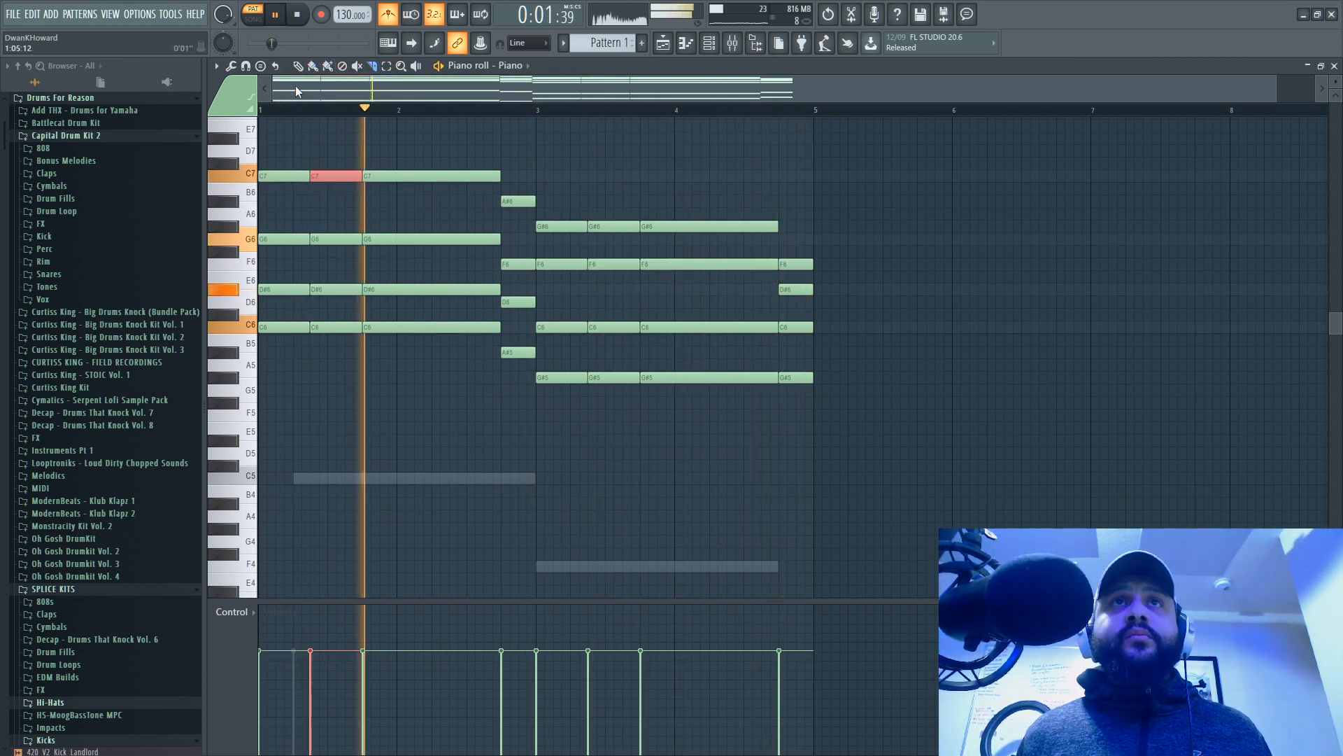
# Step: Select all notes of the first chord at bar 1 and of the short chord just before bar 3
pyautogui.moveTo(291, 123); pyautogui.dragTo(259, 658)
pyautogui.scroll(5, 434, 450)
pyautogui.scroll(3, 532, 203)
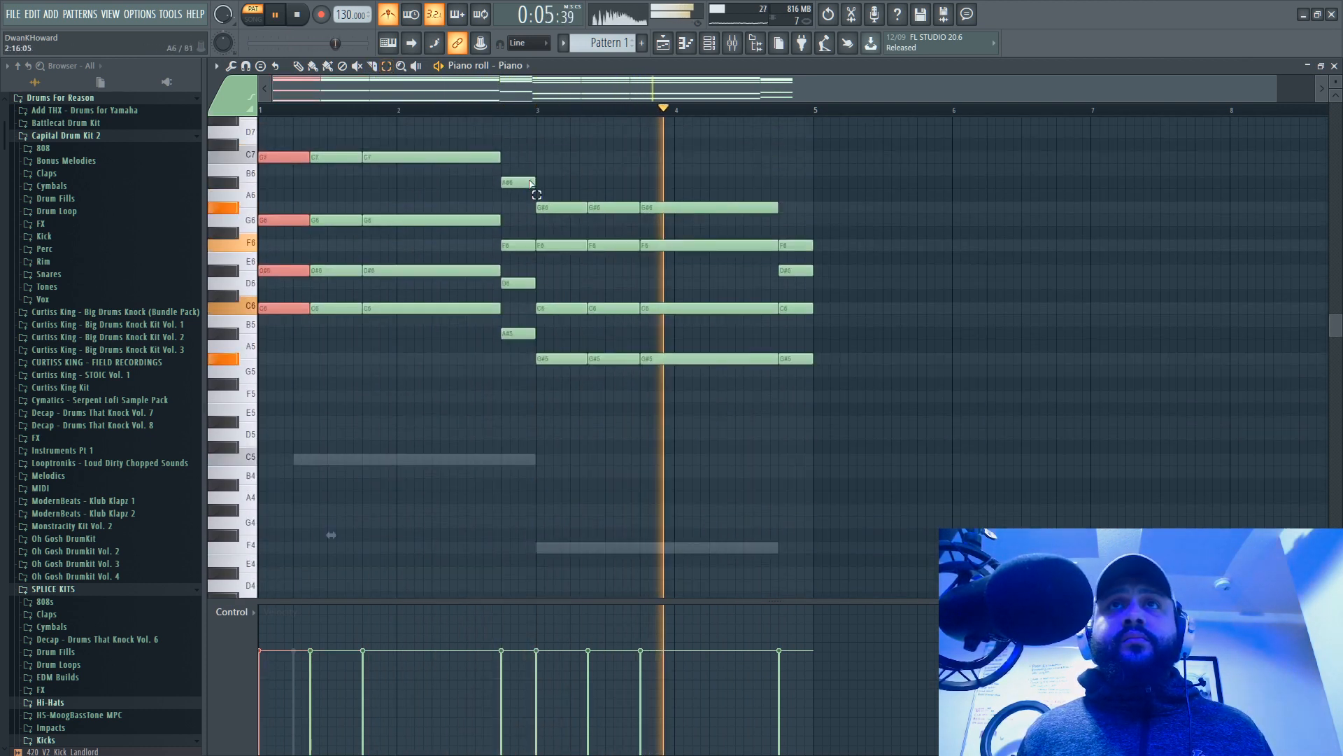
pyautogui.moveTo(525, 180); pyautogui.dragTo(525, 662)
pyautogui.scroll(5, 549, 462)
# Step: Add the first chord of bar 3 to the note selection, from F2 and F3 up through its G#5, C6, F6 and G#6 notes
pyautogui.moveTo(554, 175); pyautogui.dragTo(555, 462)
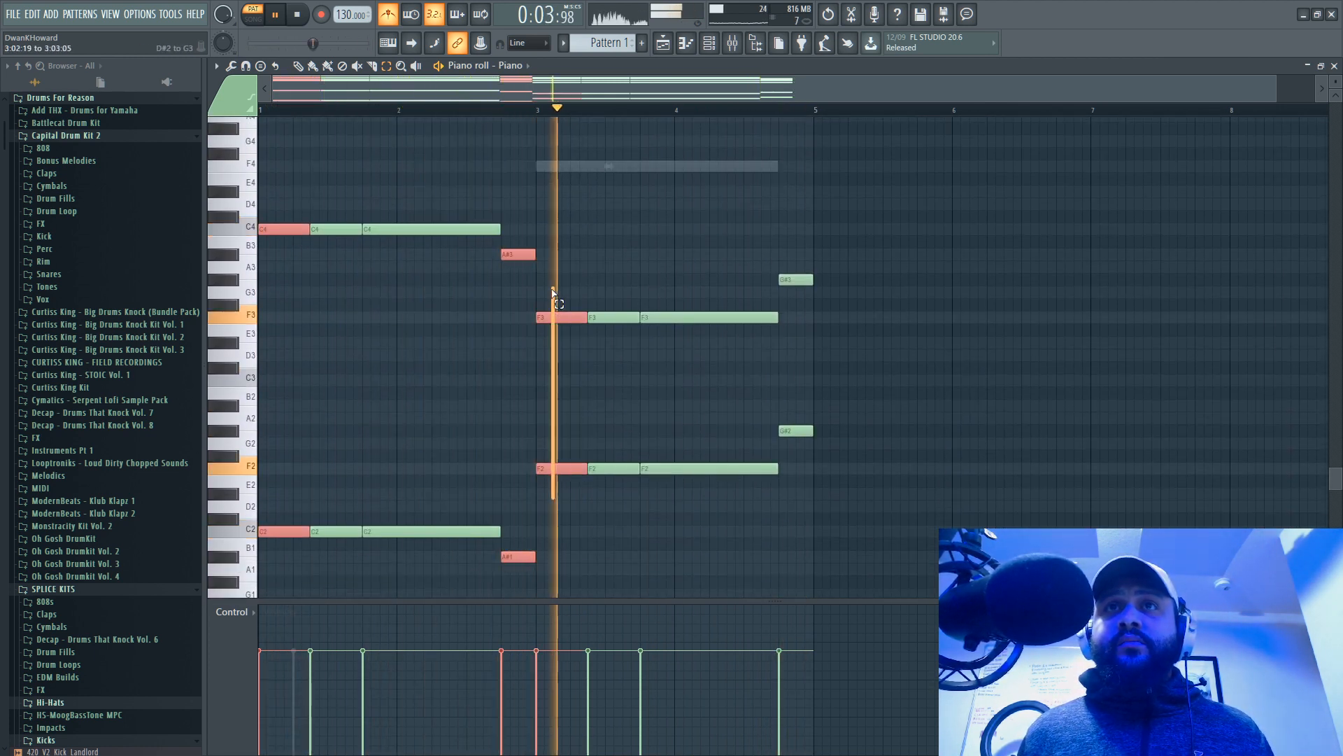
pyautogui.scroll(5, 593, 391)
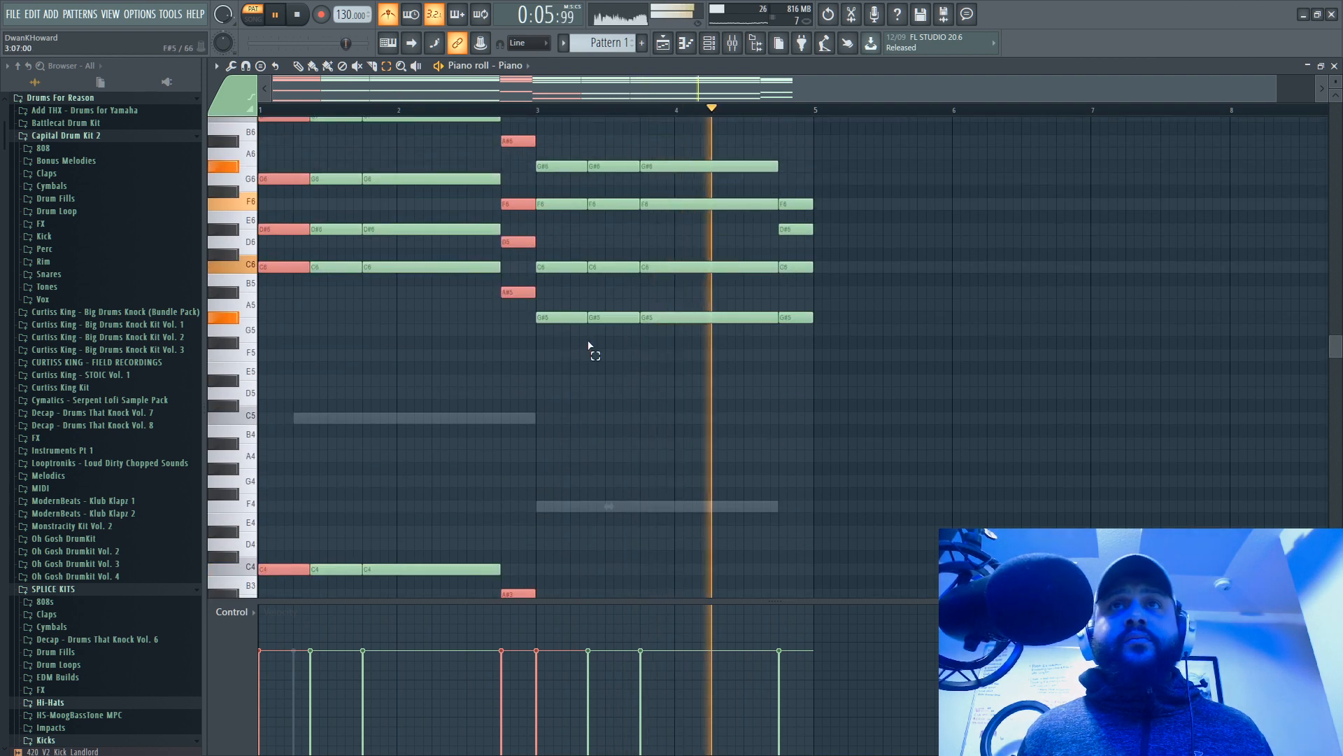
pyautogui.keyDown('shift'); pyautogui.click(575, 317); pyautogui.keyUp('shift')
pyautogui.keyDown('shift'); pyautogui.click(568, 269); pyautogui.keyUp('shift')
pyautogui.keyDown('shift'); pyautogui.click(559, 204); pyautogui.keyUp('shift')
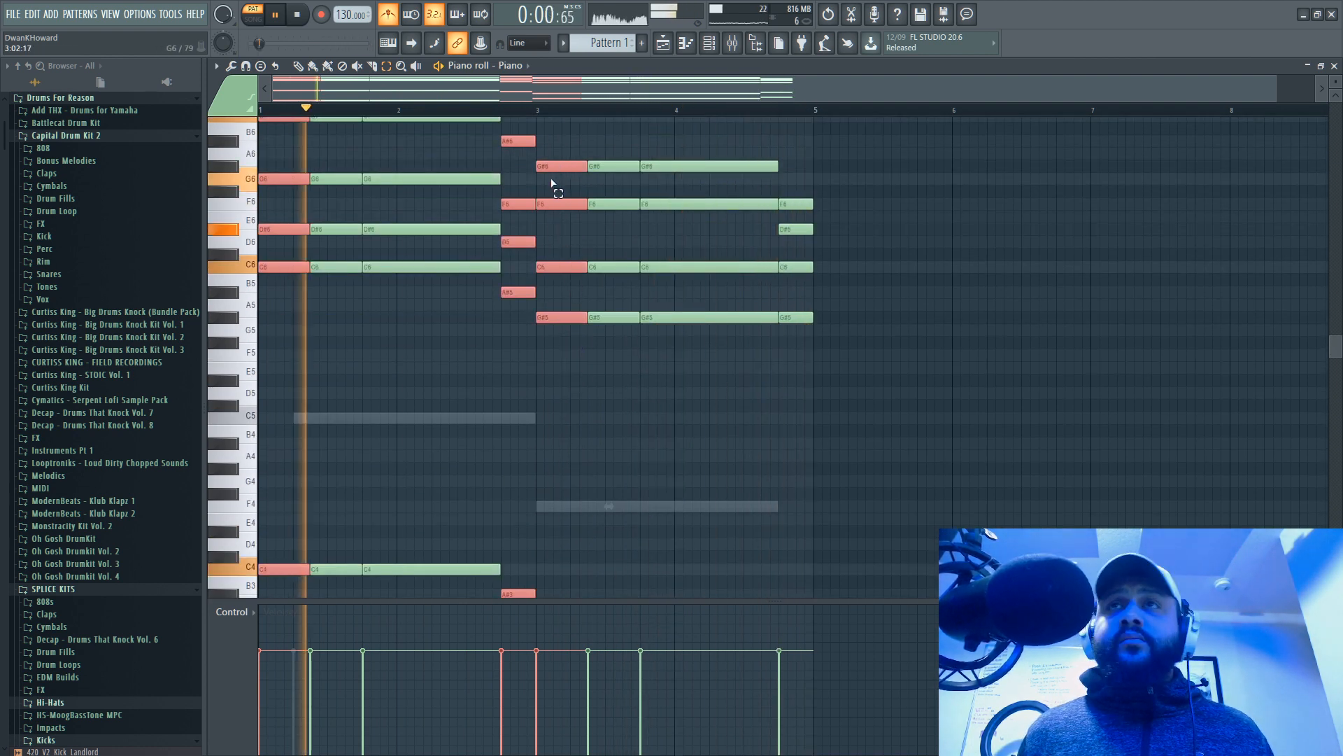
# Step: Add the last chord before bar 5, including its low G# notes, to the selection, copy the selected notes and close the piano roll
pyautogui.scroll(2, 833, 287)
pyautogui.keyDown('shift'); pyautogui.click(795, 280); pyautogui.keyUp('shift')
pyautogui.keyDown('shift'); pyautogui.click(795, 305); pyautogui.keyUp('shift')
pyautogui.keyDown('shift'); pyautogui.click(797, 342); pyautogui.keyUp('shift')
pyautogui.keyDown('shift'); pyautogui.click(783, 392); pyautogui.keyUp('shift')
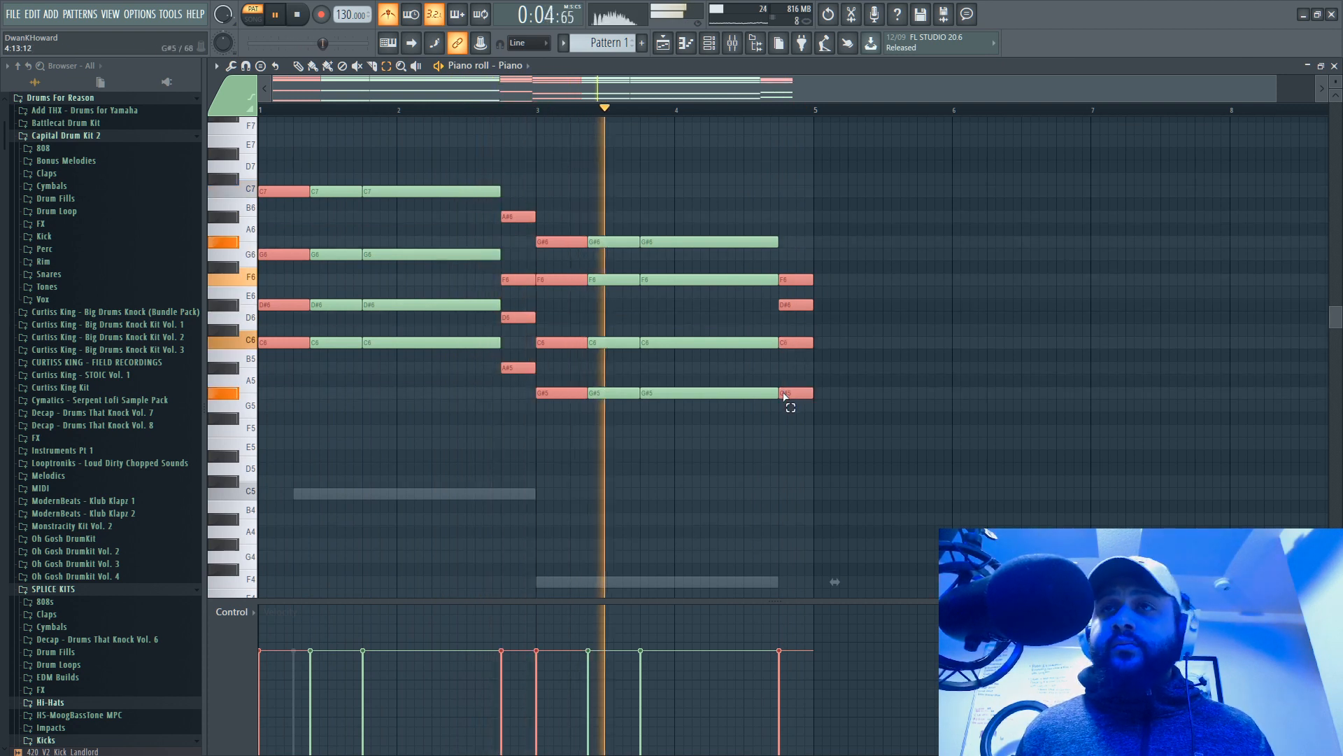
pyautogui.scroll(-8, 785, 396)
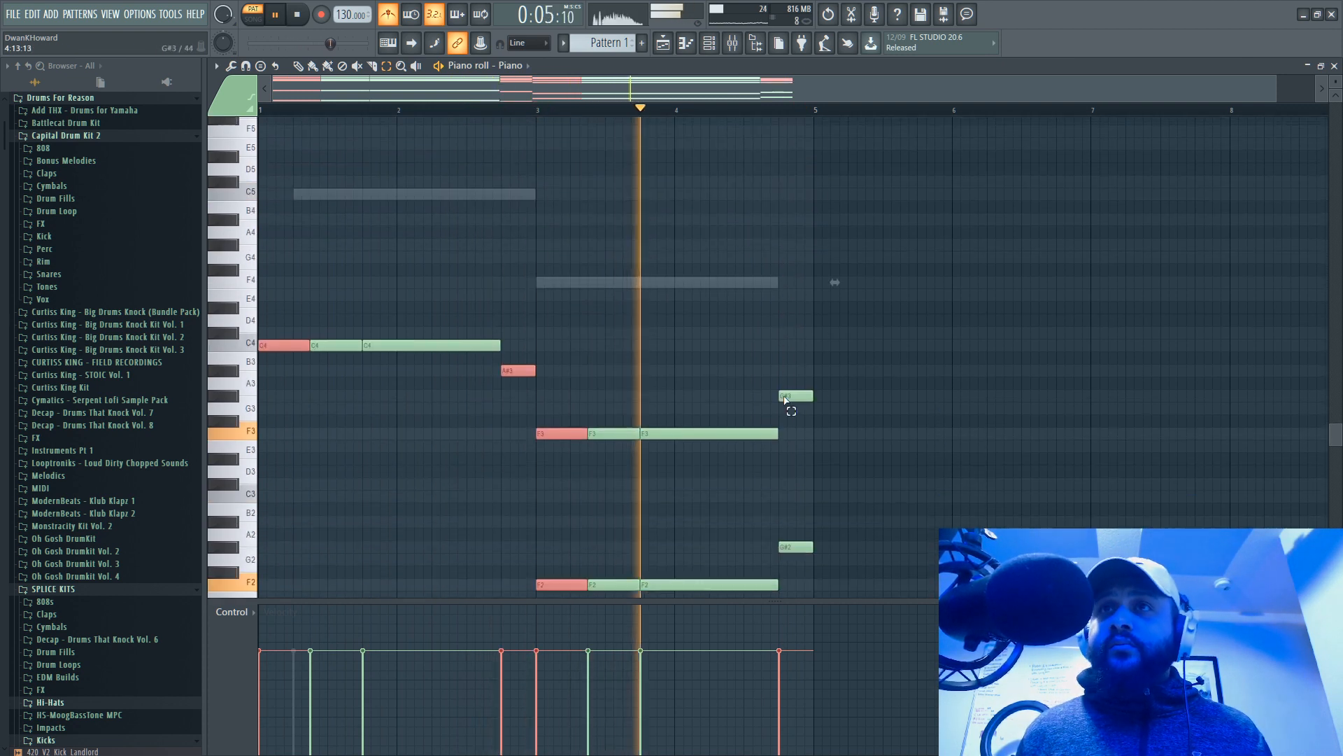
pyautogui.keyDown('shift'); pyautogui.click(797, 544); pyautogui.keyUp('shift')
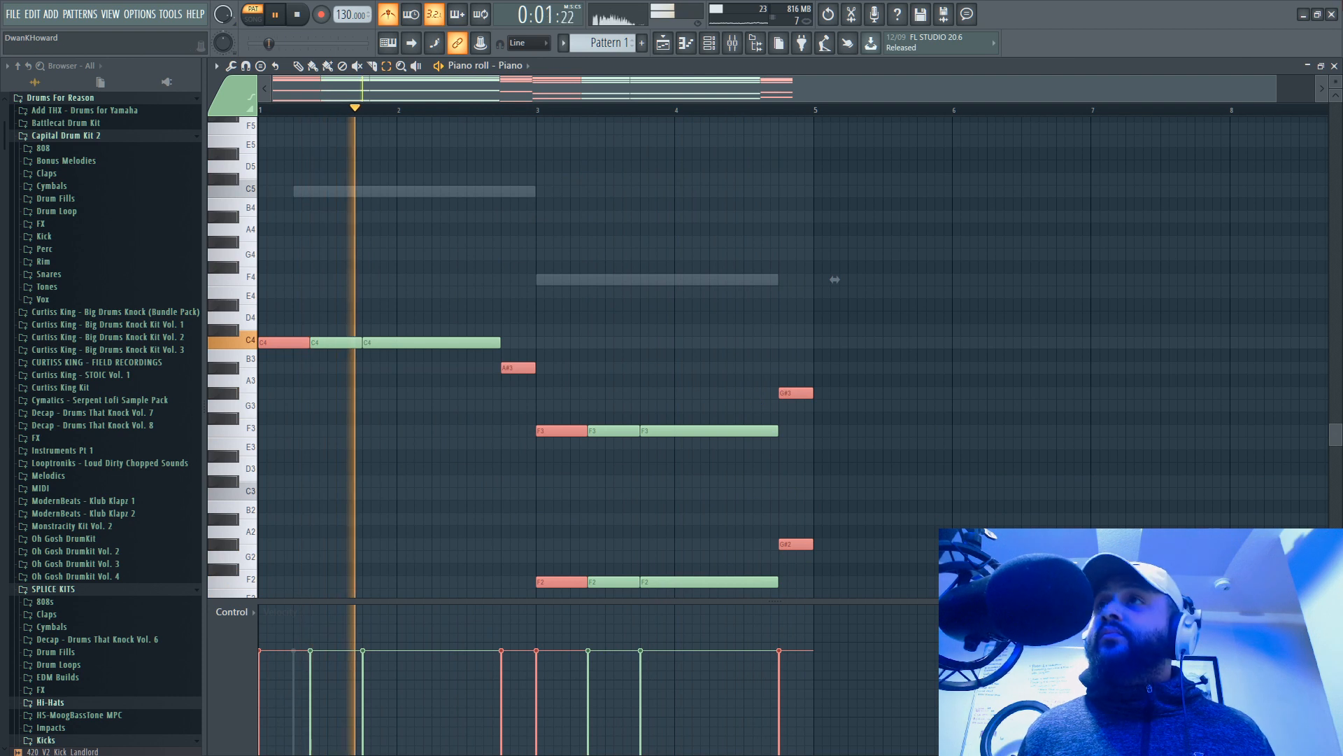
pyautogui.click(1334, 66)
# Step: Add another Kontakt channel and load the Olympus Elements Marcato Ensemble instrument from the Olympus Elements library
pyautogui.click(522, 408)
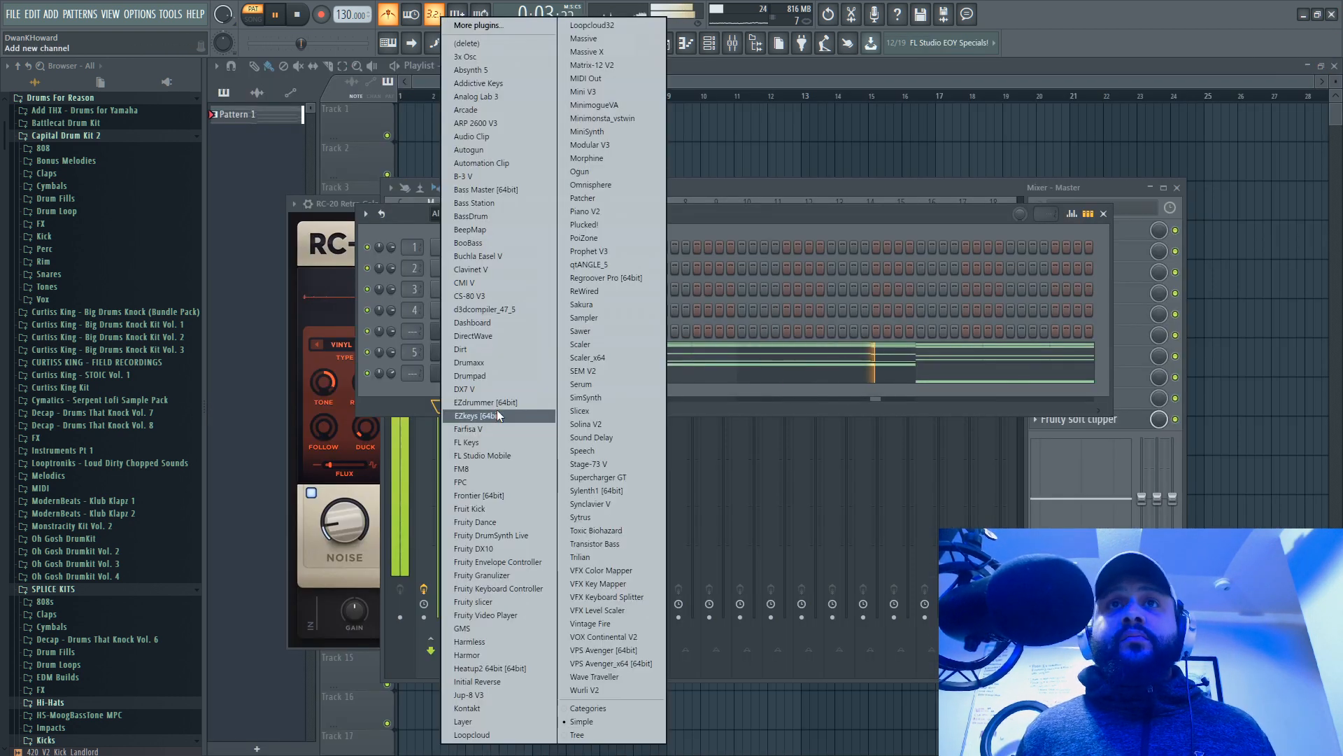
pyautogui.click(495, 706)
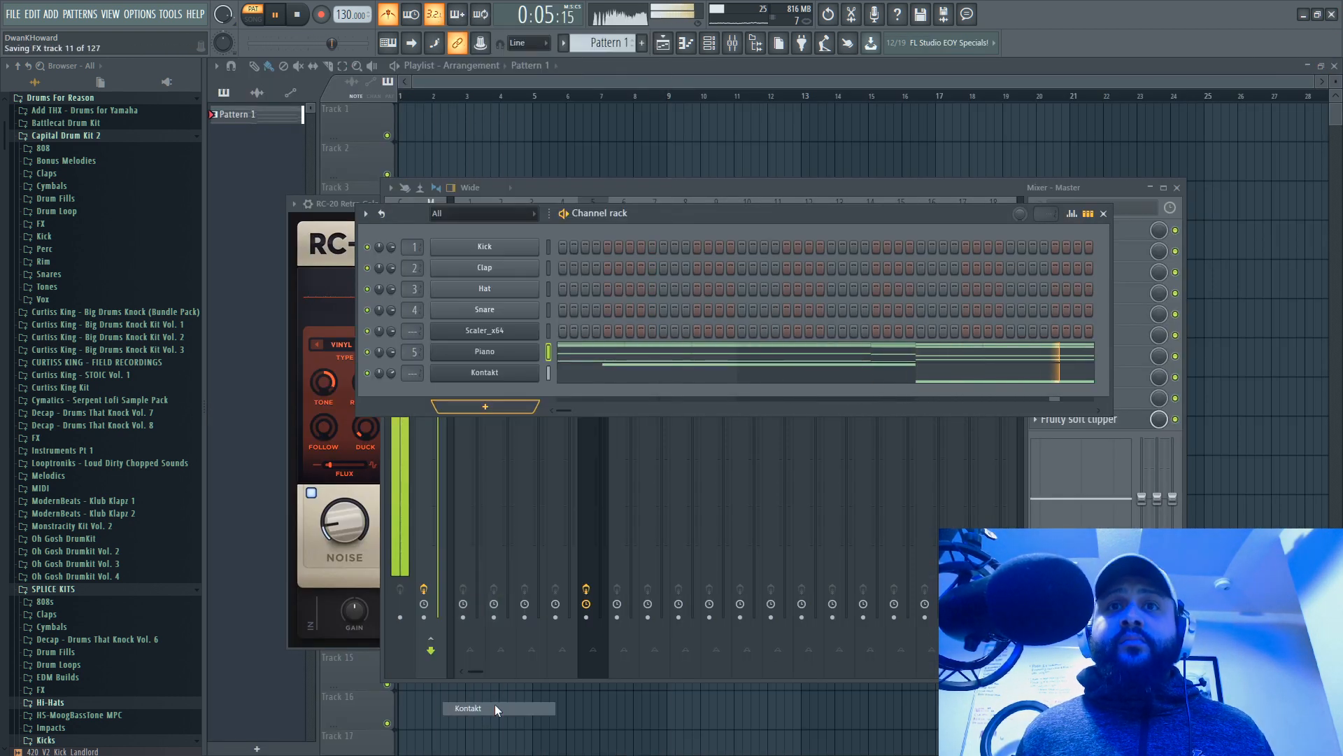
pyautogui.scroll(-3, 393, 443)
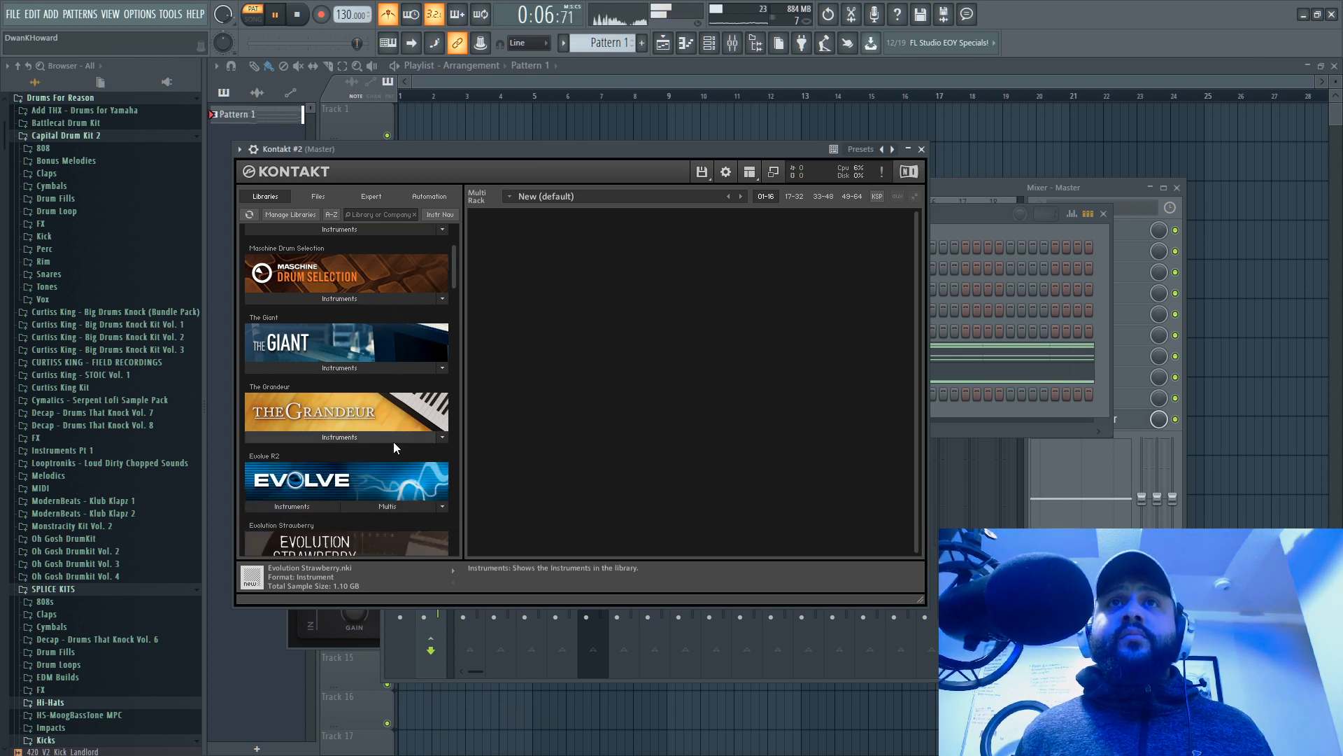
pyautogui.moveTo(455, 287); pyautogui.dragTo(470, 529)
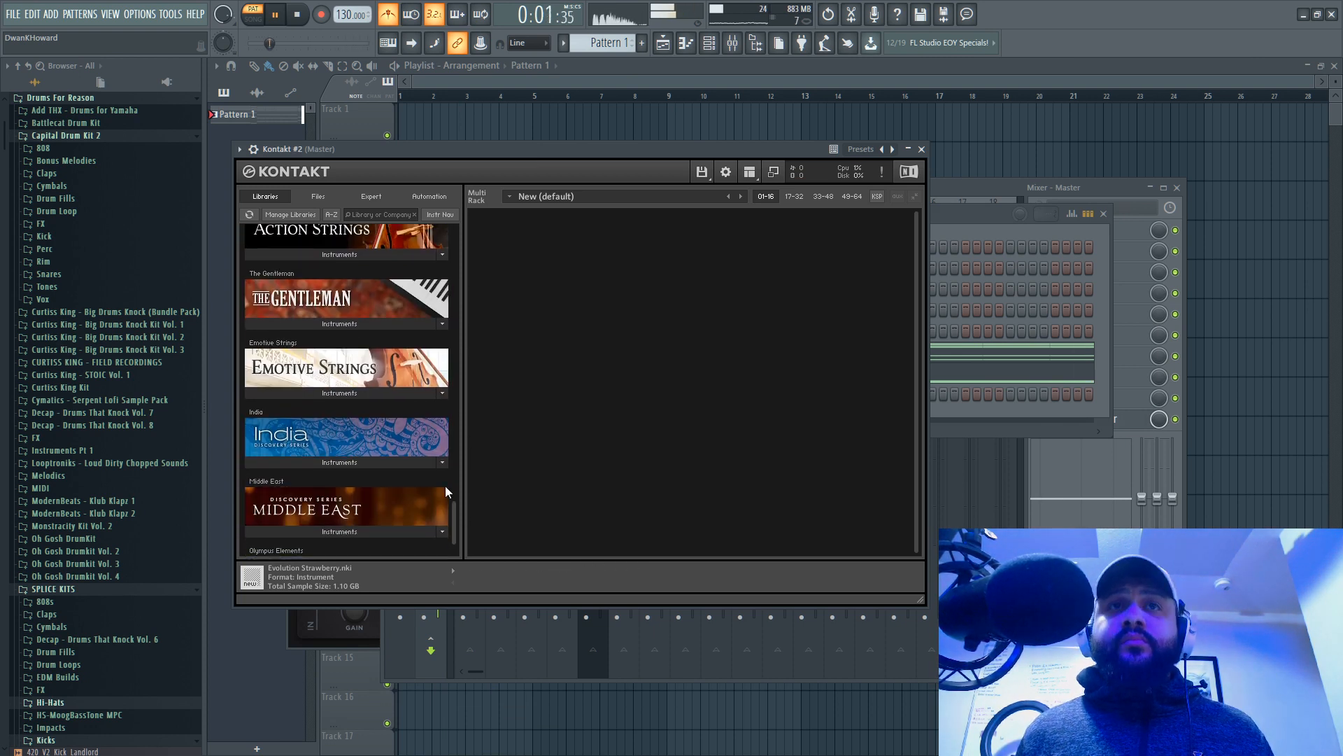
pyautogui.click(324, 547)
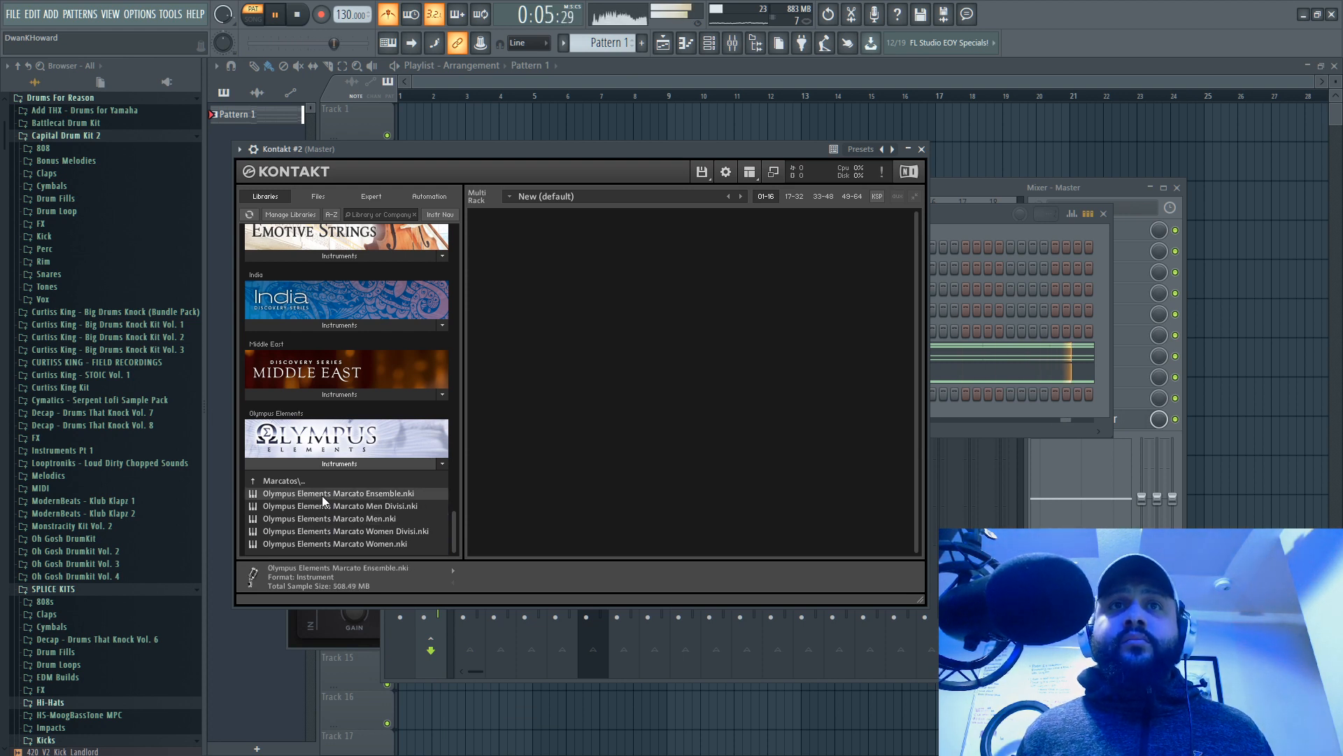
pyautogui.moveTo(560, 384); pyautogui.dragTo(560, 385)
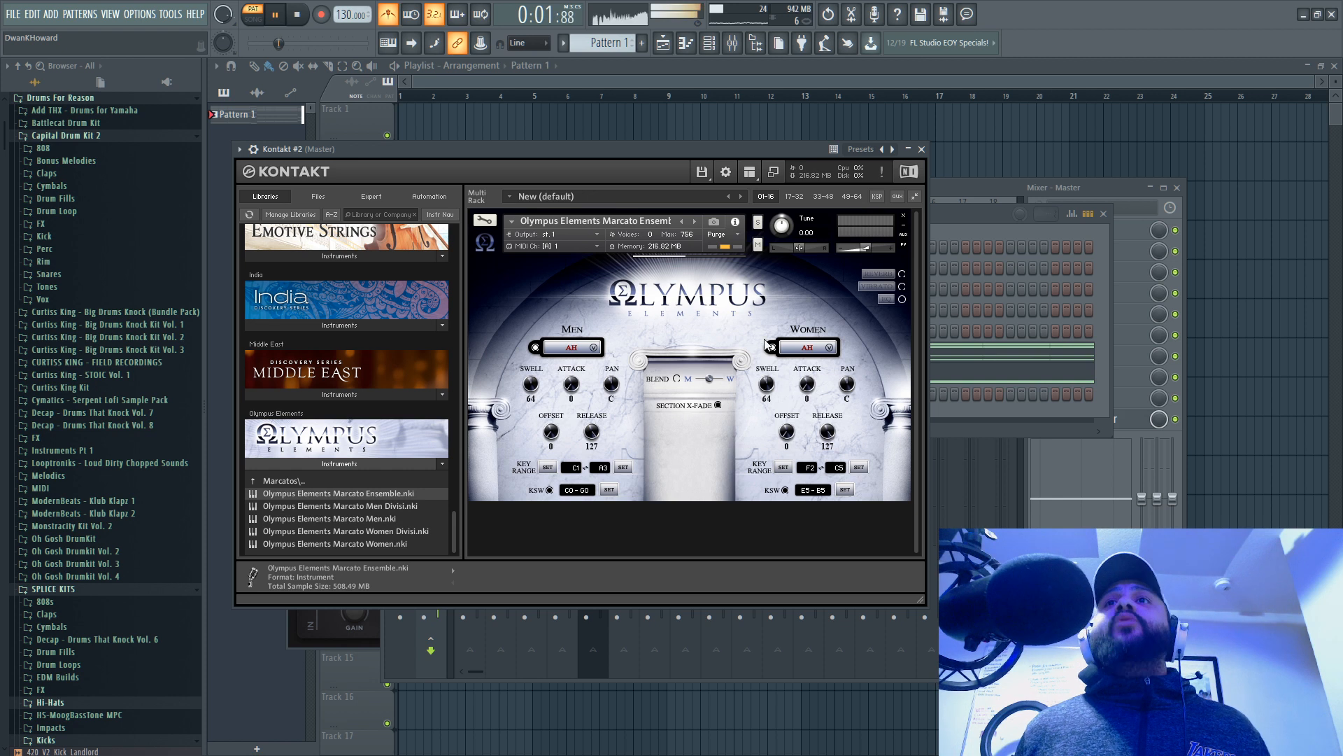
# Step: Close the instrument, open the Kontakt #2 channel's piano roll and paste the copied piano chord notes into it
pyautogui.click(922, 149)
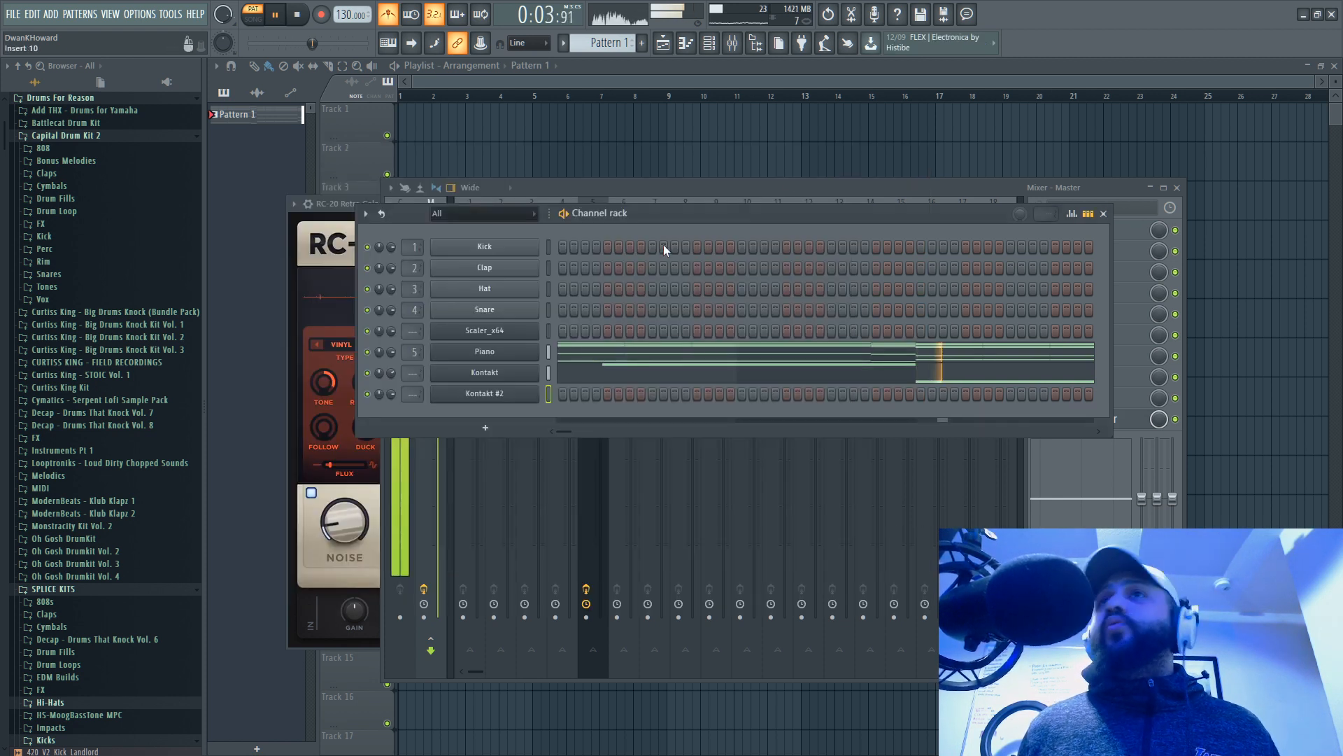
pyautogui.rightClick(548, 393)
pyautogui.click(560, 394)
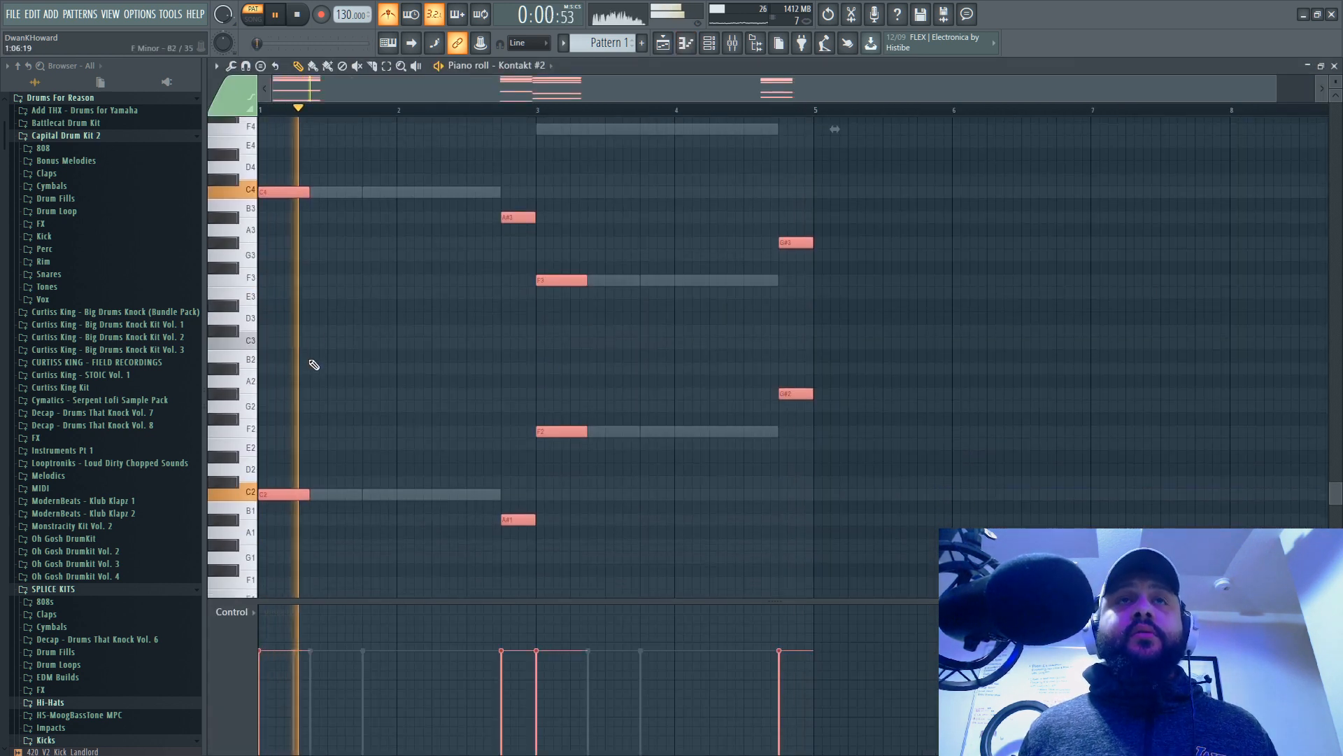
pyautogui.scroll(8, 311, 361)
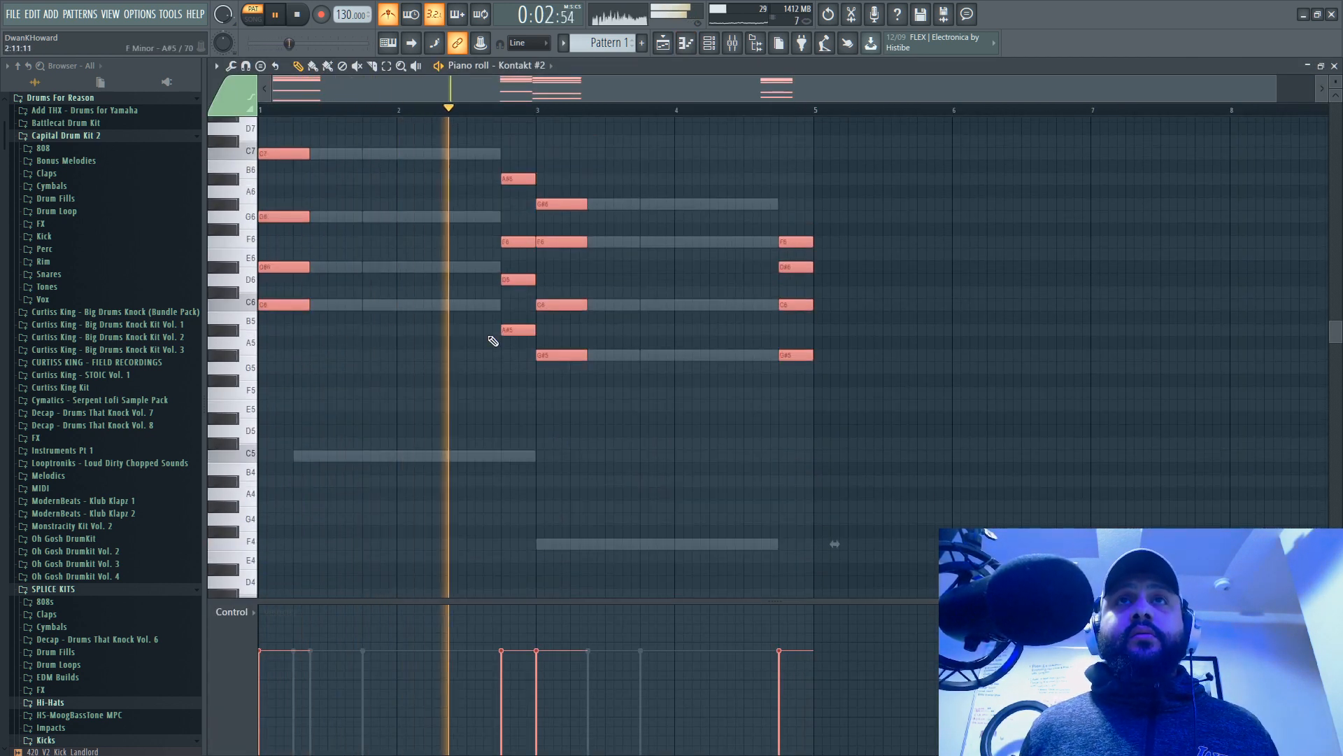
pyautogui.scroll(-8, 455, 234)
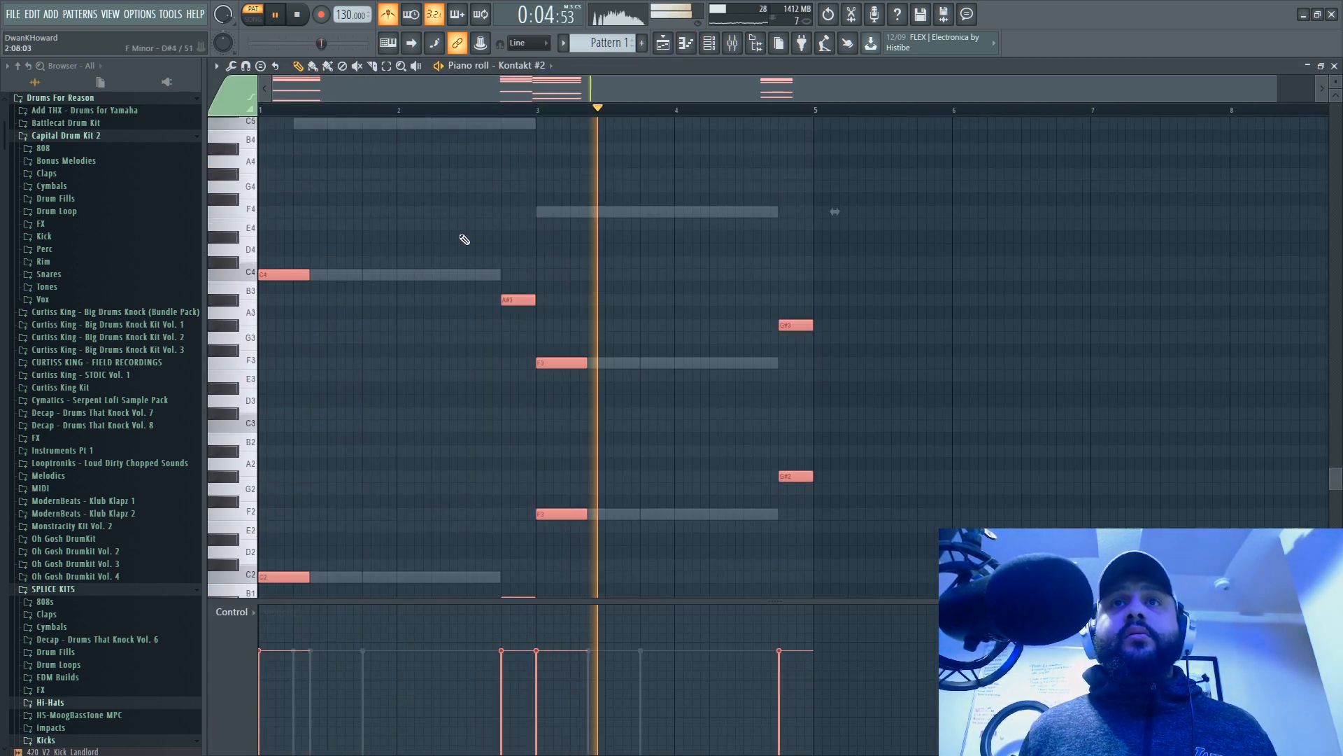
pyautogui.scroll(-6, 447, 348)
pyautogui.scroll(10, 445, 349)
pyautogui.scroll(-6, 442, 347)
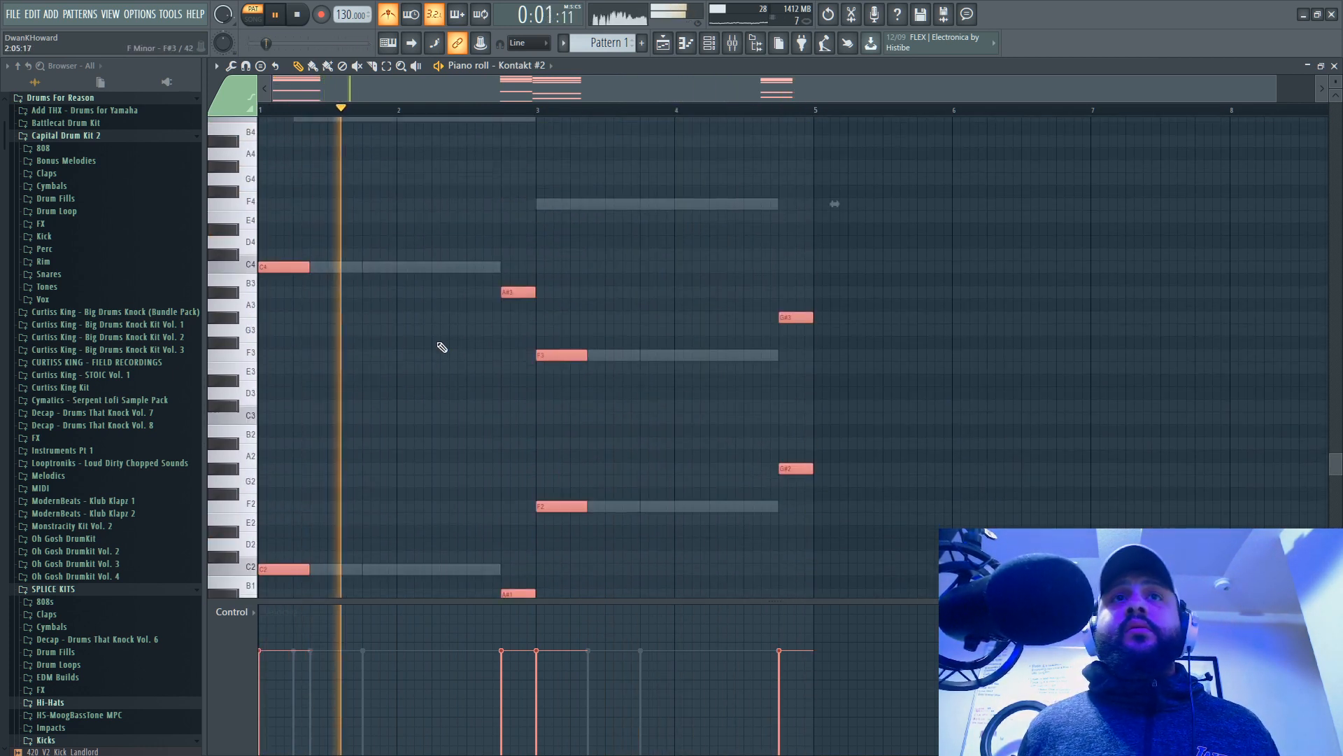
# Step: Delete the lowest bass notes C2, A#1, F2 and G#2 from the choir part and close the piano roll
pyautogui.press('space')
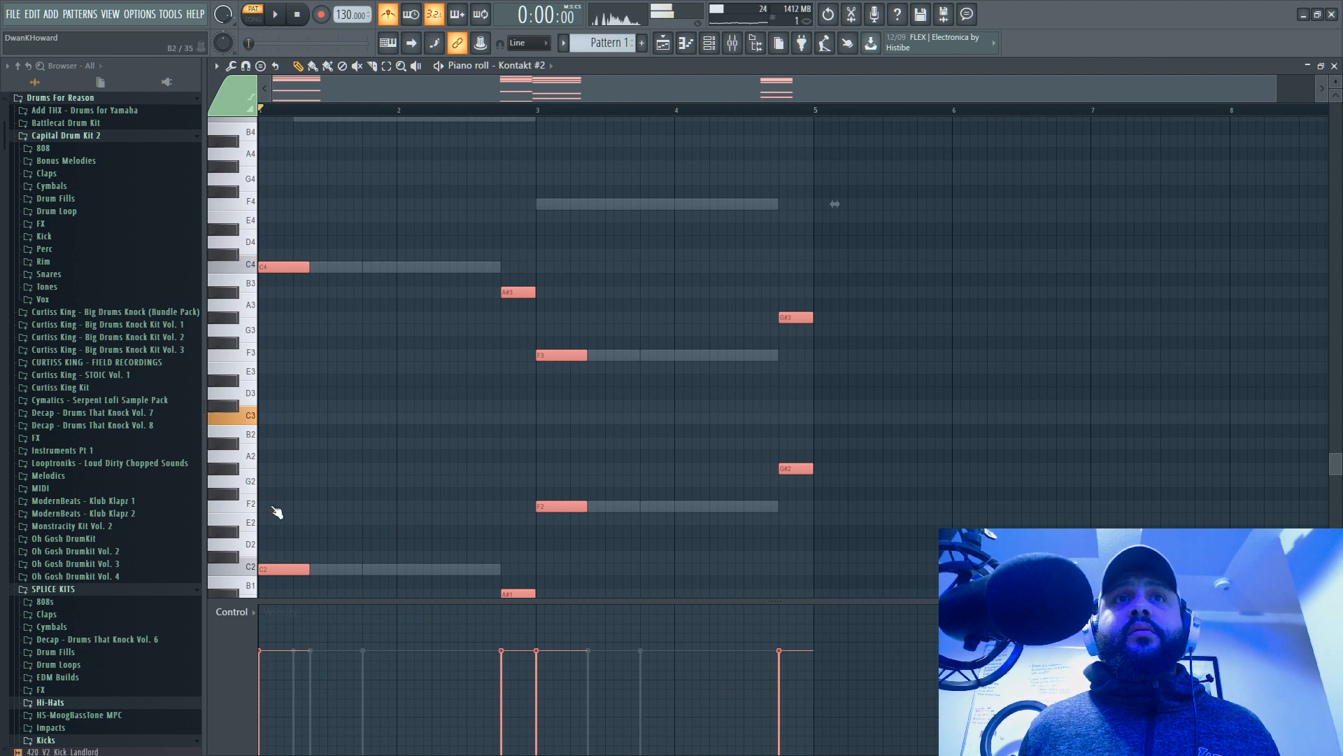
pyautogui.scroll(-2, 265, 528)
pyautogui.rightClick(521, 542)
pyautogui.rightClick(567, 454)
pyautogui.rightClick(794, 419)
pyautogui.press('space')
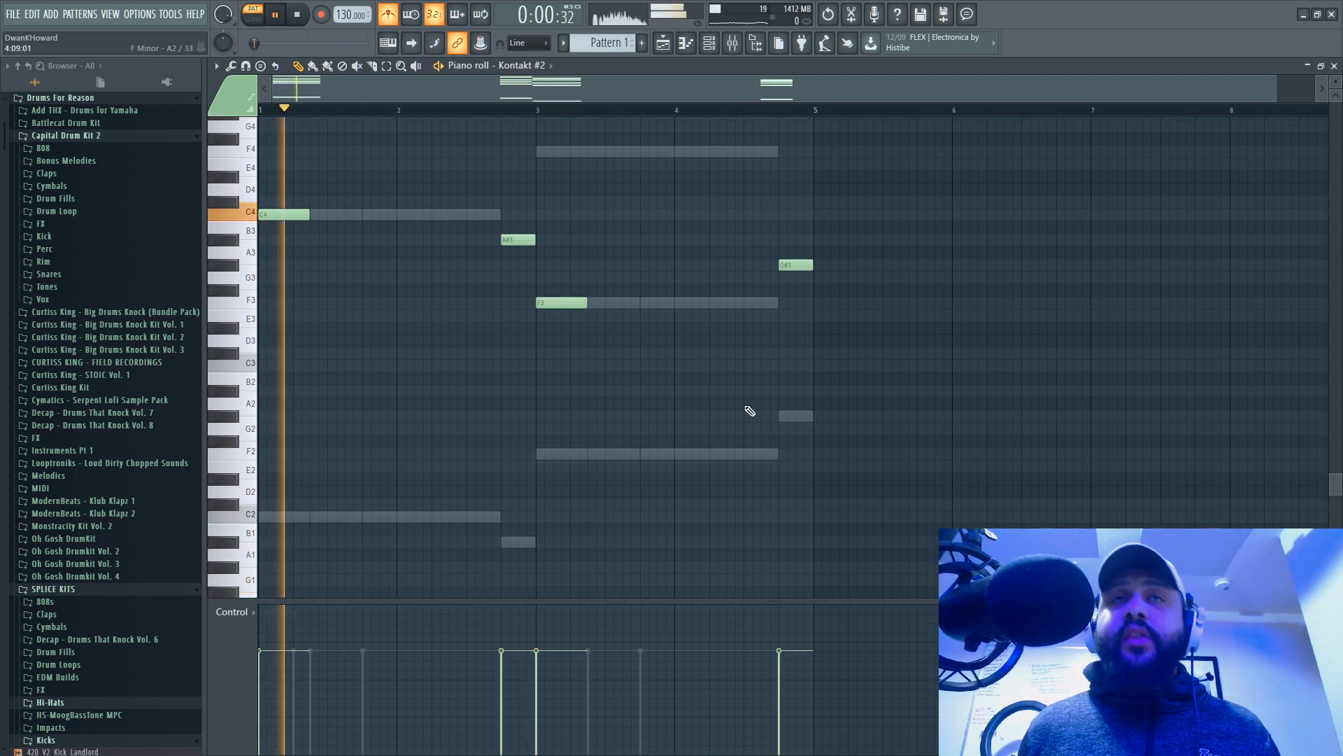
pyautogui.click(1336, 66)
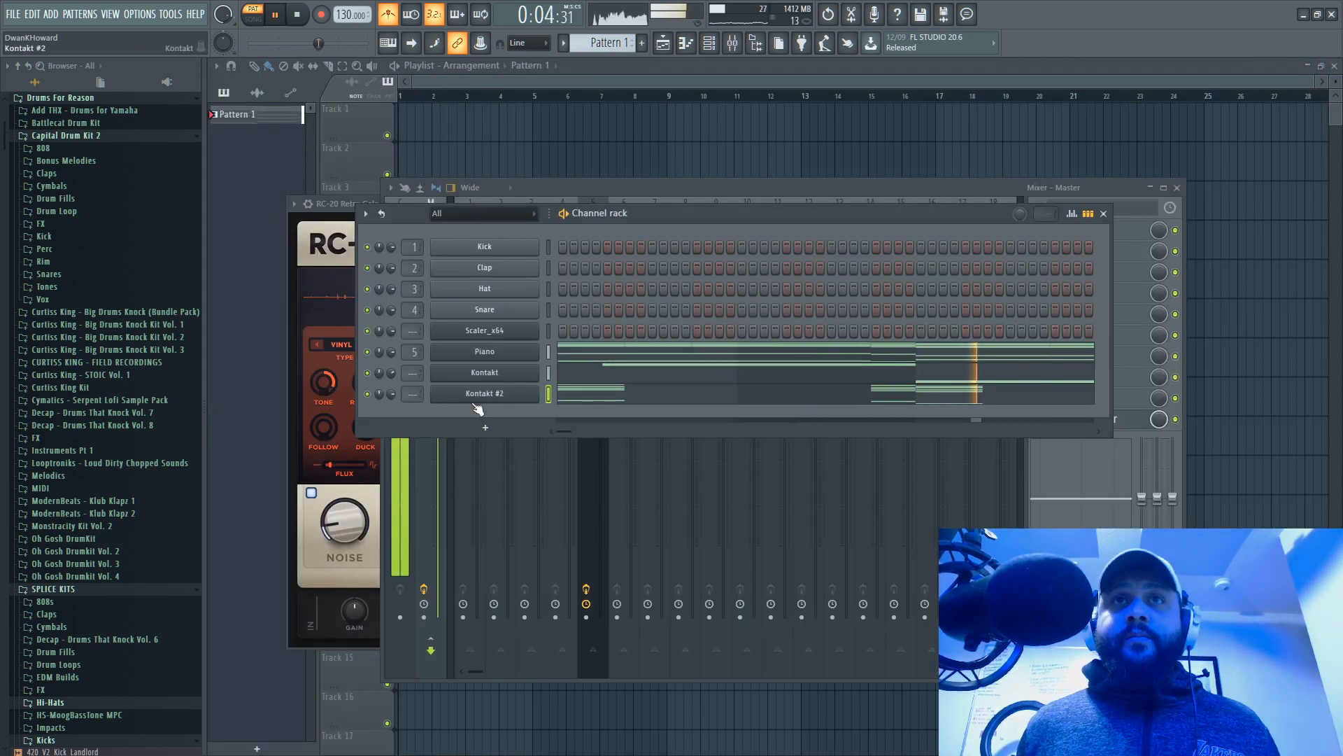
# Step: Open the Kontakt #2 instrument and set the Women section's syllable to Mm
pyautogui.click(511, 401)
pyautogui.press('space')
pyautogui.click(815, 348)
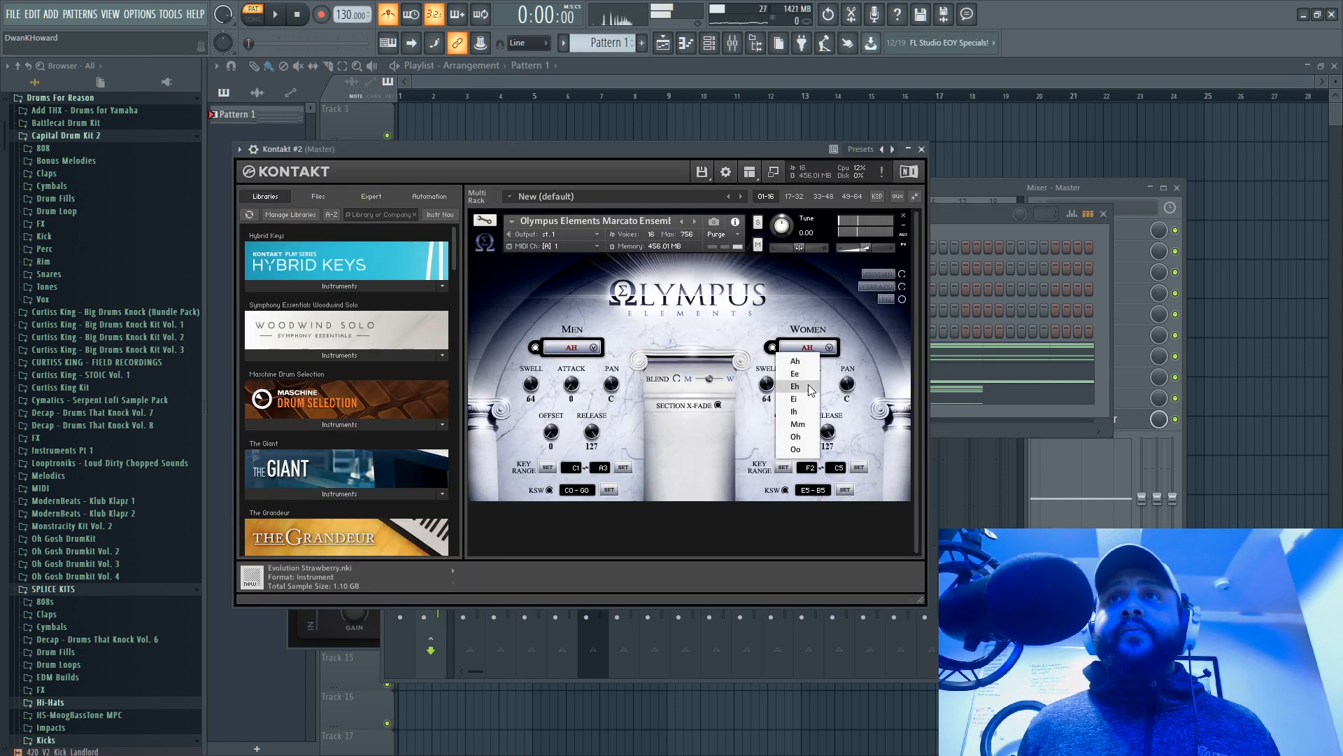
pyautogui.click(806, 424)
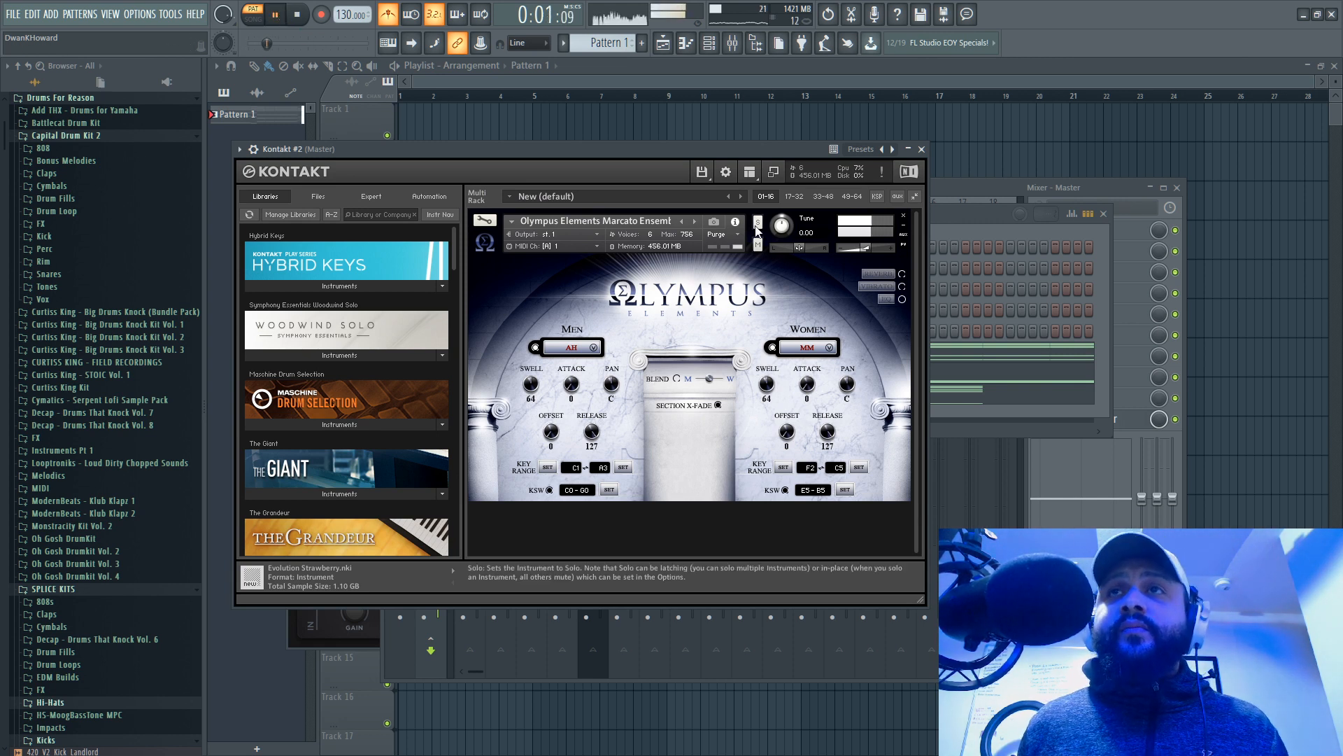
# Step: Set the Men section's syllable to Mm and the Women section's to Ah, and close the instrument
pyautogui.click(573, 347)
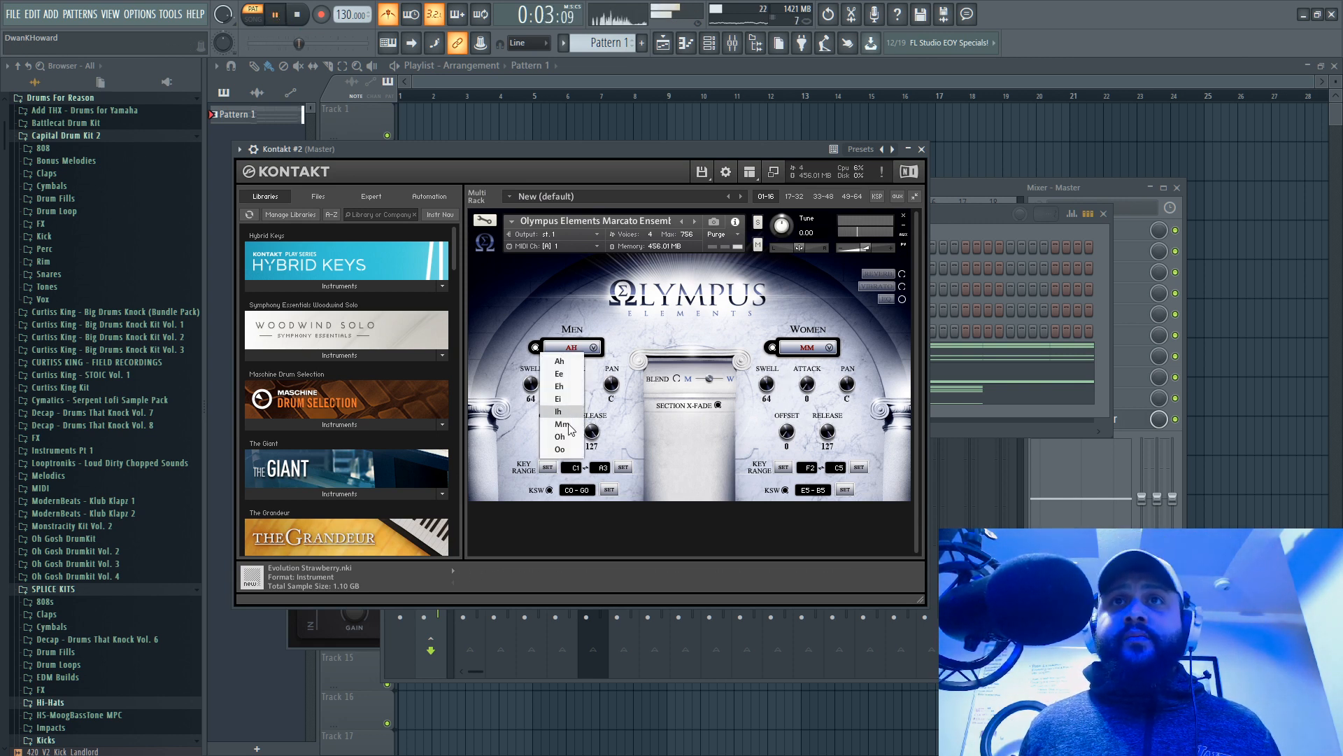
pyautogui.click(561, 424)
pyautogui.click(806, 348)
pyautogui.click(795, 361)
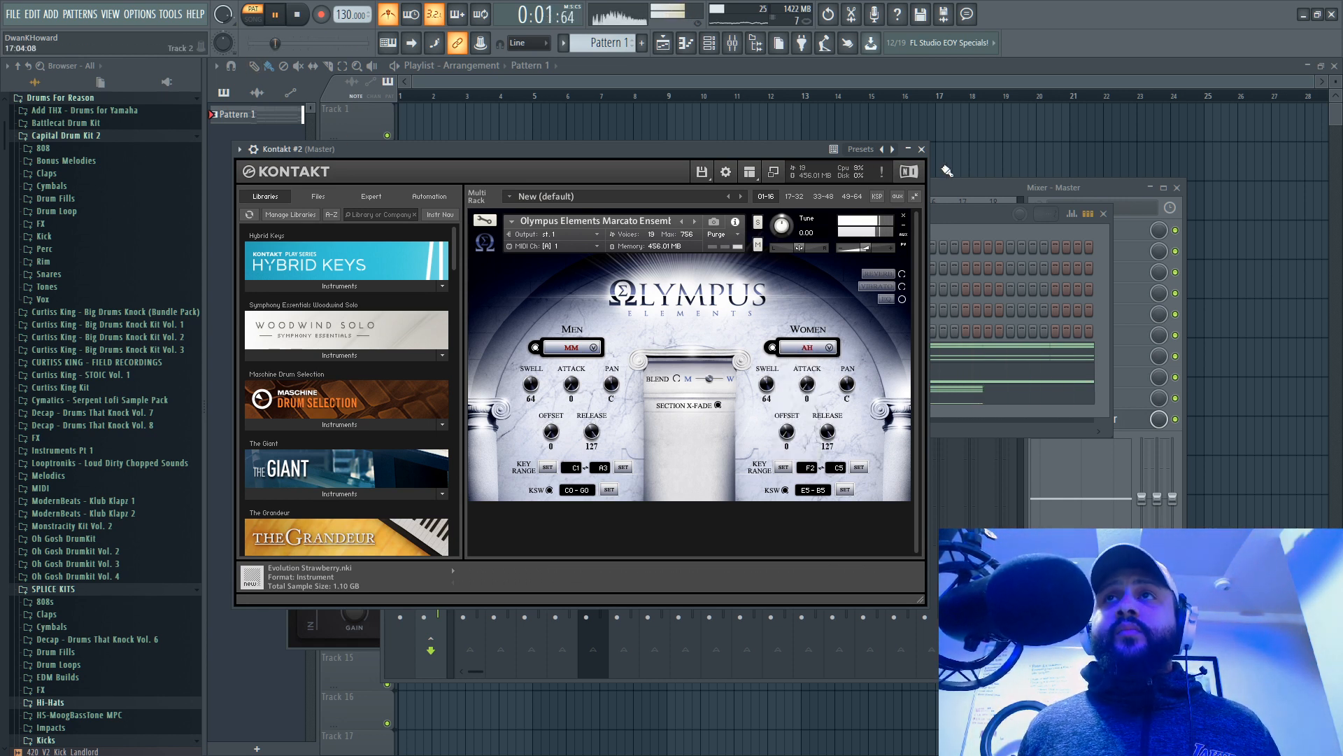
pyautogui.click(922, 149)
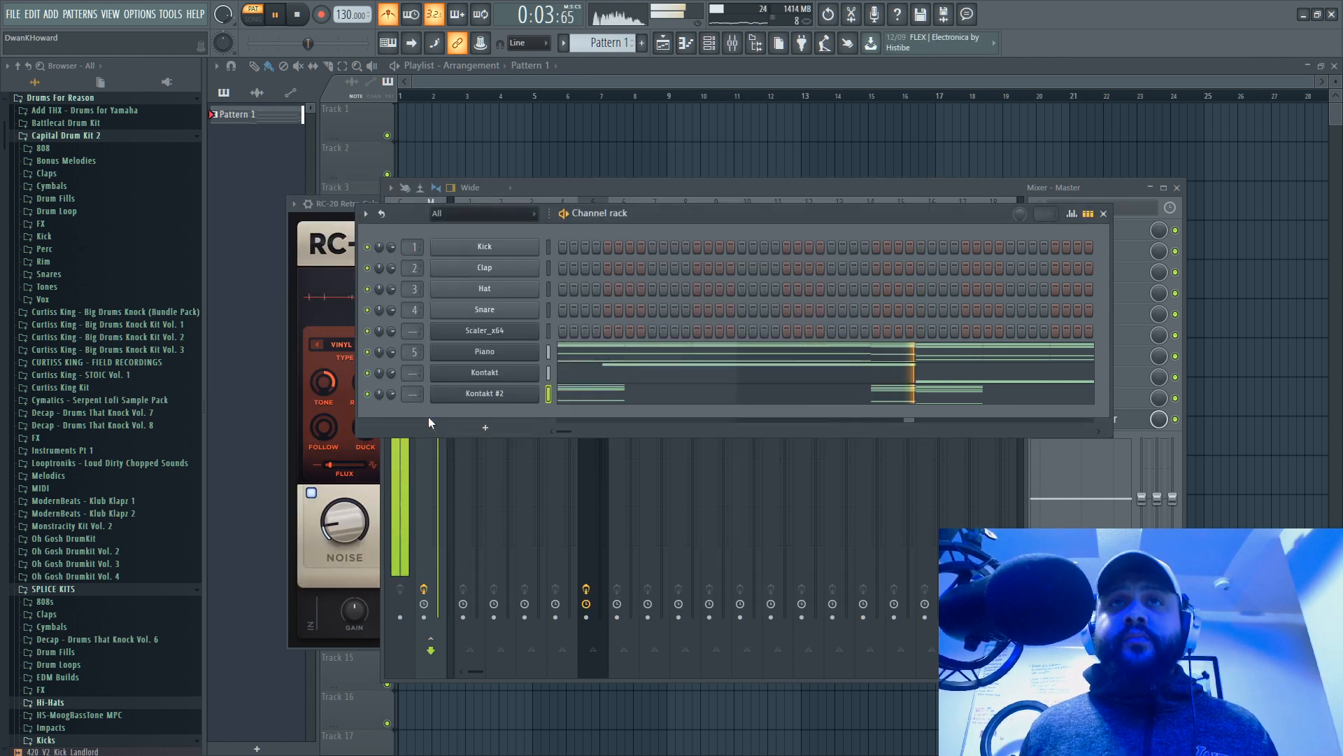
pyautogui.click(738, 47)
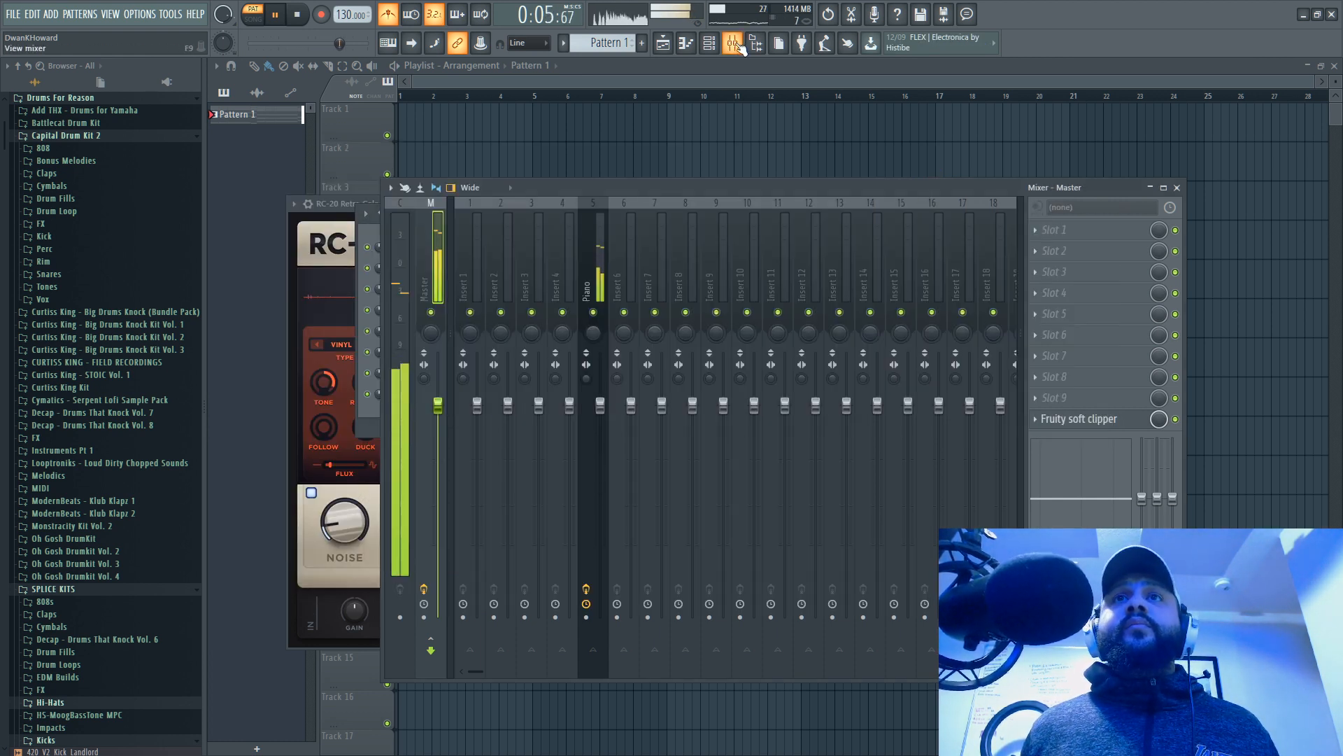
pyautogui.click(738, 47)
pyautogui.press('space')
pyautogui.click(501, 394)
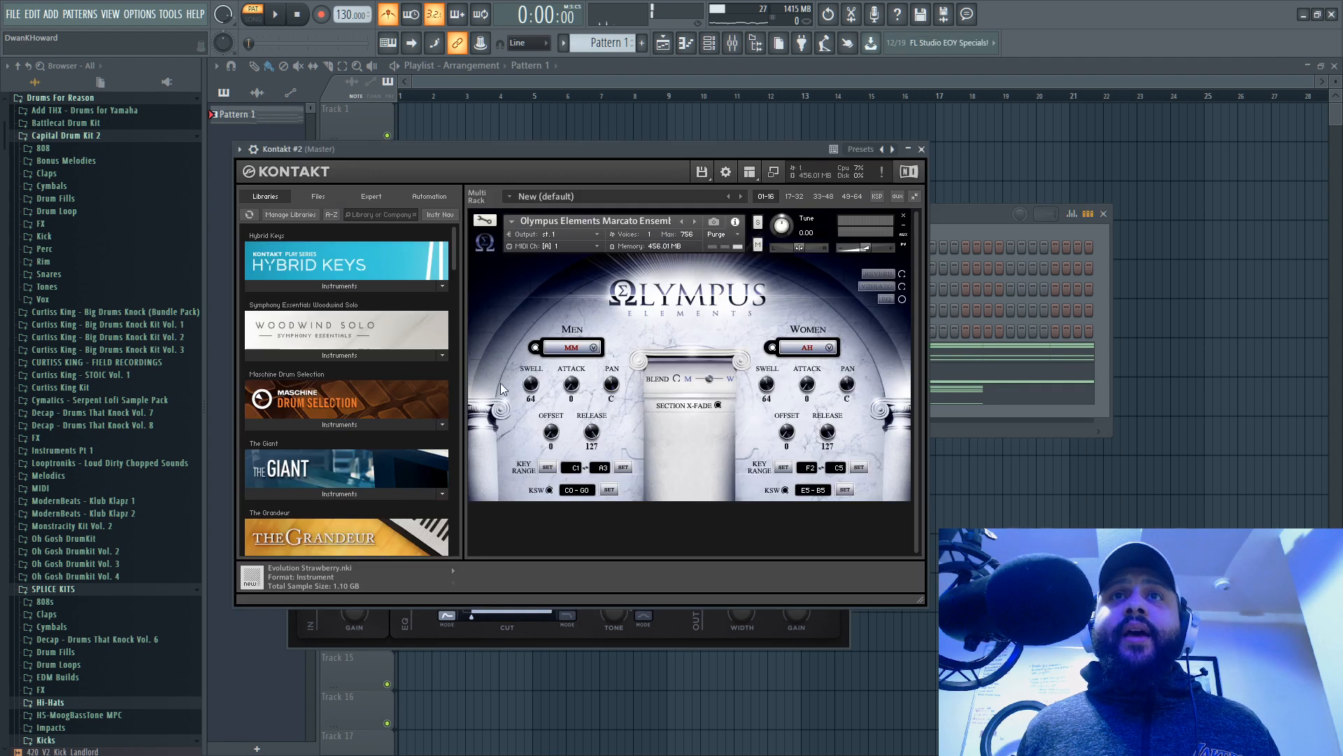
pyautogui.click(984, 220)
# Step: Rename the Kontakt #2 channel to Choir and start playback
pyautogui.rightClick(536, 400)
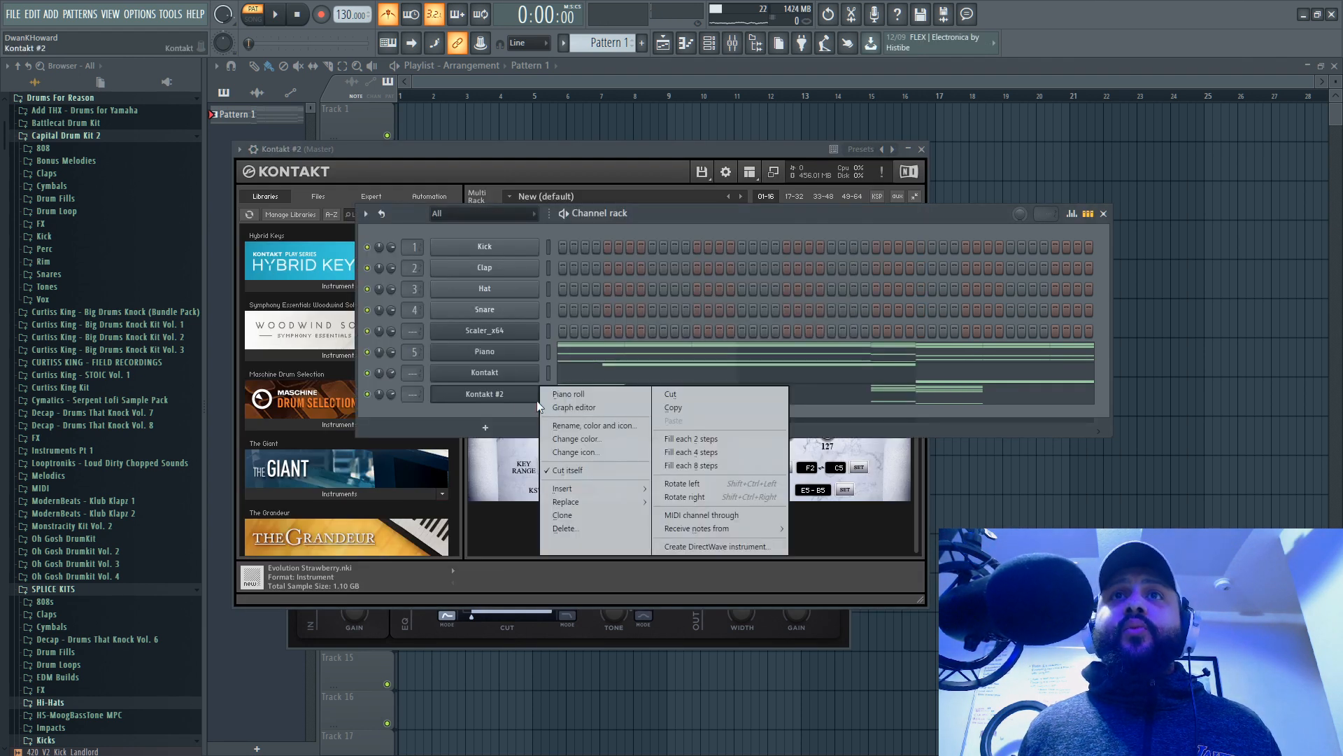
pyautogui.click(571, 423)
pyautogui.write('Choi')
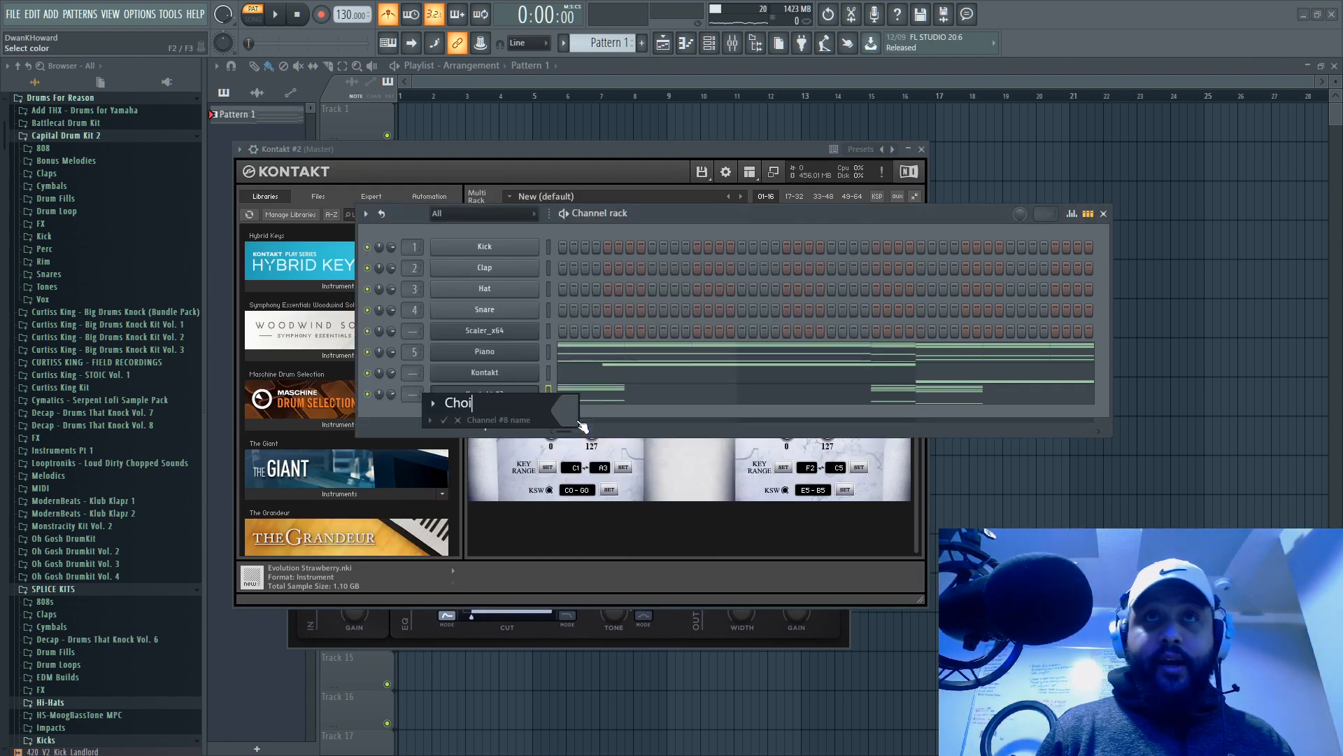
pyautogui.write('r')
pyautogui.press('Return')
pyautogui.press('space')
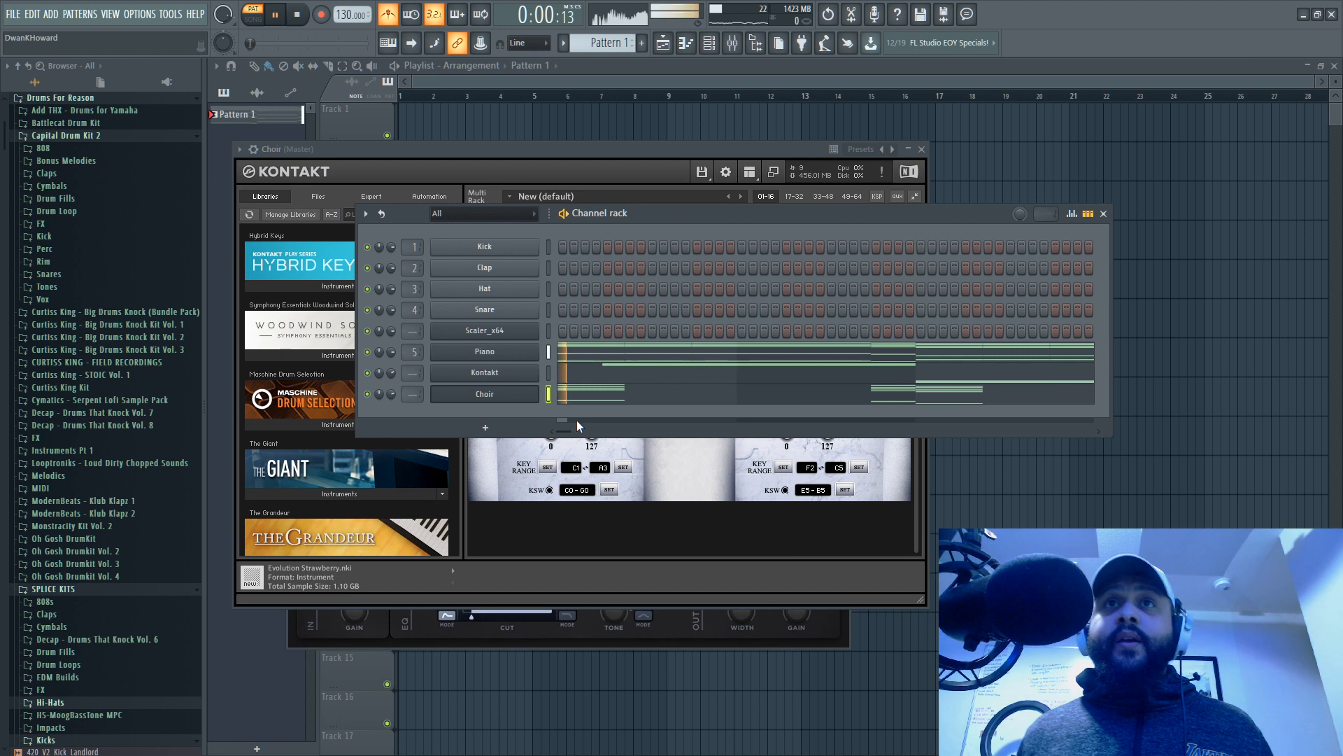
# Step: Open the Choir instrument, enable its reverb with the size at 101.9%, and select the Cath C space
pyautogui.click(455, 403)
pyautogui.click(489, 395)
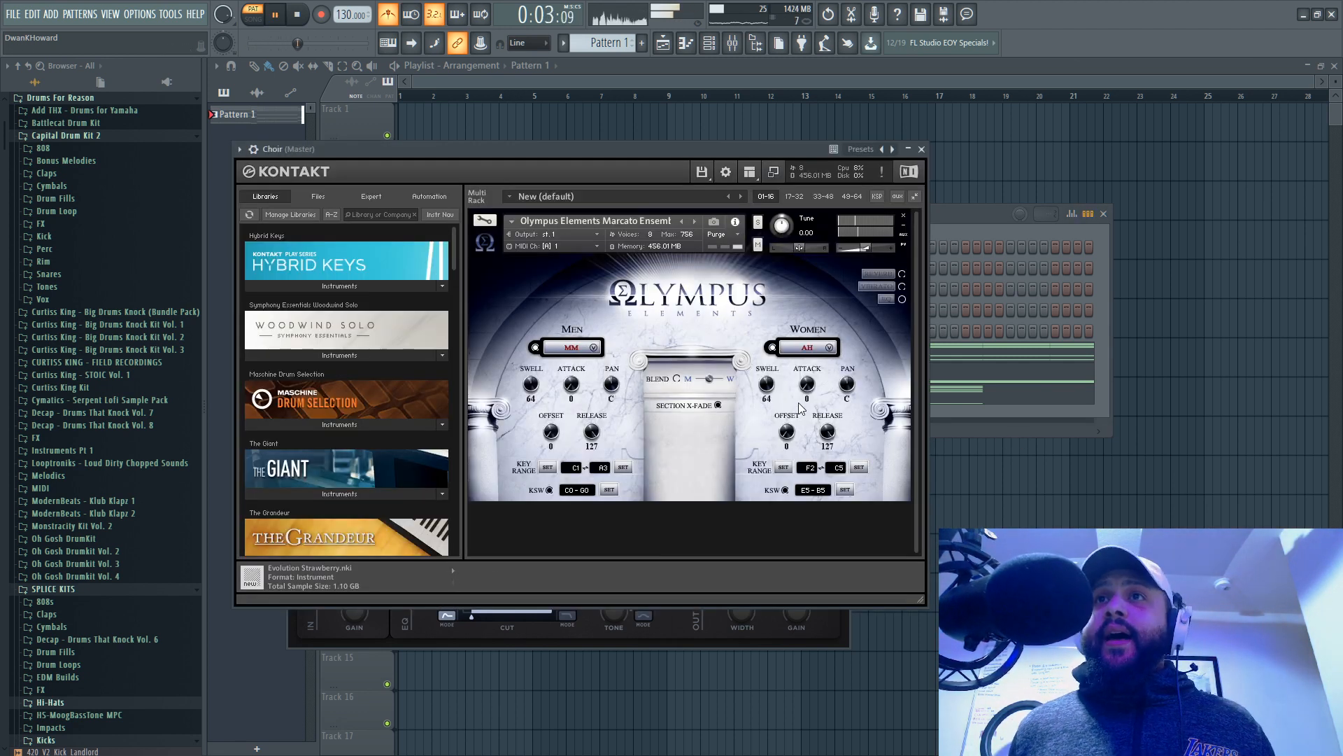
pyautogui.click(902, 274)
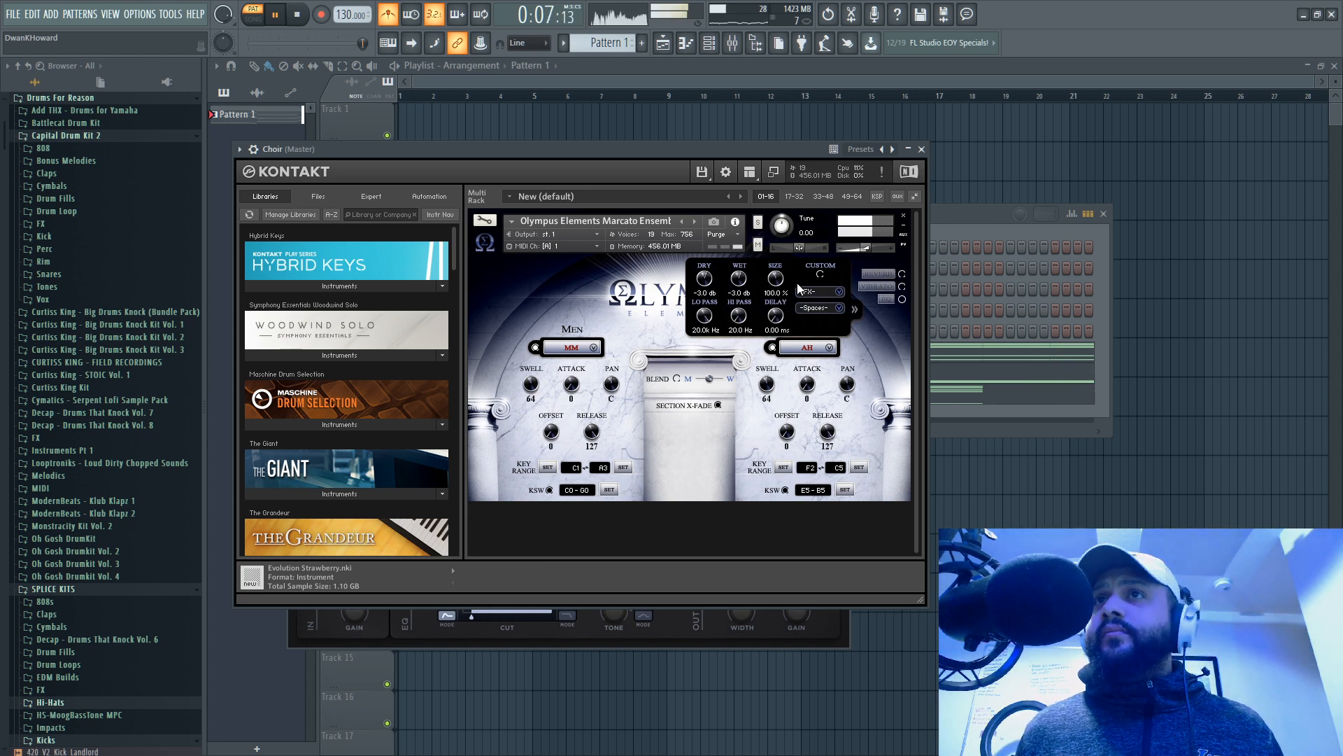
pyautogui.click(893, 275)
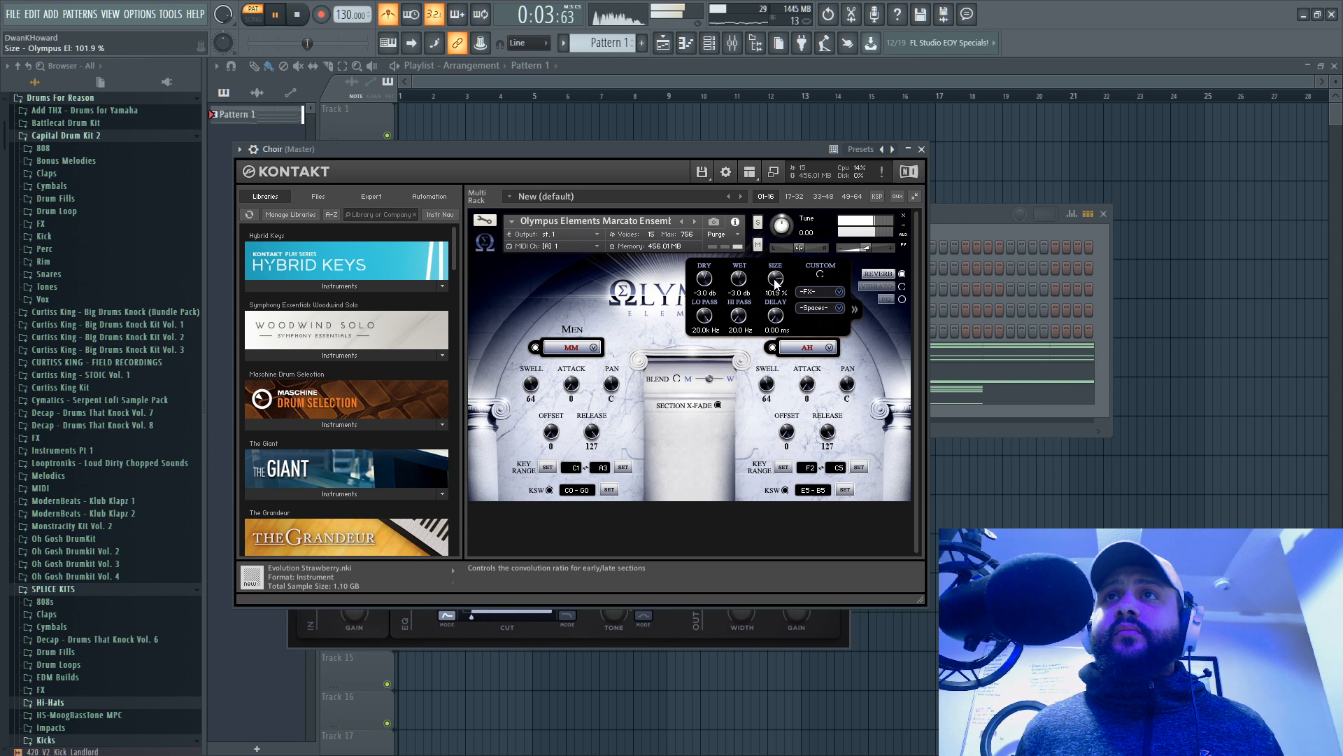
pyautogui.click(812, 291)
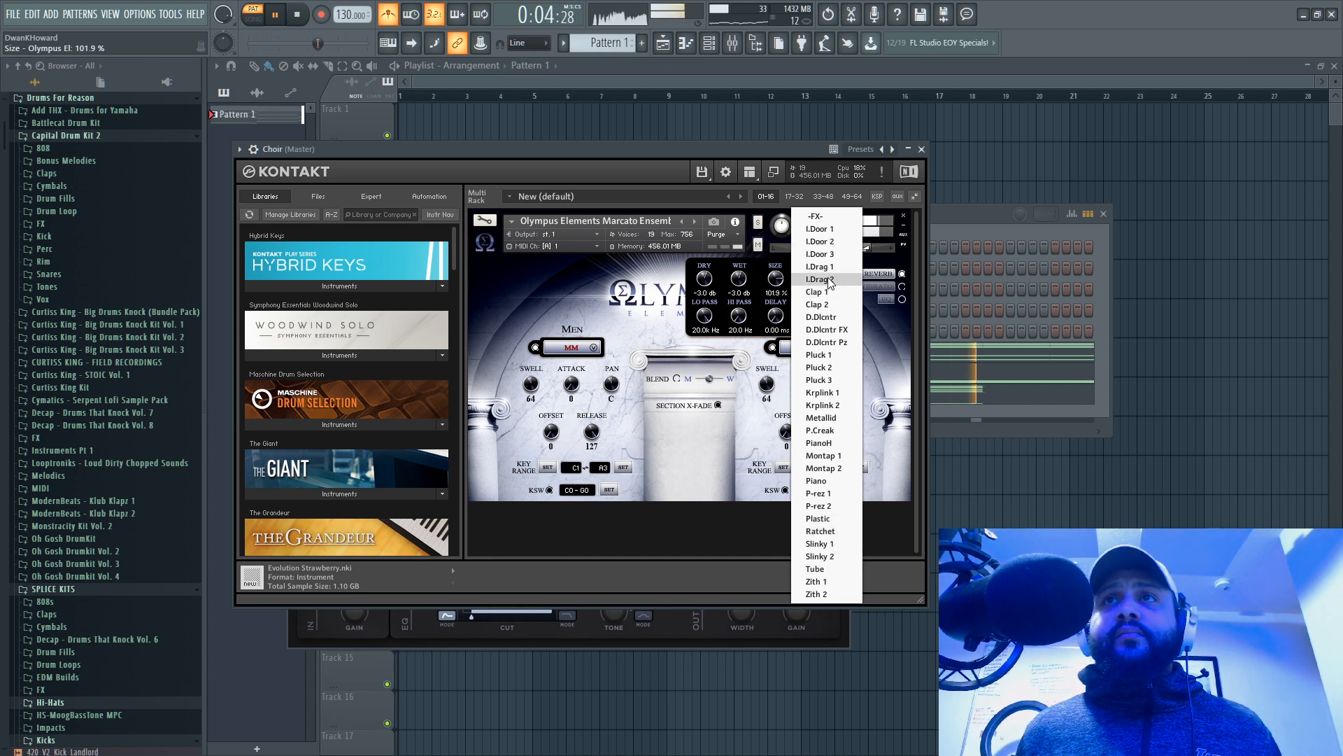
pyautogui.click(832, 255)
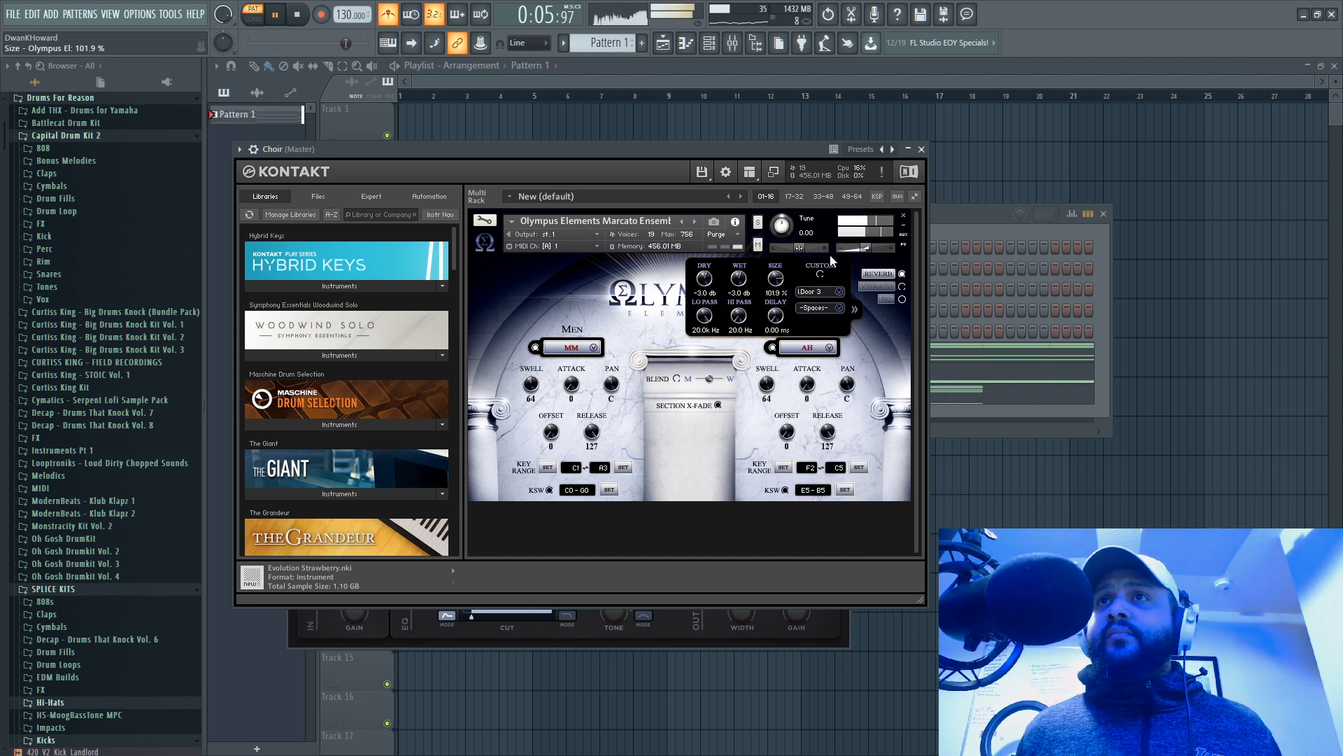
pyautogui.click(838, 308)
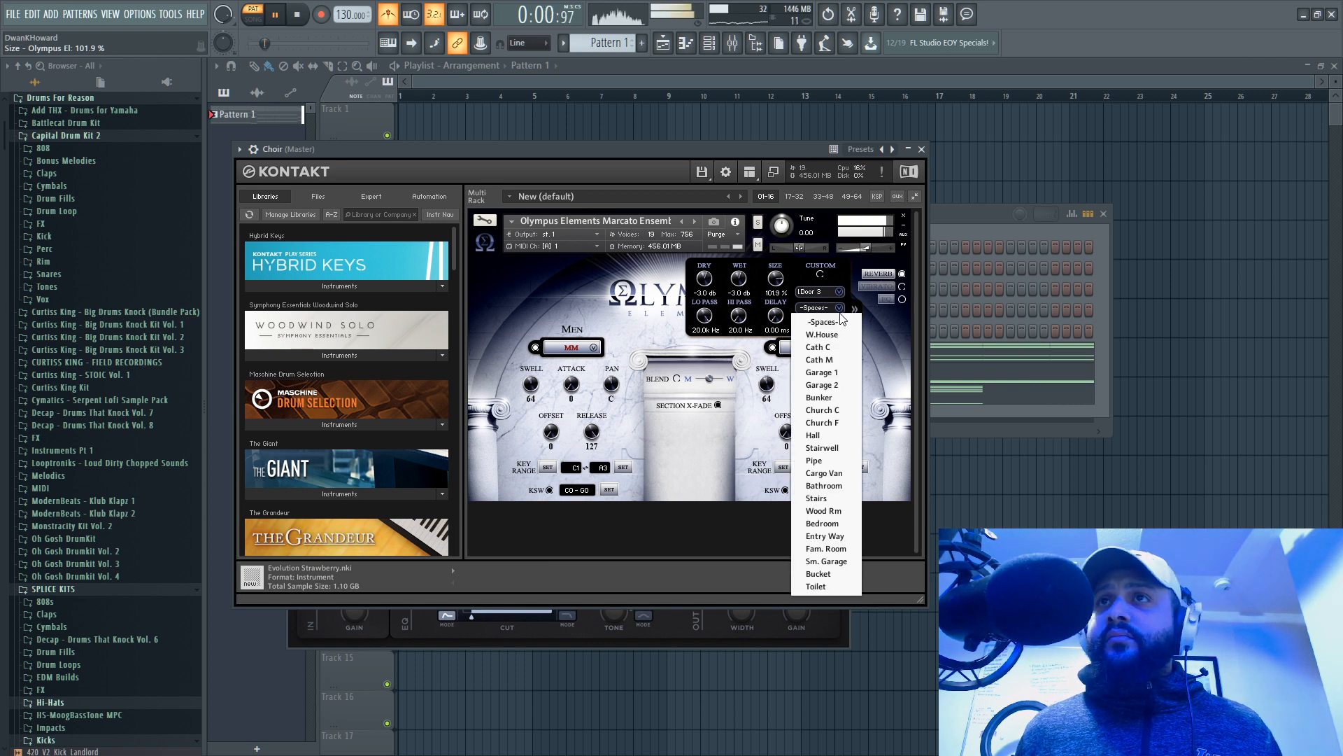
pyautogui.click(839, 347)
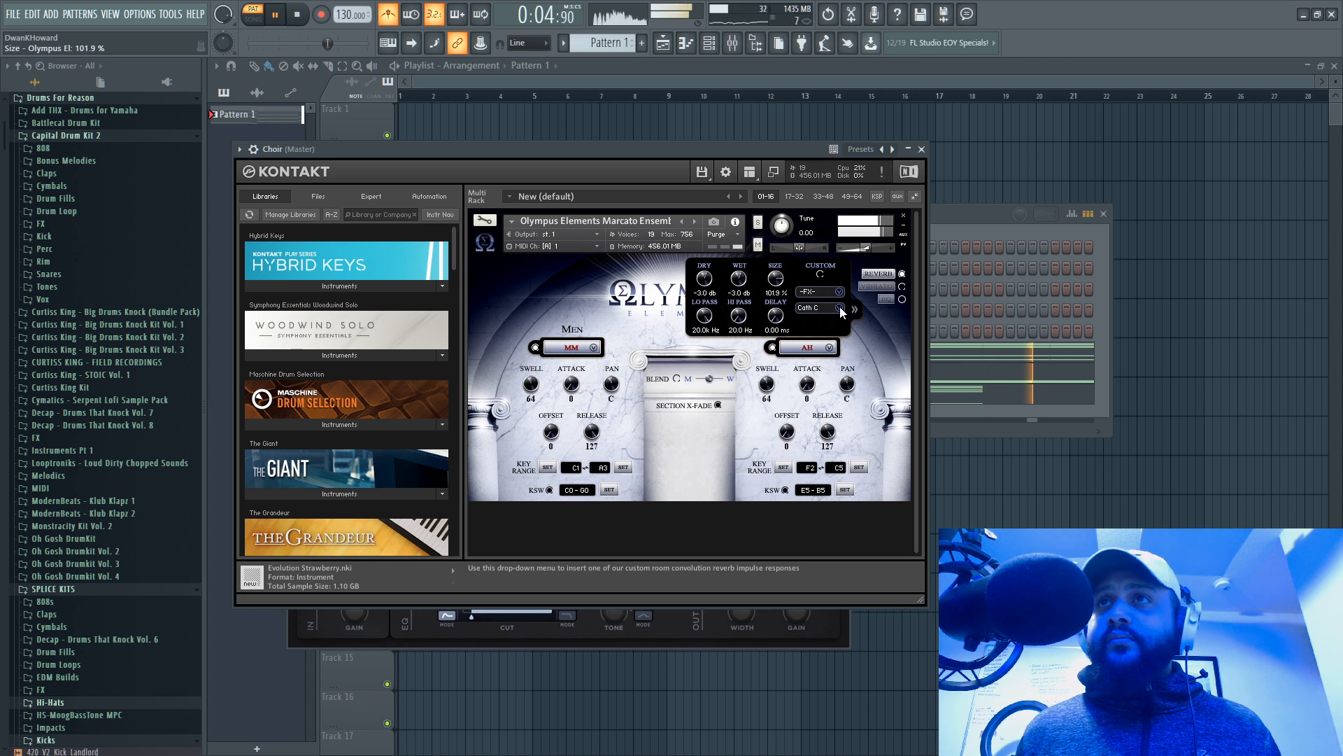
# Step: Enable the choir's vibrato, set its speed to 74, and close the instrument
pyautogui.click(902, 287)
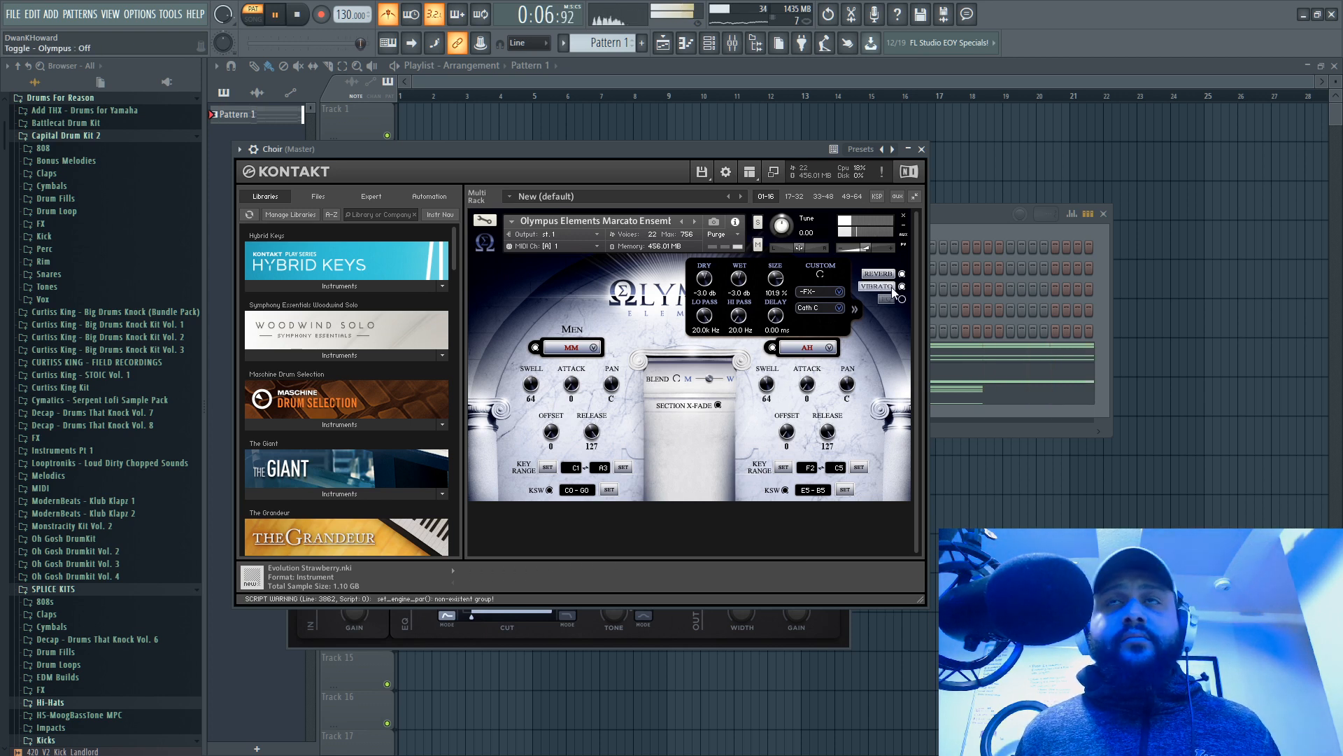
pyautogui.click(868, 287)
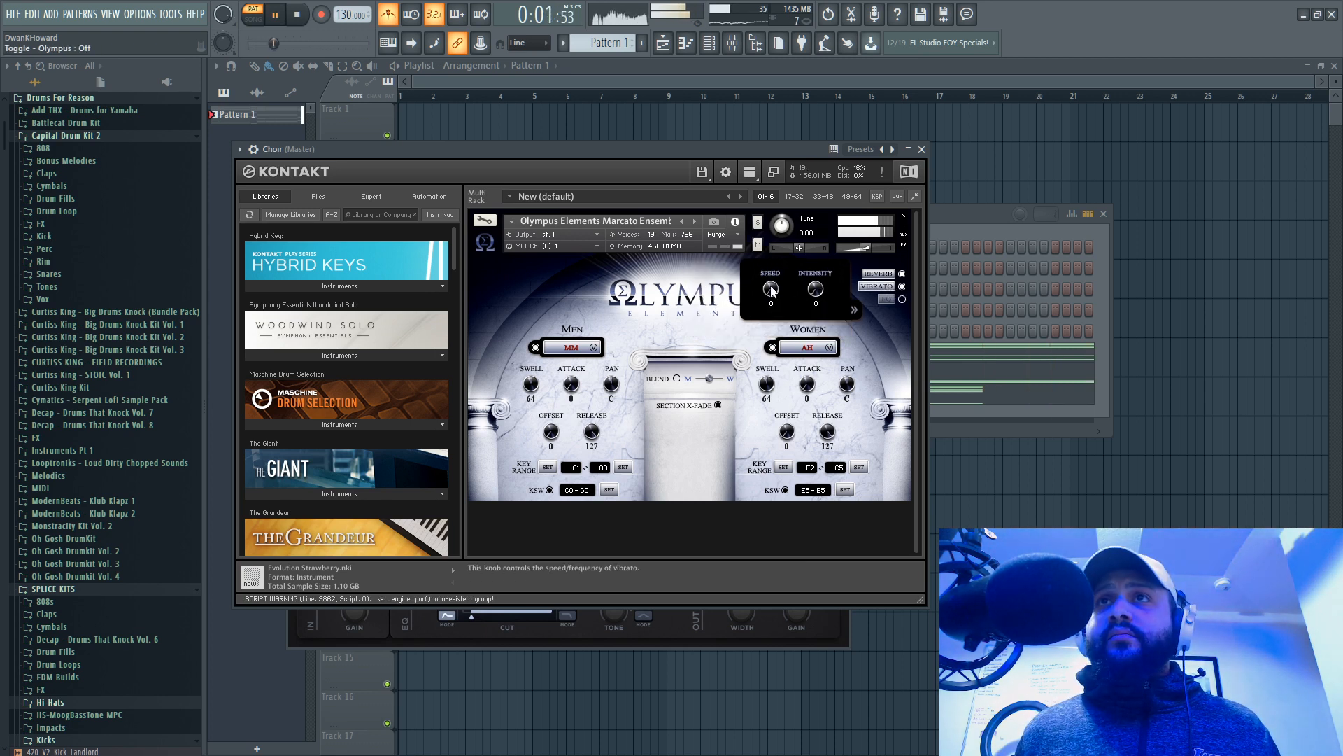
pyautogui.moveTo(772, 251); pyautogui.dragTo(770, 245)
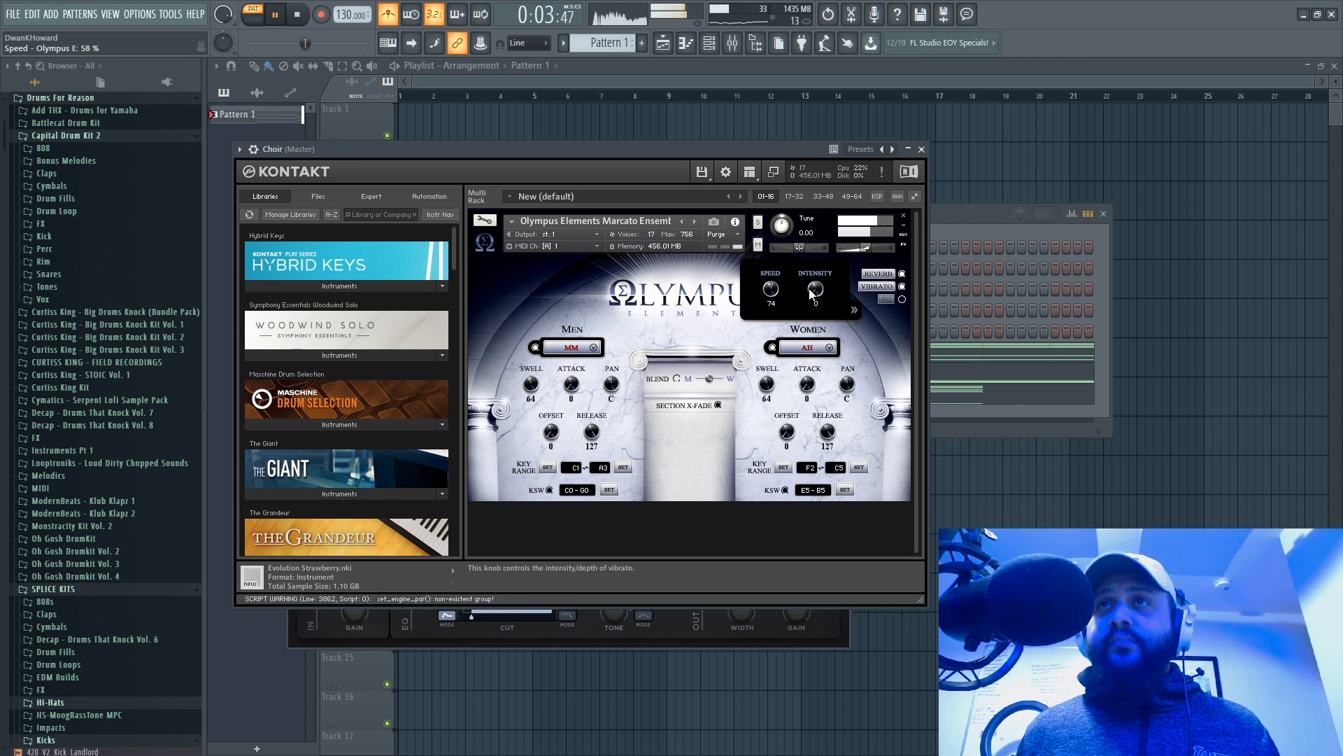
pyautogui.click(921, 149)
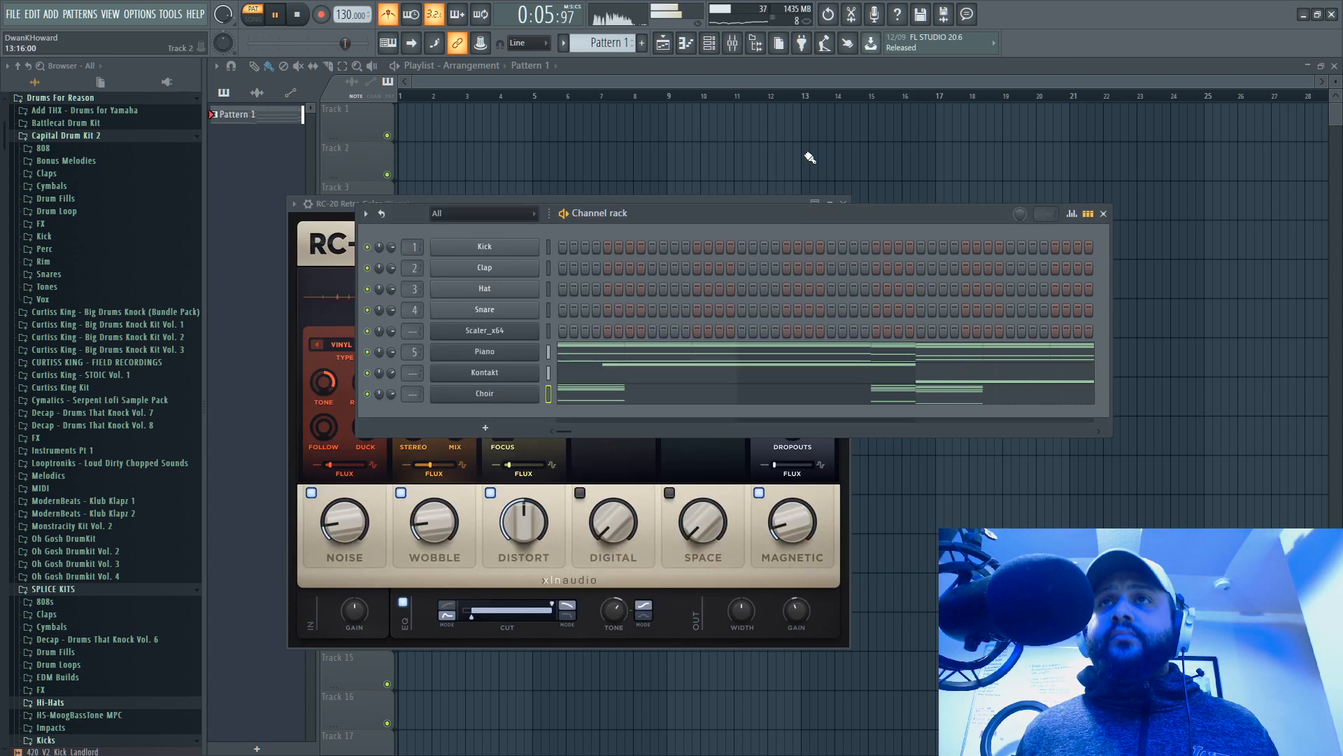
# Step: Route the Choir channel to mixer track 6
pyautogui.click(733, 43)
pyautogui.rightClick(627, 292)
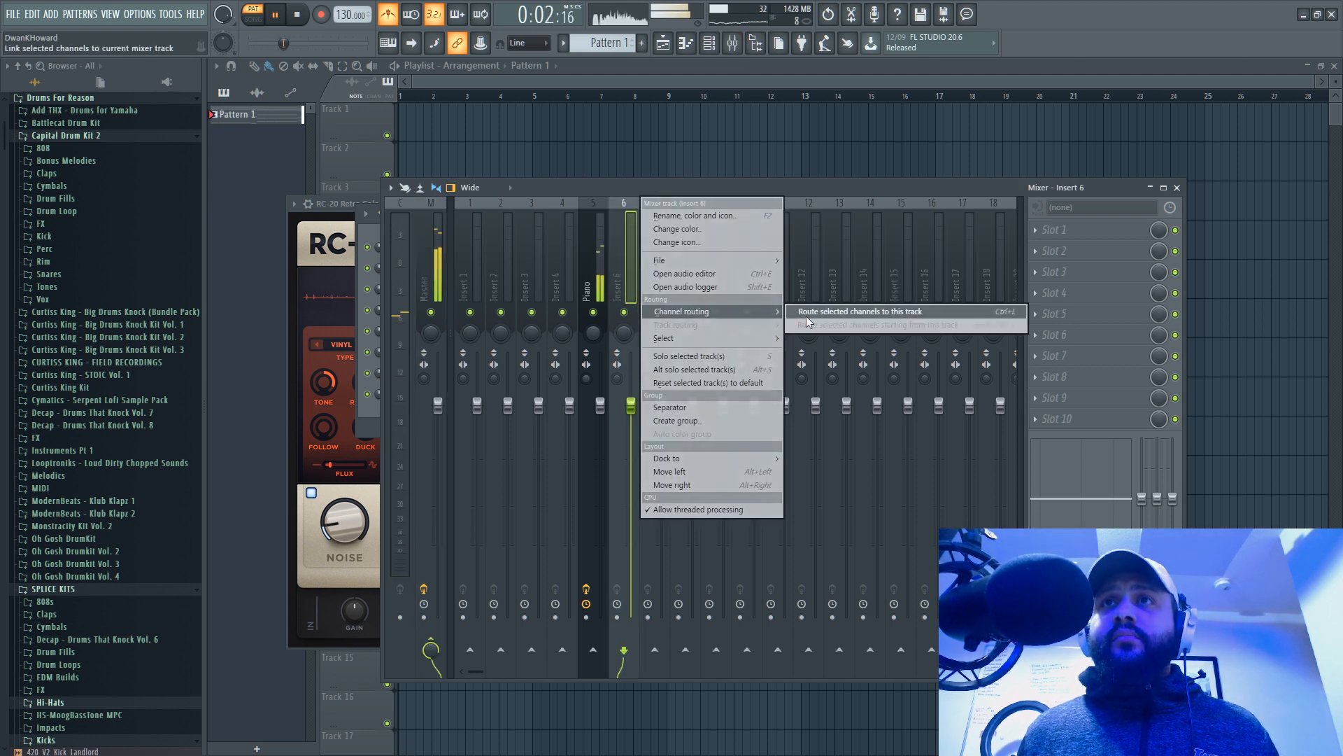
pyautogui.click(903, 311)
# Step: Load Kickstart in the first effect slot of the Choir mixer track and set its rate to 1/2
pyautogui.click(1067, 229)
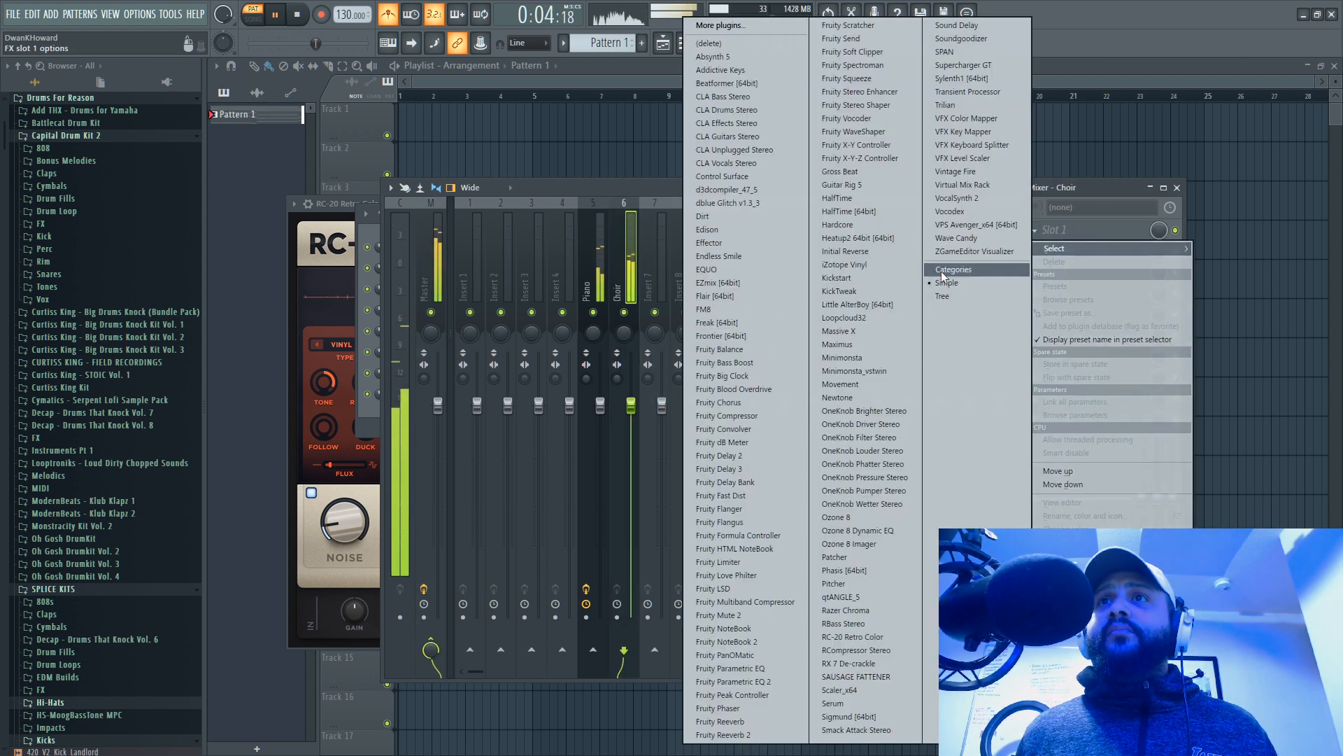
pyautogui.click(880, 278)
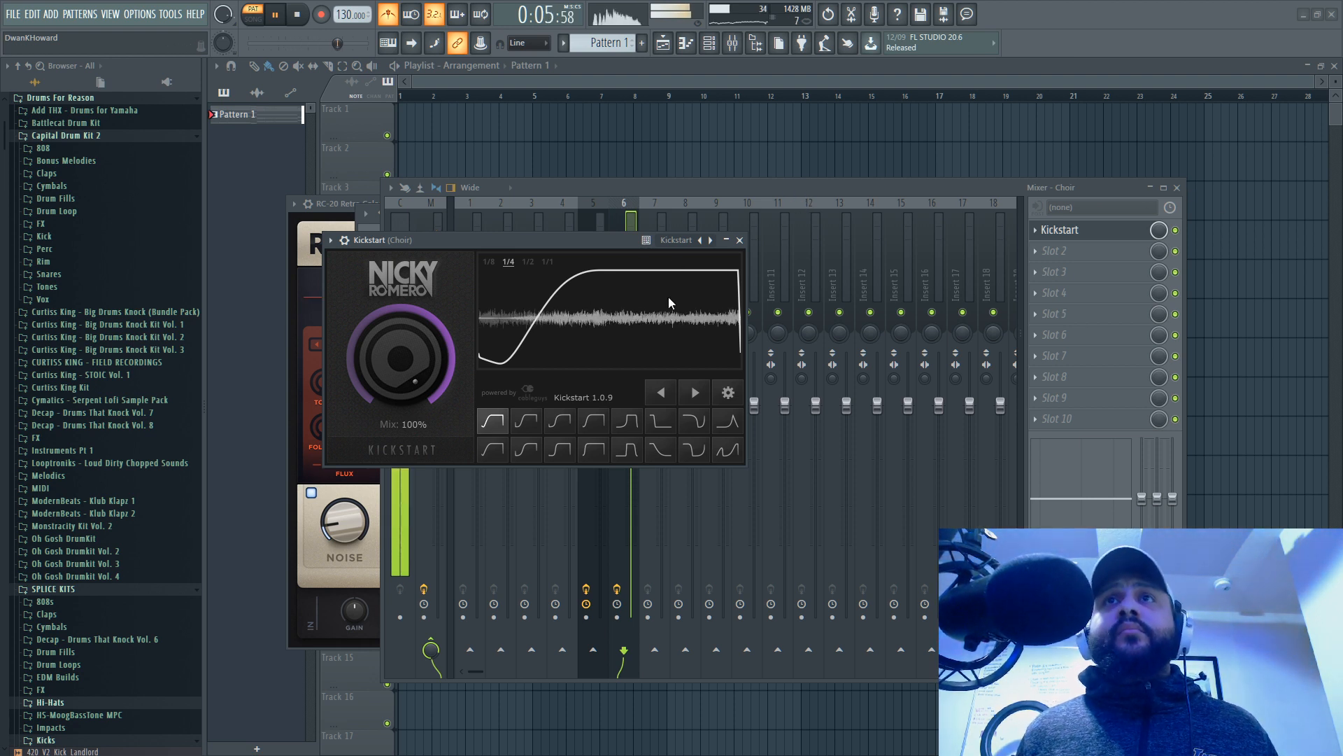
pyautogui.click(710, 242)
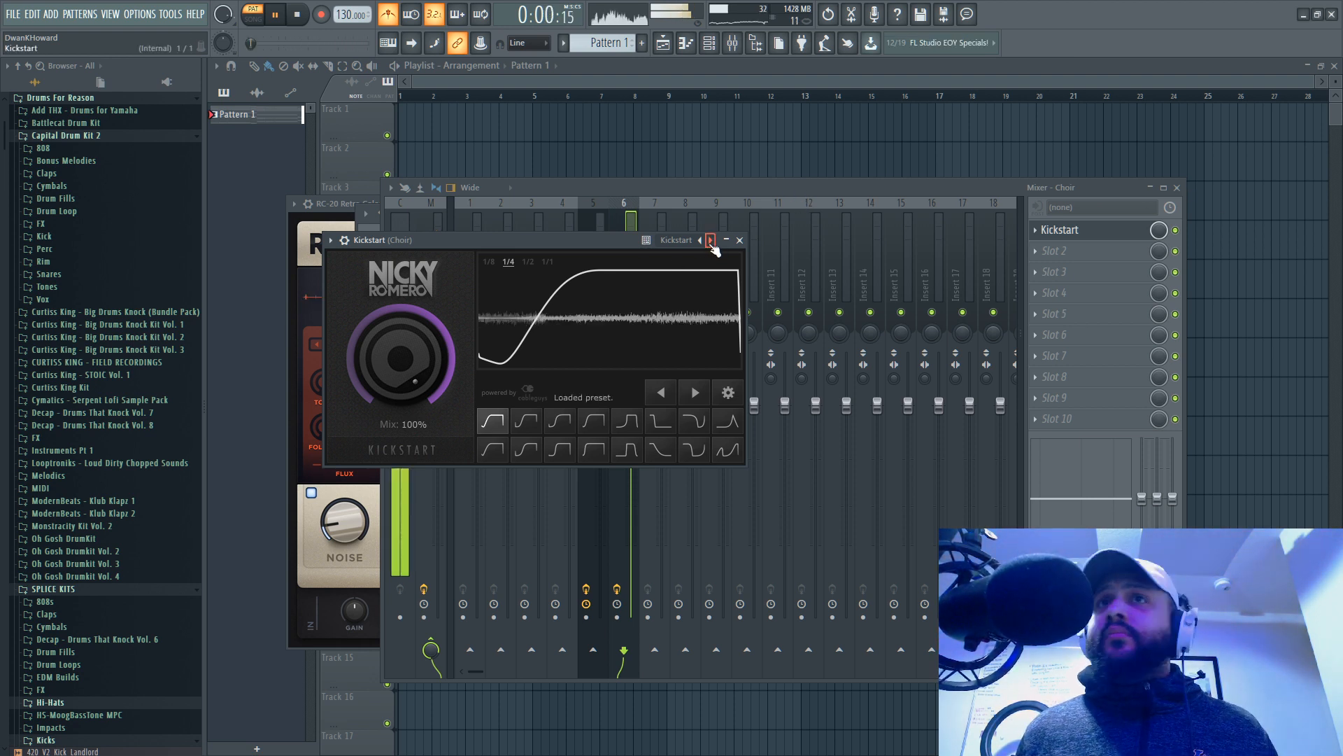
pyautogui.click(533, 261)
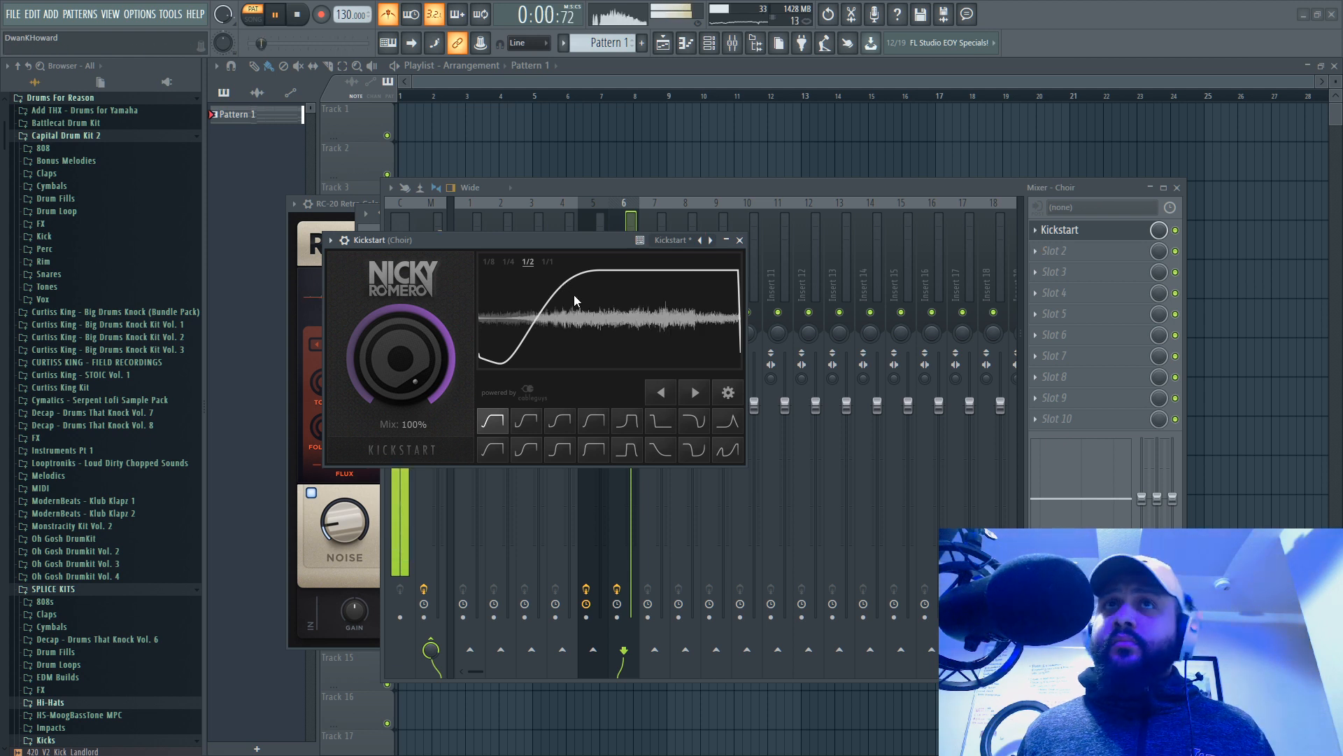
# Step: Load the Sigmund delay in the second effect slot of the Choir mixer track
pyautogui.click(1054, 250)
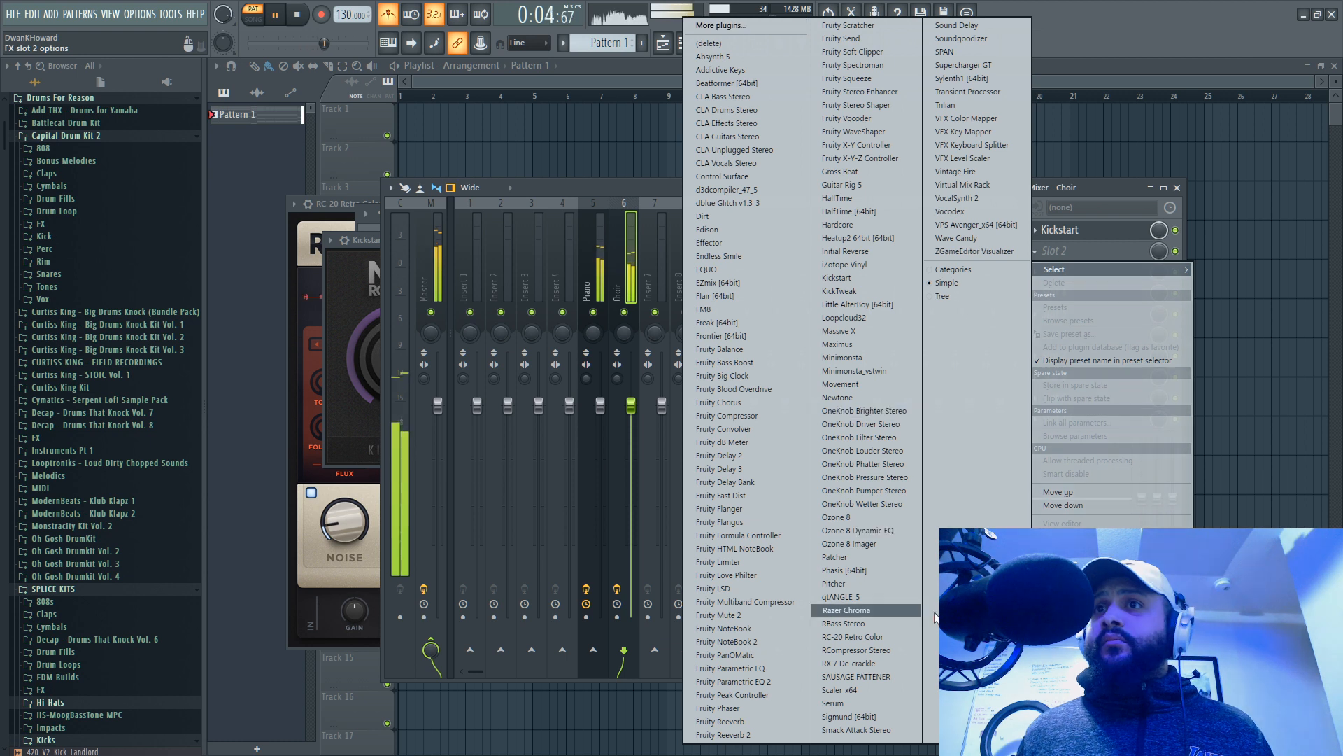
pyautogui.click(876, 718)
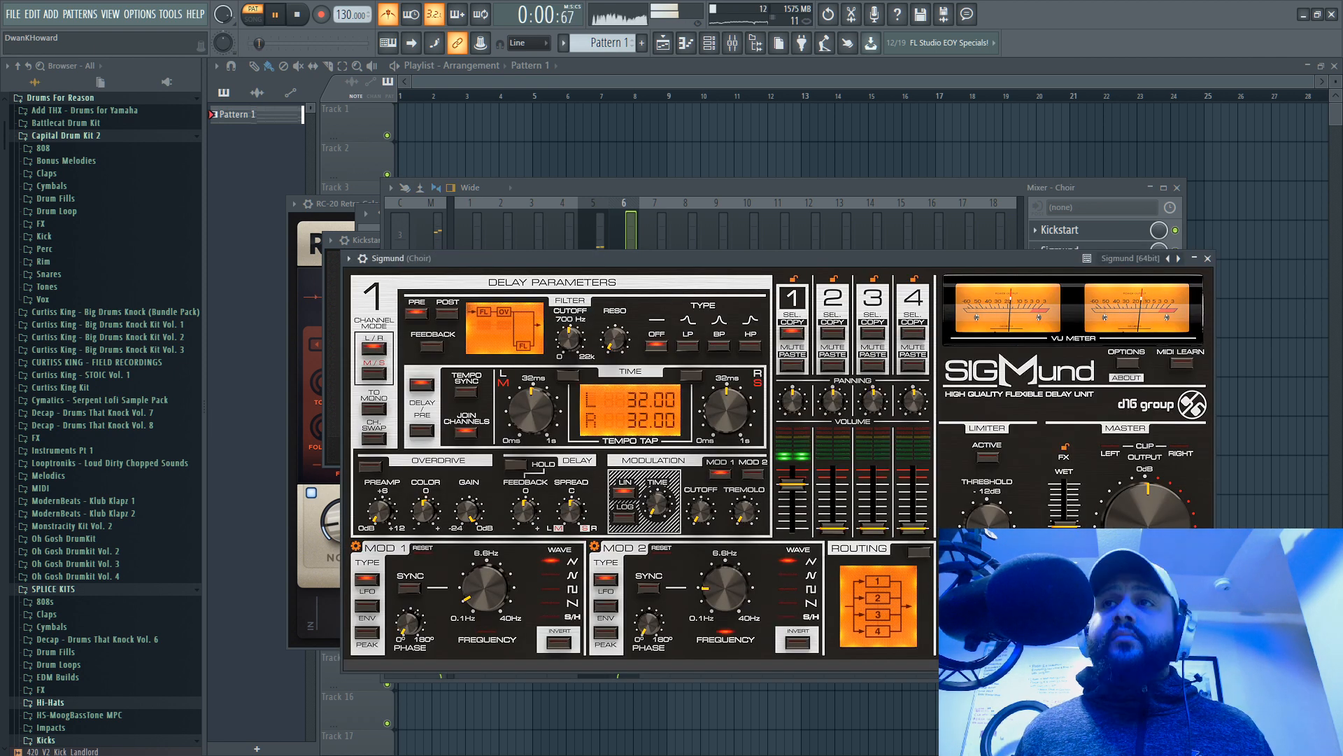
pyautogui.click(1120, 623)
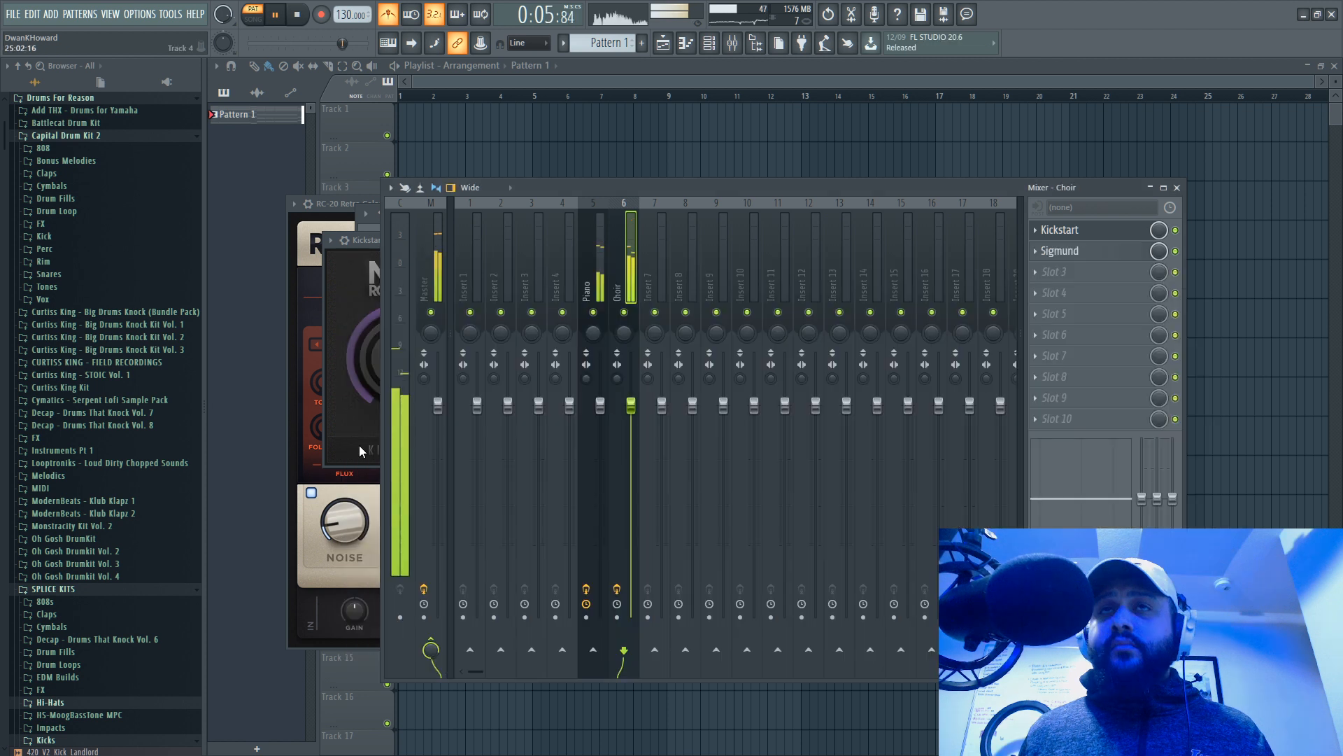
# Step: Lower the Choir track's mixer volume, close the Kickstart window and stop playback
pyautogui.moveTo(631, 405); pyautogui.dragTo(631, 442)
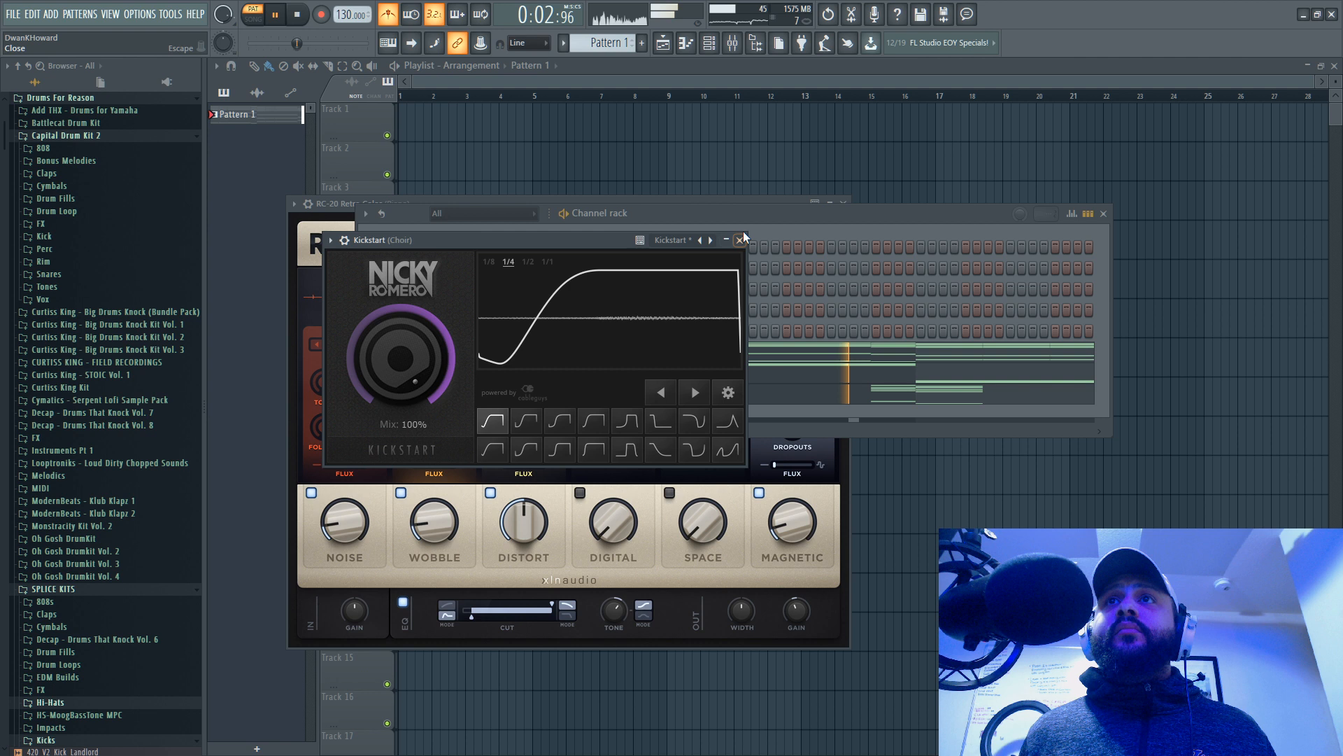
pyautogui.click(740, 239)
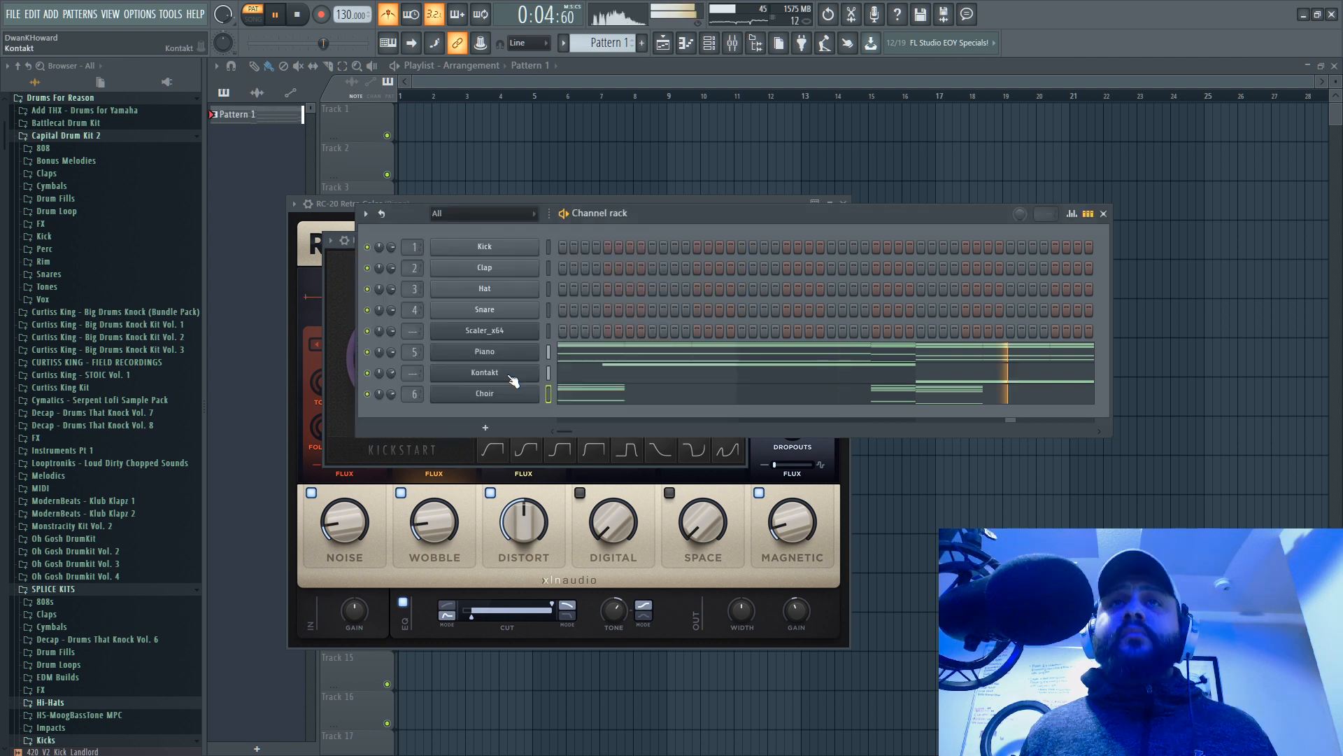
pyautogui.press('space')
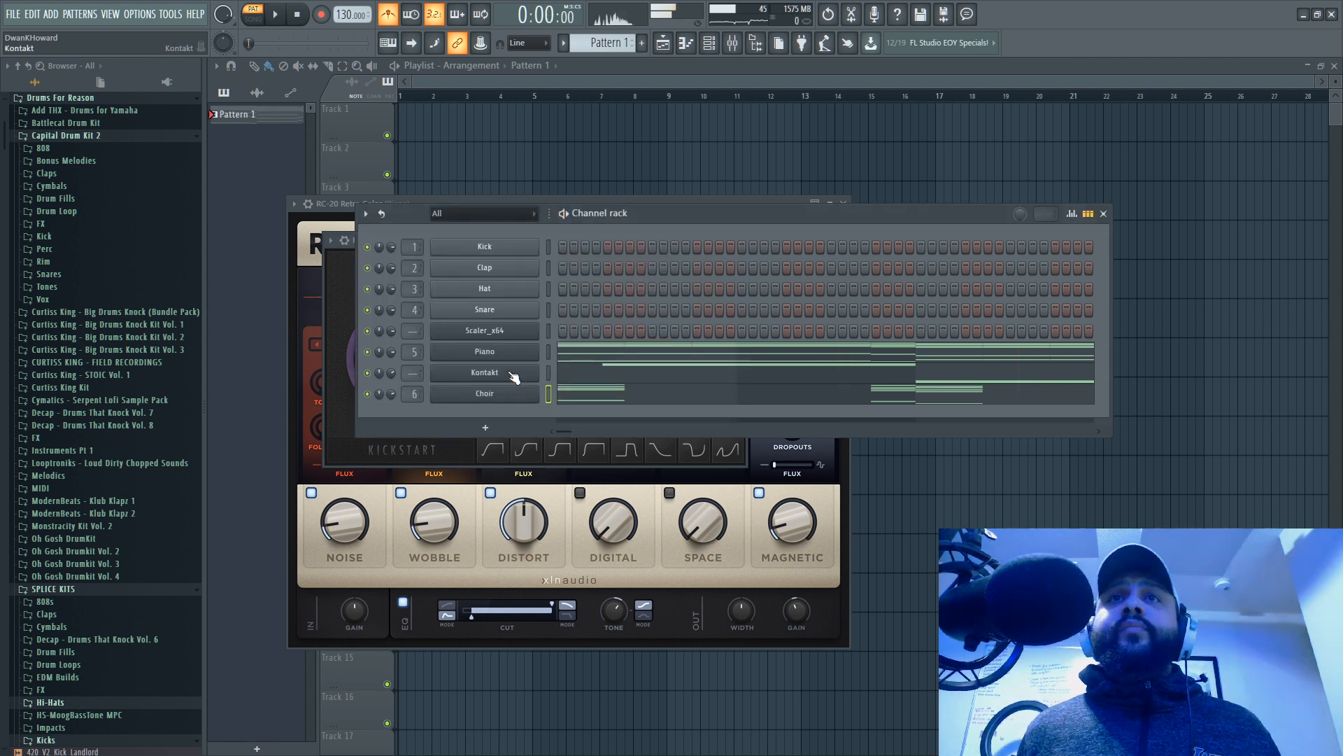
# Step: Check the instrument in the Kontakt channel and rename that channel to Strings
pyautogui.click(512, 374)
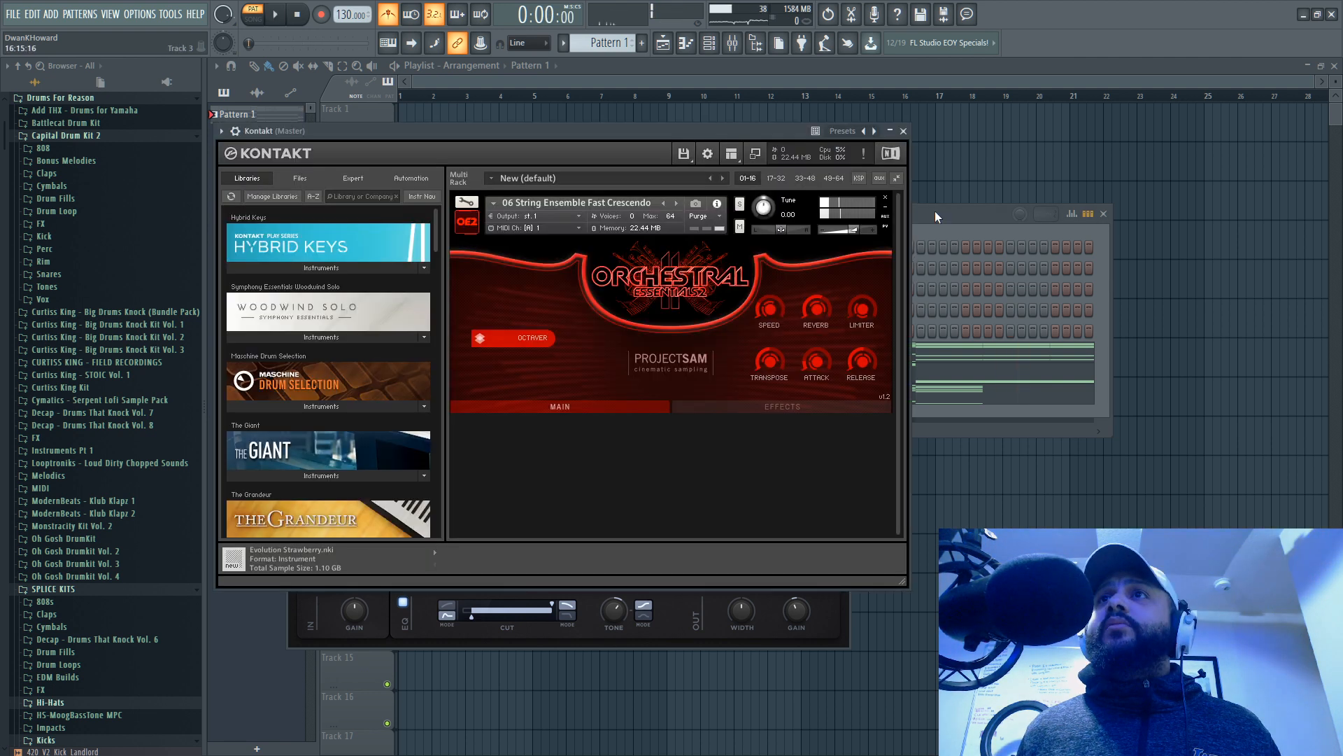
pyautogui.click(935, 212)
pyautogui.rightClick(537, 365)
pyautogui.click(572, 401)
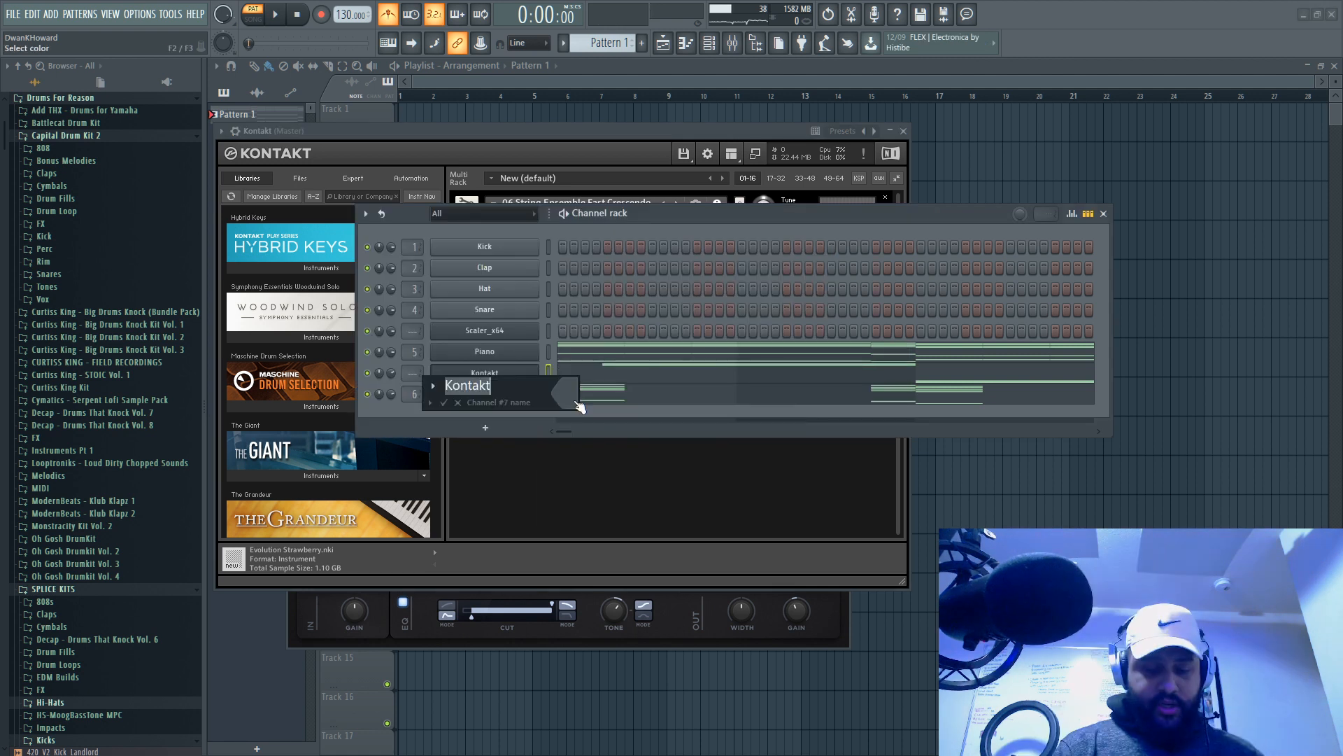
pyautogui.write('Strings')
pyautogui.press('Return')
# Step: Clone the Strings channel and rename the copy to Drums
pyautogui.rightClick(496, 379)
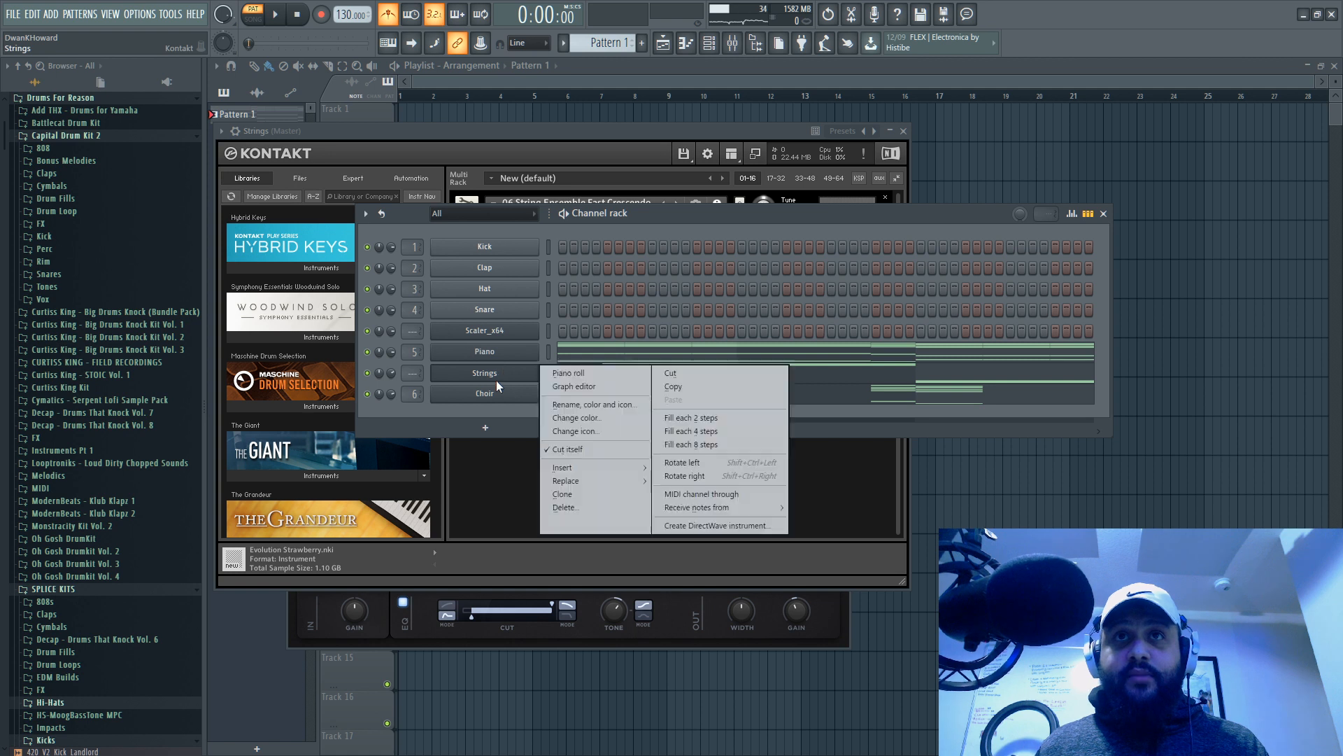
pyautogui.click(589, 498)
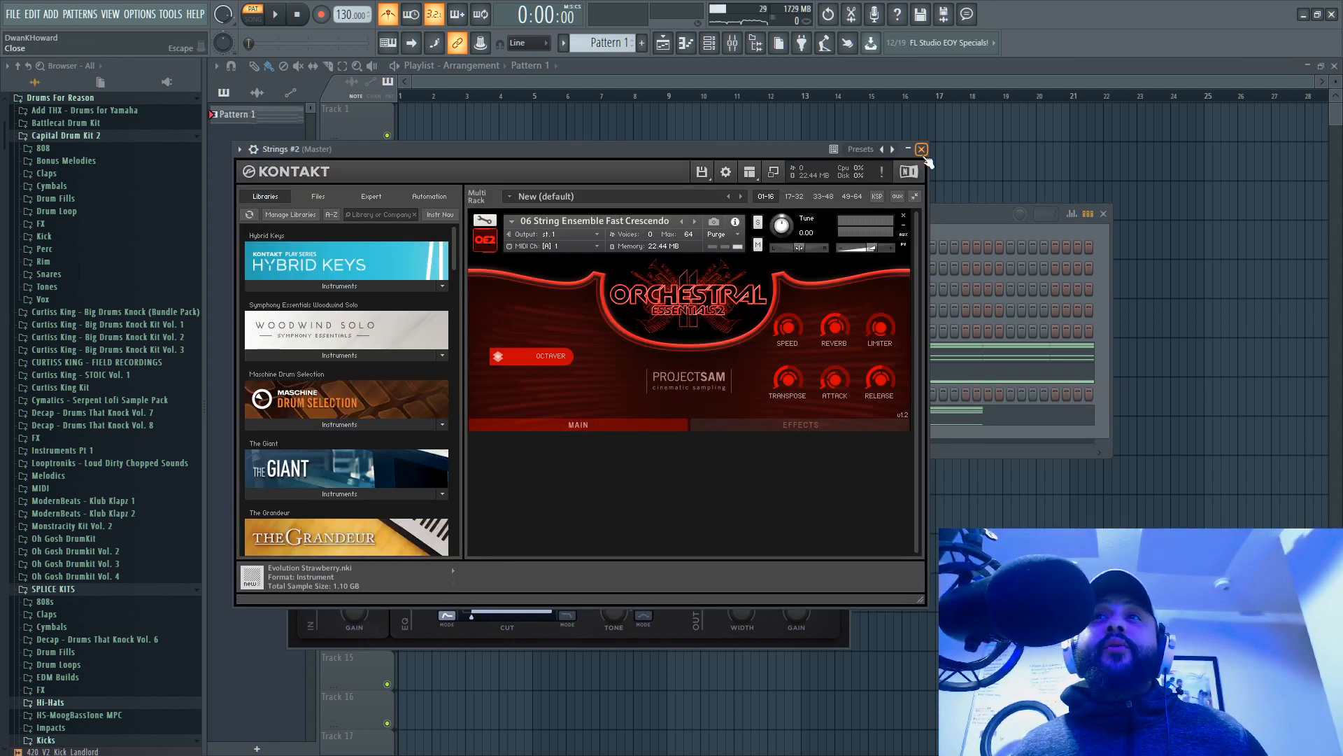
pyautogui.click(921, 149)
pyautogui.rightClick(535, 391)
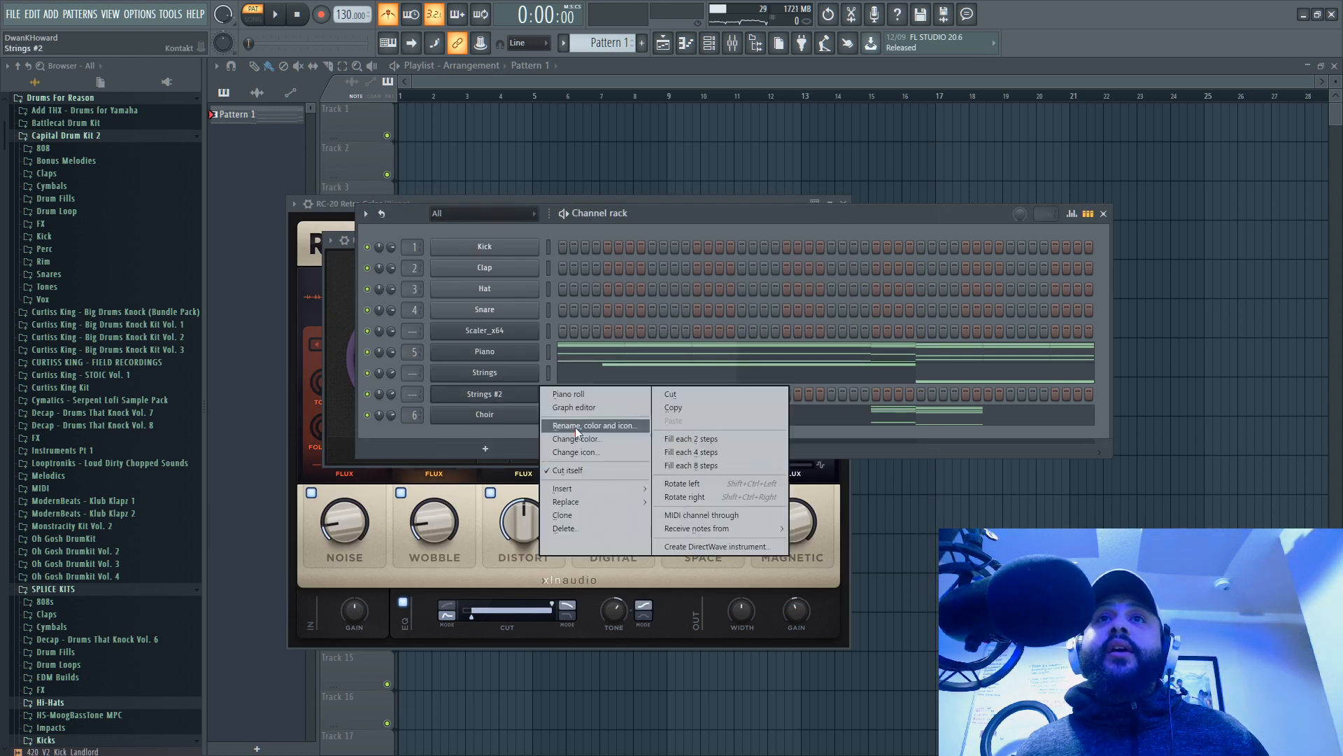
pyautogui.click(585, 425)
pyautogui.write('Drums')
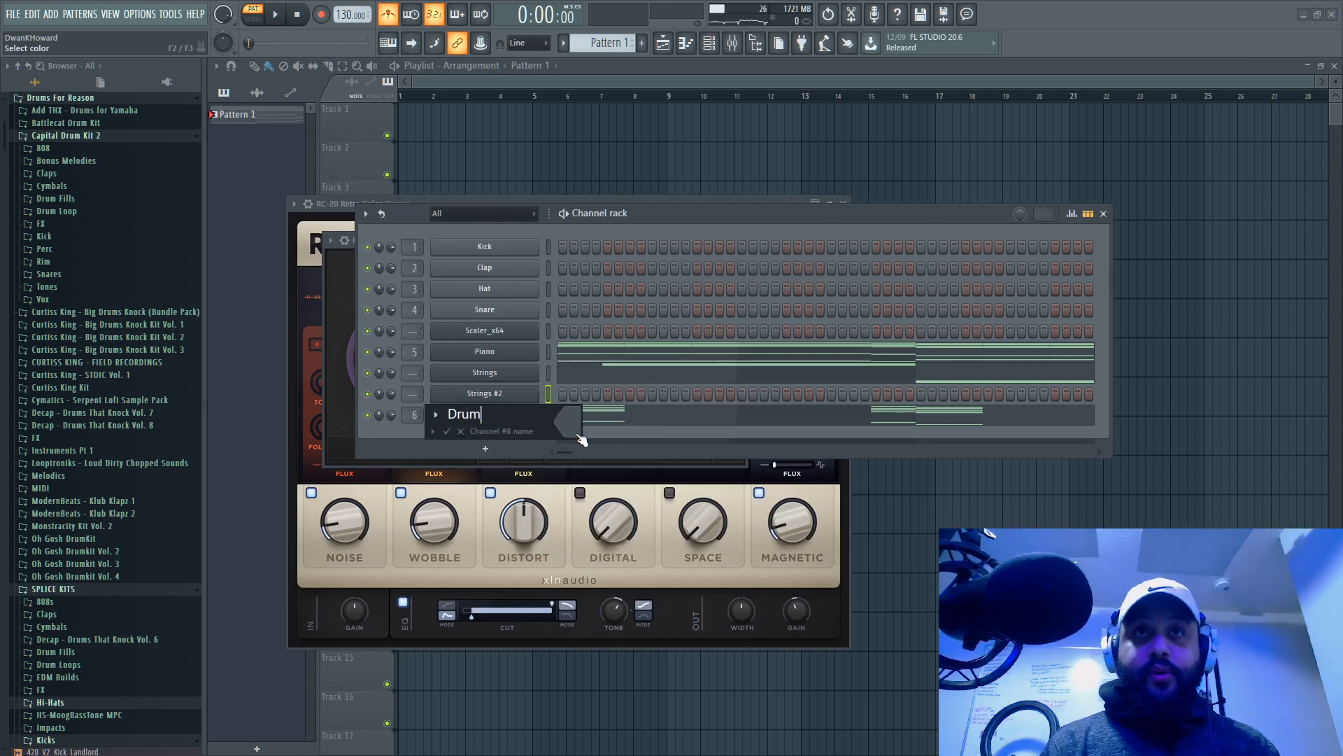
pyautogui.press('Return')
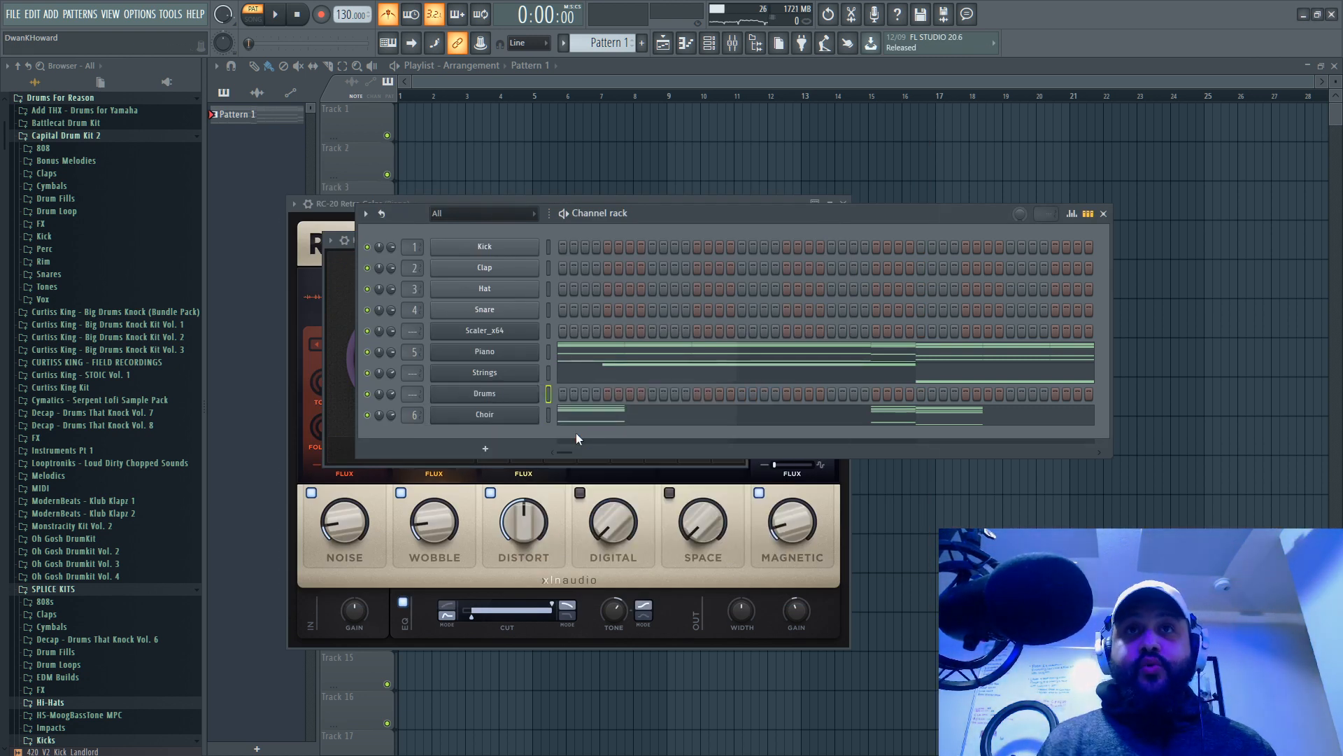
# Step: Replace the Drums channel's patch with 1 Big Drums and Cymbals from the Orchestral Essentials 2 percussion folder and start playback
pyautogui.click(510, 396)
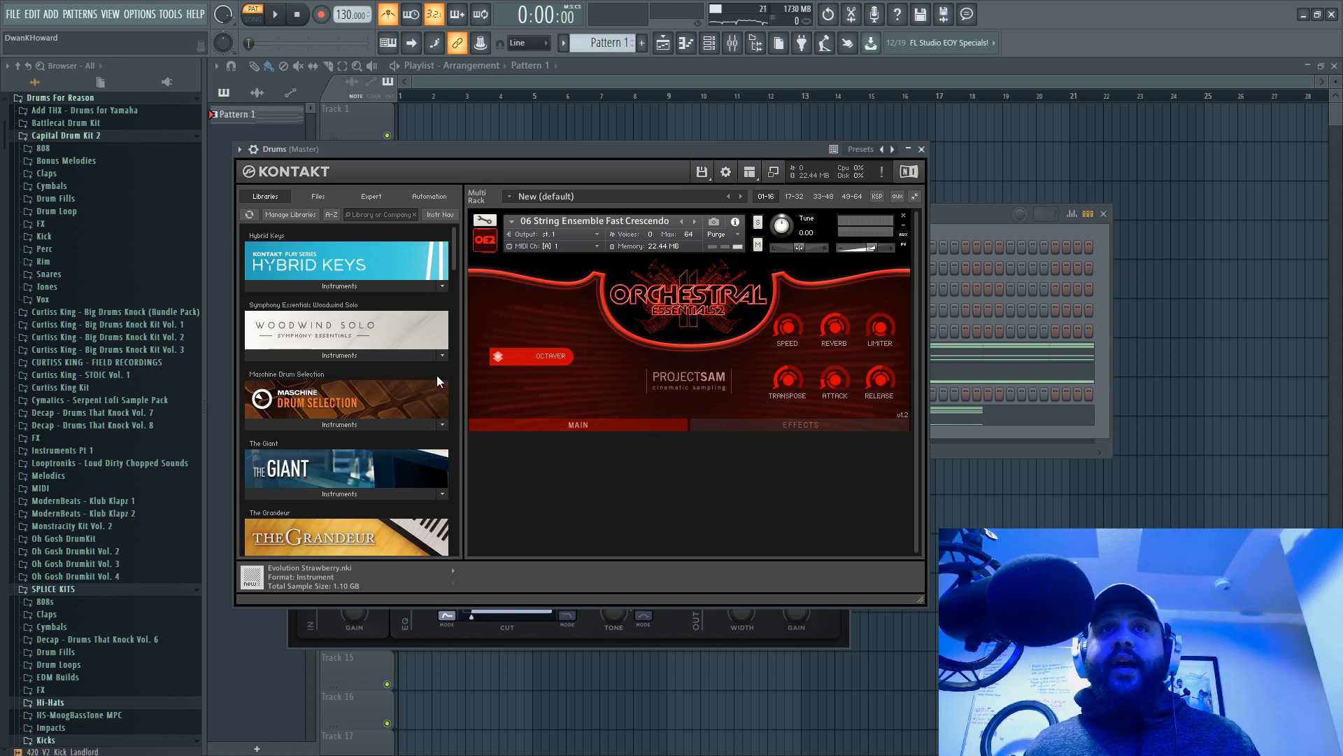
pyautogui.moveTo(452, 237); pyautogui.dragTo(469, 351)
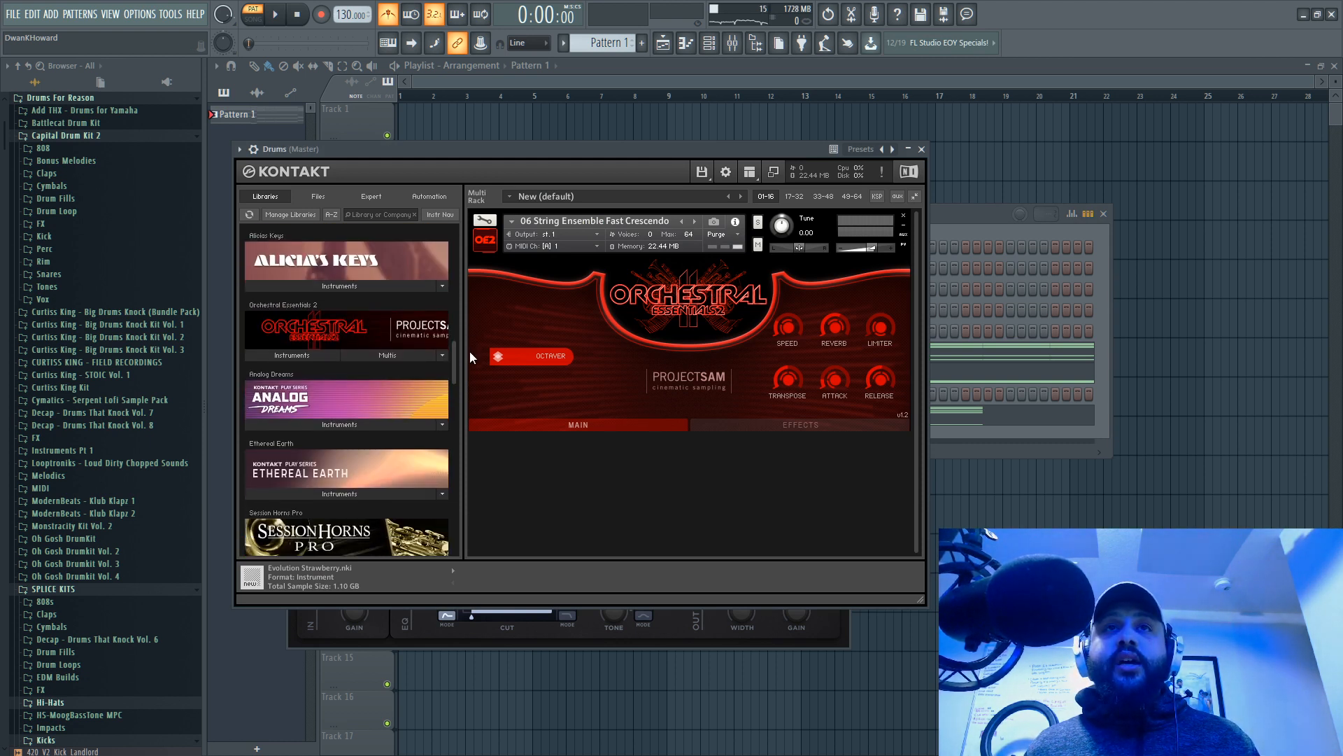
pyautogui.click(329, 350)
pyautogui.scroll(-1, 309, 358)
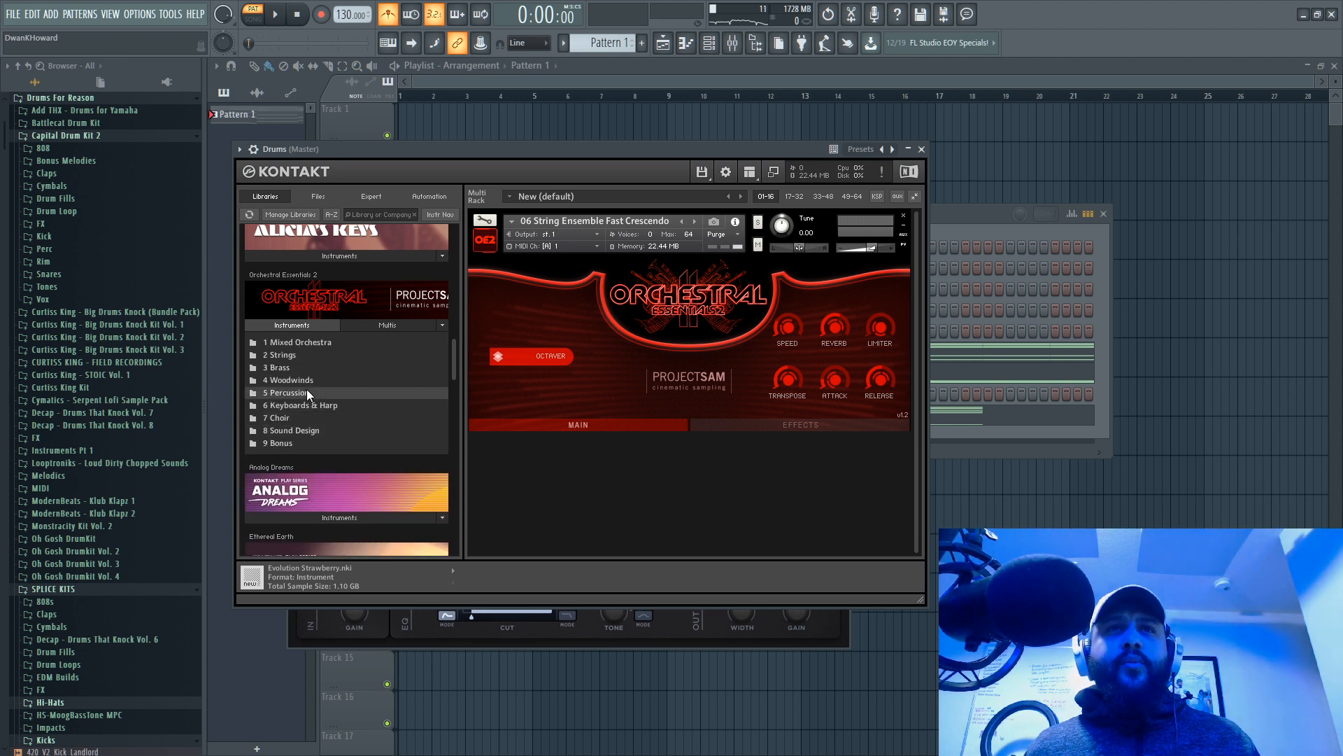
pyautogui.doubleClick(308, 391)
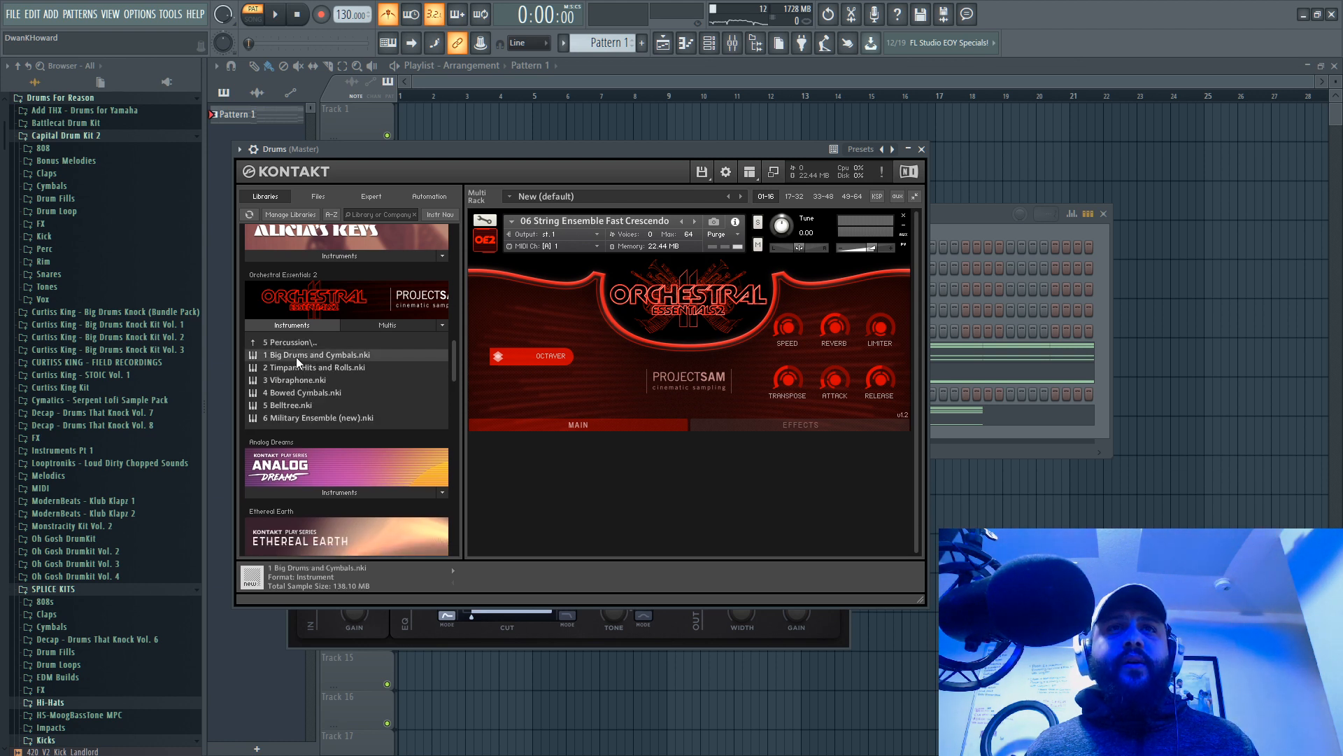
pyautogui.moveTo(753, 393); pyautogui.dragTo(753, 396)
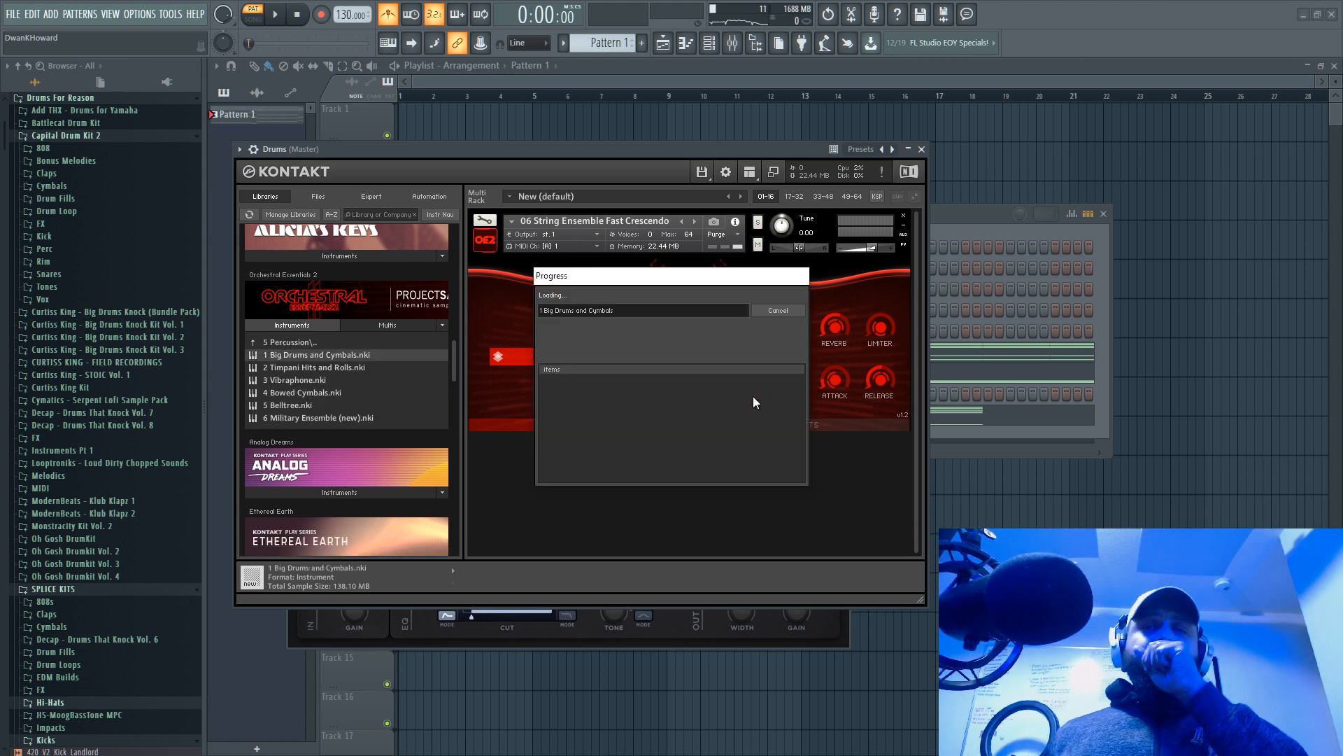
pyautogui.press('space')
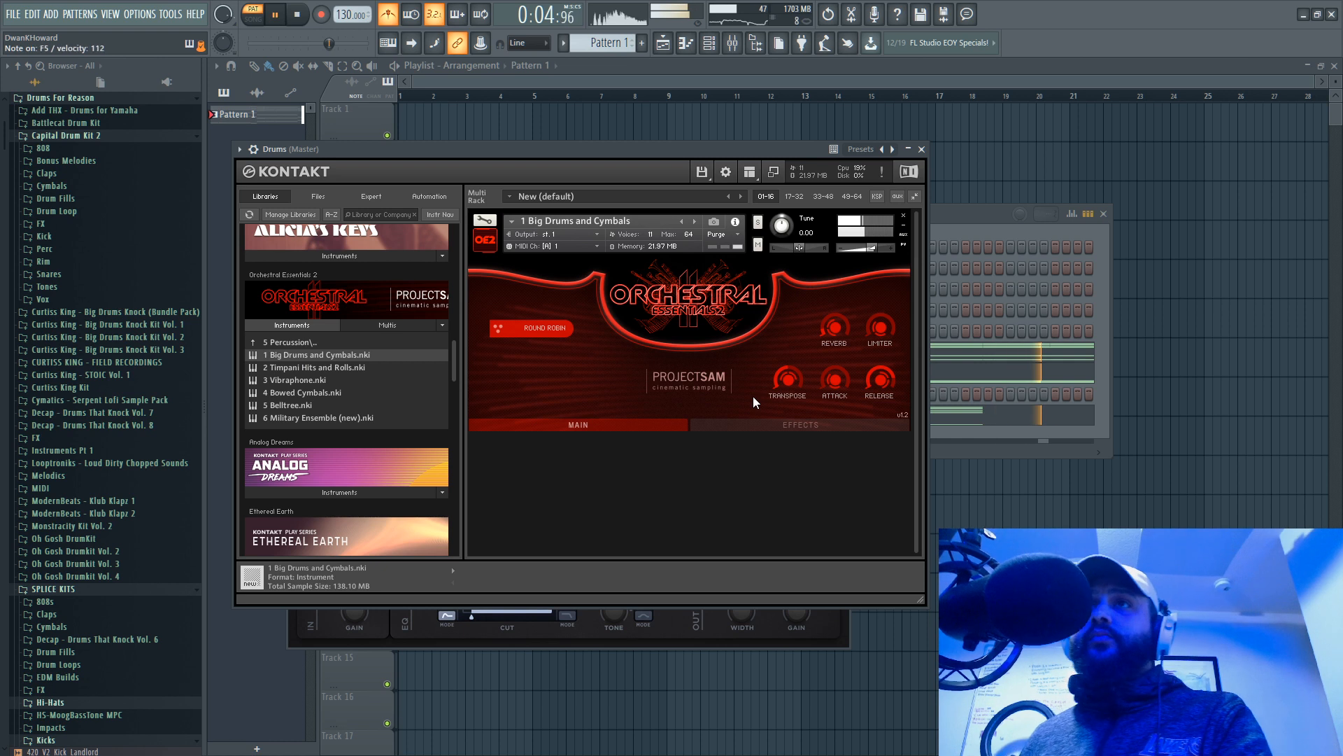
# Step: Raise the Big Drums and Cymbals volume in Kontakt, lower it slightly again, and bring the channel rack forward
pyautogui.moveTo(872, 248); pyautogui.dragTo(895, 249)
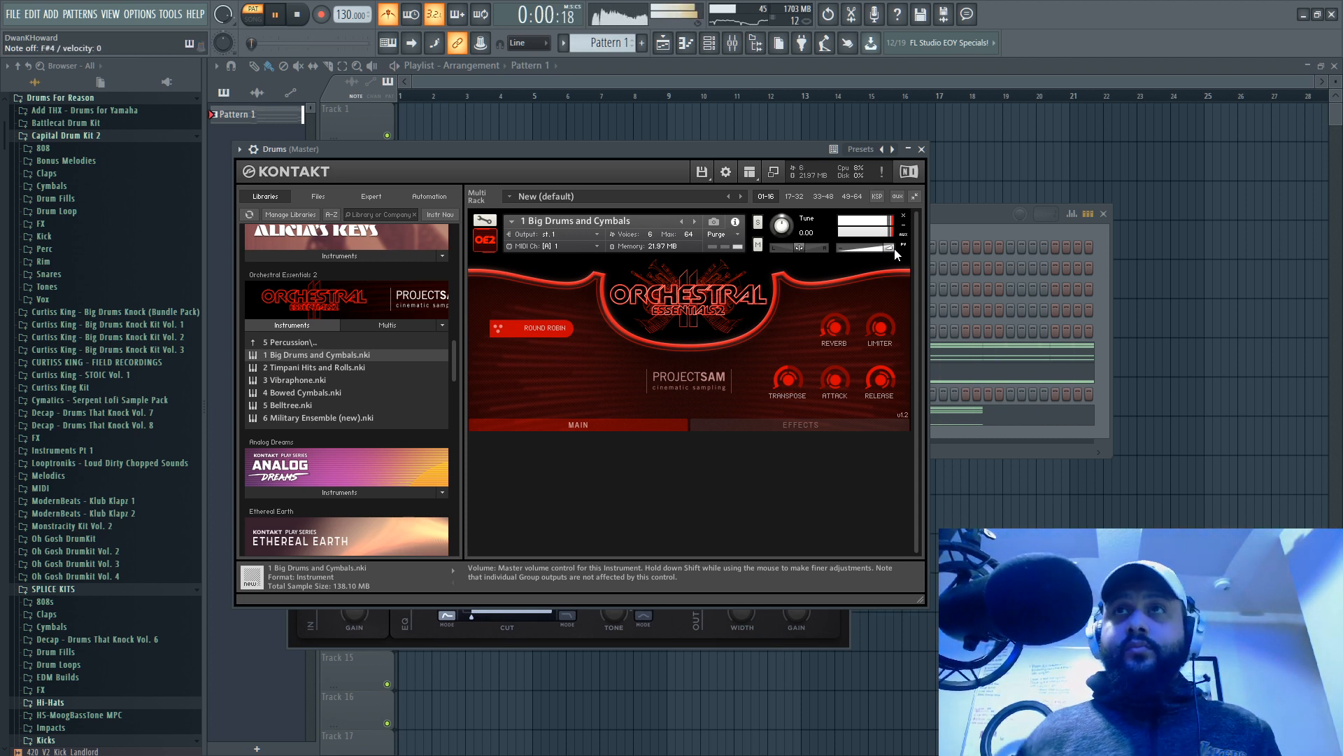
pyautogui.moveTo(885, 252); pyautogui.dragTo(869, 253)
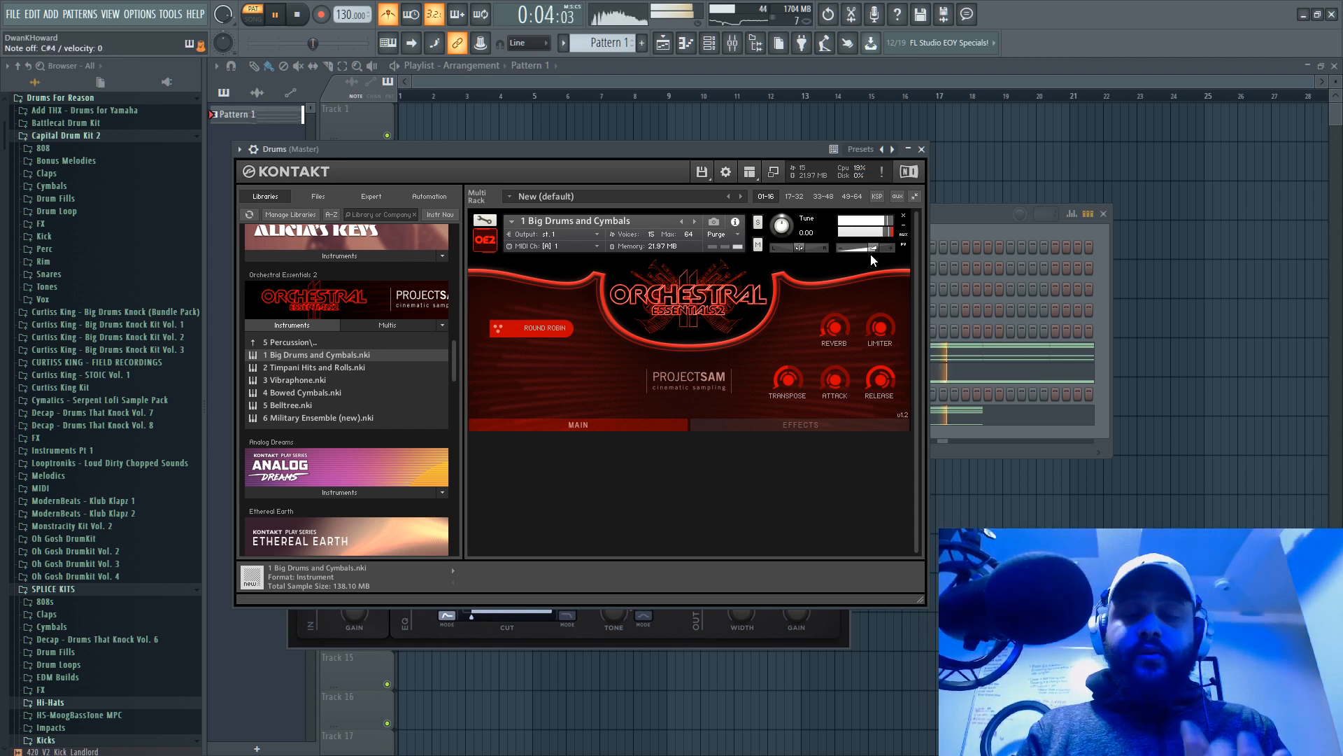
pyautogui.click(951, 212)
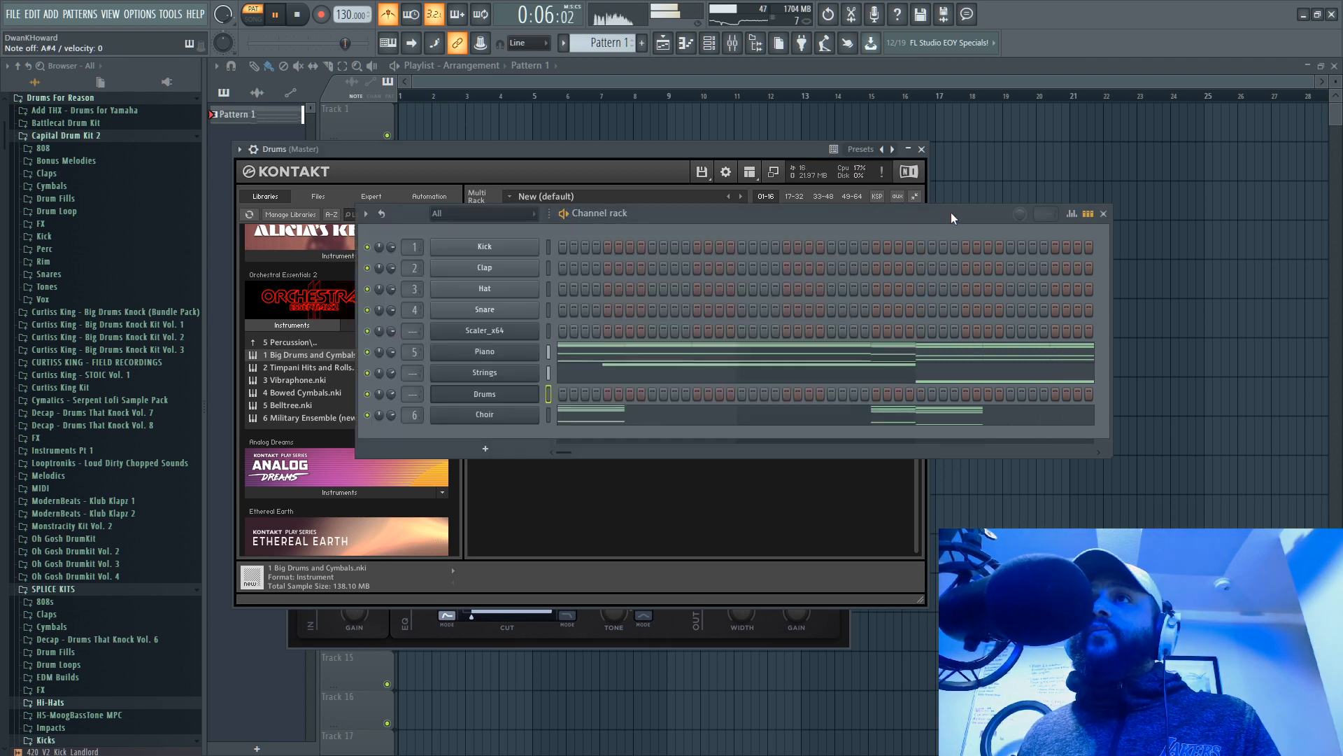
# Step: In the Drums channel's piano roll, draw a short A#4 note near the end of bar 2 followed by a half-length G#4 note
pyautogui.rightClick(524, 393)
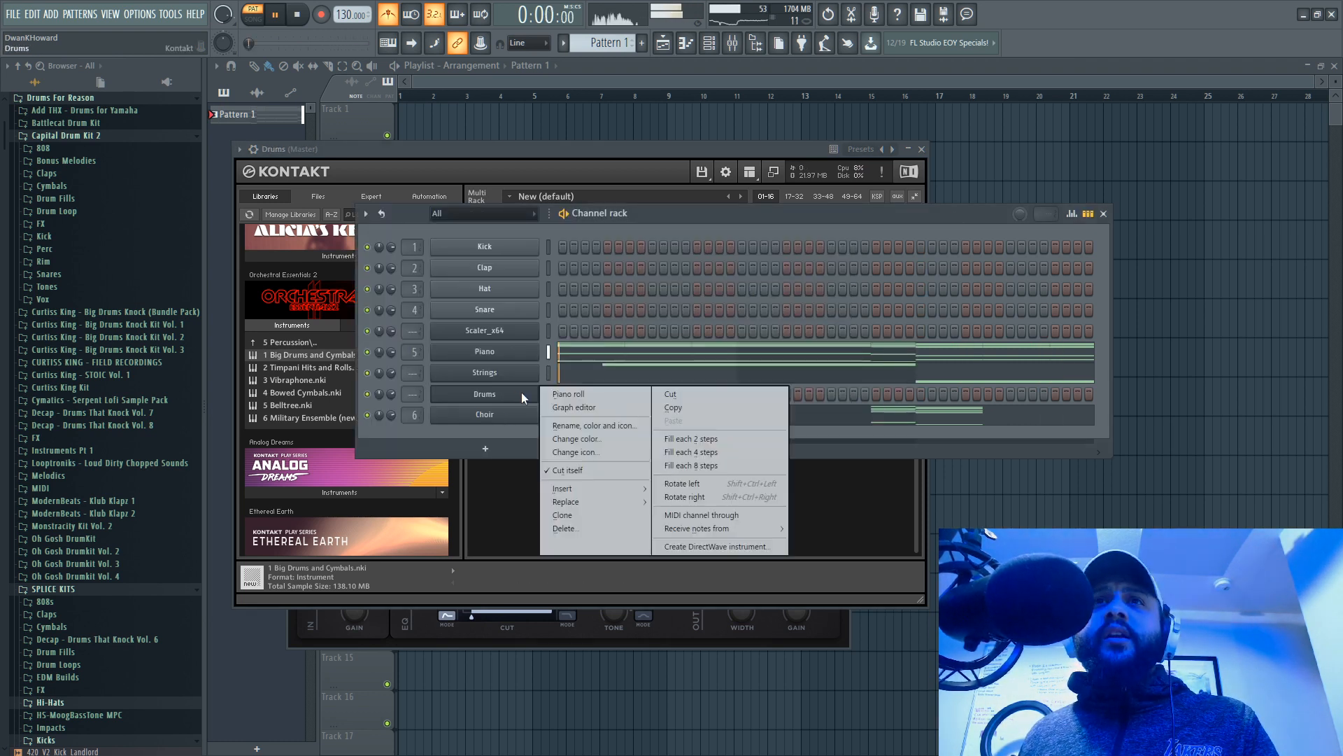
pyautogui.click(560, 395)
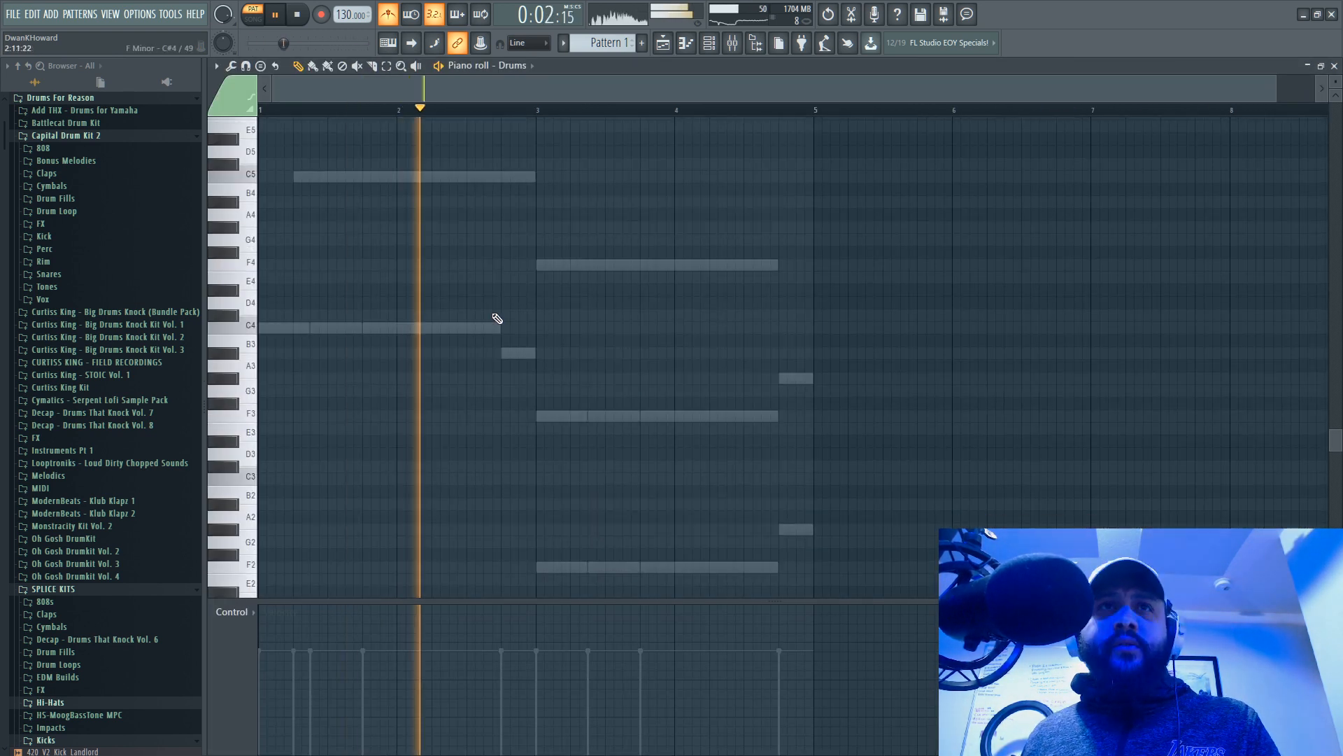
pyautogui.click(391, 110)
pyautogui.click(345, 109)
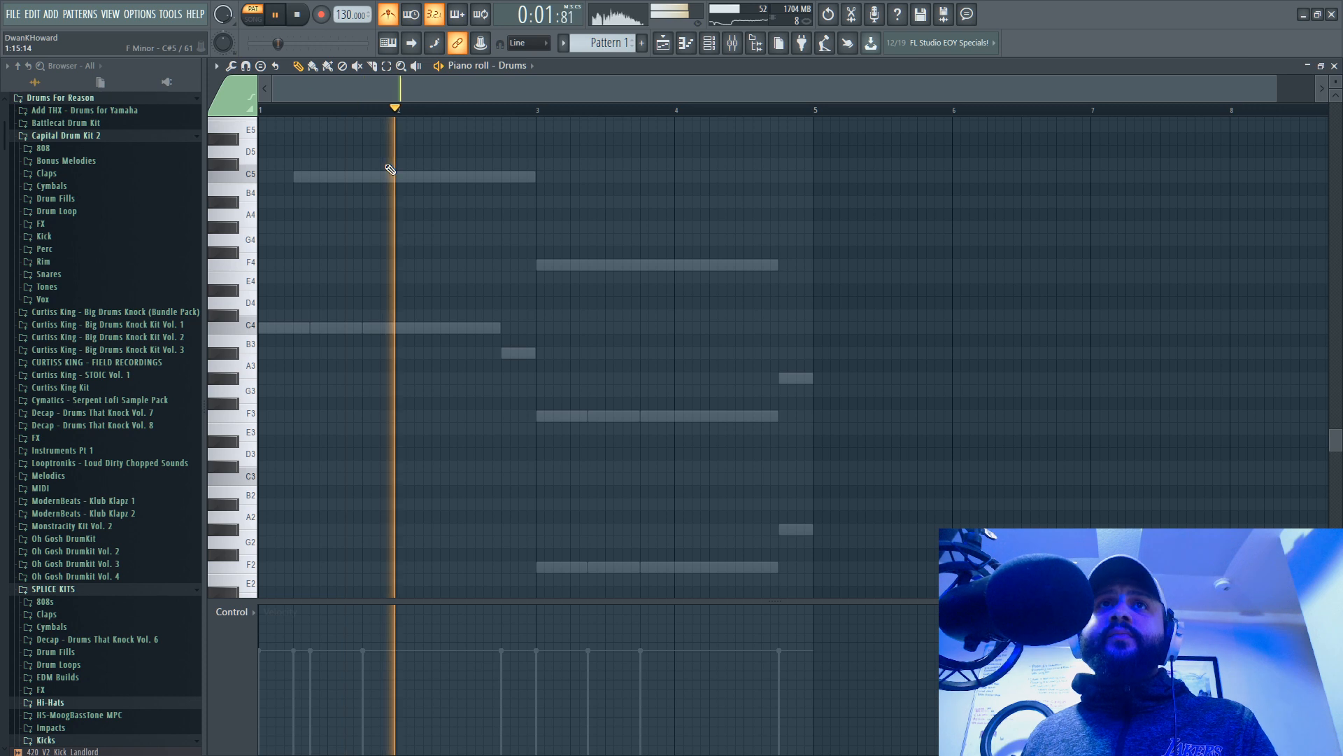
pyautogui.click(486, 201)
pyautogui.moveTo(725, 202); pyautogui.dragTo(493, 203)
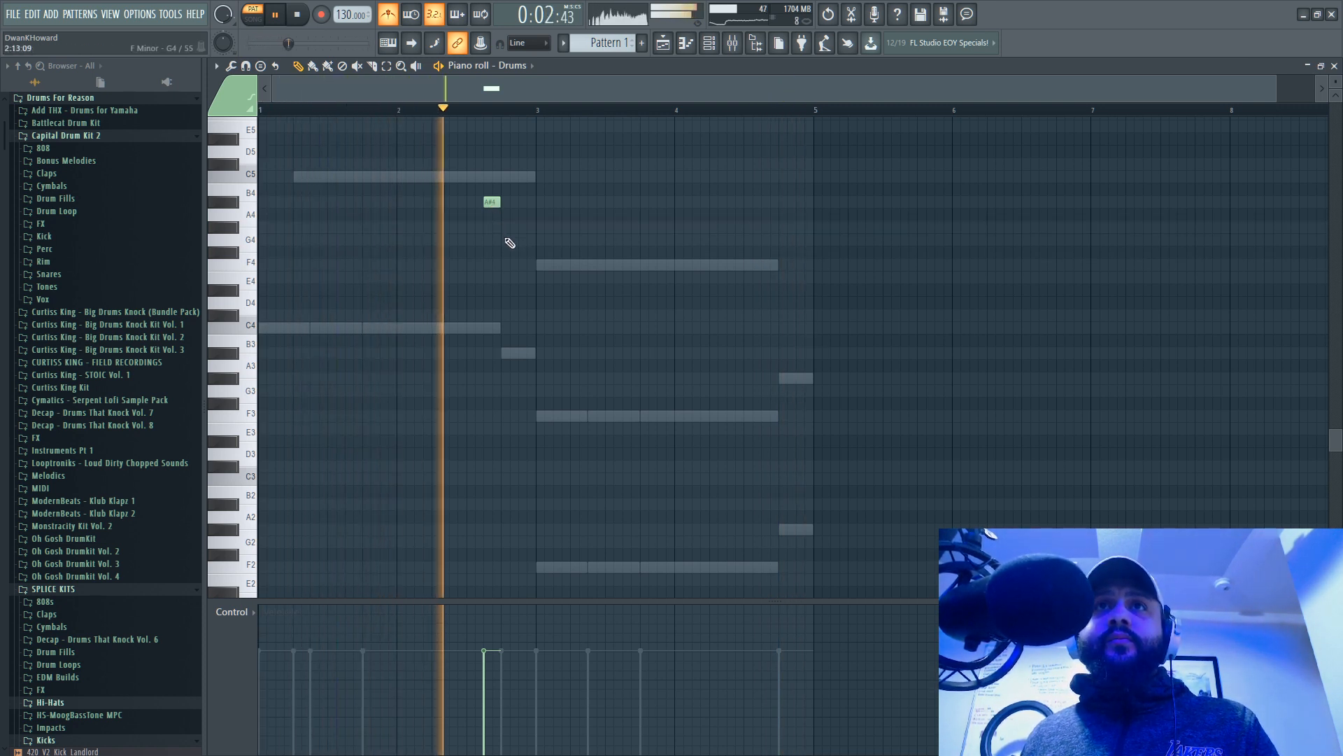
pyautogui.click(506, 227)
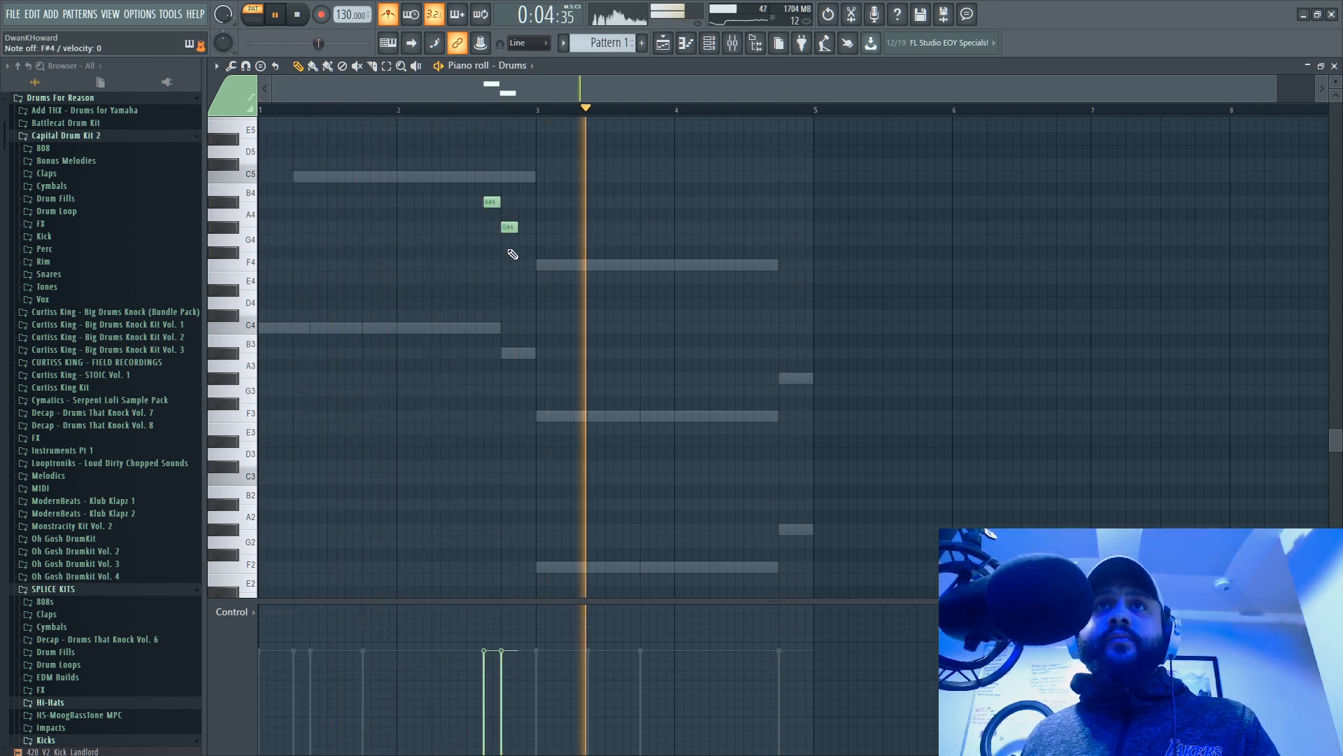
pyautogui.moveTo(518, 228); pyautogui.dragTo(510, 229)
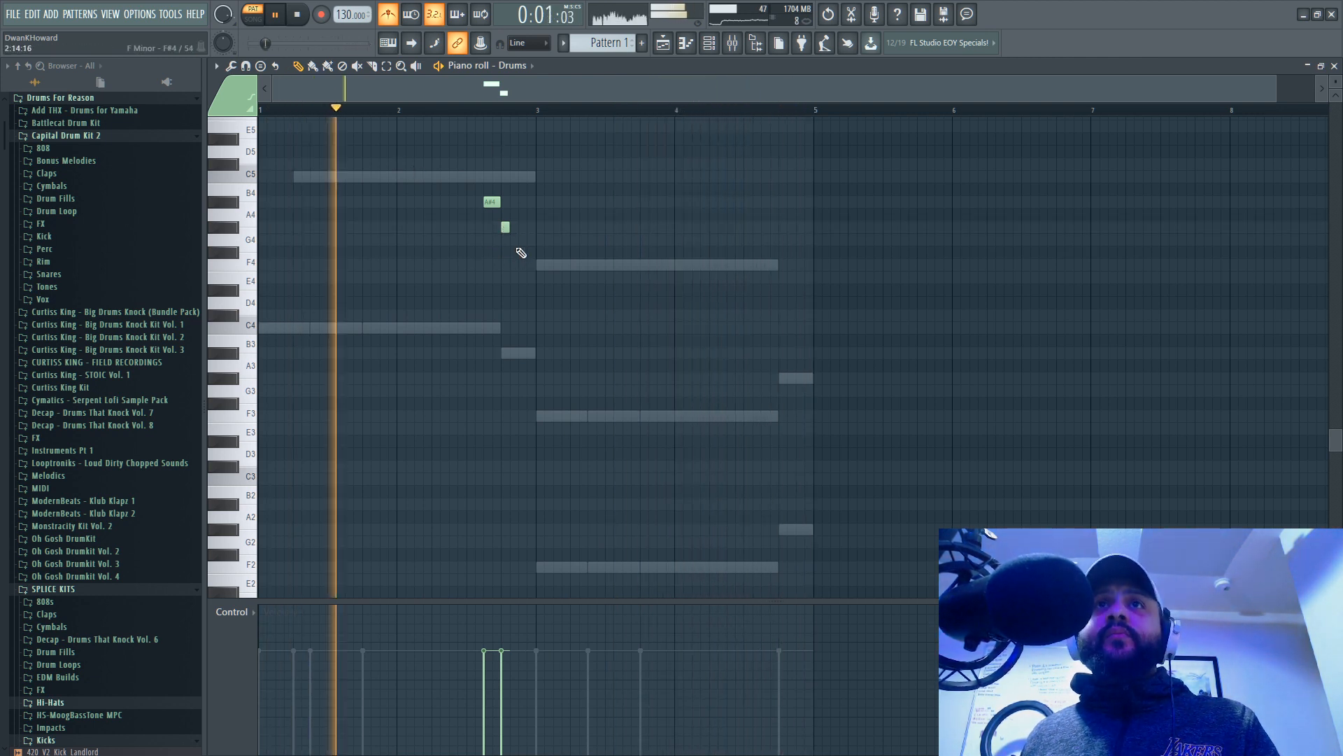
# Step: Continue the fill at the end of bar 2 with half-length F#4 and G#4 notes, removing the trial G4 note
pyautogui.click(515, 240)
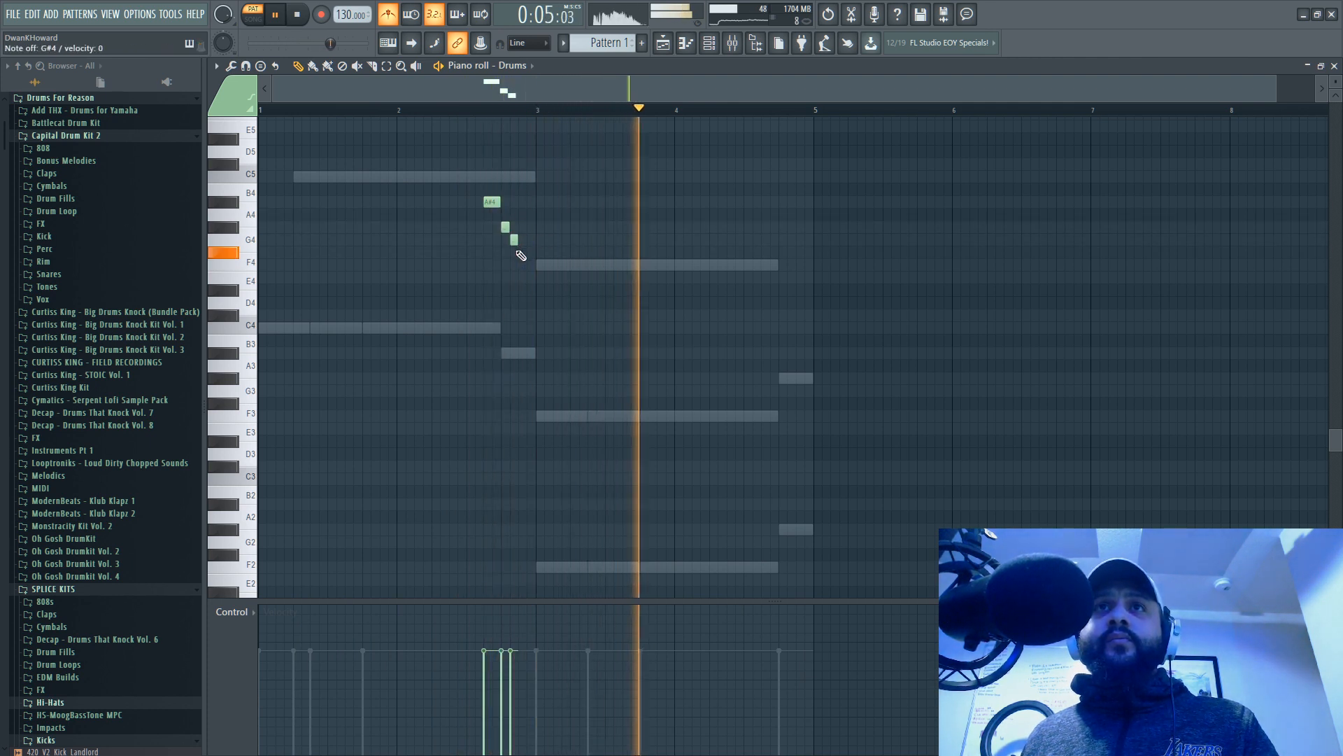
pyautogui.click(521, 252)
pyautogui.moveTo(522, 253); pyautogui.dragTo(514, 252)
pyautogui.rightClick(514, 240)
pyautogui.click(523, 228)
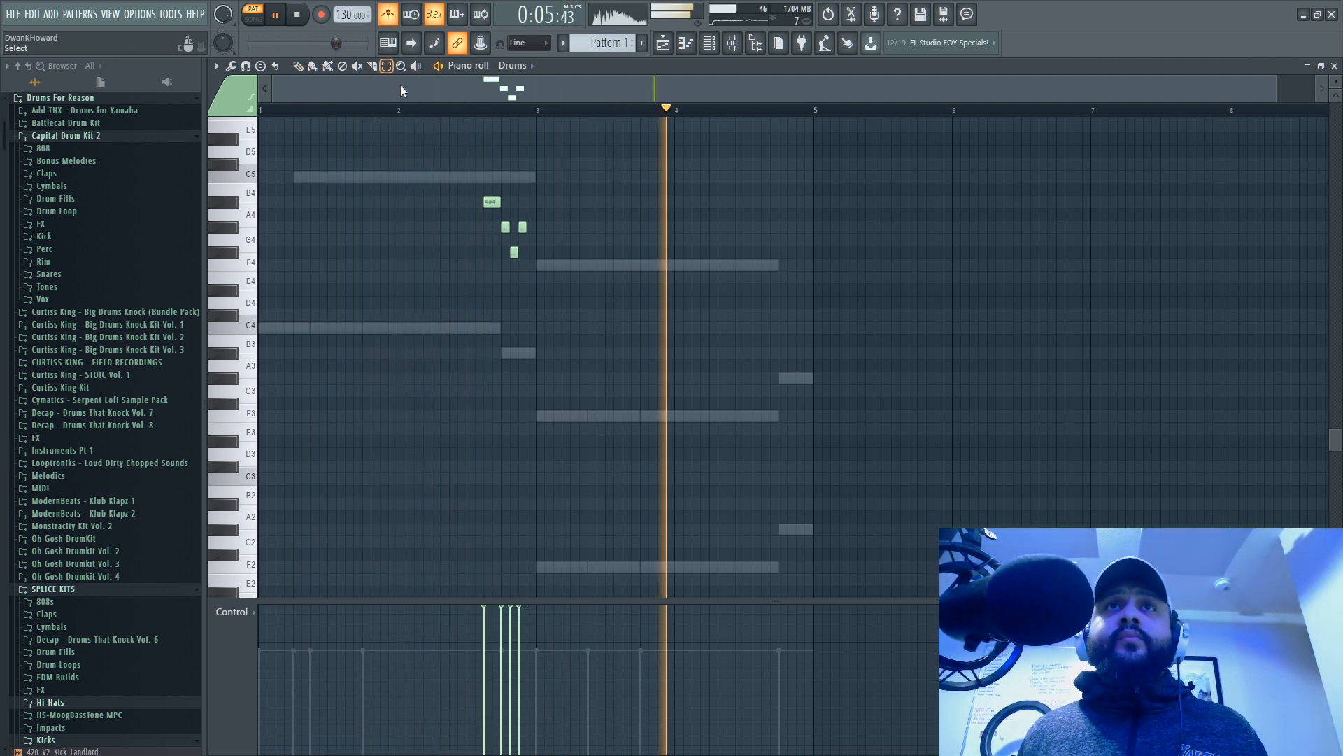
# Step: Select the four-note drum fill, copy it to the end of bar 4 aligned two bars later, and deselect the notes
pyautogui.hotkey('ctrl', 'a')
pyautogui.press('space')
pyautogui.press('space')
pyautogui.click(298, 66)
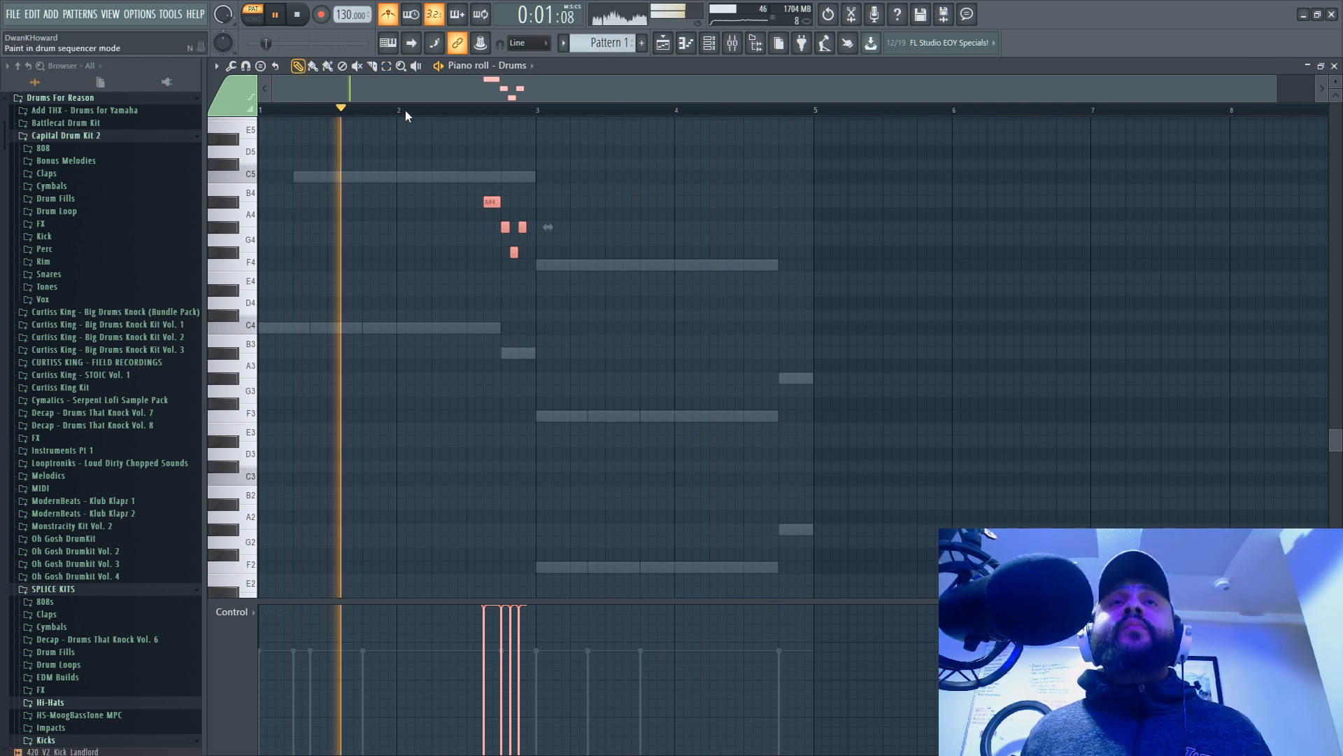
pyautogui.keyDown('shift'); pyautogui.moveTo(484, 201); pyautogui.dragTo(759, 199); pyautogui.keyUp('shift')
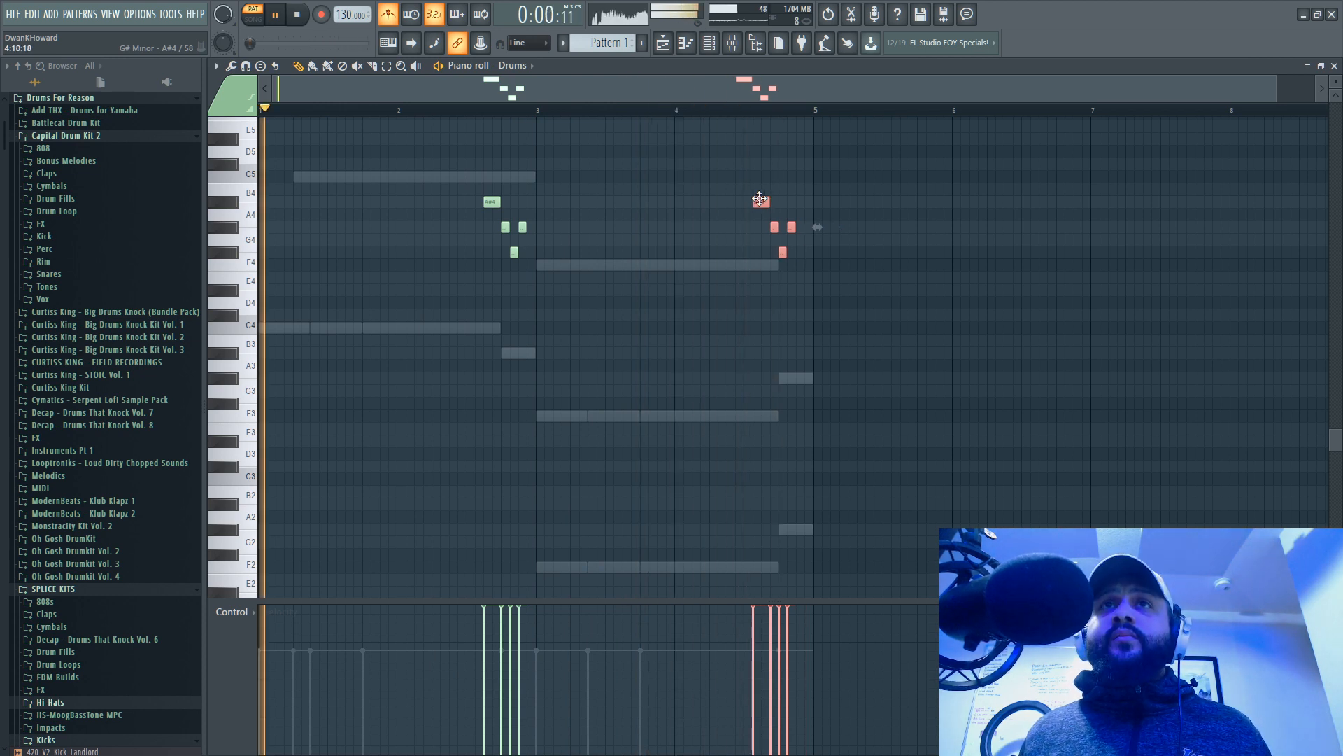
pyautogui.moveTo(760, 199); pyautogui.dragTo(768, 199)
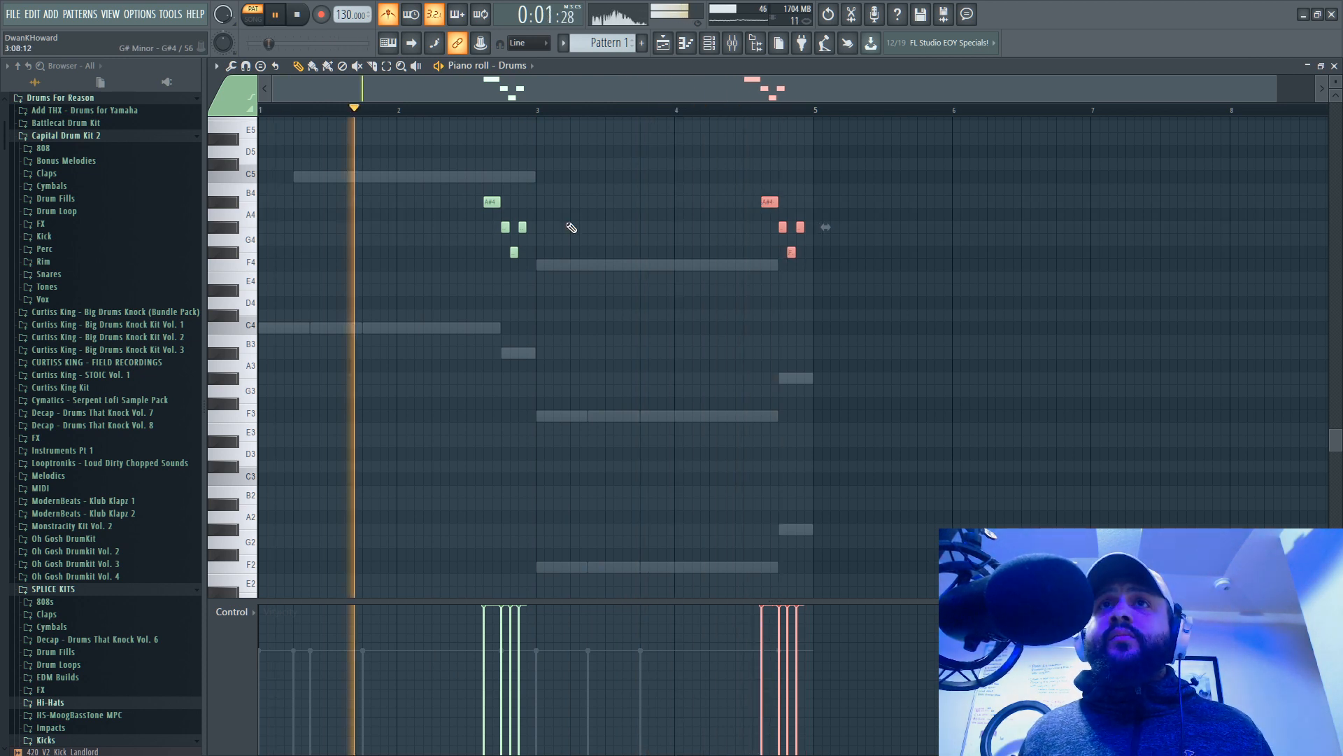
pyautogui.keyDown('ctrl'); pyautogui.click(572, 228); pyautogui.keyUp('ctrl')
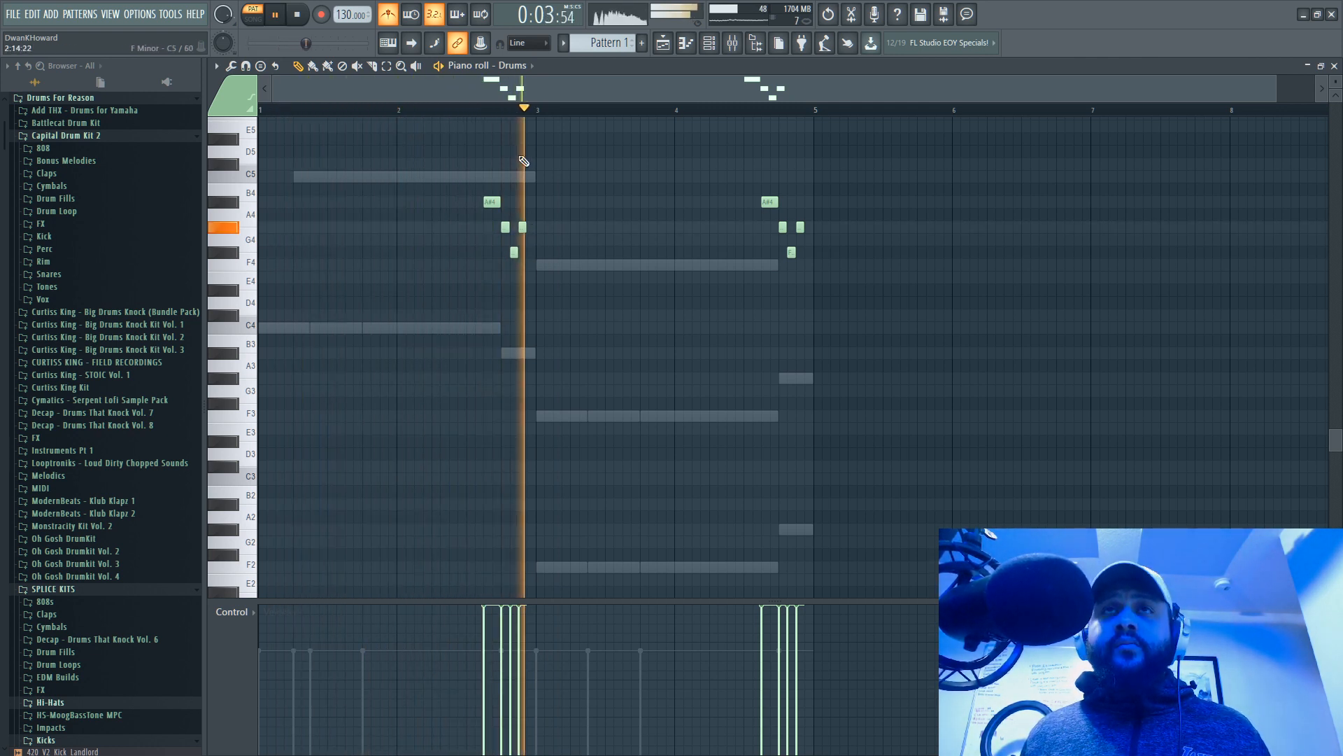
# Step: Move the last note of the bar 2 fill to F4 after trying A4, and stop playback
pyautogui.moveTo(524, 231); pyautogui.dragTo(524, 219)
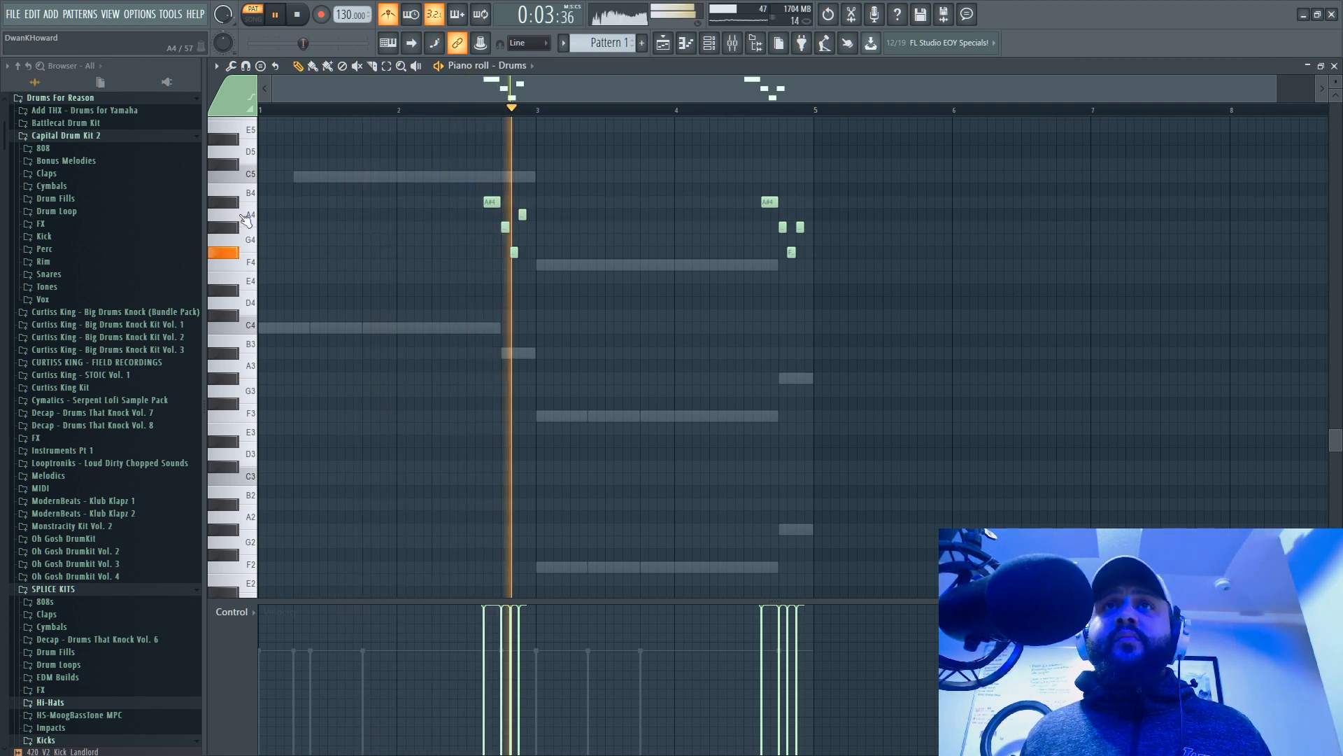
pyautogui.moveTo(523, 216); pyautogui.dragTo(524, 266)
pyautogui.press('space')
# Step: Audition the lower drum keys, place D3 hits at the start of bars 1 and 3, and lengthen the first hit
pyautogui.click(254, 303)
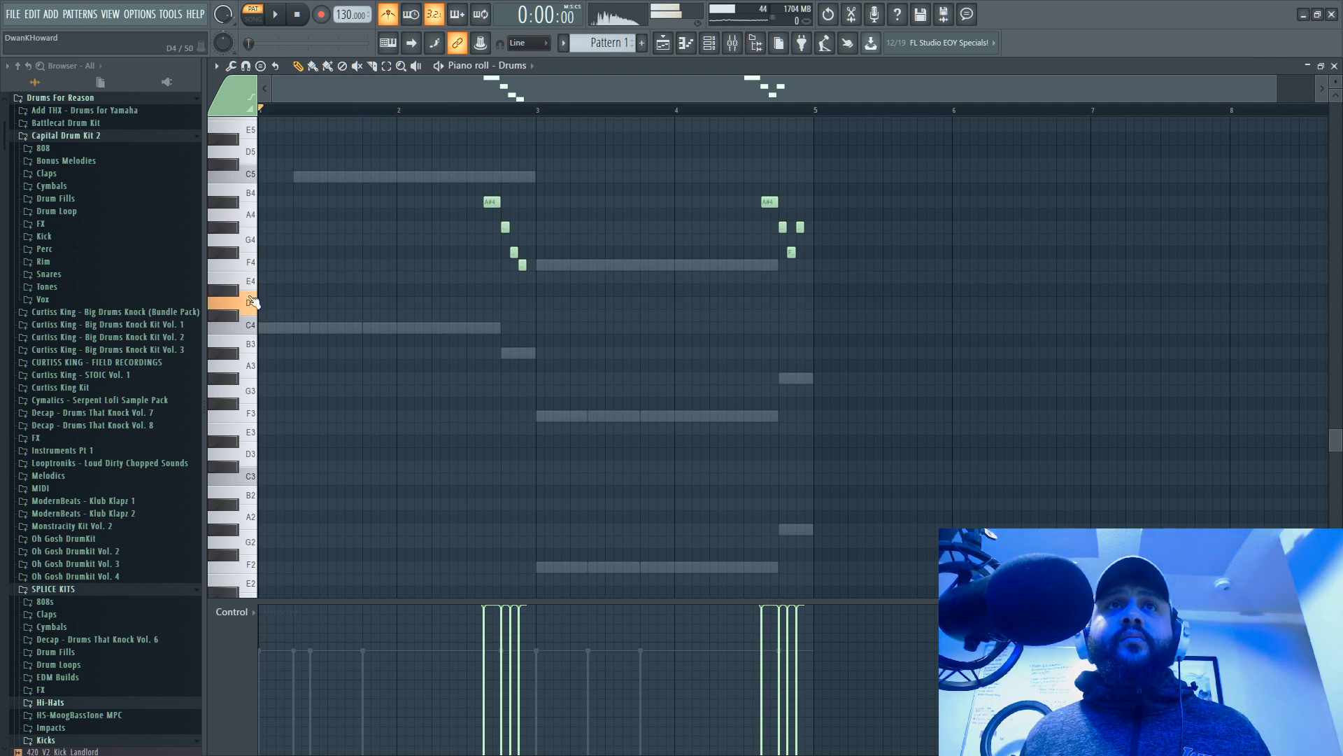
pyautogui.moveTo(240, 298); pyautogui.dragTo(256, 453)
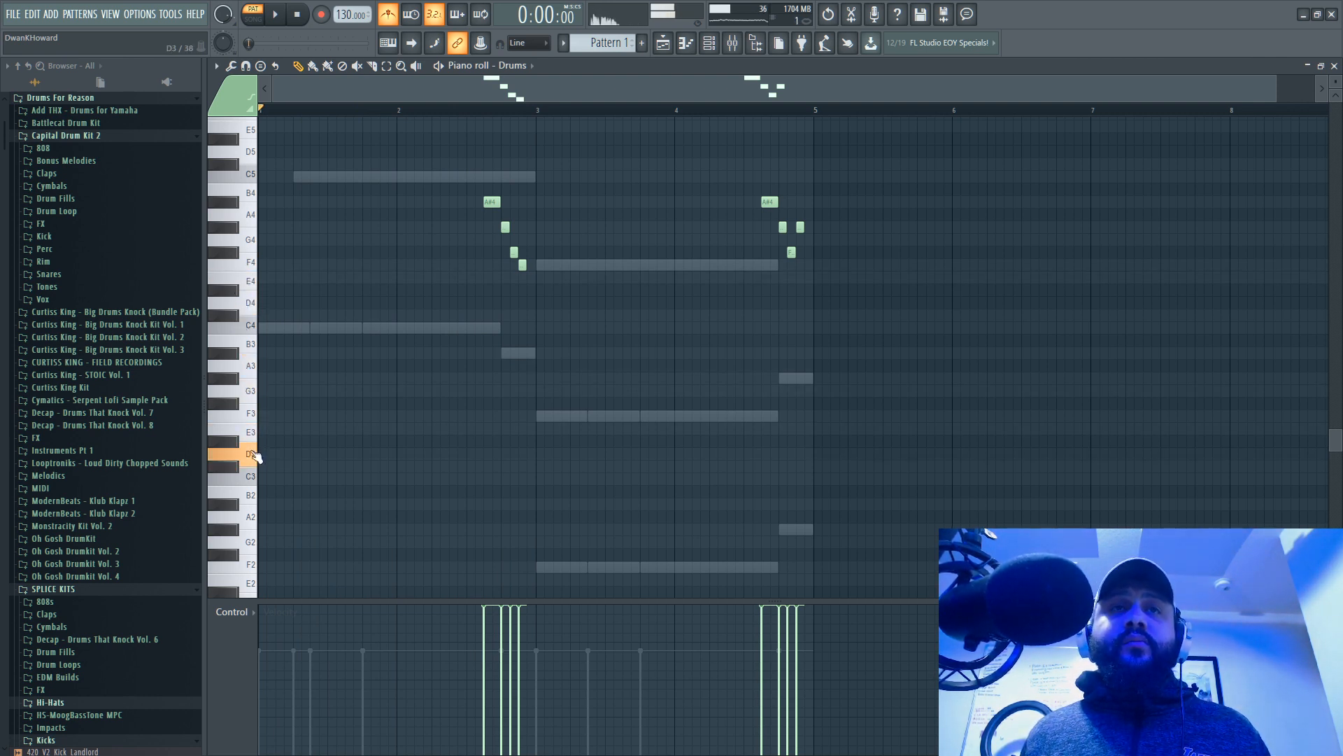
pyautogui.click(263, 454)
pyautogui.press('space')
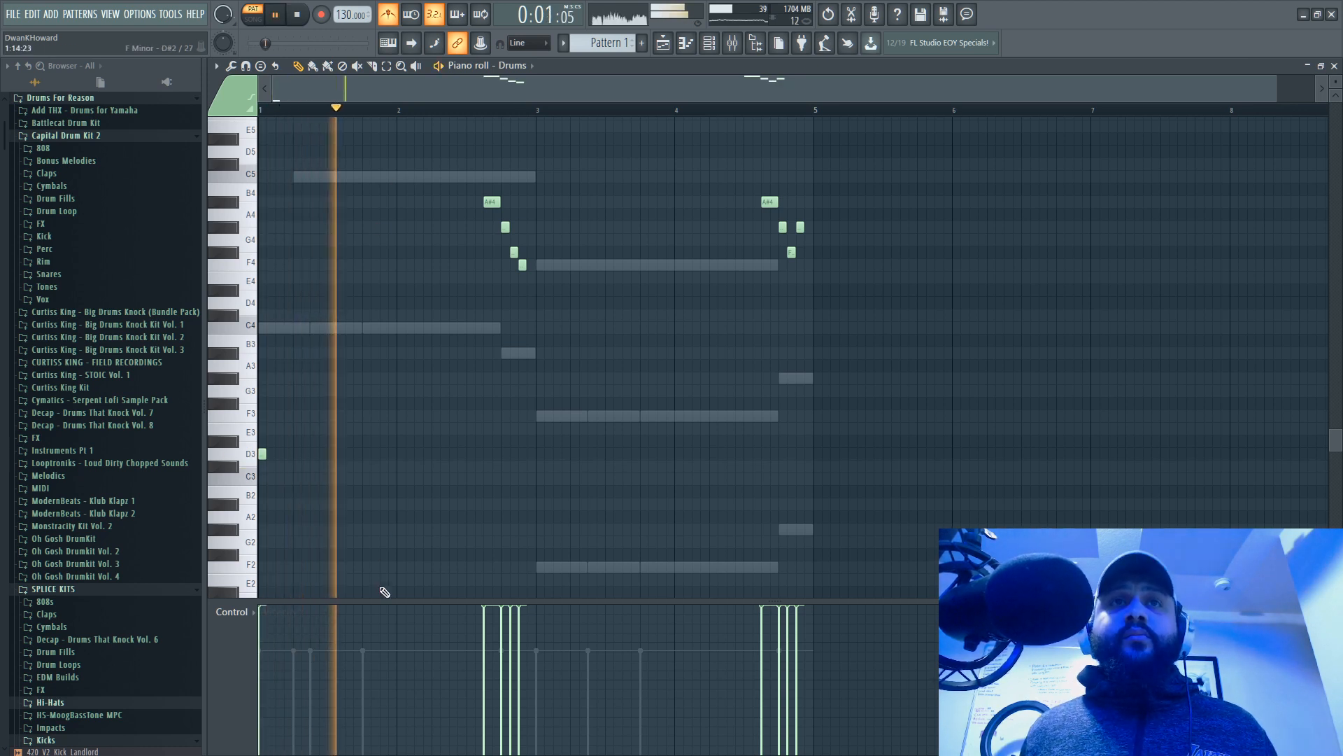
pyautogui.click(540, 456)
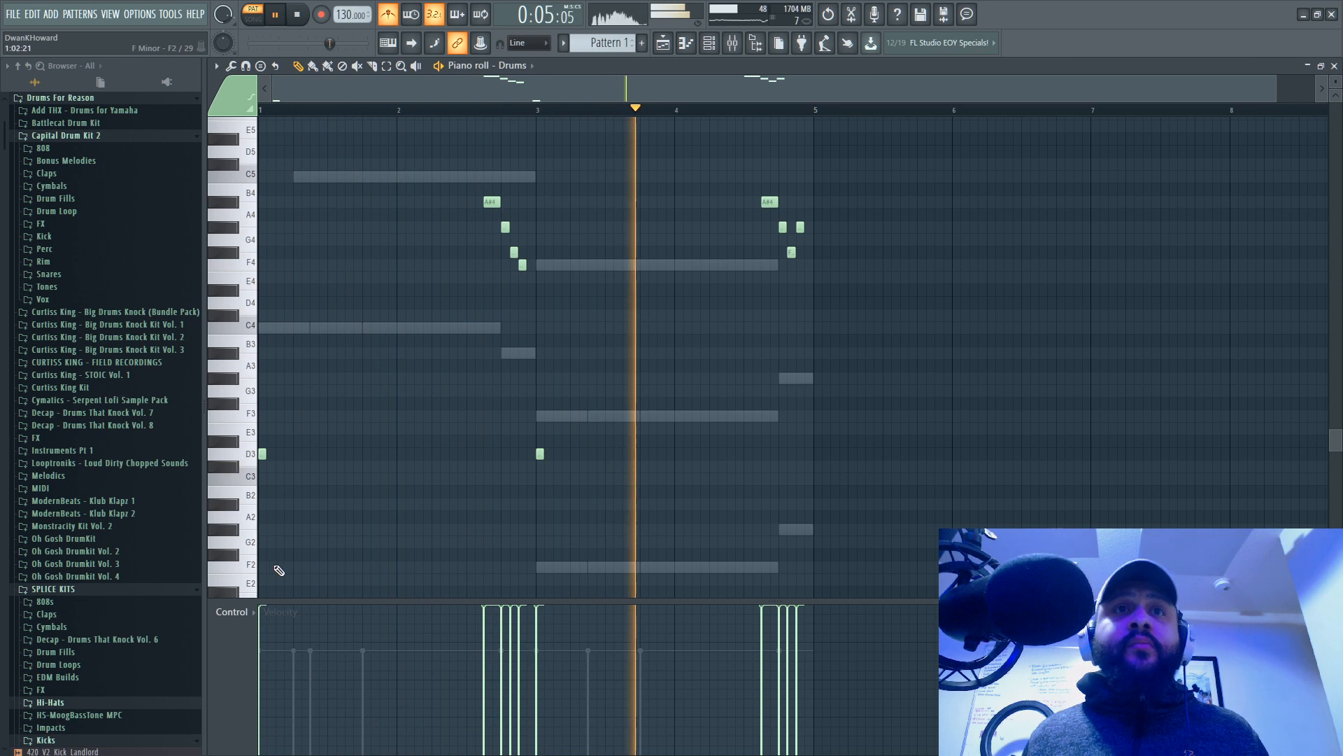
pyautogui.moveTo(265, 454); pyautogui.dragTo(275, 454)
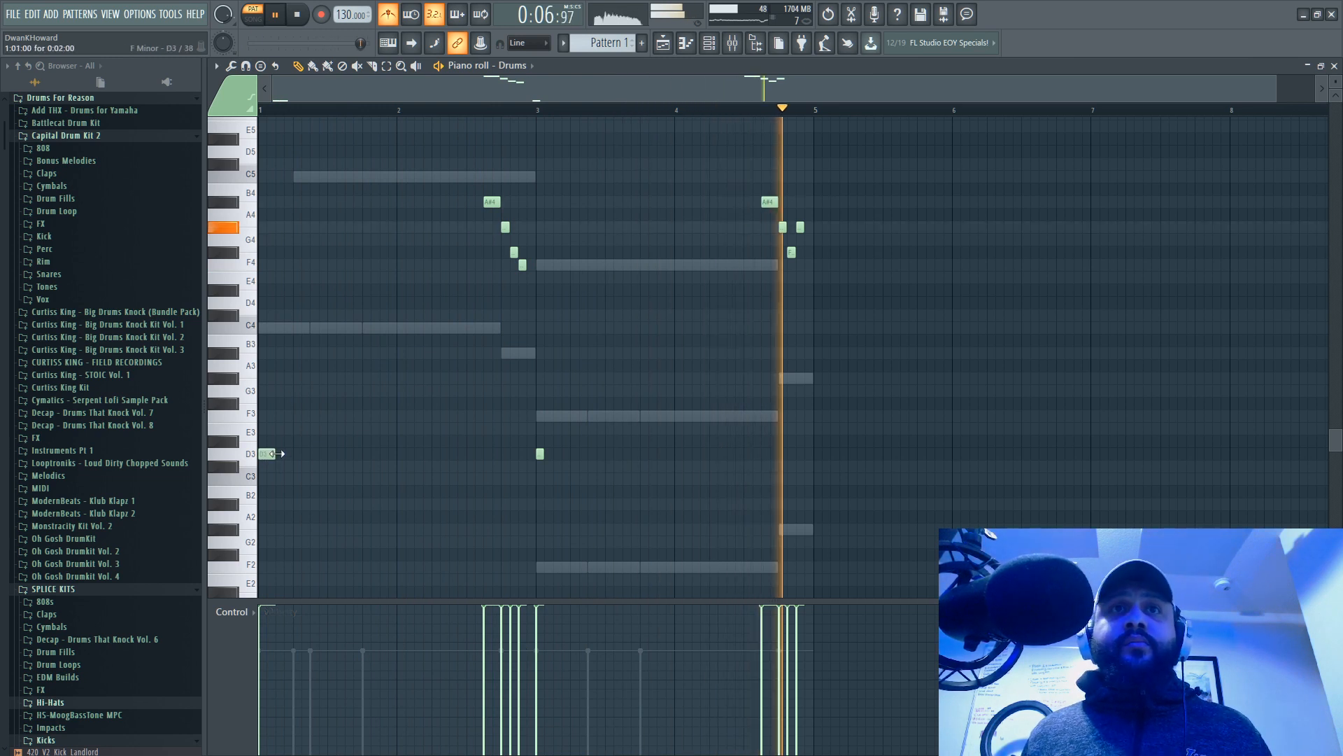
# Step: Replay the pattern's opening, add D3 hits on the fourth beat of bars 1 and 3, and close the piano roll
pyautogui.press('space')
pyautogui.press('space')
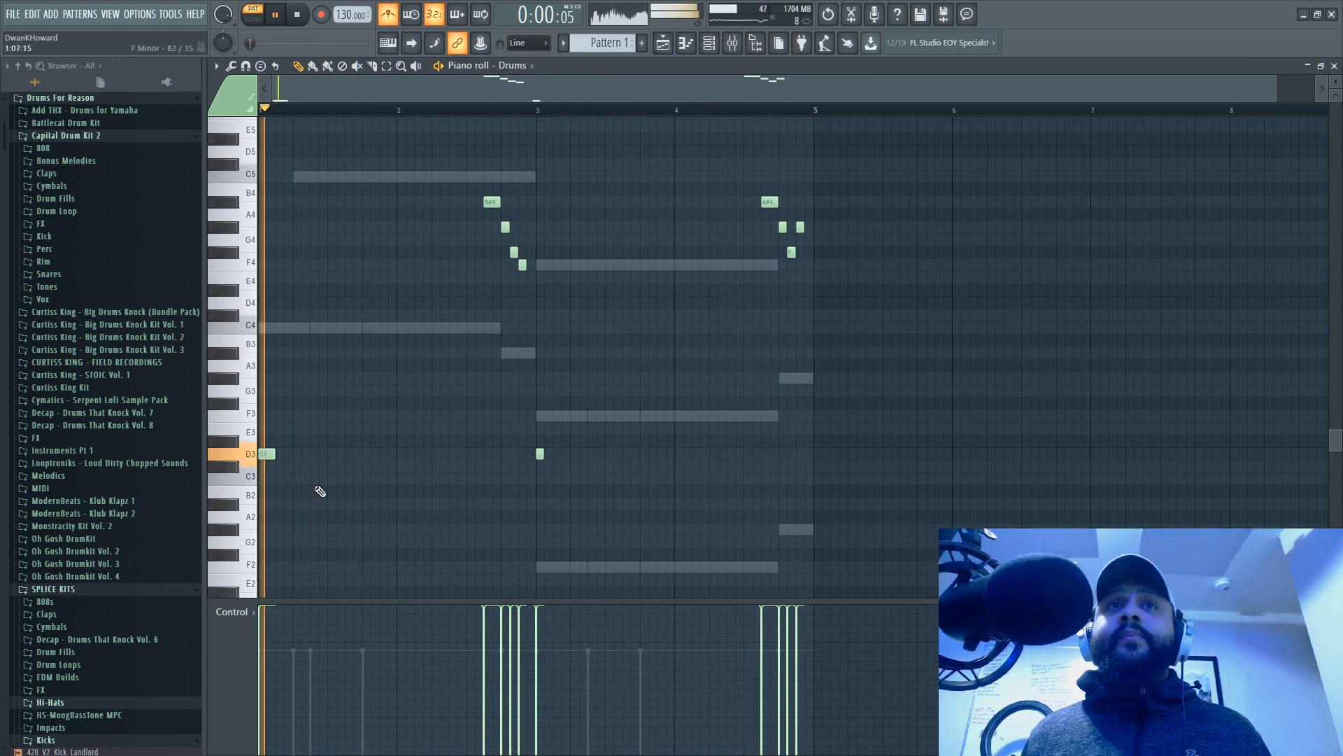
pyautogui.press('space')
pyautogui.press('space')
pyautogui.press('space')
pyautogui.press('space')
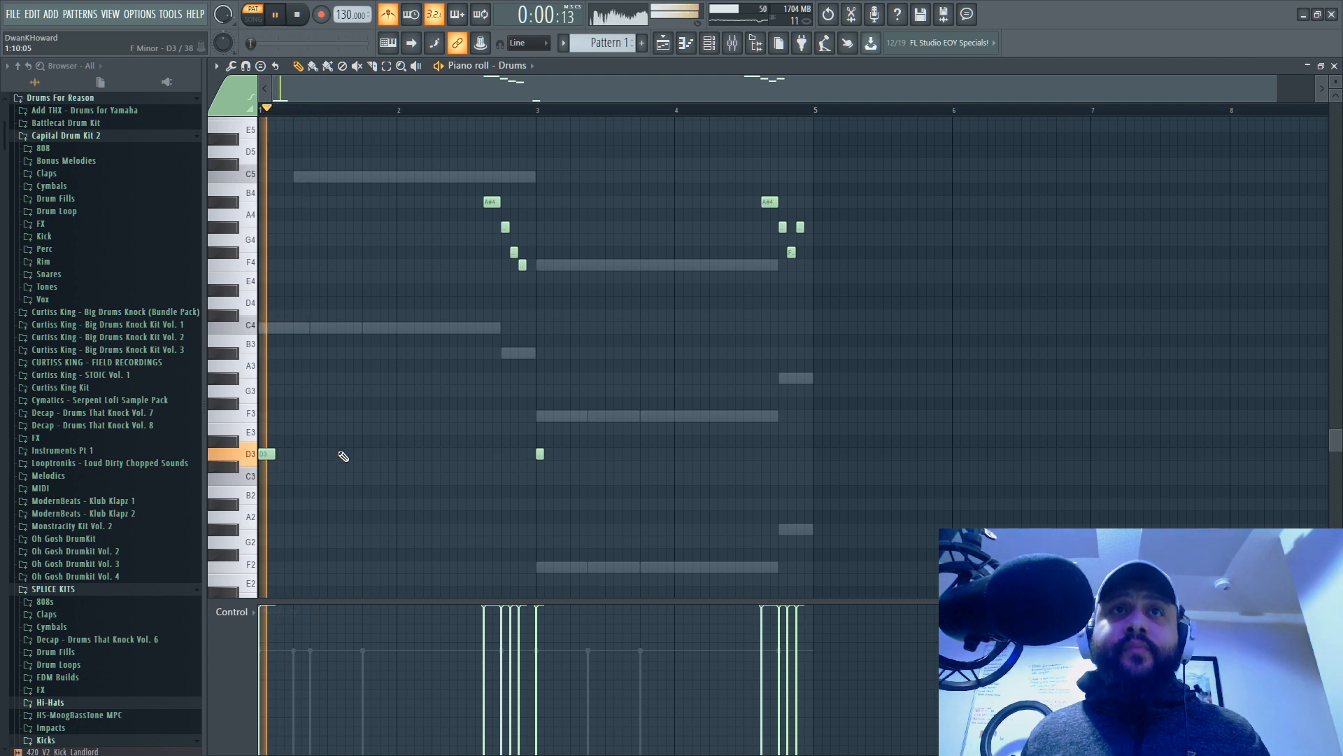
pyautogui.click(367, 454)
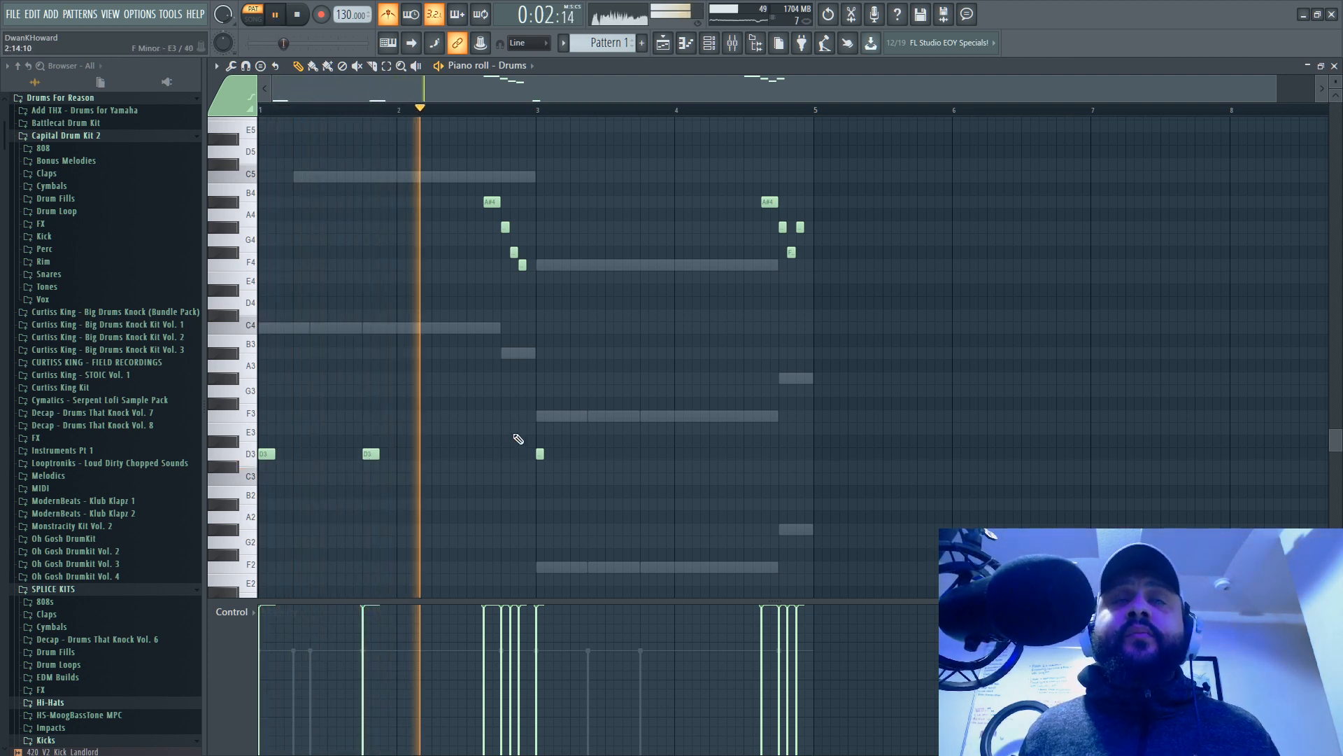
pyautogui.click(645, 454)
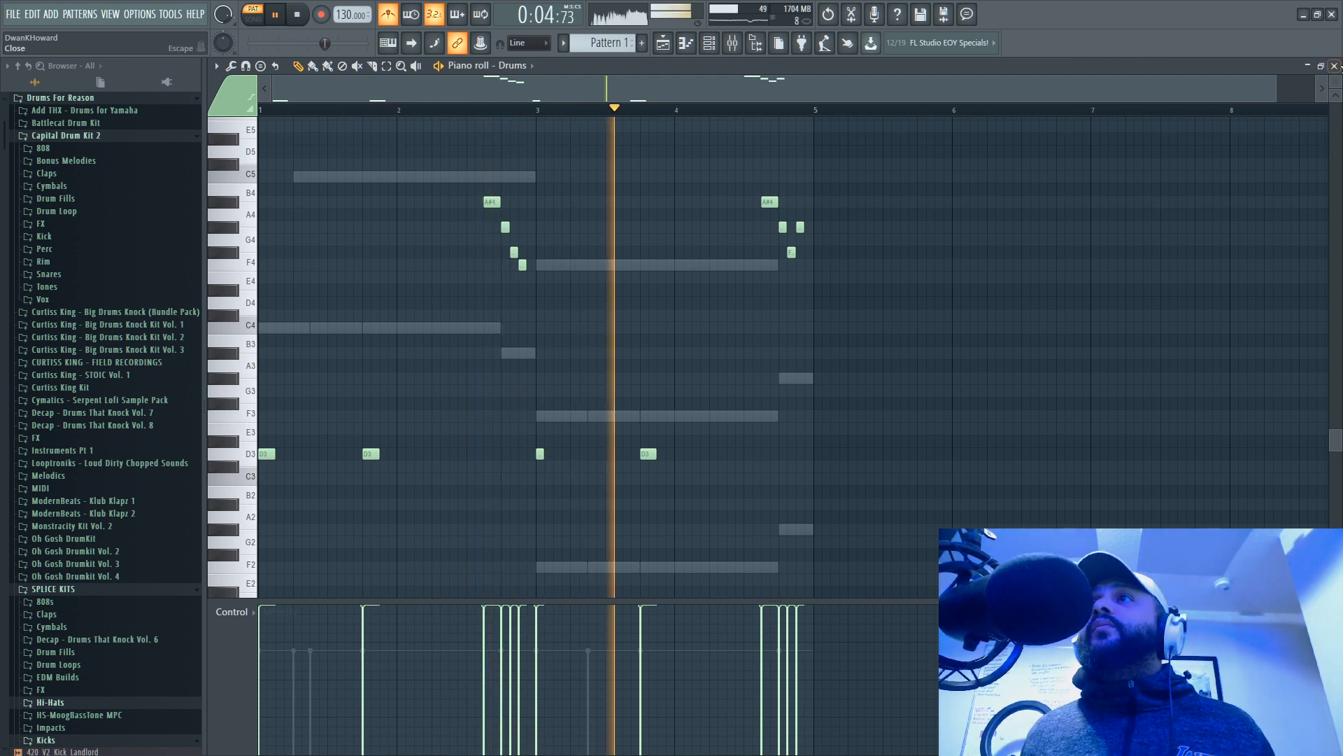
pyautogui.click(1332, 67)
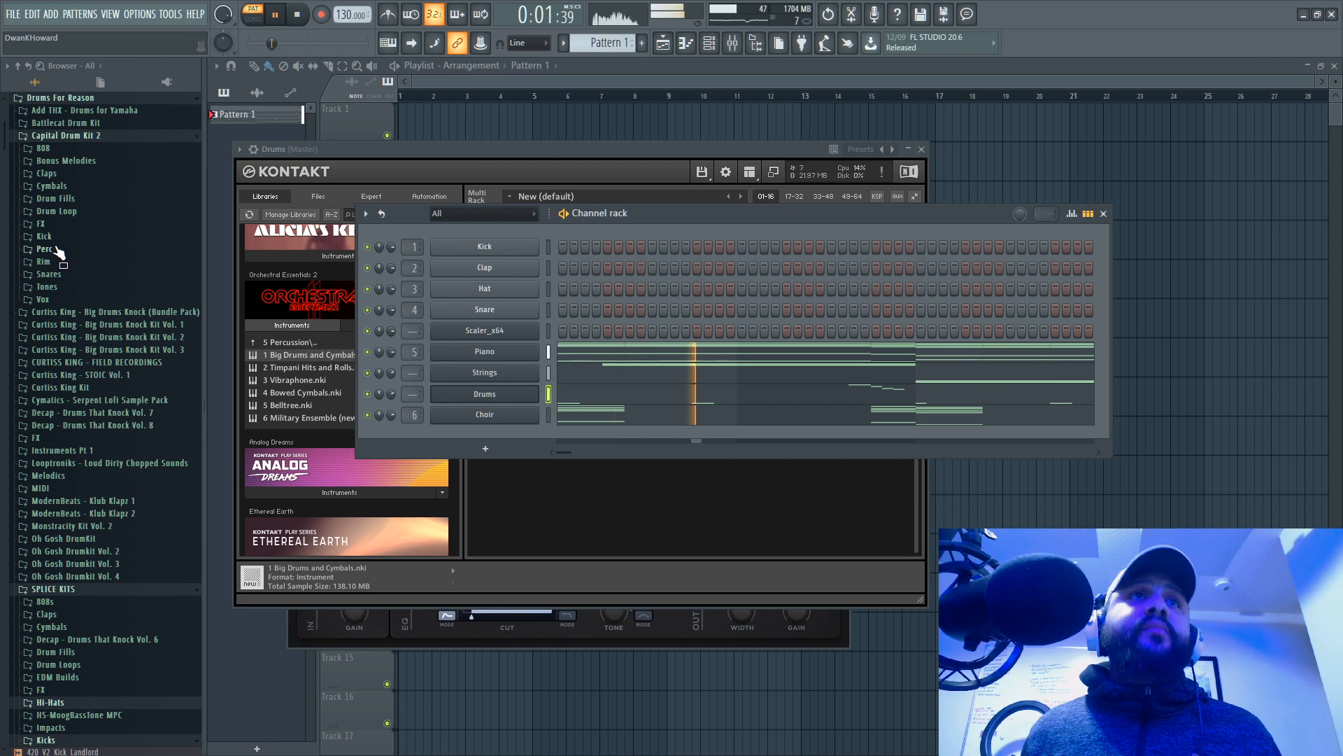
# Step: Add Trap Banger Open Hihat from the Decap - Drums That Knock Vol. 7 Hihats + Shakers + Crashes folder as a new channel
pyautogui.scroll(3, 68, 259)
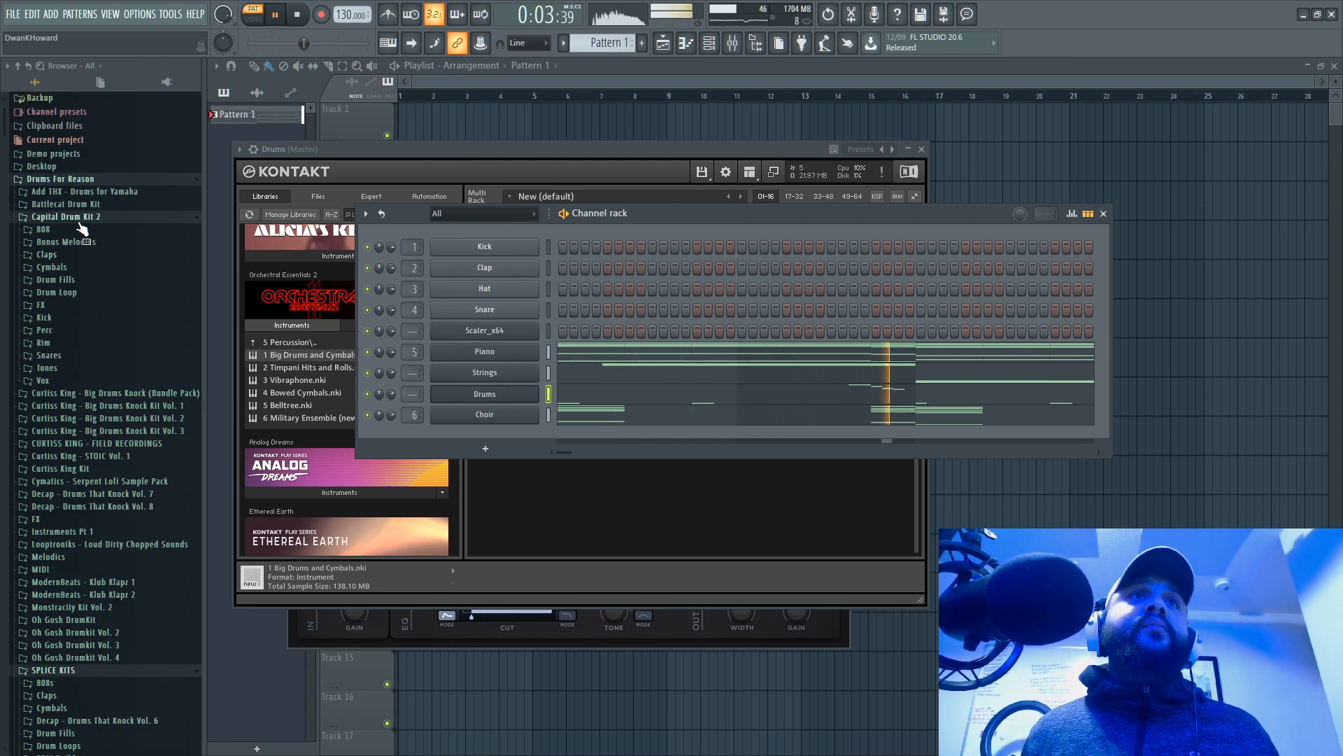
pyautogui.scroll(-10, 133, 458)
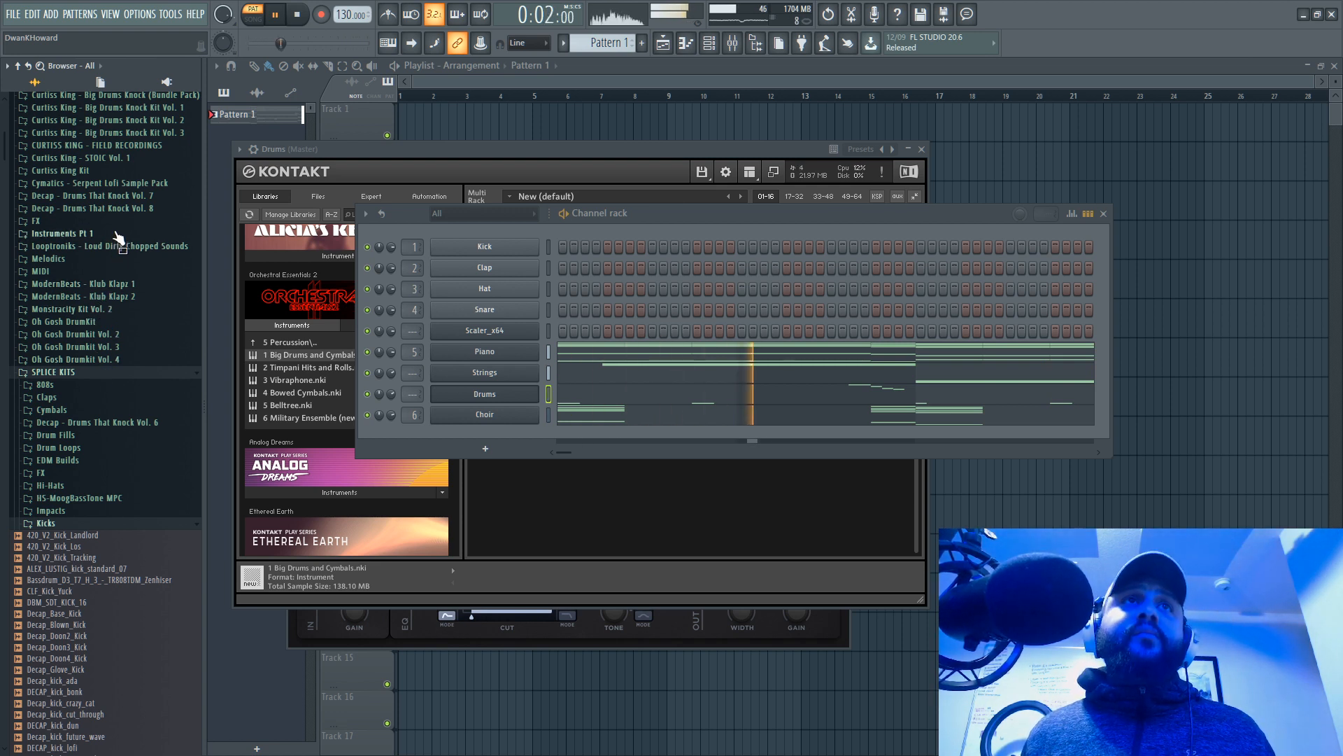
pyautogui.click(119, 200)
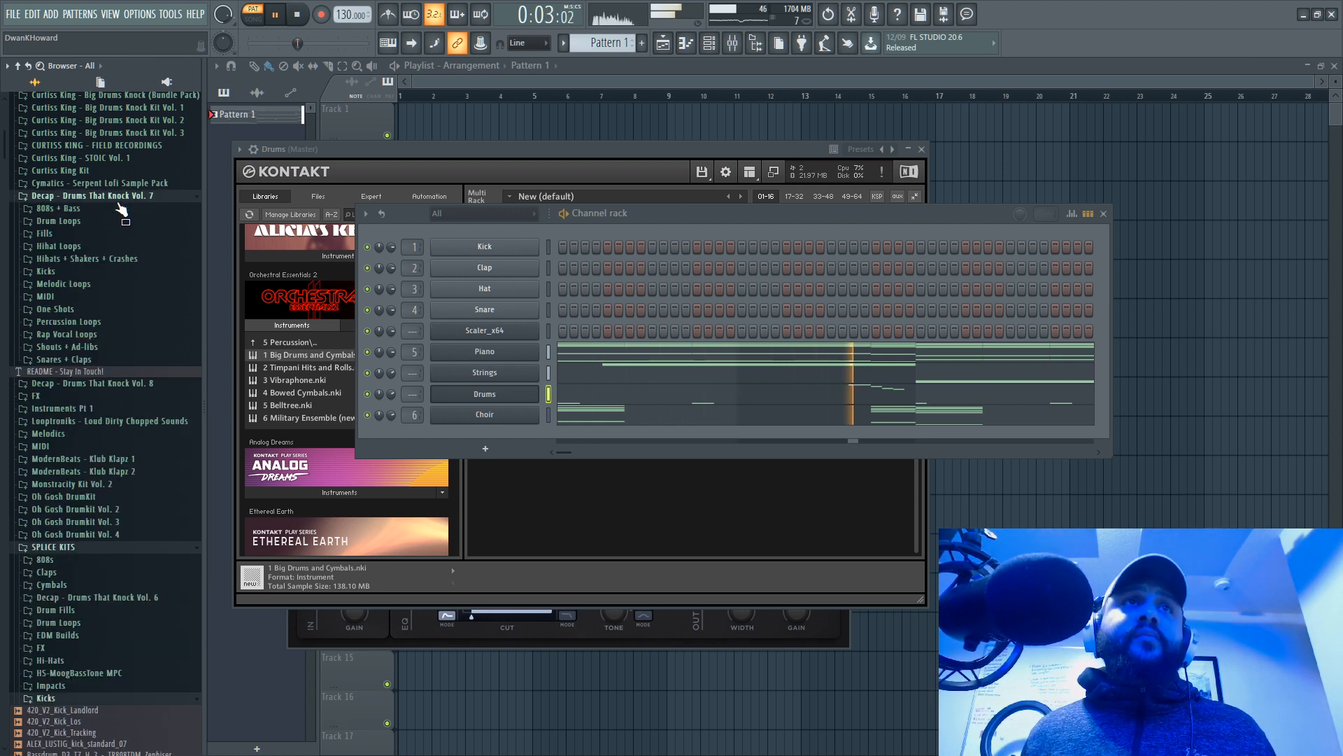
pyautogui.click(110, 259)
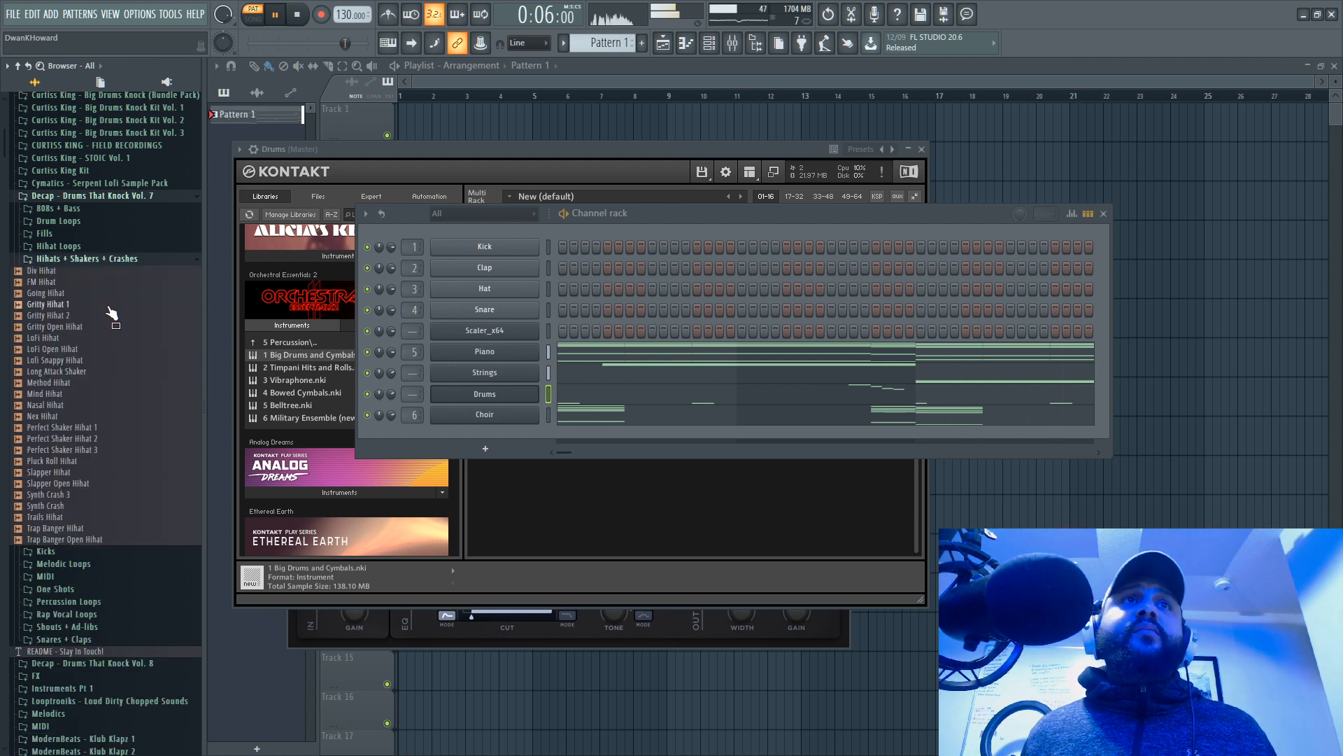
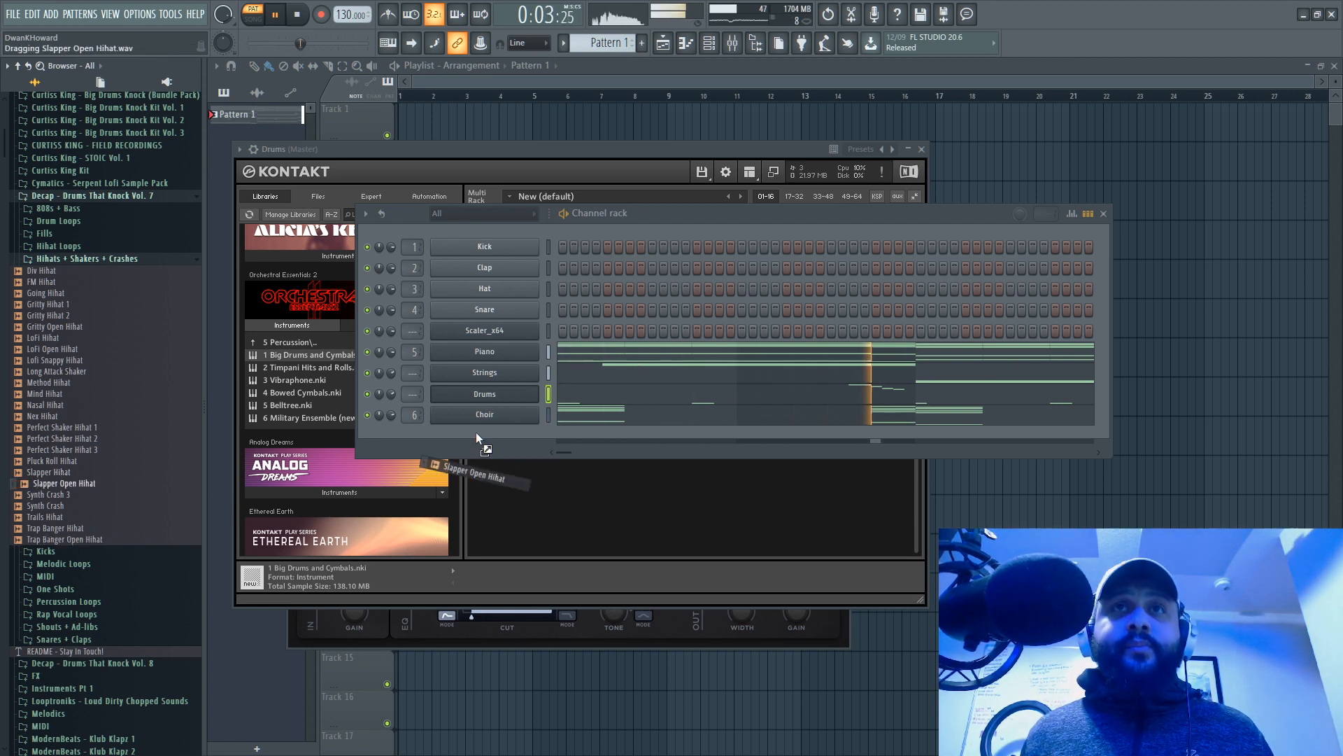
pyautogui.moveTo(483, 469); pyautogui.dragTo(506, 430)
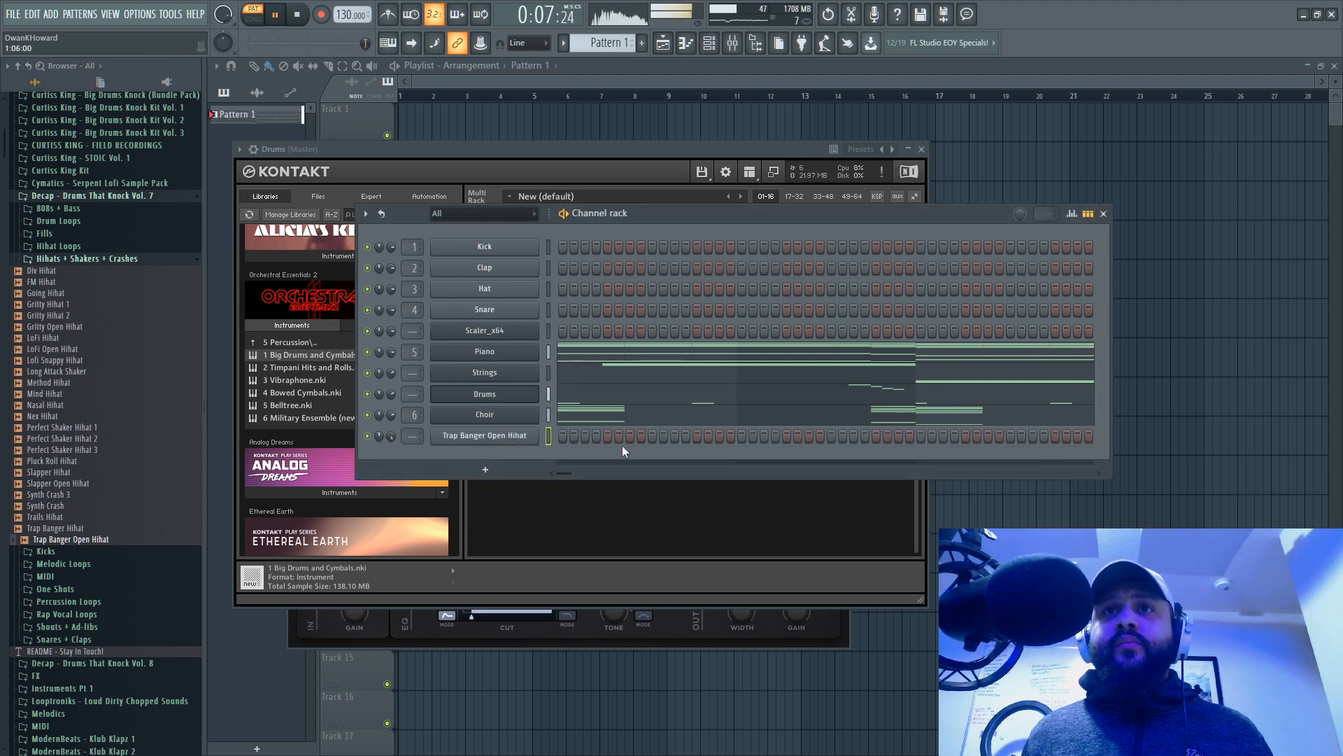
# Step: Activate steps 5, 21 and 37 on the Trap Banger Open Hihat channel
pyautogui.click(608, 435)
pyautogui.click(786, 436)
pyautogui.click(956, 436)
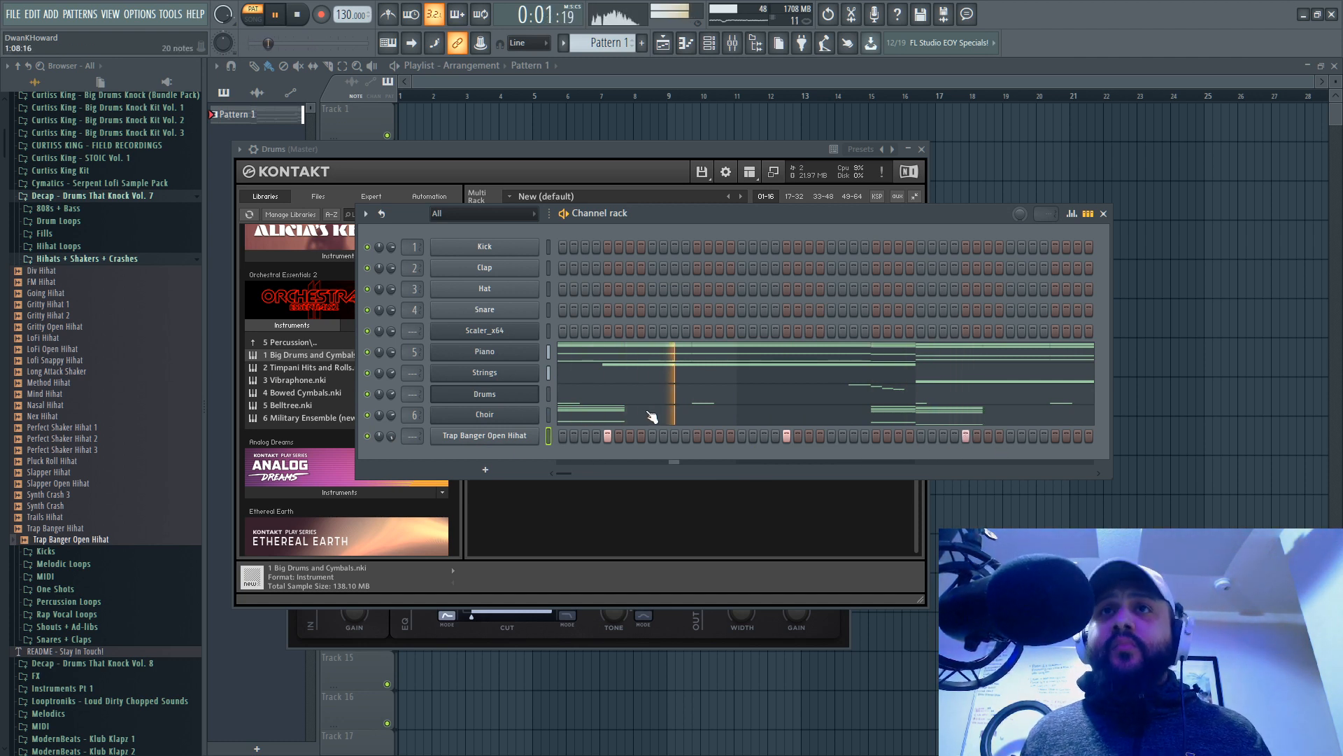
# Step: Add a C5 note on the second beat of bar 4 in the Trap Banger Open Hihat piano roll and close it
pyautogui.rightClick(490, 435)
pyautogui.click(570, 438)
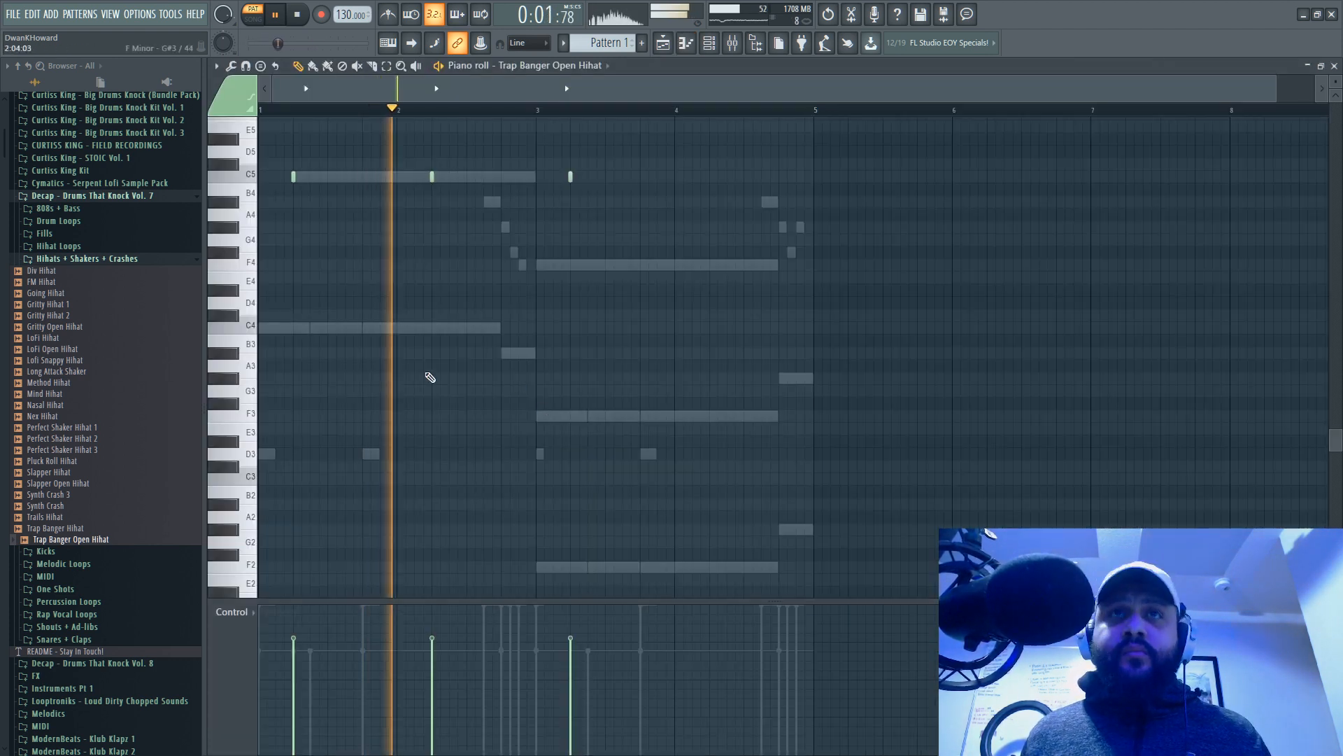
pyautogui.press('space')
pyautogui.scroll(5, 428, 326)
pyautogui.press('space')
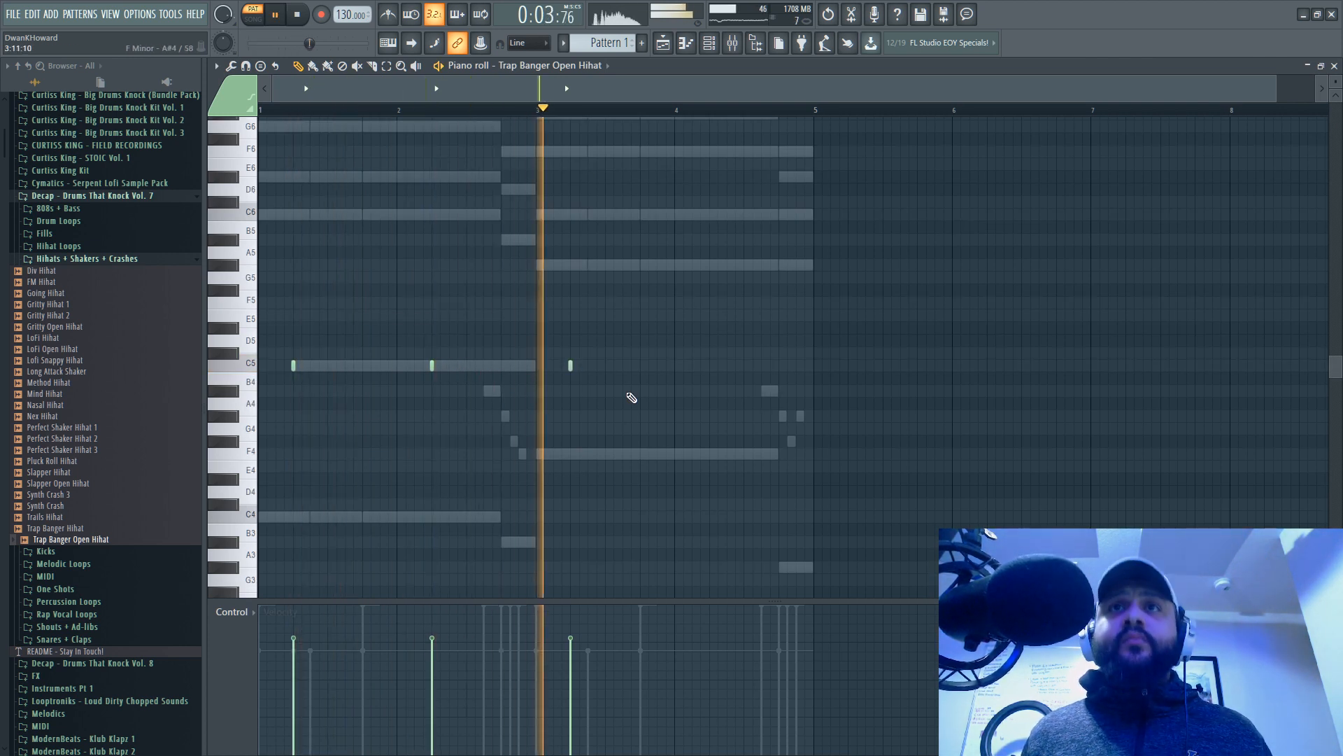
pyautogui.click(711, 364)
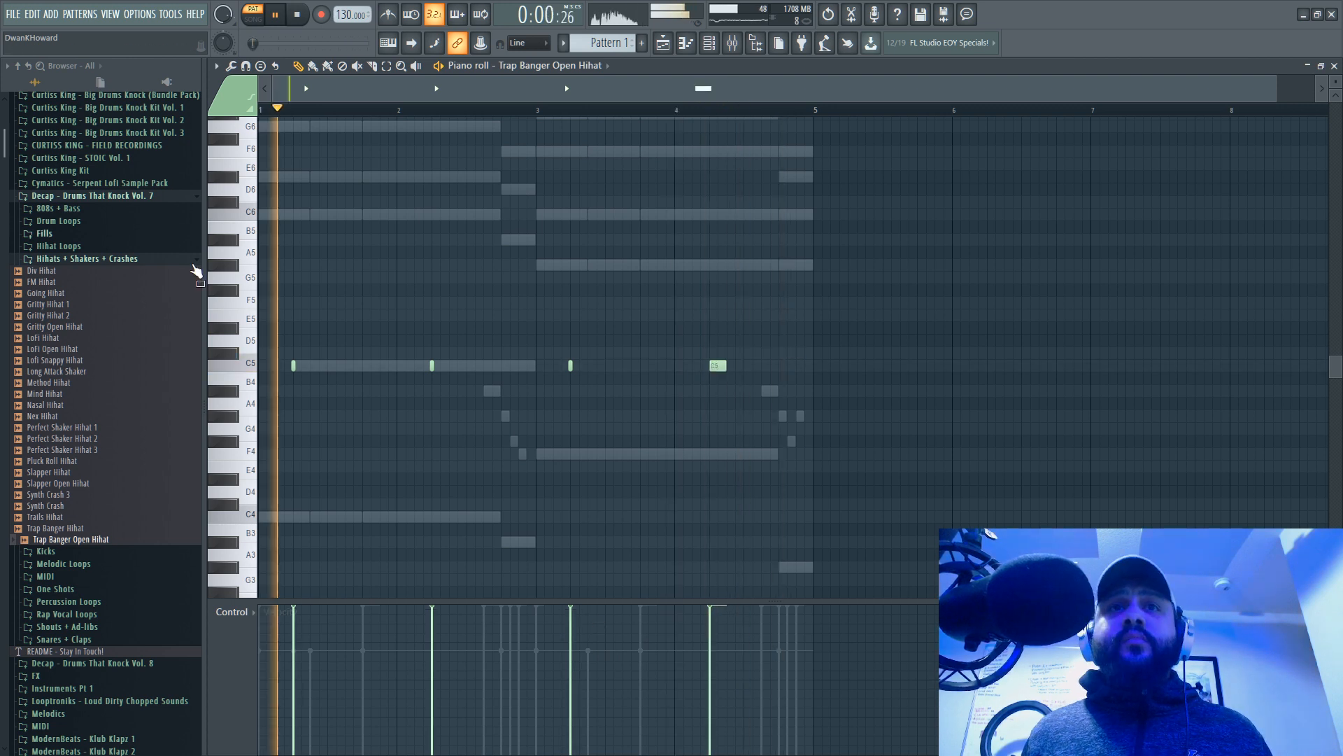
pyautogui.click(1334, 65)
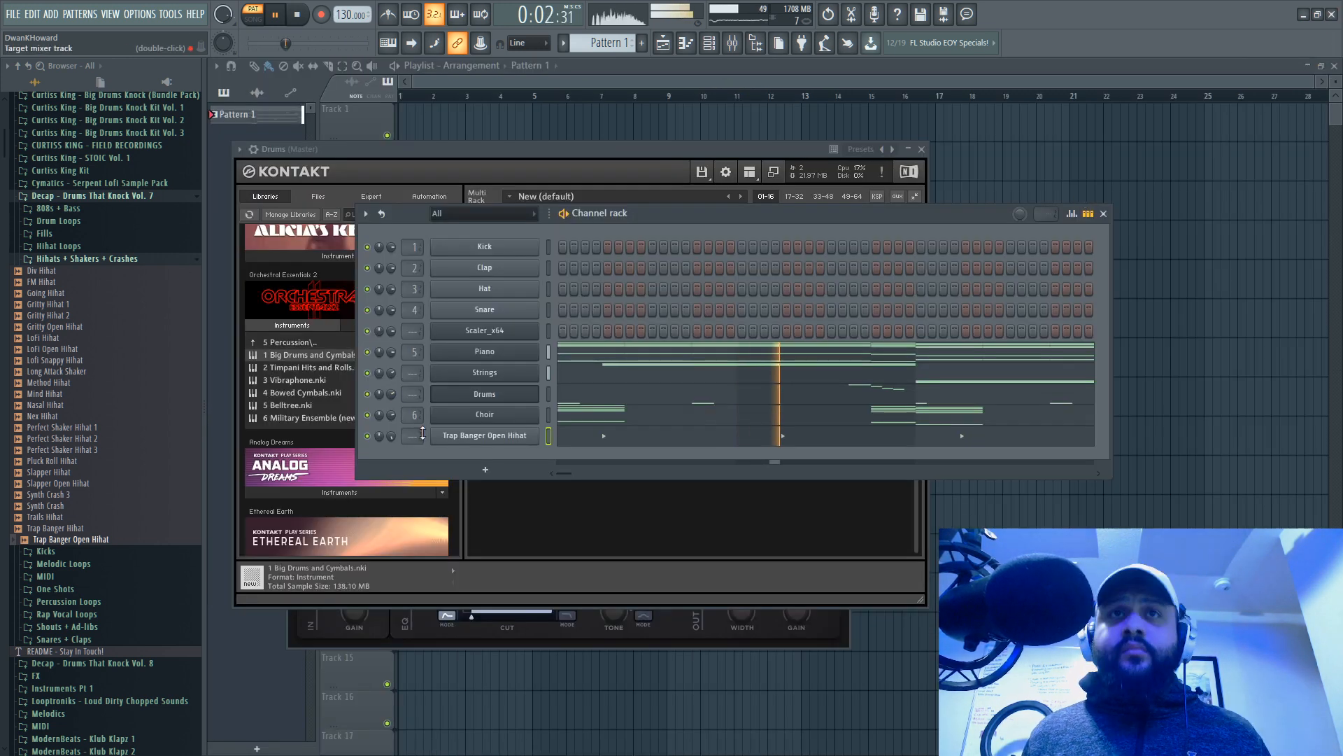
# Step: Examine the sample and miscellaneous settings of the Trap Banger Open Hihat channel and close them
pyautogui.click(467, 435)
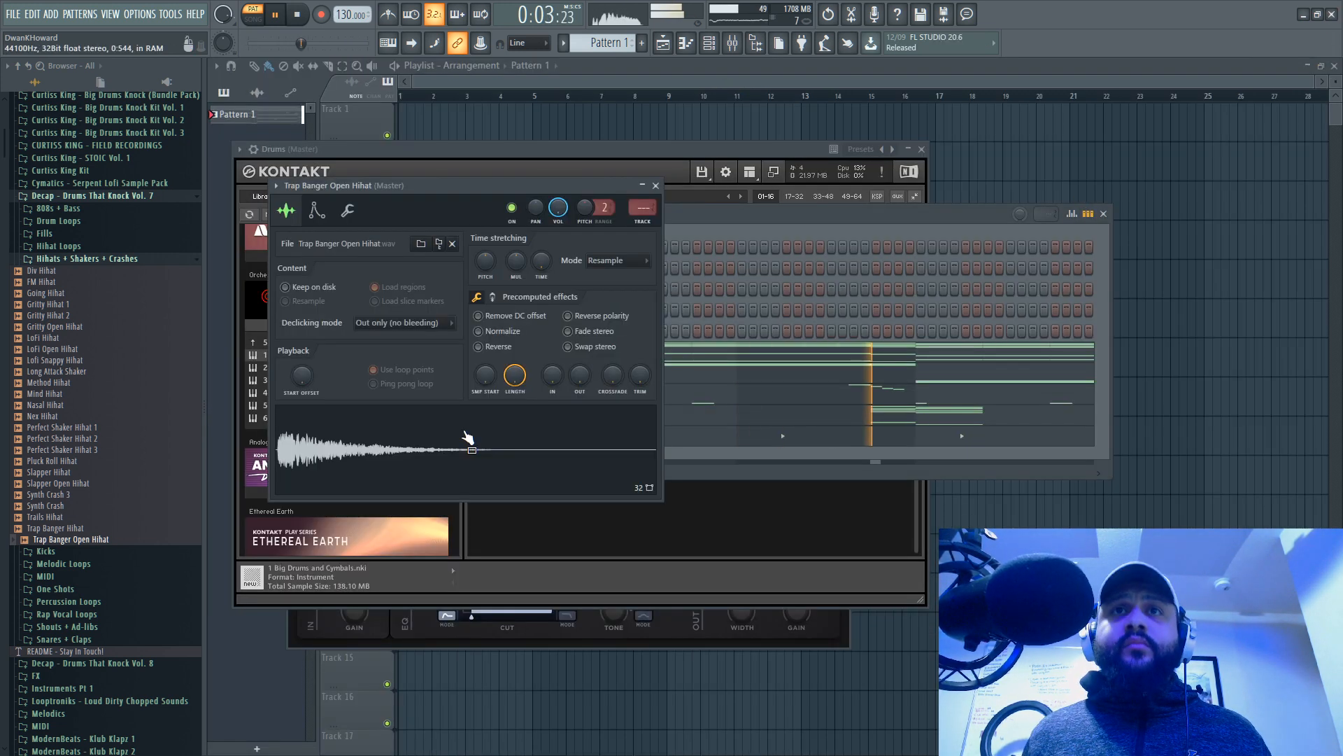
pyautogui.click(358, 213)
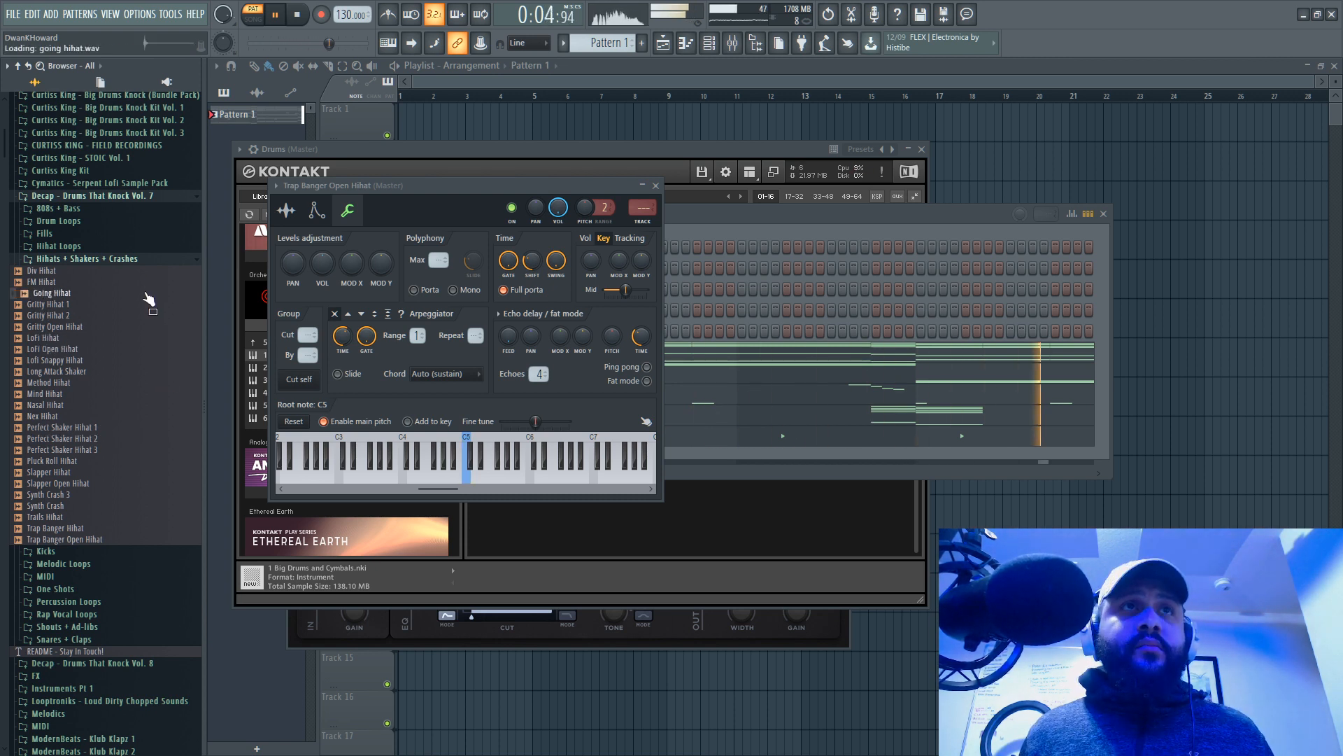
pyautogui.click(657, 187)
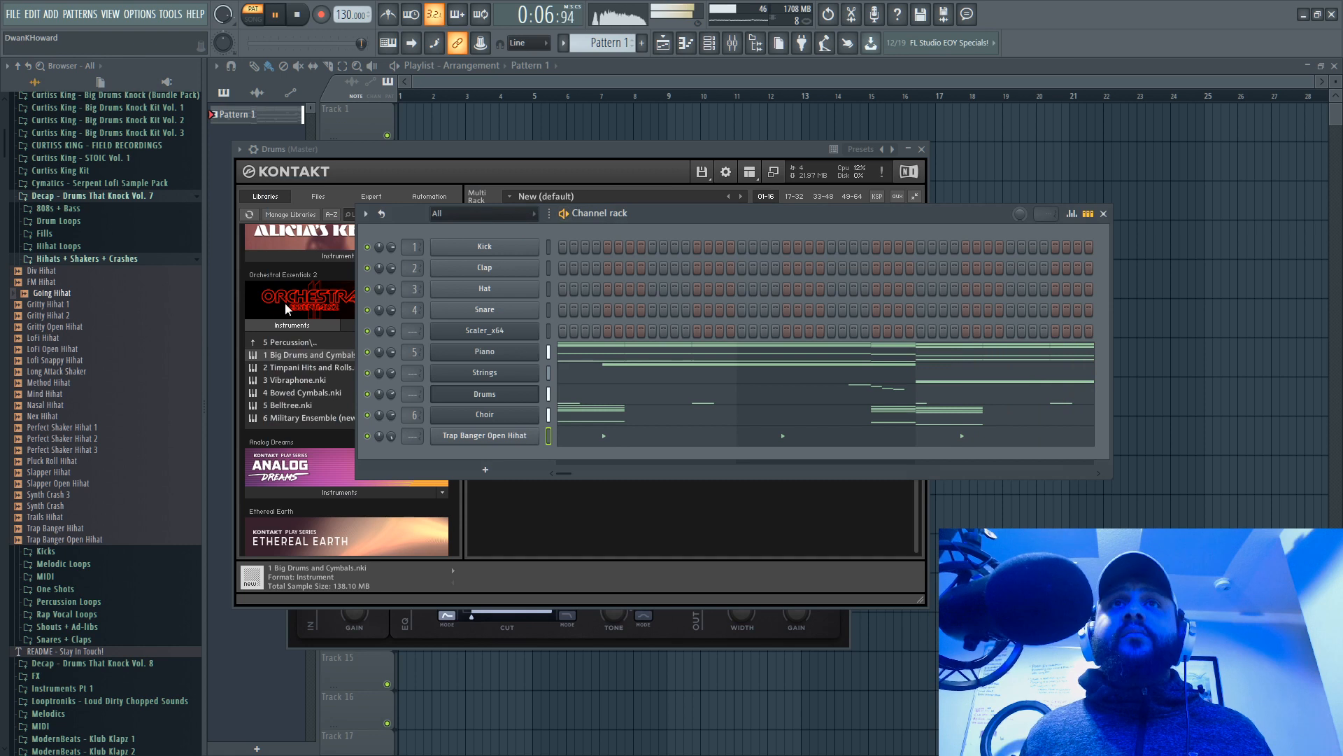
# Step: Replace the Hat channel's sample with Going Hihat and open that channel's piano roll
pyautogui.moveTo(427, 292); pyautogui.dragTo(473, 291)
pyautogui.rightClick(537, 287)
pyautogui.click(560, 289)
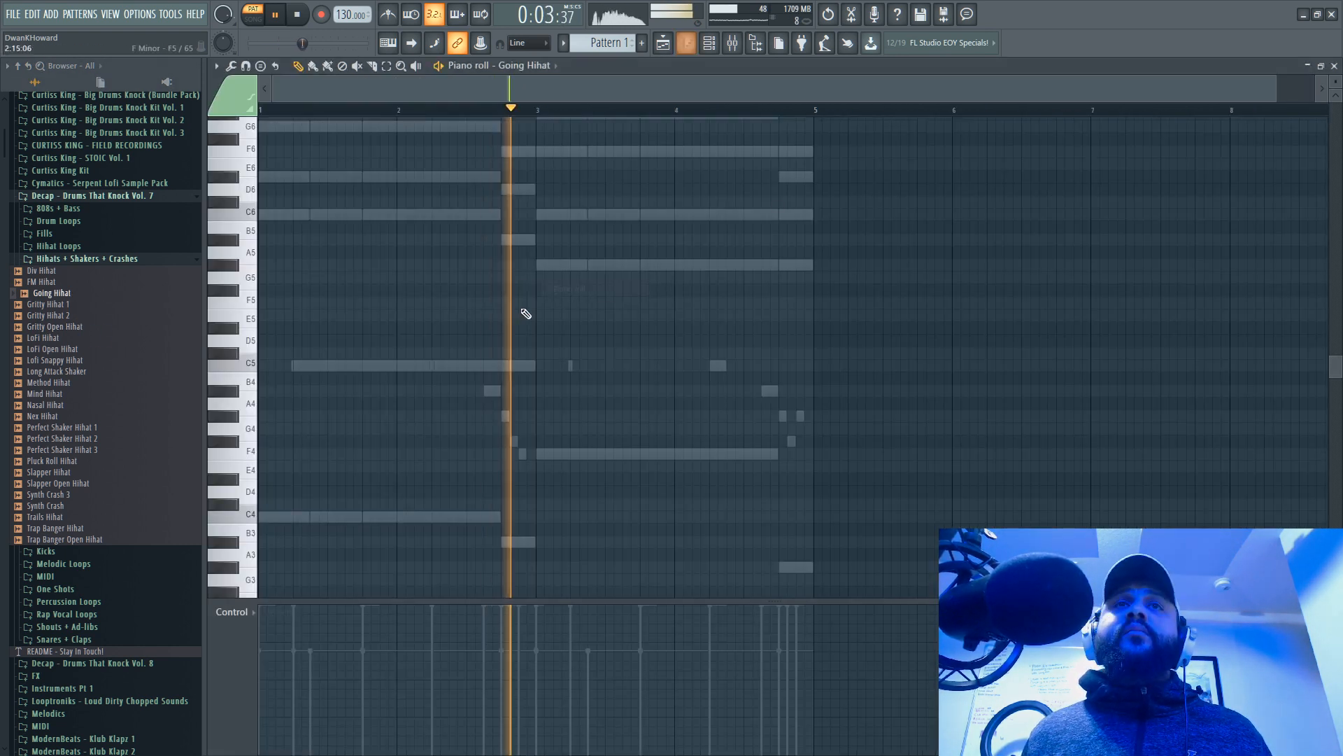
# Step: Place one-step C5 hi-hat notes on steps 1, 5 and 9 of bar 1
pyautogui.click(266, 366)
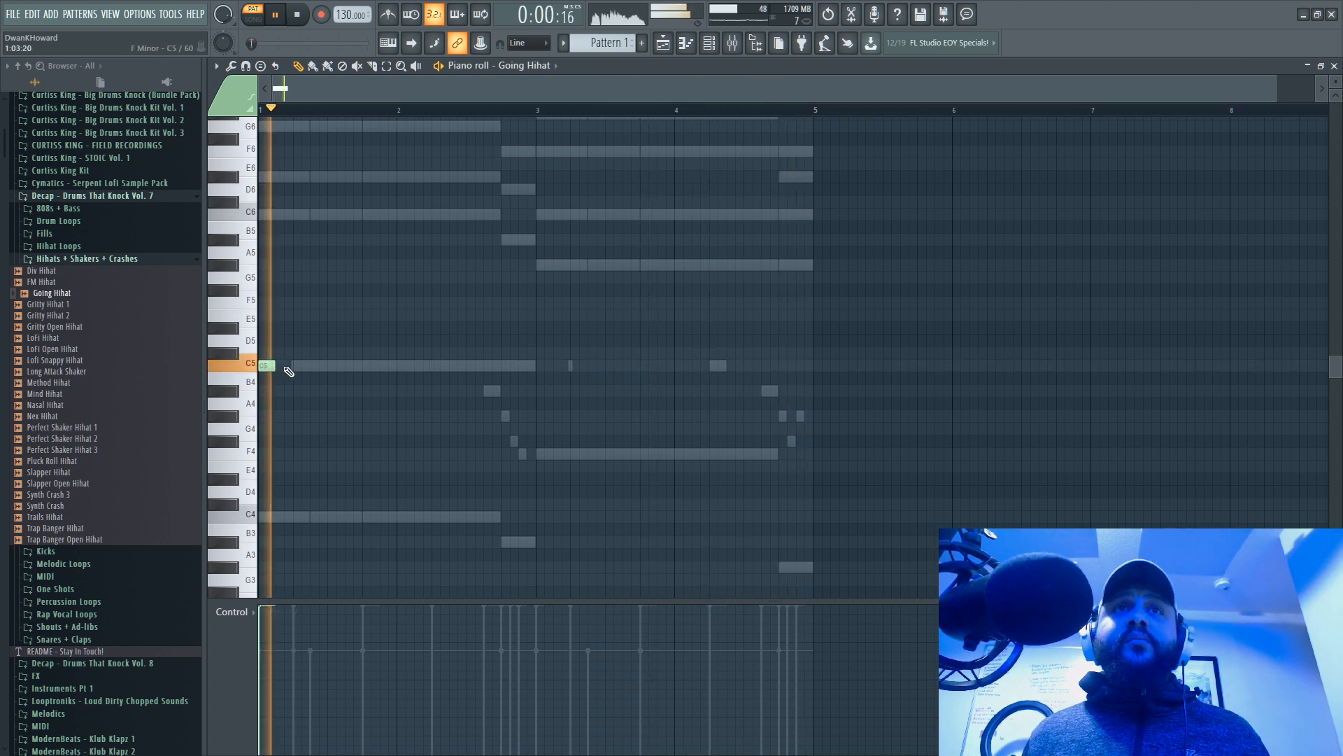
pyautogui.moveTo(1272, 84); pyautogui.dragTo(811, 83)
pyautogui.click(325, 366)
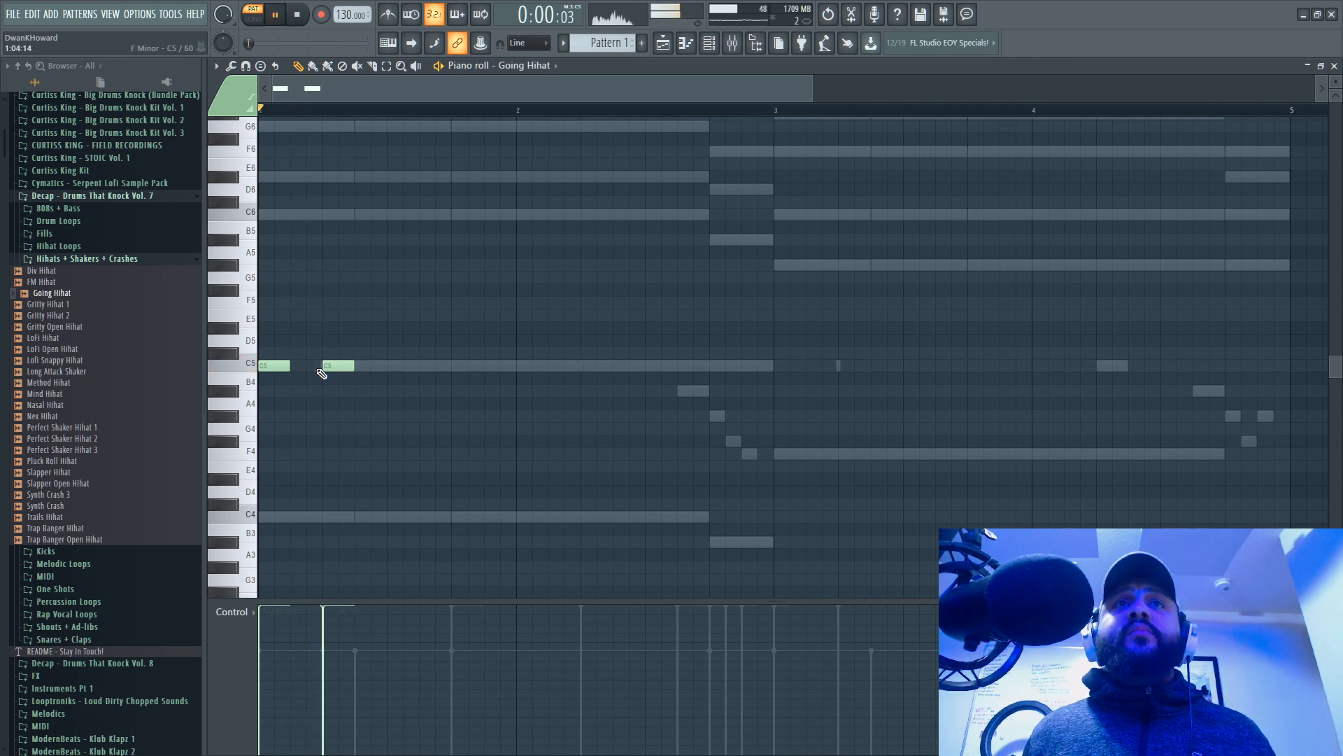
pyautogui.moveTo(352, 366); pyautogui.dragTo(340, 366)
pyautogui.rightClick(272, 368)
pyautogui.click(269, 369)
pyautogui.press('space')
pyautogui.click(395, 366)
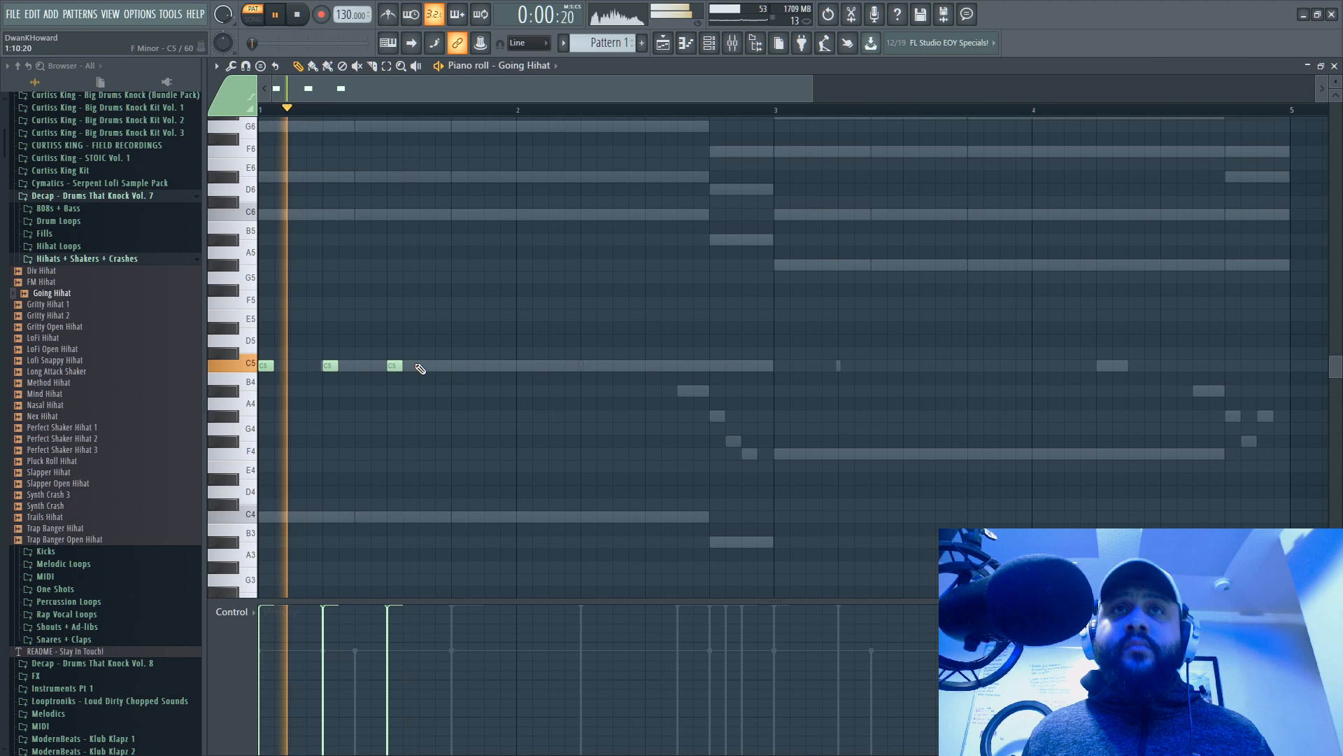
# Step: Lengthen the step 9 note to two steps and add C5 notes on steps 11, 15 and 16 and at bar 2's start
pyautogui.moveTo(409, 366); pyautogui.dragTo(426, 366)
pyautogui.click(431, 366)
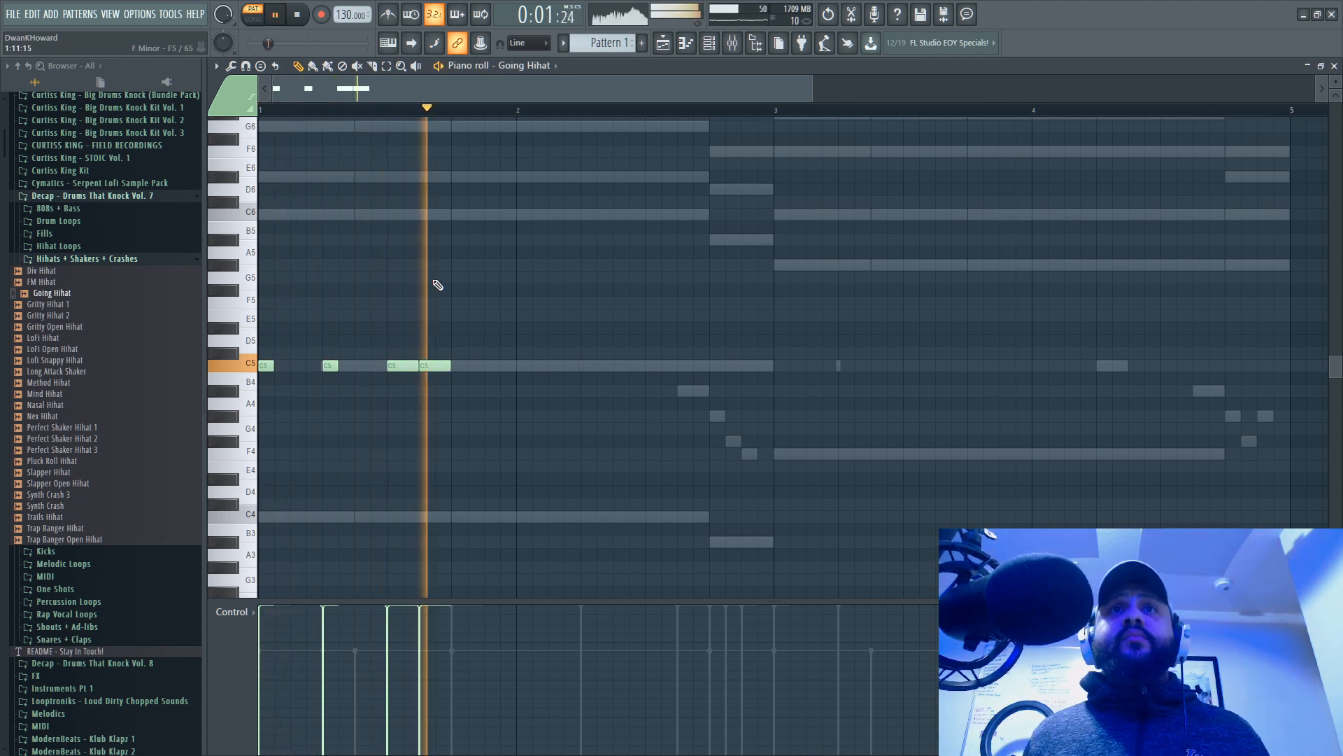
pyautogui.click(523, 366)
pyautogui.click(487, 366)
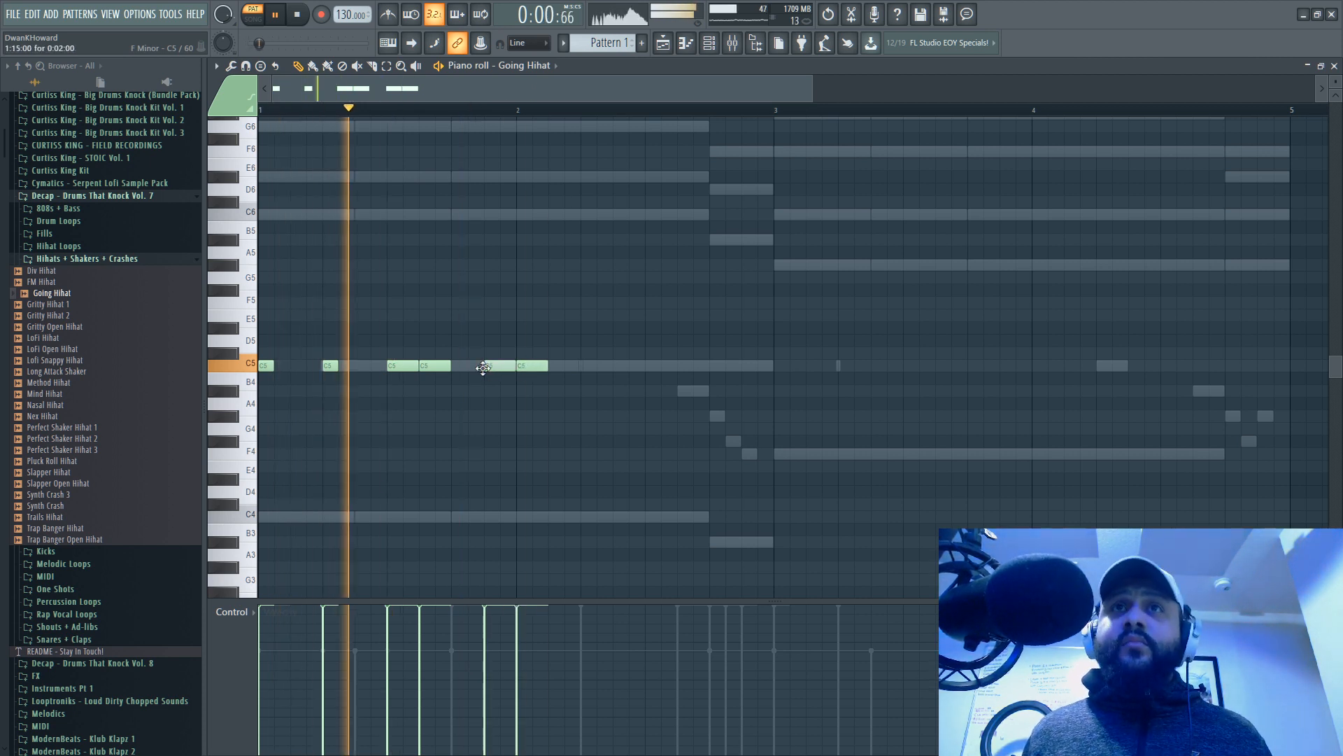
pyautogui.moveTo(513, 365); pyautogui.dragTo(499, 366)
pyautogui.click(505, 366)
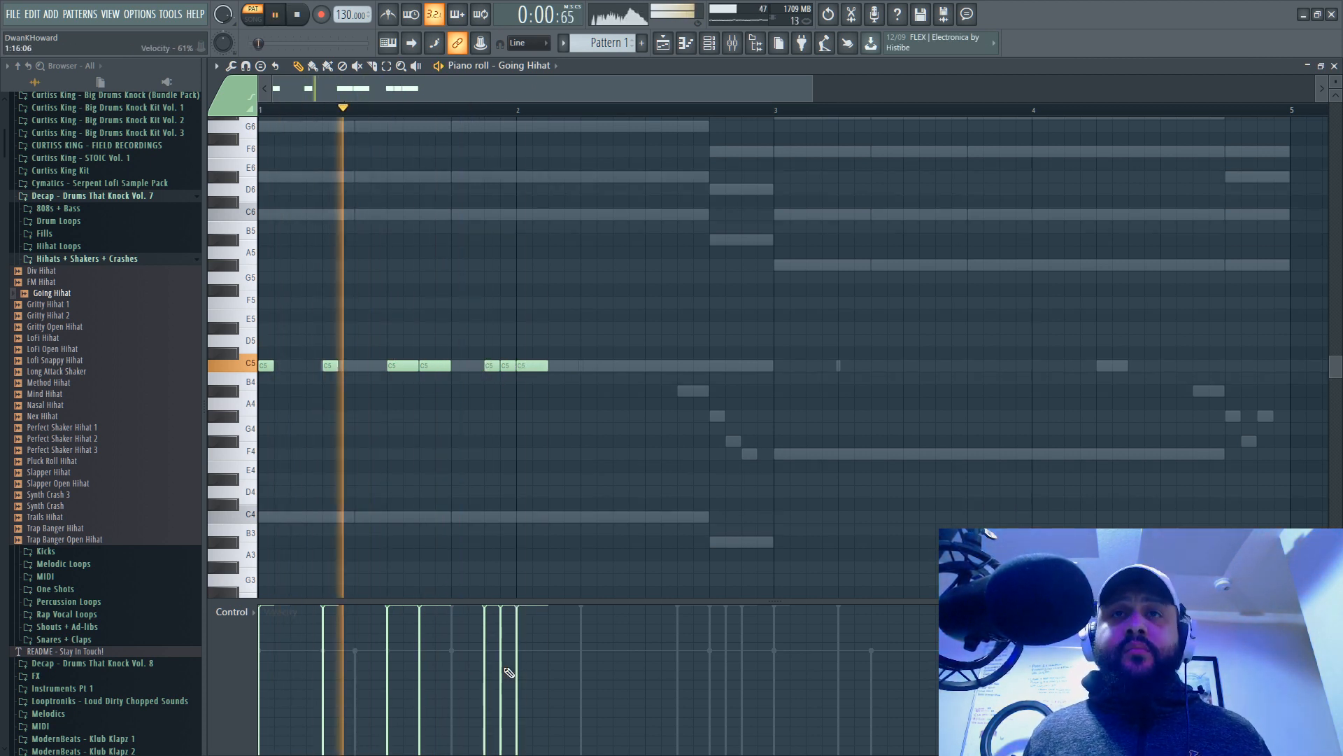
# Step: Lower the velocity of the C5 note on step 16 of bar 1 and restore the step 15 note to full velocity
pyautogui.click(503, 671)
pyautogui.click(489, 652)
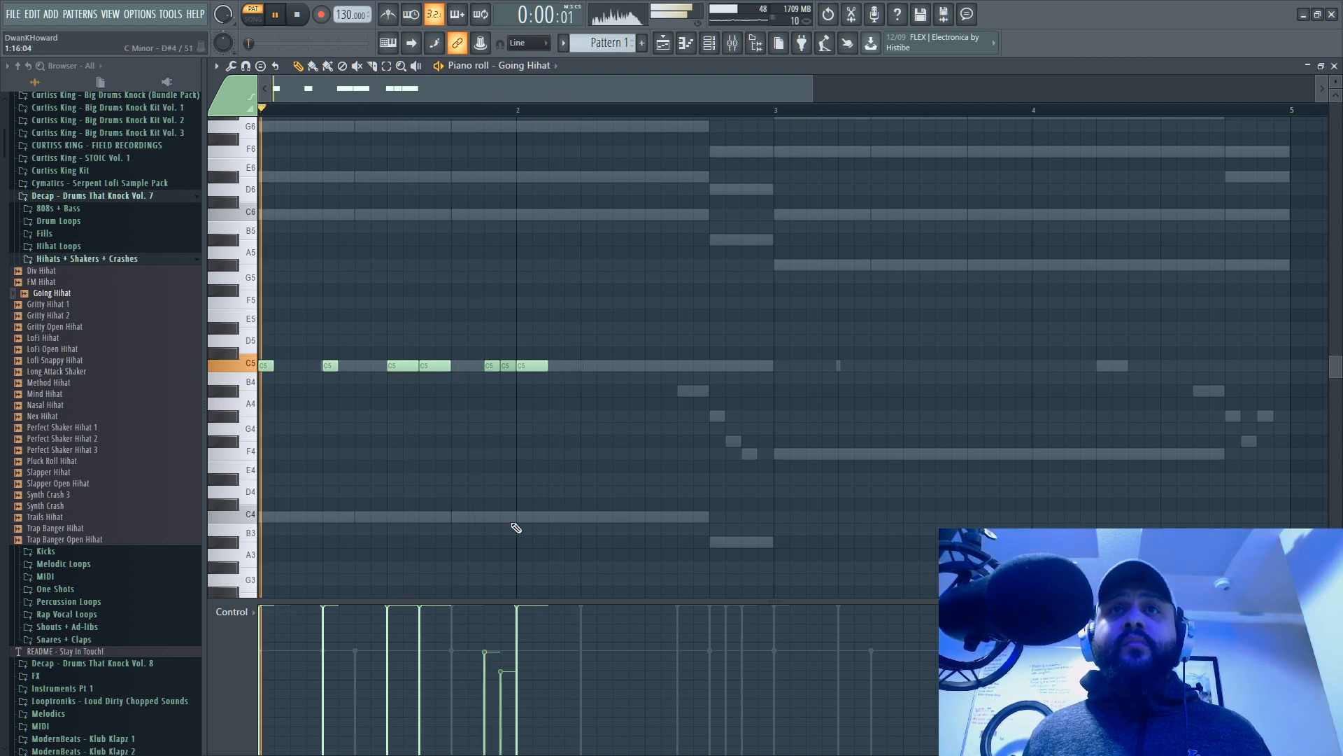
pyautogui.moveTo(503, 621); pyautogui.dragTo(487, 598)
pyautogui.click(499, 645)
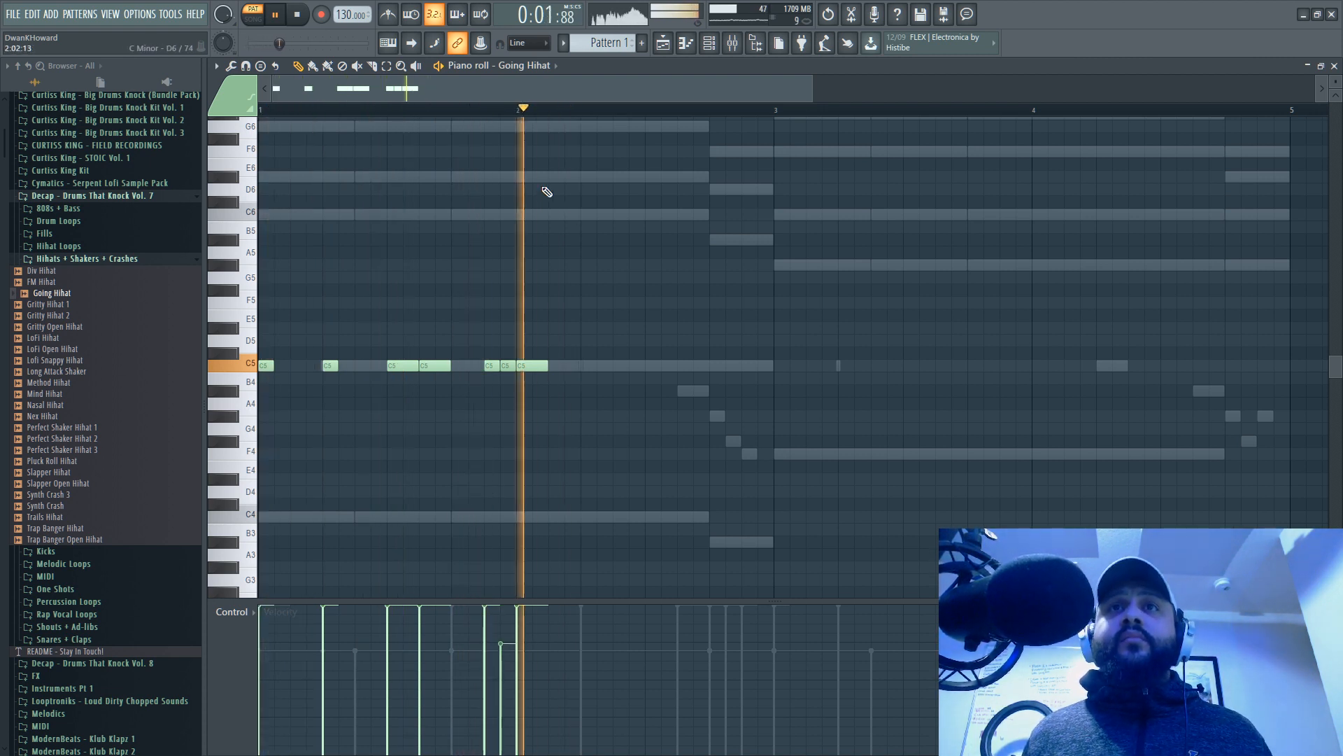
# Step: Try one-step C5 notes on the first two steps of bar 2, replay the pattern, and delete both
pyautogui.moveTo(545, 363); pyautogui.dragTo(540, 365)
pyautogui.click(525, 377)
pyautogui.press('space')
pyautogui.press('space')
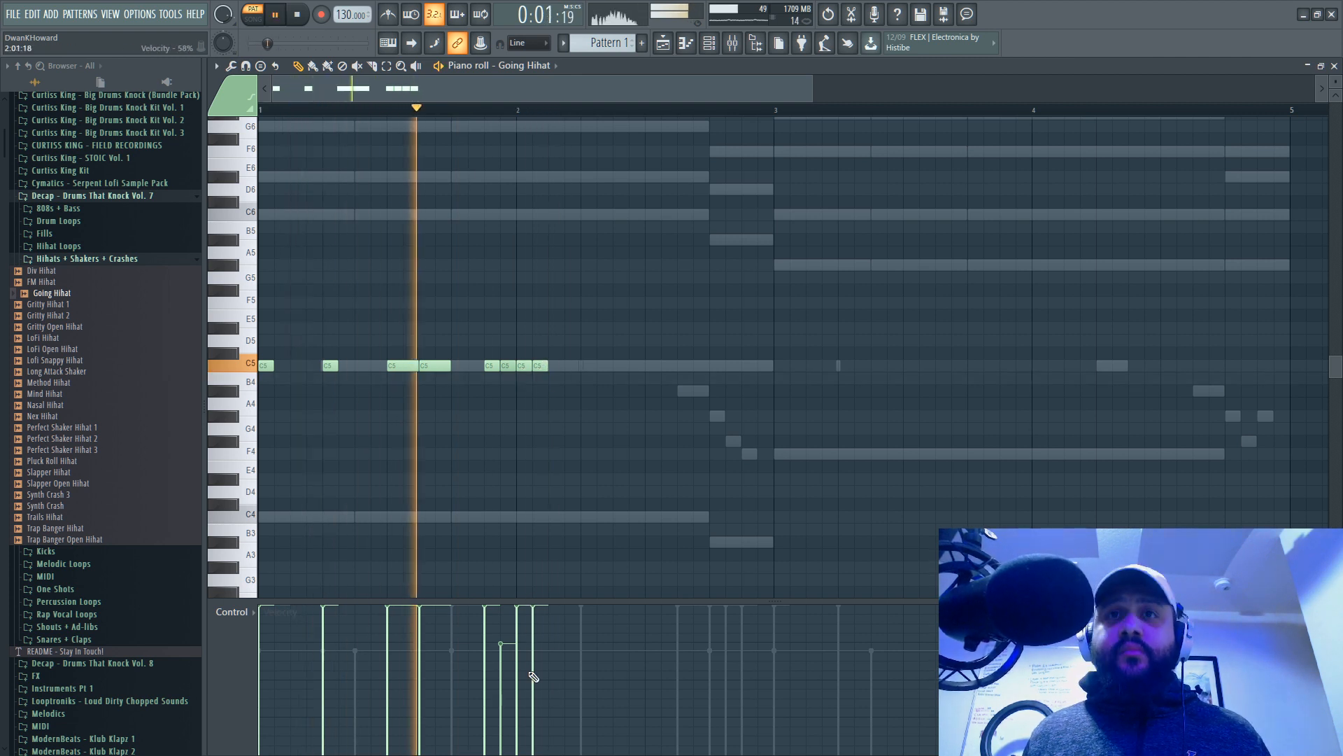
pyautogui.rightClick(524, 365)
pyautogui.rightClick(539, 365)
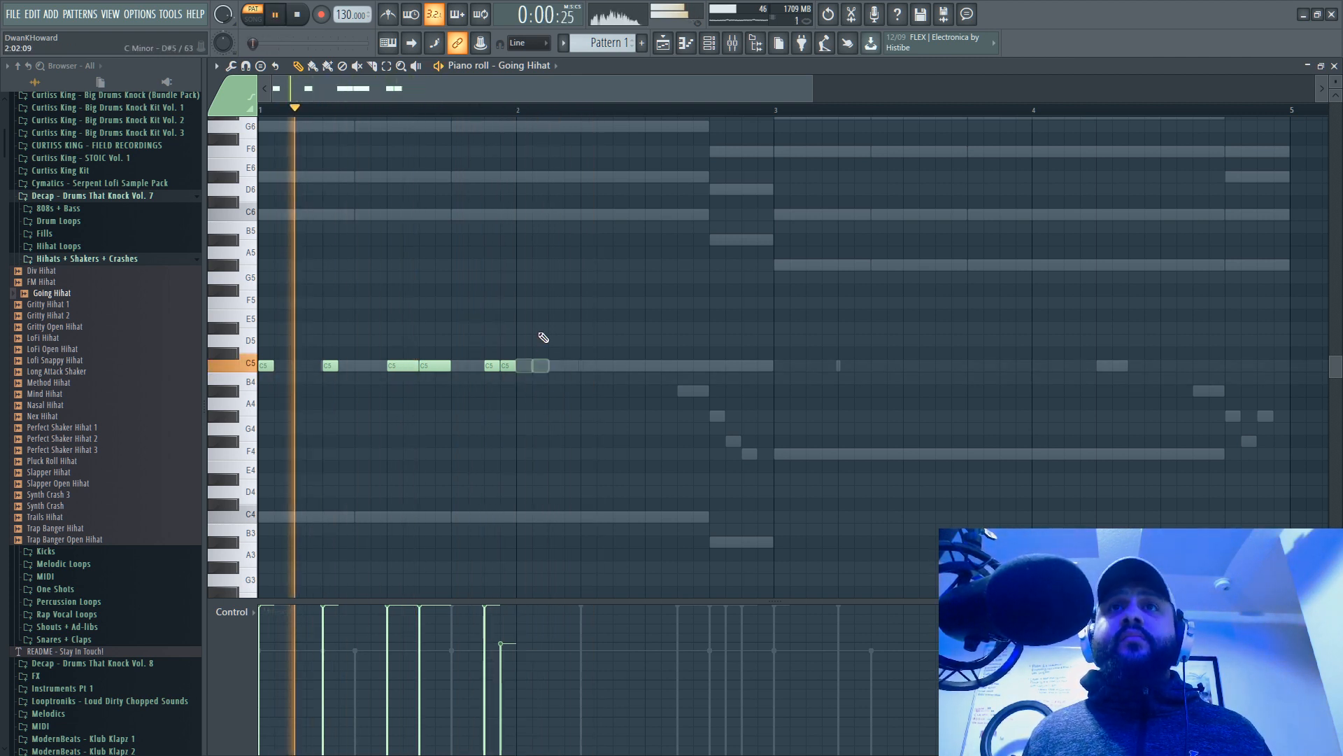
# Step: Place one-step C5 notes on steps 1 and 3 of bar 2, replay the pattern, and keep step 3 at full velocity
pyautogui.click(523, 365)
pyautogui.click(553, 365)
pyautogui.press('space')
pyautogui.press('space')
pyautogui.click(552, 652)
pyautogui.moveTo(556, 626); pyautogui.dragTo(554, 562)
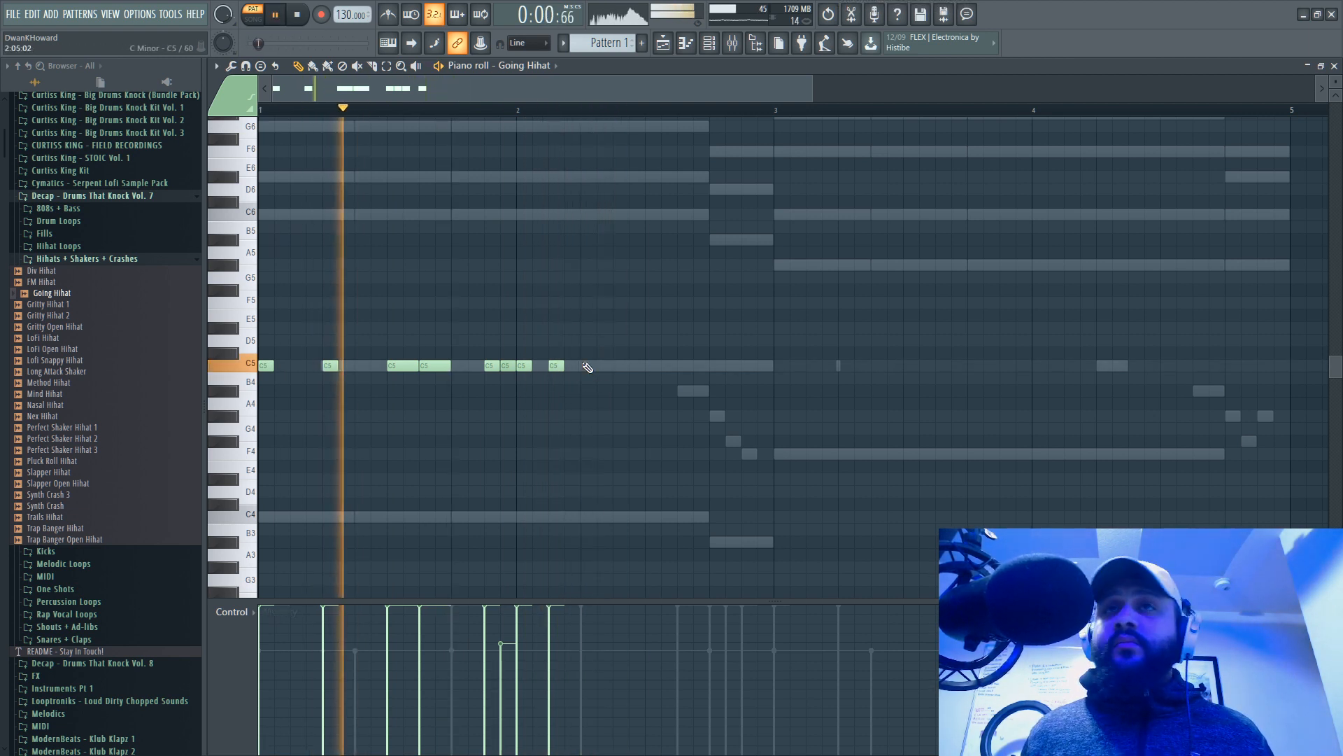
# Step: Add C5 notes on steps 5, 6 and 7 of bar 2 and lower the step 6 note's velocity to about 63%
pyautogui.click(587, 365)
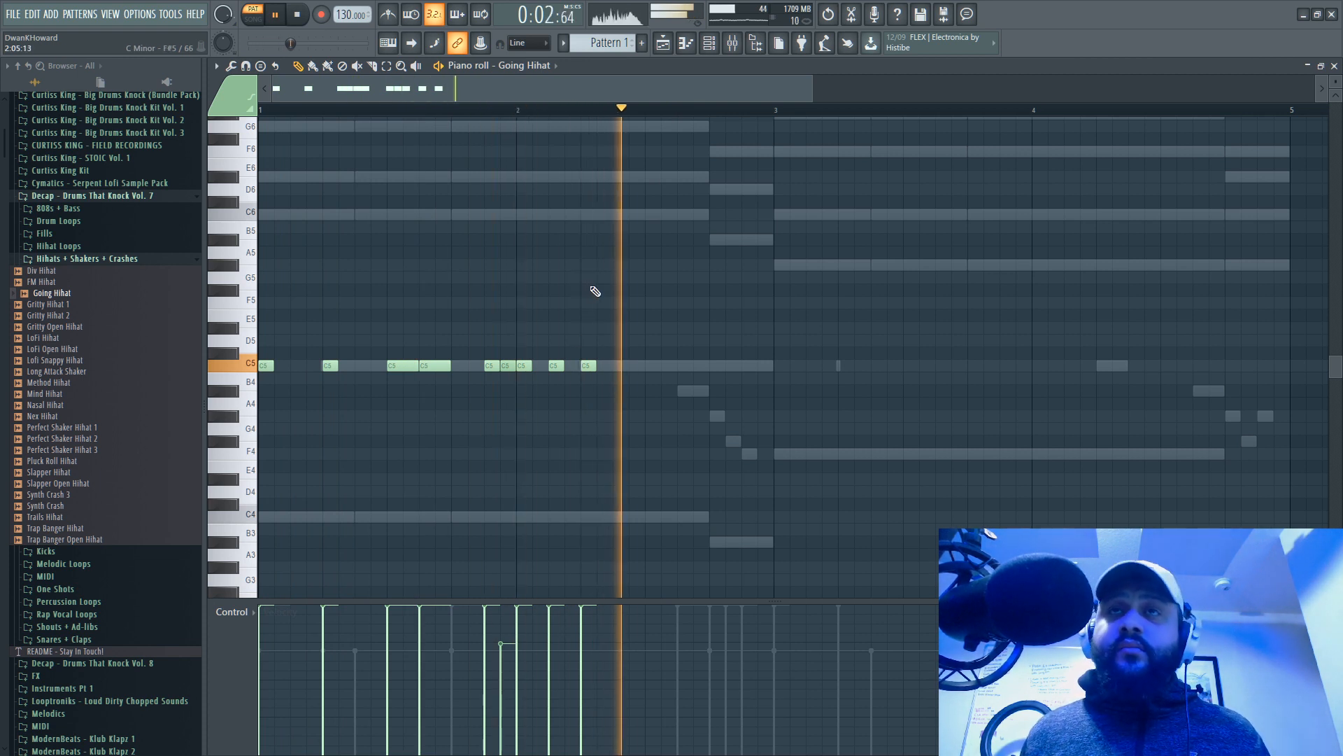
pyautogui.click(605, 365)
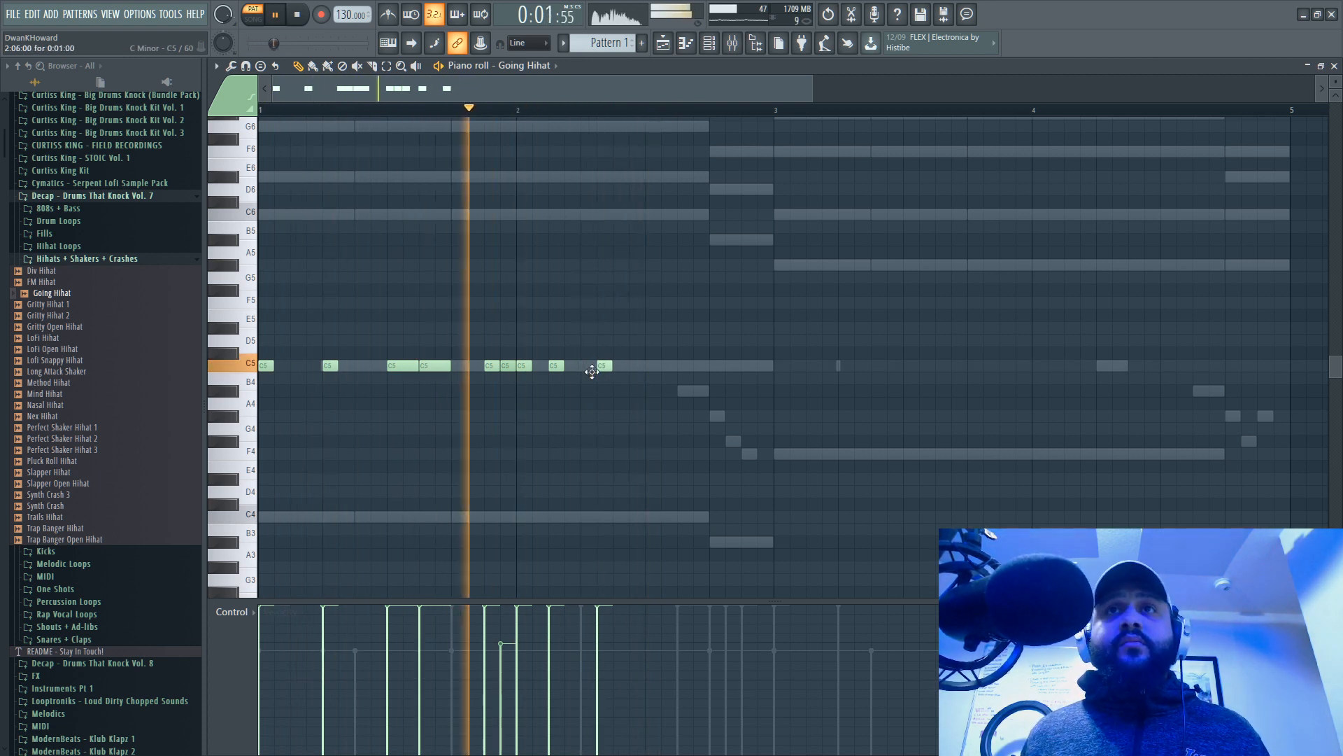
pyautogui.moveTo(607, 366); pyautogui.dragTo(623, 365)
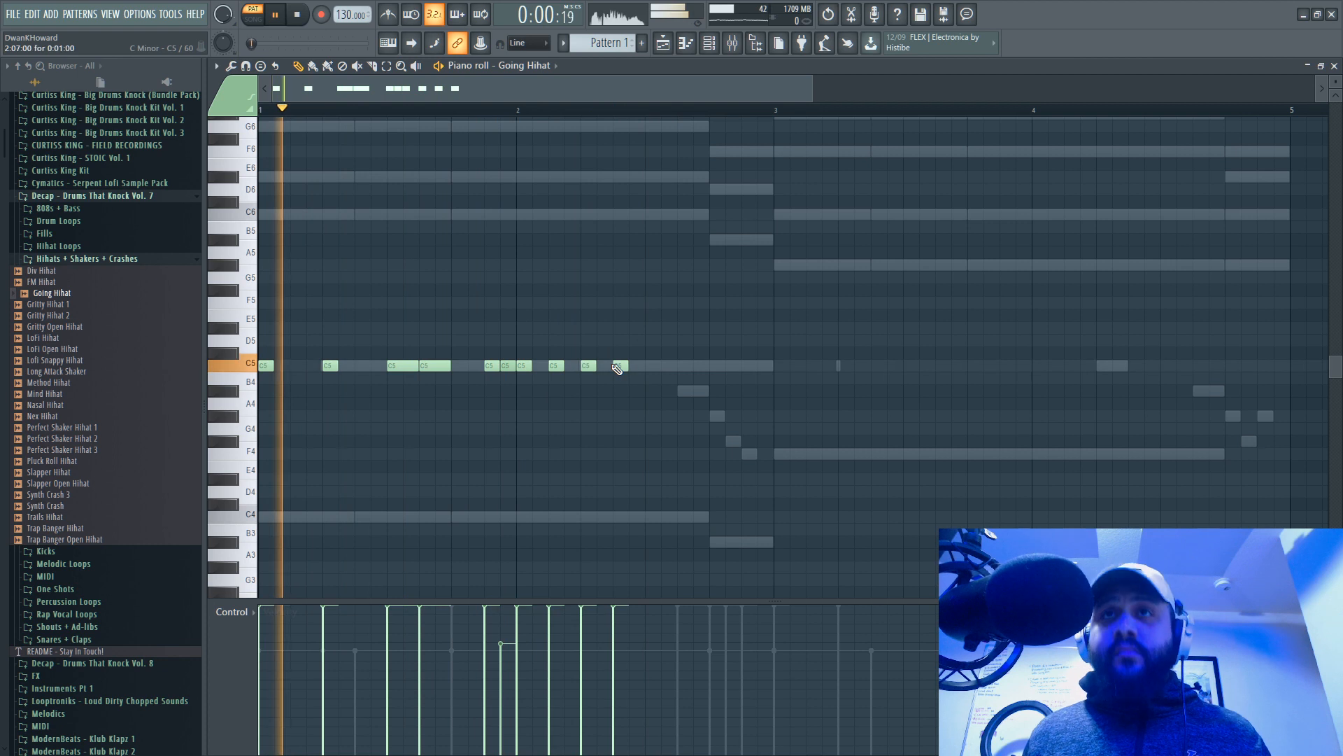
pyautogui.click(601, 365)
pyautogui.click(600, 661)
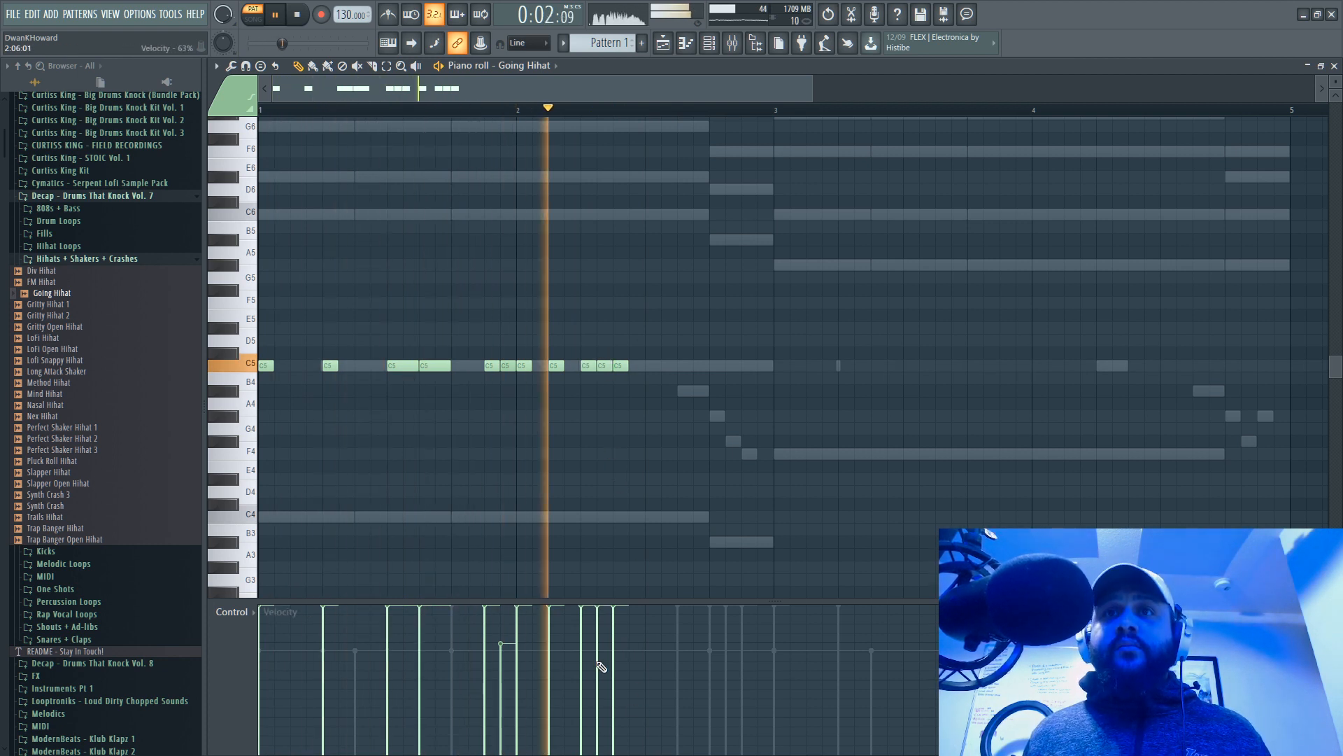
# Step: Add softer one-step C5 notes on steps 8, 10, 12, 14 and 16 of bar 2
pyautogui.click(637, 365)
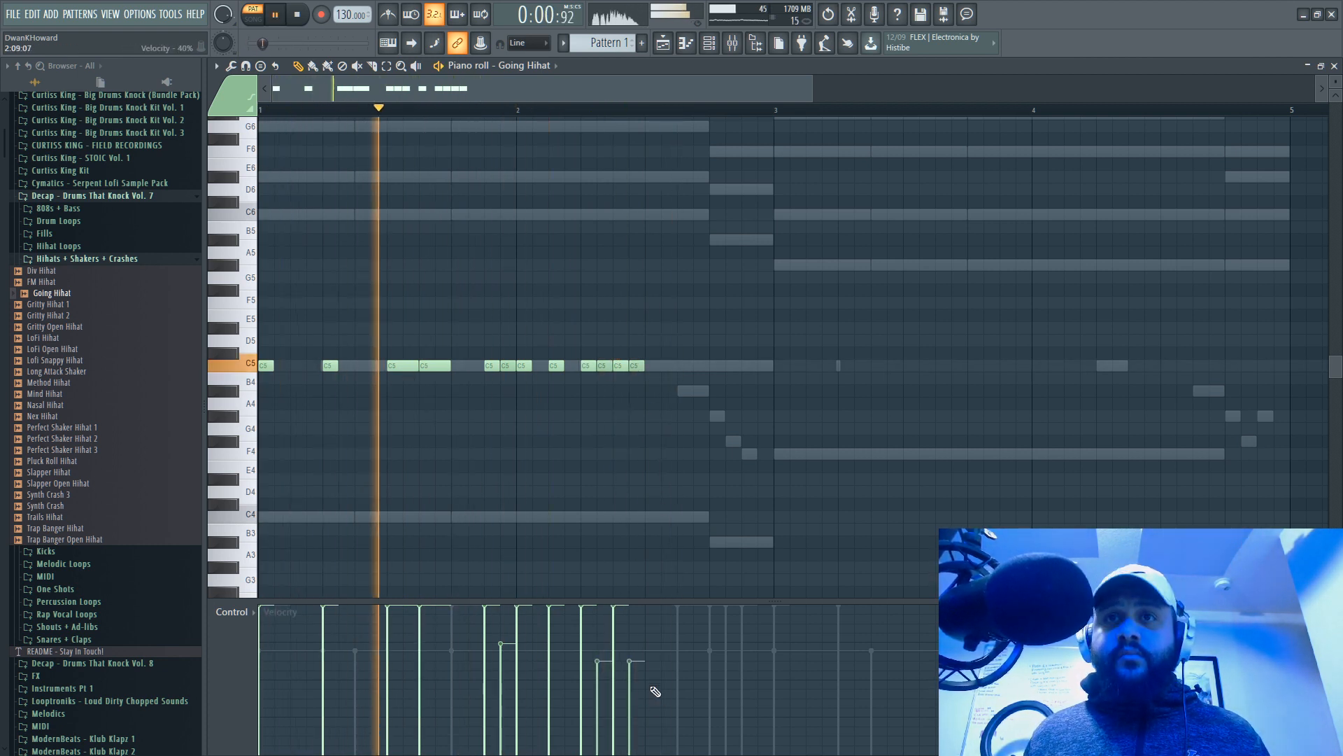
pyautogui.click(668, 365)
pyautogui.click(701, 365)
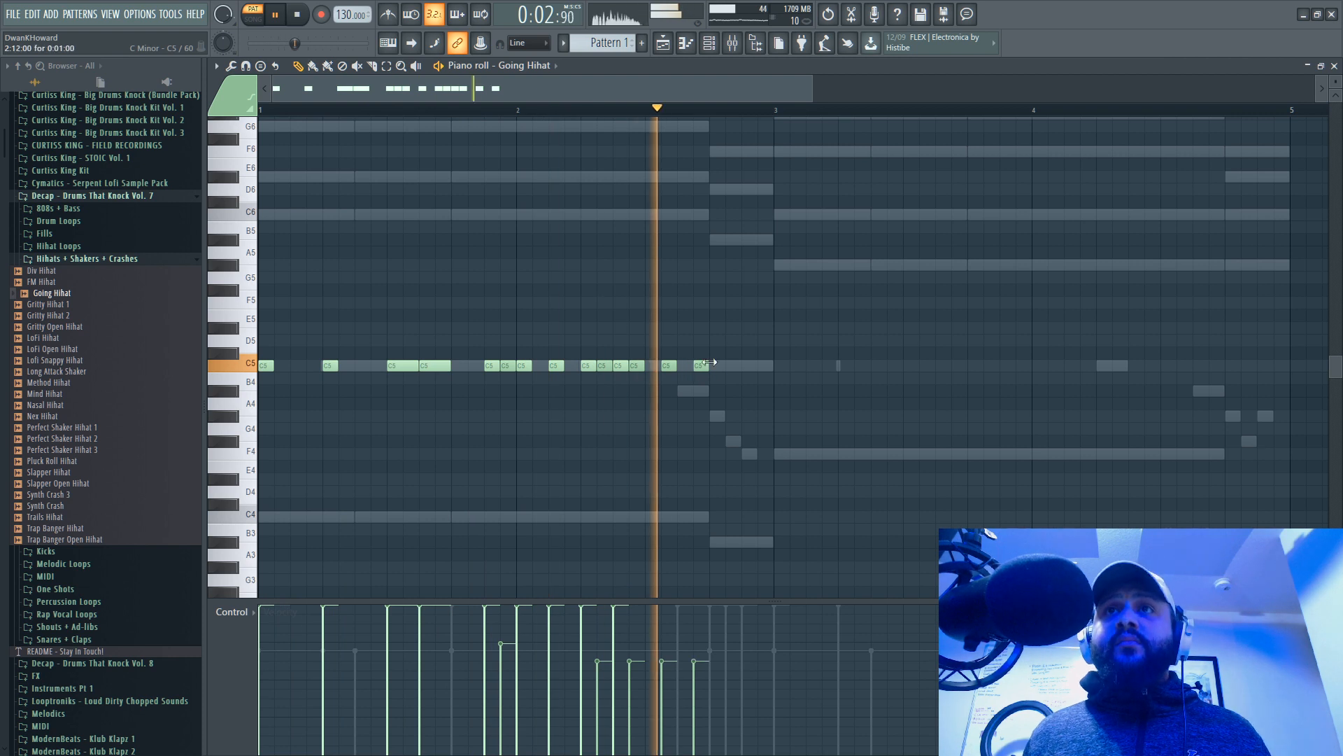
pyautogui.click(734, 365)
pyautogui.click(766, 365)
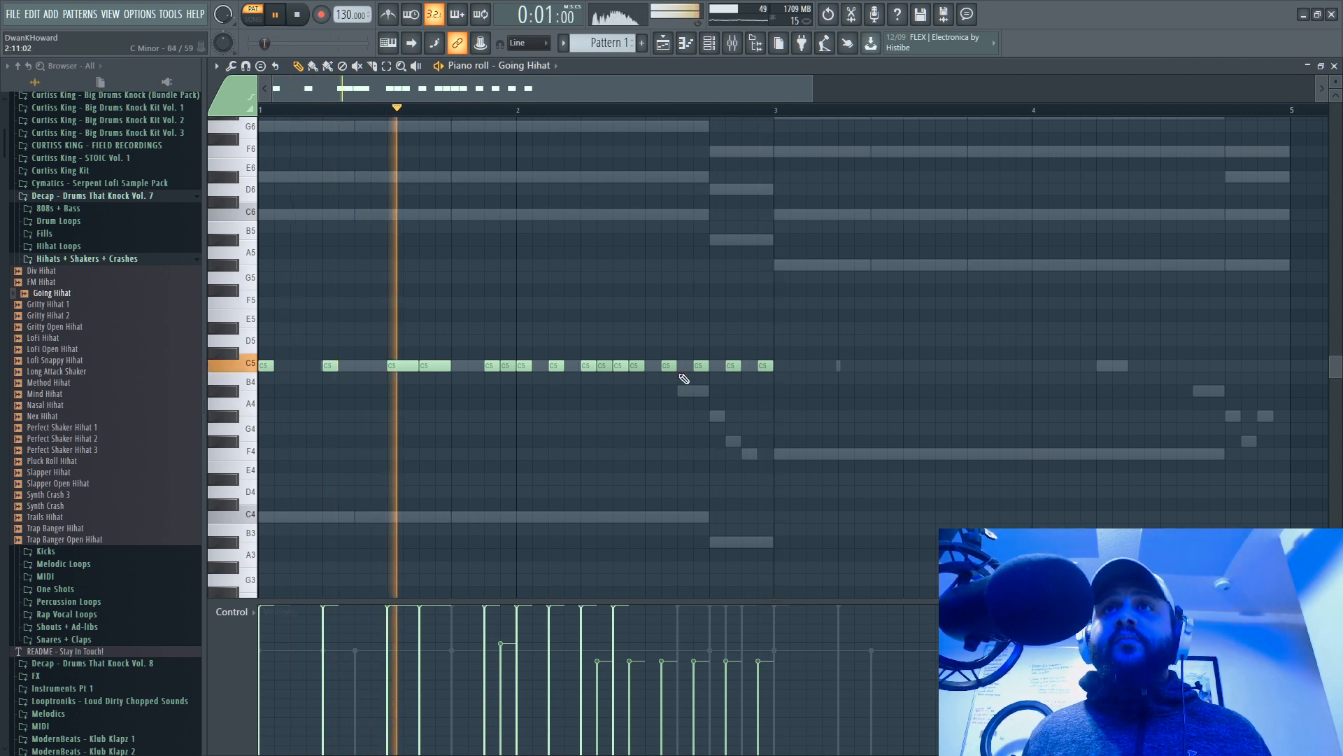
# Step: Fill steps 9, 11, 13 and 15 of bar 2 with full-velocity C5 notes
pyautogui.click(653, 365)
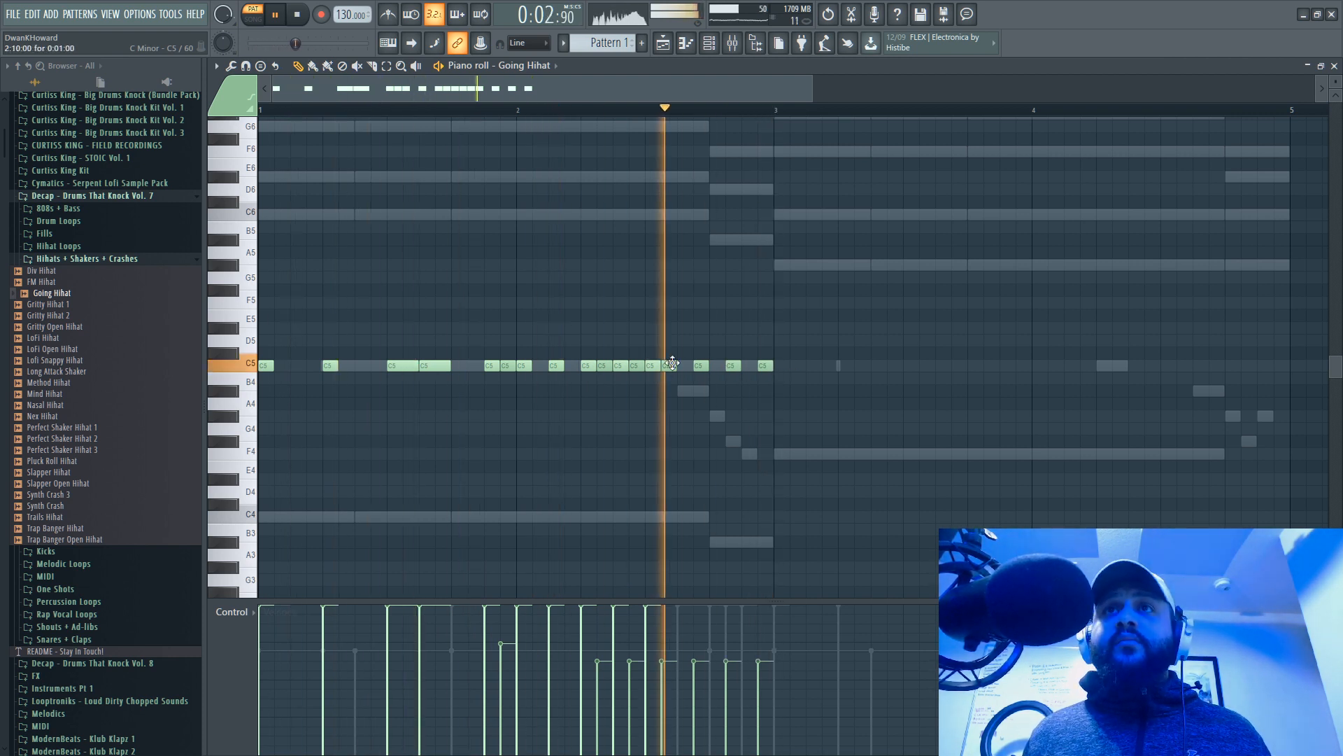
pyautogui.click(685, 365)
pyautogui.click(717, 365)
pyautogui.click(749, 365)
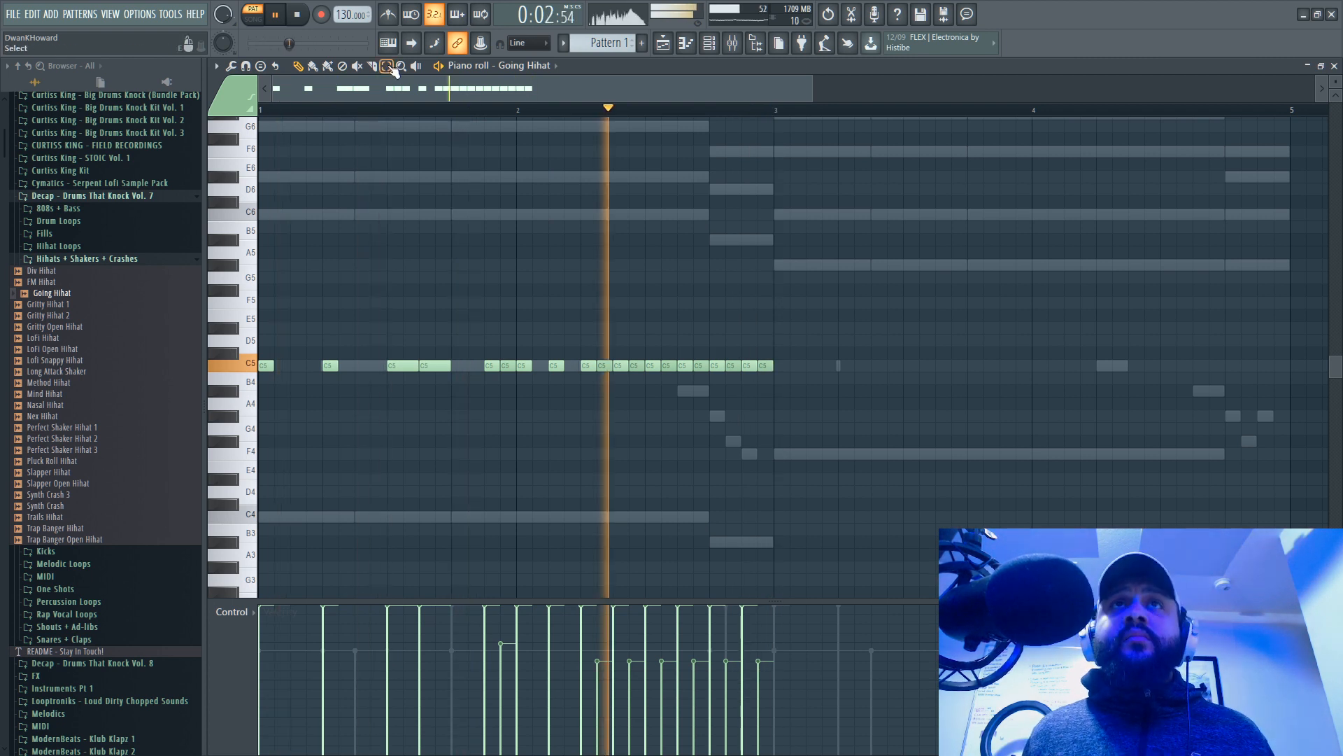
# Step: Select the C5 note on step 9 of bar 1, chop it into a 1/4 step roll, and replay the pattern
pyautogui.moveTo(429, 337); pyautogui.dragTo(456, 448)
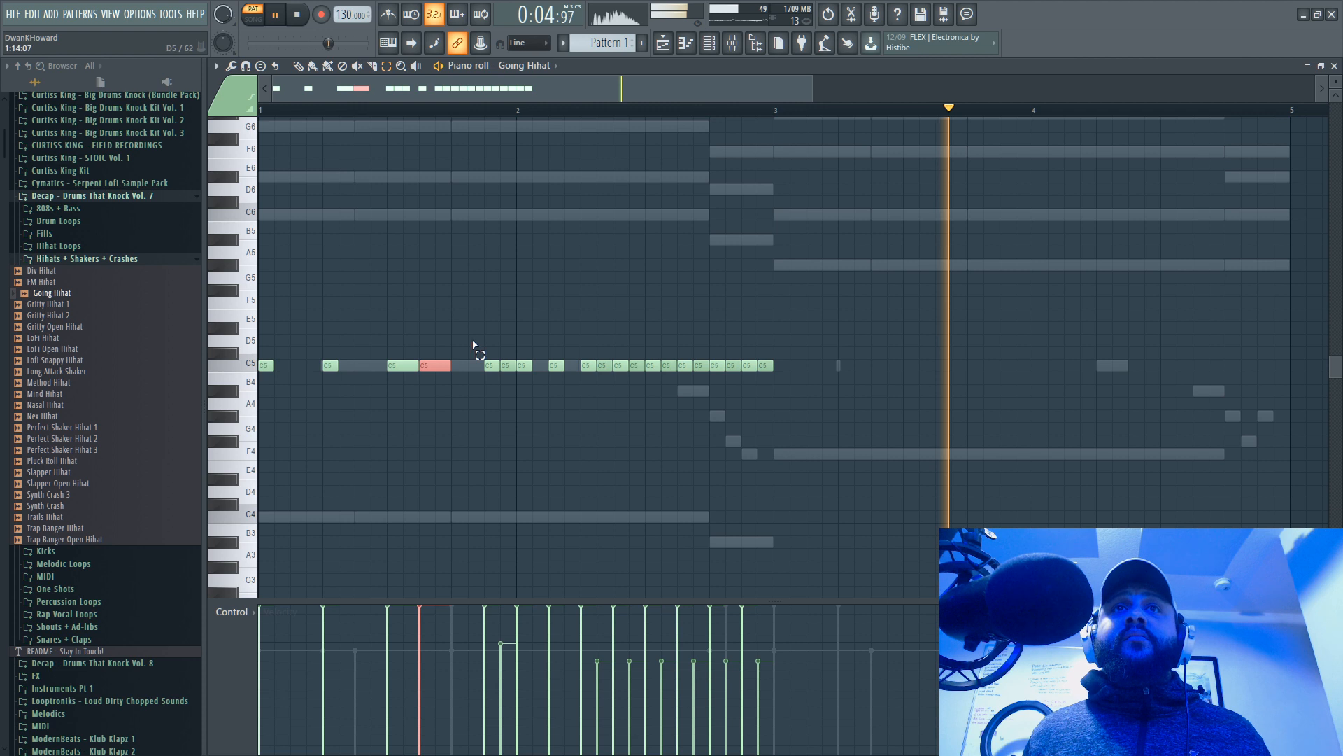
pyautogui.hotkey('shift', 'Left')
pyautogui.click(523, 43)
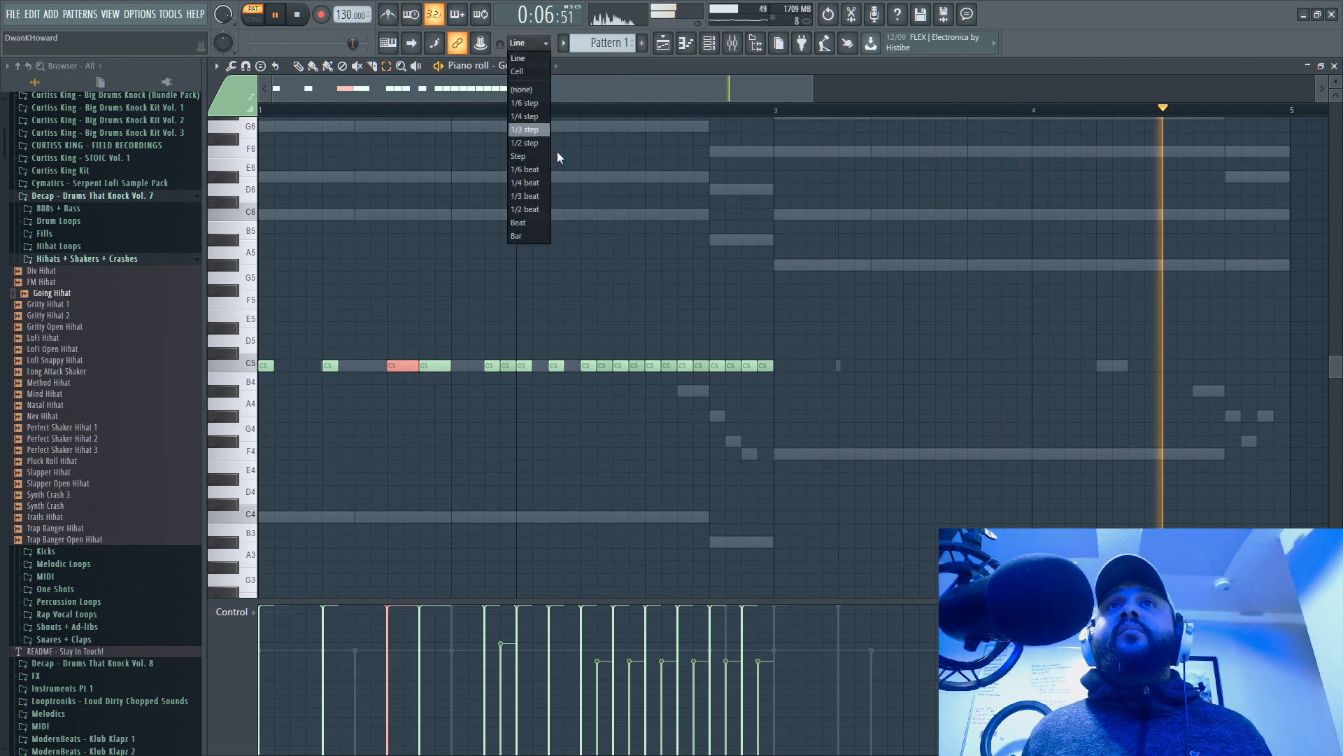
pyautogui.click(532, 117)
pyautogui.hotkey('ctrl', 'u')
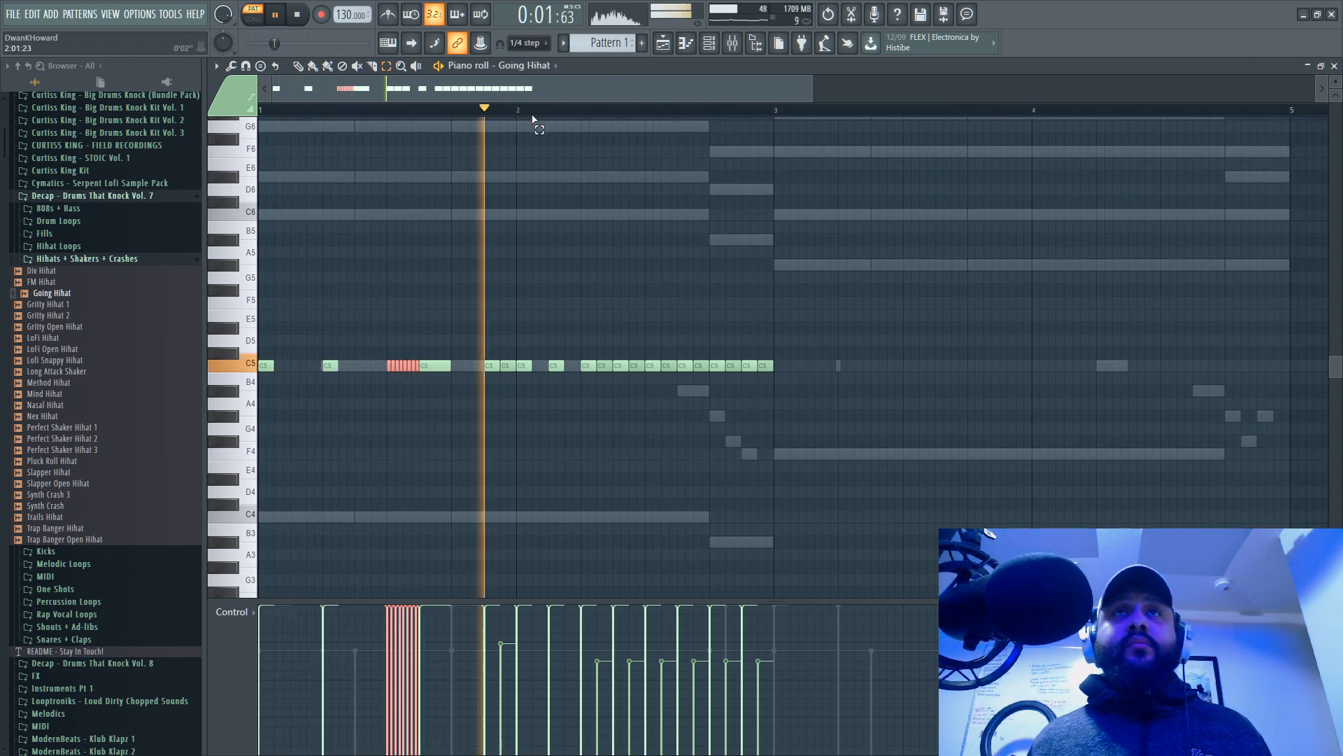
pyautogui.click(298, 66)
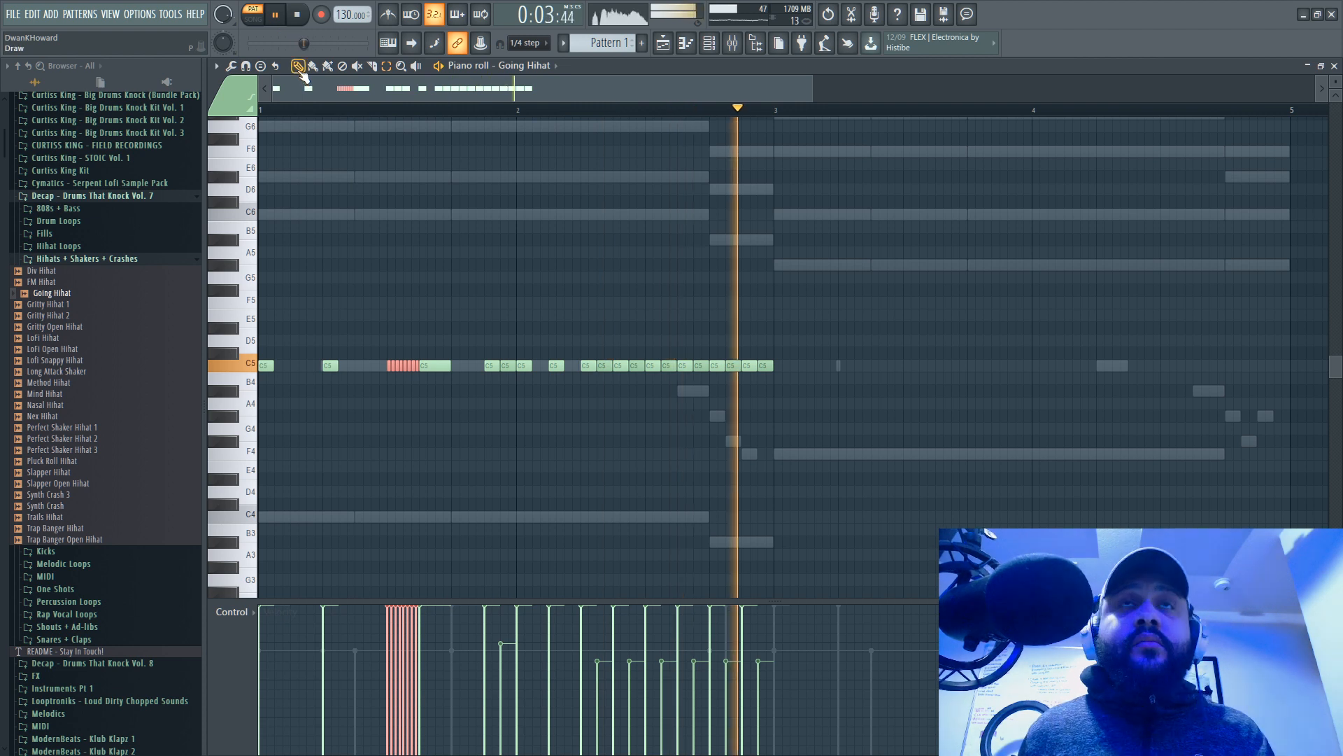
pyautogui.press('space')
pyautogui.press('space')
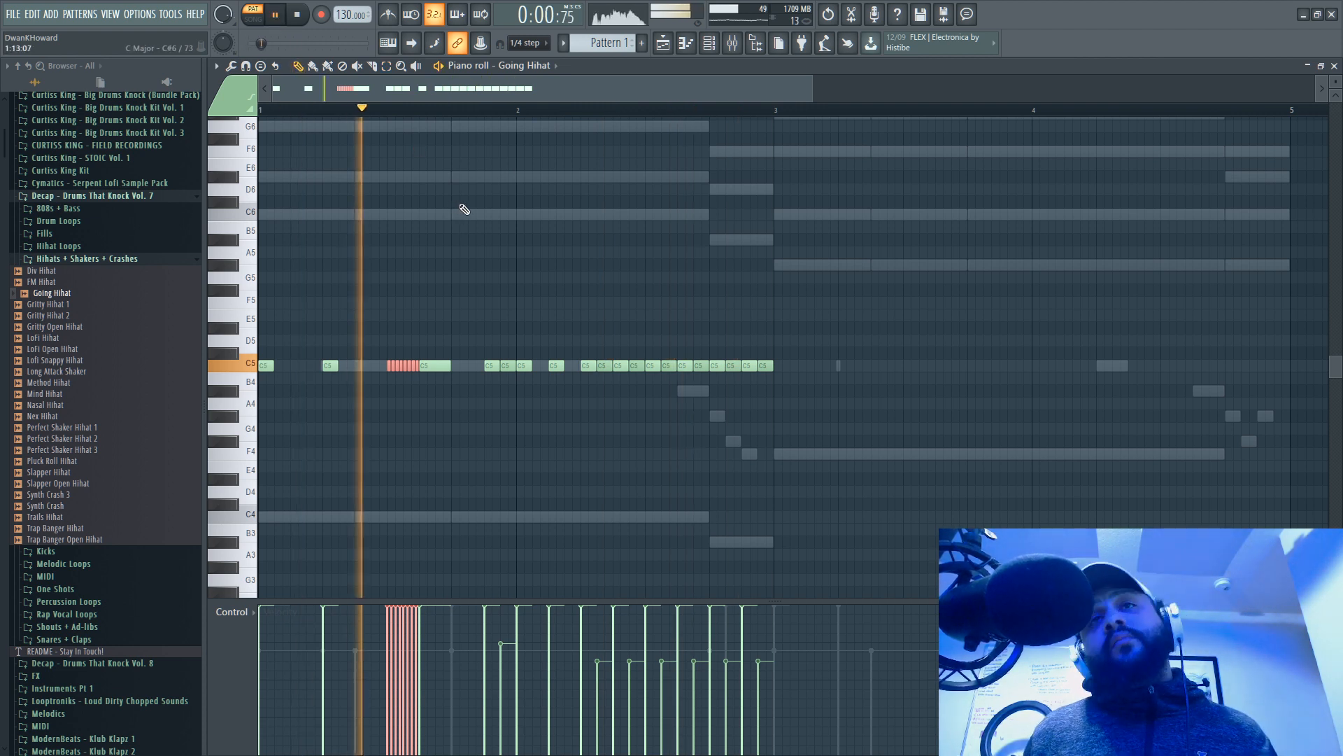
# Step: Replay the pattern again and delete the C5 notes on steps 12 and 13 of bar 2
pyautogui.press('space')
pyautogui.press('space')
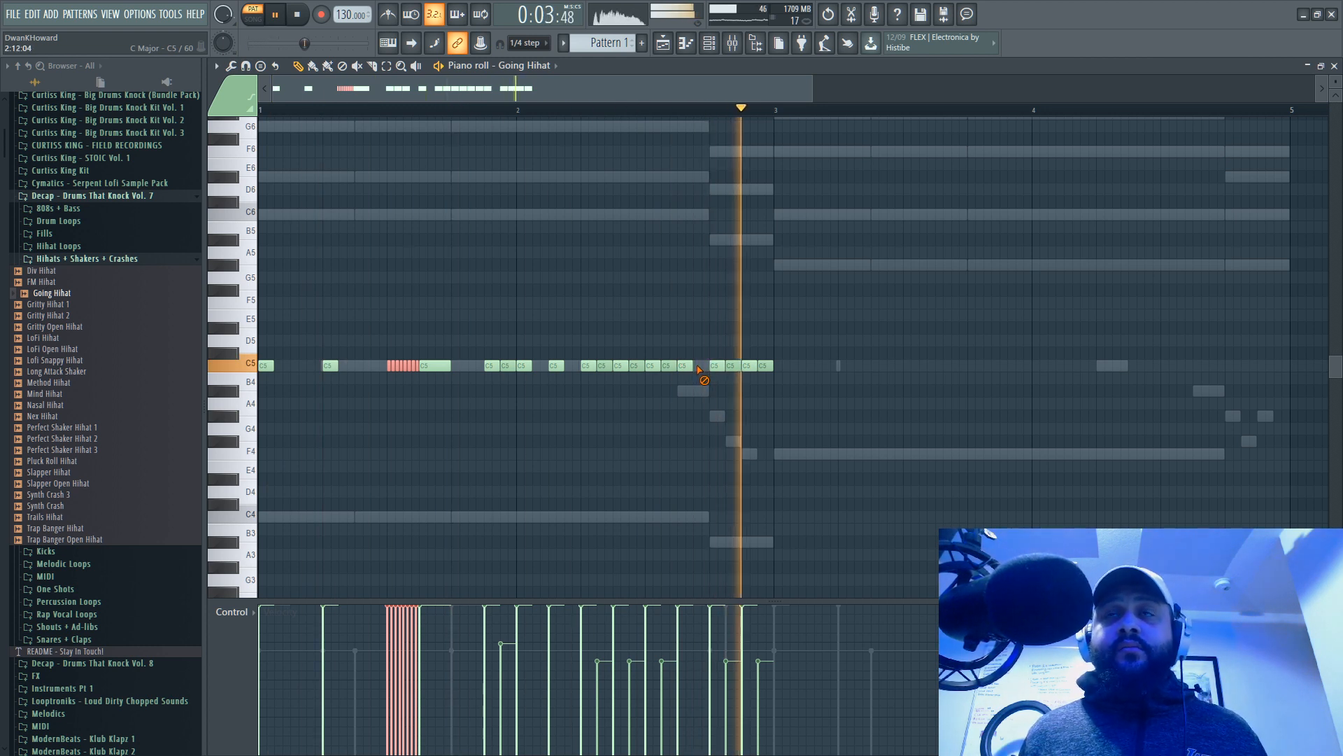
pyautogui.rightClick(714, 367)
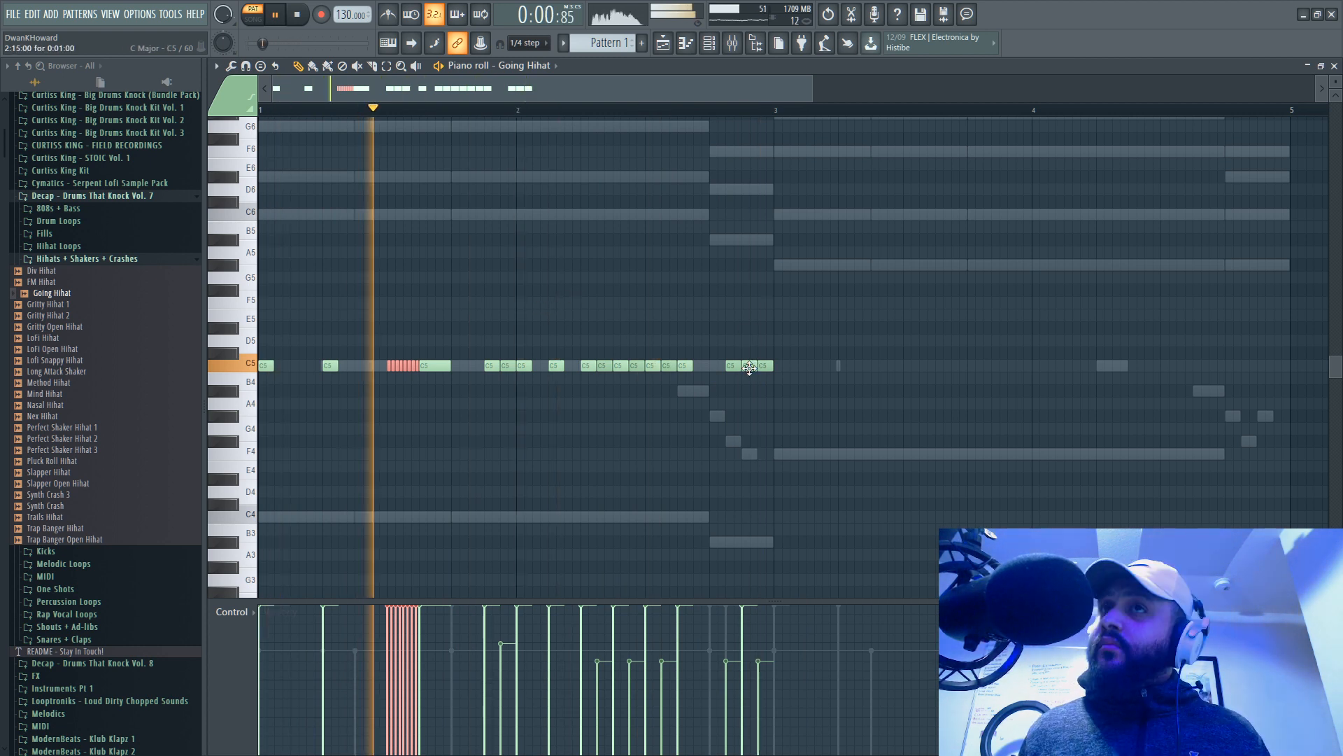
# Step: Set the snap to Line and replace the C5 note on step 14 of bar 2 with a full-velocity one on step 15
pyautogui.click(525, 43)
pyautogui.click(523, 63)
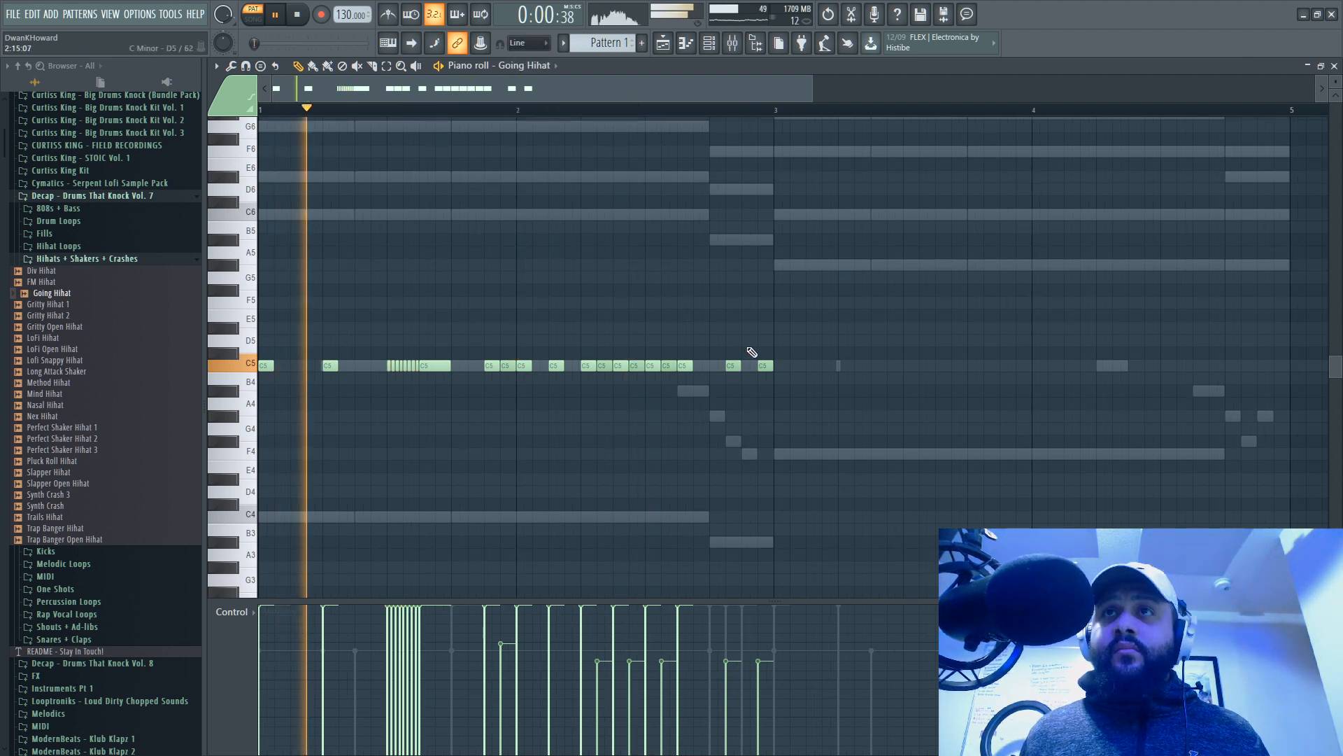
pyautogui.moveTo(732, 365); pyautogui.dragTo(748, 365)
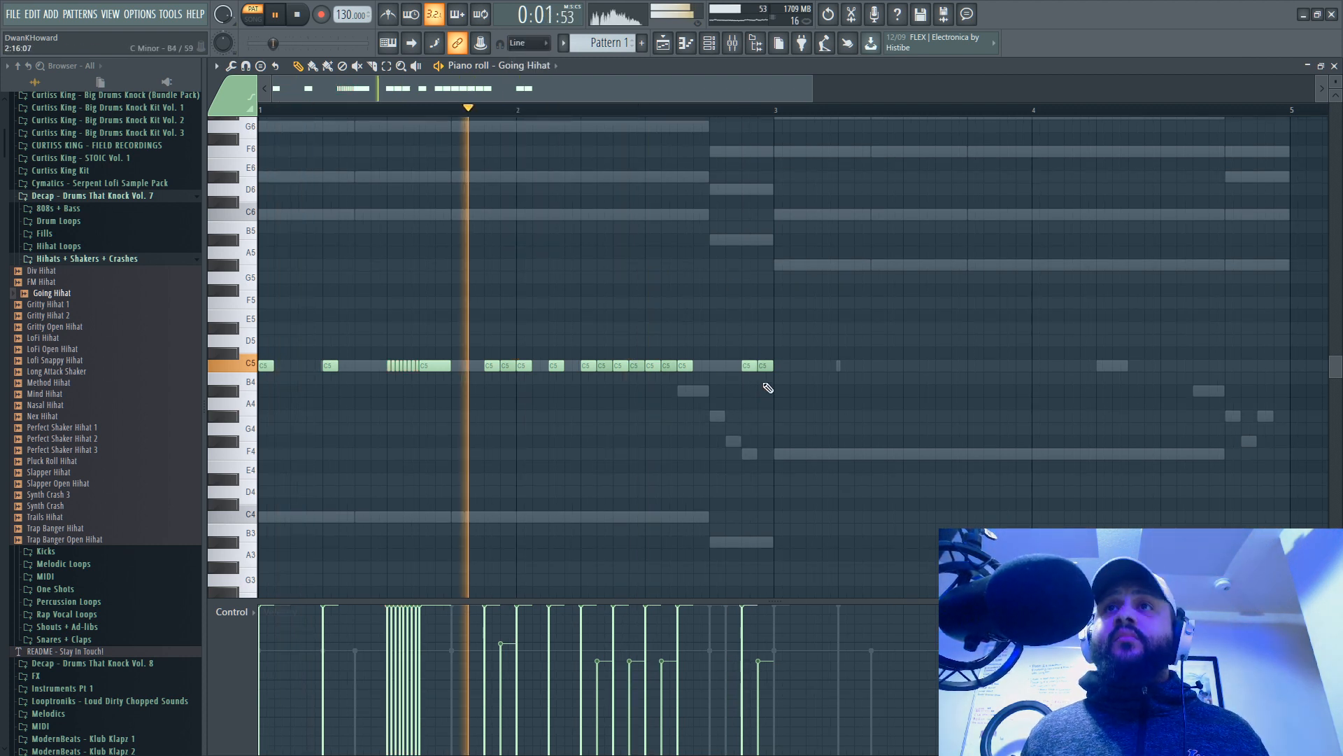
# Step: Shape the velocities of the bar 1 roll into a descending ramp and delete the C5 note on step 16 of bar 1
pyautogui.moveTo(387, 622); pyautogui.dragTo(420, 699)
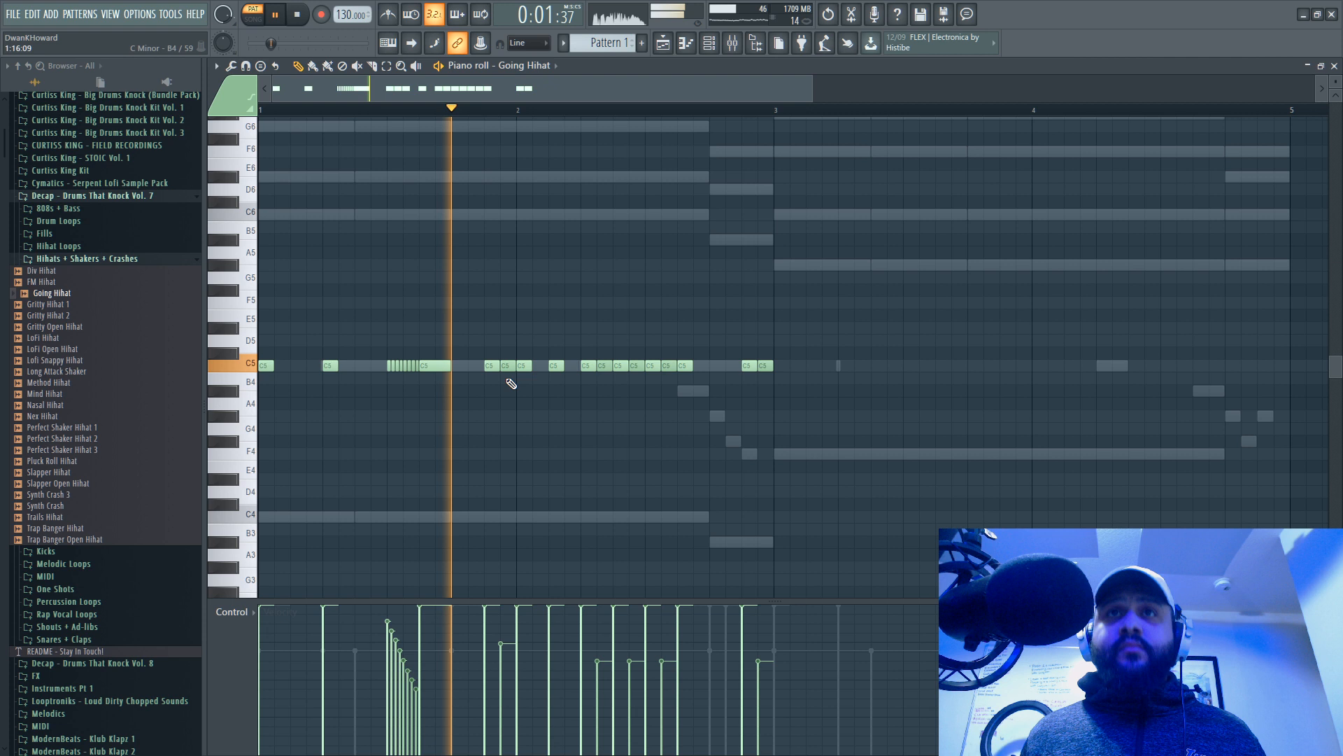
pyautogui.rightClick(507, 367)
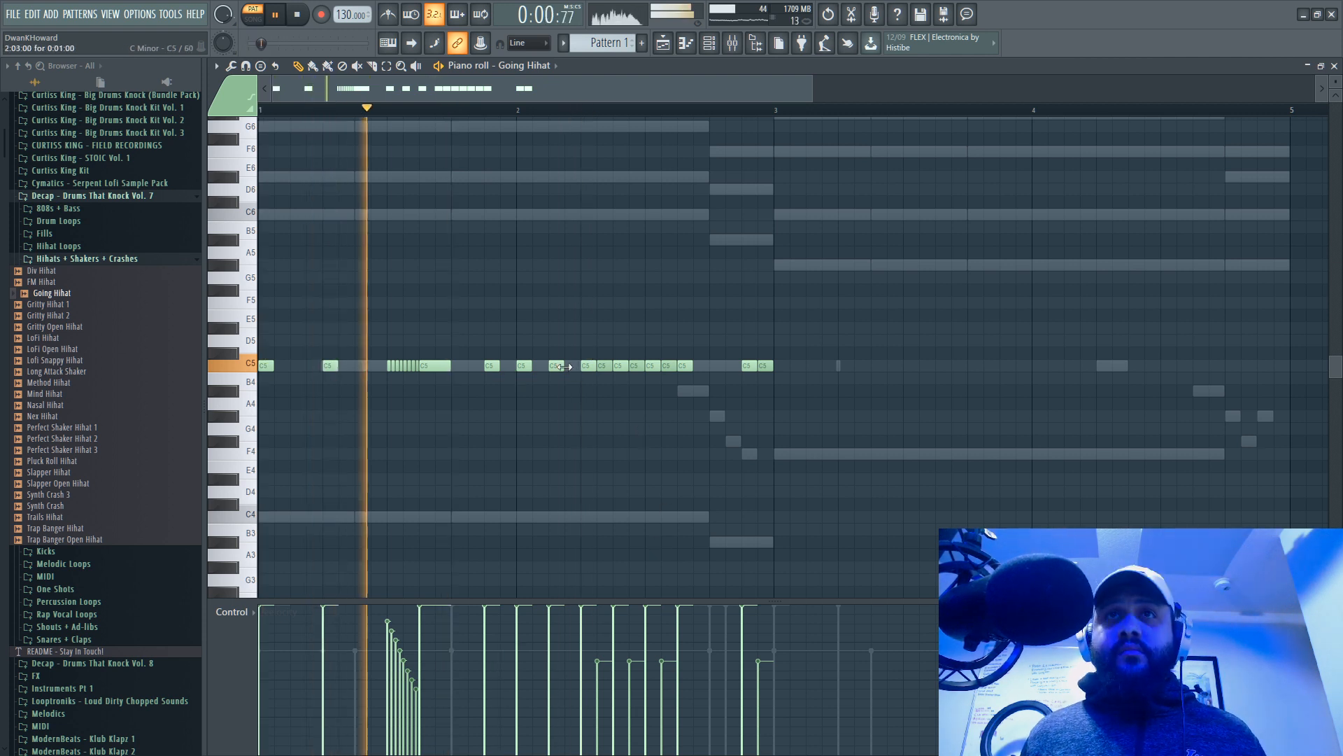
# Step: Select the C5 note on step 3 of bar 2 and chop it into a two-step-long roll at 1/4 step
pyautogui.click(371, 66)
pyautogui.click(386, 66)
pyautogui.moveTo(561, 296); pyautogui.dragTo(583, 439)
pyautogui.moveTo(568, 323); pyautogui.dragTo(569, 403)
pyautogui.click(528, 42)
pyautogui.click(530, 106)
pyautogui.hotkey('ctrl', 'u')
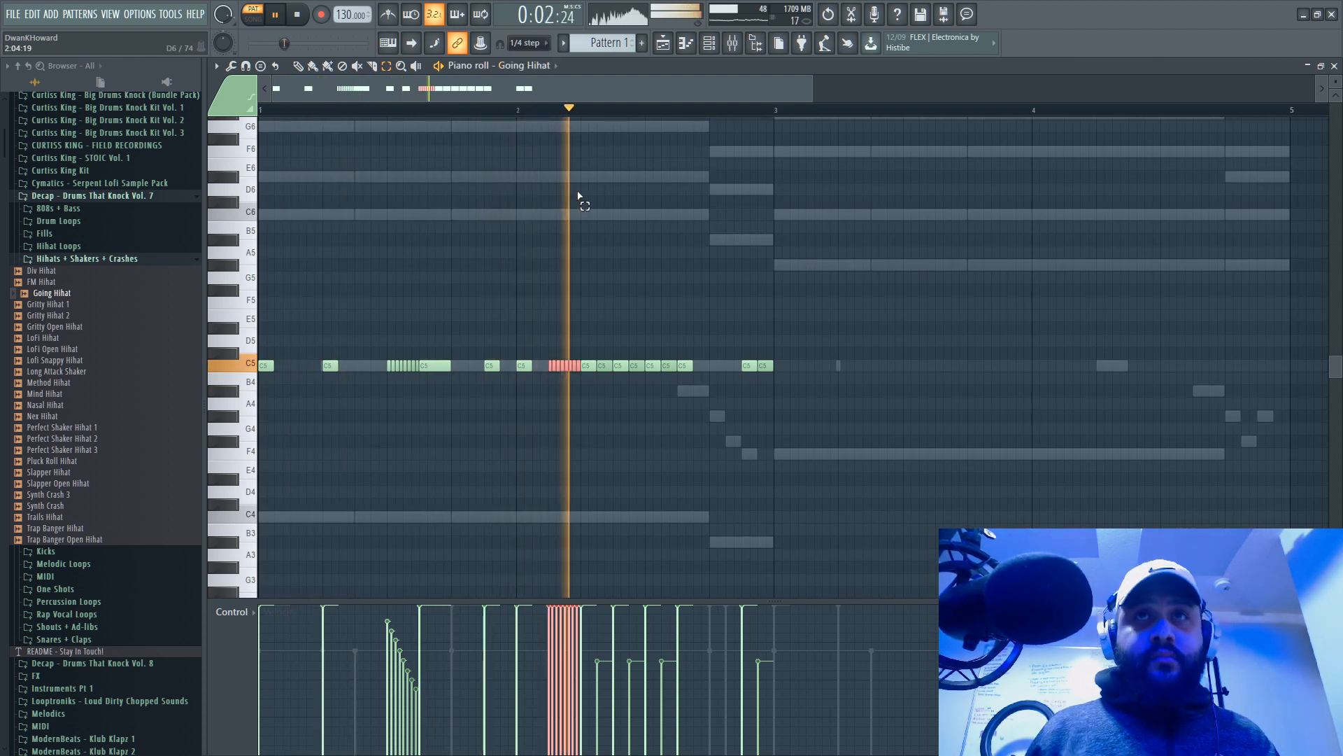
# Step: Shape the velocities of the bar 2 roll into a descending ramp with the Draw tool
pyautogui.click(313, 66)
pyautogui.click(299, 66)
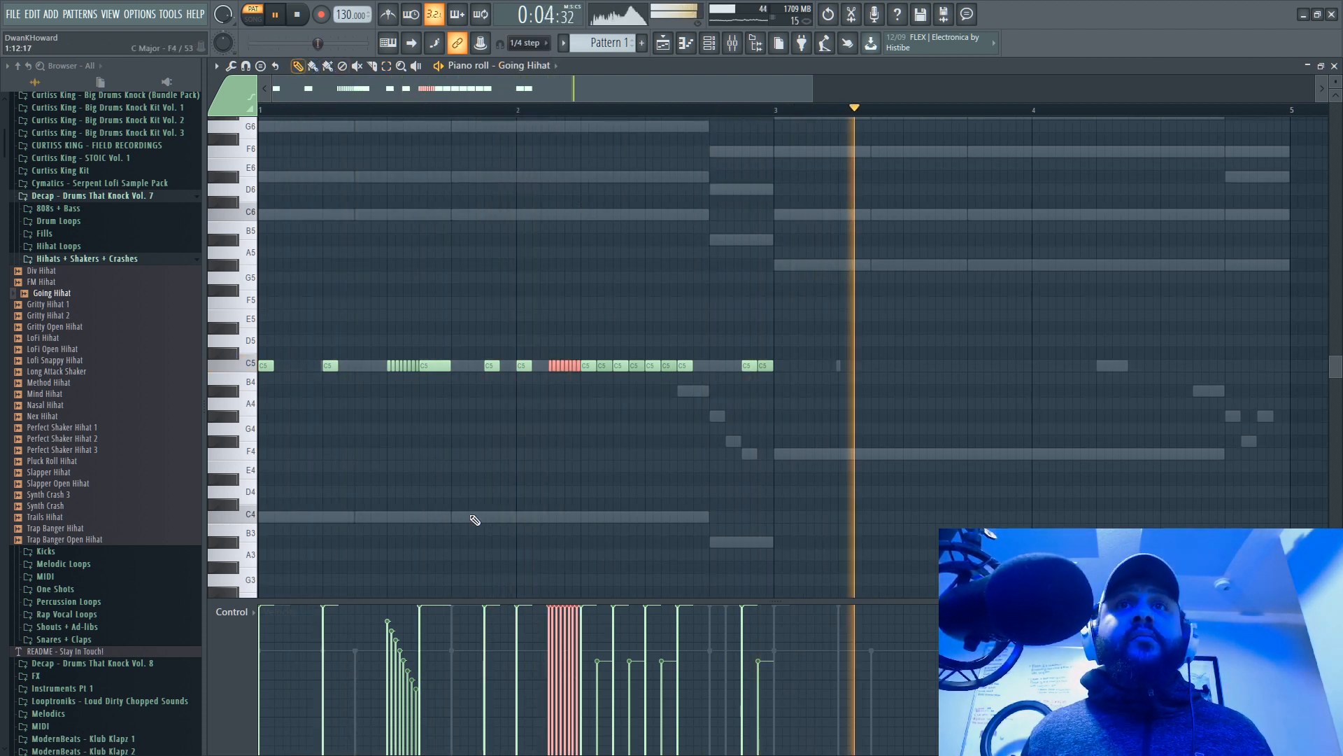
pyautogui.moveTo(543, 641); pyautogui.dragTo(619, 754)
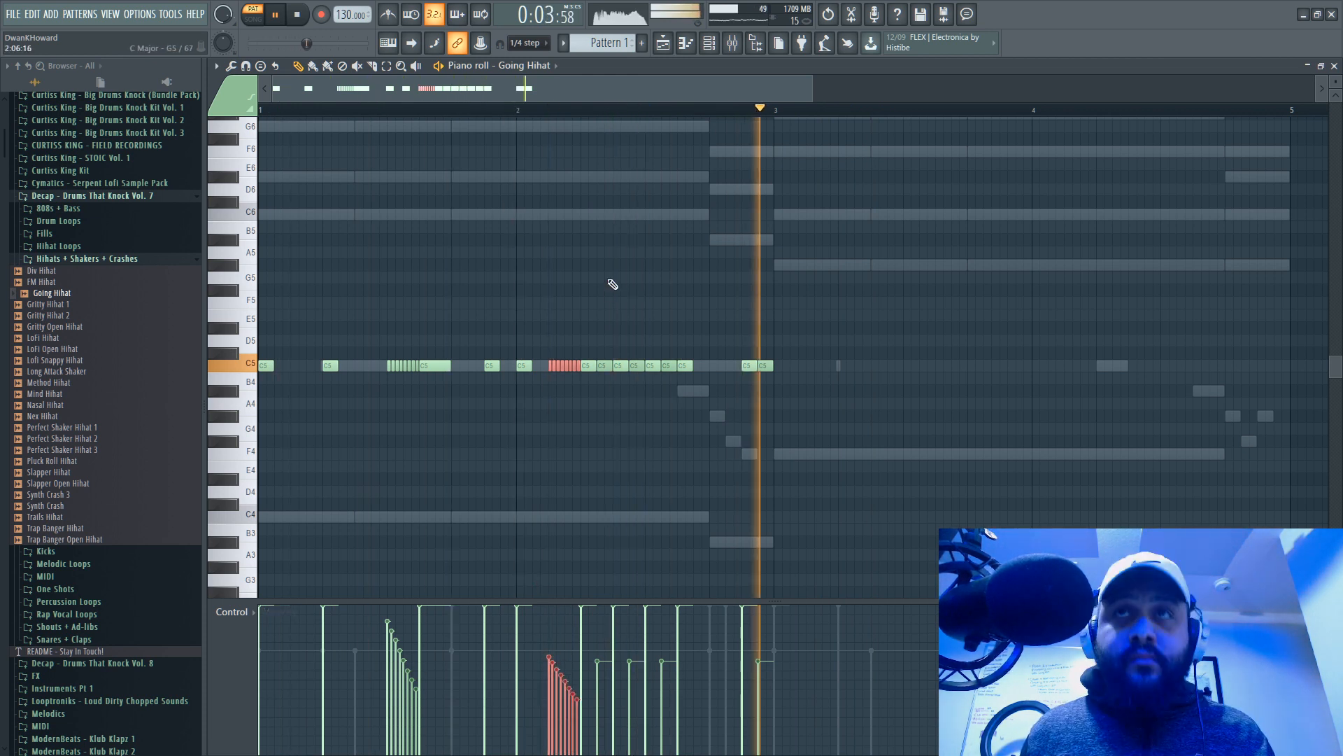
# Step: Set the snap to Line, delete the C5 note on step 16 of bar 2, and add one on step 13
pyautogui.hotkey('ctrl', 'a')
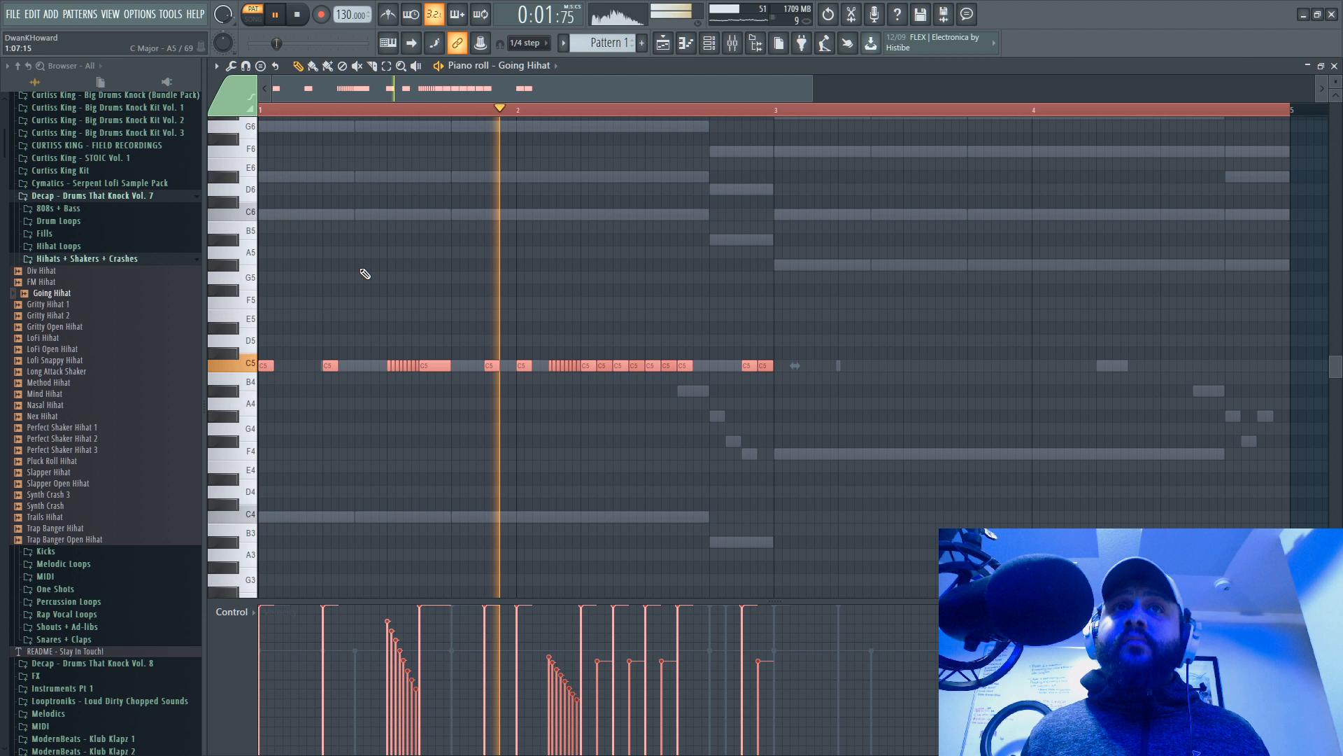
pyautogui.click(526, 43)
pyautogui.click(521, 59)
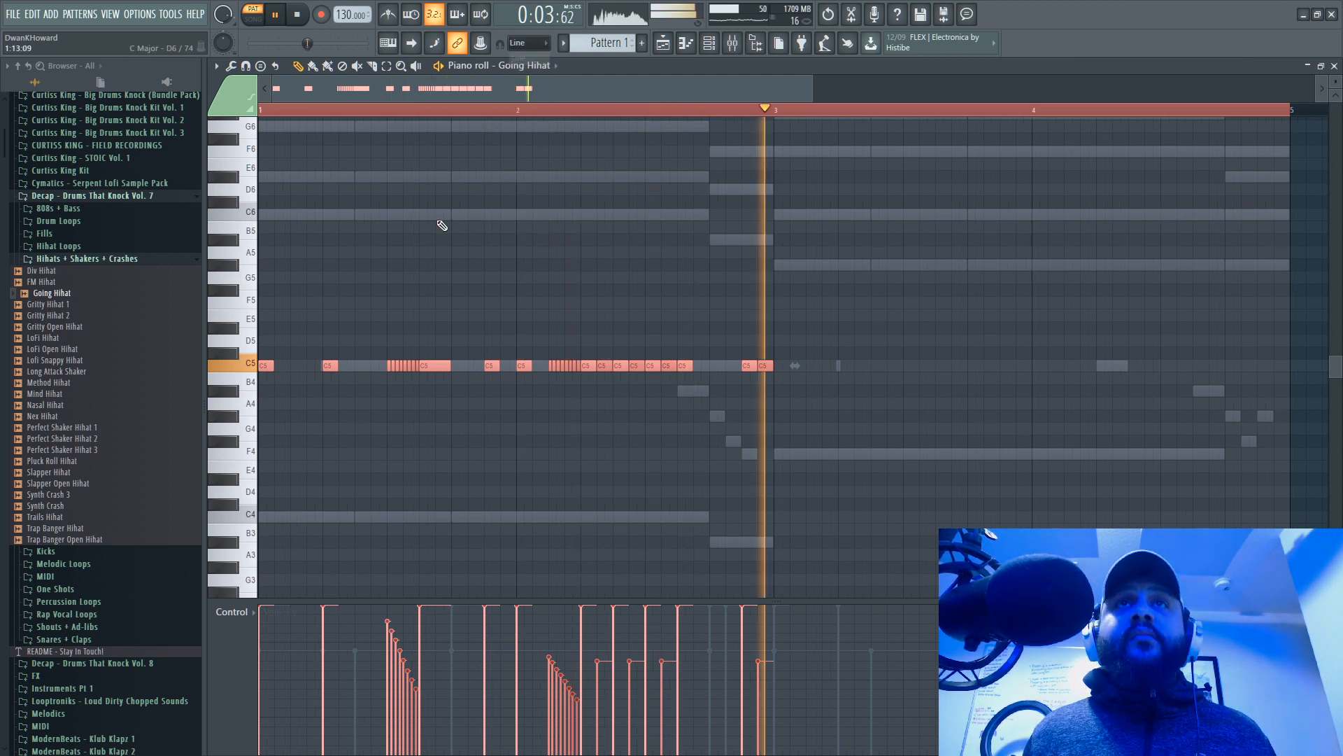
pyautogui.rightClick(769, 368)
pyautogui.hotkey('ctrl', 'a')
pyautogui.click(718, 366)
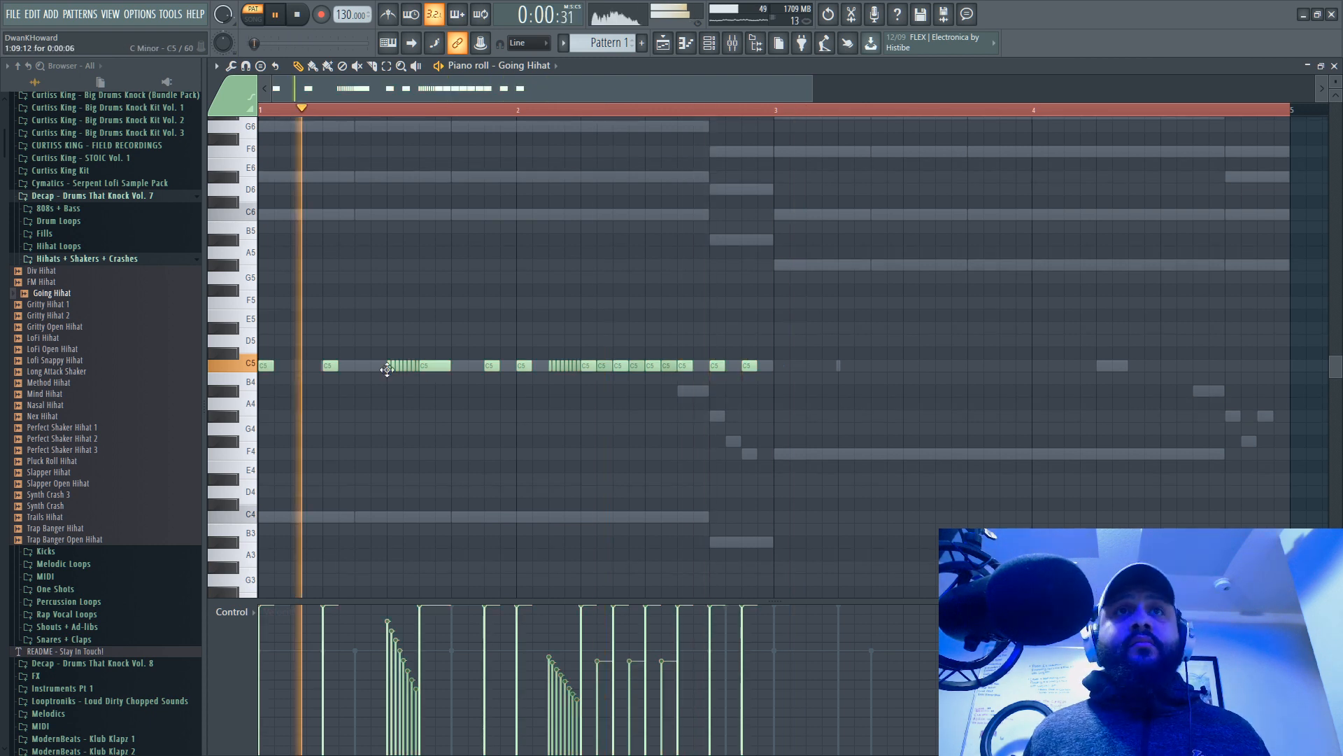
# Step: Duplicate the entire two-bar hi-hat pattern into bars 3 and 4
pyautogui.hotkey('ctrl', 'a')
pyautogui.moveTo(268, 366); pyautogui.dragTo(785, 365)
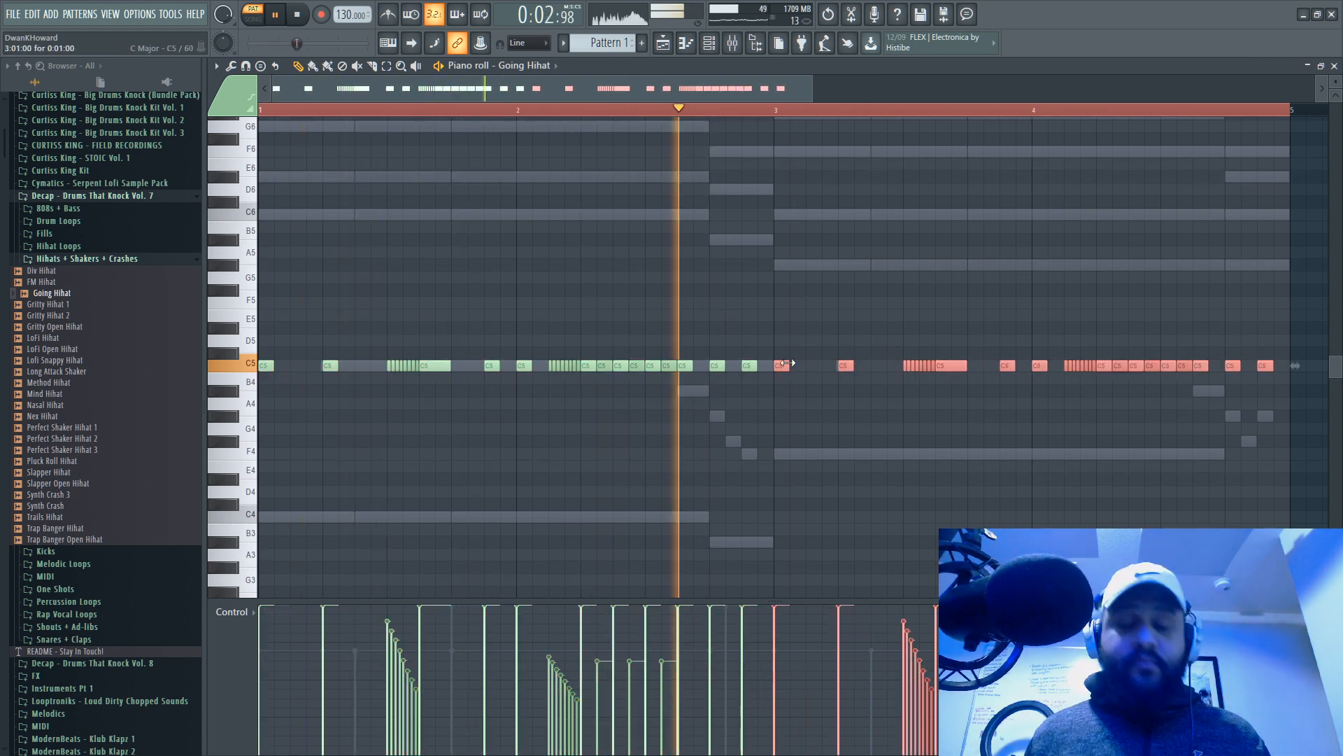
# Step: Randomize the pan and pitch levels of all the hi-hat notes, accept the change, and close the piano roll
pyautogui.hotkey('ctrl', 'a')
pyautogui.hotkey('alt', 'r')
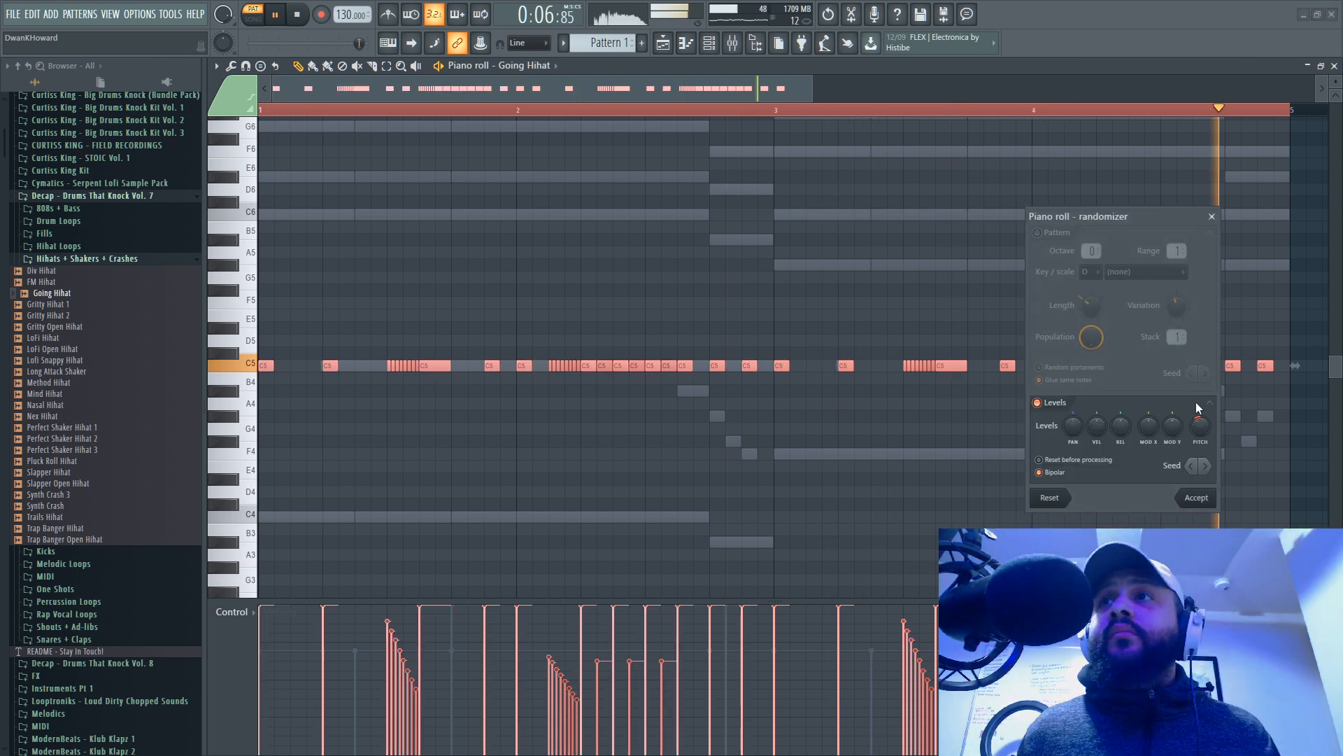
pyautogui.click(1199, 428)
pyautogui.moveTo(1080, 427); pyautogui.dragTo(1079, 454)
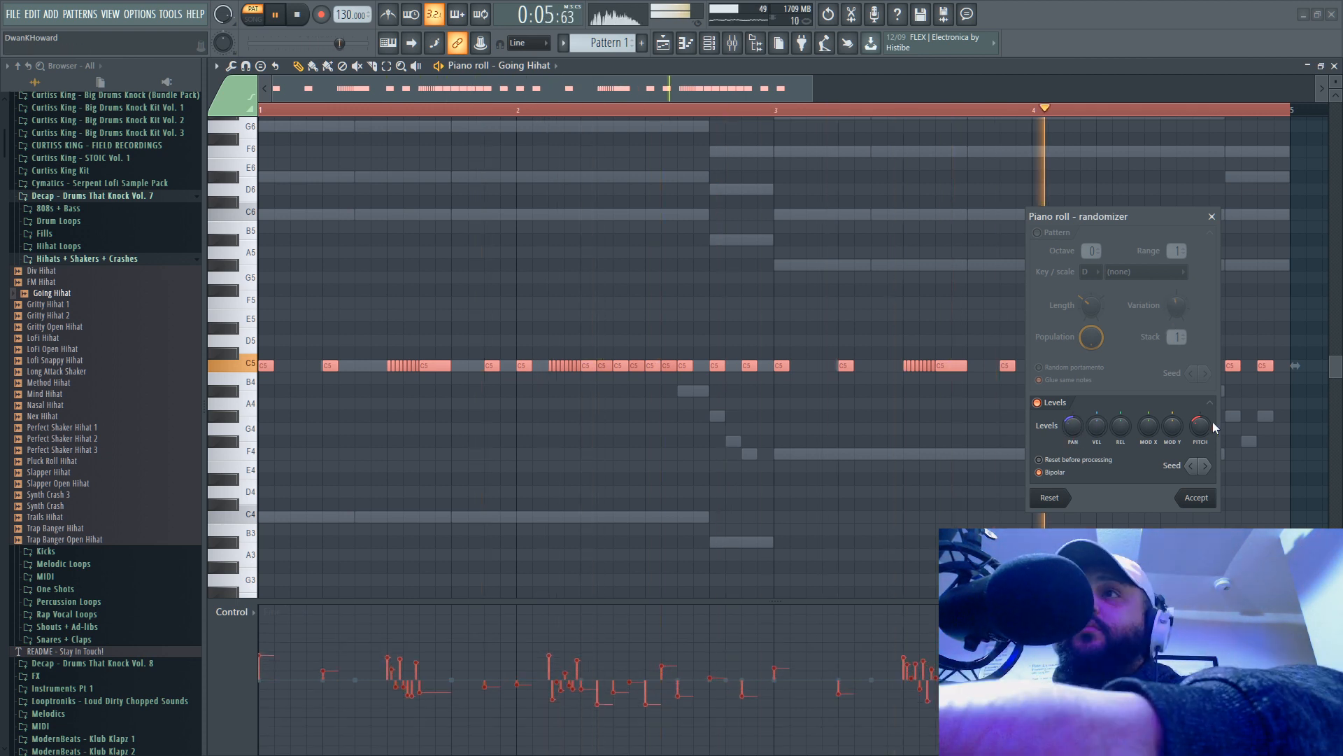
pyautogui.click(1197, 497)
pyautogui.click(1335, 65)
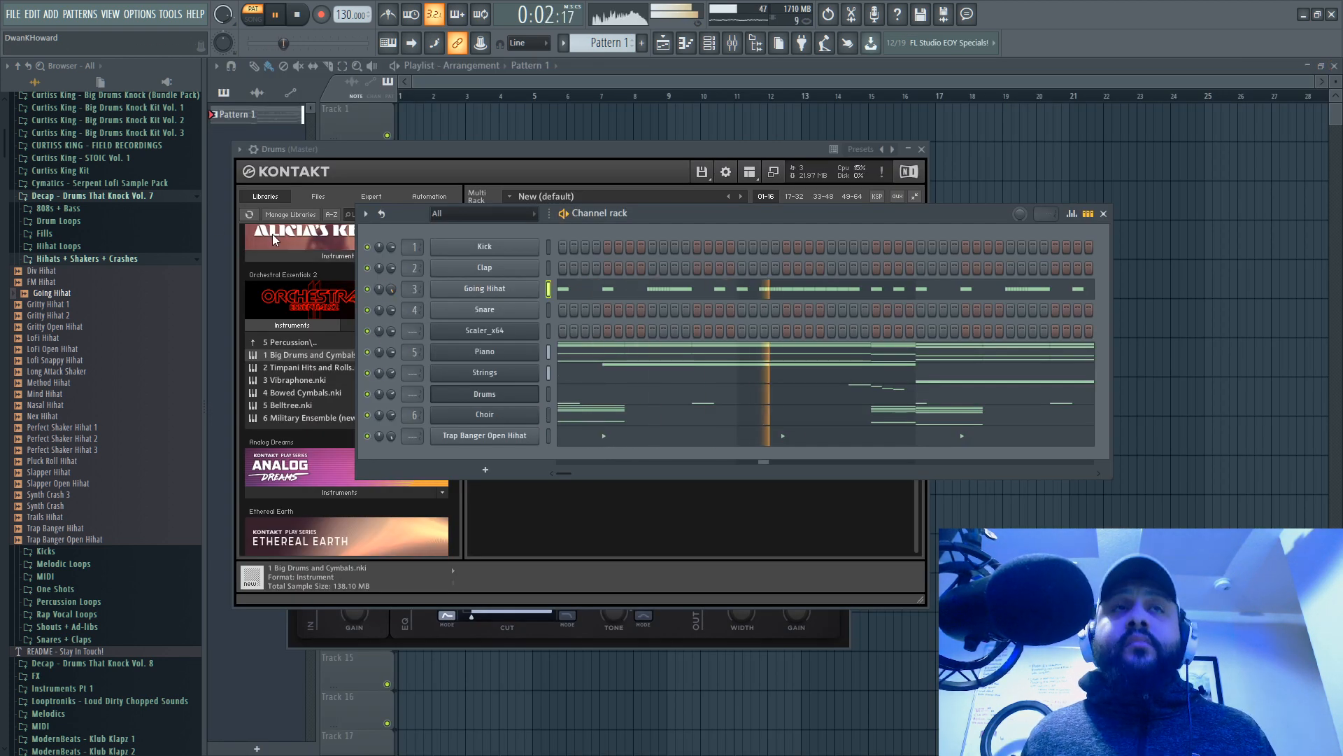
# Step: Inspect the Going Hihat channel's sample and miscellaneous settings
pyautogui.click(473, 294)
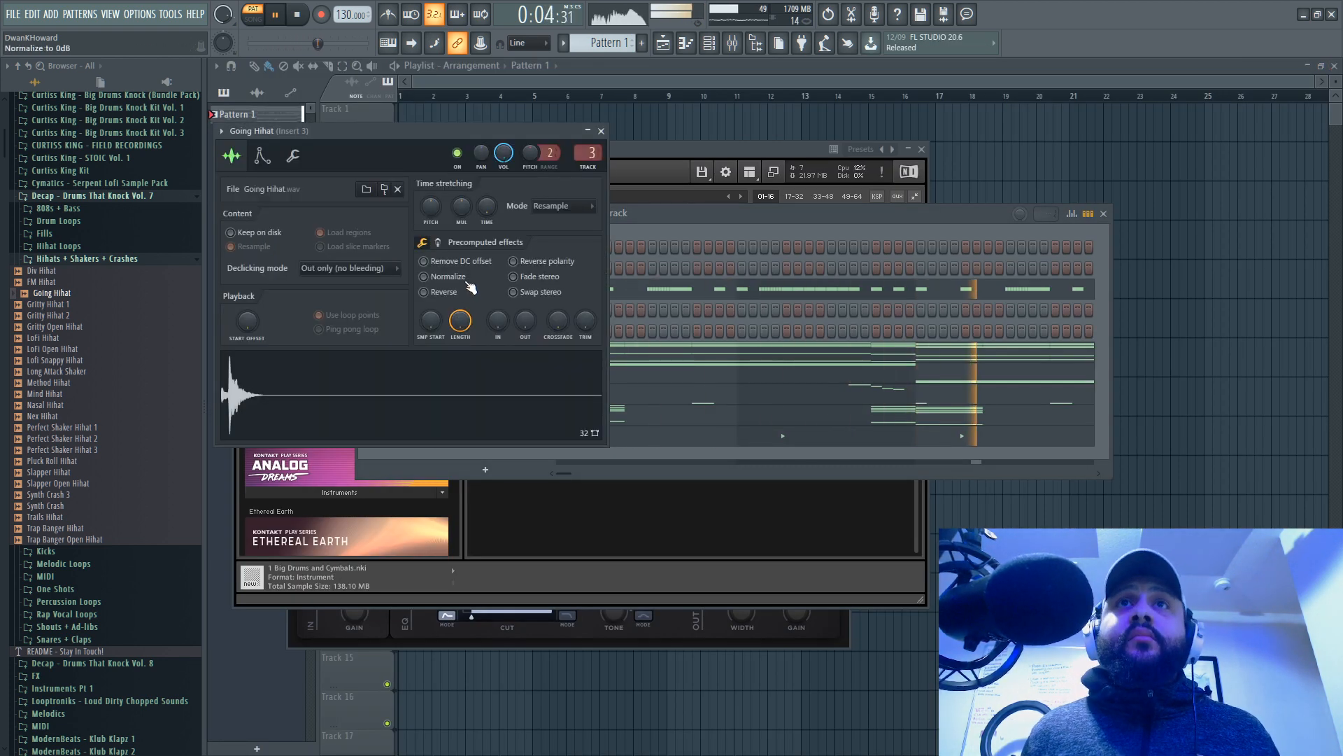
pyautogui.click(306, 158)
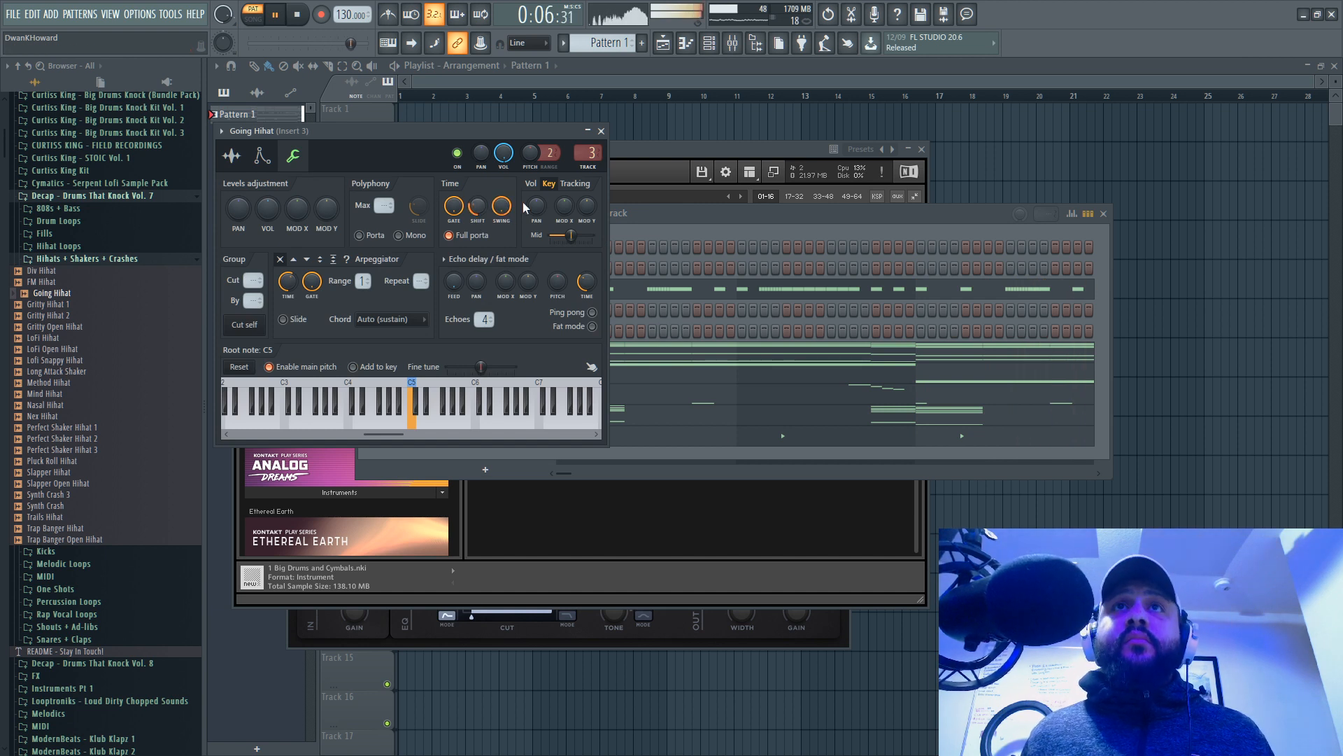
pyautogui.click(601, 130)
# Step: Audition snare samples from the Snares + Claps folder of Decap - Drums That Knock Vol. 7 over the playing pattern
pyautogui.click(71, 263)
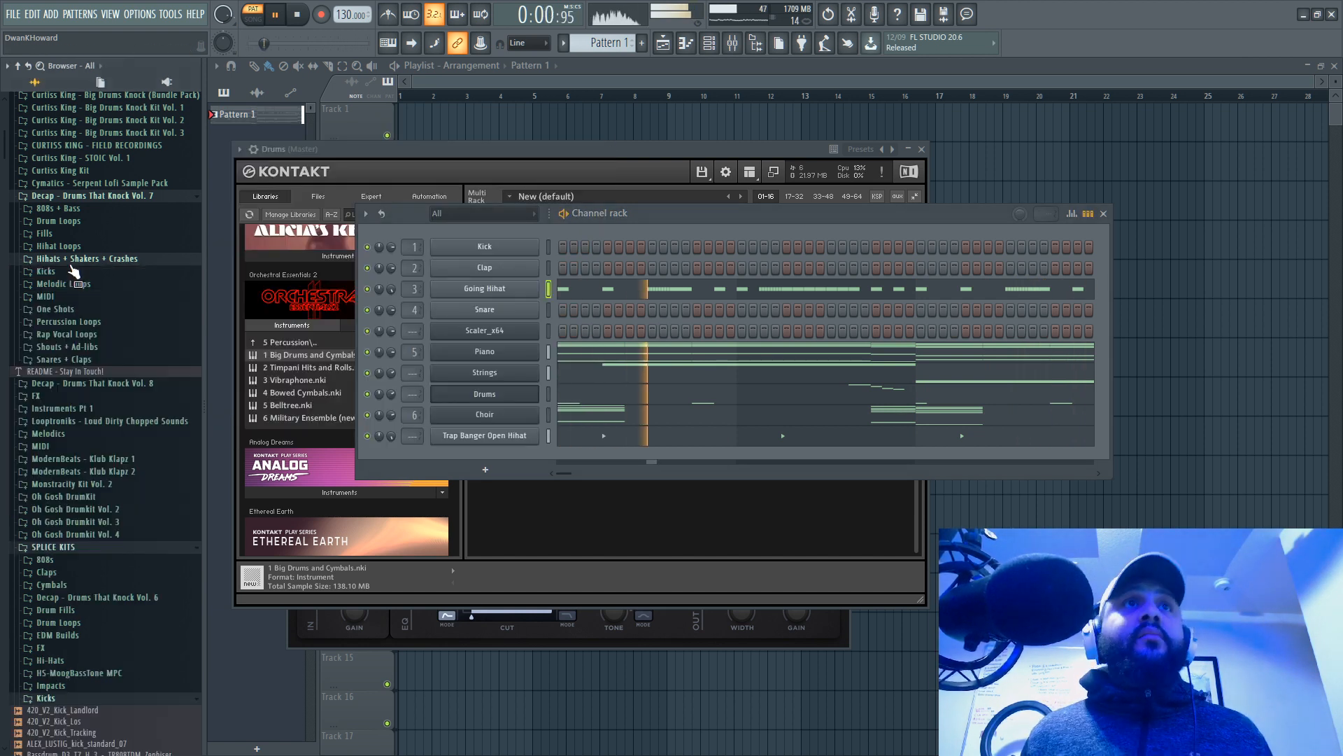
pyautogui.click(96, 361)
pyautogui.click(126, 507)
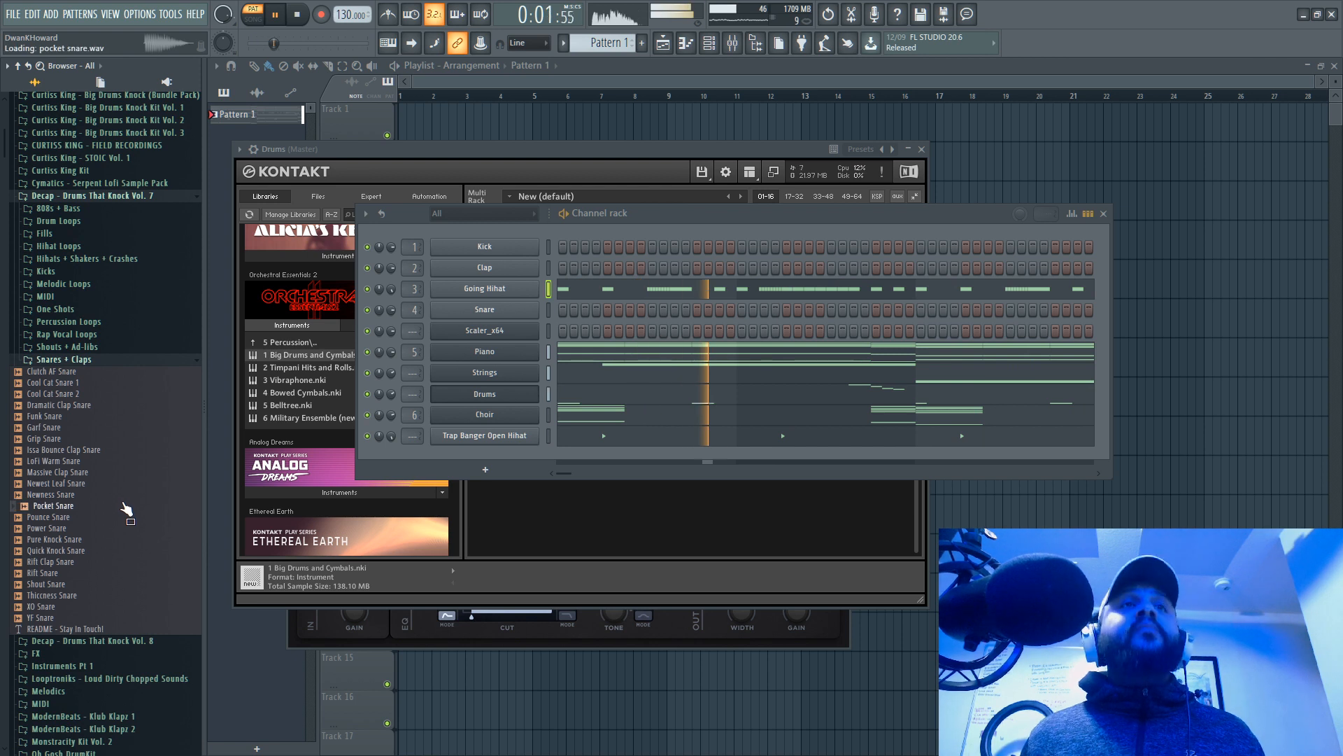
pyautogui.click(116, 450)
pyautogui.click(113, 416)
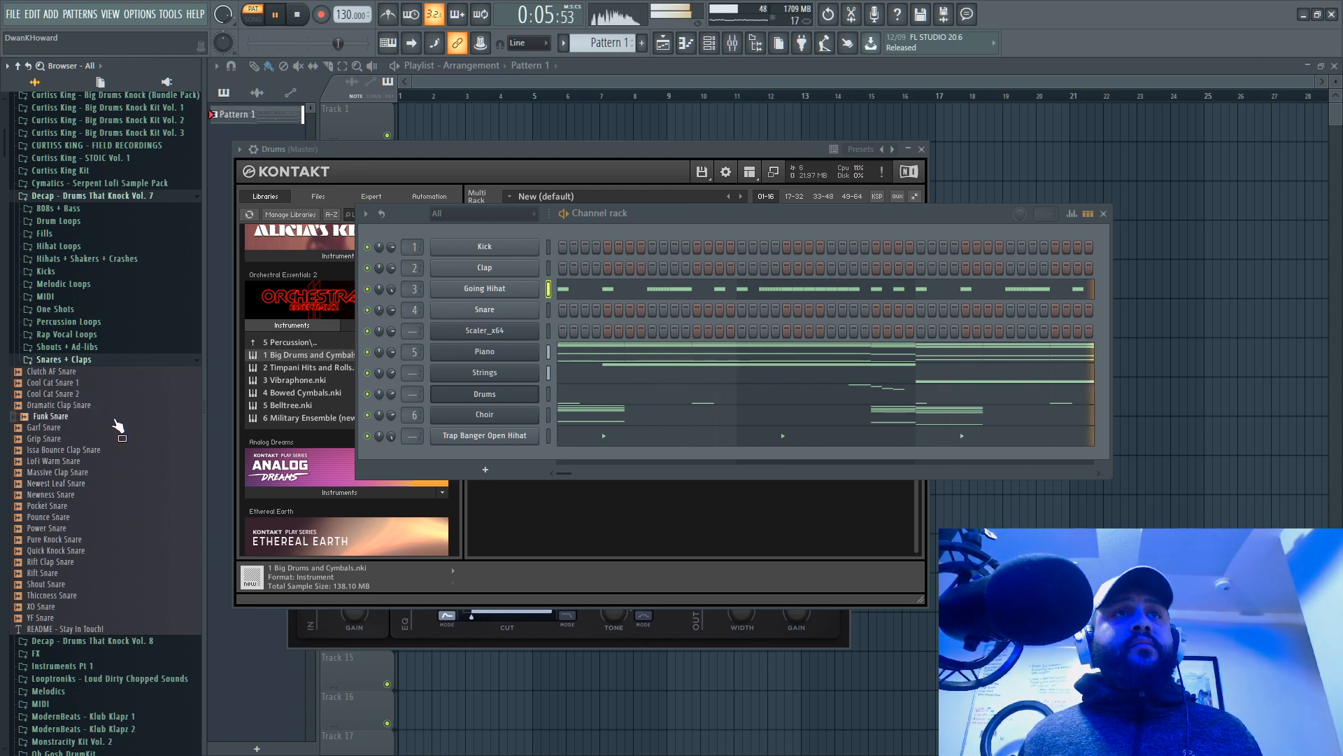
pyautogui.click(144, 584)
pyautogui.click(137, 595)
pyautogui.click(134, 618)
pyautogui.click(135, 606)
pyautogui.click(130, 417)
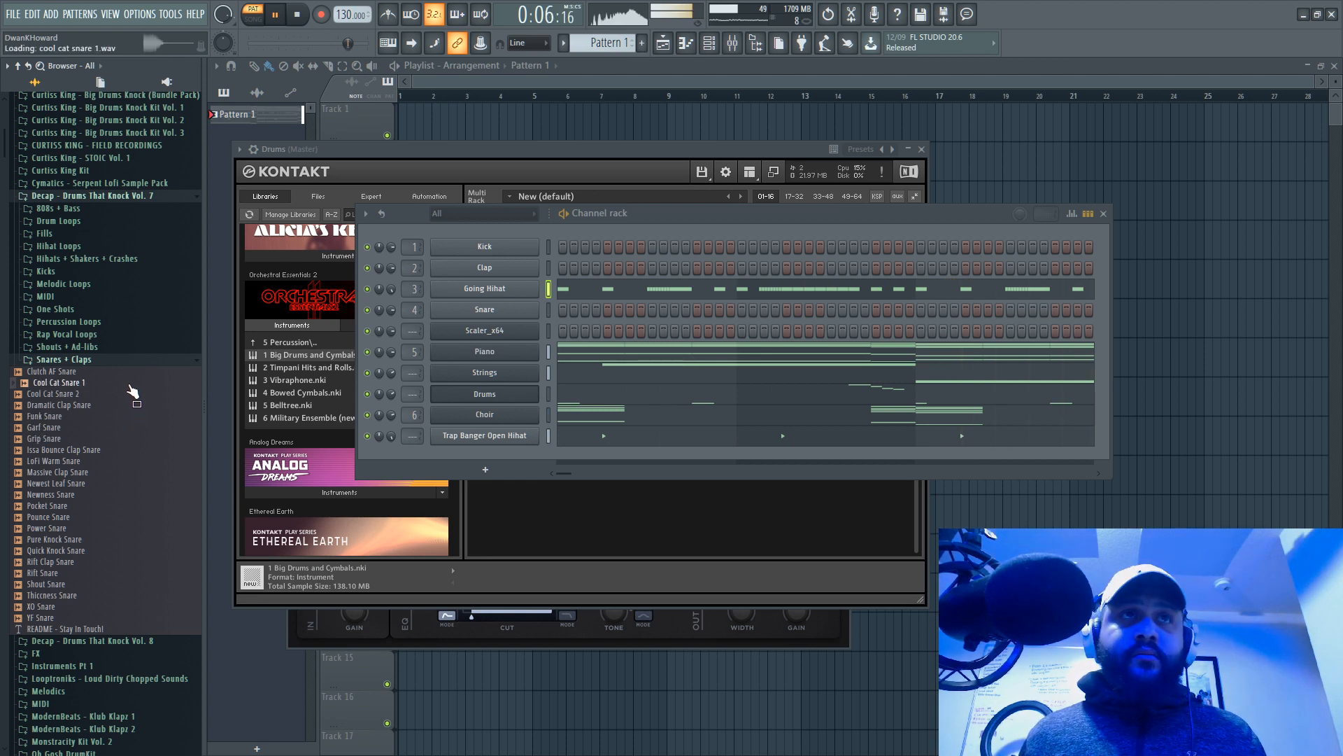
pyautogui.click(138, 438)
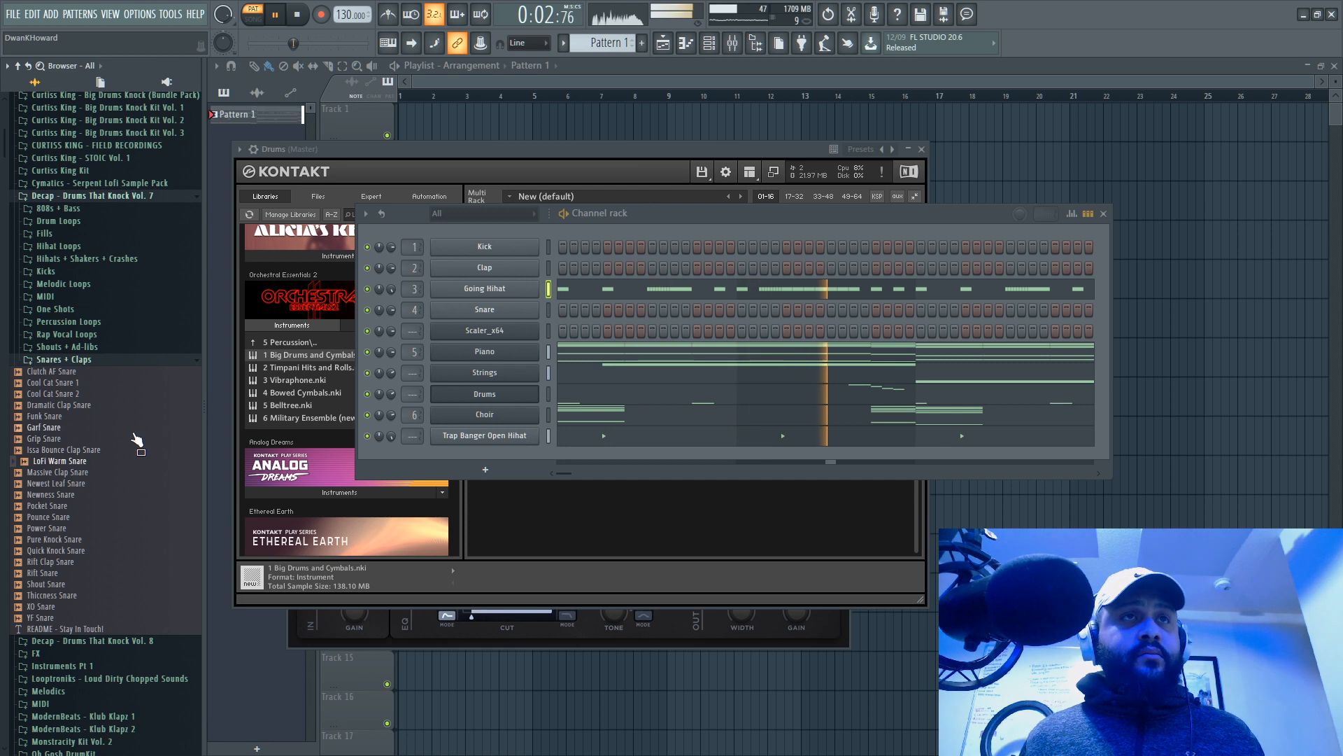
pyautogui.click(127, 530)
pyautogui.click(130, 552)
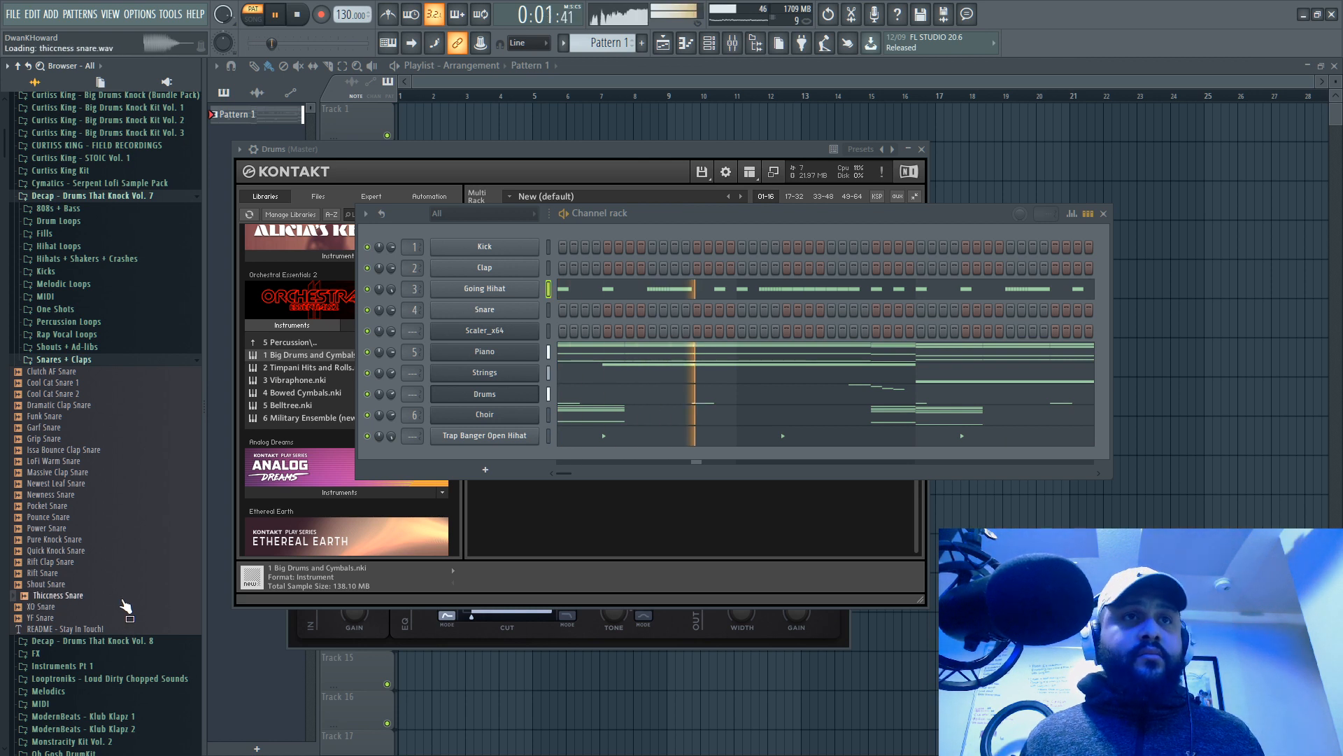
# Step: Stop playback and replace the Clap channel's sample with Raw SSL Snare from the Snares + Claps + Rimshots folder of Drums That Knock Vol. 8
pyautogui.scroll(-2, 105, 521)
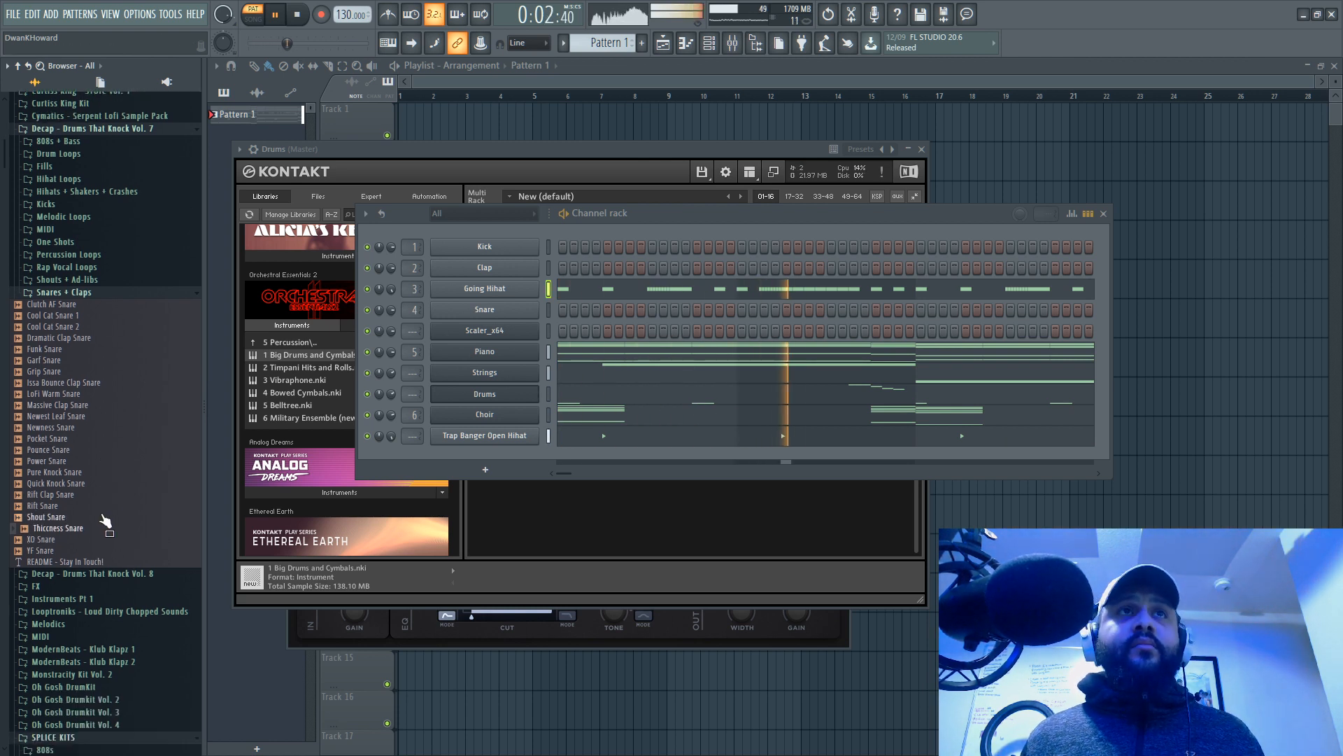
pyautogui.click(120, 129)
pyautogui.click(129, 141)
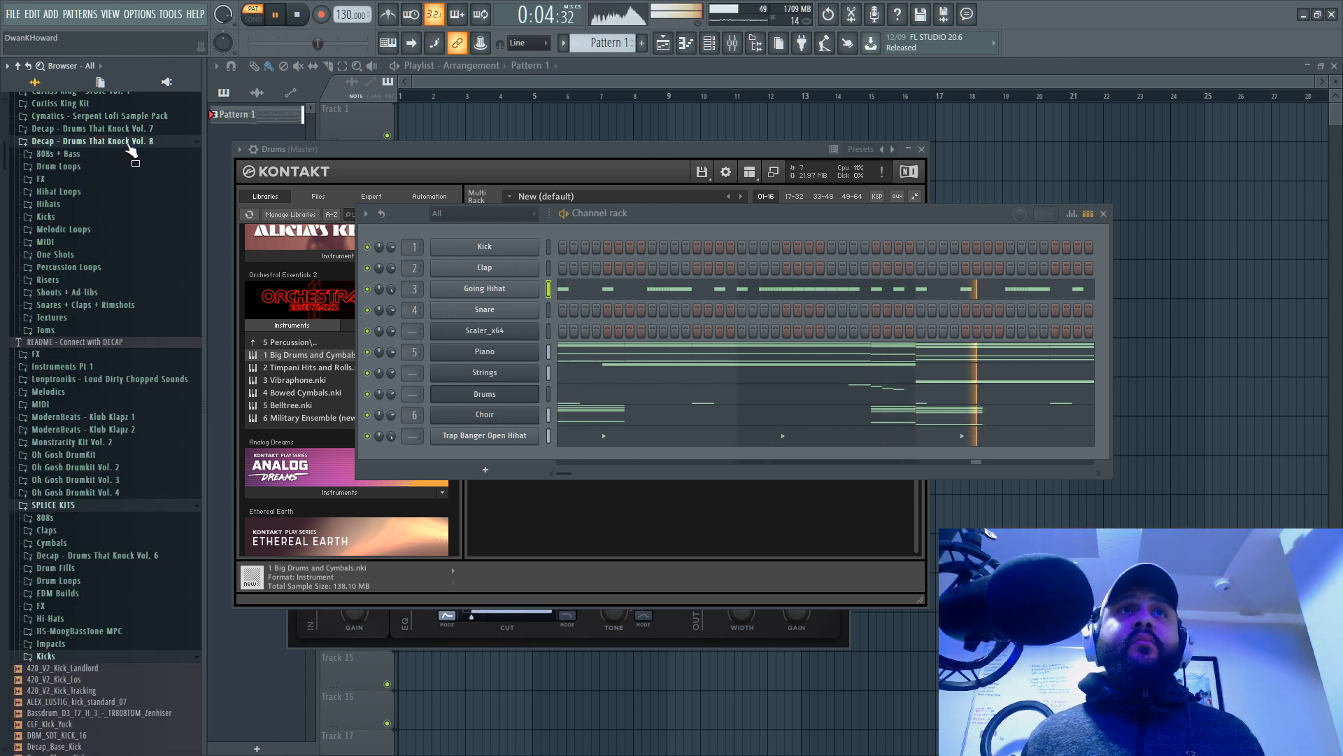
pyautogui.click(81, 306)
pyautogui.press('space')
pyautogui.click(112, 653)
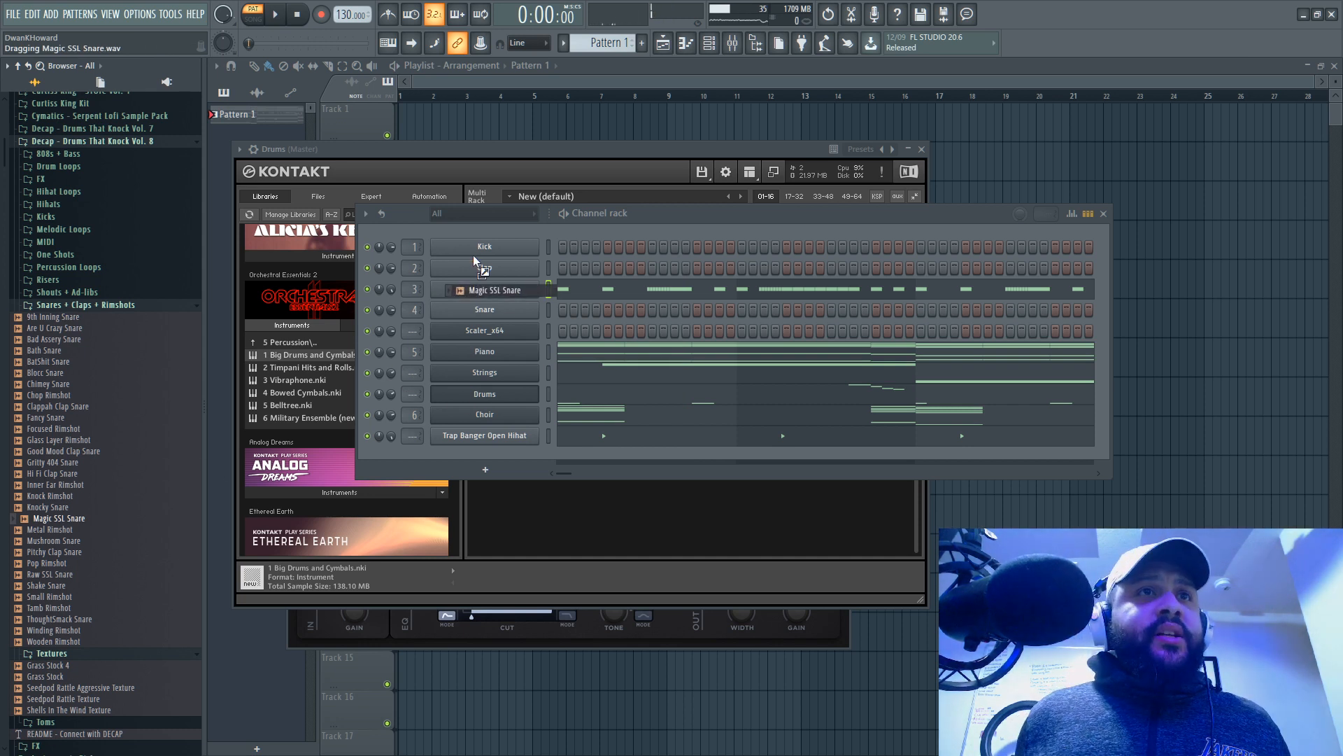
pyautogui.moveTo(473, 255); pyautogui.dragTo(114, 526)
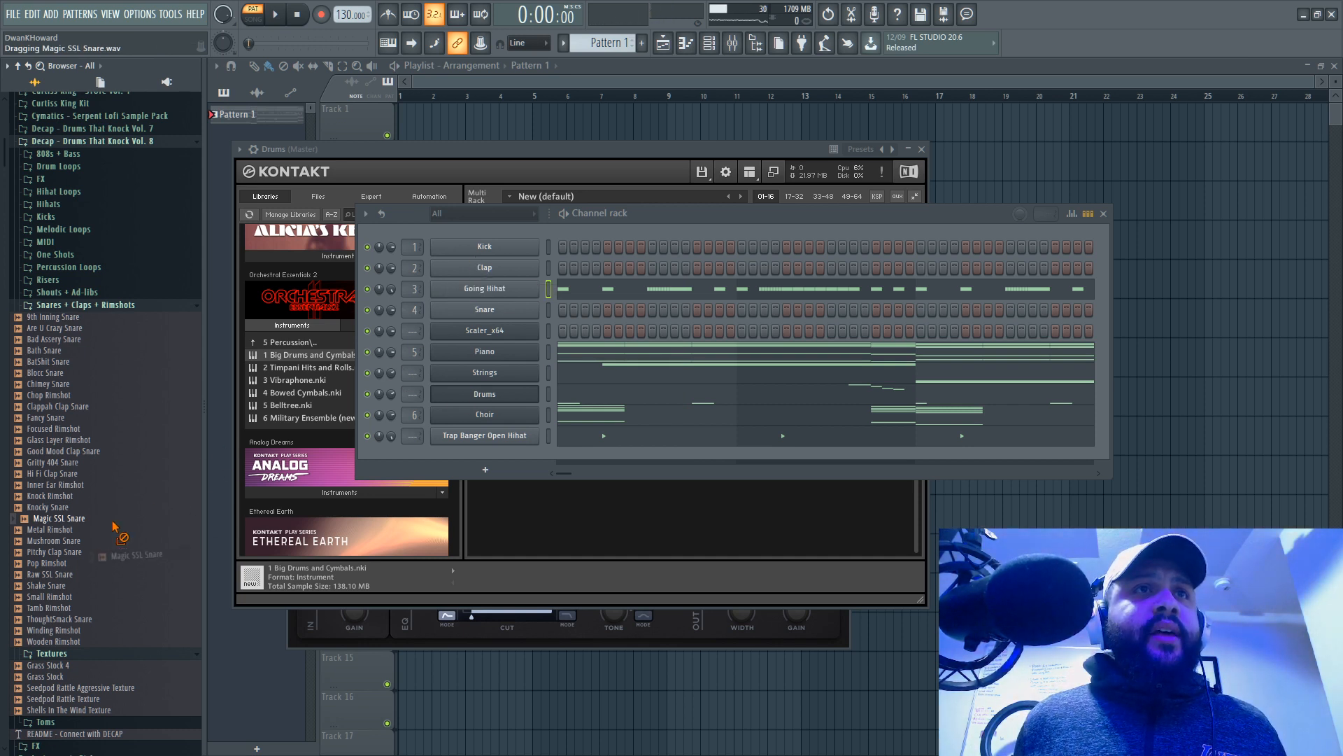
pyautogui.moveTo(506, 273); pyautogui.dragTo(506, 275)
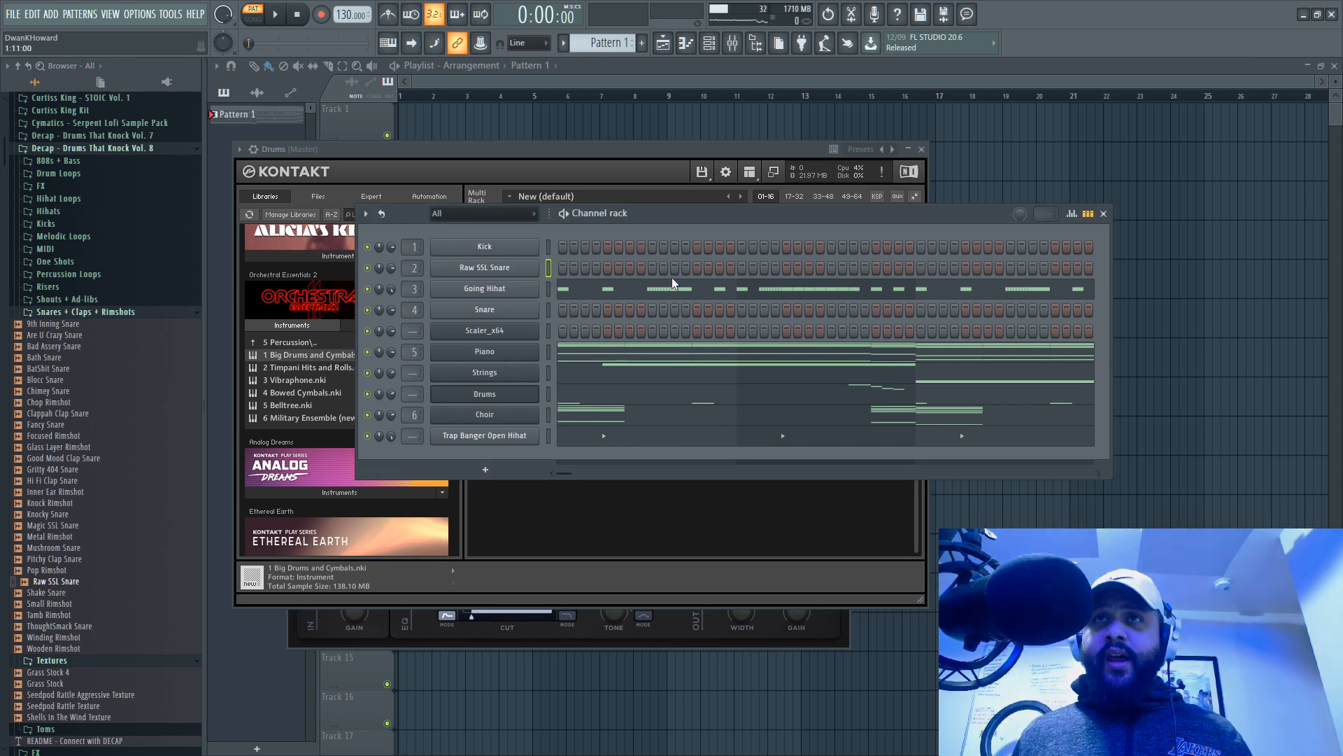
# Step: Place a Raw SSL Snare hit on step 9 of bar 1, play the pattern, and briefly view the snare's piano roll
pyautogui.click(652, 268)
pyautogui.press('space')
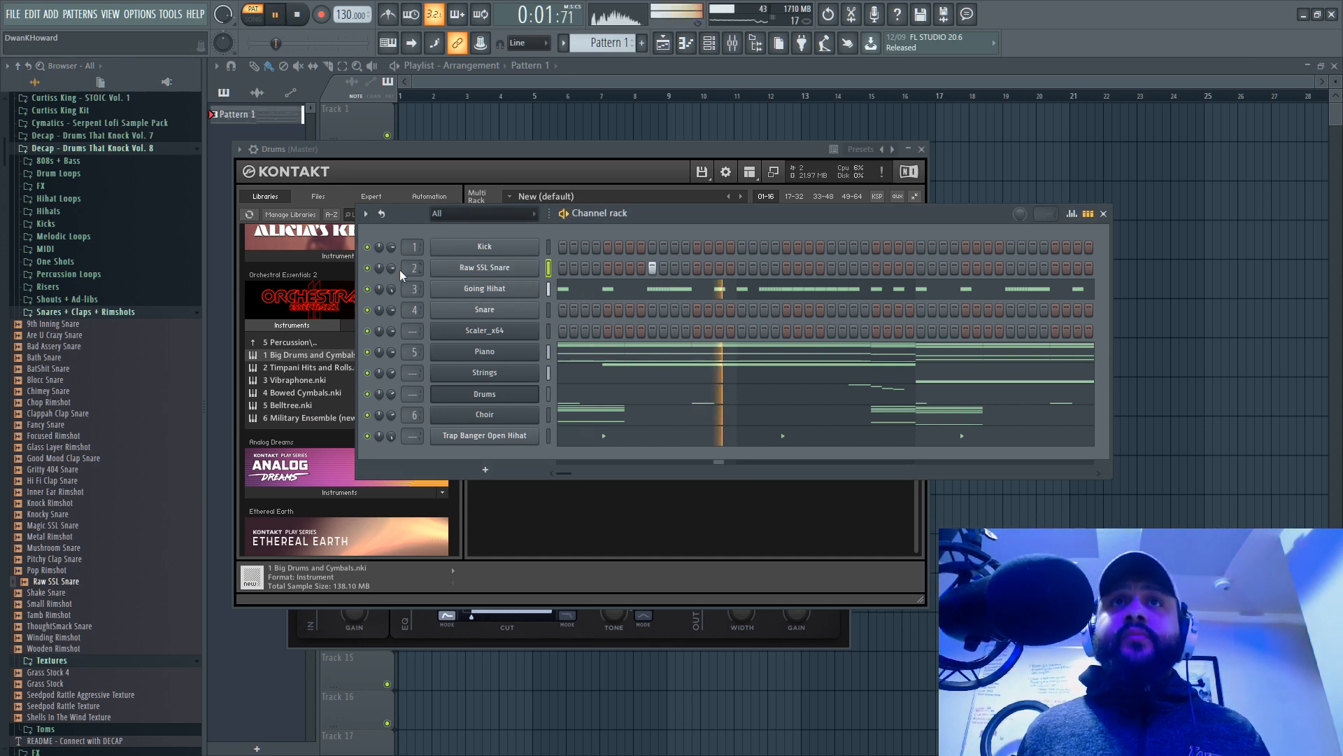
pyautogui.rightClick(481, 271)
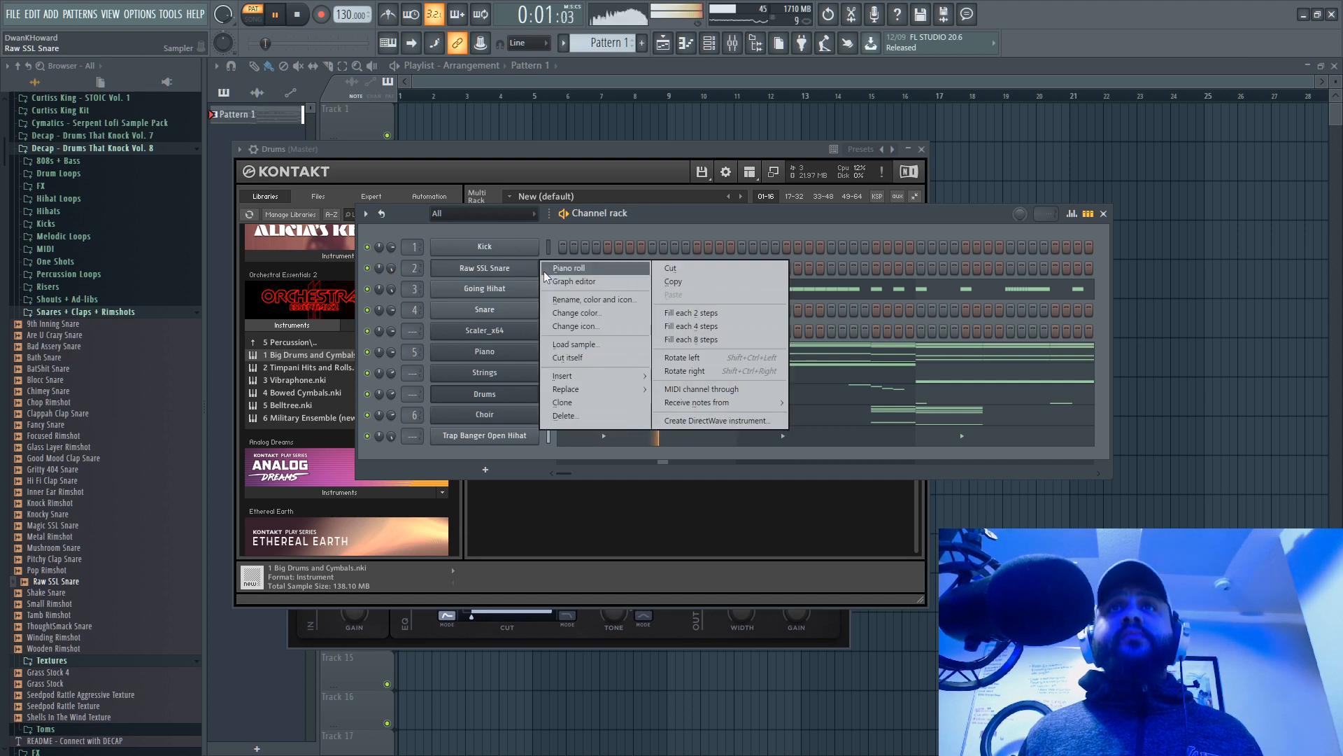
pyautogui.click(539, 270)
pyautogui.click(1334, 67)
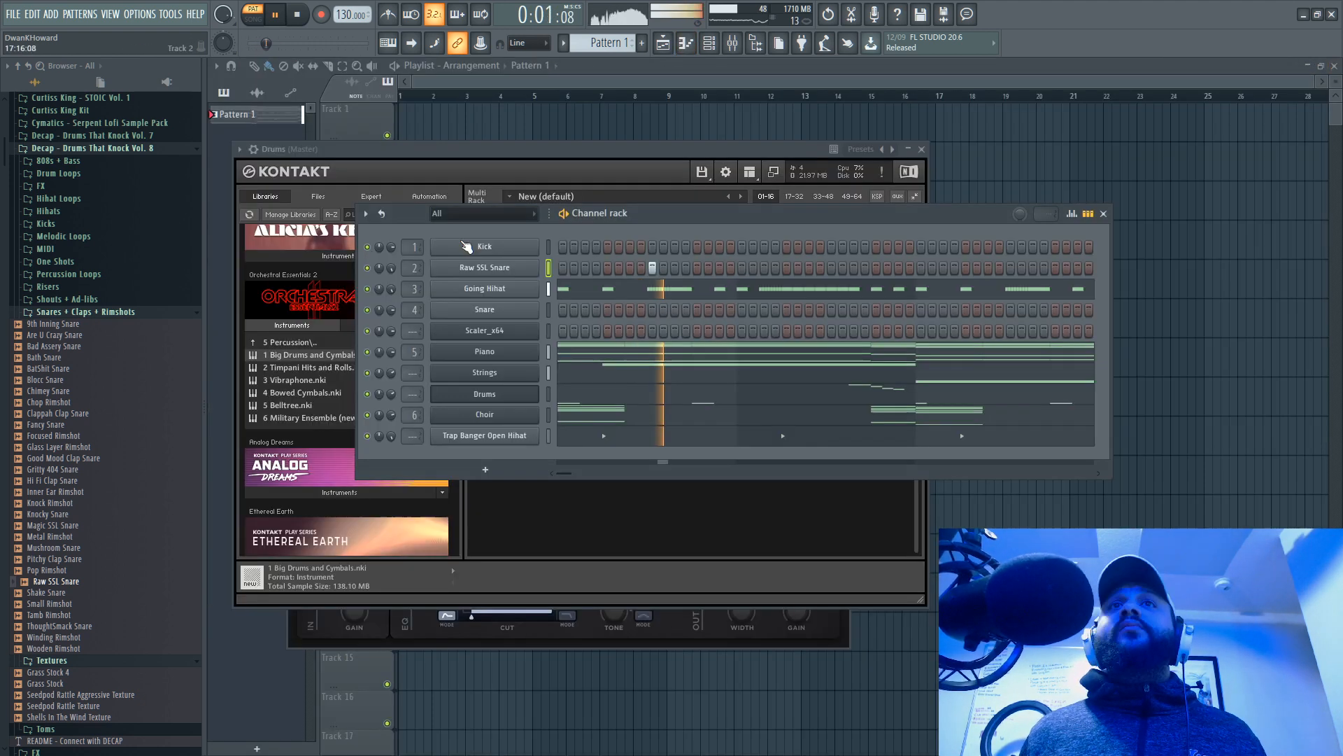
# Step: Inspect the Kick channel's sample settings and the Raw SSL Snare channel's miscellaneous settings
pyautogui.click(479, 248)
pyautogui.click(477, 228)
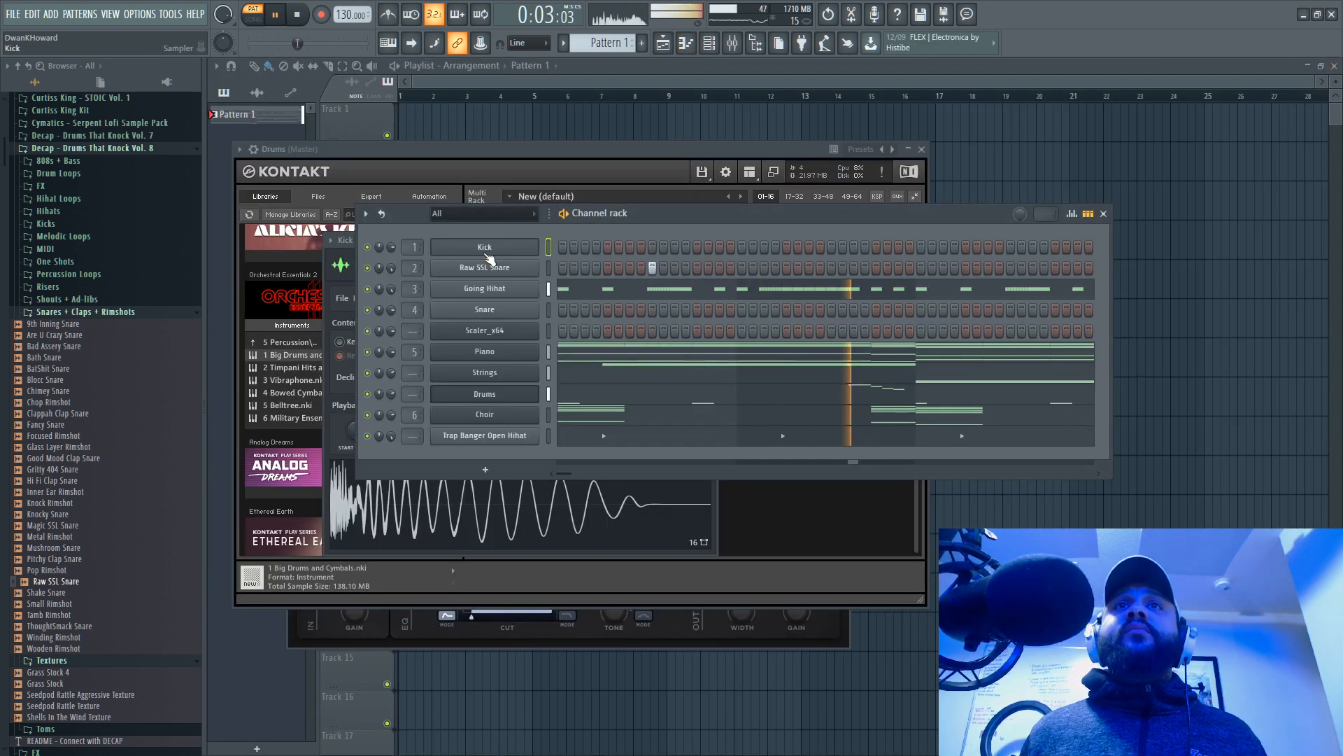
pyautogui.click(483, 266)
pyautogui.click(421, 283)
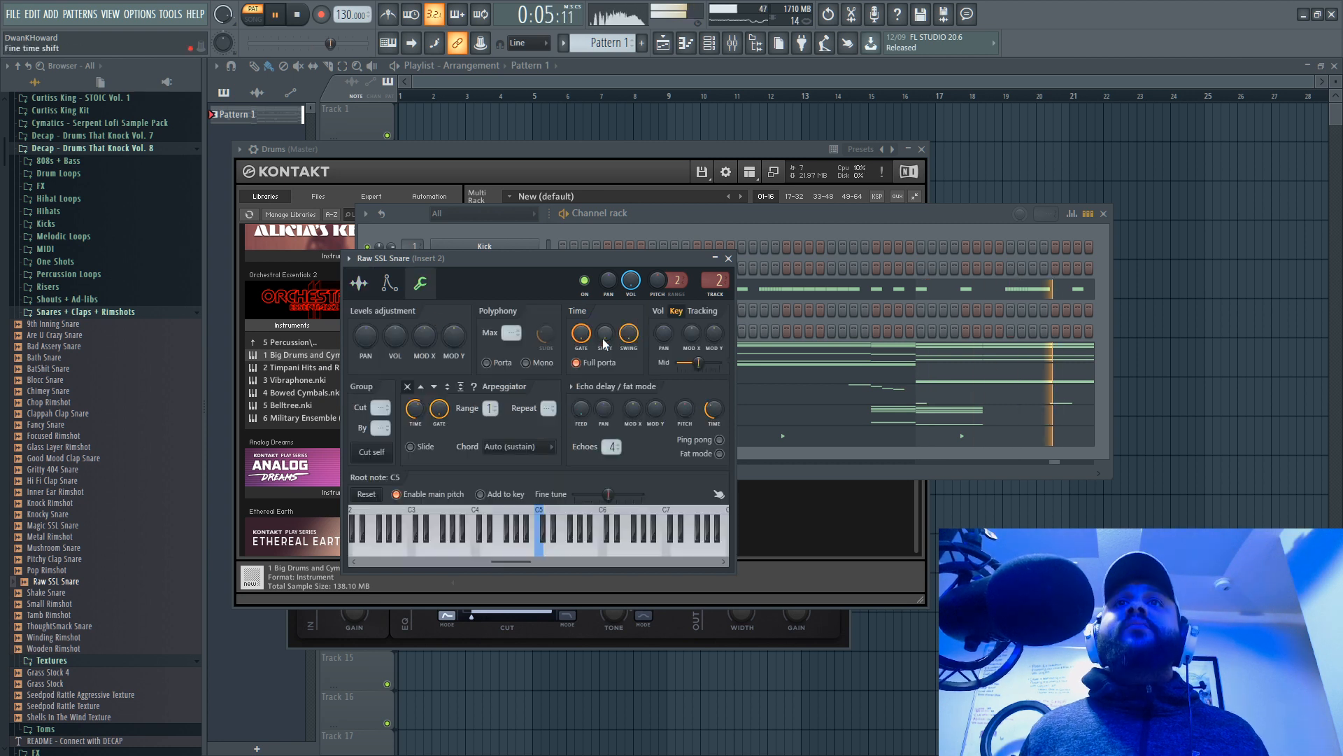
pyautogui.click(640, 217)
# Step: In the Raw SSL Snare piano roll, add a C5 note on step 9 of bar 2 and lower its velocity to match the first hit
pyautogui.rightClick(534, 270)
pyautogui.click(568, 270)
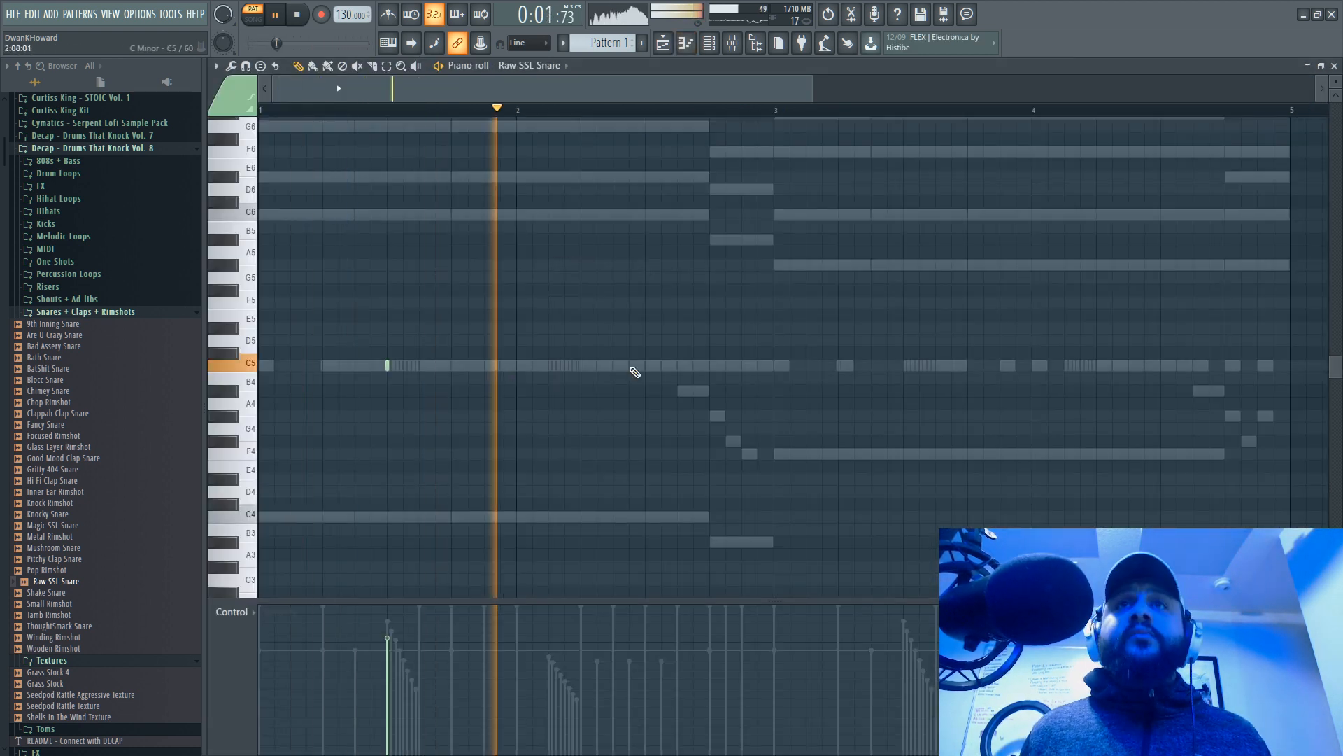
pyautogui.click(648, 364)
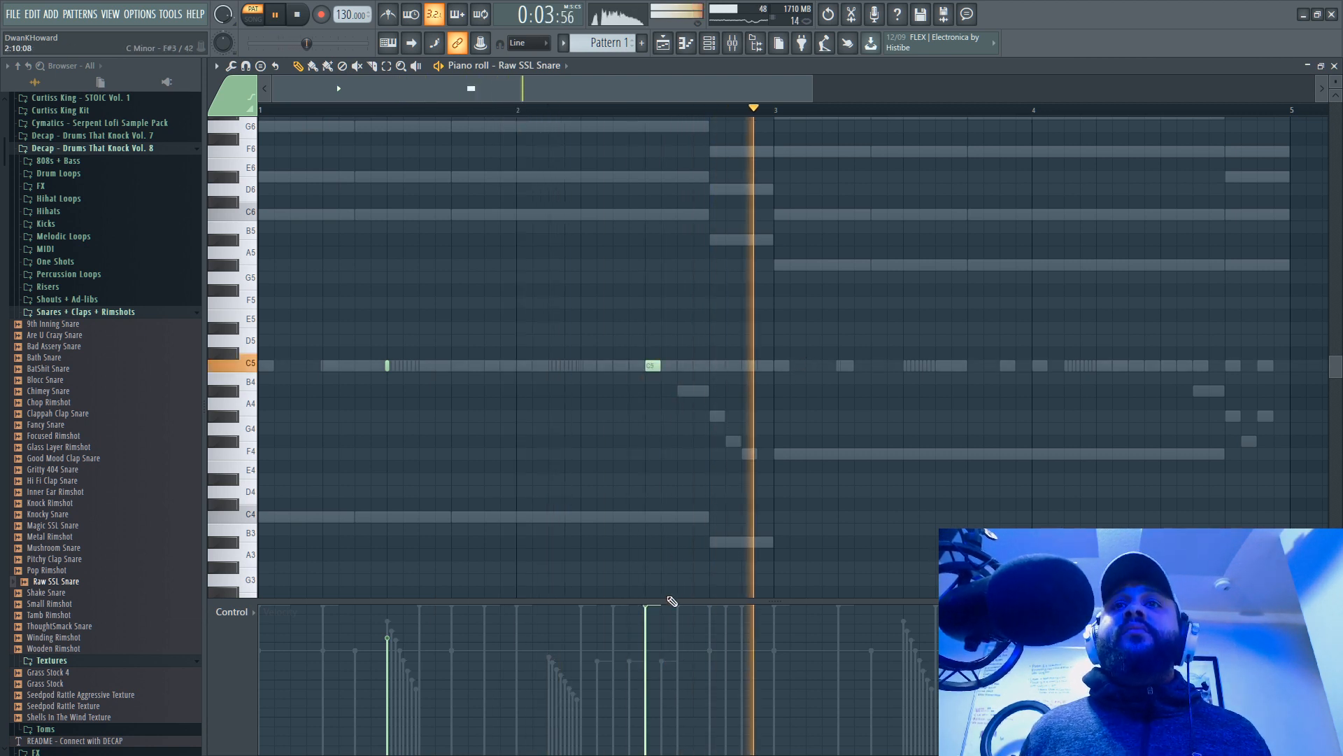
pyautogui.moveTo(651, 621); pyautogui.dragTo(648, 635)
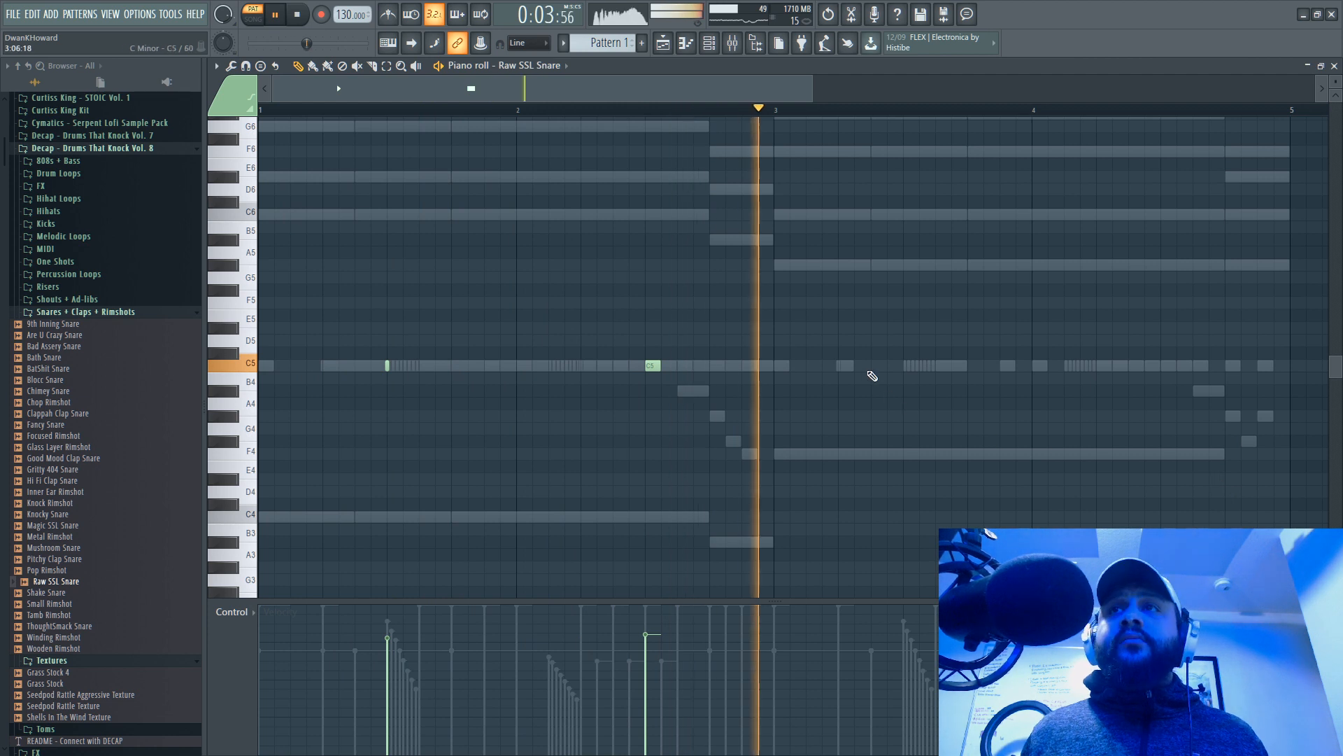
# Step: Add C5 snare notes on step 9 of bar 3 and on steps 9 and 11 of bar 4
pyautogui.click(909, 366)
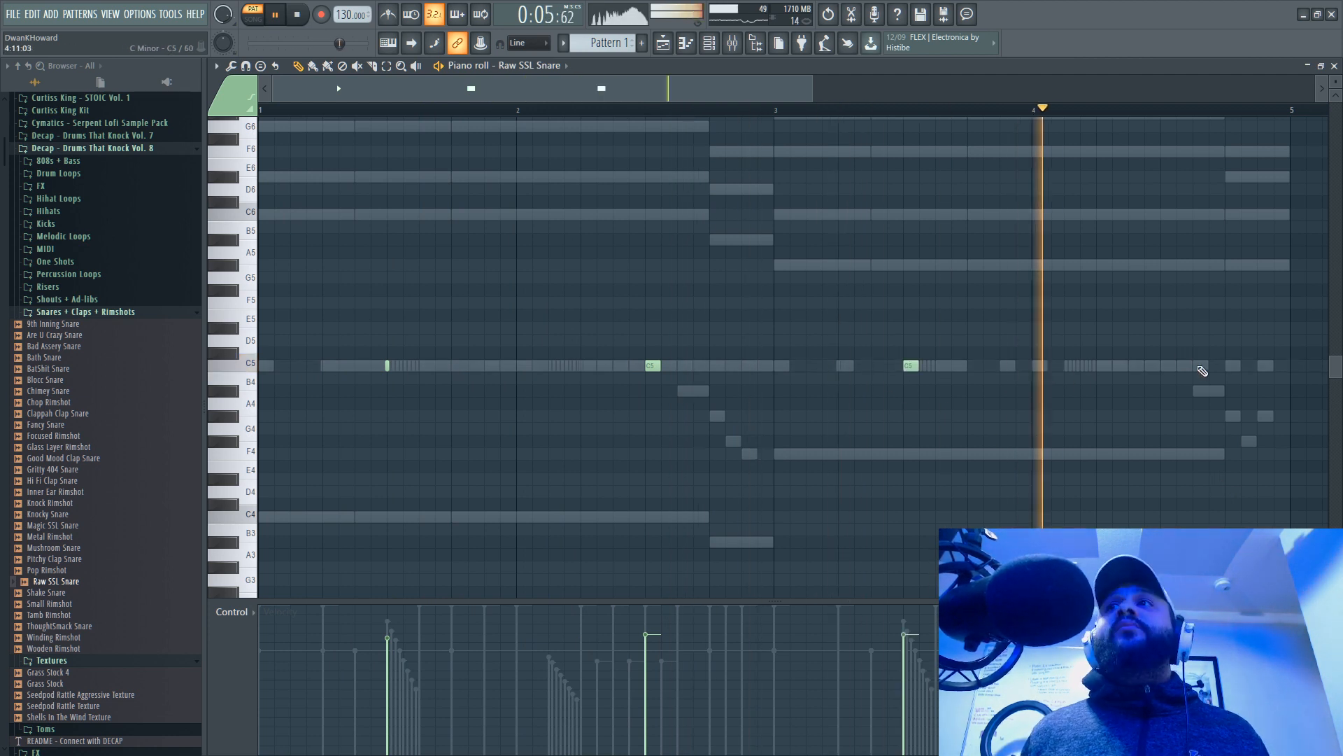
pyautogui.click(1197, 366)
pyautogui.rightClick(1197, 366)
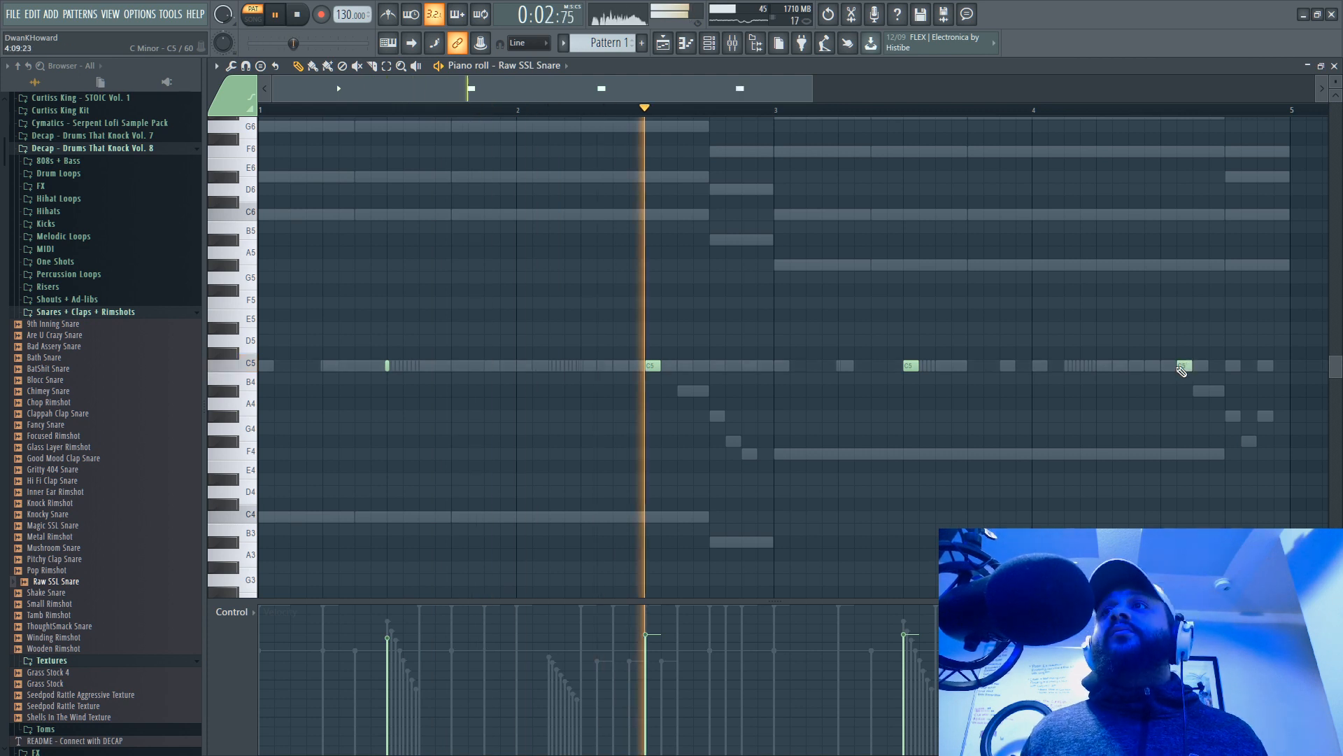
pyautogui.click(1197, 365)
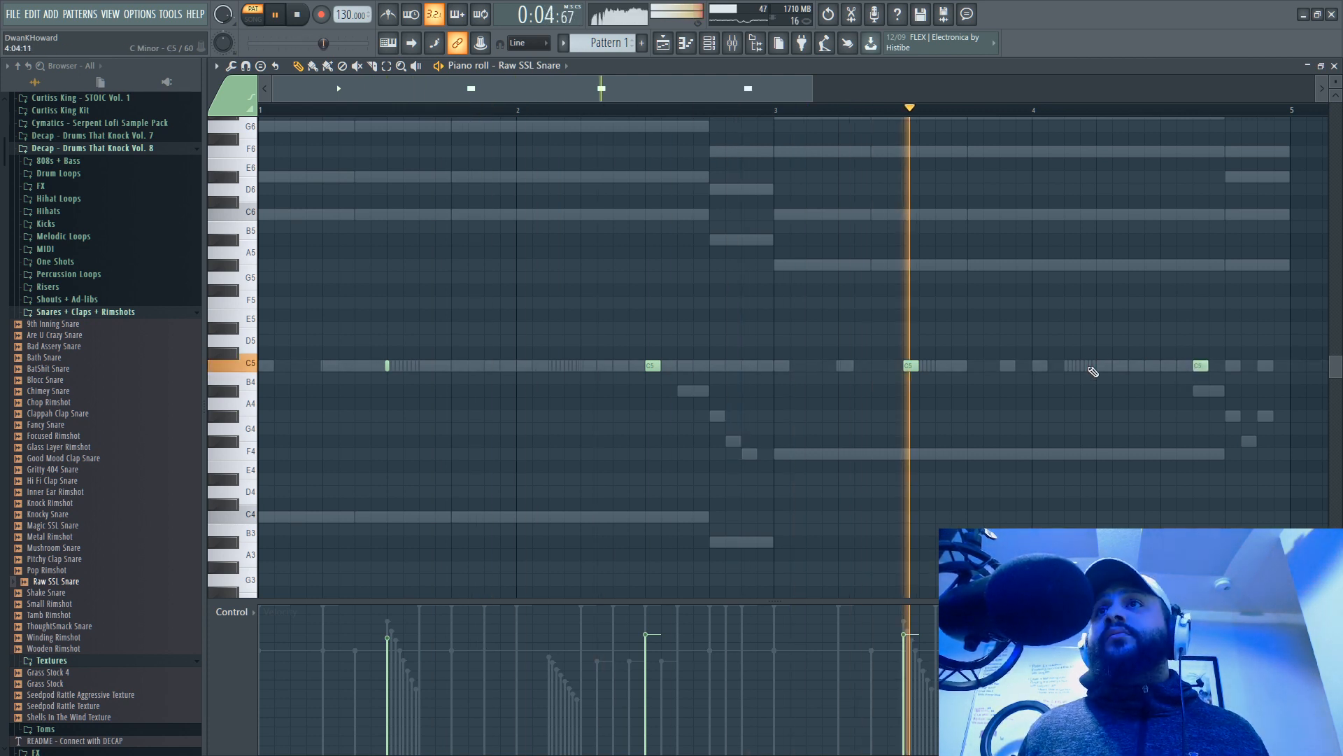
pyautogui.click(1167, 365)
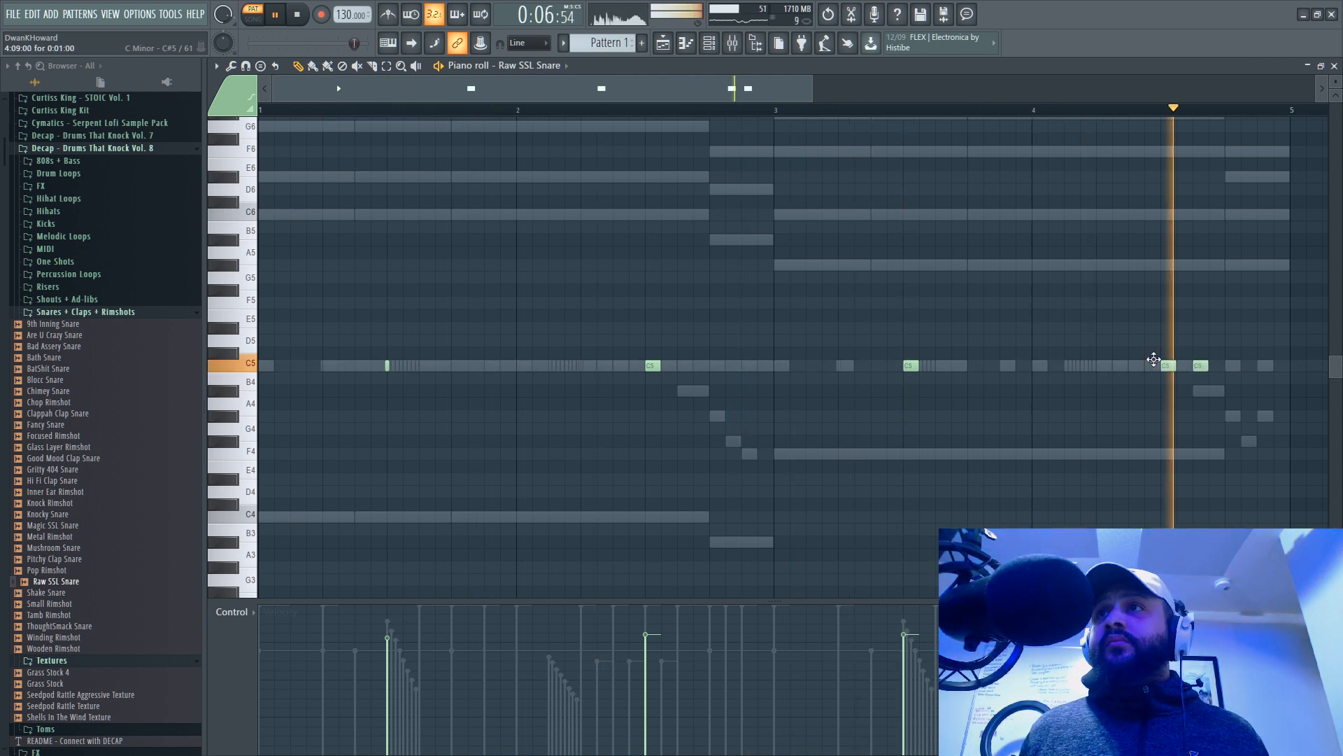
# Step: Add a C5 snare note on step 13 of bar 4 and lengthen it to two steps
pyautogui.moveTo(802, 96); pyautogui.dragTo(911, 96)
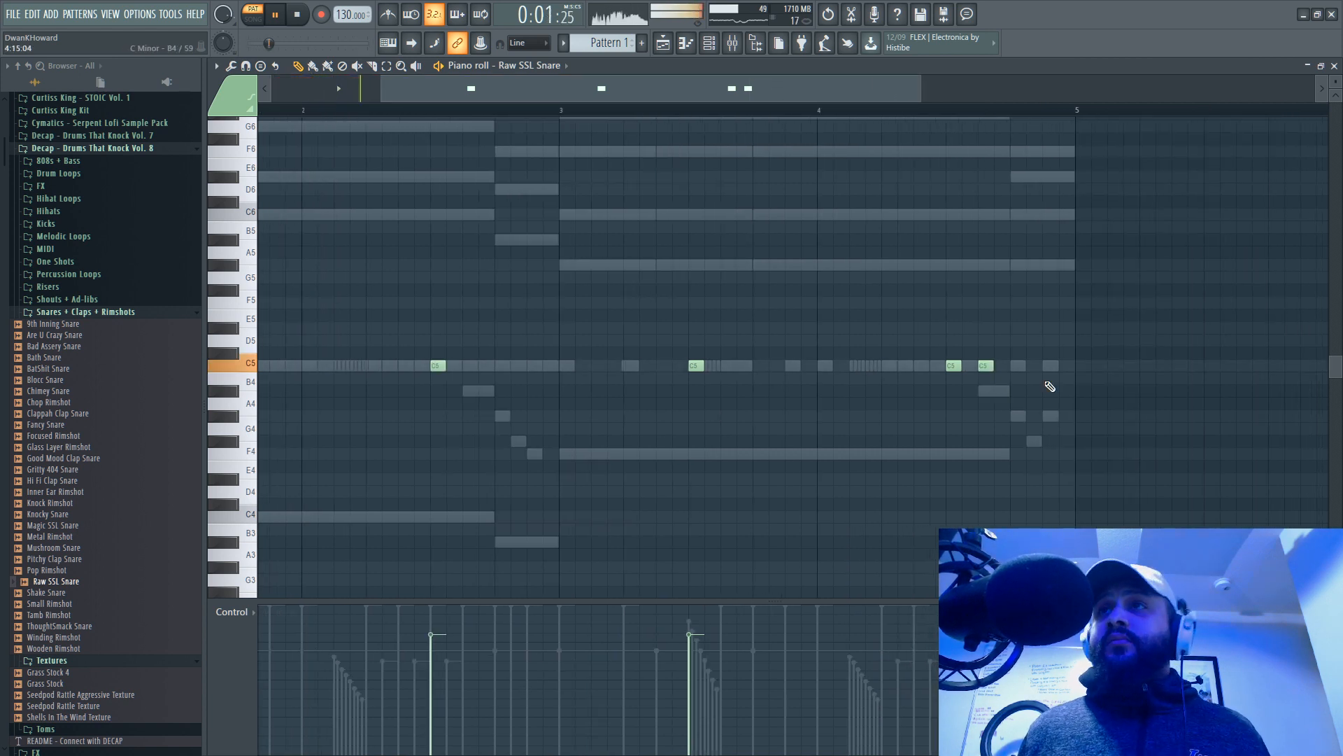
pyautogui.click(1018, 365)
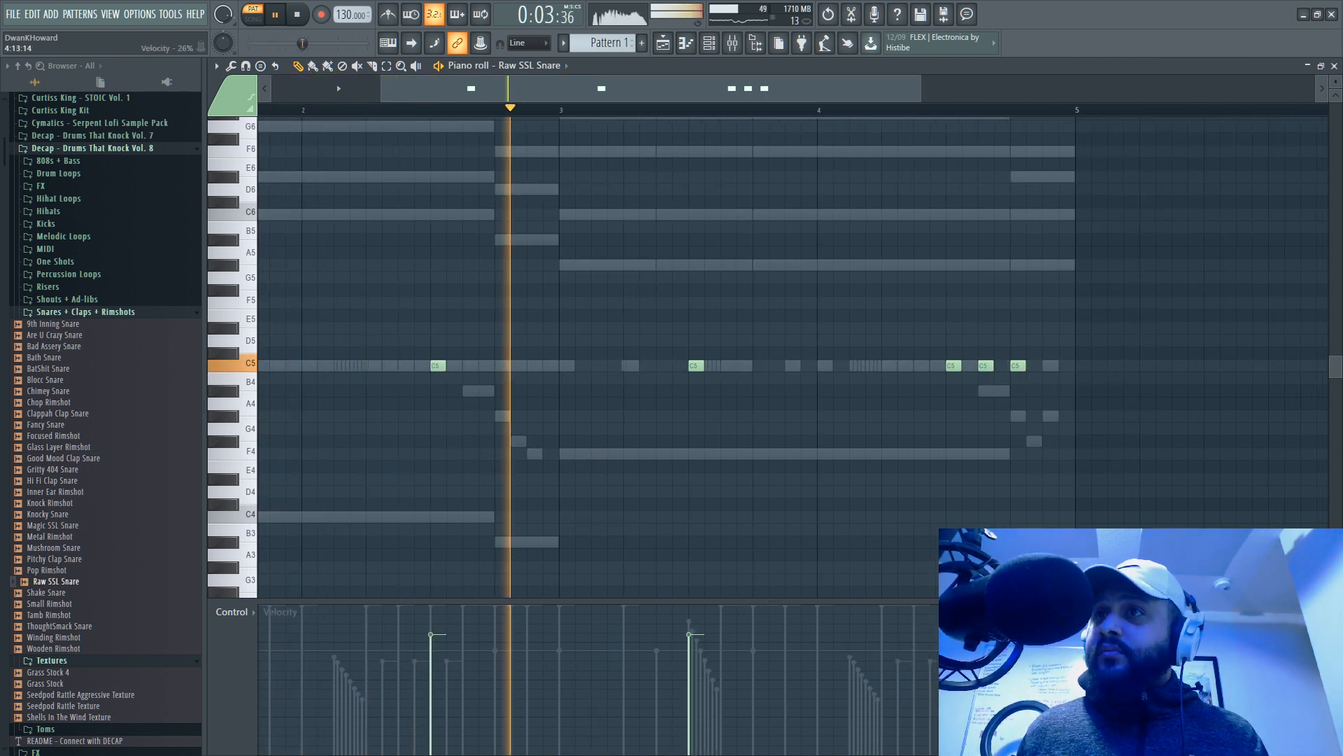
pyautogui.moveTo(1026, 365); pyautogui.dragTo(1043, 366)
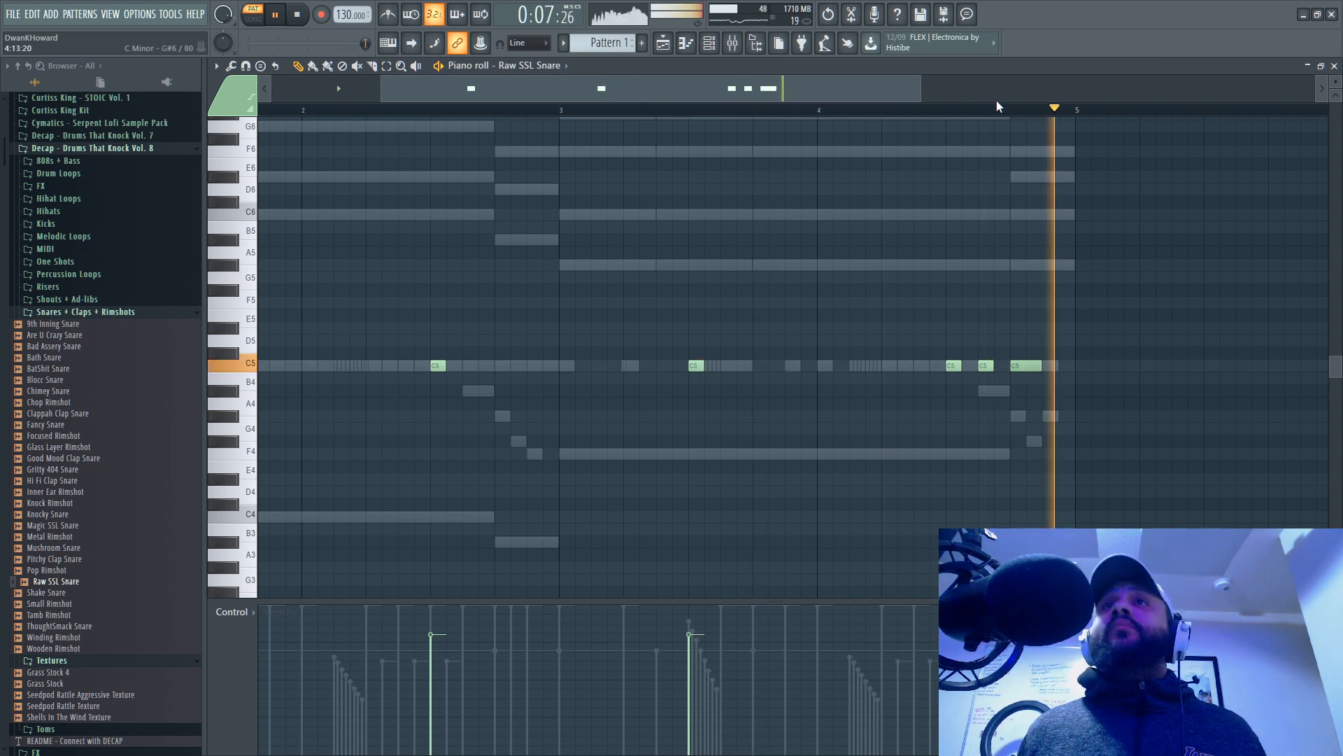
# Step: Try chopping the two-step snare note in bar 4 into 1/4-step slices, and undo the chop
pyautogui.click(528, 42)
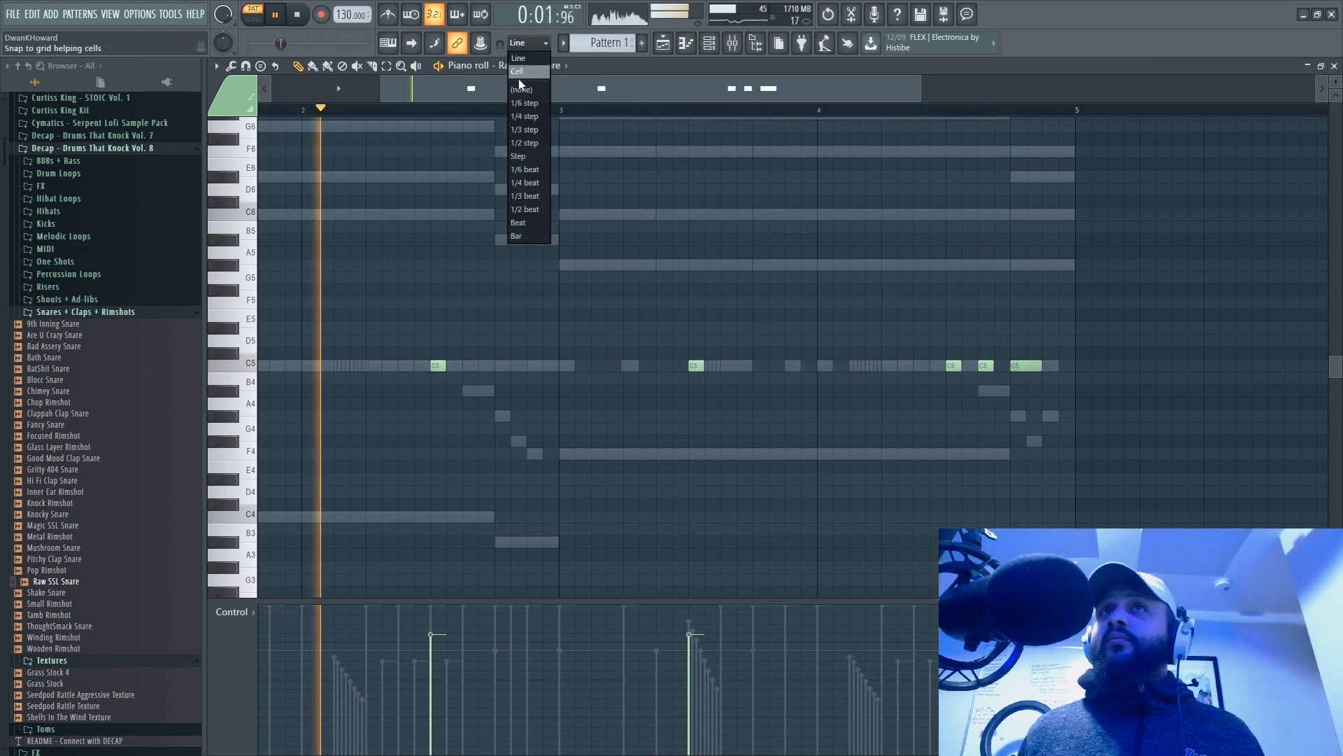
pyautogui.click(529, 114)
pyautogui.click(386, 66)
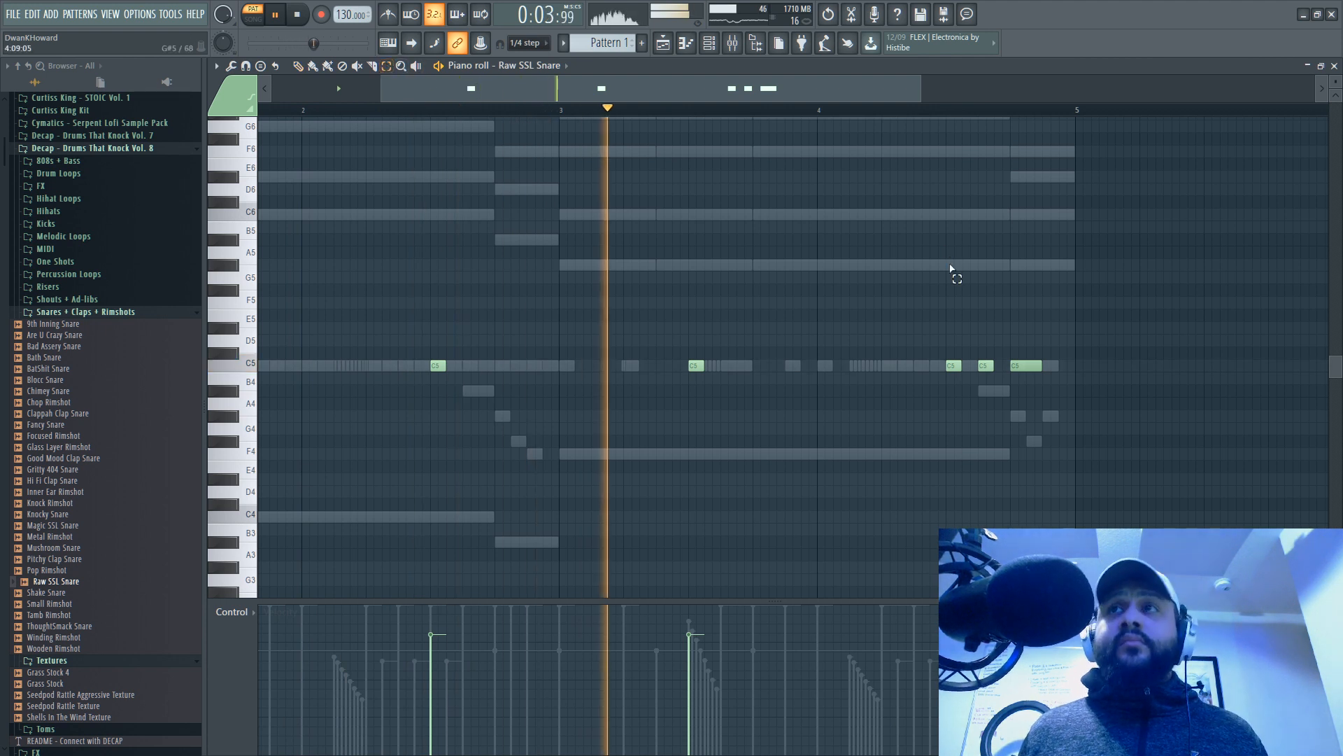
pyautogui.moveTo(1014, 318); pyautogui.dragTo(1060, 376)
pyautogui.hotkey('ctrl', 'u')
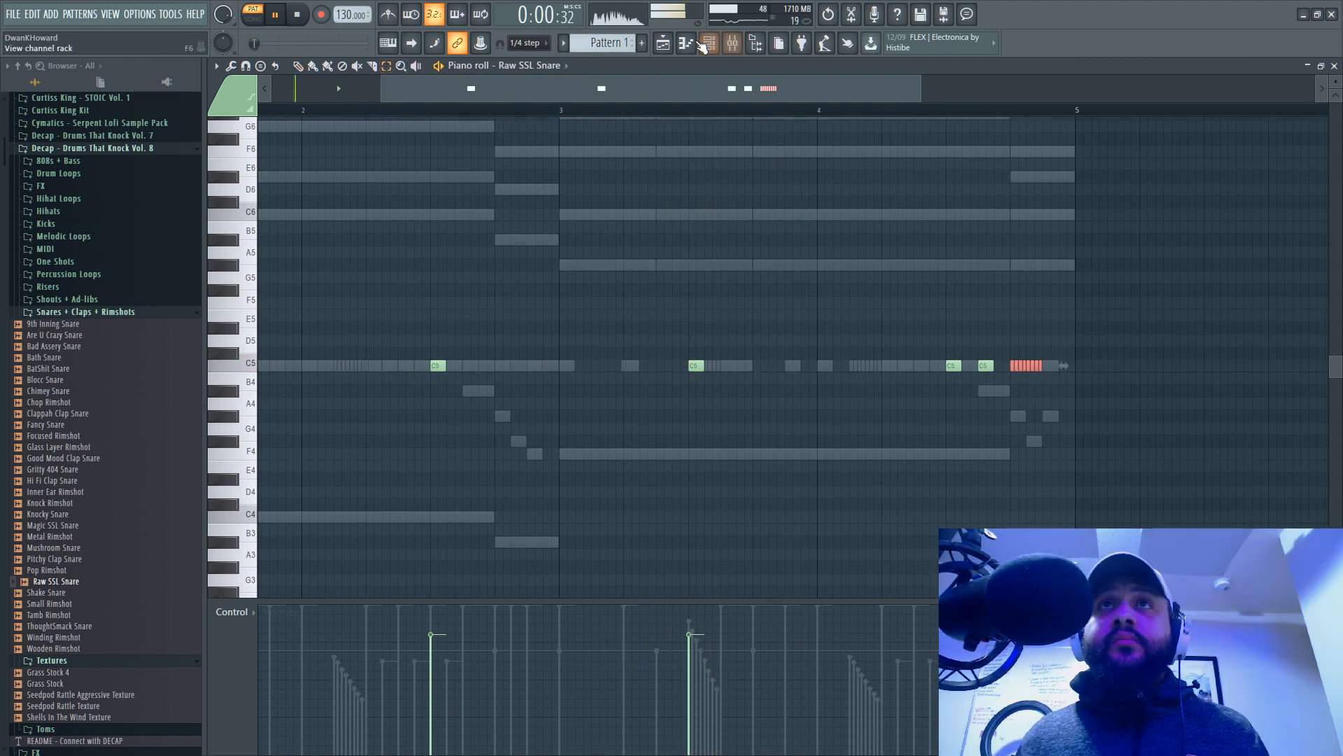
pyautogui.hotkey('ctrl', 'z')
# Step: Set the snap to 1/2 step and chop the selected two-step snare note into a roll
pyautogui.click(528, 42)
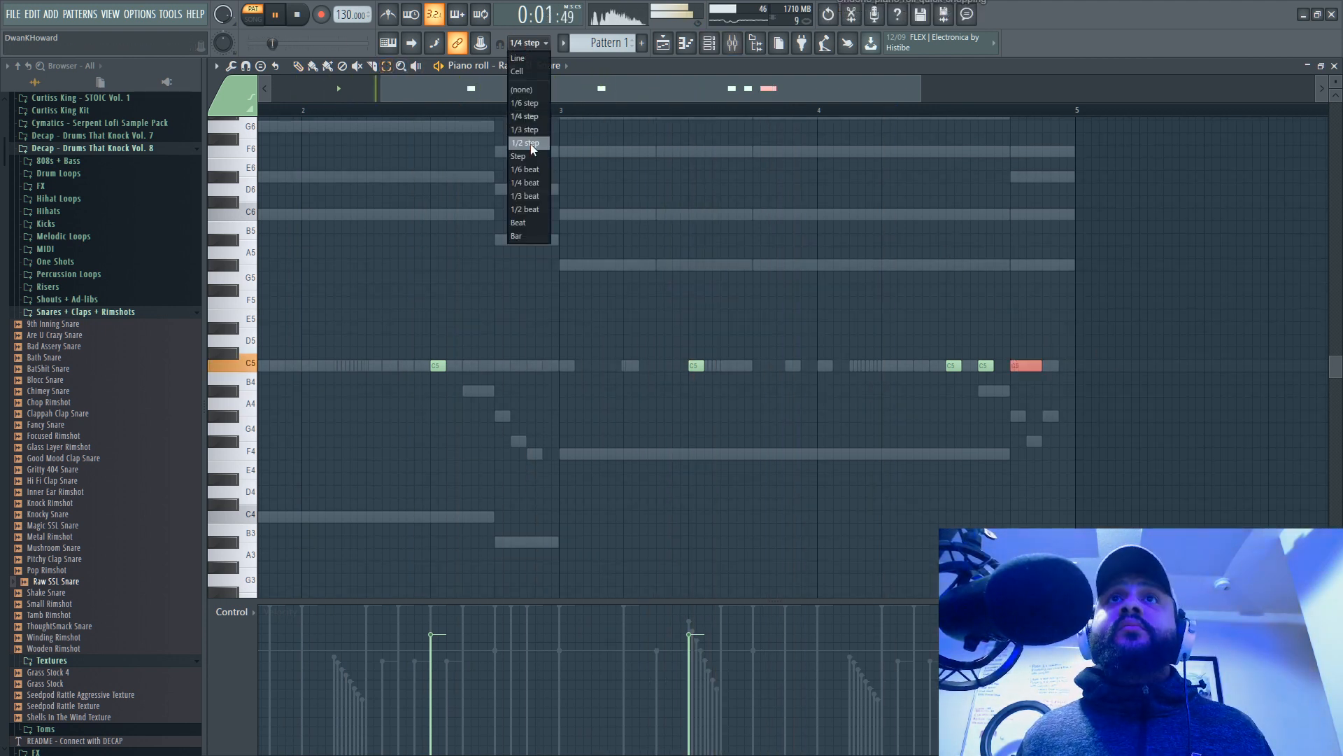
pyautogui.click(532, 144)
pyautogui.hotkey('ctrl', 'u')
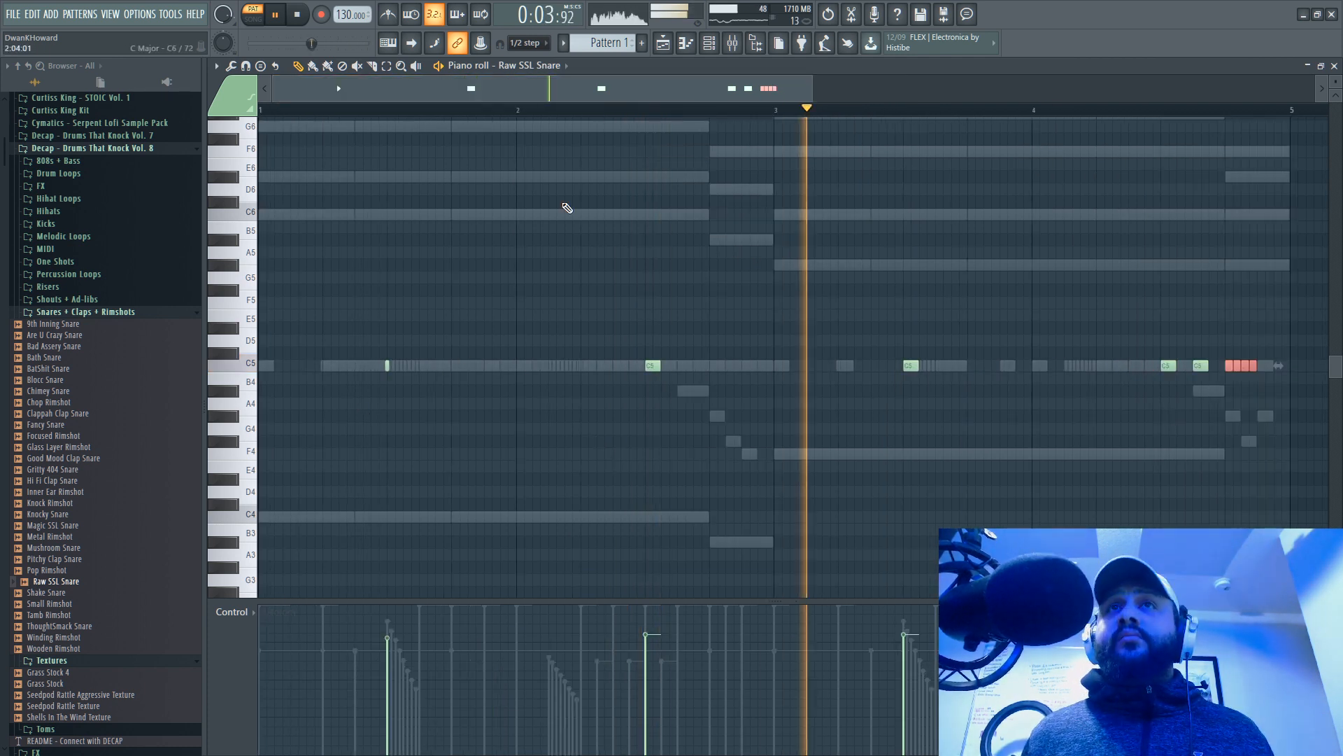
# Step: Return the snap to Line and replace the short snare hit on step 9 of bar 1 with a full-step C5 note
pyautogui.click(504, 60)
pyautogui.rightClick(375, 372)
pyautogui.click(390, 365)
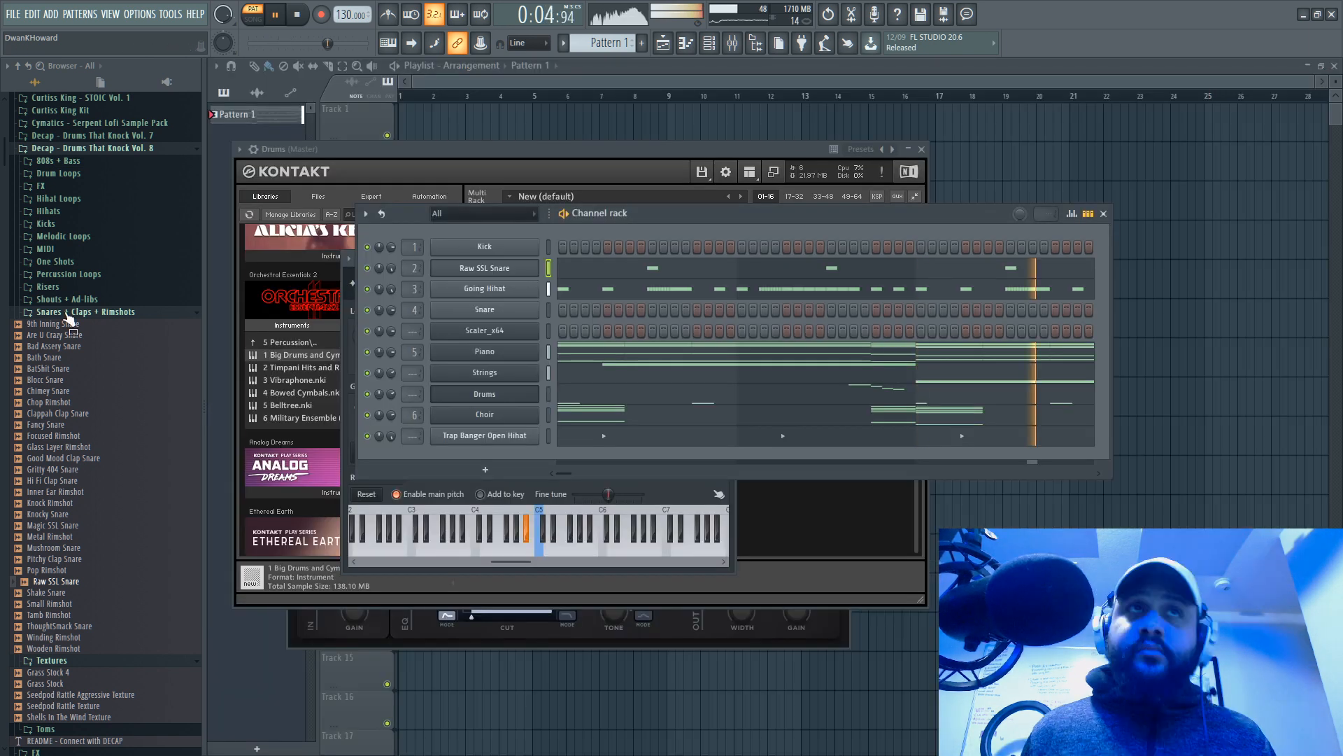
# Step: Open the Kicks folder of Drums That Knock Vol. 8 and audition several kick samples, including Caviar Kick 2
pyautogui.click(80, 224)
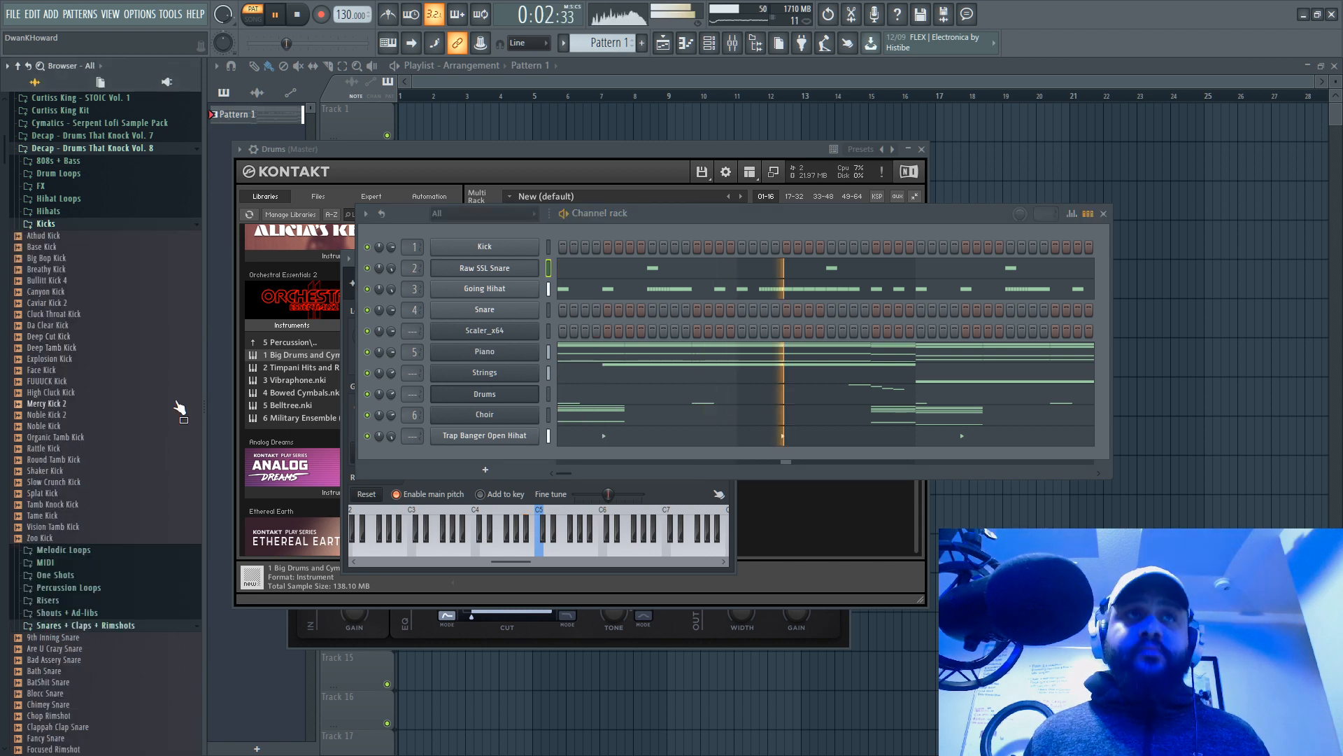
pyautogui.click(121, 249)
pyautogui.click(131, 414)
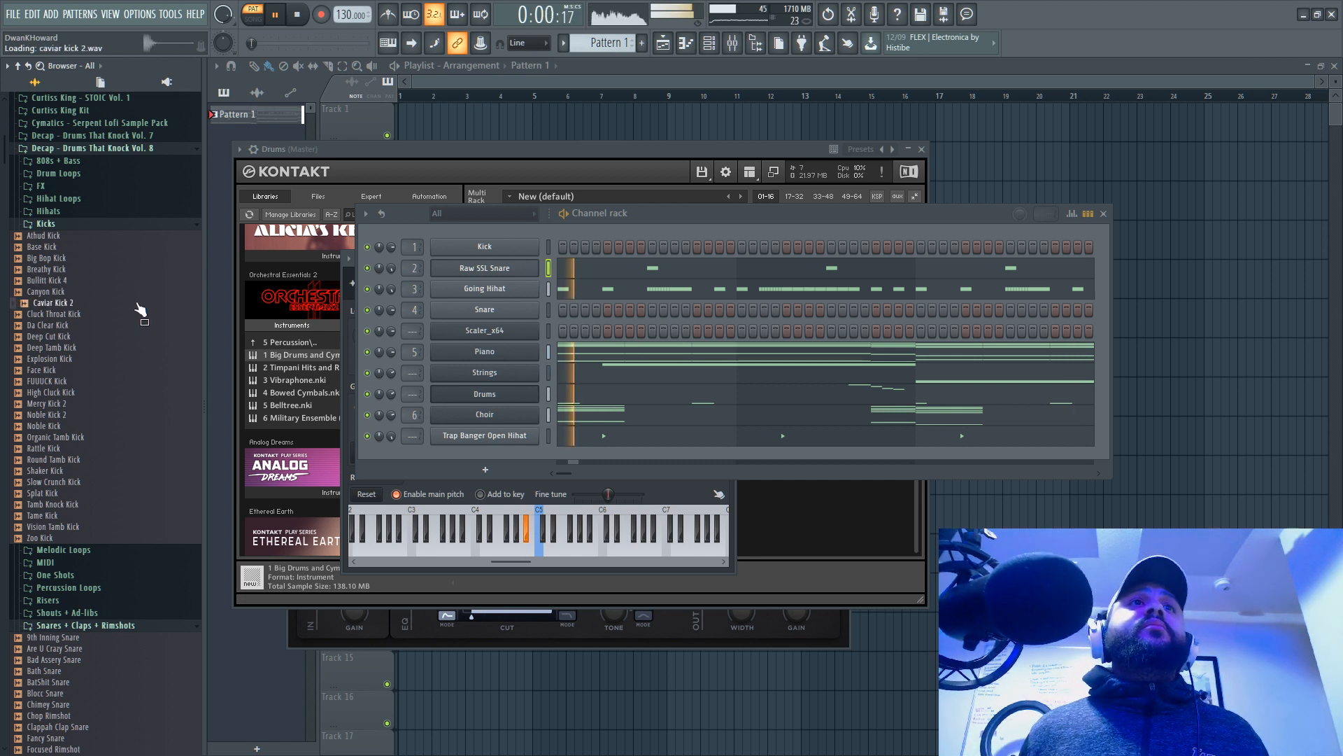
pyautogui.click(105, 225)
pyautogui.click(105, 226)
pyautogui.click(105, 226)
pyautogui.click(99, 224)
pyautogui.click(95, 226)
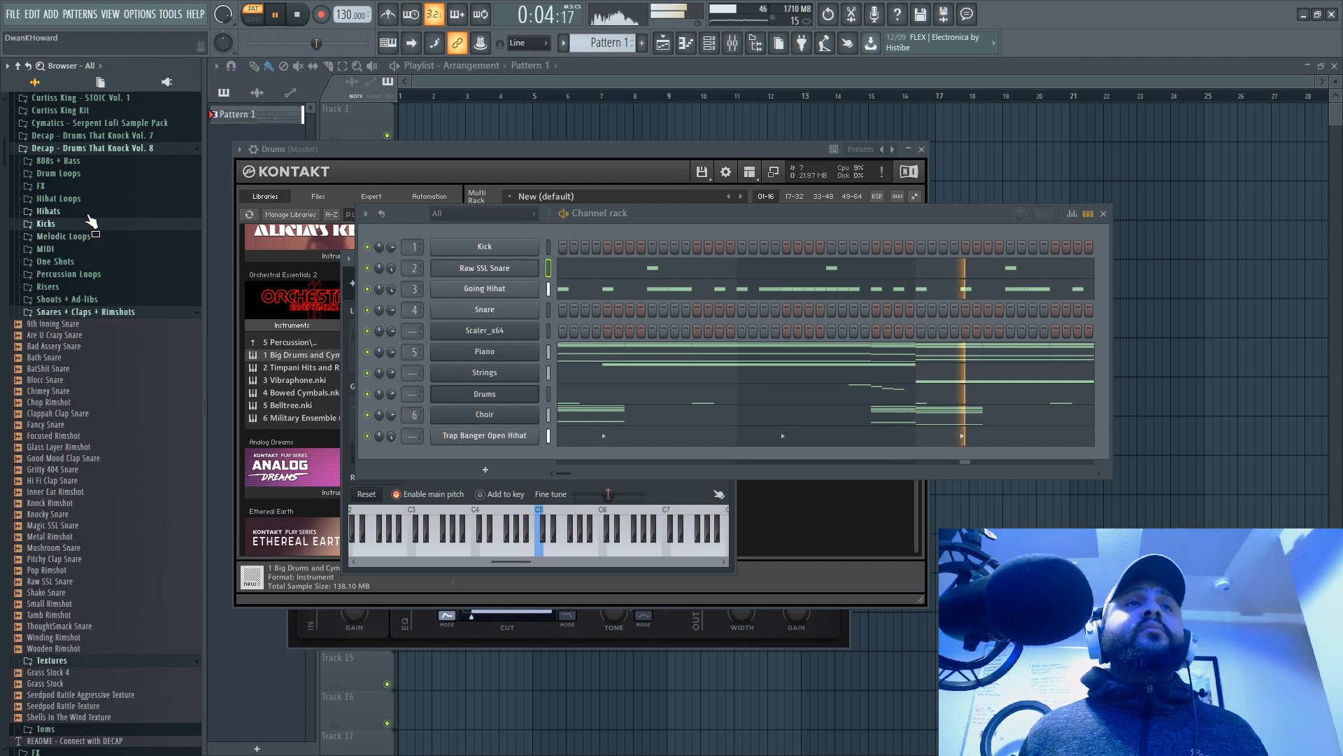
pyautogui.click(88, 213)
pyautogui.click(86, 201)
pyautogui.click(83, 199)
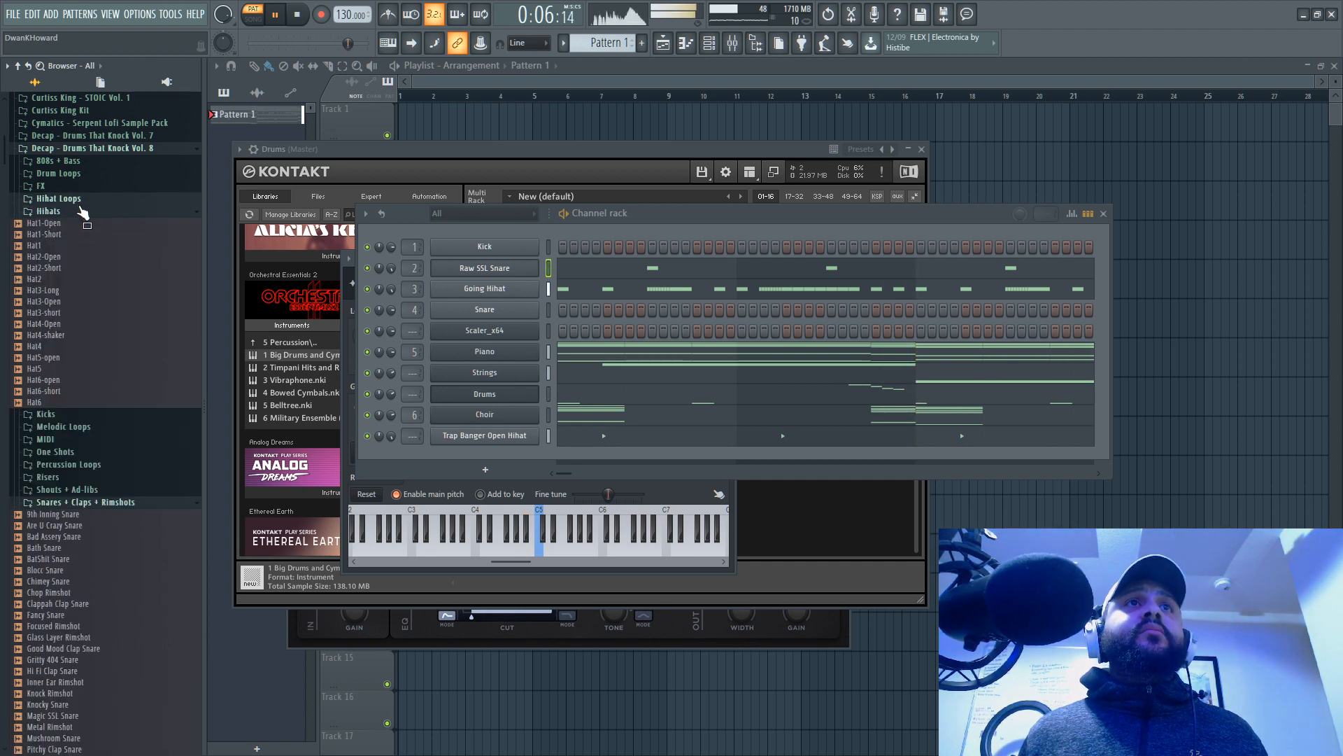
# Step: Reopen the Kicks folder and compare more samples, such as Breathy Kick, Deep Tamb Kick and Canyon Kick
pyautogui.click(70, 415)
pyautogui.click(73, 460)
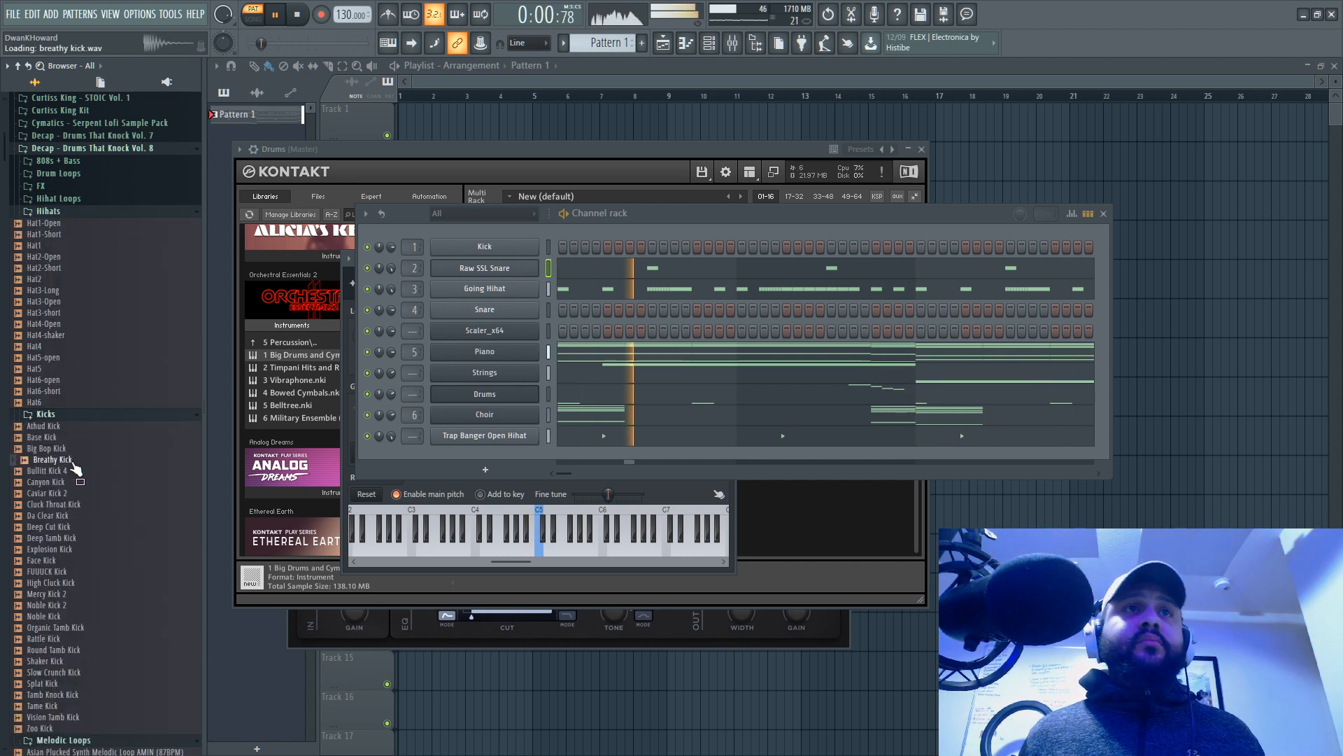
pyautogui.scroll(-6, 77, 469)
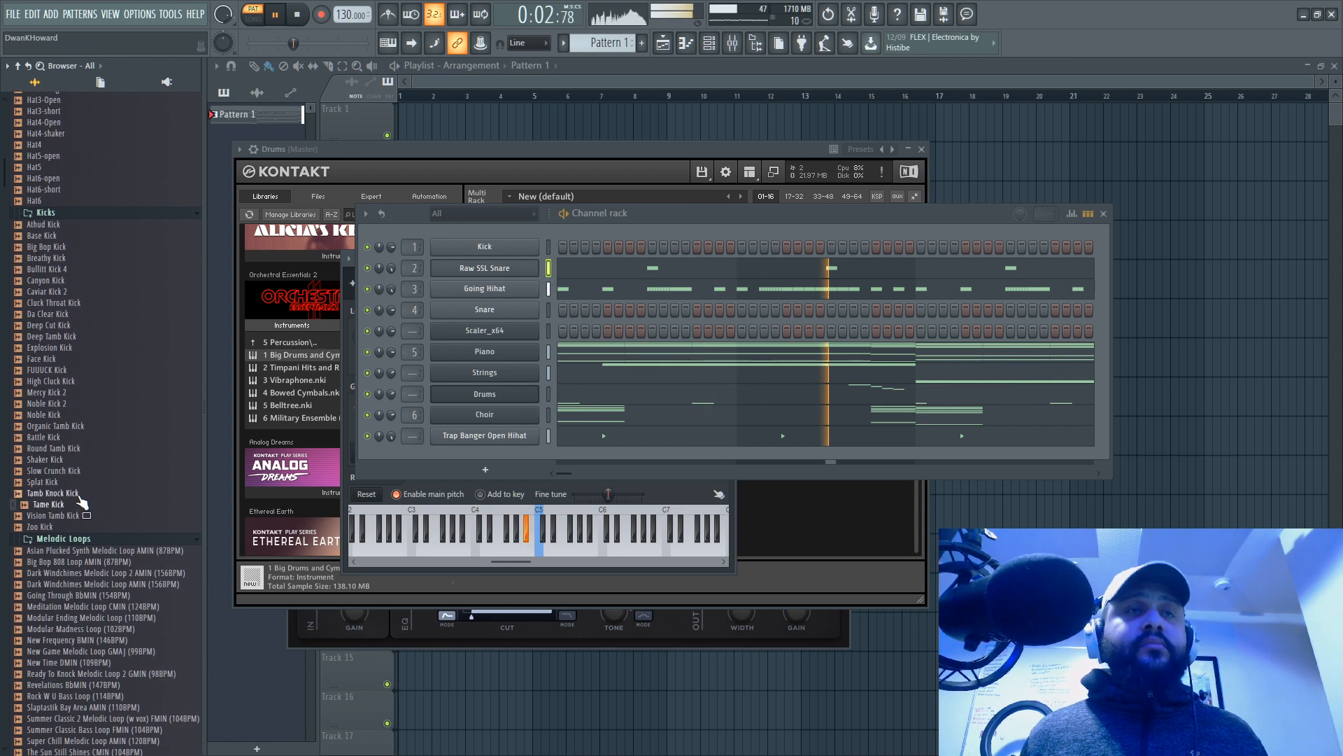
pyautogui.click(77, 370)
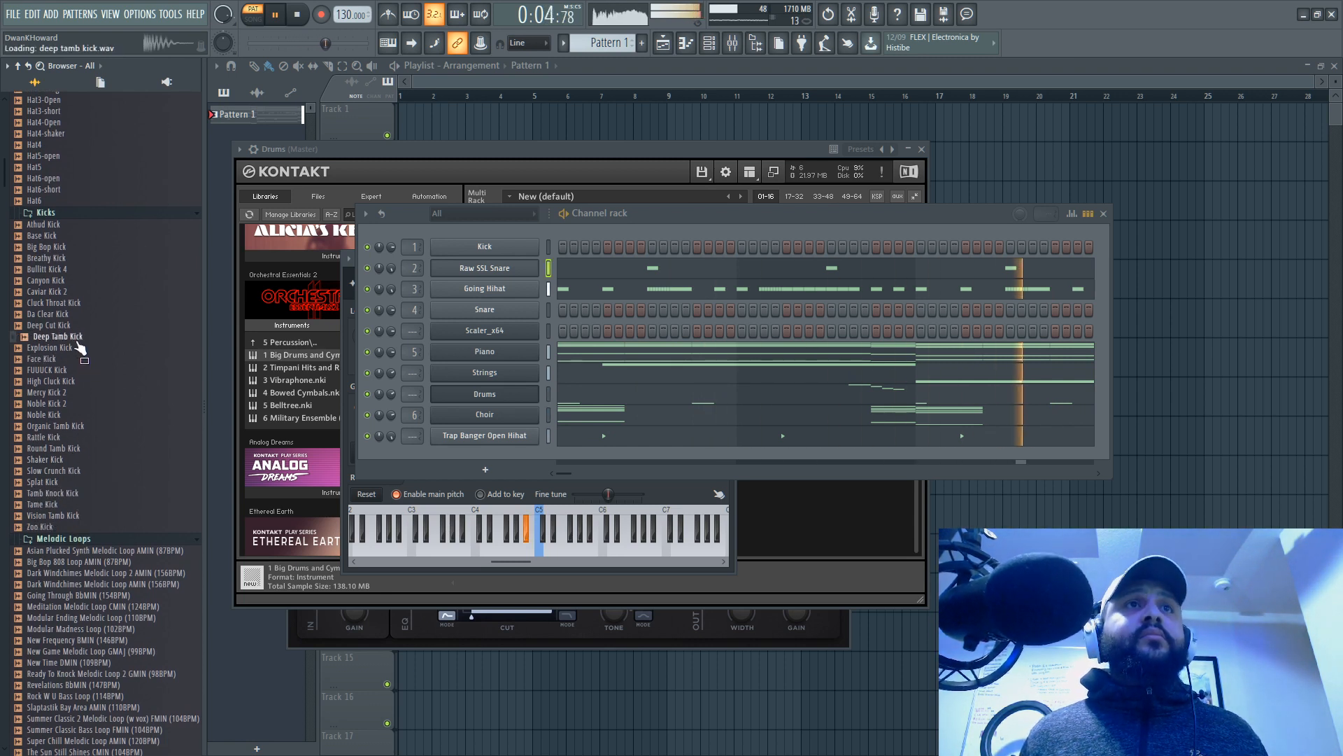
pyautogui.click(83, 316)
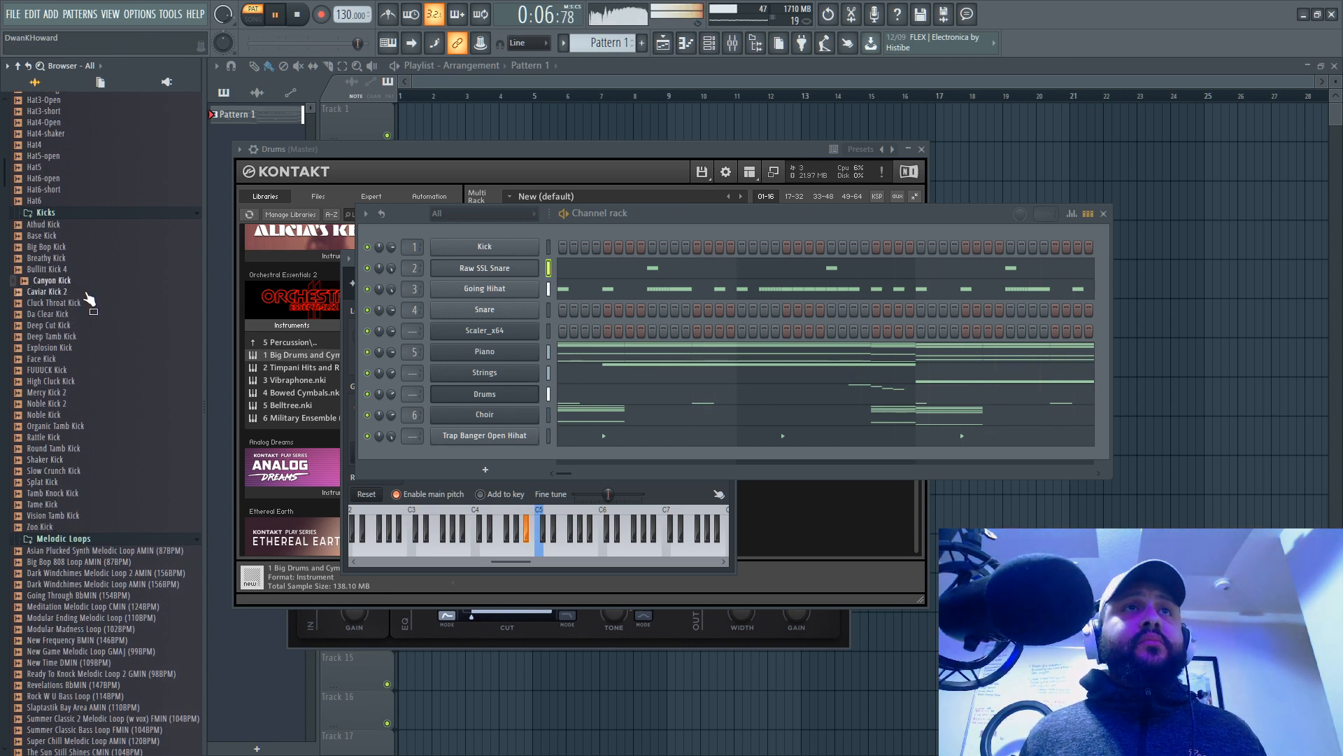
# Step: Replace the Kick channel's sample with Caviar Kick 2 and rename the channel Kick
pyautogui.moveTo(85, 293); pyautogui.dragTo(506, 252)
pyautogui.rightClick(501, 250)
pyautogui.click(571, 280)
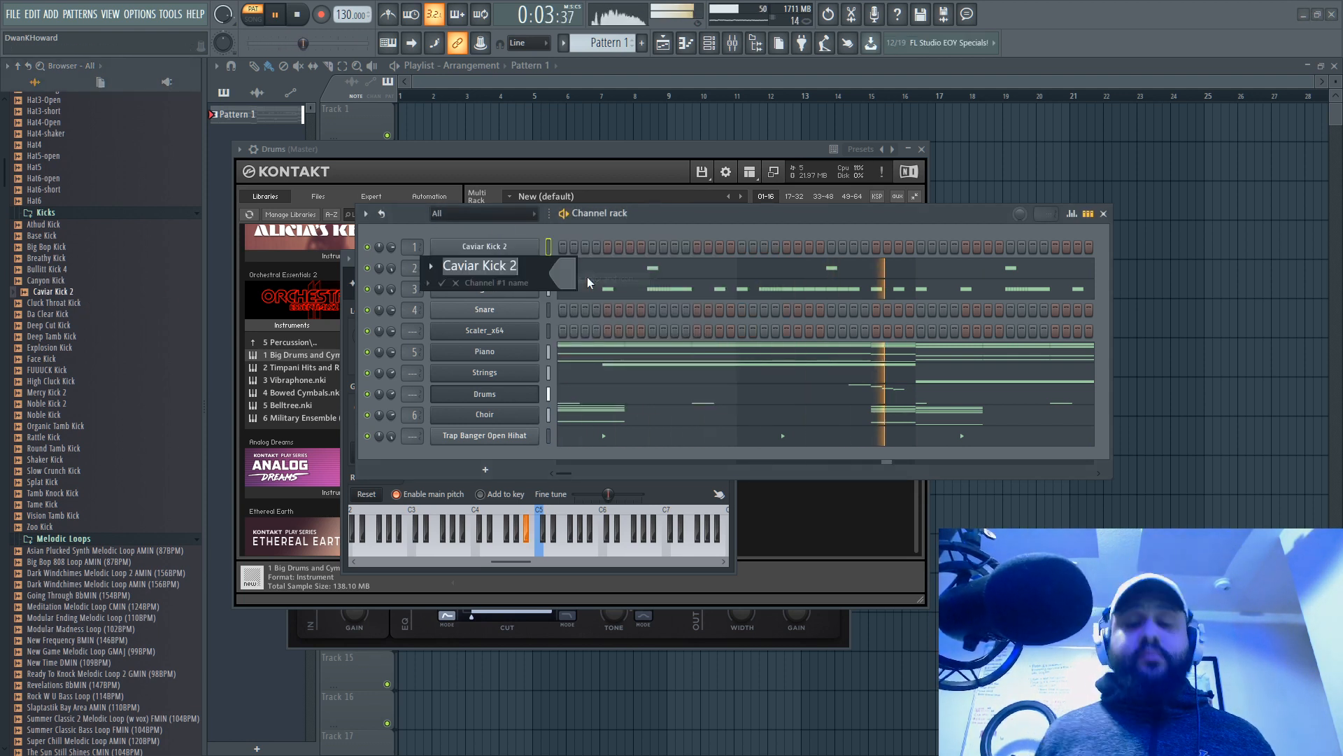
pyautogui.write('Kick')
pyautogui.press('Return')
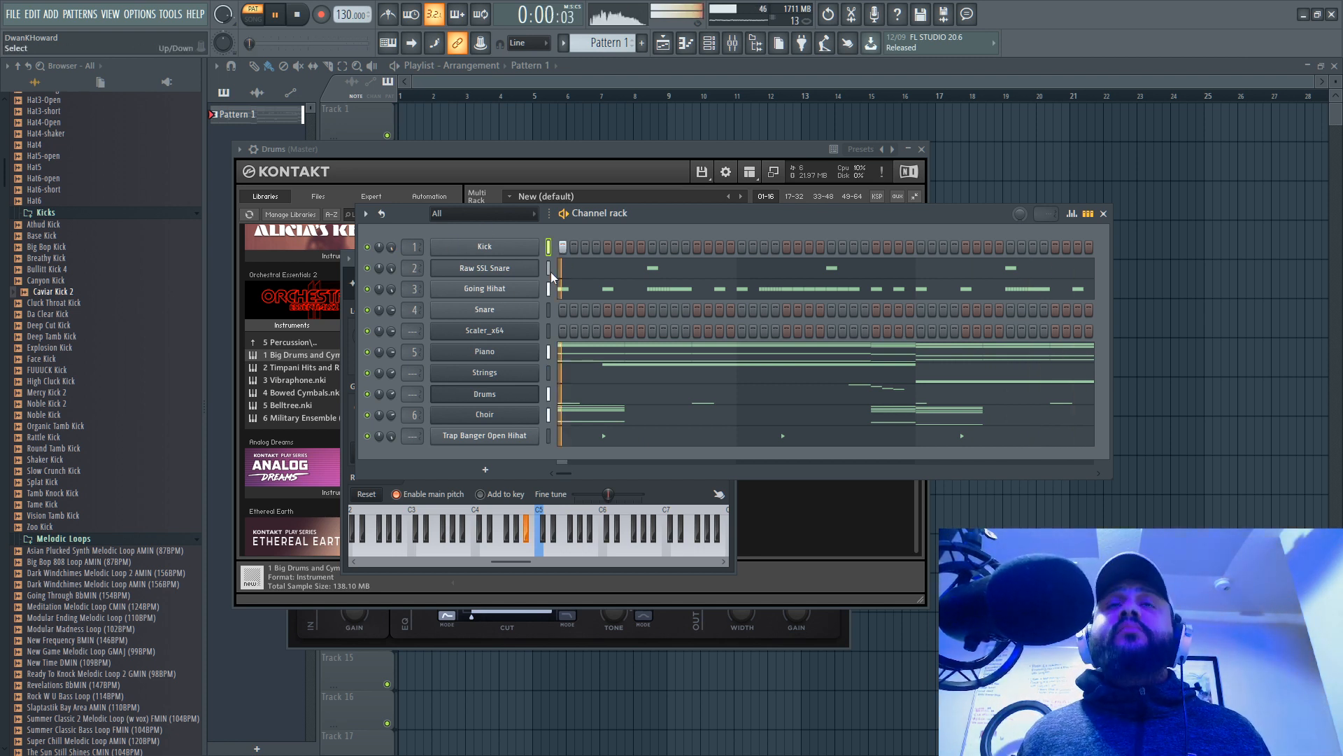
# Step: Open the Kick channel's piano roll, place a C5 note on step 1 of bar 1, and restart playback
pyautogui.rightClick(490, 246)
pyautogui.click(568, 247)
pyautogui.press('space')
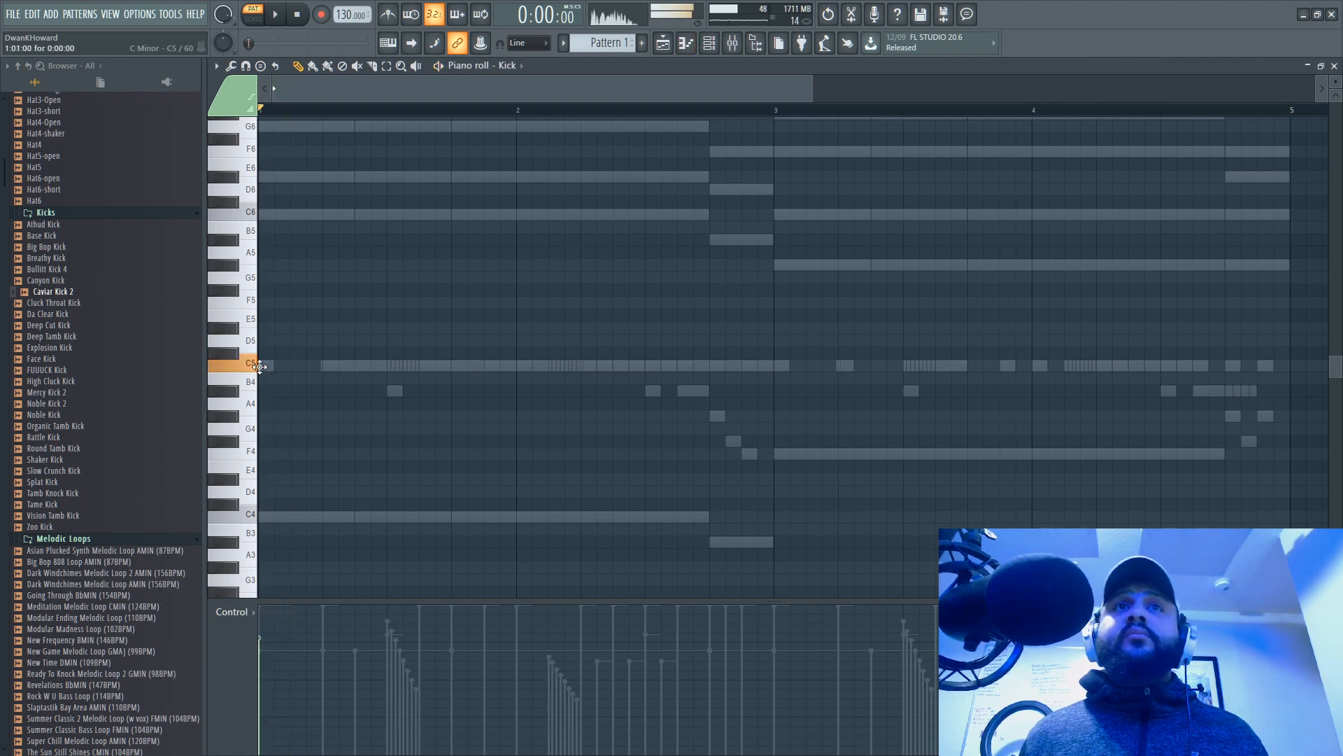
pyautogui.click(263, 365)
pyautogui.press('space')
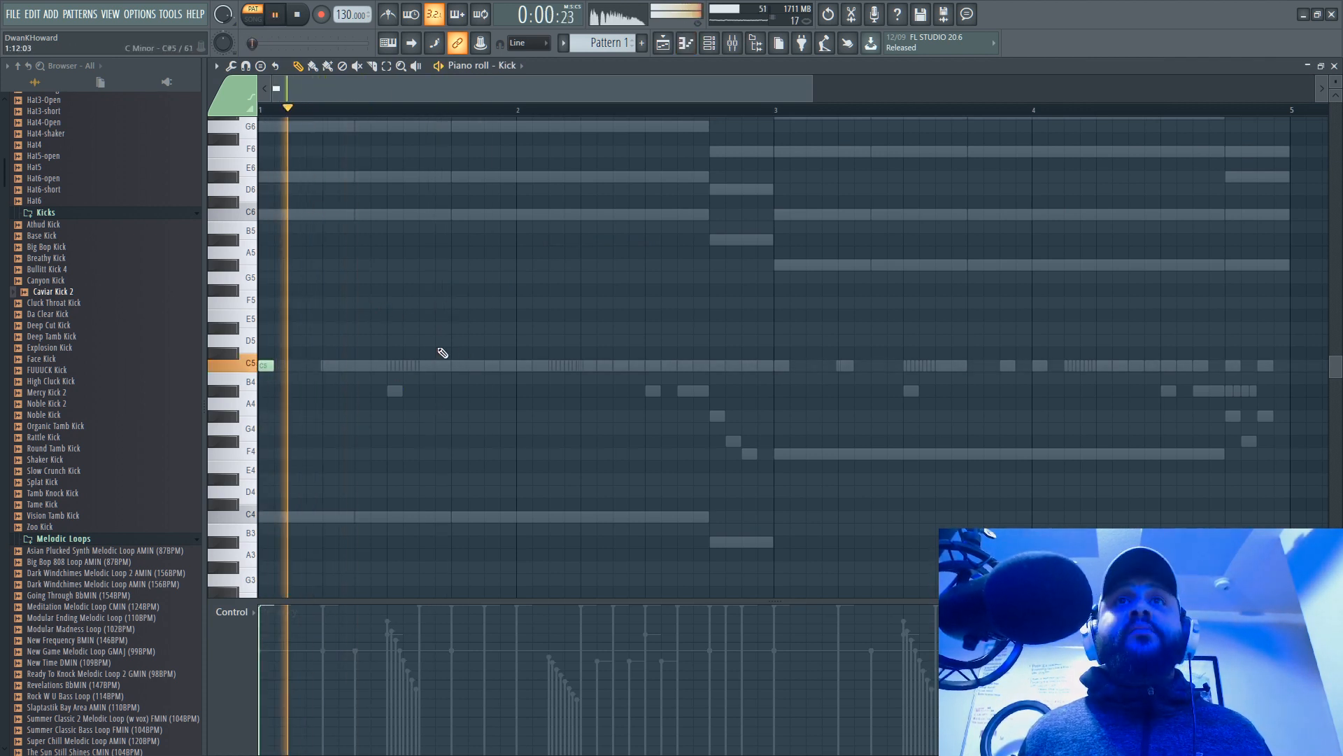
# Step: Try C5 kick notes on steps 11 and 13 of bar 1, and delete them again
pyautogui.click(459, 366)
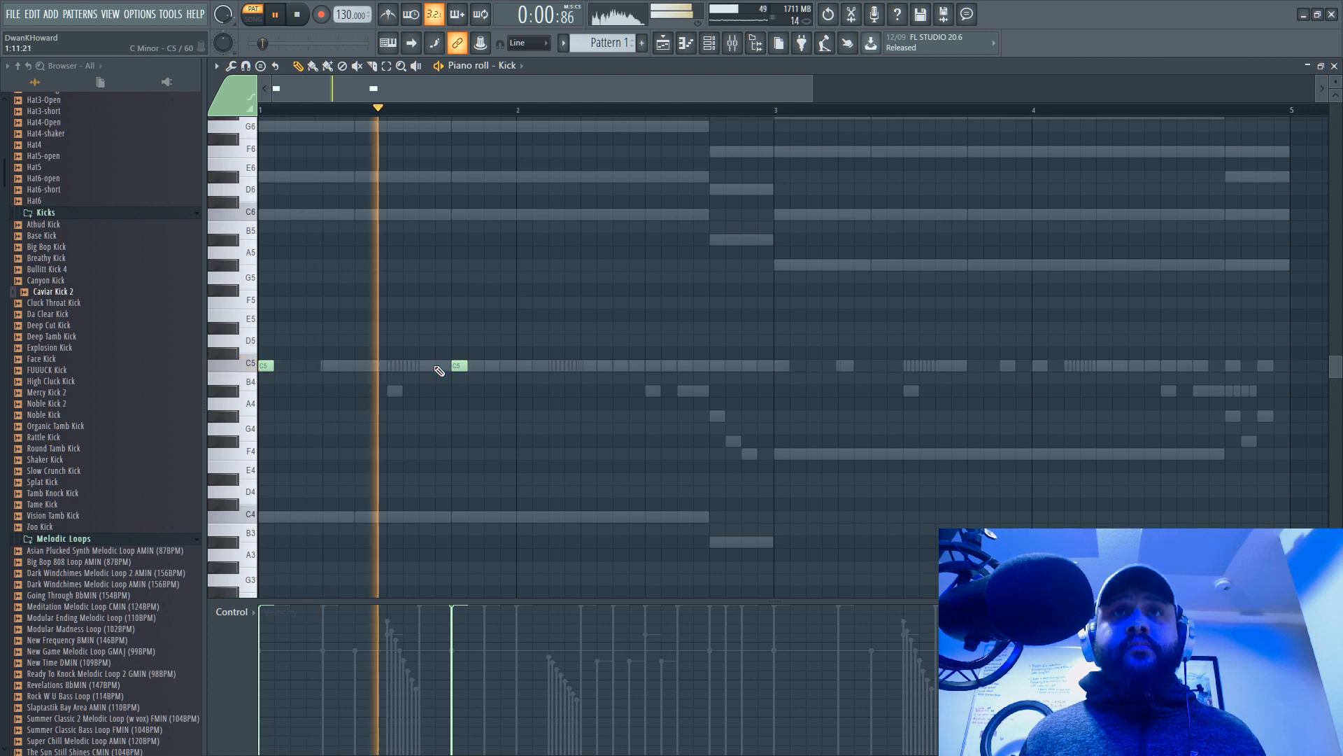
pyautogui.click(426, 366)
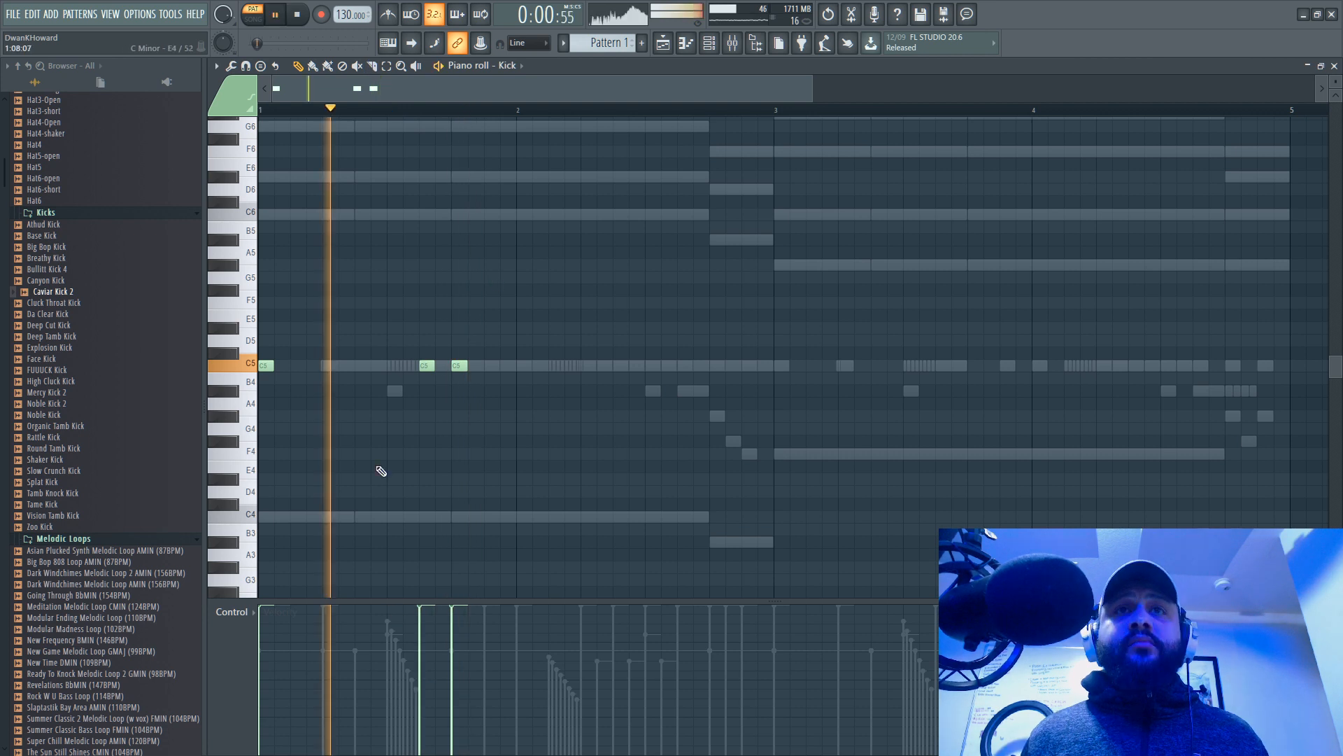
pyautogui.hotkey('ctrl', 'a')
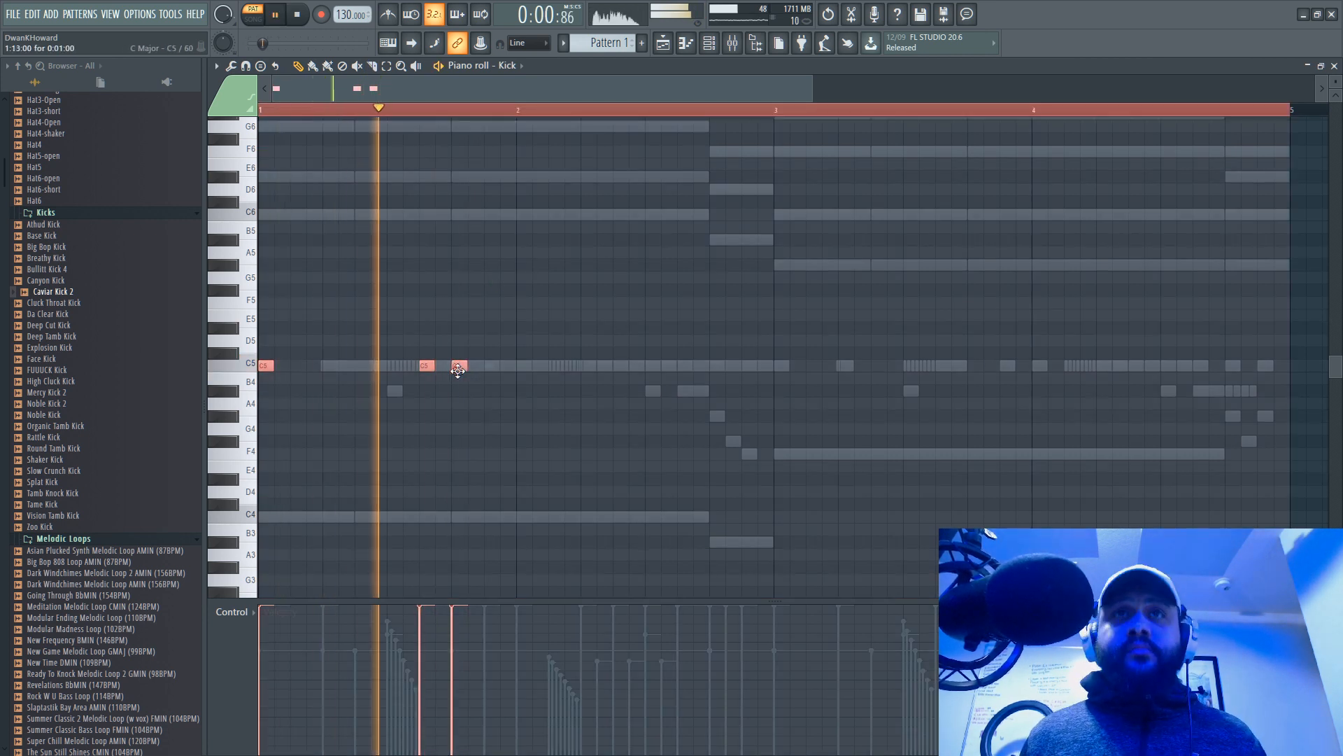
pyautogui.rightClick(458, 370)
pyautogui.click(491, 366)
pyautogui.rightClick(491, 366)
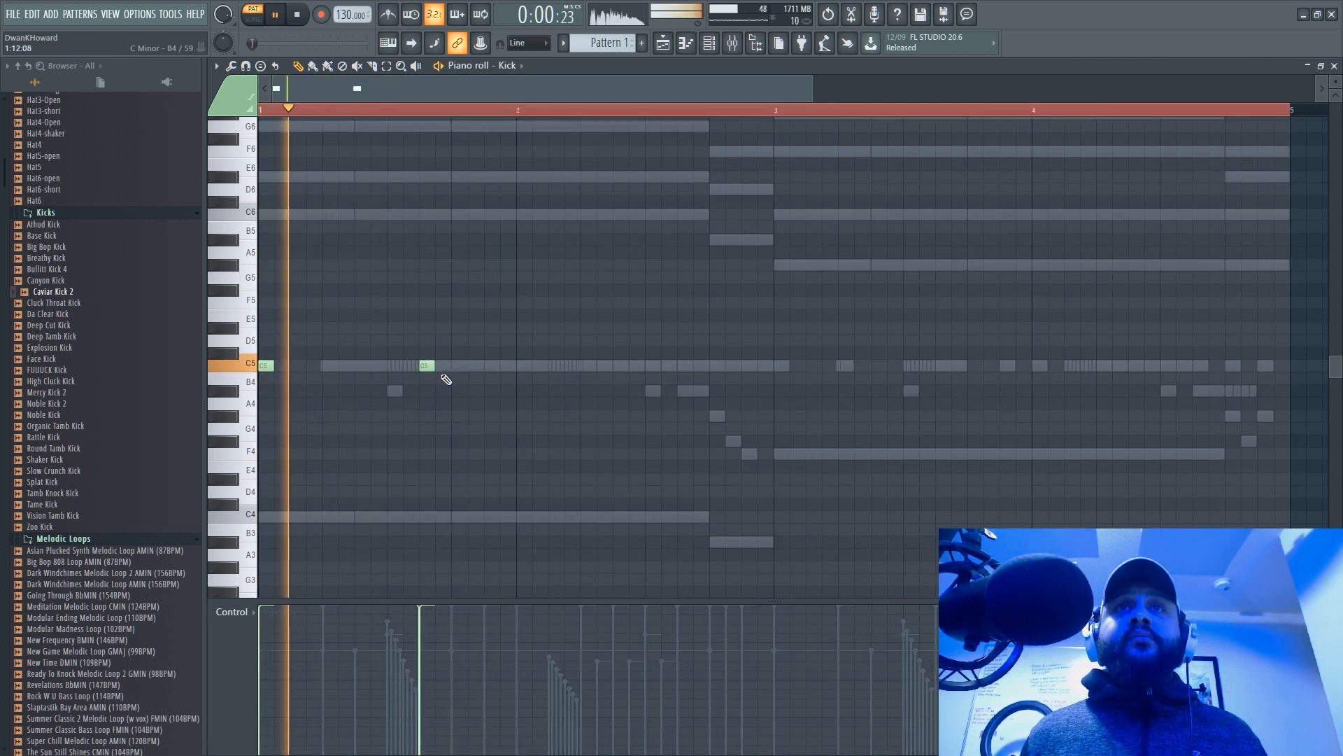
pyautogui.rightClick(428, 366)
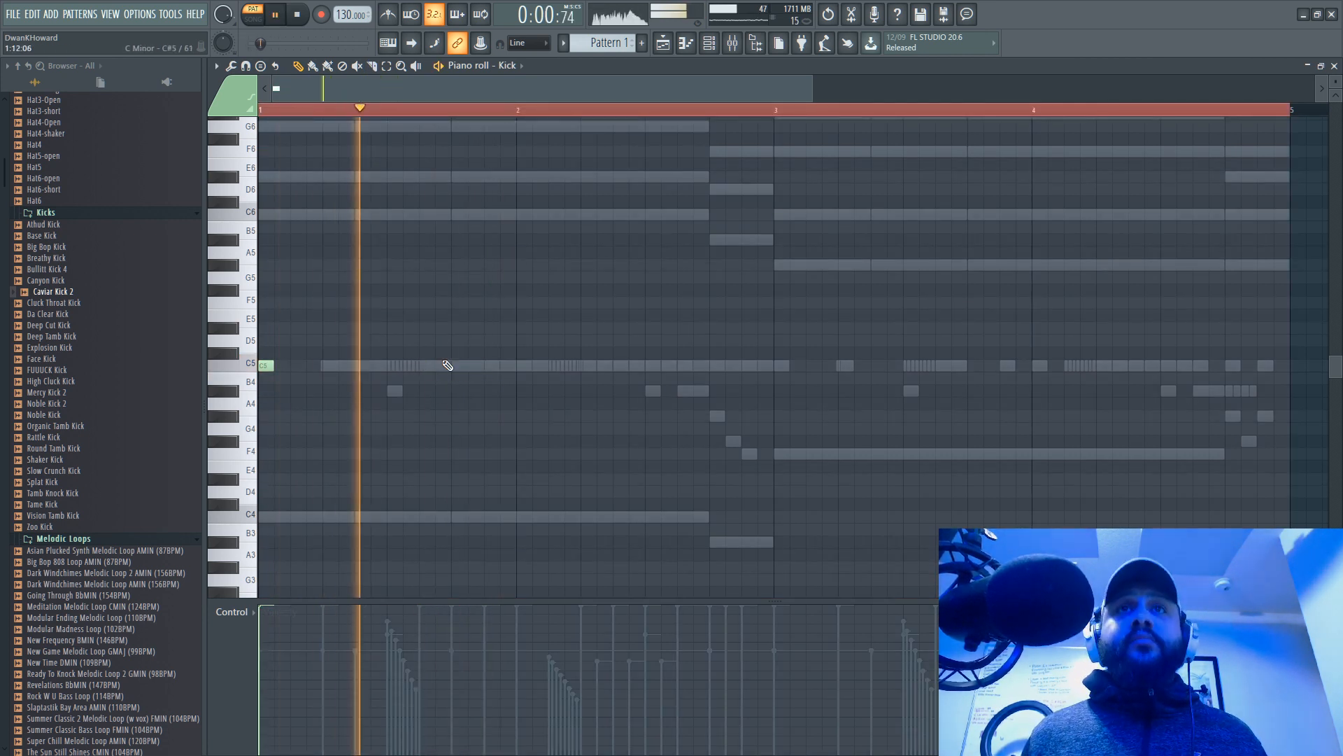
# Step: Add C5 kick notes on step 13 of bar 1, steps 1 and 13 of bar 3, and step 5 of bar 4
pyautogui.click(454, 364)
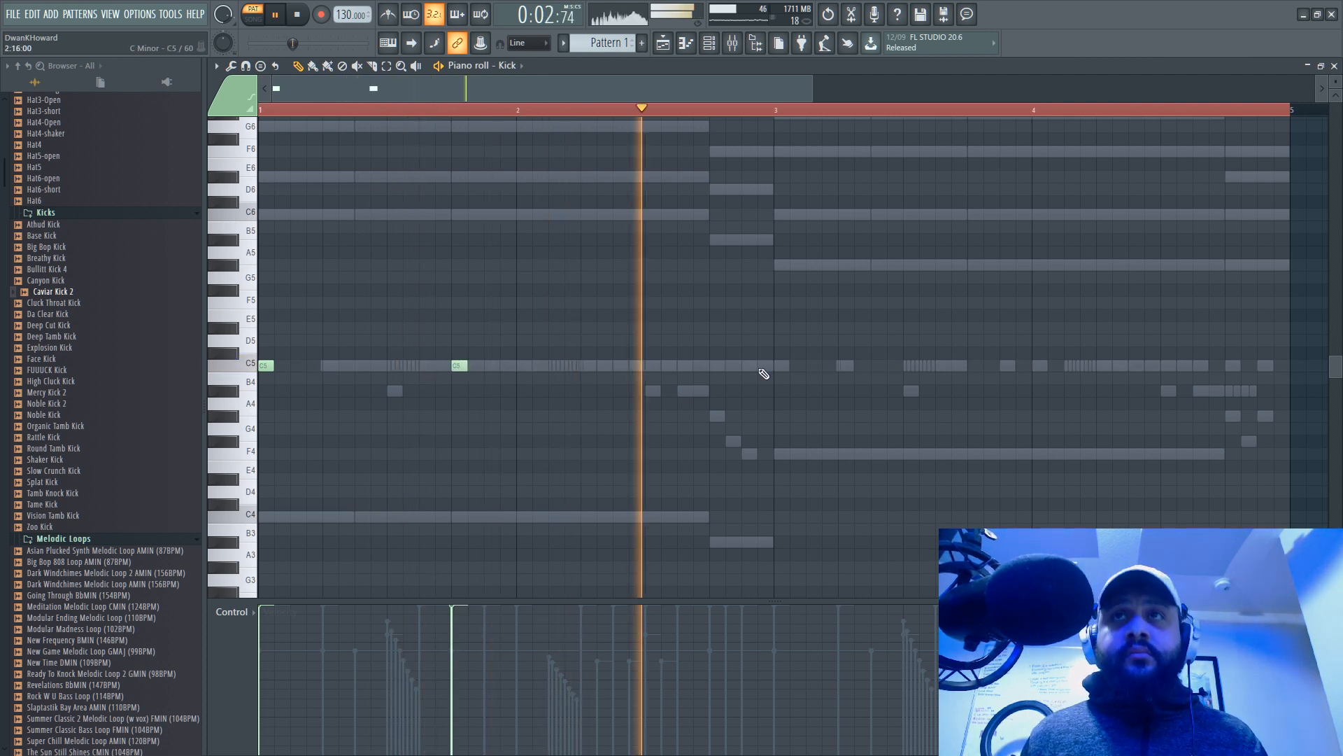
pyautogui.click(780, 366)
pyautogui.click(975, 366)
pyautogui.click(1102, 365)
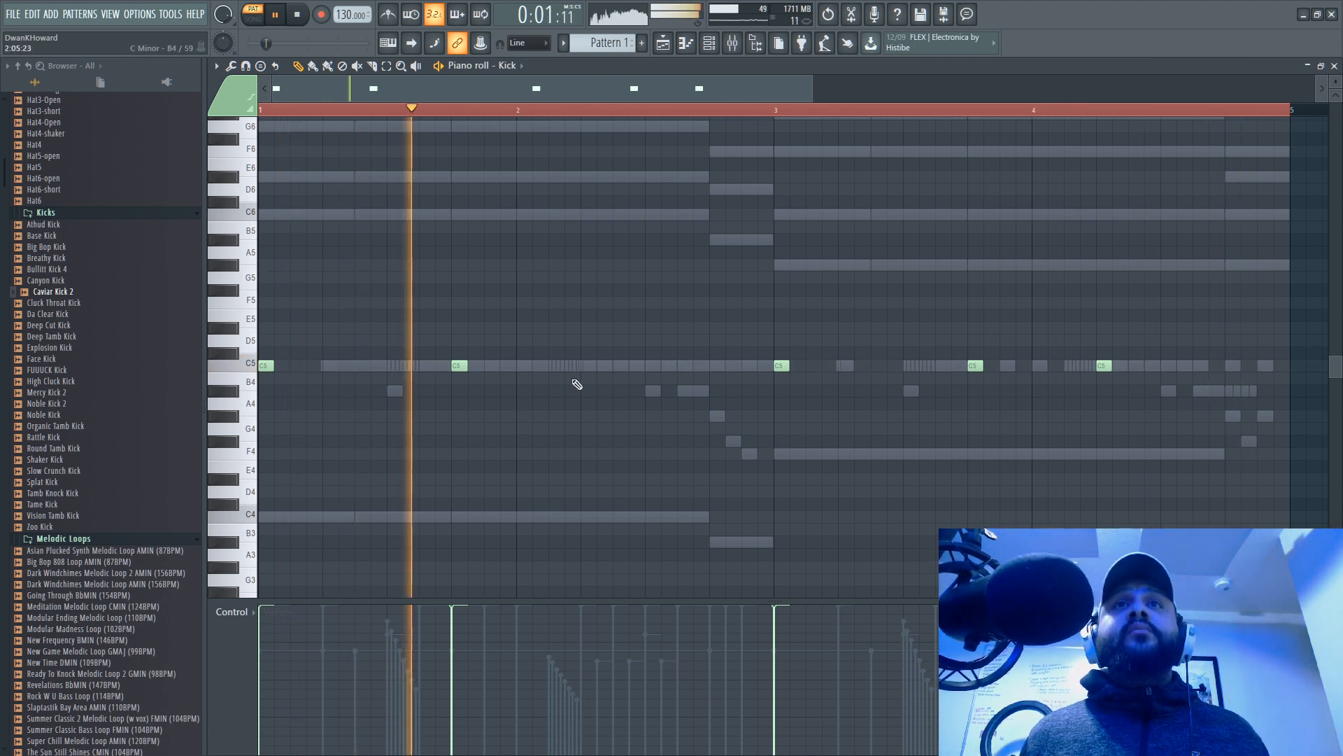
# Step: Fill out the kick pattern with C5 notes on step 13 of bar 2 and step 7 of bars 1 and 3
pyautogui.click(717, 366)
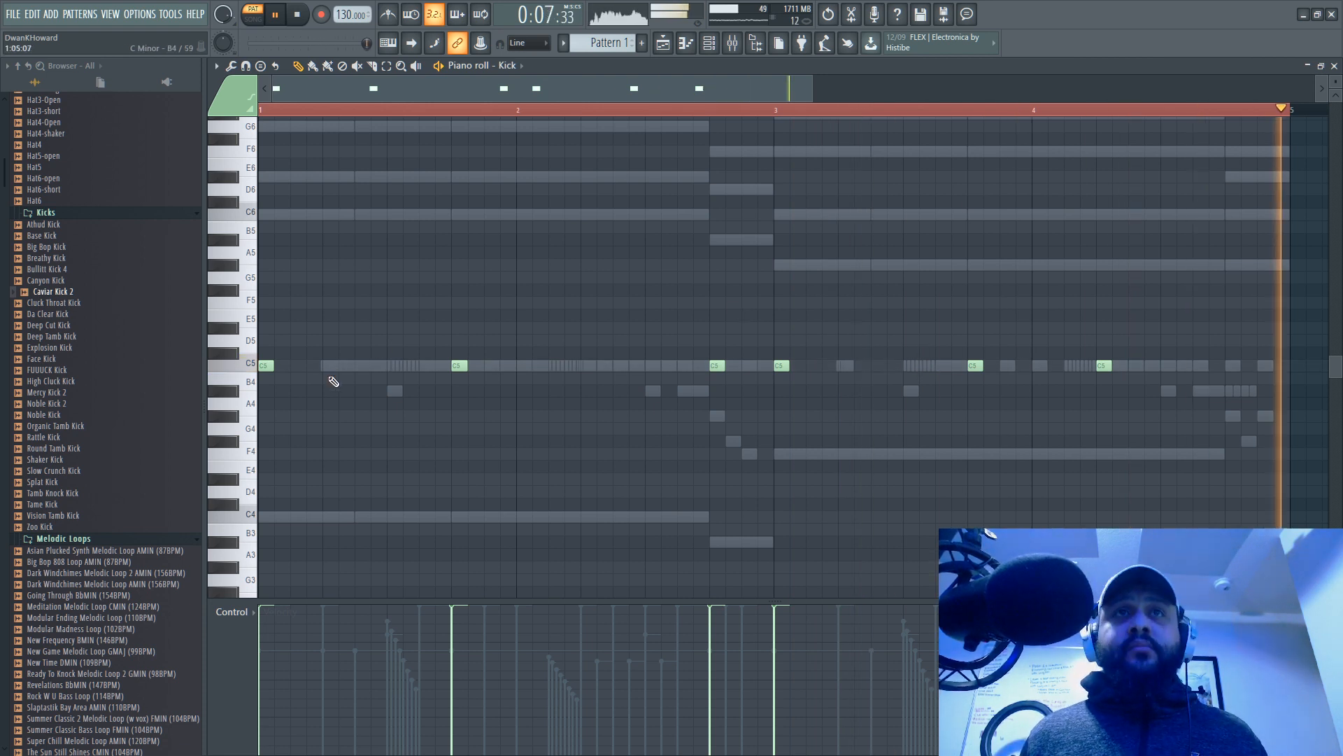
pyautogui.click(356, 366)
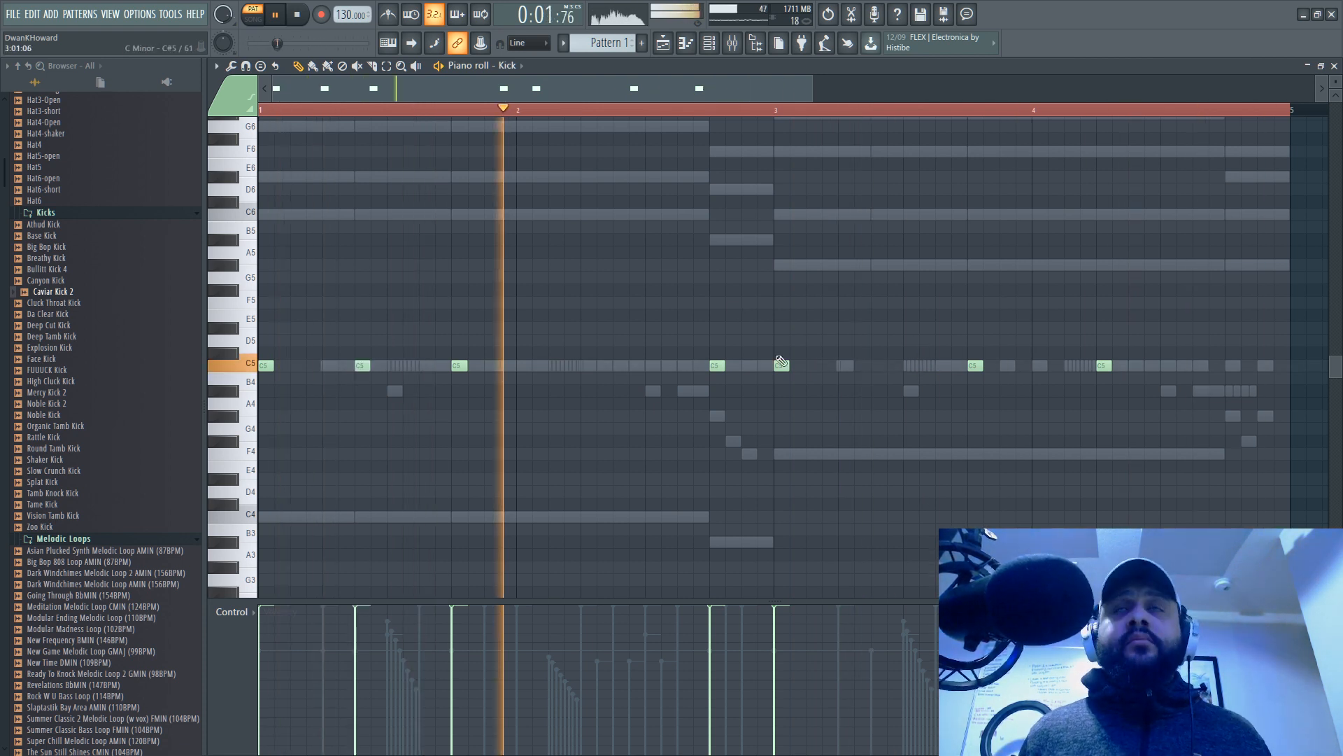
pyautogui.click(878, 364)
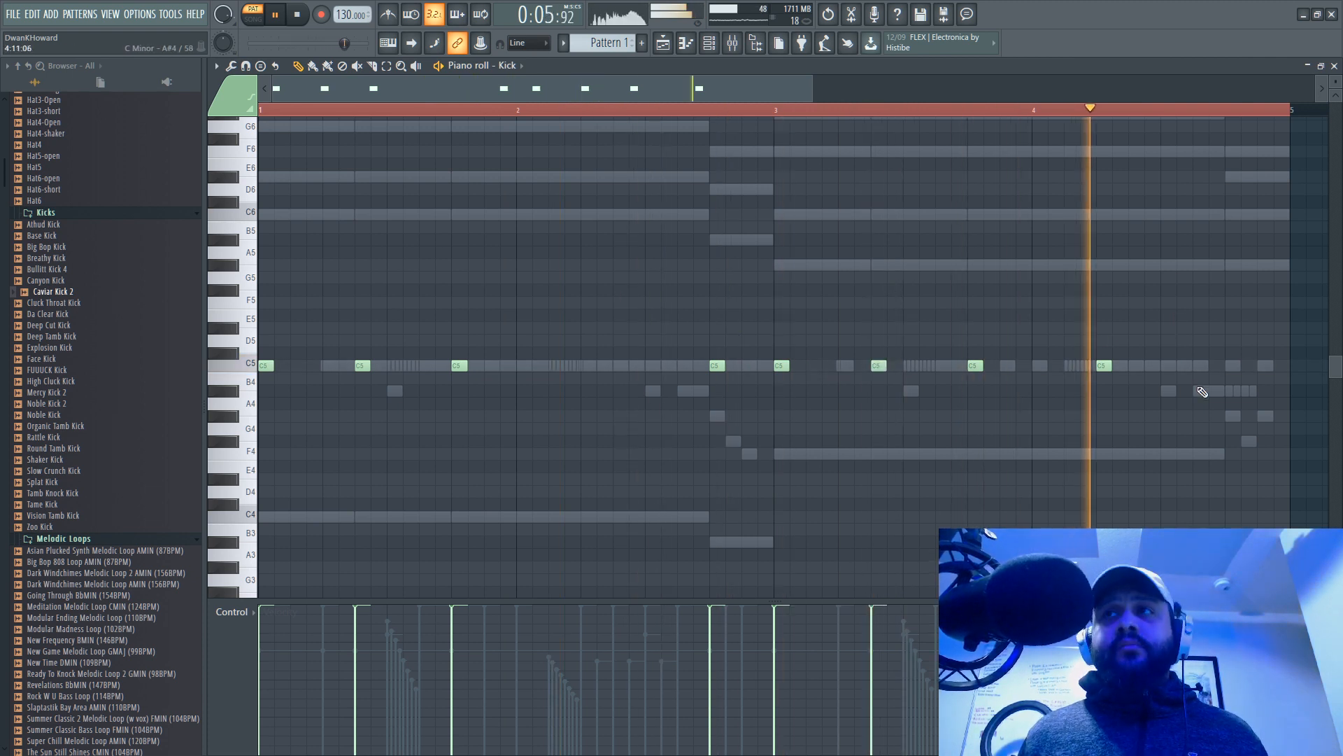
# Step: Place C5 kick notes on step 13 of bar 4 and step 13 of bar 1, restarting playback to audition the pattern
pyautogui.click(1232, 366)
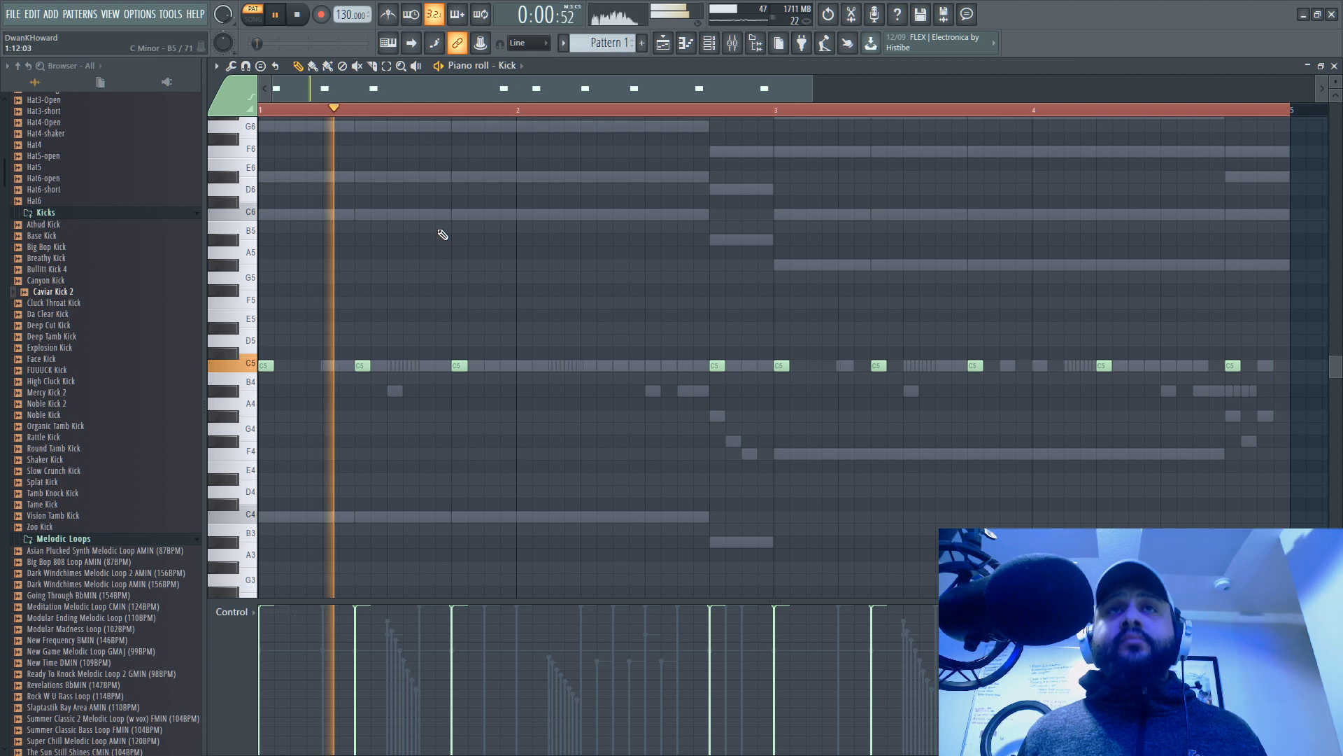
pyautogui.press('space')
pyautogui.press('space')
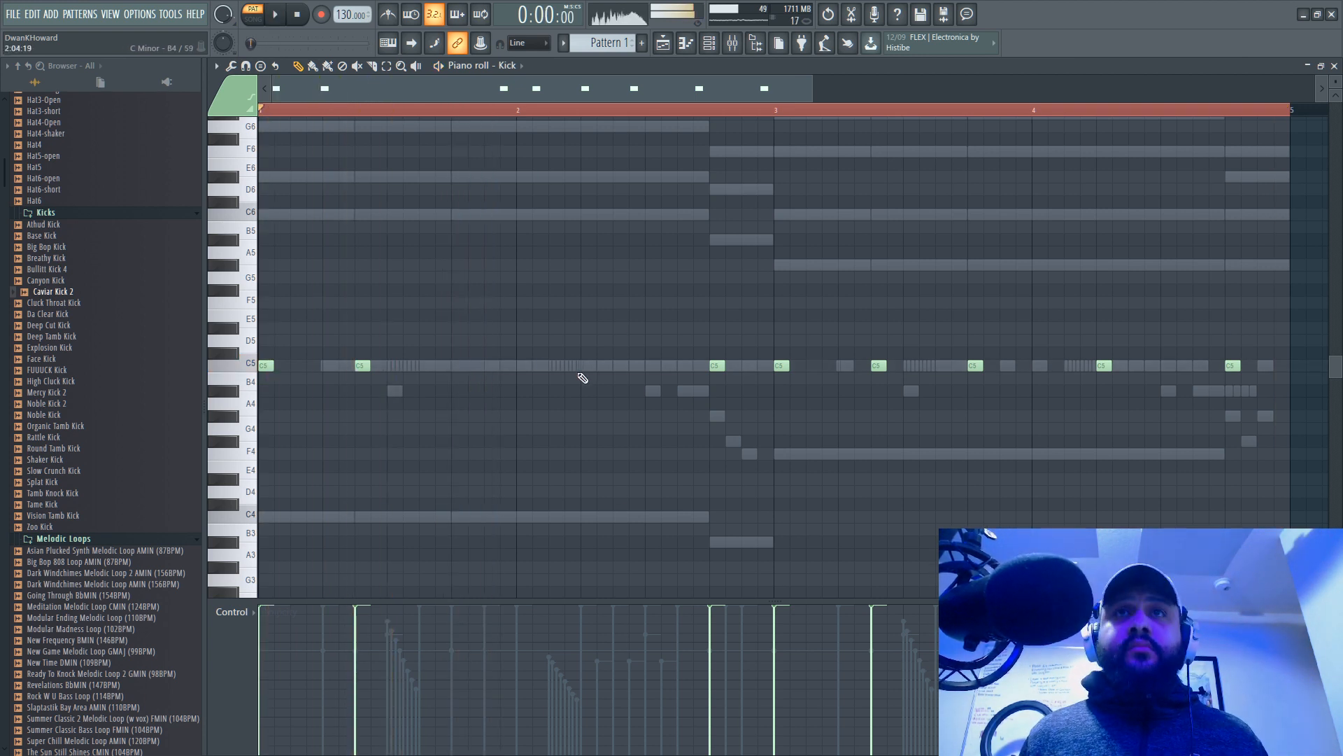
pyautogui.click(453, 365)
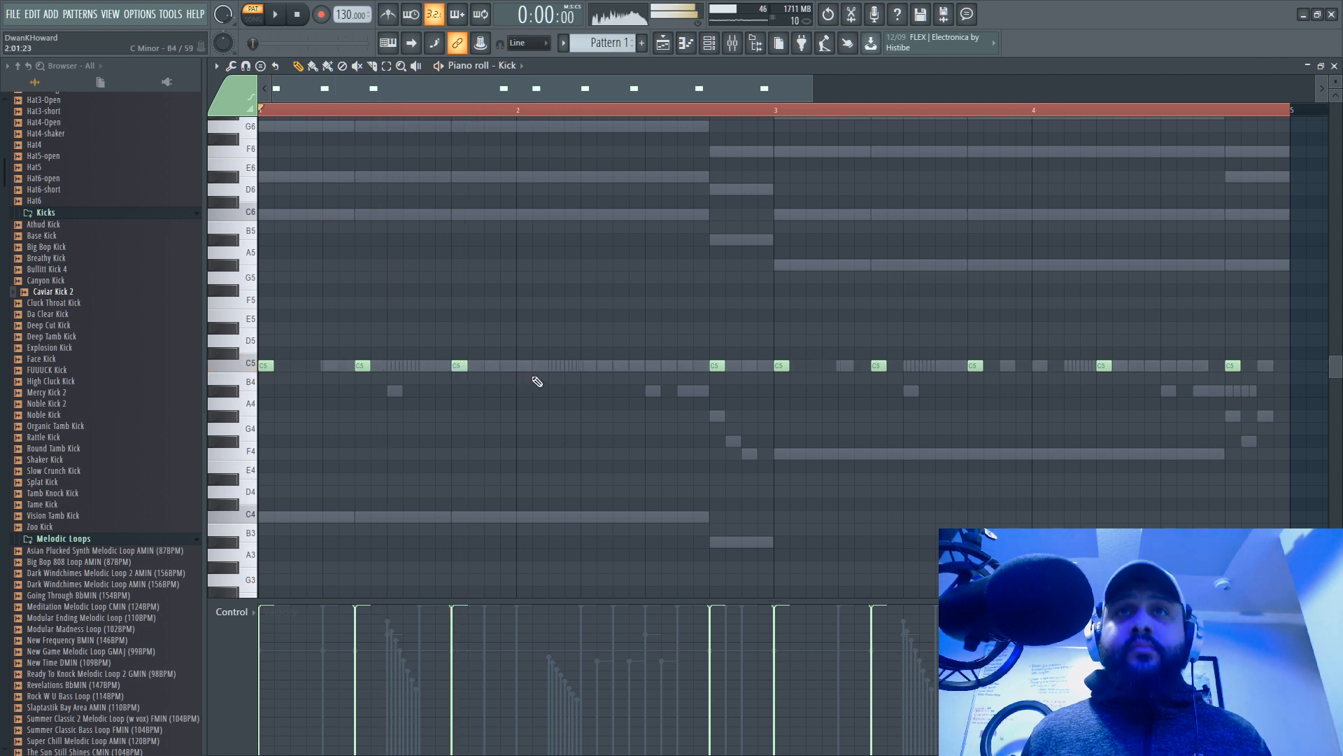
# Step: Add a C5 kick note on step 5 of bar 2 and delete the one on step 13 of bar 2
pyautogui.click(558, 366)
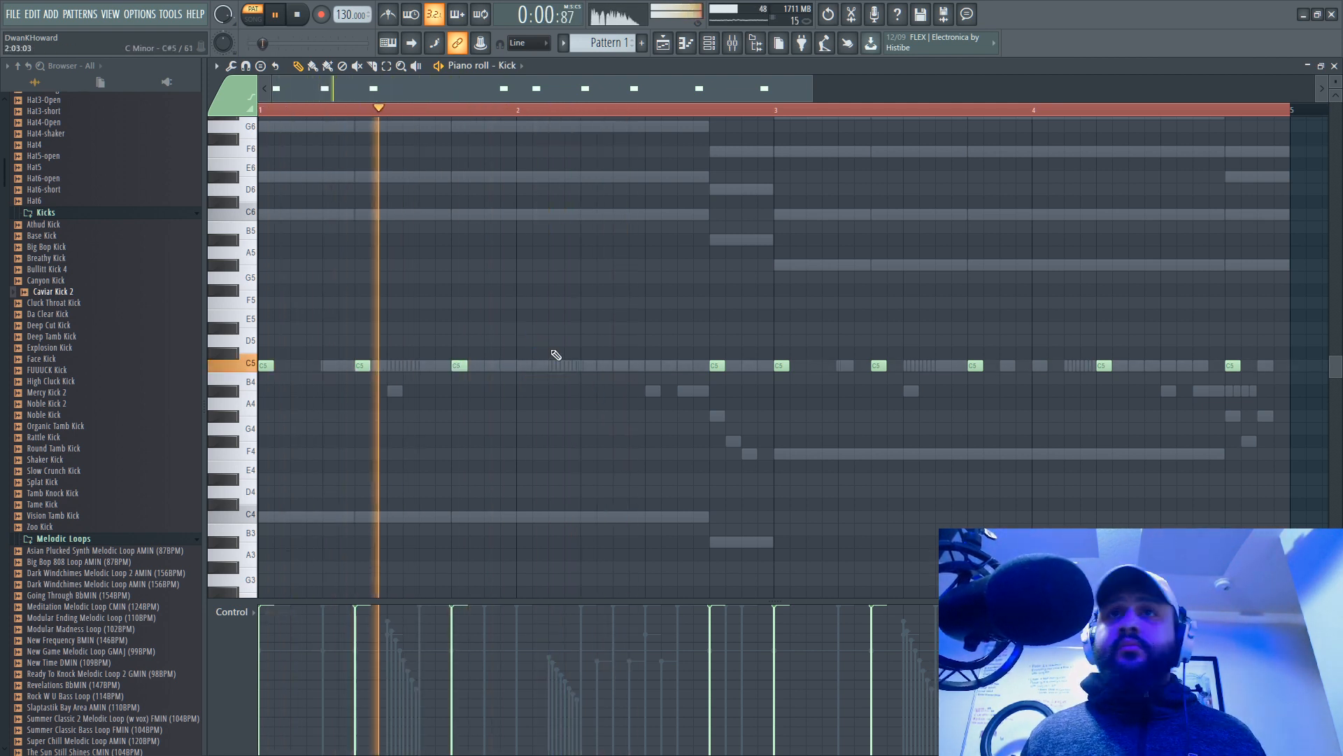
pyautogui.click(585, 367)
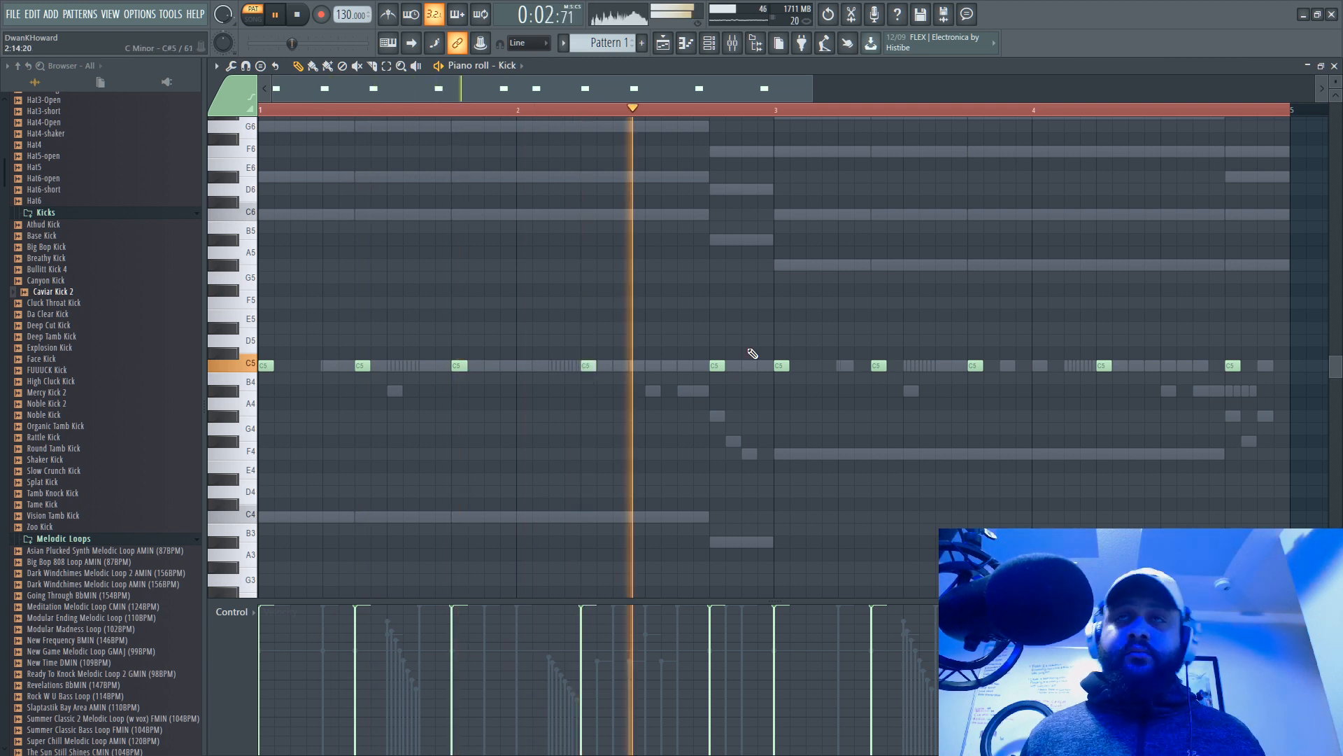
pyautogui.rightClick(717, 365)
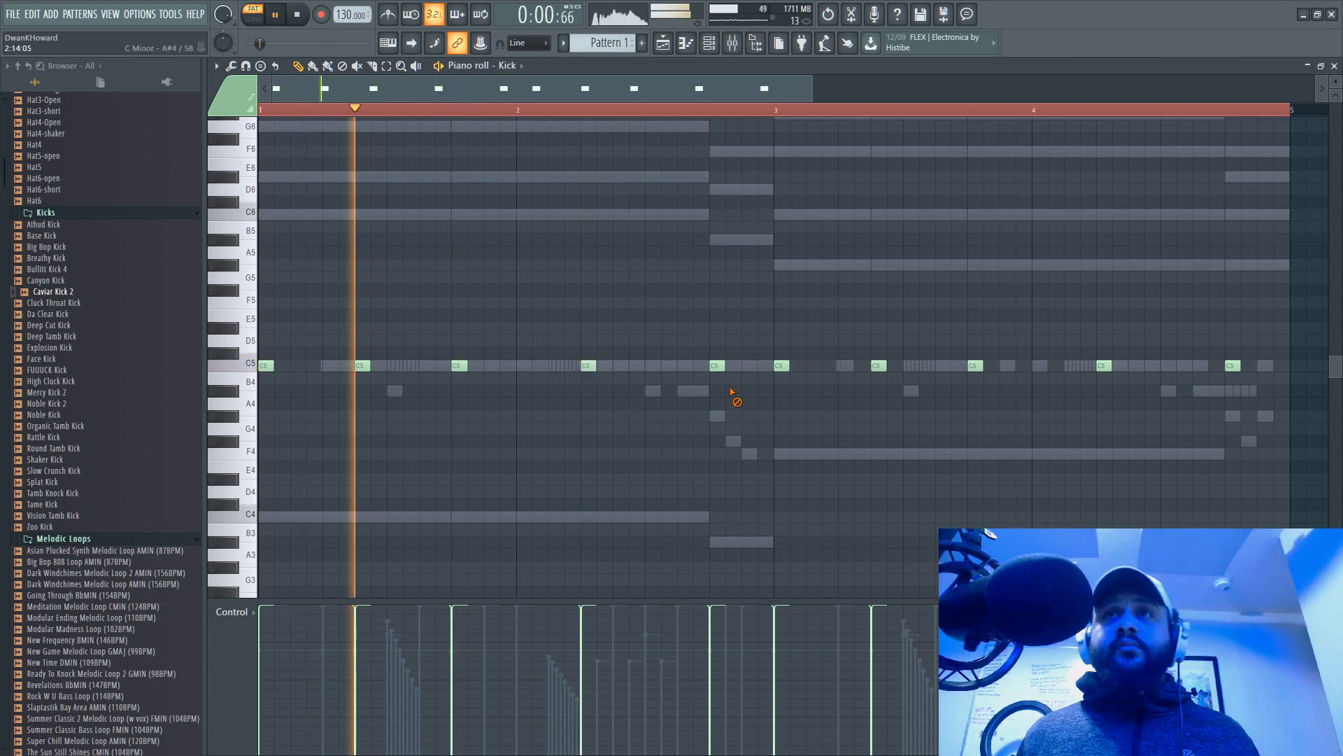
# Step: Try all kick notes three semitones lower, at A4, and audition the pattern
pyautogui.hotkey('ctrl', 'a')
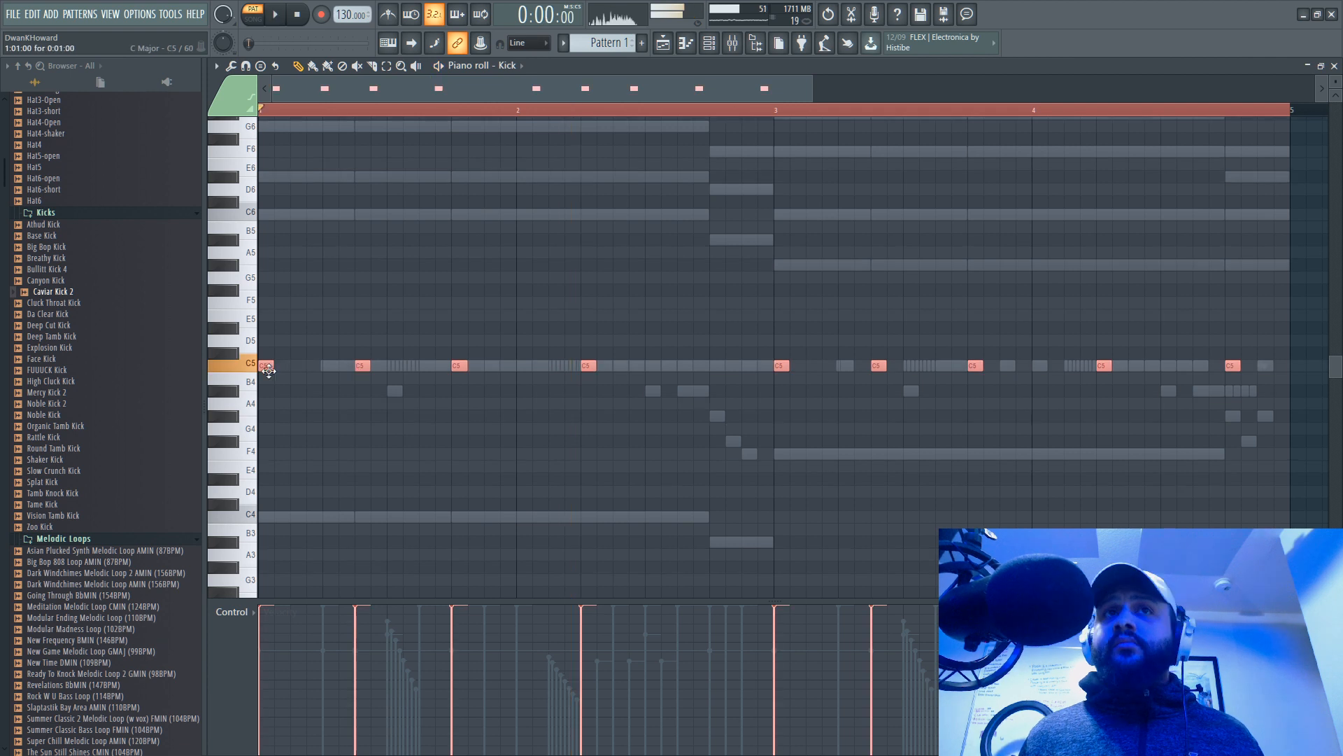
pyautogui.press('Down')
pyautogui.press('Down')
pyautogui.press('Down')
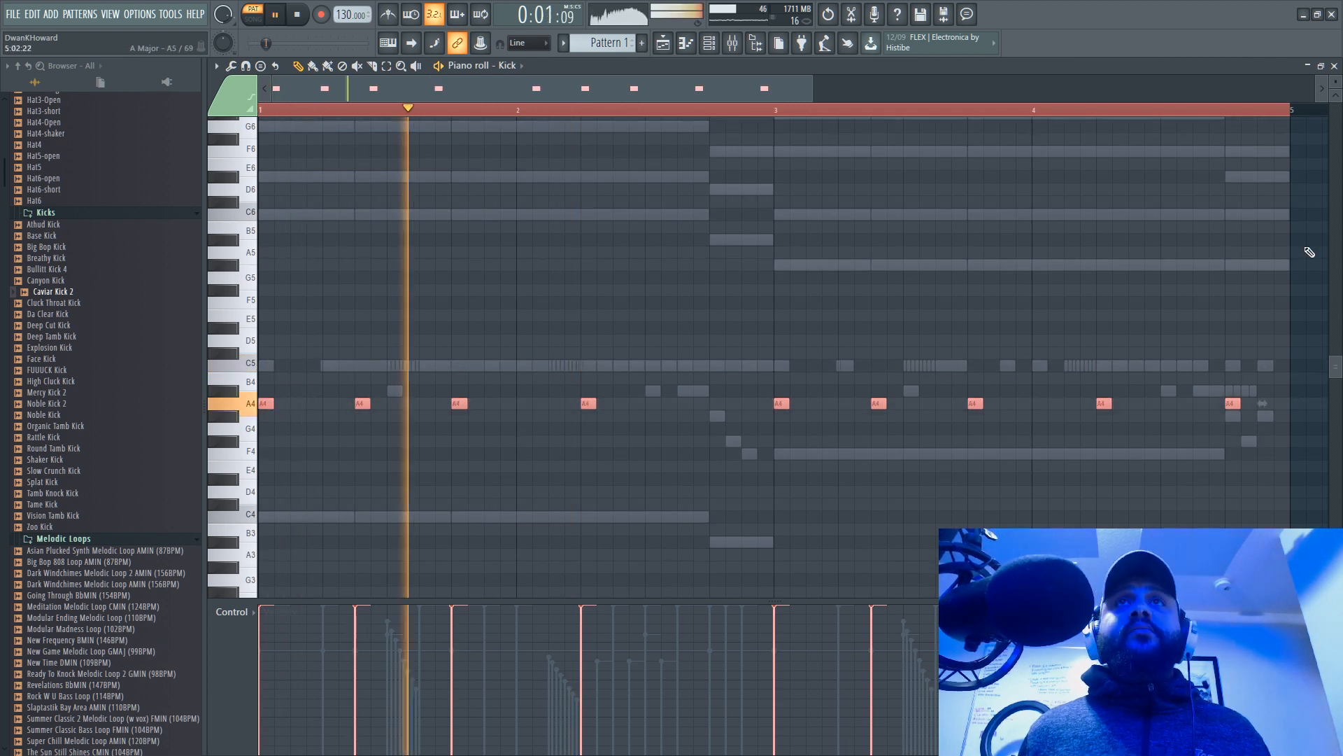
pyautogui.press('space')
pyautogui.press('space')
pyautogui.press('space')
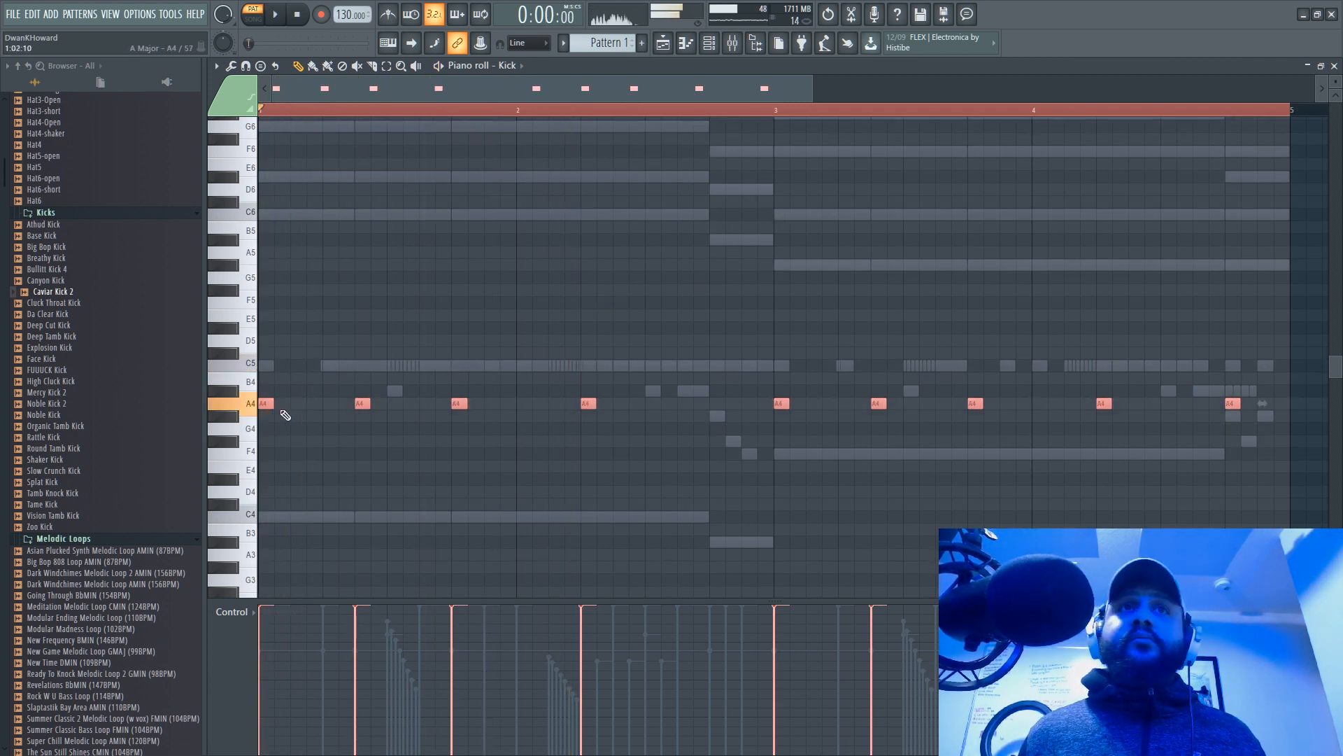
# Step: Try all kick notes at A#5 and audition the pattern
pyautogui.moveTo(266, 404); pyautogui.dragTo(270, 238)
pyautogui.press('space')
pyautogui.press('space')
pyautogui.click(266, 249)
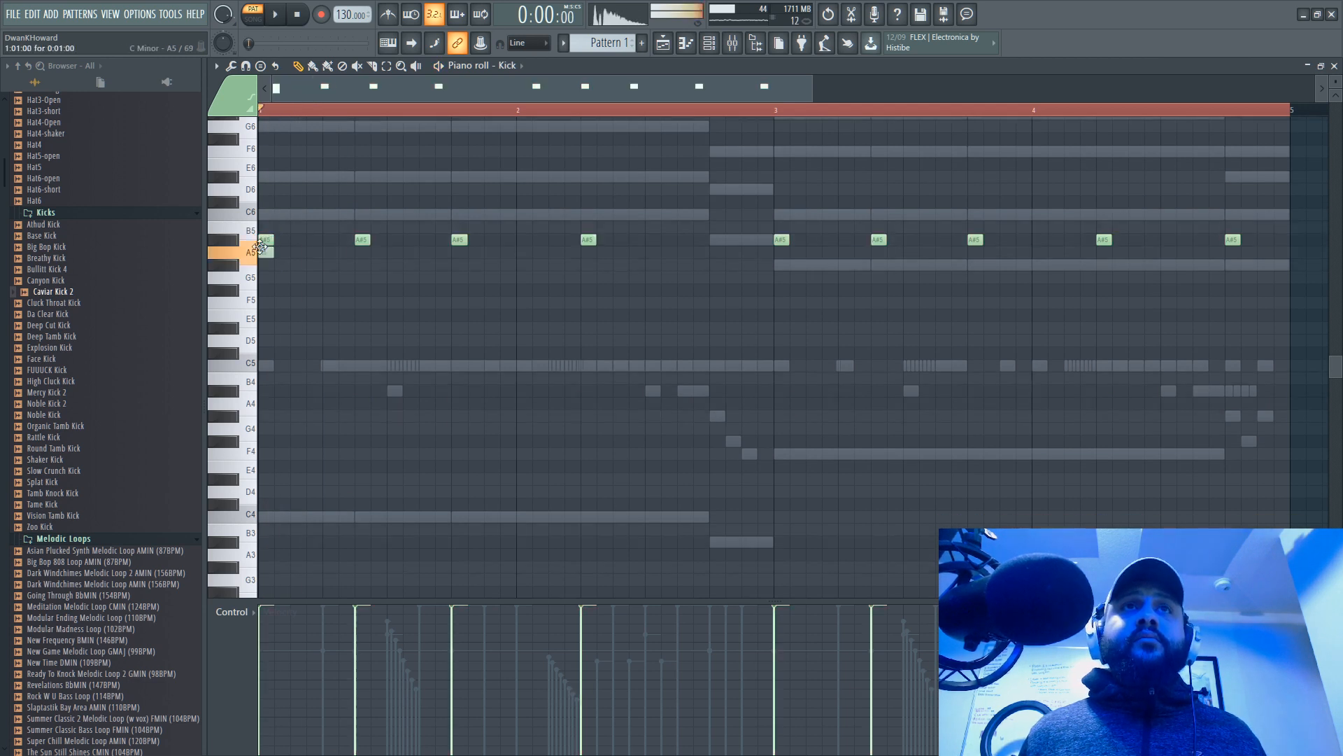
# Step: Undo the stray A5 note, lower all kick notes to A#4, and play the pattern
pyautogui.hotkey('ctrl', 'z')
pyautogui.moveTo(266, 242); pyautogui.dragTo(267, 395)
pyautogui.press('space')
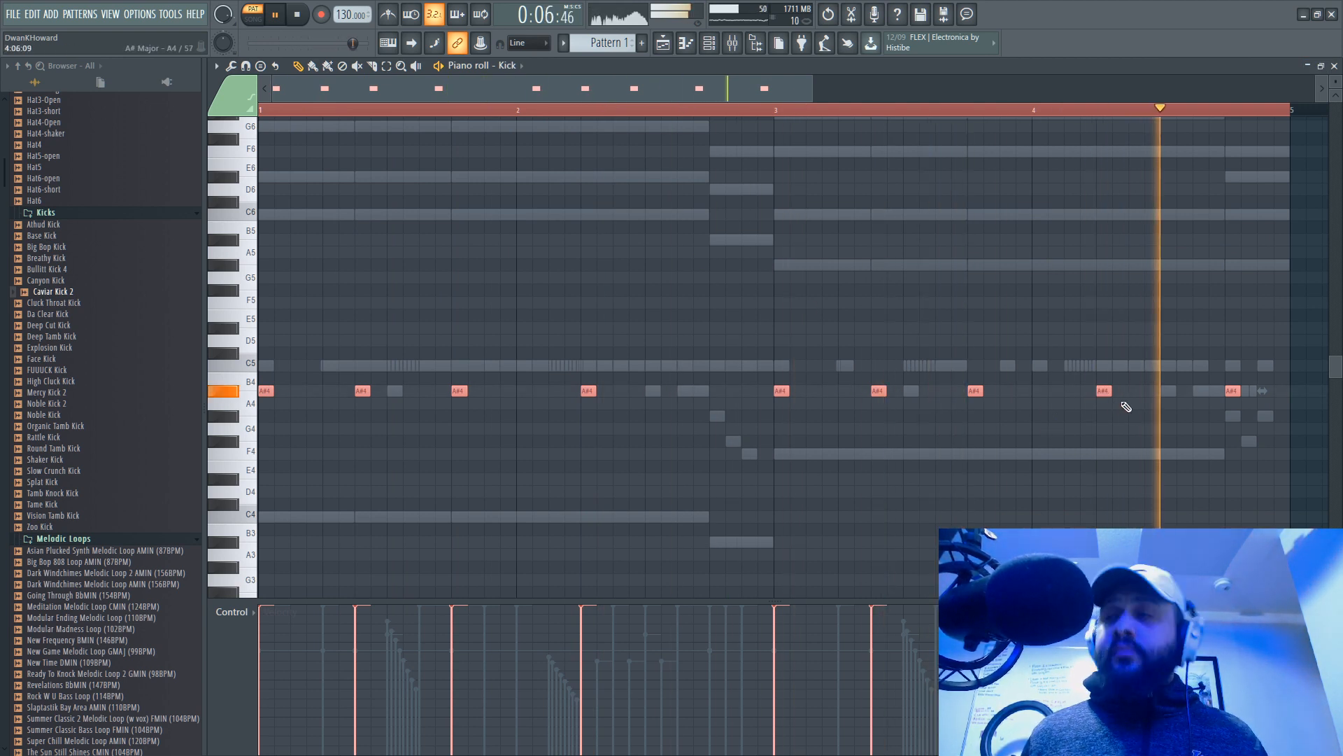
# Step: Add a two-step A#4 kick note on step 3 of bar 4 and chop it into a roll with 1/4 step snap
pyautogui.click(1060, 388)
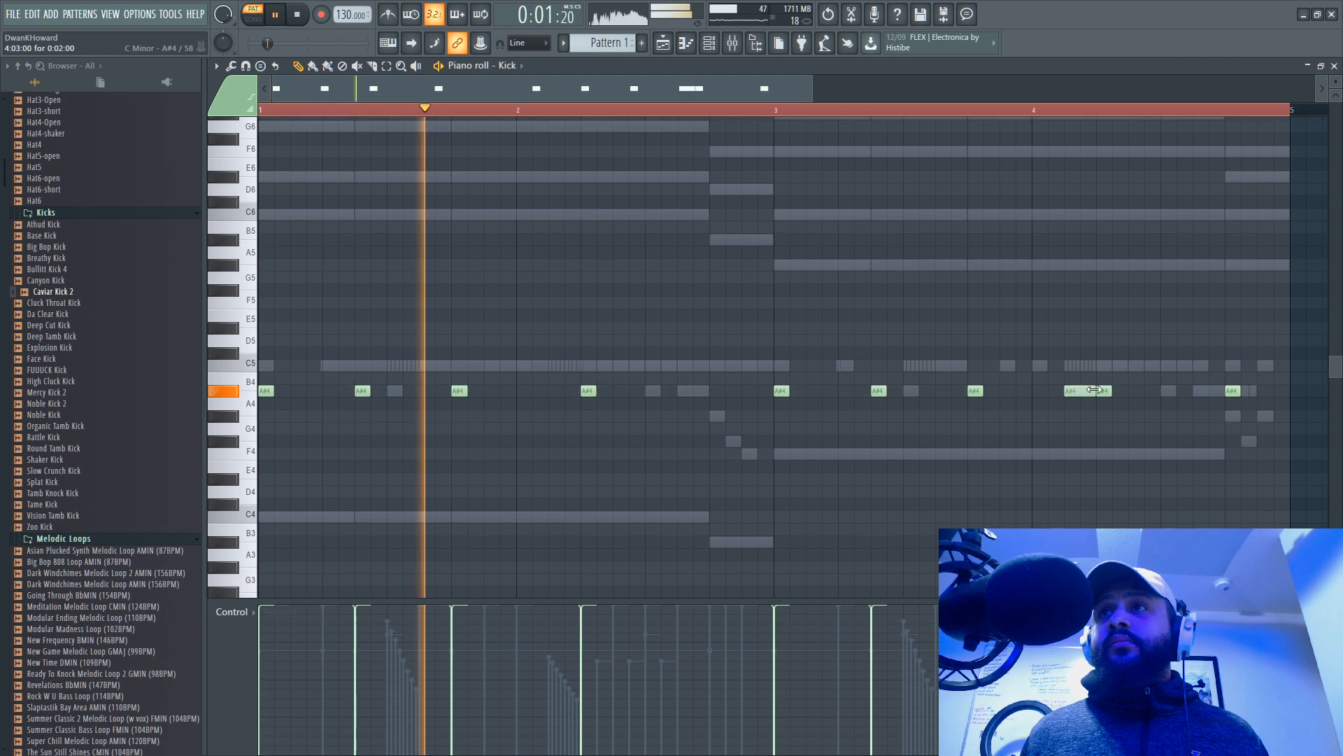
pyautogui.click(527, 43)
pyautogui.click(524, 118)
pyautogui.click(386, 66)
pyautogui.moveTo(1045, 356); pyautogui.dragTo(1079, 401)
pyautogui.hotkey('ctrl', 'u')
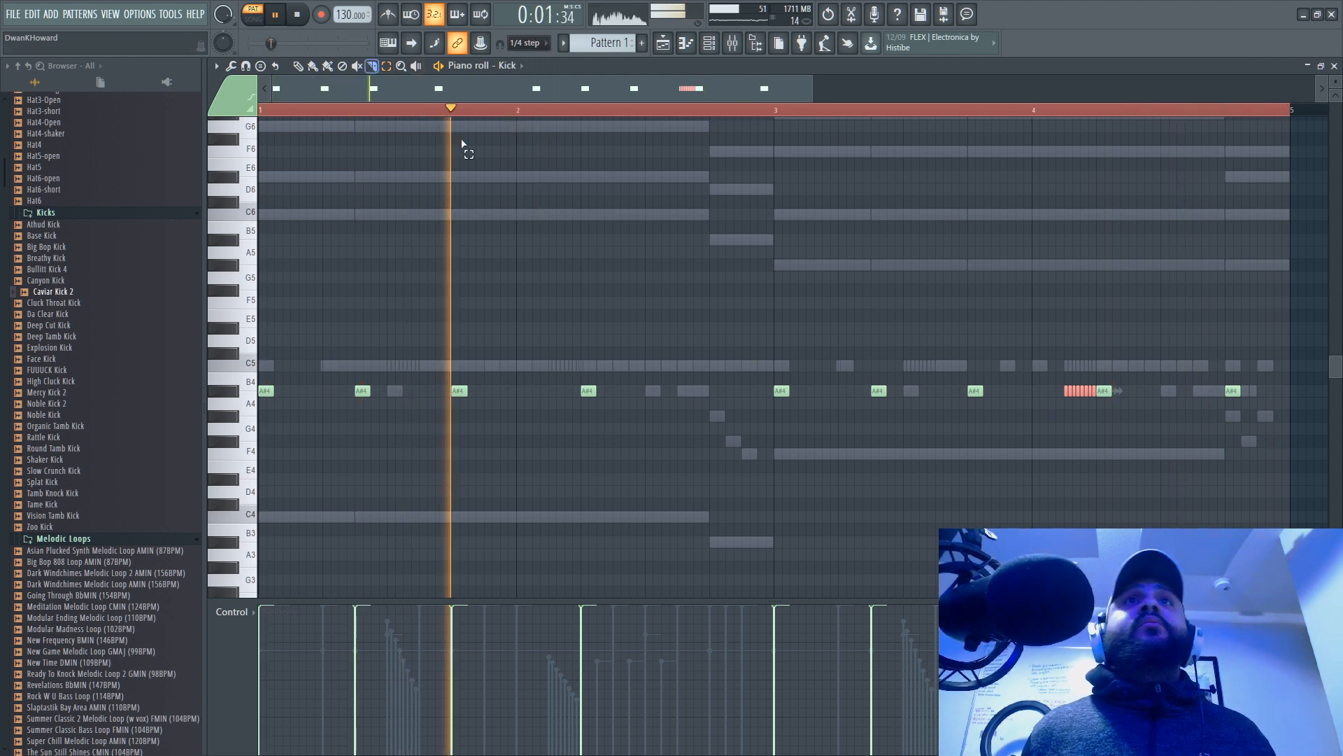
pyautogui.press('p')
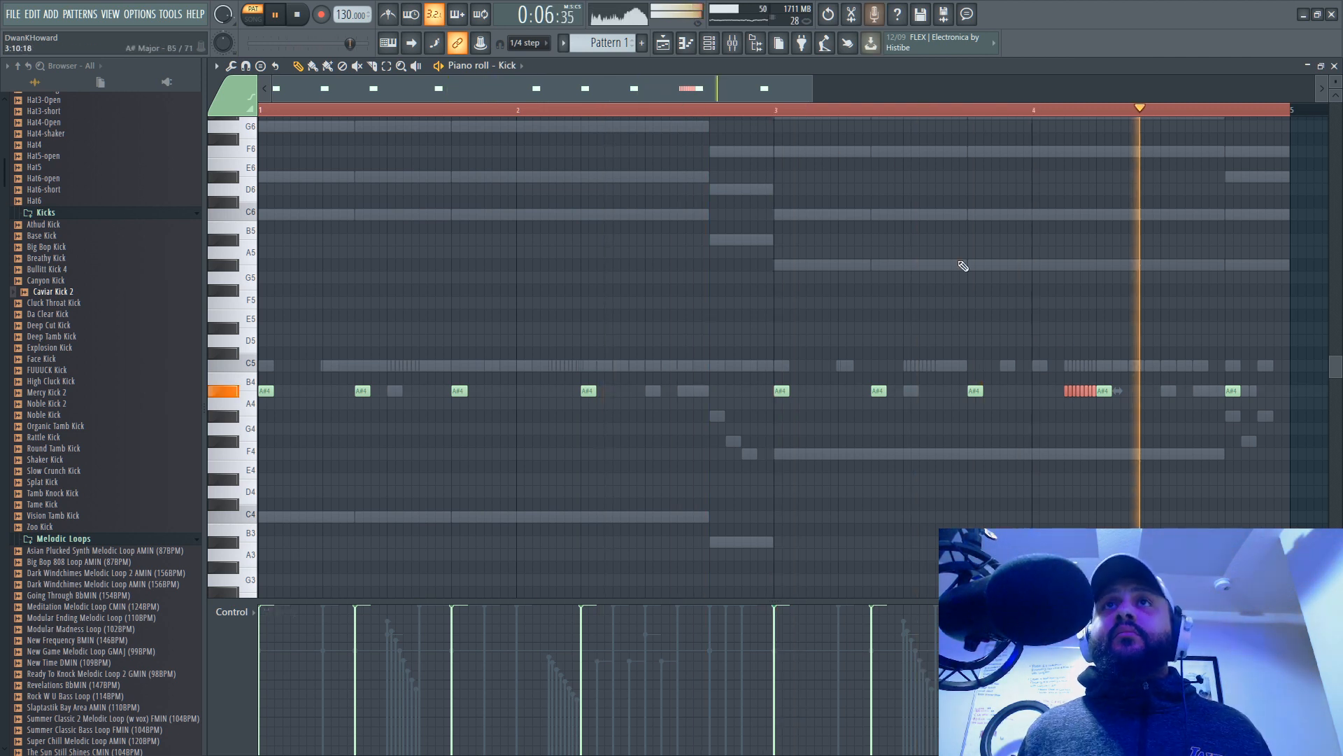
pyautogui.moveTo(641, 85); pyautogui.dragTo(656, 78)
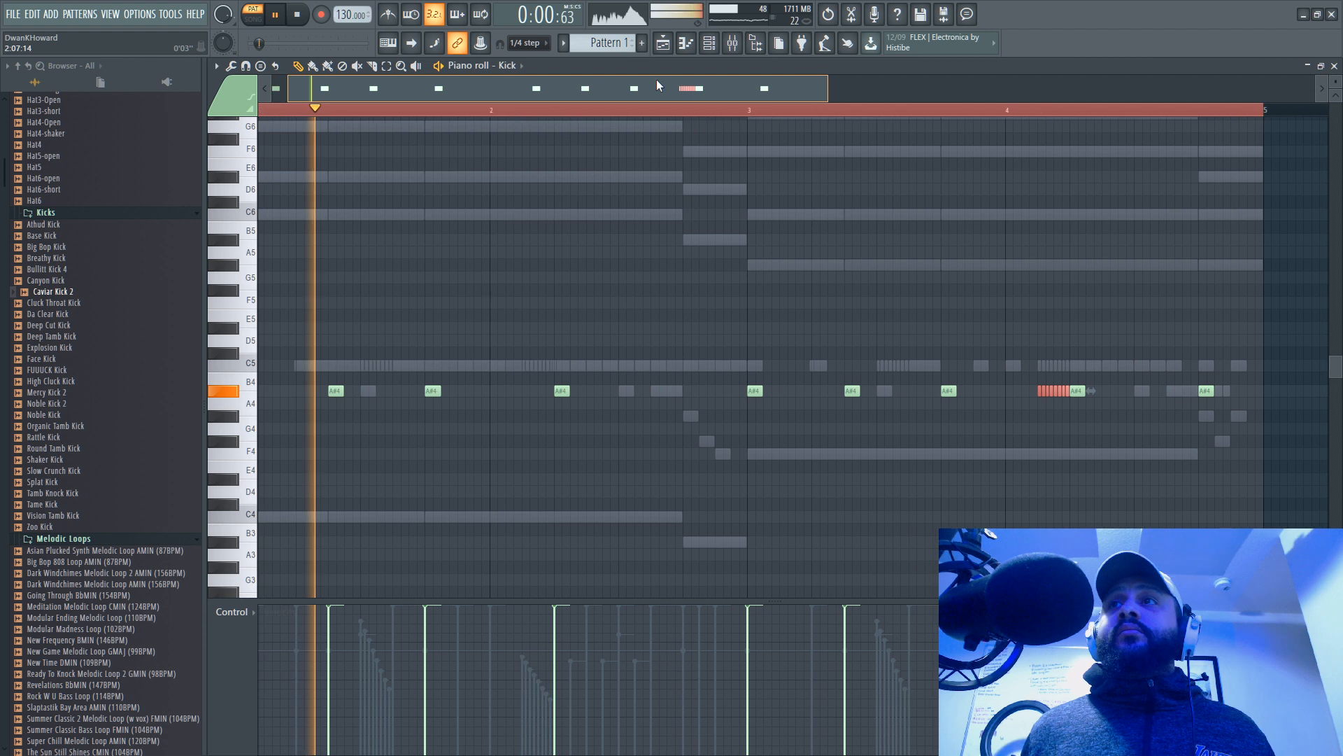
# Step: Set the piano roll snap to Line, add one short A#4 kick note at step 8 of bar 4, and close the piano roll
pyautogui.click(549, 46)
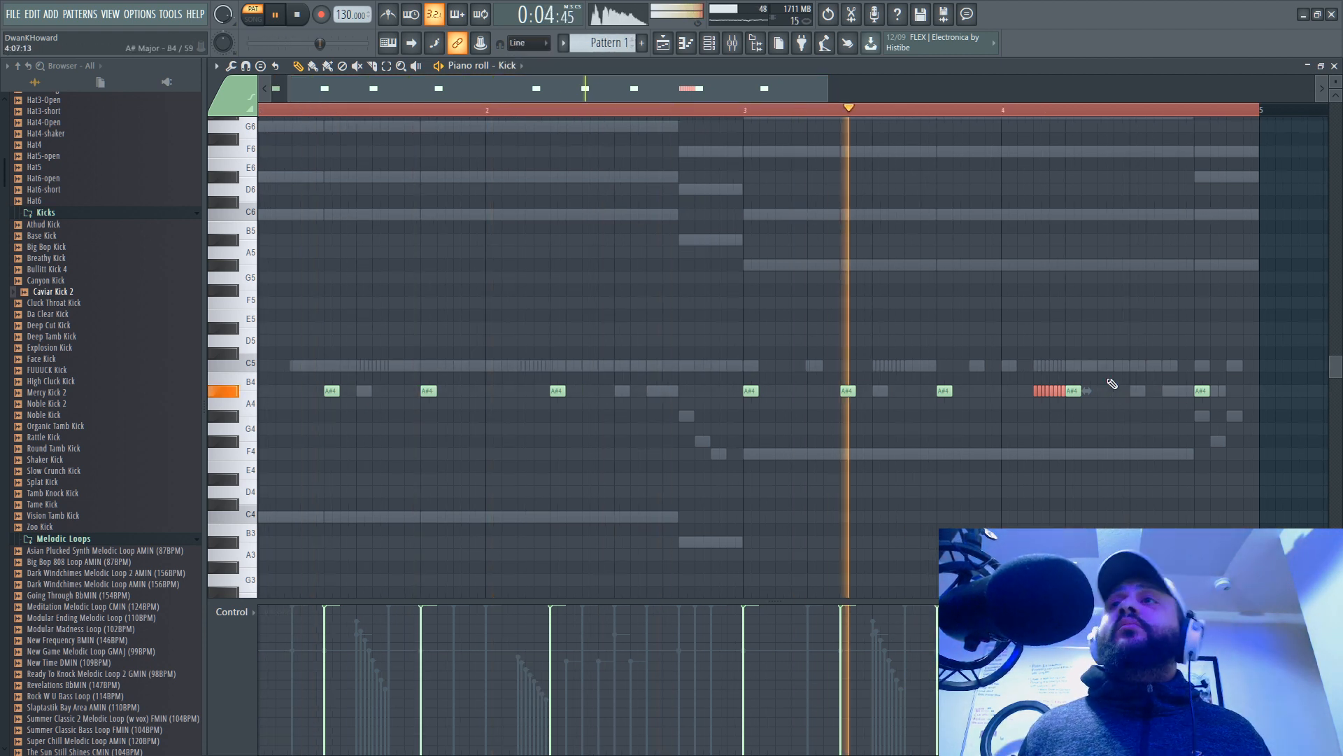
pyautogui.click(1133, 390)
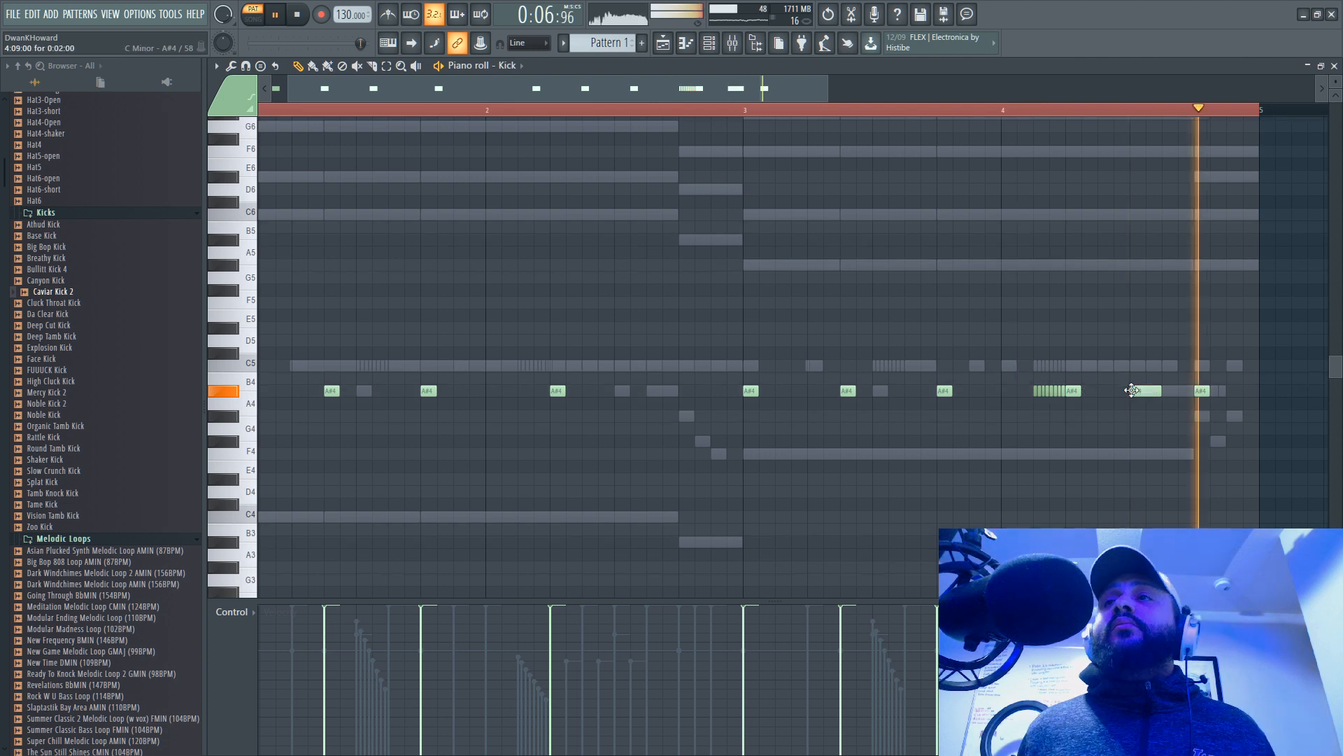
pyautogui.rightClick(1138, 390)
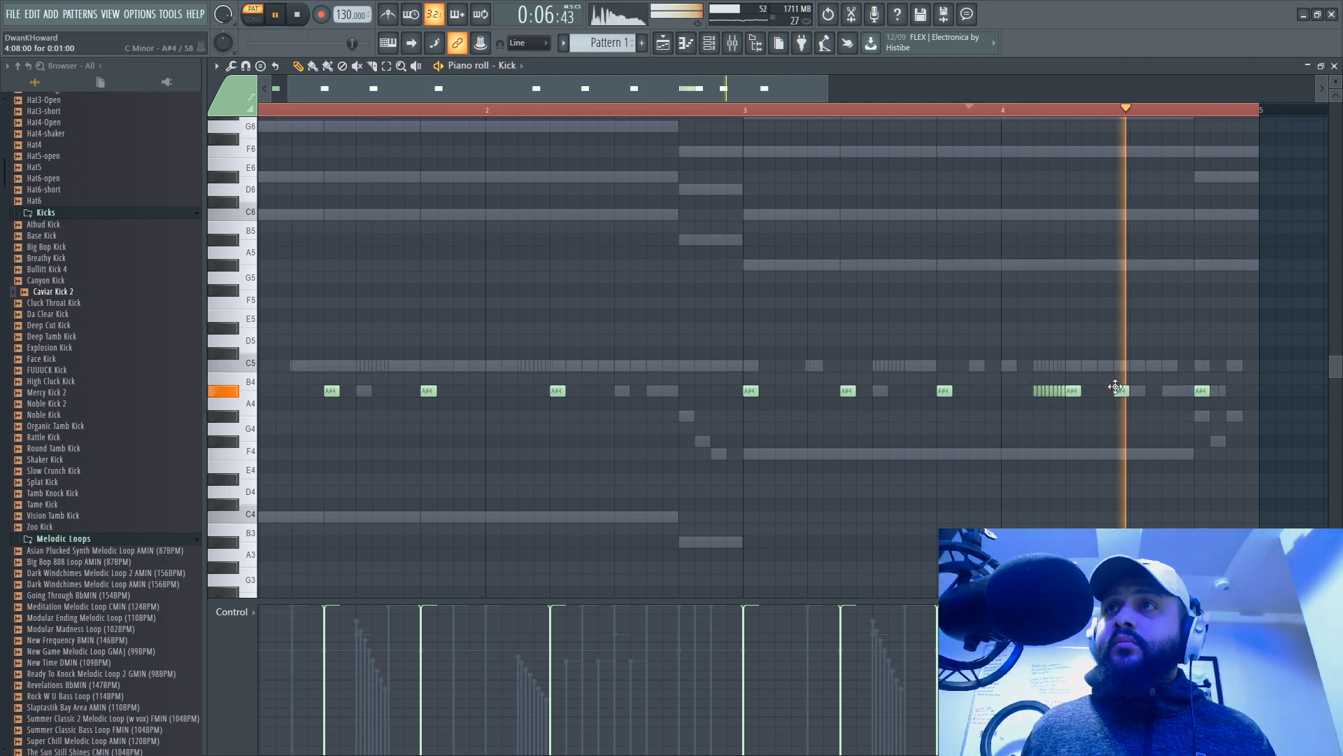
pyautogui.click(1118, 391)
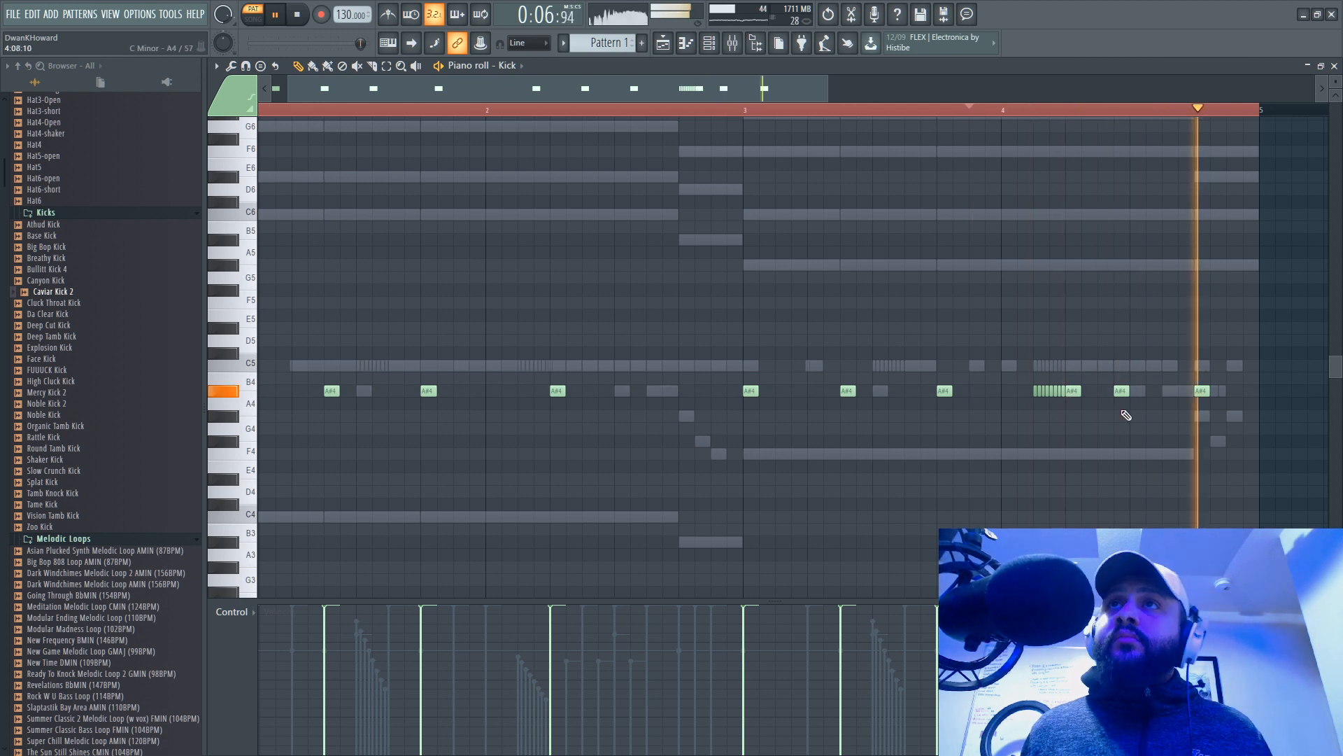
pyautogui.click(1334, 67)
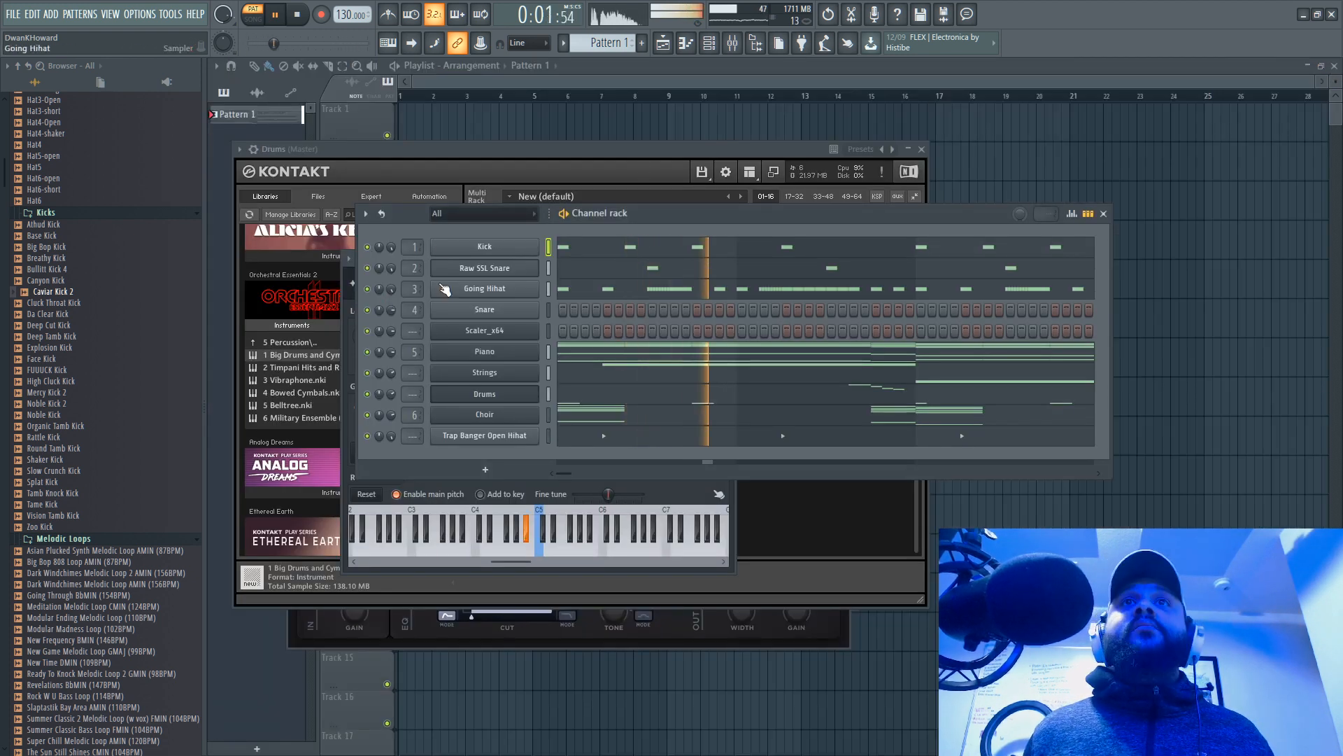
# Step: Audition several samples in the Kicks folder and replace the Kick channel's sound with Cluck Throat Kick
pyautogui.click(64, 393)
pyautogui.click(73, 426)
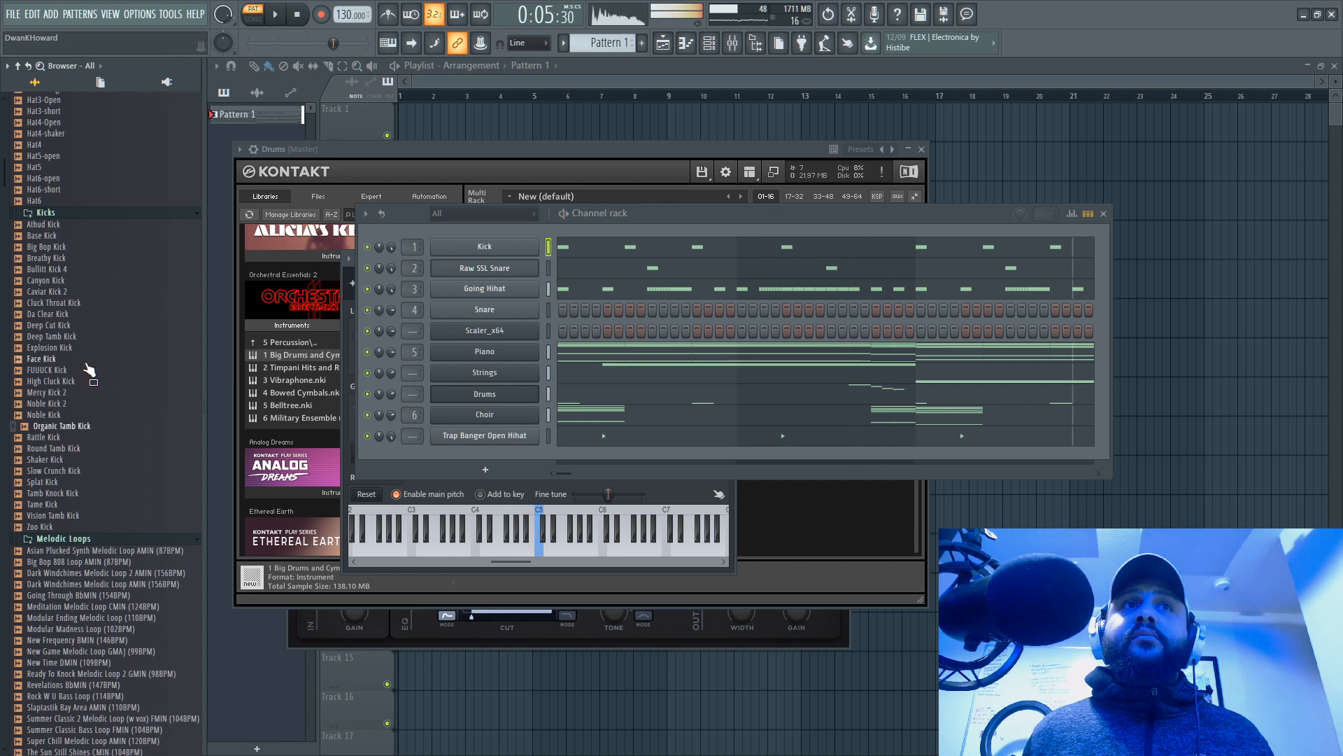
pyautogui.click(87, 361)
pyautogui.click(92, 304)
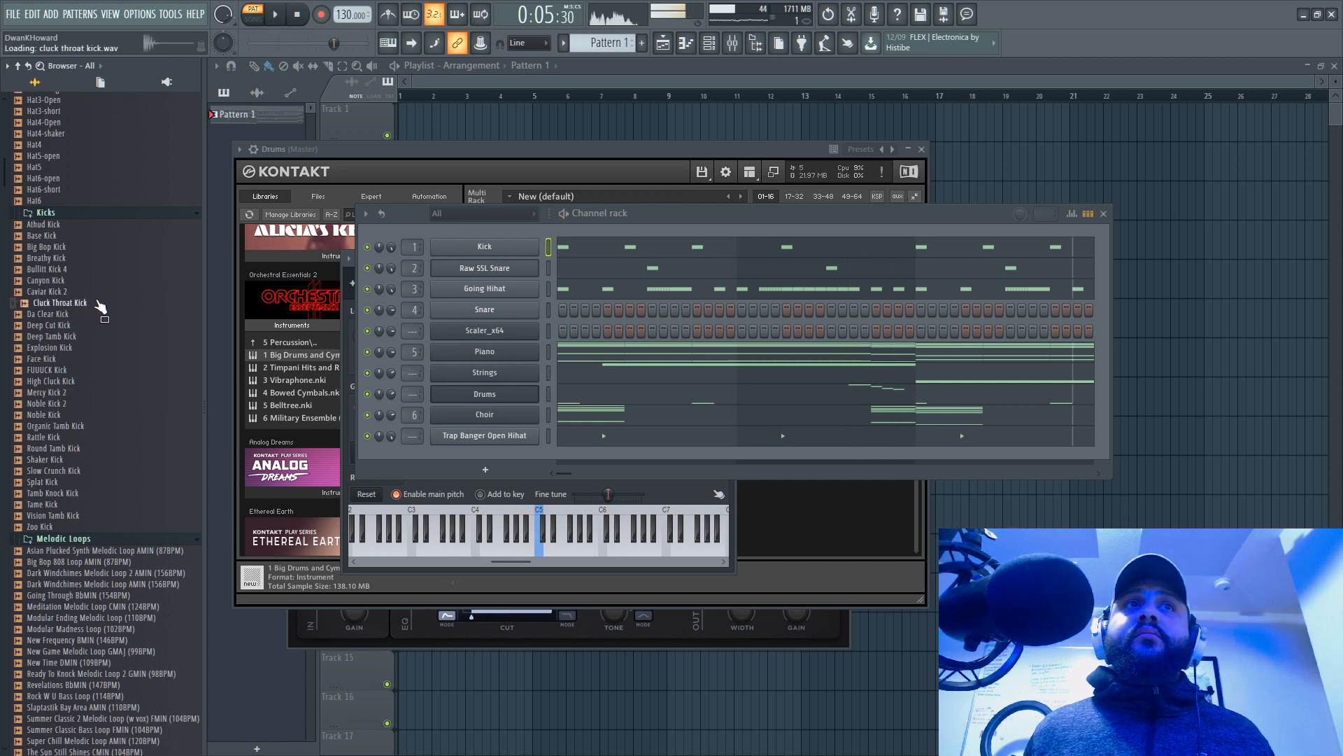
pyautogui.scroll(-2, 96, 299)
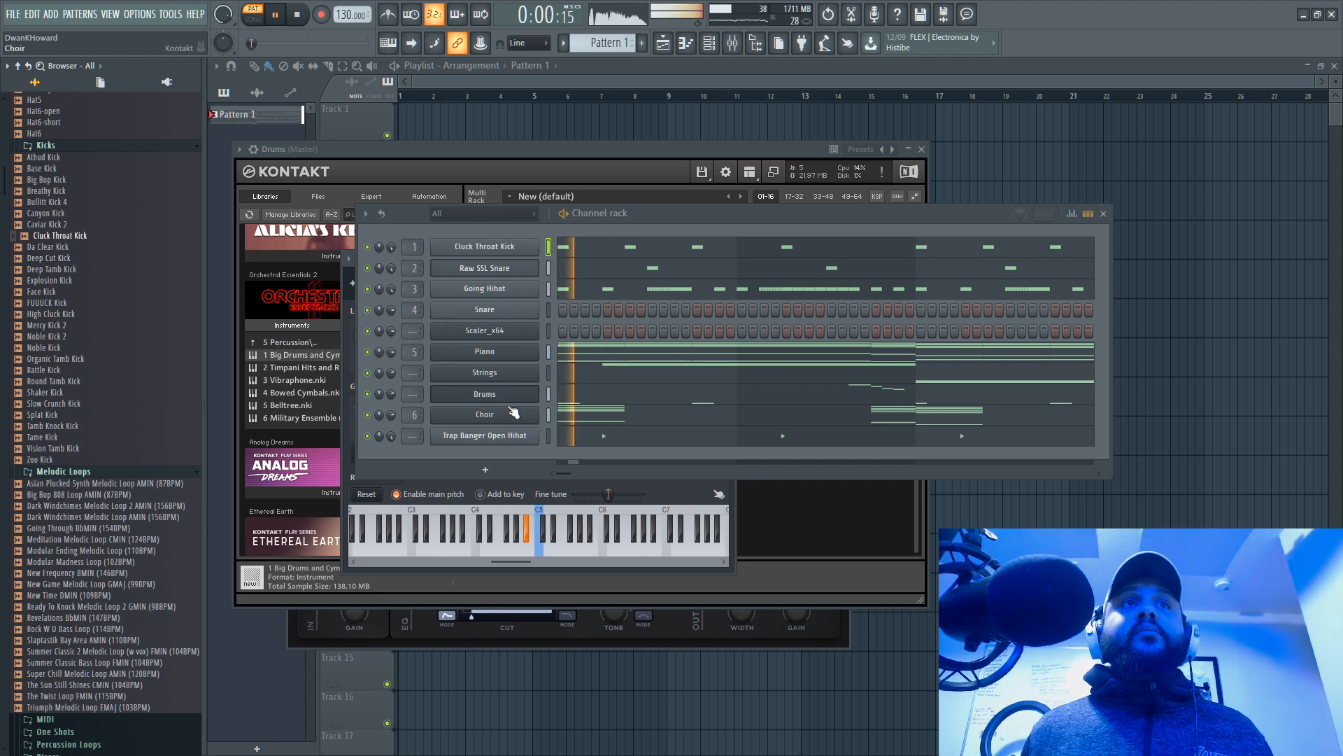
# Step: Look through the folders of Decap - Drums That Knock Vol. 8 during playback, and stop the pattern
pyautogui.scroll(10, 133, 352)
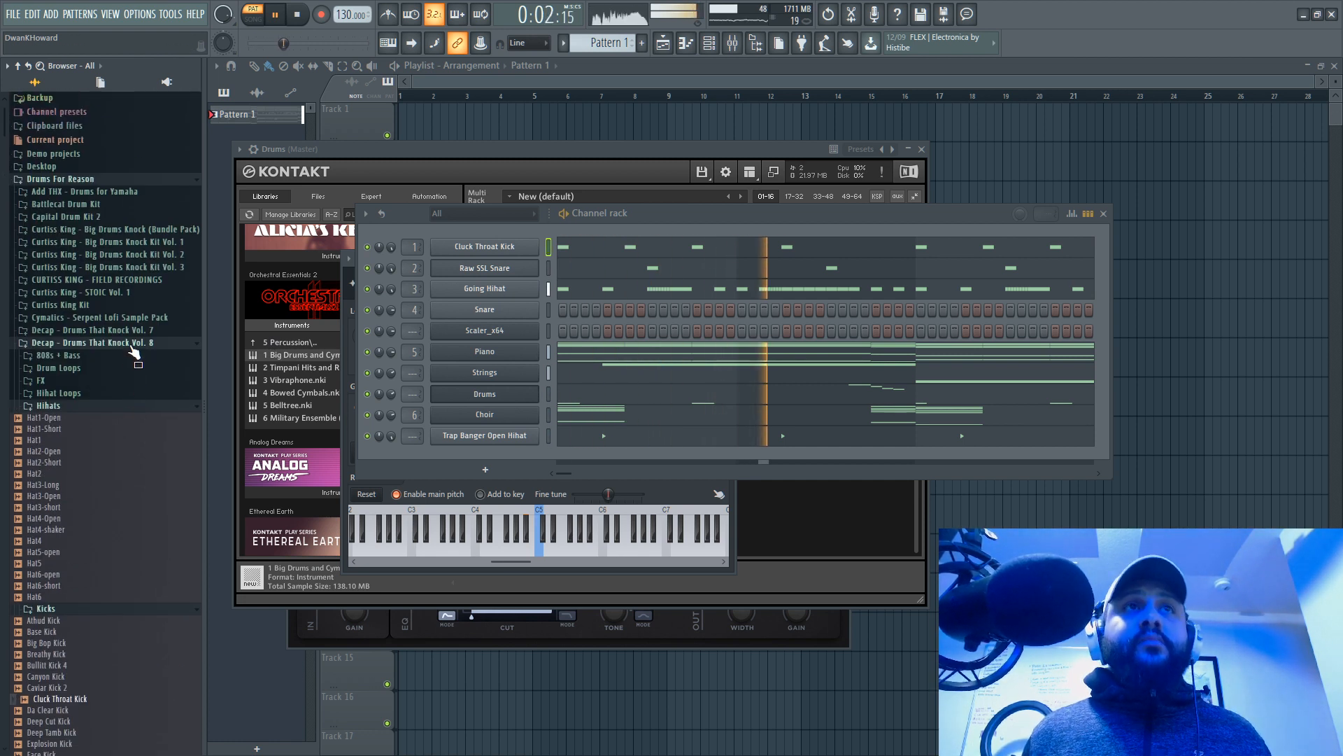
pyautogui.scroll(-20, 105, 392)
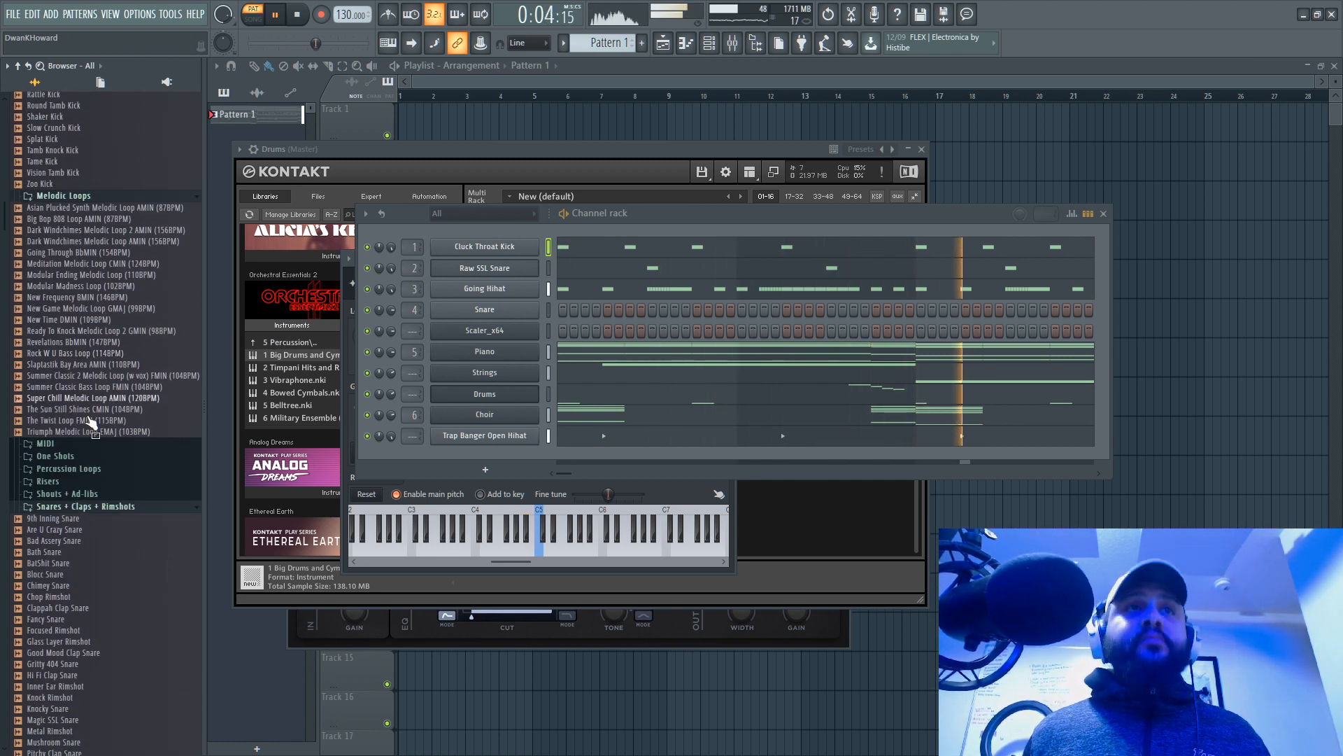
pyautogui.scroll(-10, 89, 422)
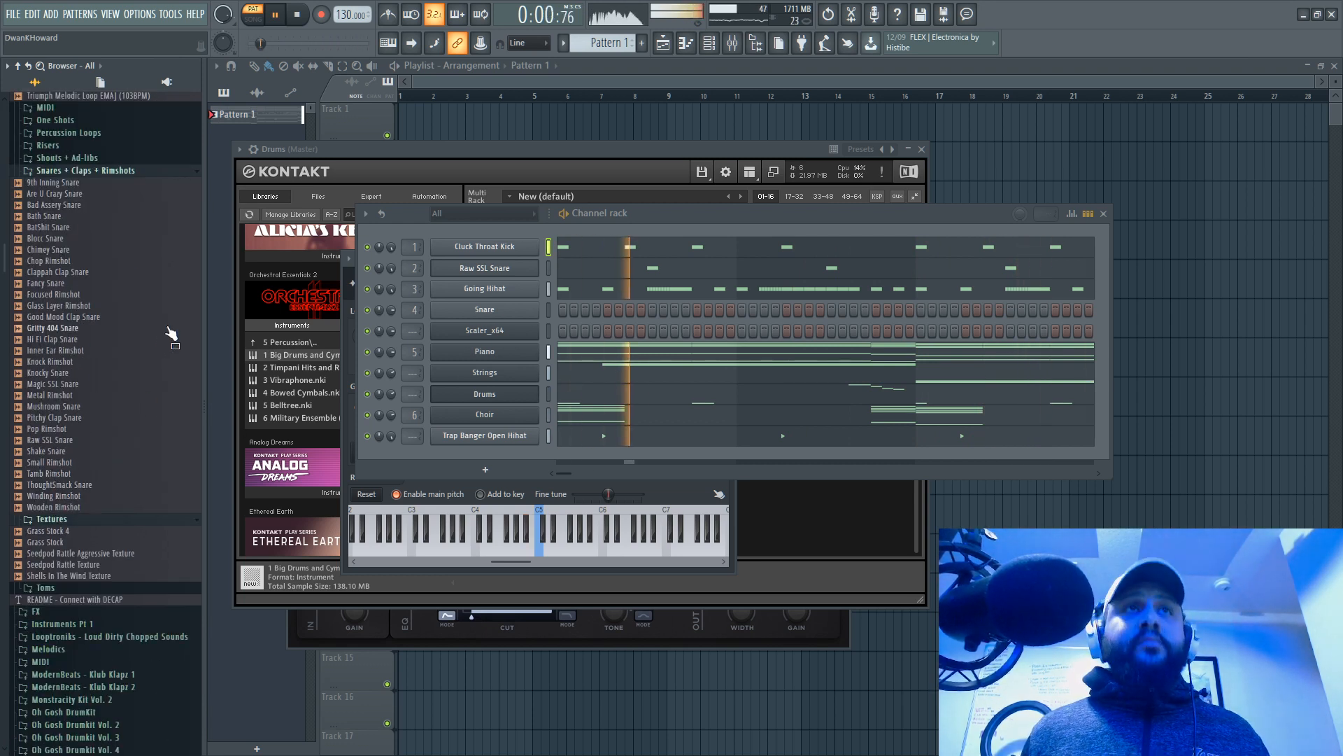
pyautogui.scroll(4, 98, 256)
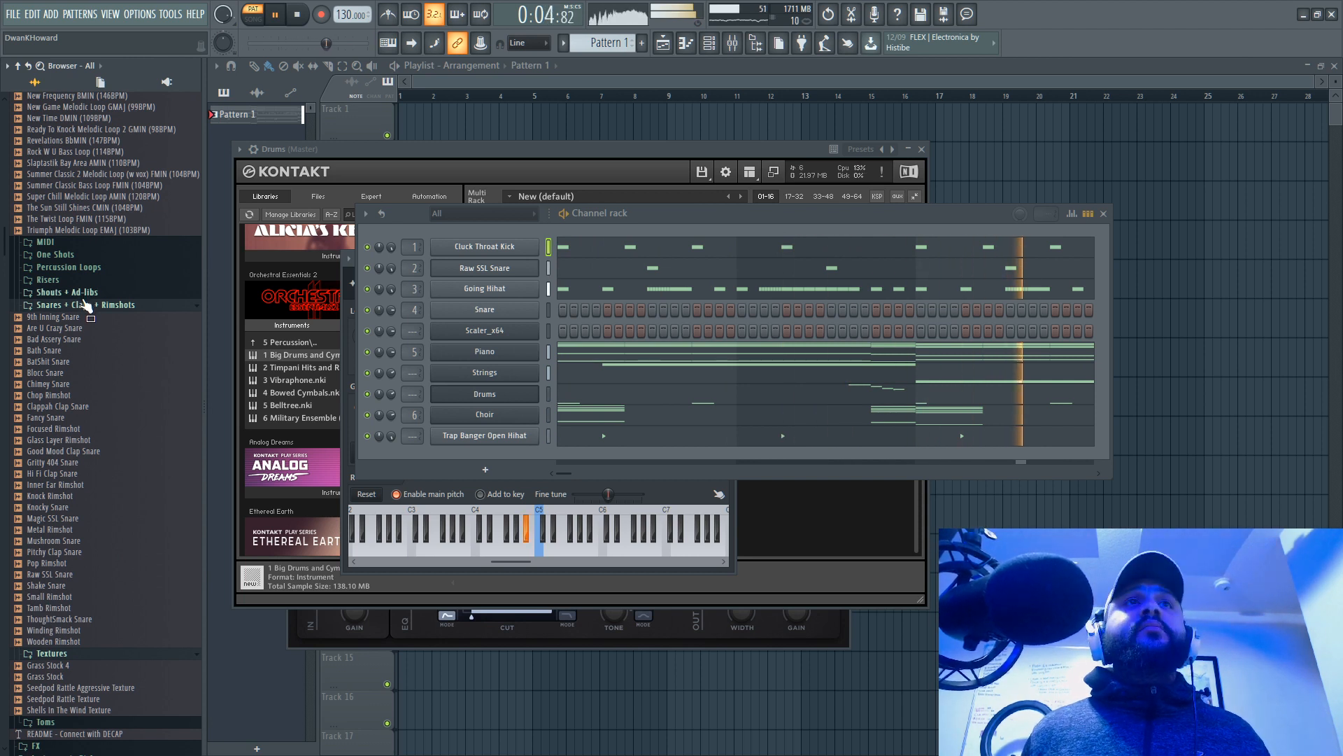
pyautogui.scroll(15, 85, 304)
pyautogui.scroll(10, 85, 306)
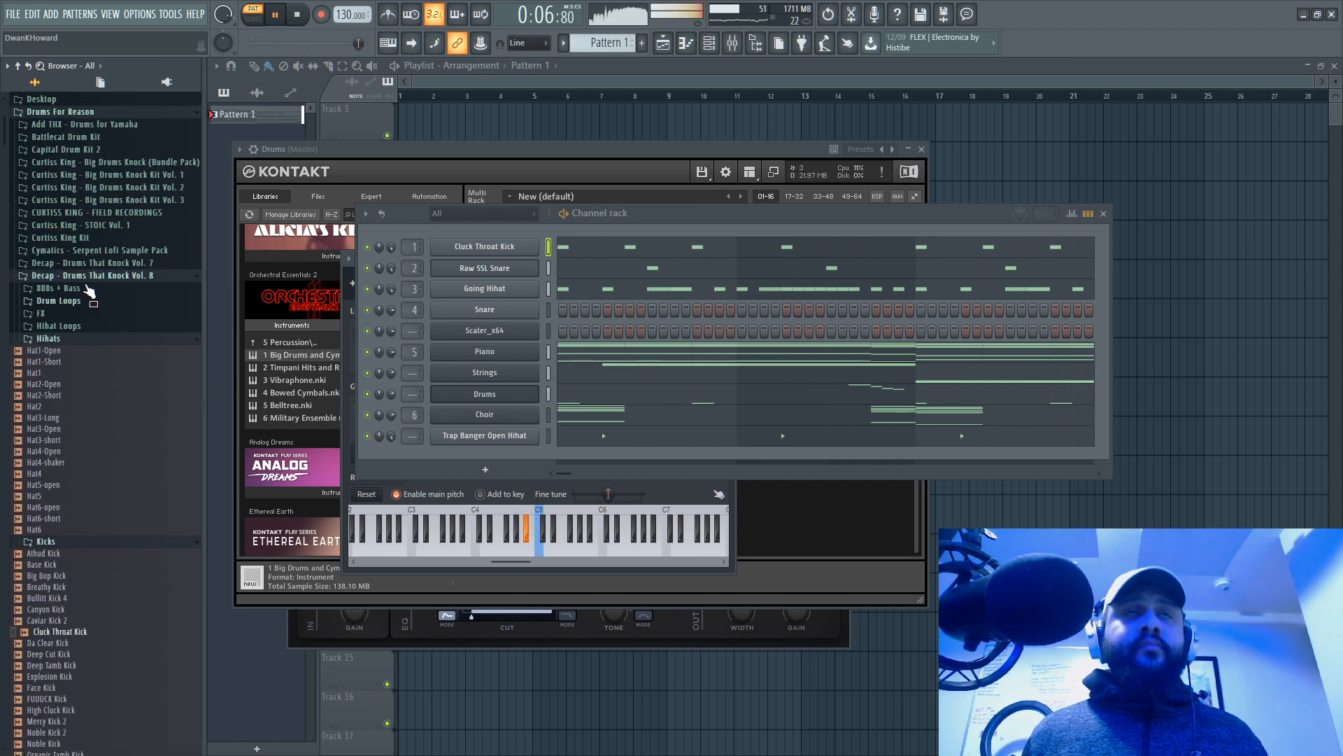
pyautogui.press('space')
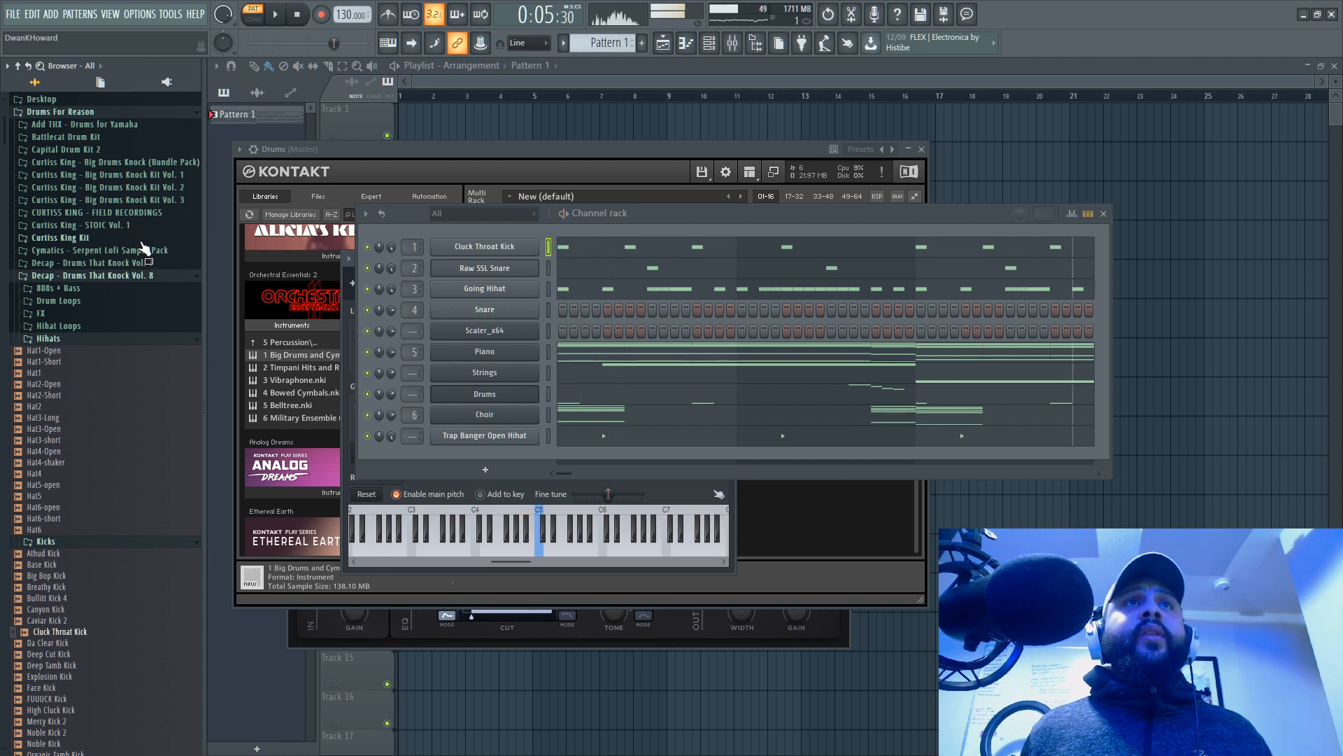
# Step: Open the 808 folder of Capital Drum Kit 2 and audition its 808 samples, including Physics and Lodge
pyautogui.click(91, 150)
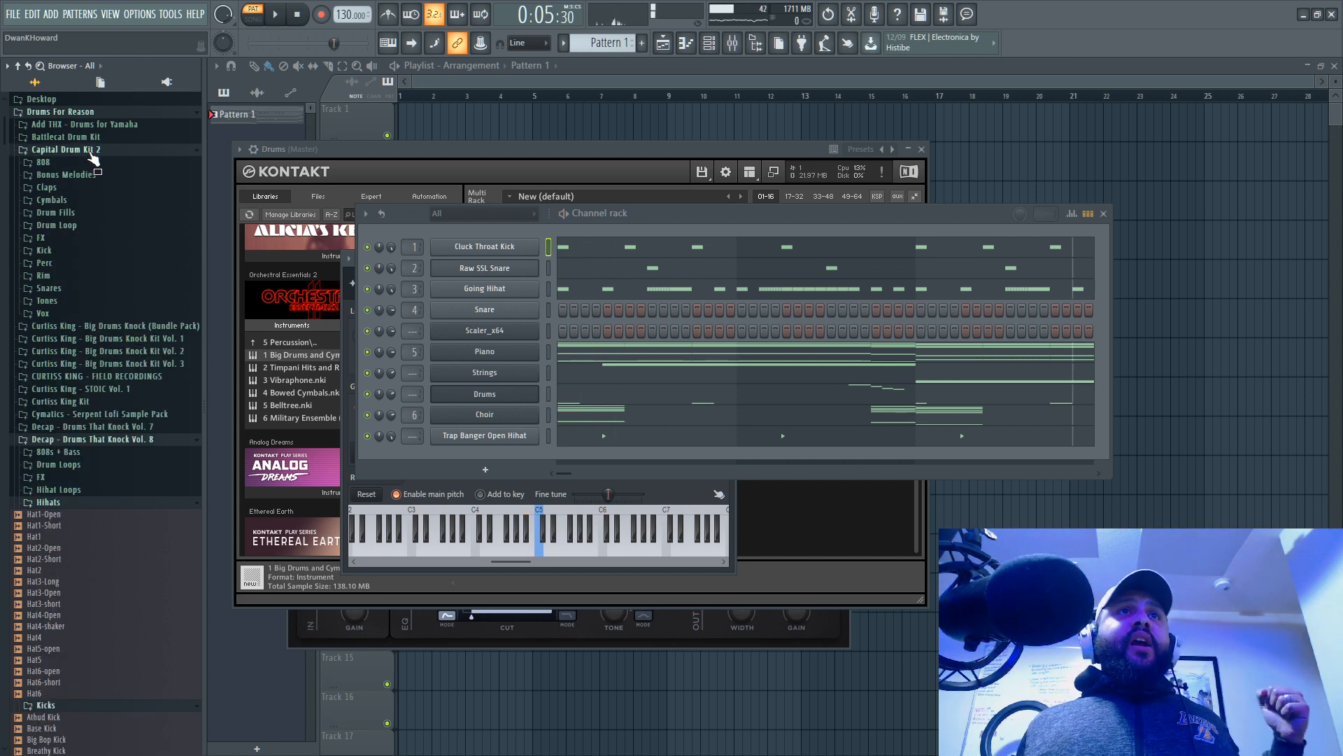
pyautogui.click(95, 164)
pyautogui.click(97, 186)
pyautogui.click(114, 242)
pyautogui.click(135, 286)
pyautogui.click(145, 321)
pyautogui.click(158, 364)
pyautogui.click(159, 222)
pyautogui.click(158, 209)
pyautogui.click(159, 187)
pyautogui.click(154, 220)
pyautogui.click(159, 209)
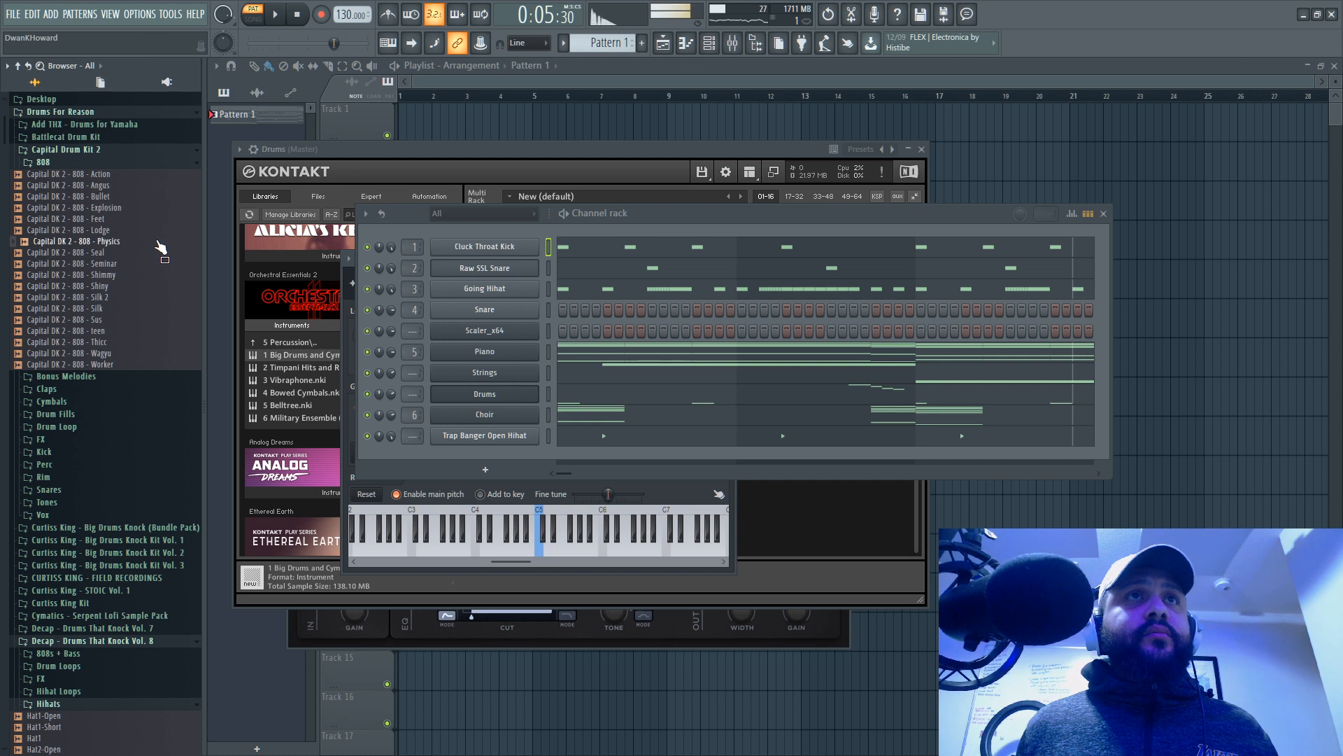
pyautogui.click(157, 243)
pyautogui.click(163, 230)
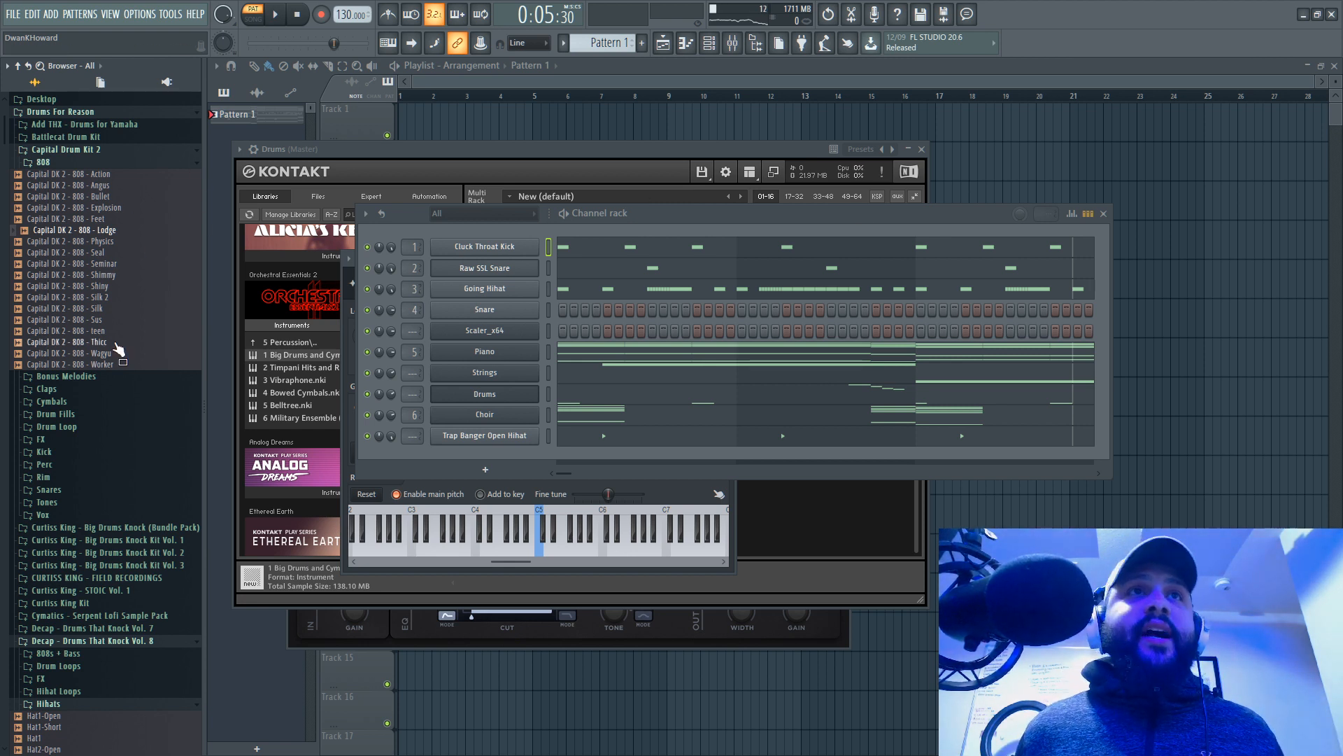
pyautogui.click(114, 300)
pyautogui.click(126, 252)
pyautogui.click(133, 208)
pyautogui.click(140, 185)
# Step: Open the 808s + Bass folder of Decap - Drums That Knock Vol. 8 and audition Caviar 808 (C)
pyautogui.scroll(-8, 125, 284)
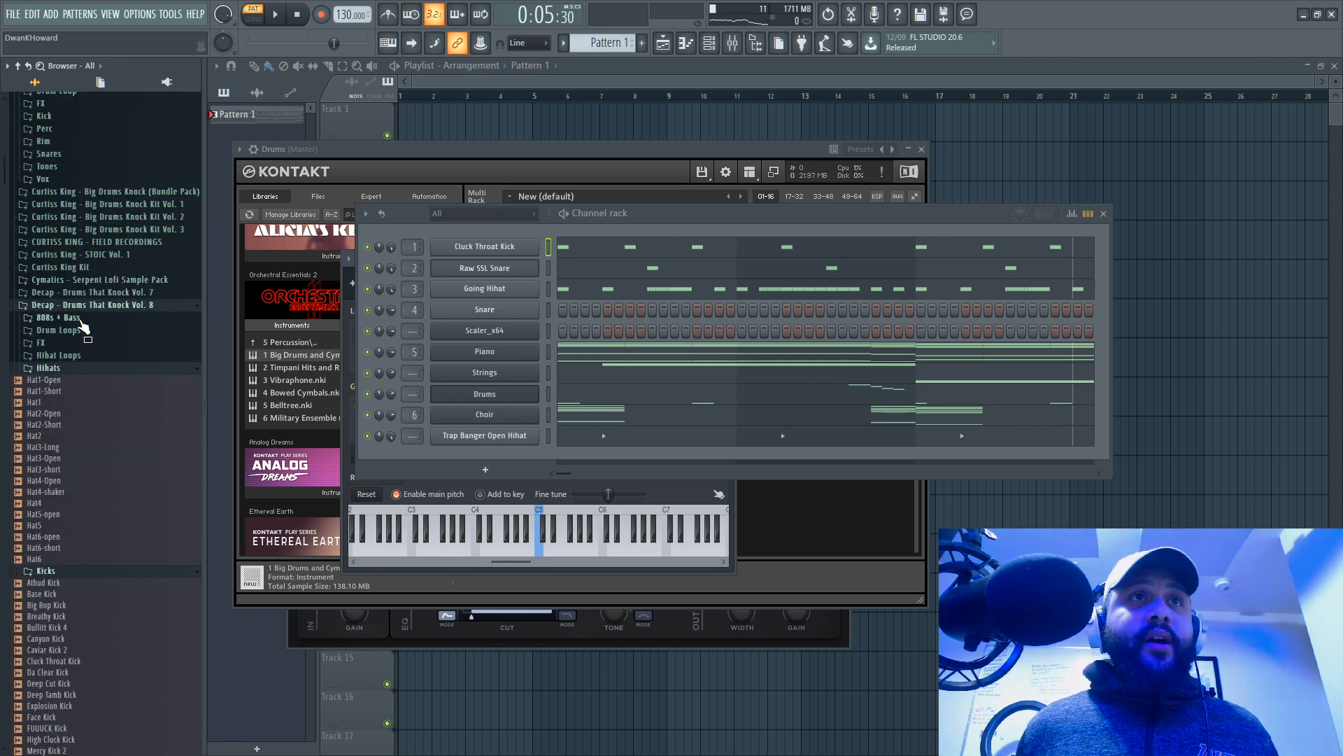
pyautogui.click(70, 318)
pyautogui.click(82, 374)
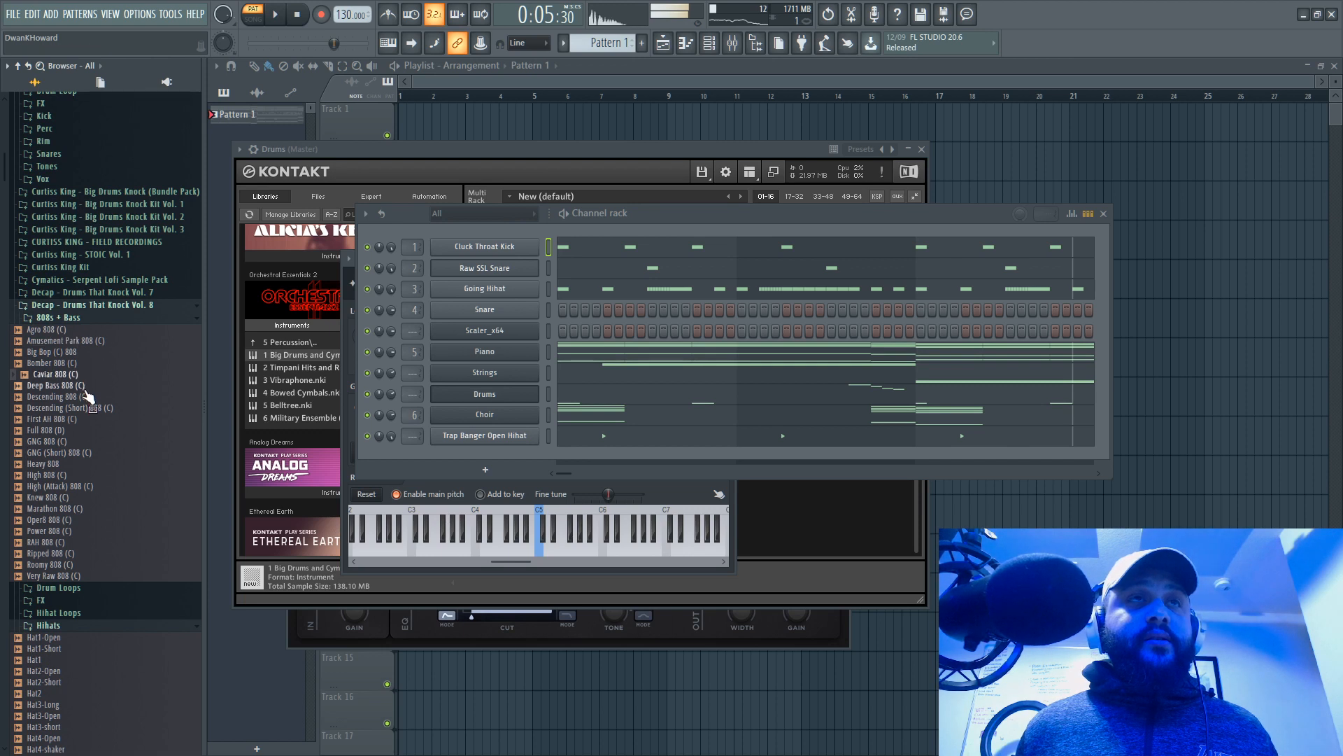
# Step: Open the 808s folder of Oh Gosh Drumkit Vol. 4 and audition its samples from Blown_Rokit_808 down to Woah_808
pyautogui.scroll(-15, 95, 427)
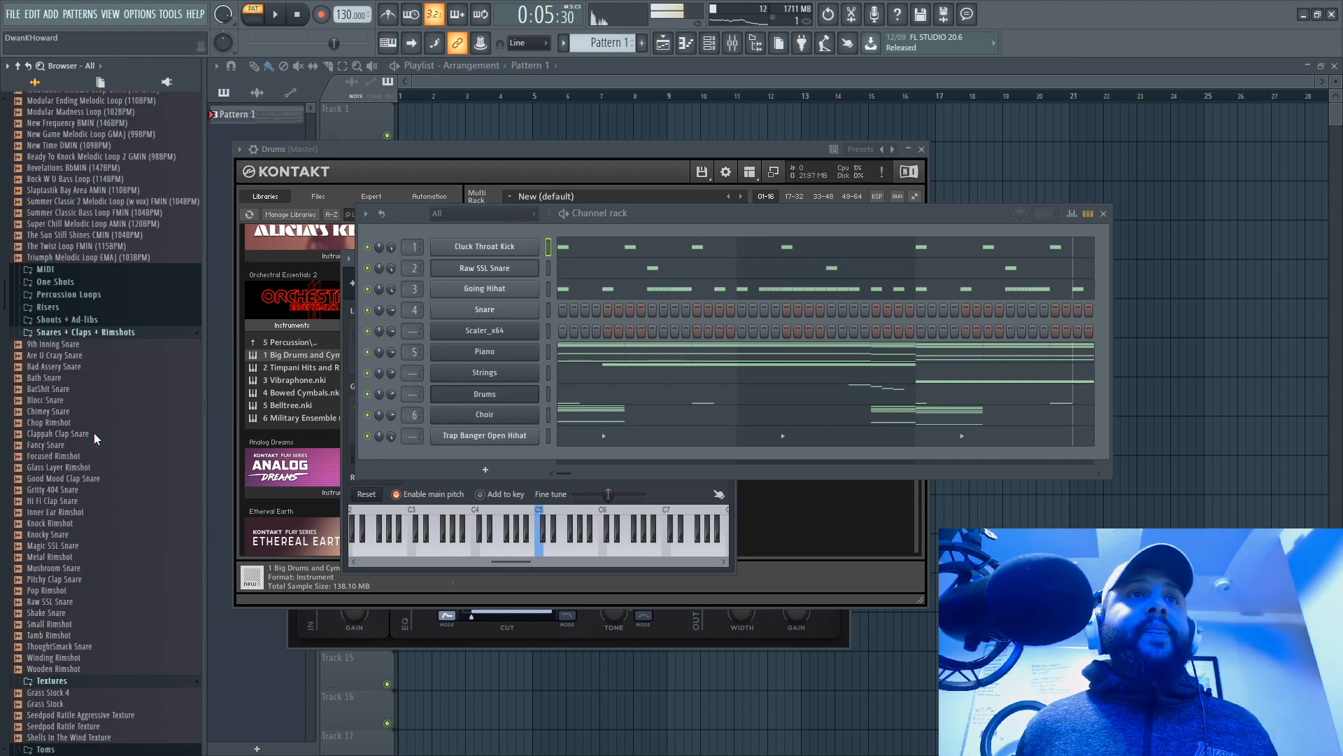
pyautogui.scroll(-5, 96, 437)
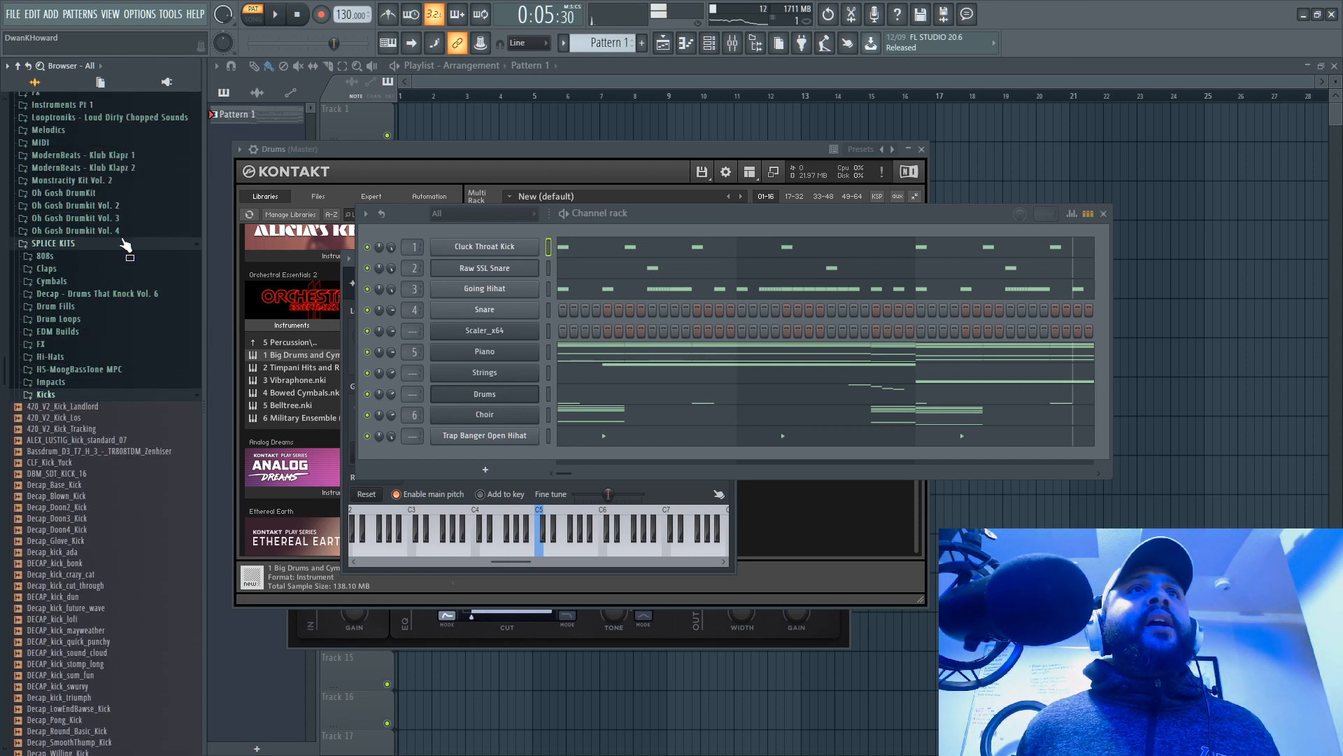
pyautogui.click(123, 230)
pyautogui.click(97, 245)
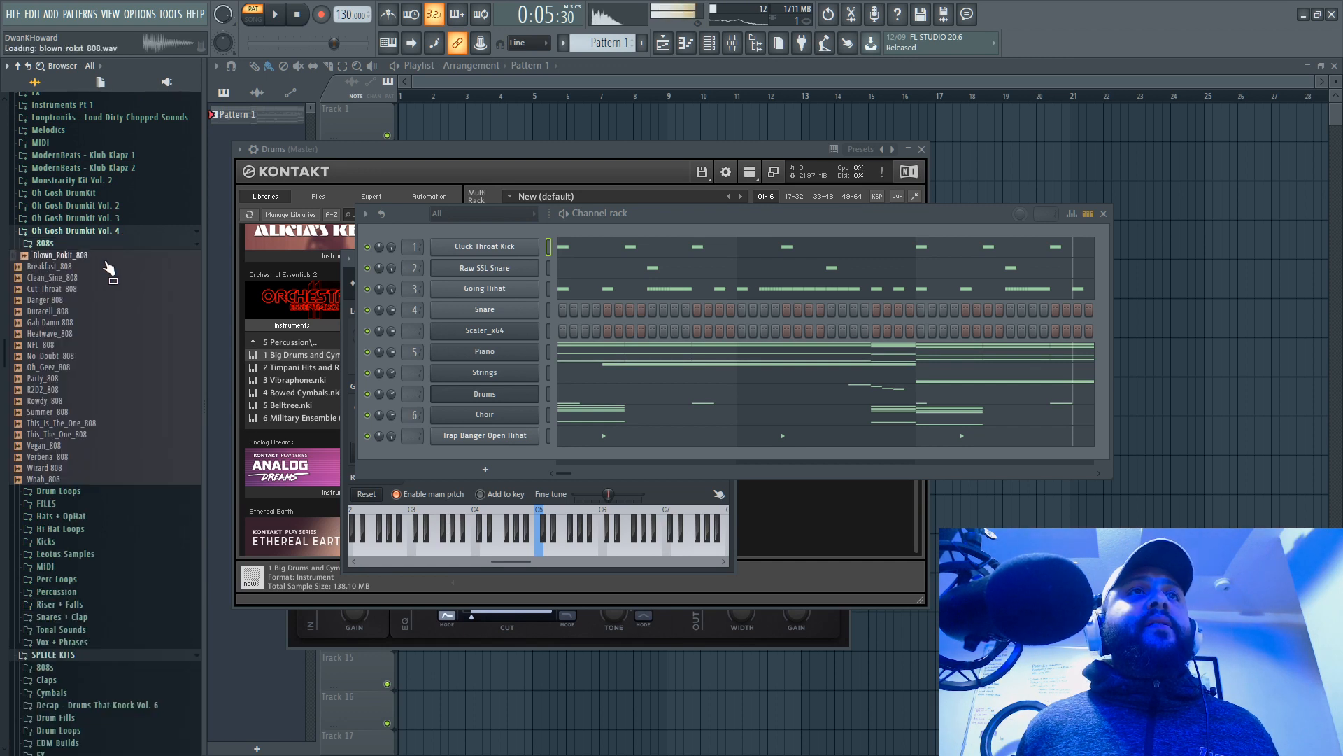
pyautogui.press('Down')
pyautogui.press('Down')
pyautogui.press('Down')
pyautogui.press('Down')
pyautogui.press('Down')
pyautogui.press('Down')
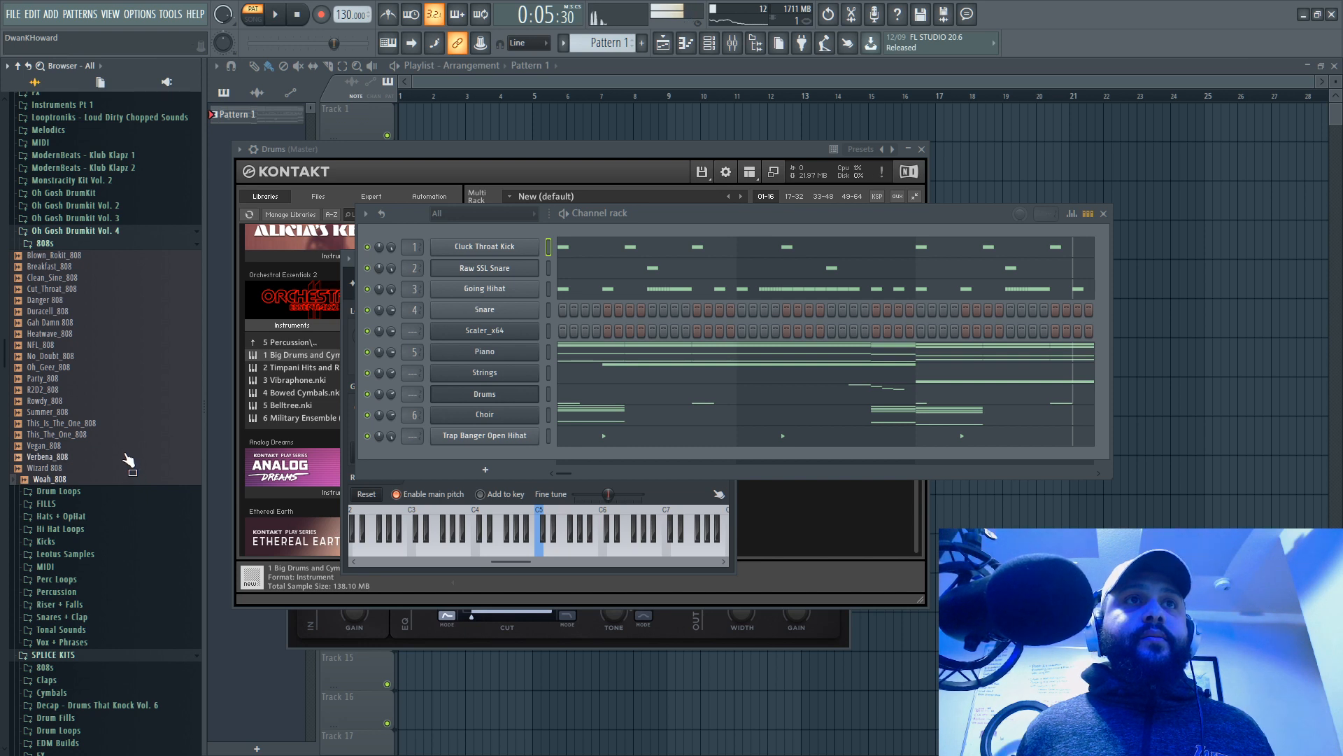
# Step: Look through the remaining drum kit folders and collapse the Vox and Kicks folders inside SPLICE KITS
pyautogui.scroll(-8, 125, 455)
pyautogui.scroll(-20, 100, 430)
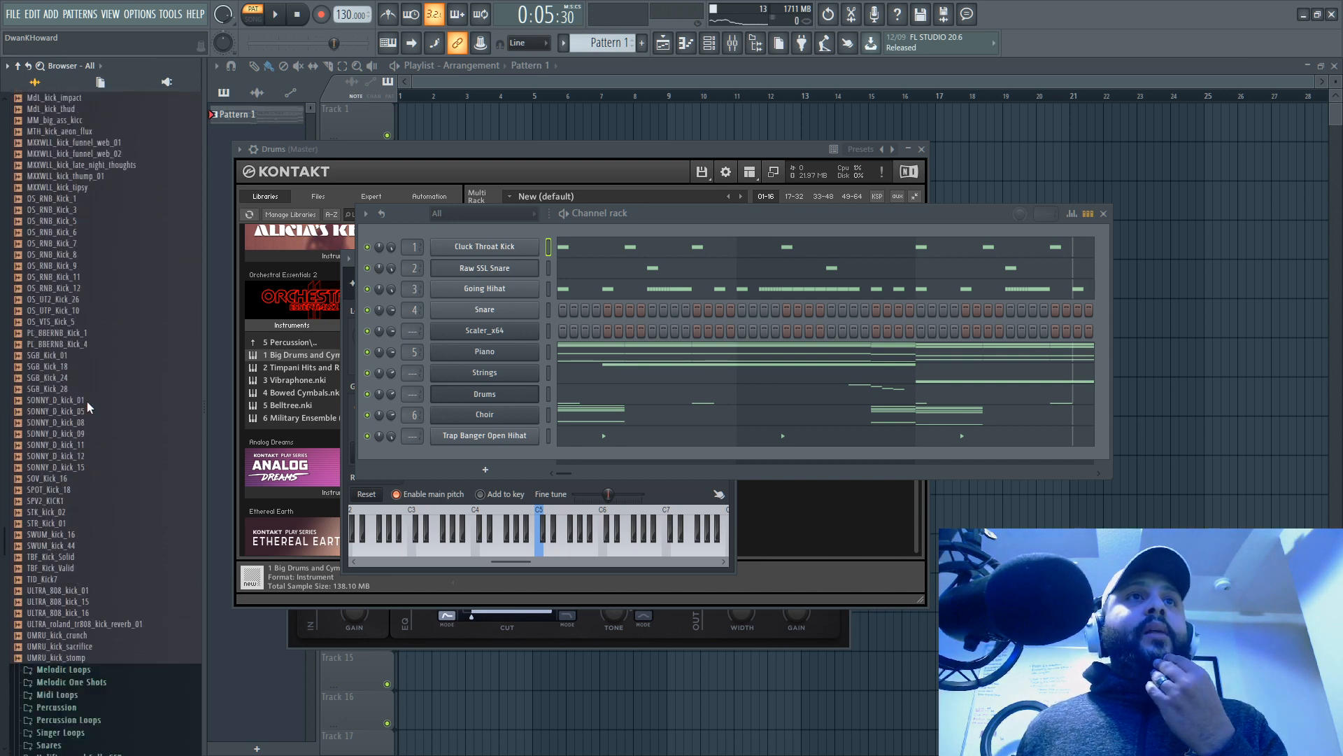
pyautogui.scroll(-5, 85, 399)
pyautogui.scroll(4, 86, 400)
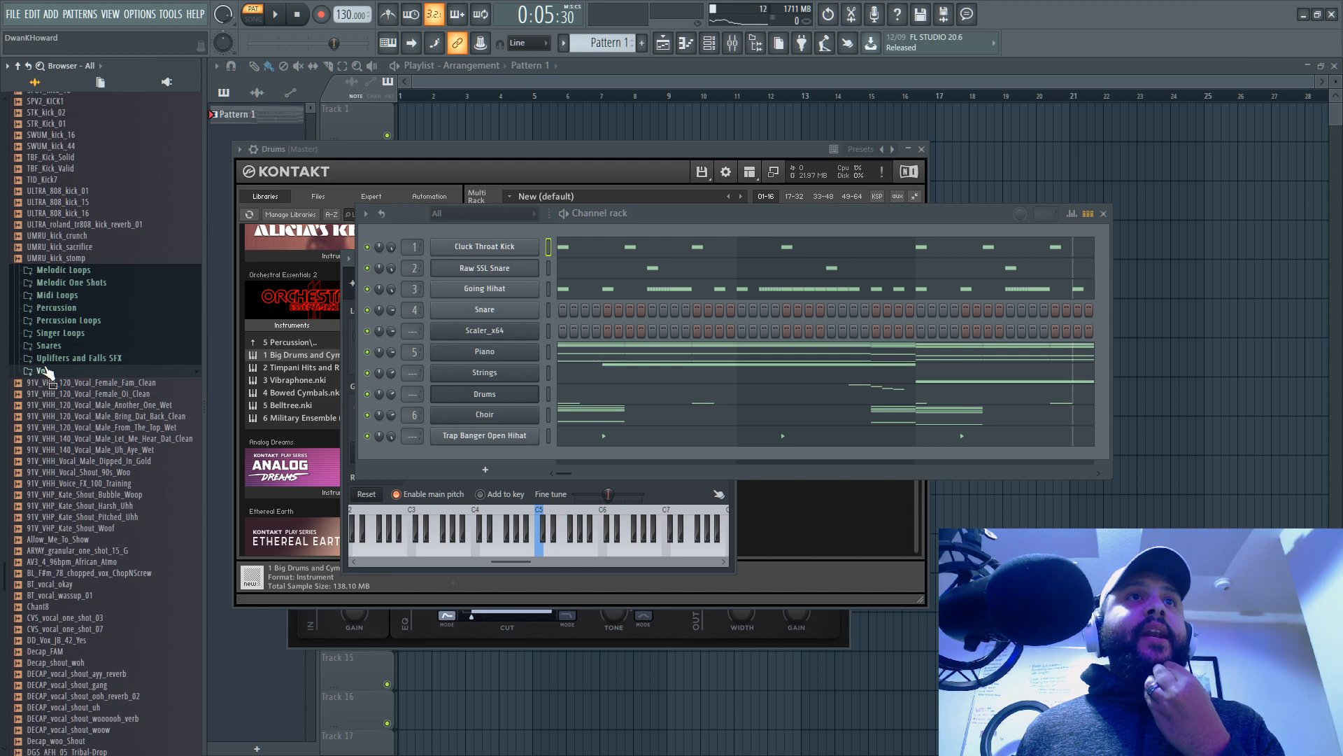
pyautogui.scroll(-12, 44, 375)
pyautogui.scroll(-10, 44, 375)
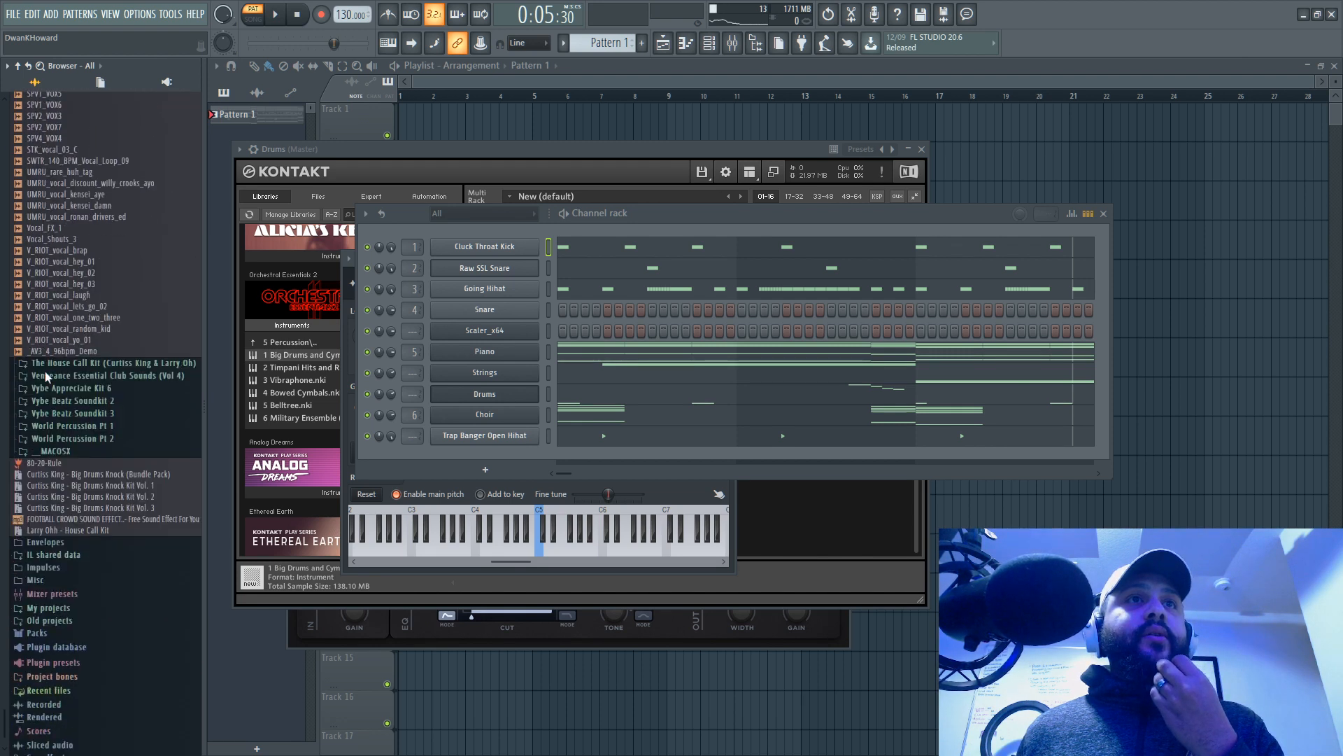
pyautogui.scroll(20, 60, 287)
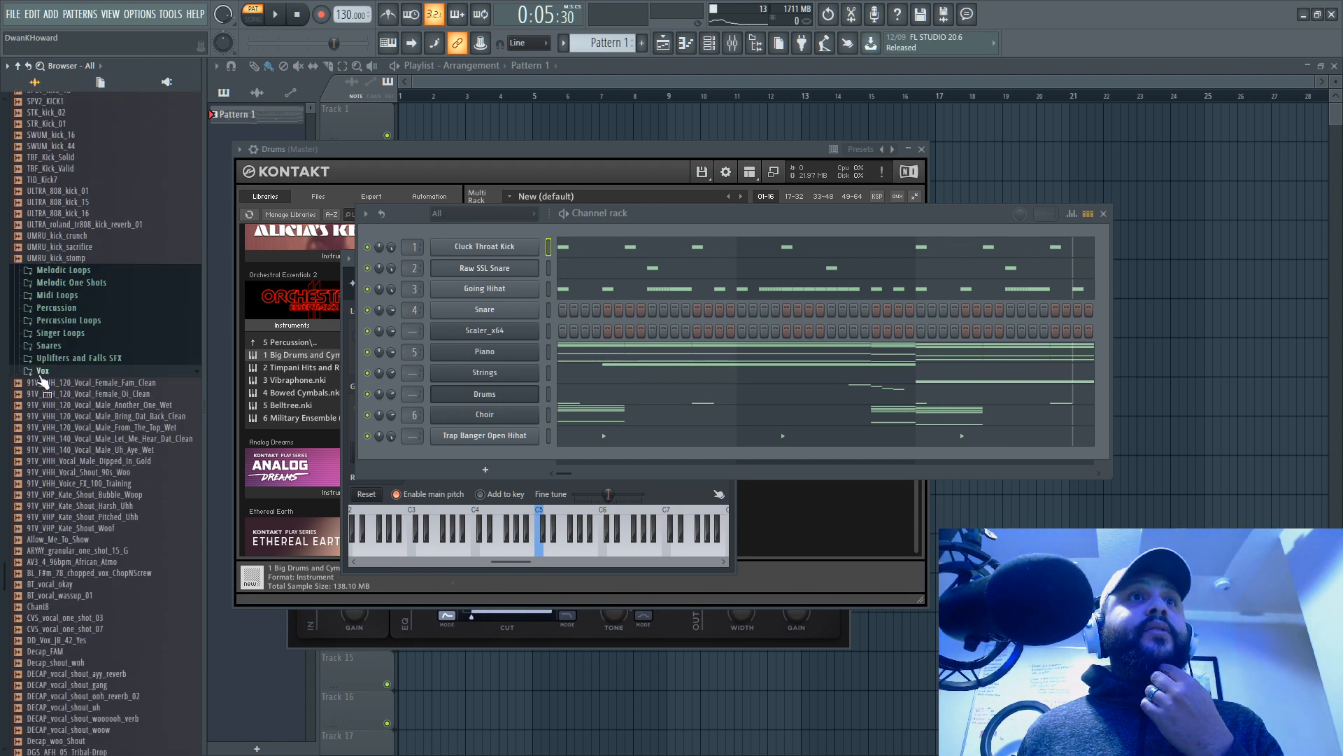
pyautogui.click(42, 373)
pyautogui.scroll(4, 42, 377)
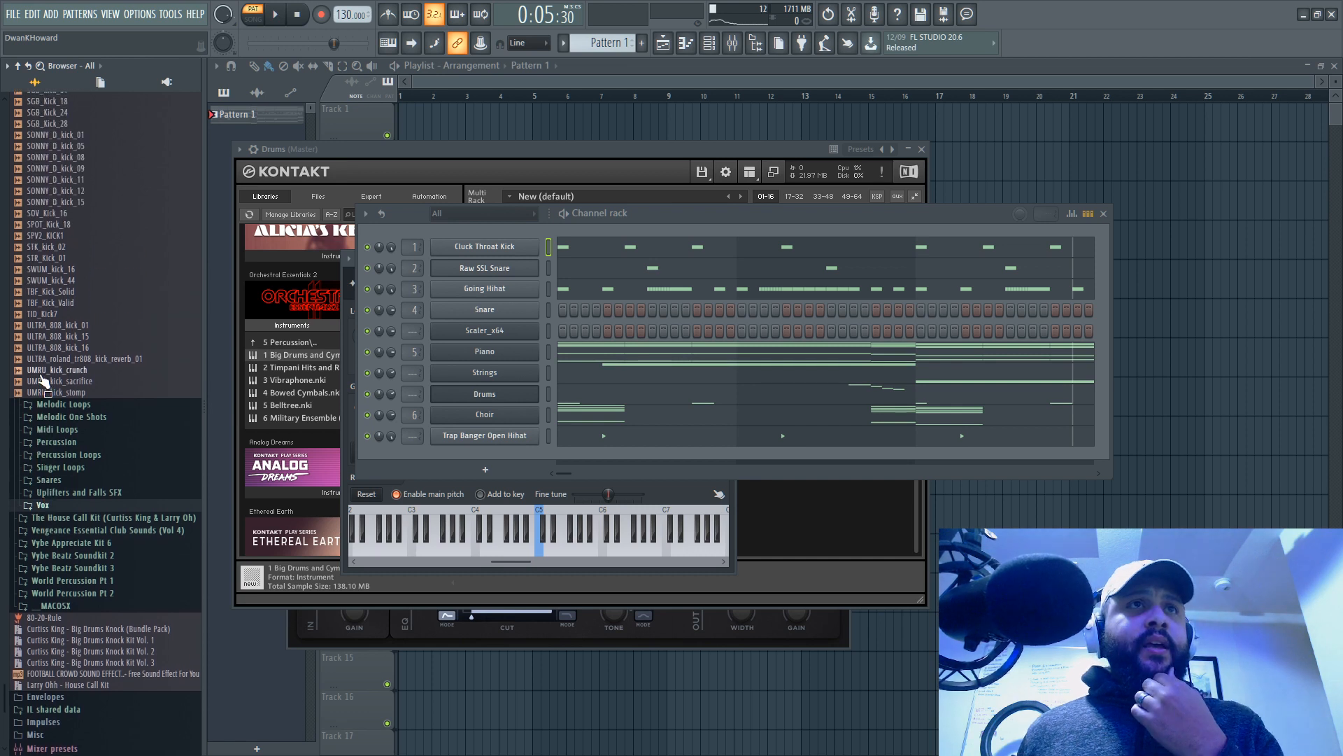
pyautogui.scroll(20, 60, 475)
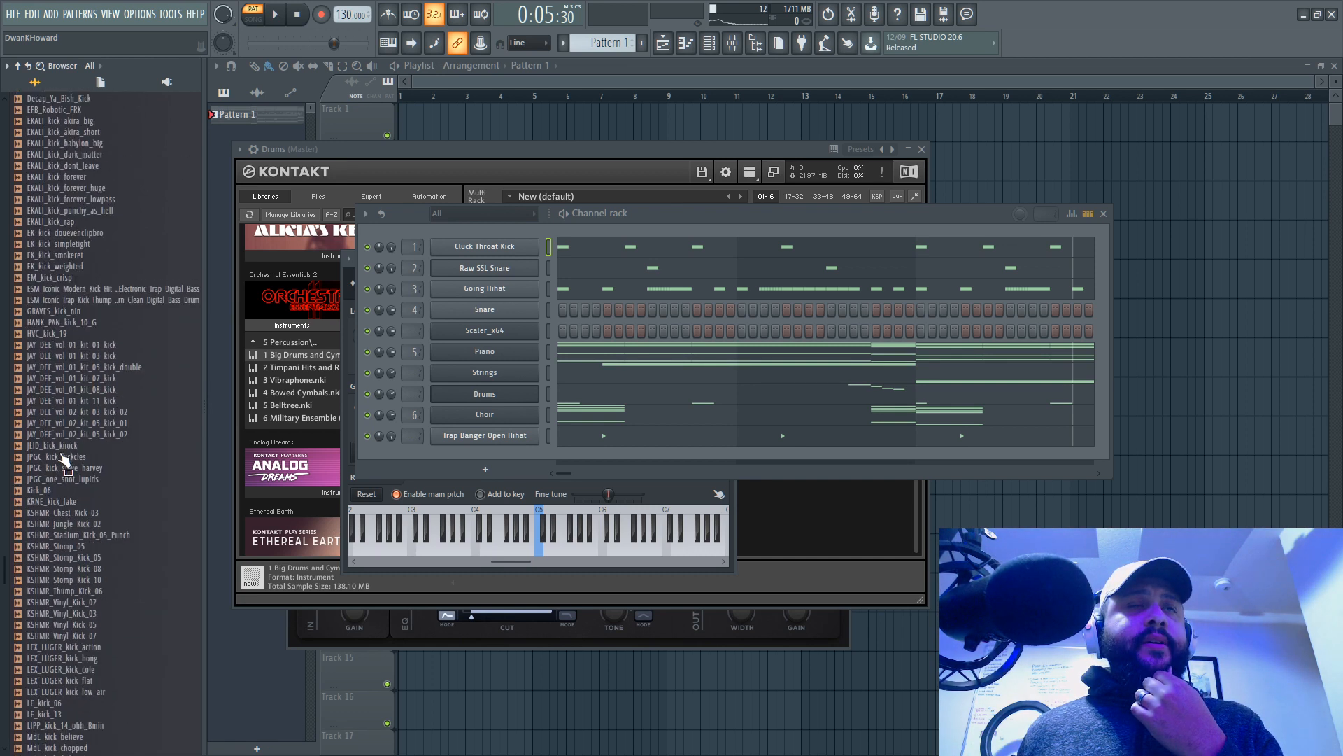
pyautogui.click(42, 403)
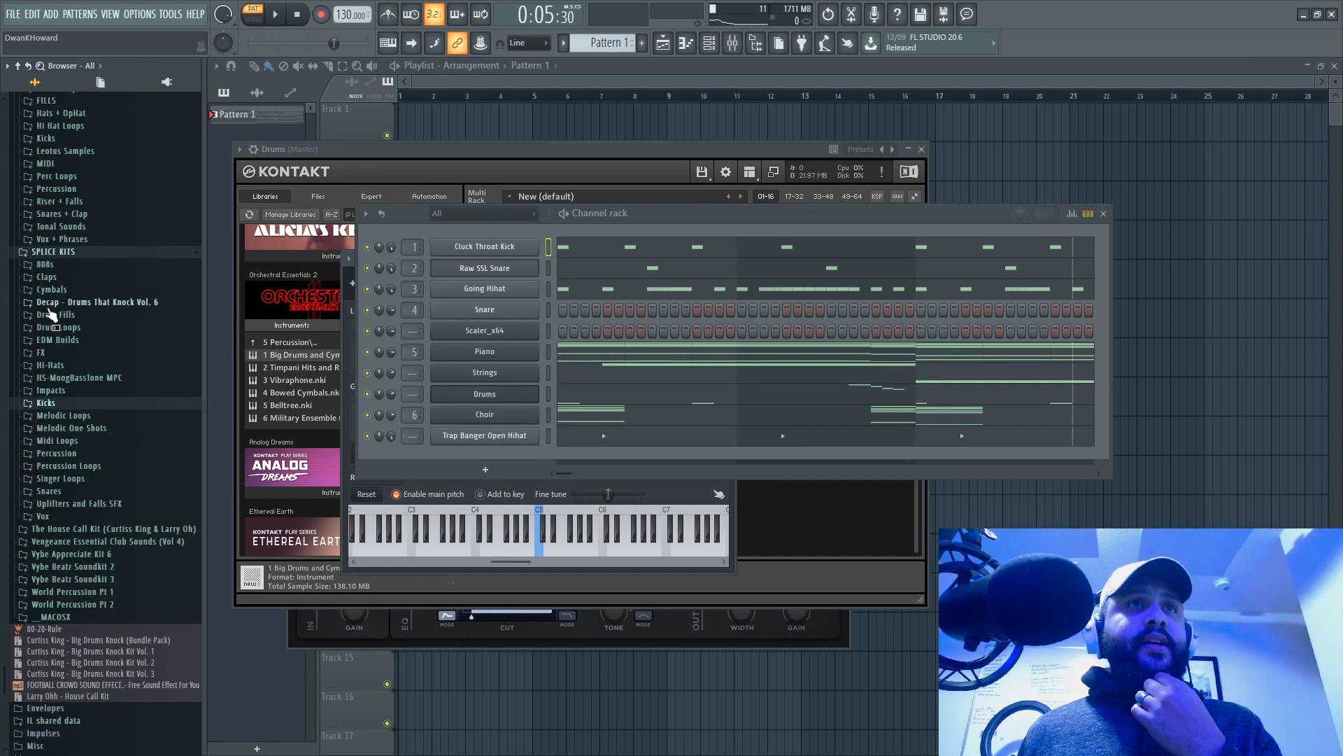
# Step: Open the 808s folder in SPLICE KITS and audition its samples from 005_HTD down to DBM_SDT_808_16_D
pyautogui.click(46, 264)
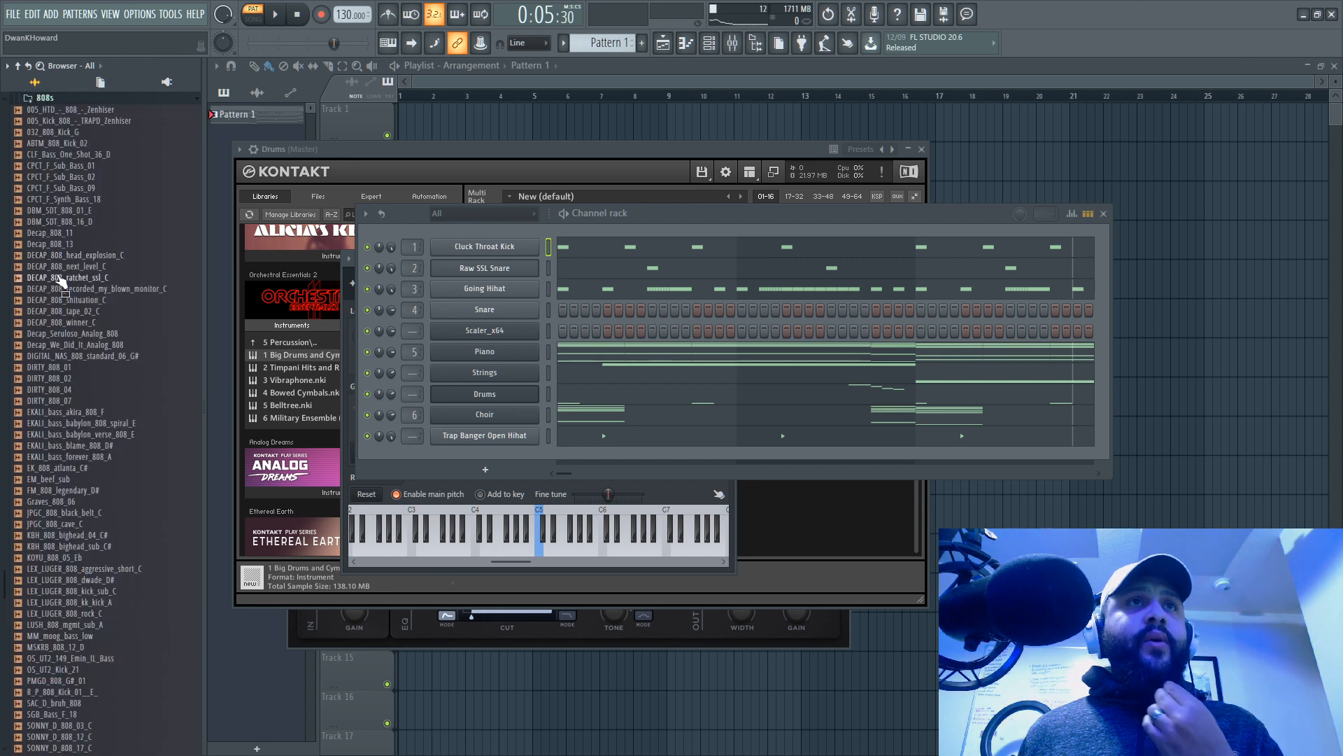
pyautogui.click(93, 122)
pyautogui.click(94, 110)
pyautogui.click(98, 123)
pyautogui.click(102, 133)
pyautogui.click(108, 145)
pyautogui.click(110, 154)
pyautogui.click(114, 166)
pyautogui.click(118, 177)
pyautogui.click(117, 198)
pyautogui.click(119, 210)
pyautogui.click(121, 221)
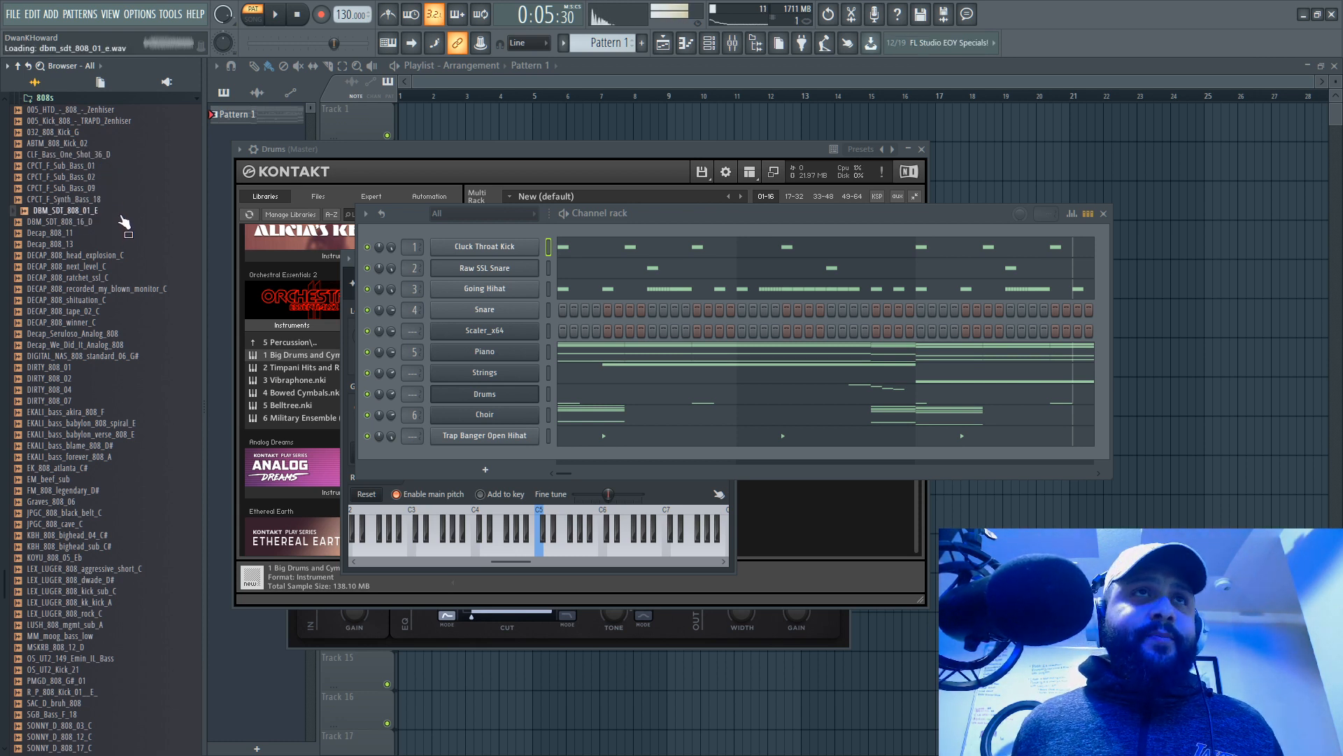
# Step: Audition the 808 samples from Decap_11 down to DIGITAL_NAS_808_standard_06_G#
pyautogui.click(124, 234)
pyautogui.click(126, 245)
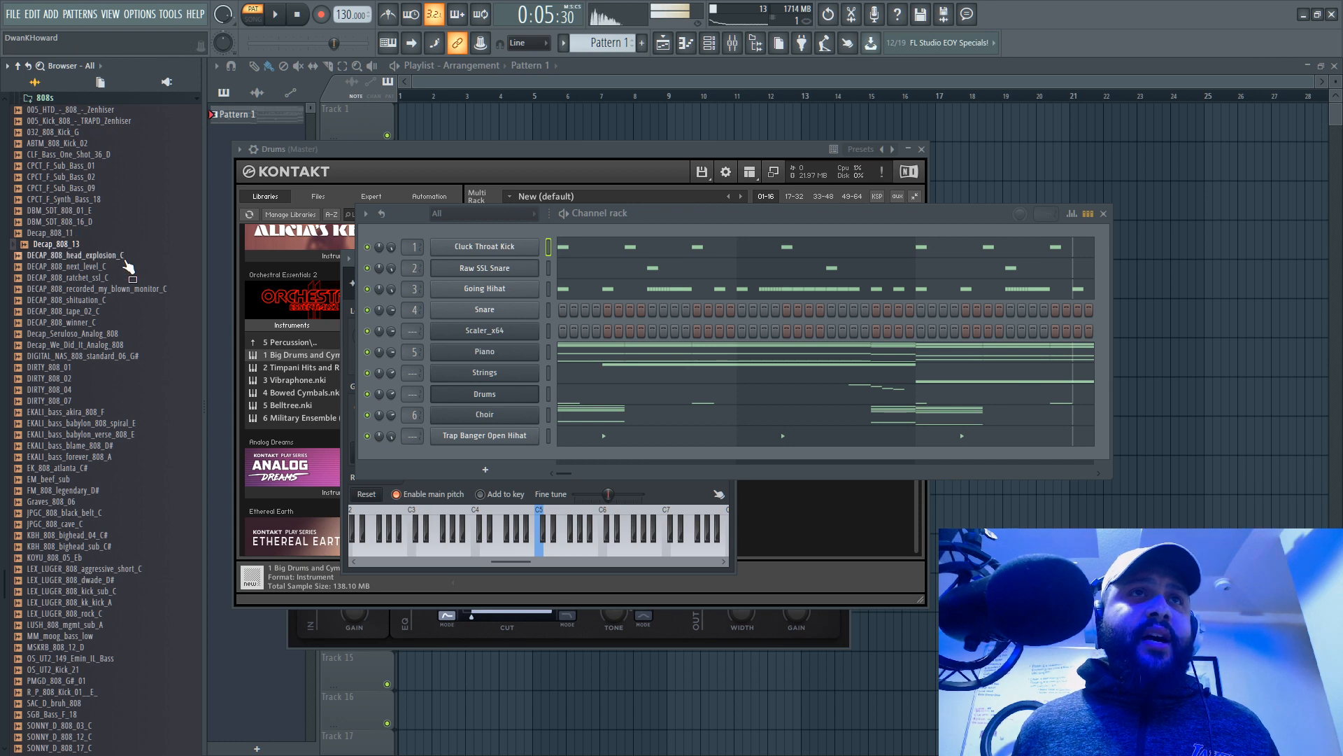
pyautogui.click(124, 257)
pyautogui.click(126, 270)
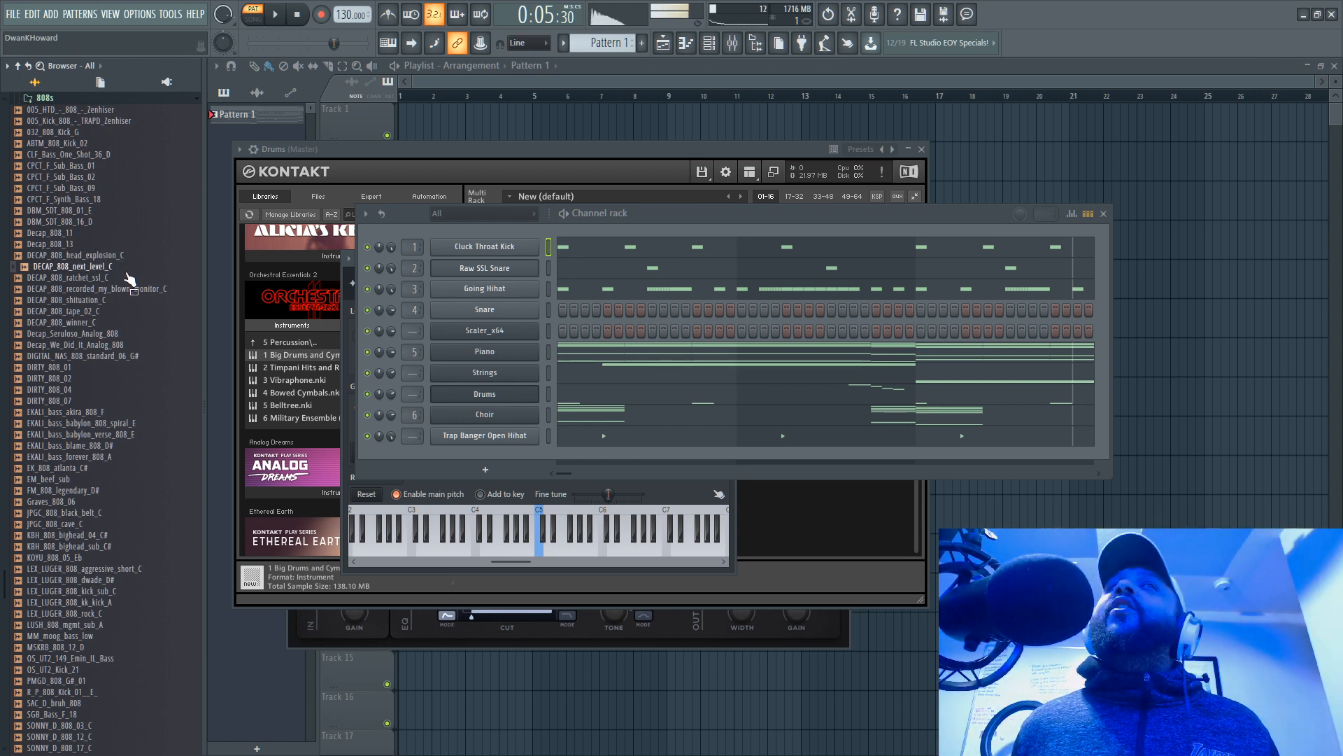
pyautogui.click(127, 277)
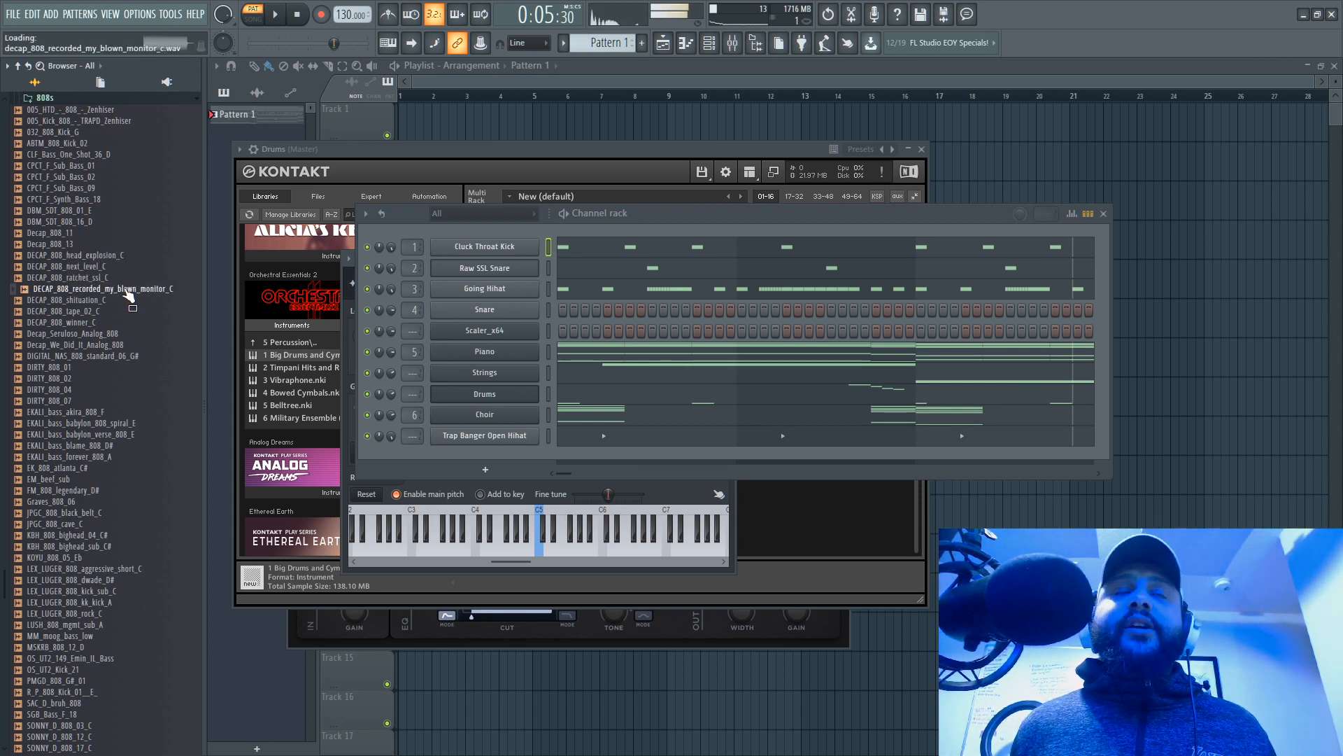
pyautogui.click(134, 335)
pyautogui.click(140, 356)
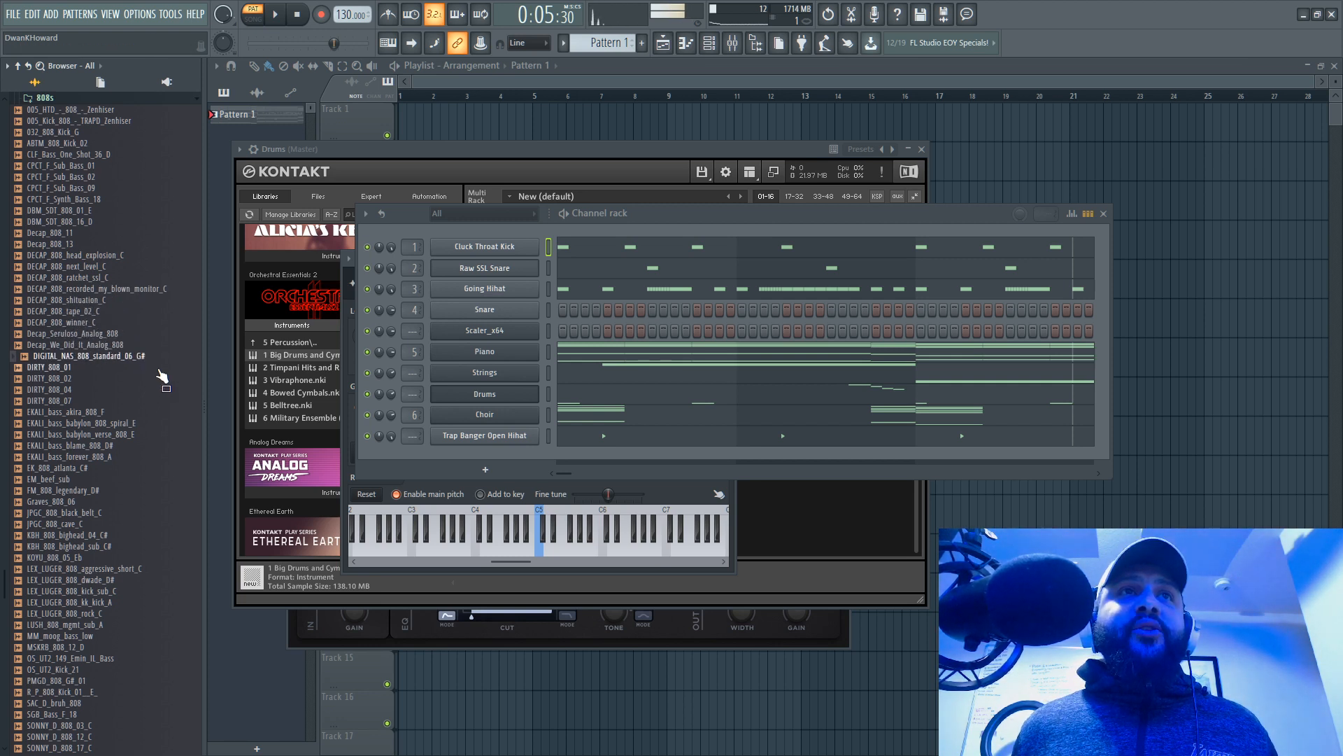
# Step: Audition the Decap samples in reverse order from Decap_We_Did_It_Analog_808 back to DECAP_808_shituation_C
pyautogui.click(129, 345)
pyautogui.click(132, 334)
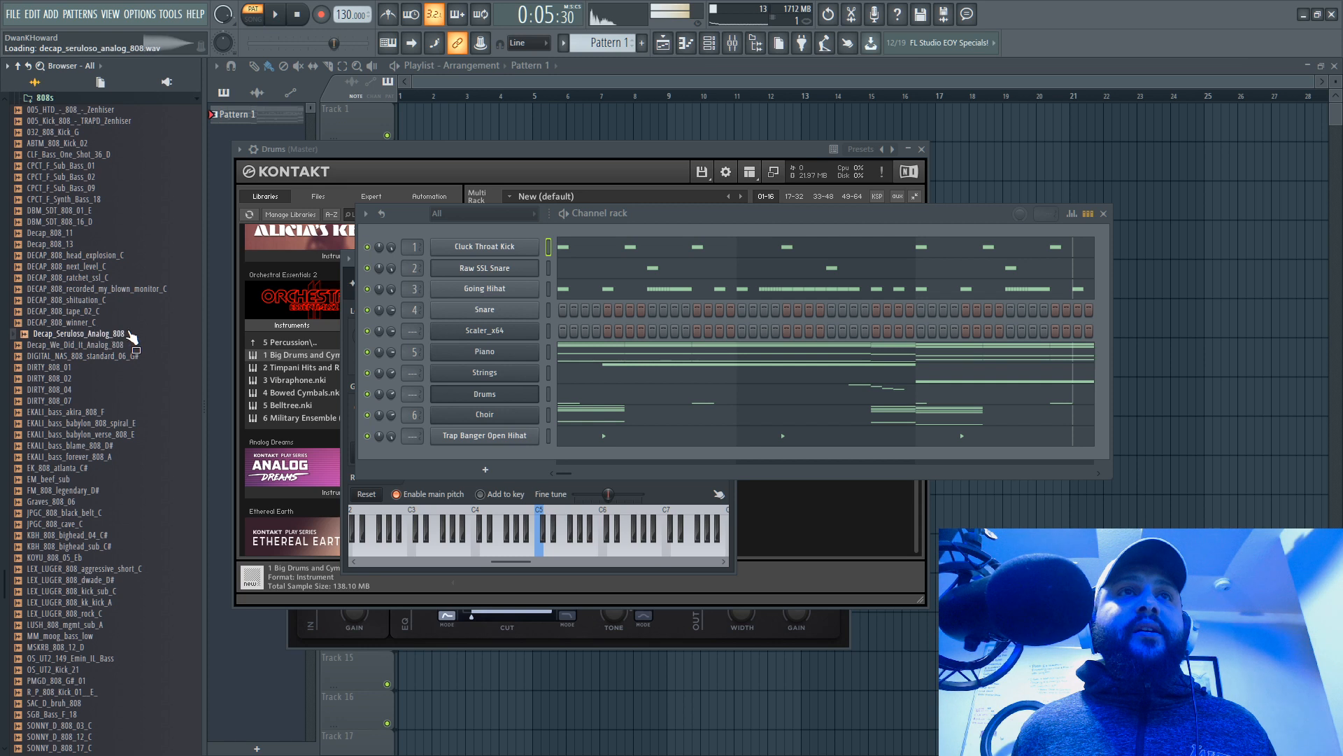
pyautogui.click(131, 323)
pyautogui.click(135, 313)
pyautogui.click(132, 301)
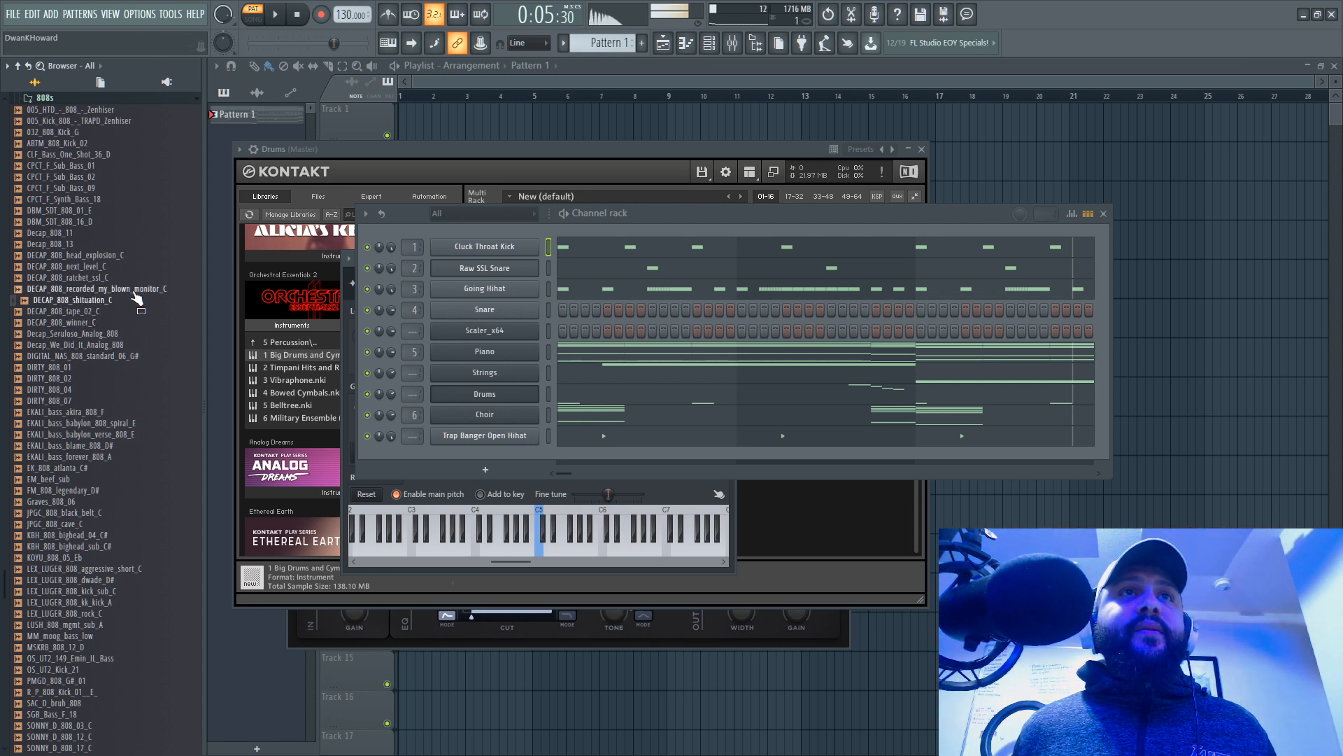
# Step: Add DECAP_808_shituation_C as a new channel and enable its volume envelope with no attack, full sustain and no release
pyautogui.moveTo(131, 304); pyautogui.dragTo(515, 230)
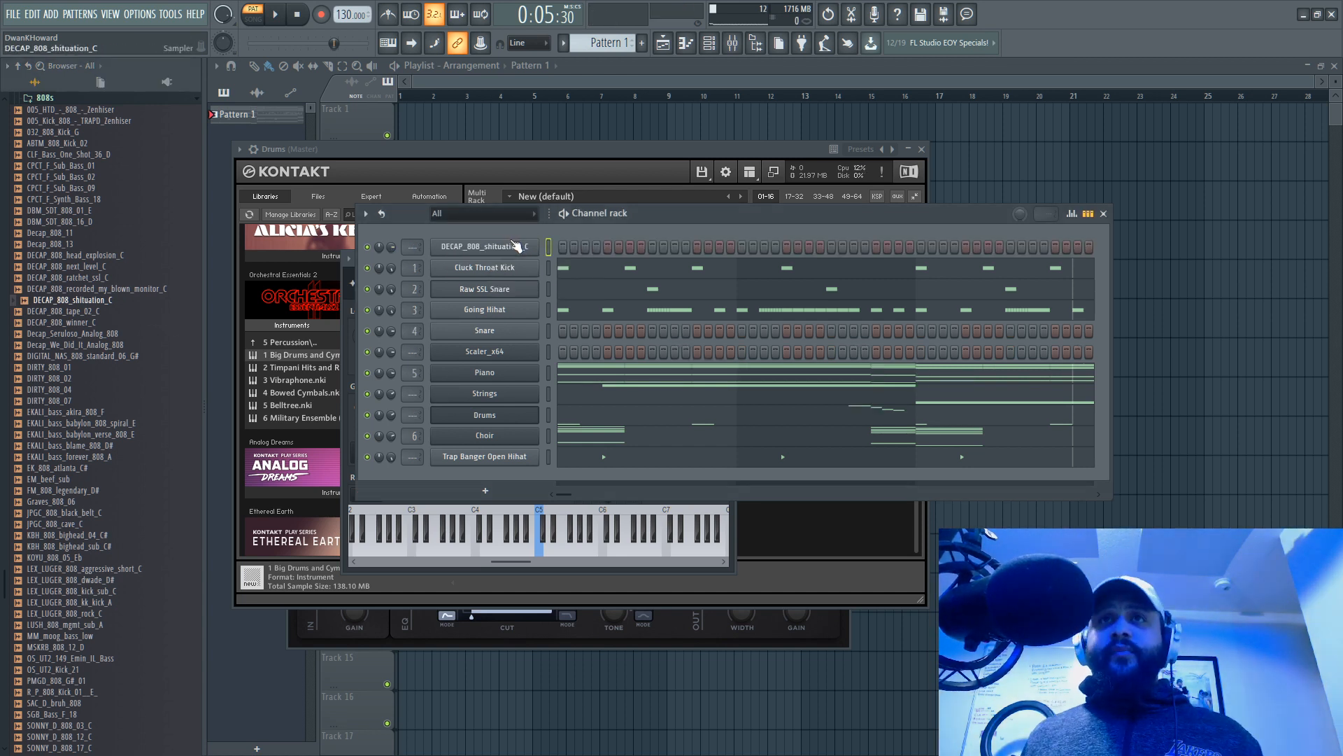
pyautogui.click(503, 249)
pyautogui.click(341, 239)
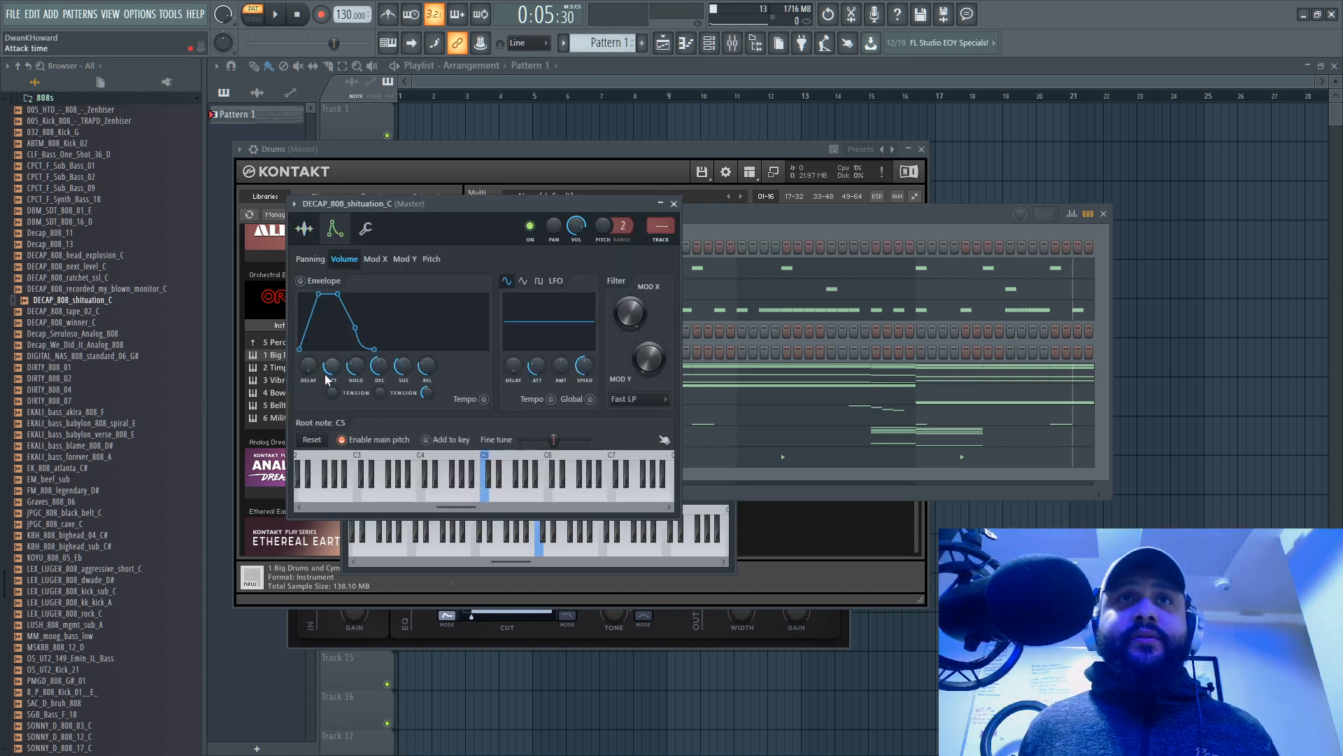
pyautogui.click(303, 231)
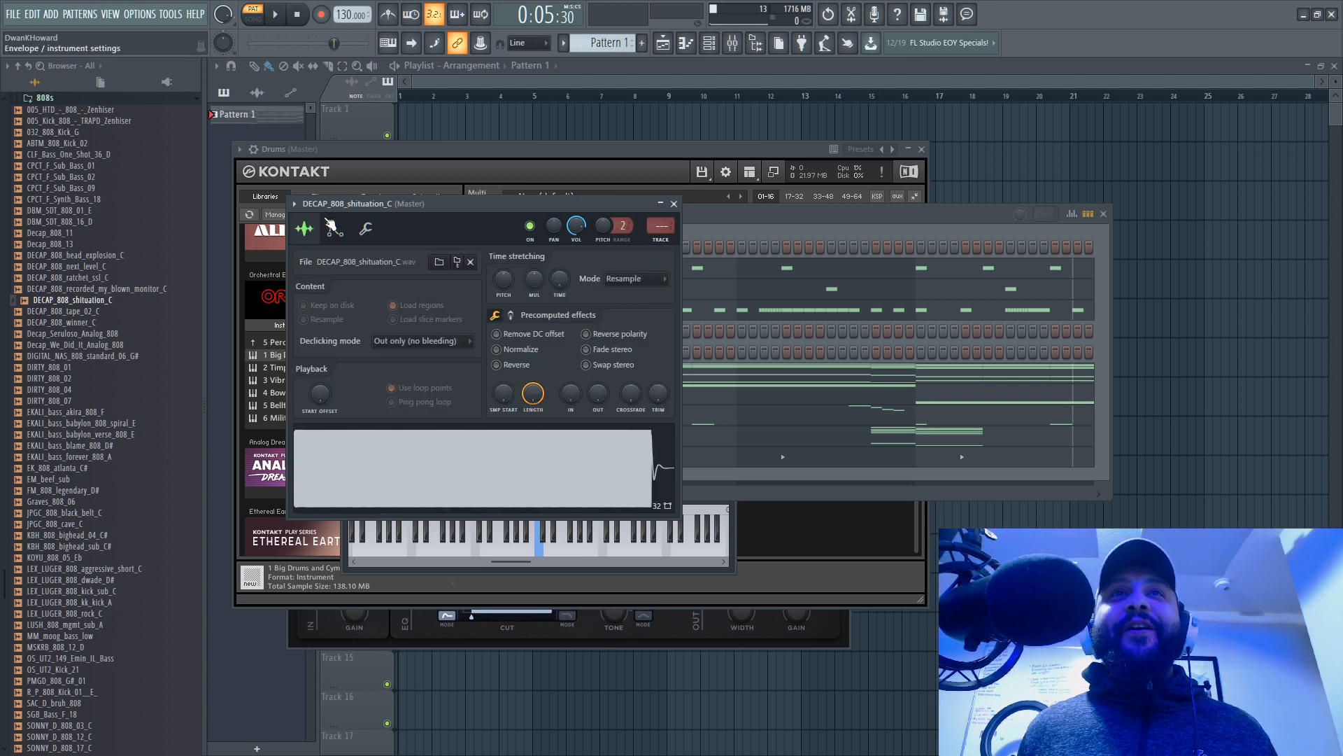
pyautogui.click(333, 227)
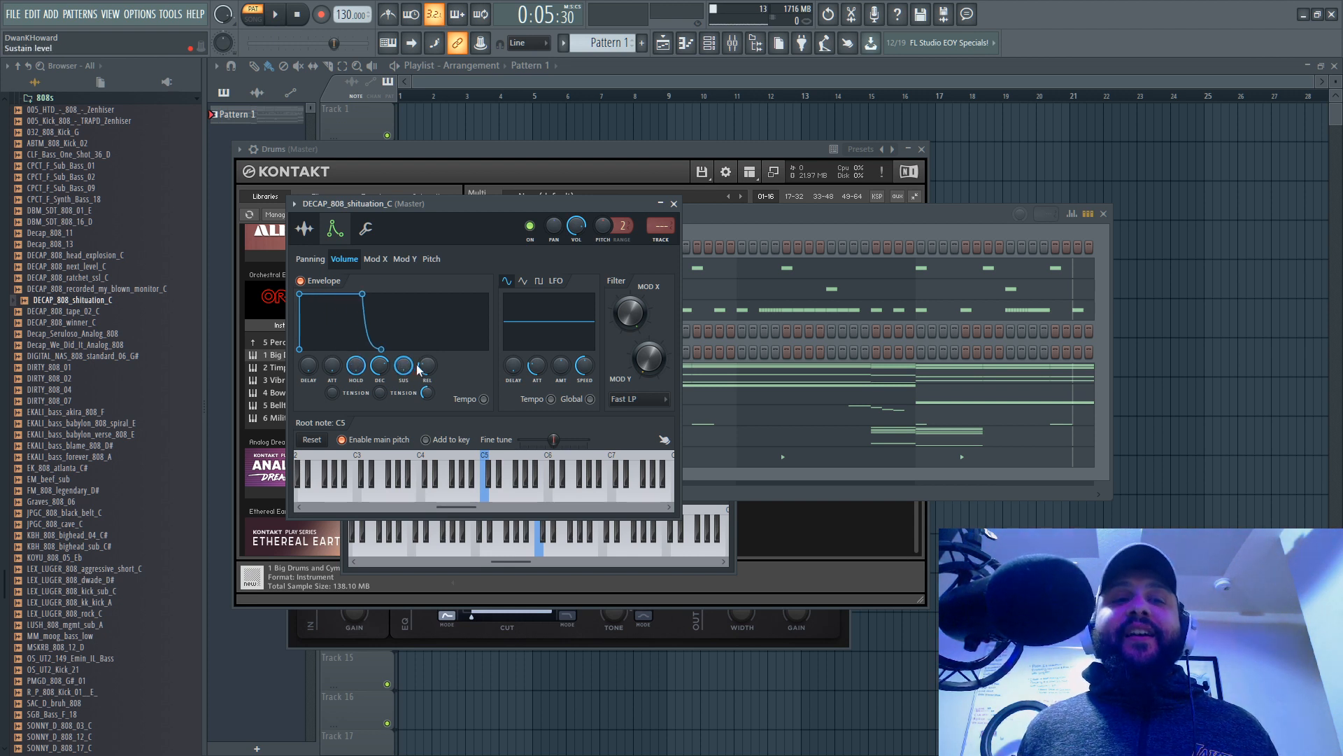
pyautogui.press('space')
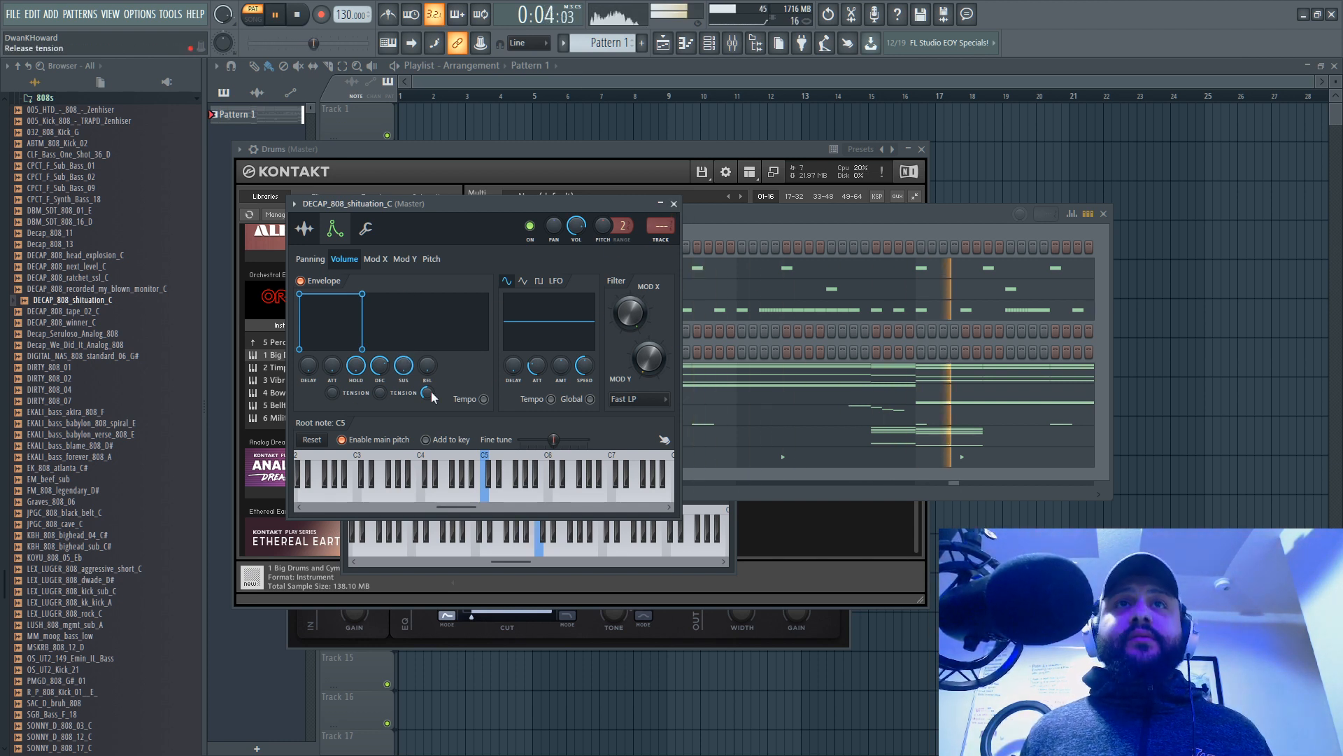
pyautogui.click(673, 203)
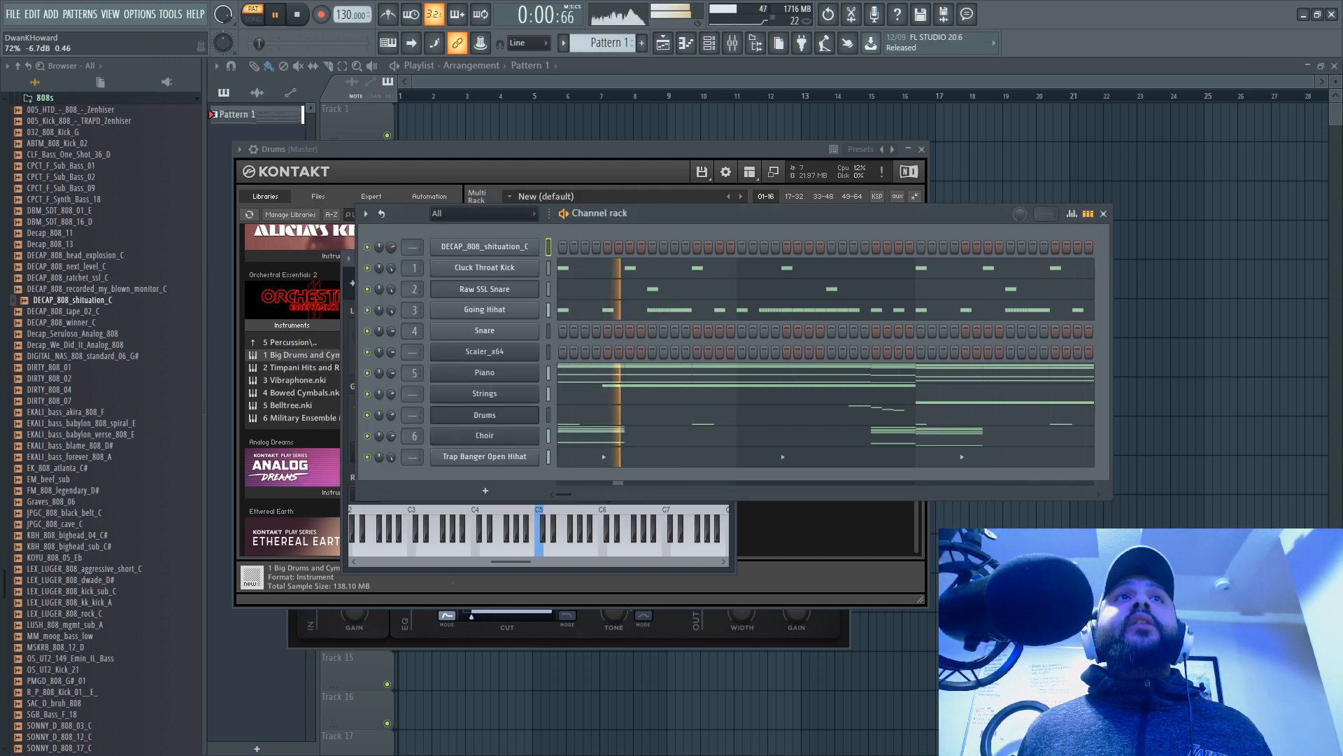
# Step: Open the 808 channel's piano roll and draw a one-bar C5 note at the start of bar 1
pyautogui.rightClick(536, 243)
pyautogui.click(574, 250)
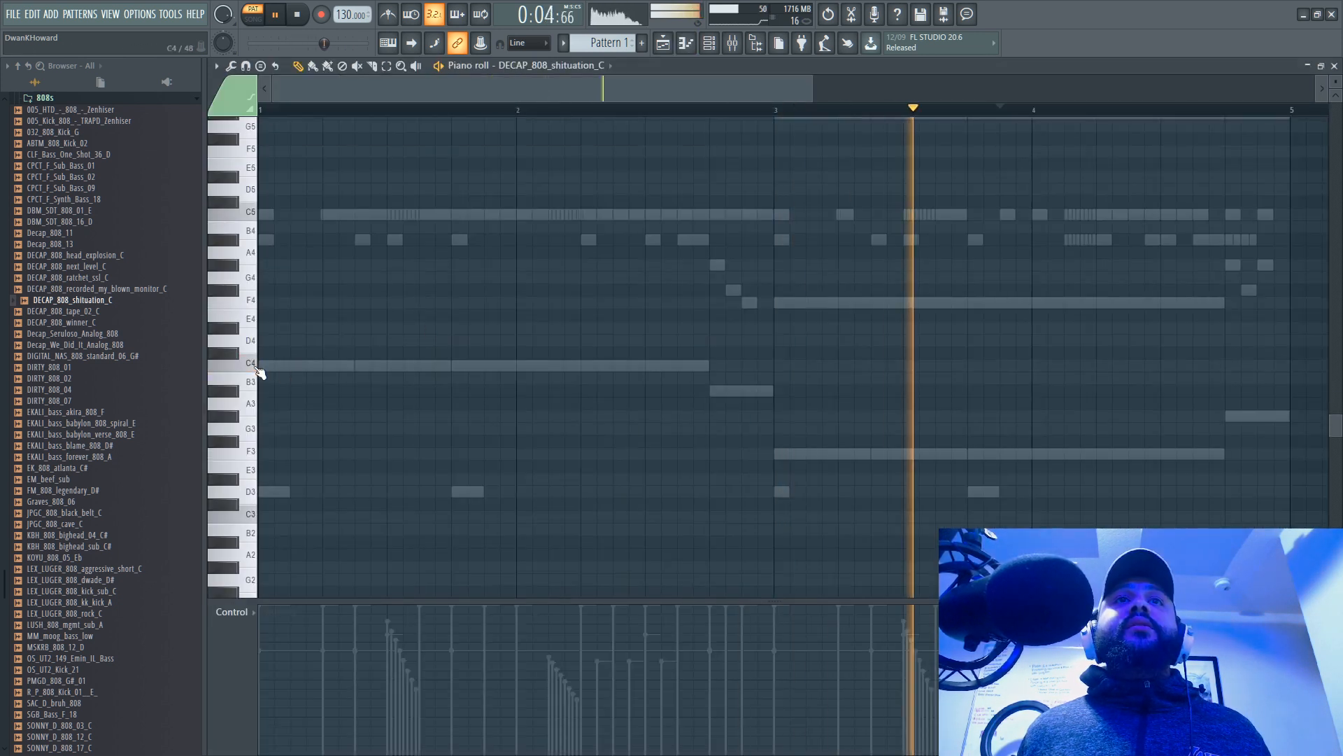
pyautogui.scroll(8, 261, 372)
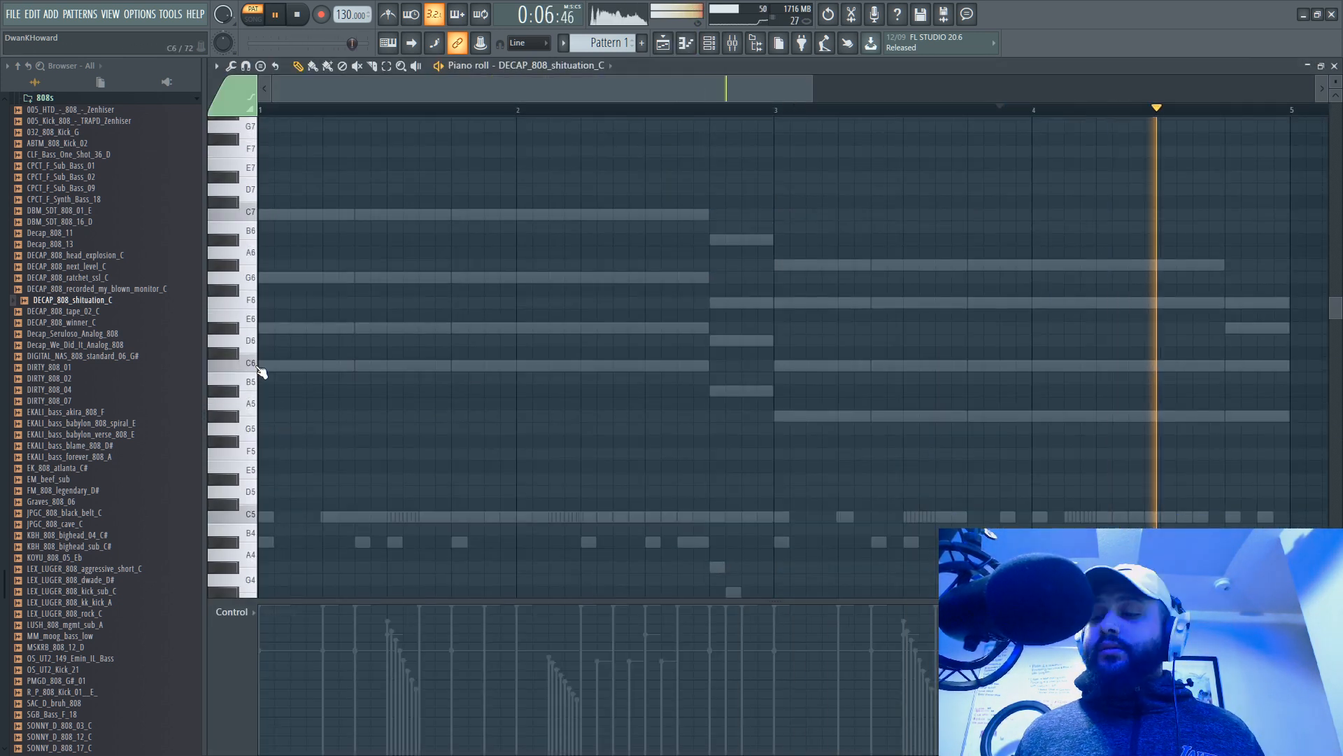
pyautogui.scroll(-1, 261, 371)
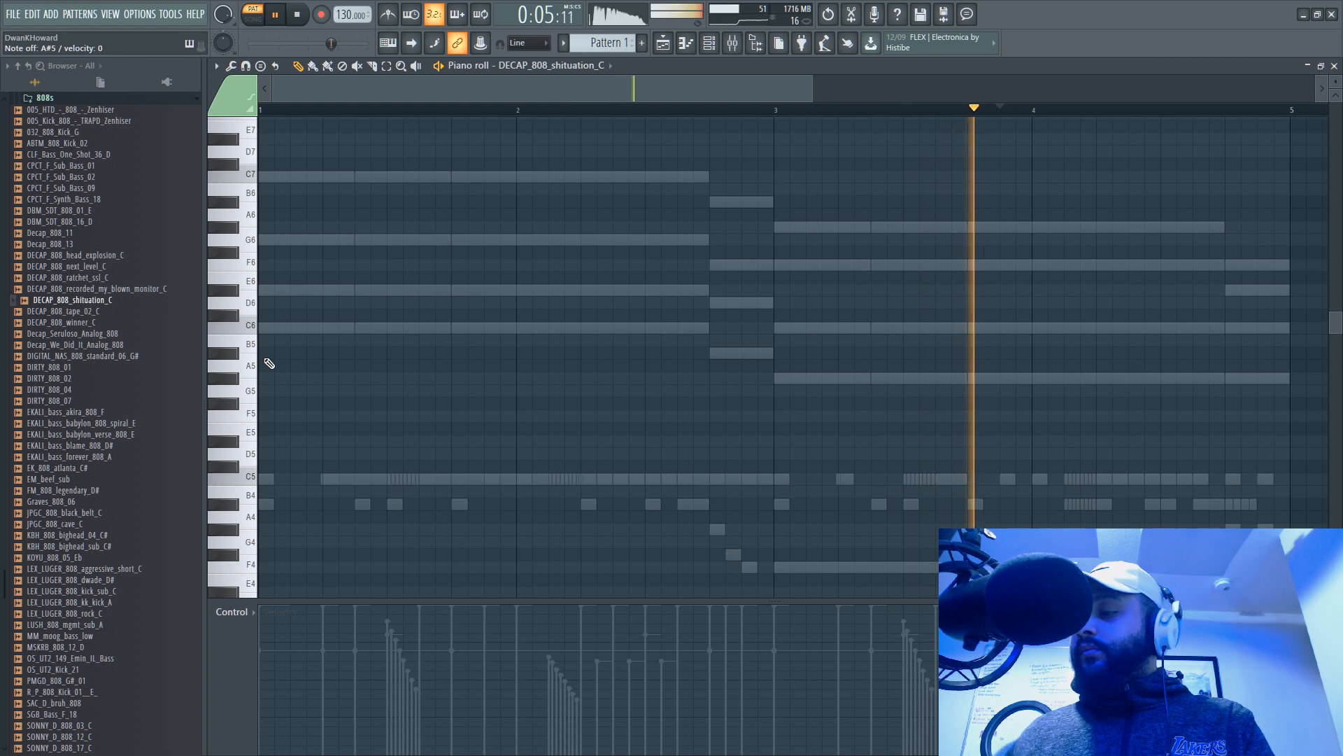
pyautogui.press('space')
pyautogui.moveTo(271, 478); pyautogui.dragTo(517, 482)
pyautogui.press('space')
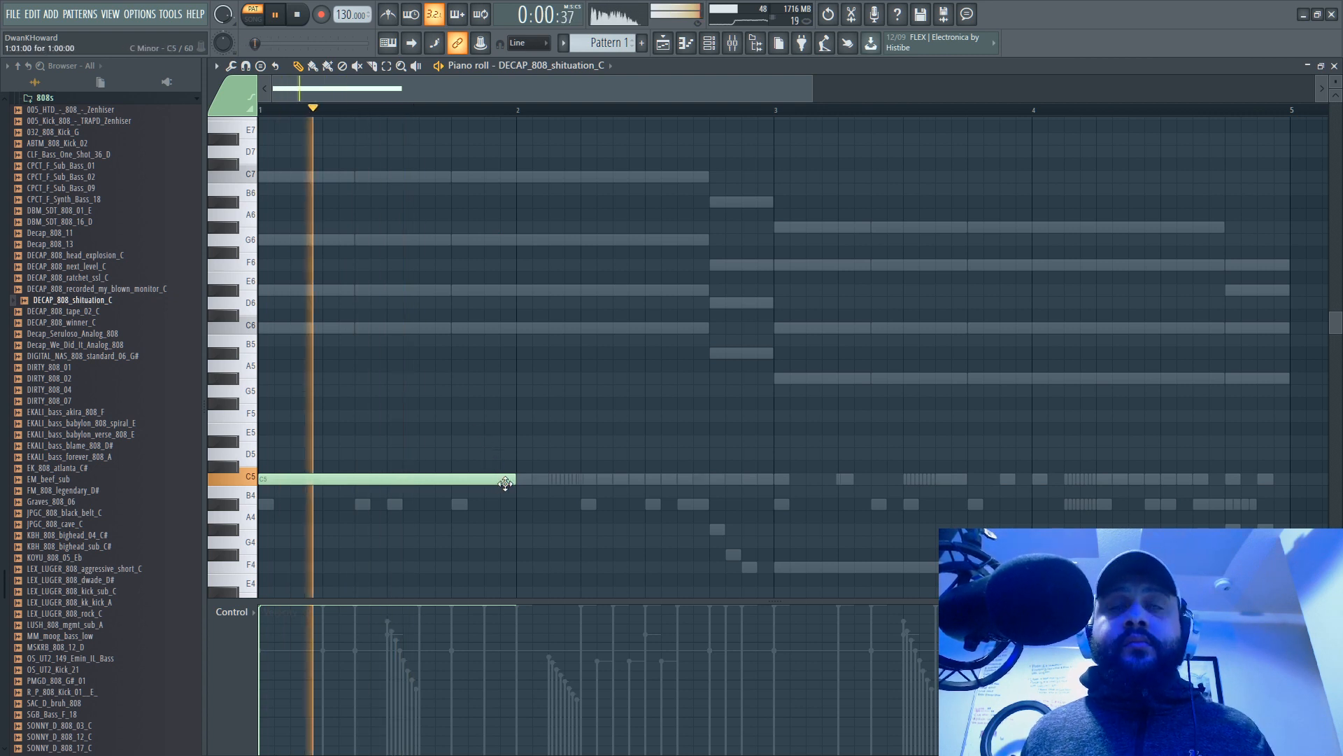
pyautogui.press('space')
pyautogui.press('space')
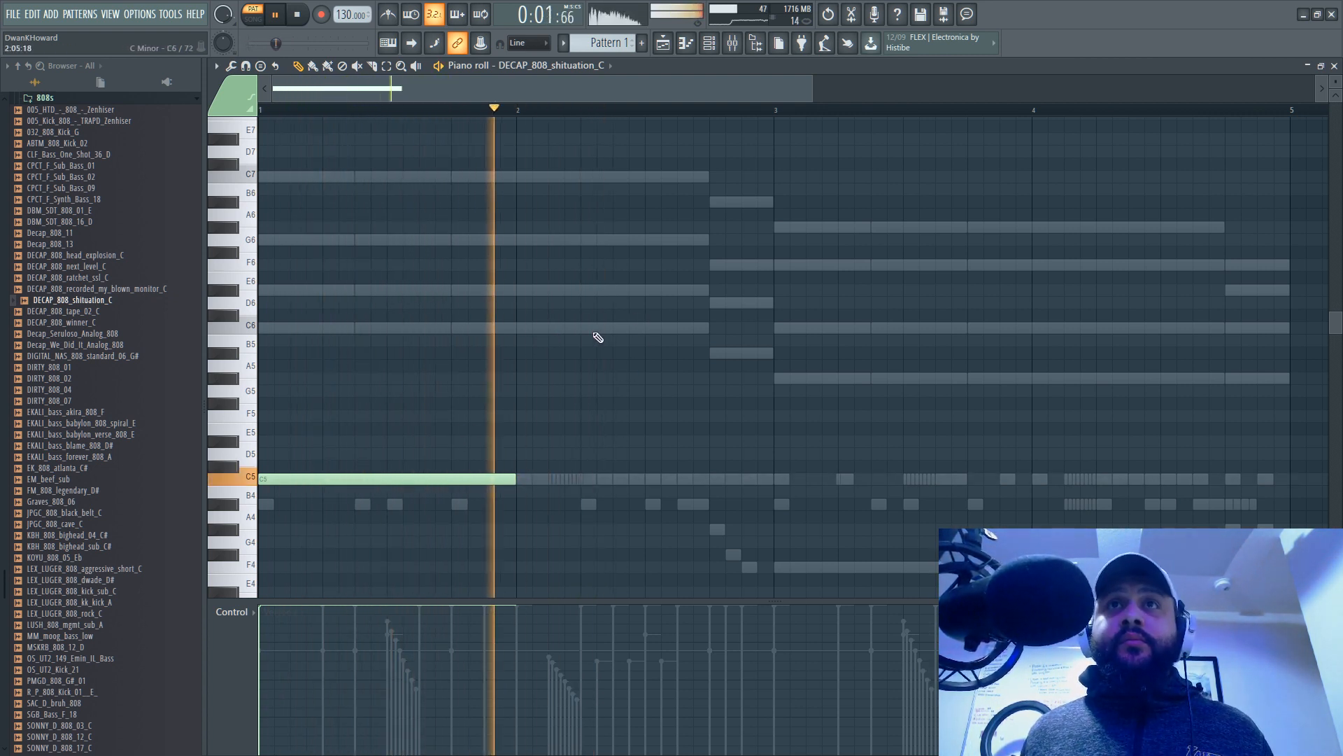
# Step: Add an eight-step C6 note to the 808 pattern, starting on step 5 of bar 2
pyautogui.click(599, 327)
pyautogui.press('space')
pyautogui.press('space')
pyautogui.moveTo(828, 326); pyautogui.dragTo(712, 333)
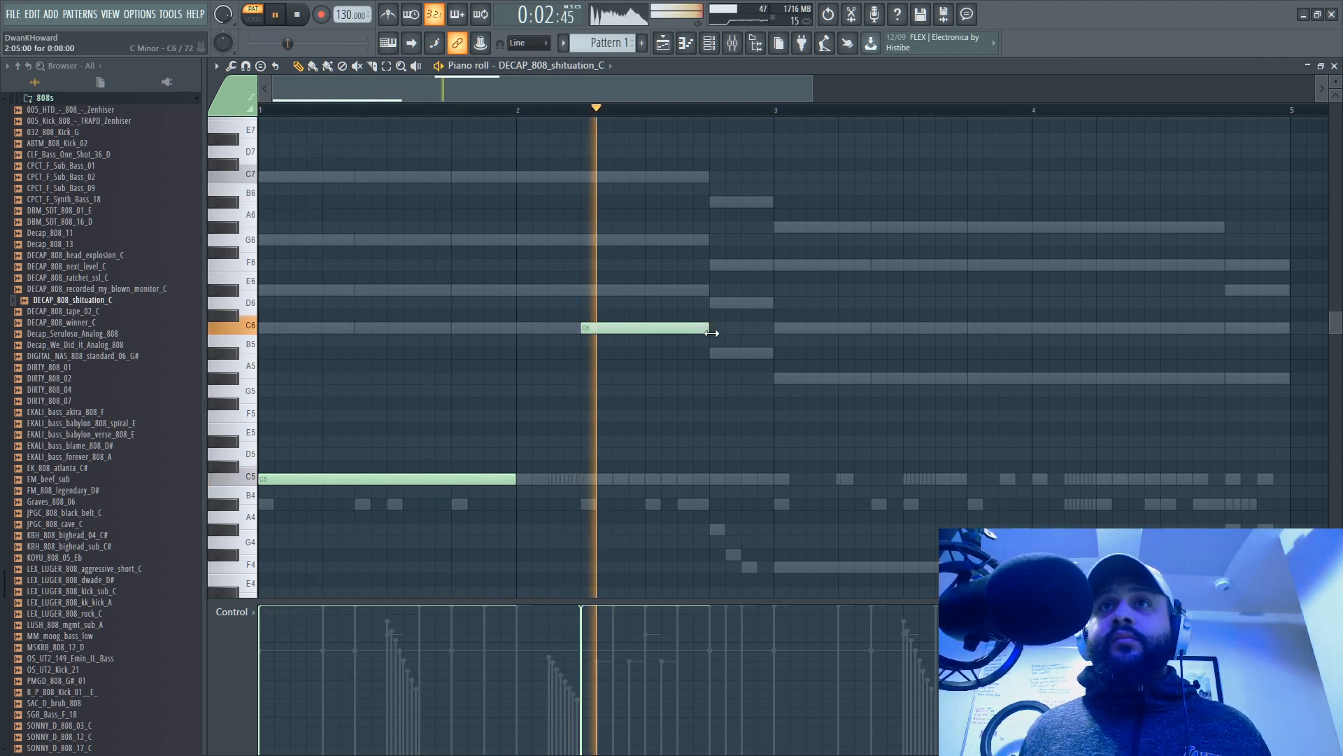
# Step: Shorten the C6 note in bar 2 to six steps and follow it with a two-step A#5 note
pyautogui.click(715, 353)
pyautogui.press('space')
pyautogui.press('space')
pyautogui.moveTo(700, 327)
pyautogui.mouseDown()
pyautogui.moveTo(676, 327)
pyautogui.moveTo(709, 352)
pyautogui.moveTo(692, 352)
pyautogui.mouseUp()
pyautogui.press('space')
pyautogui.press('space')
pyautogui.moveTo(803, 353); pyautogui.dragTo(709, 353)
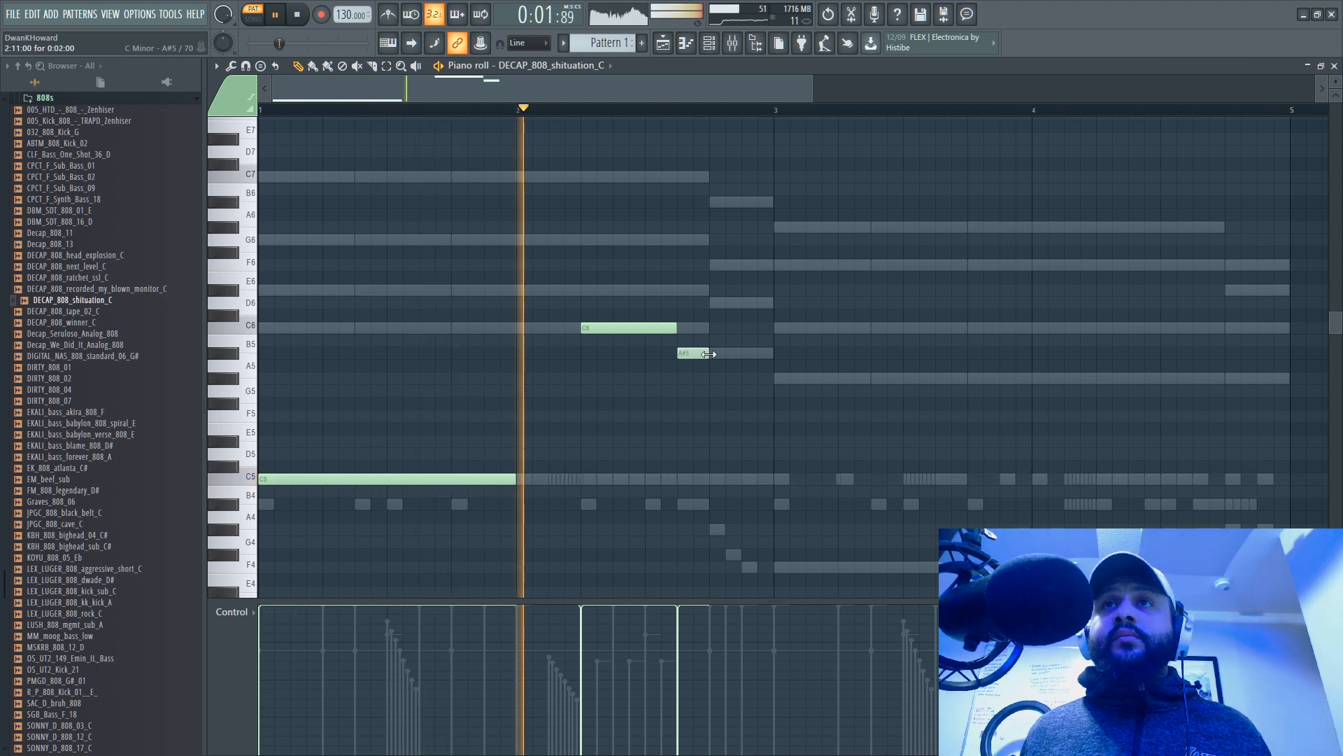
pyautogui.press('space')
pyautogui.press('space')
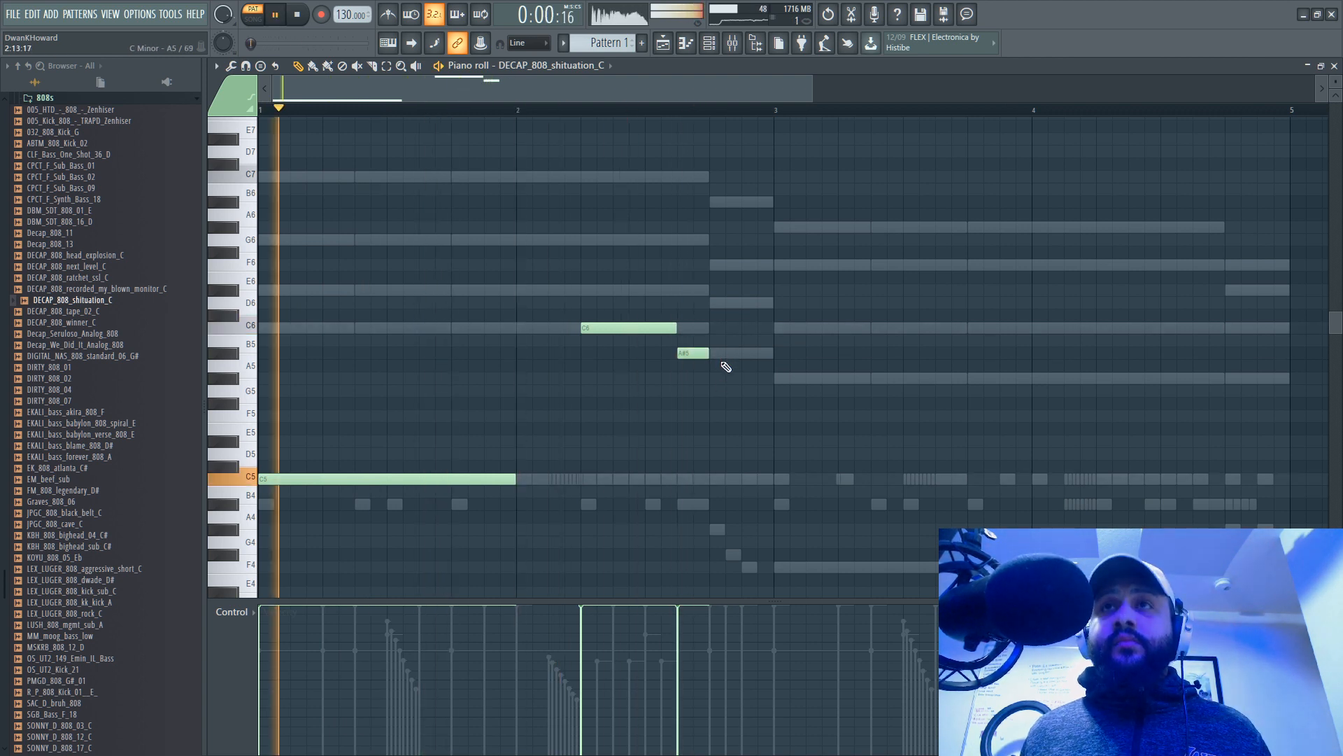
# Step: Try a four-step C6 note on step 13 of bar 2 and remove it
pyautogui.click(714, 327)
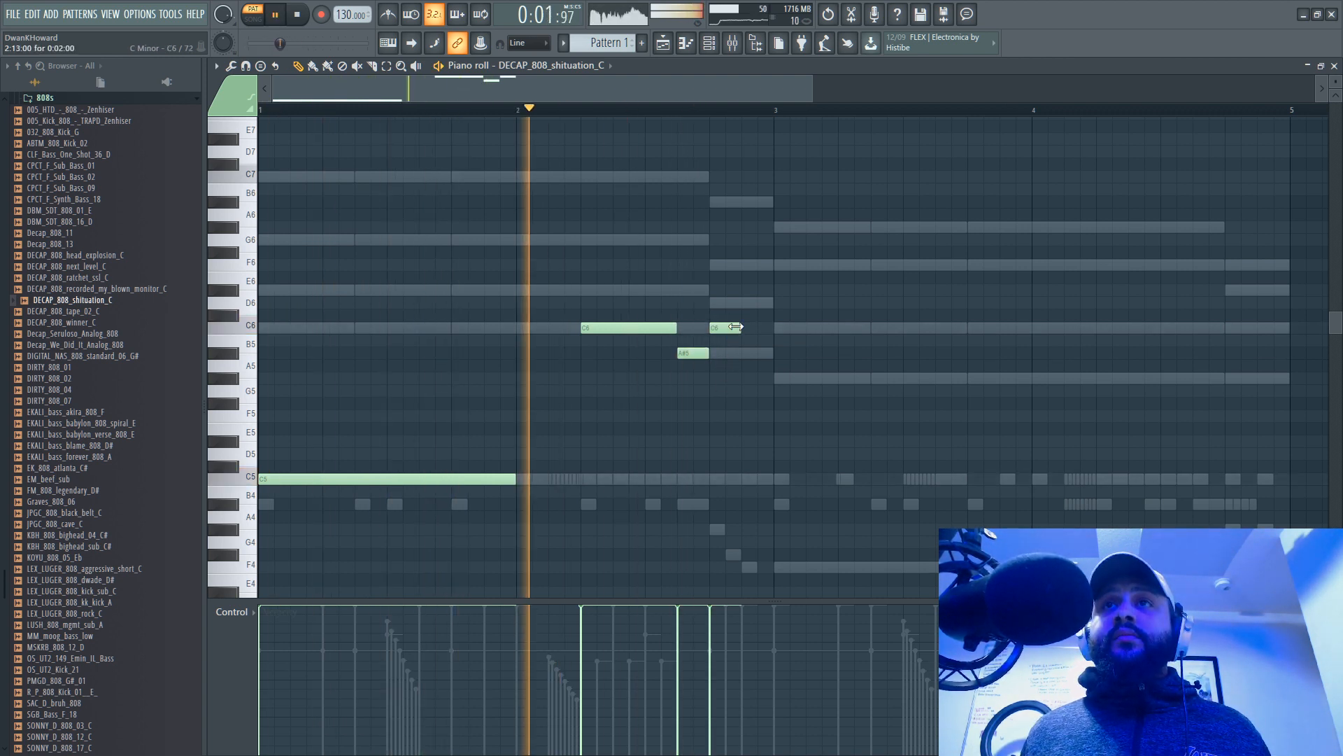
pyautogui.moveTo(735, 327); pyautogui.dragTo(748, 326)
pyautogui.press('space')
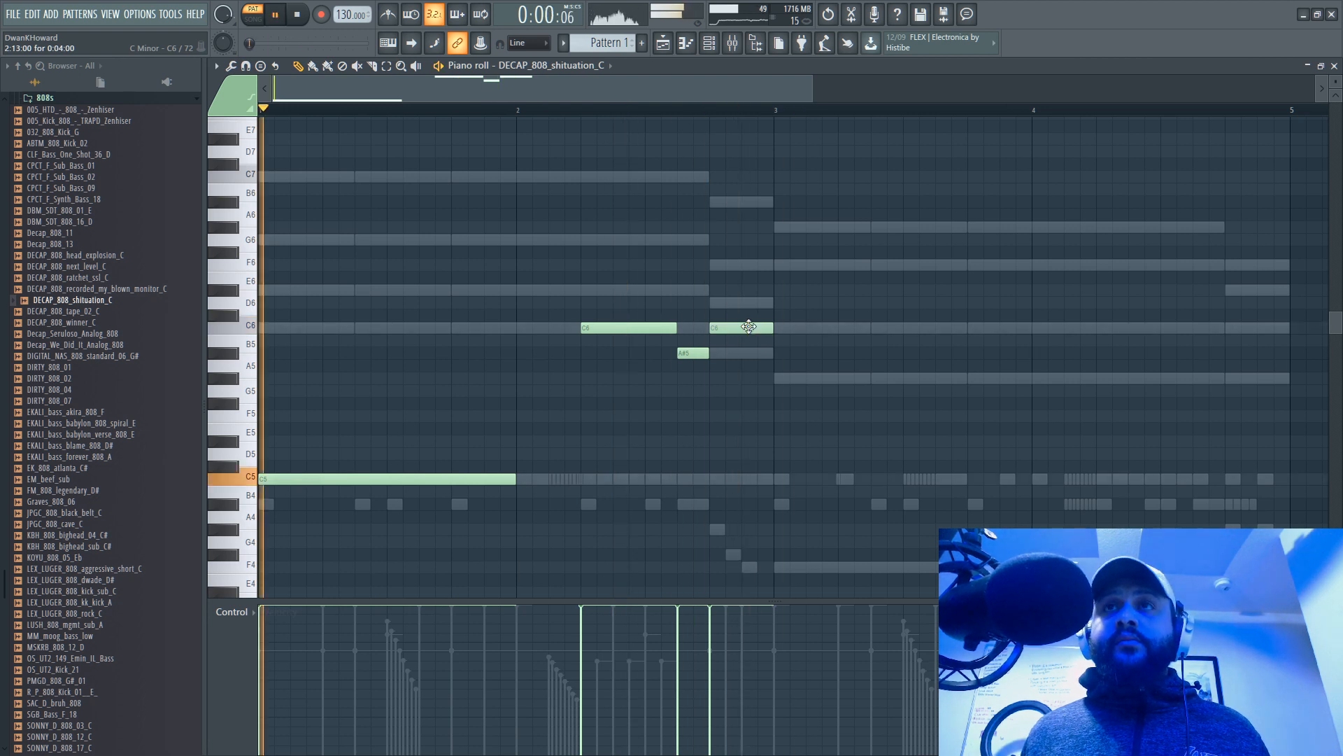
pyautogui.rightClick(749, 327)
pyautogui.press('space')
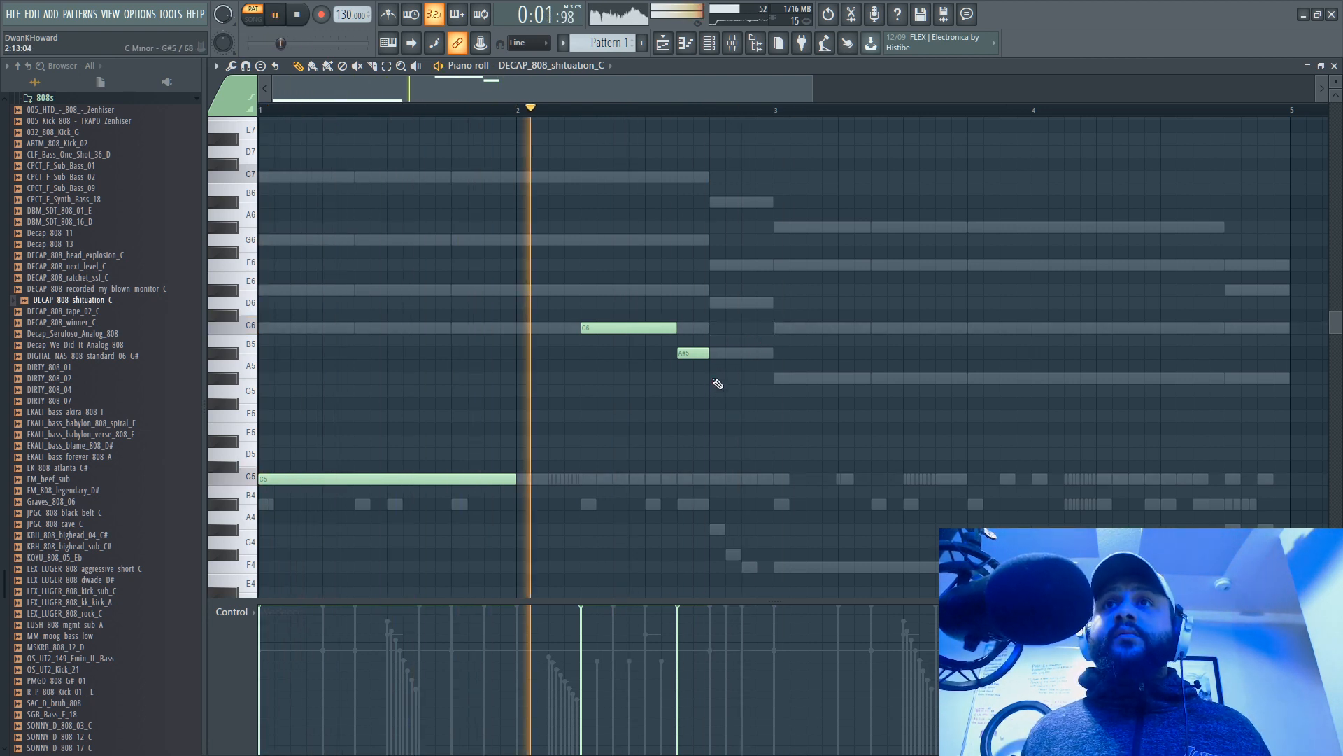
# Step: Try a four-step G#5 note on step 13 of bar 2 and remove it
pyautogui.click(714, 378)
pyautogui.press('space')
pyautogui.press('space')
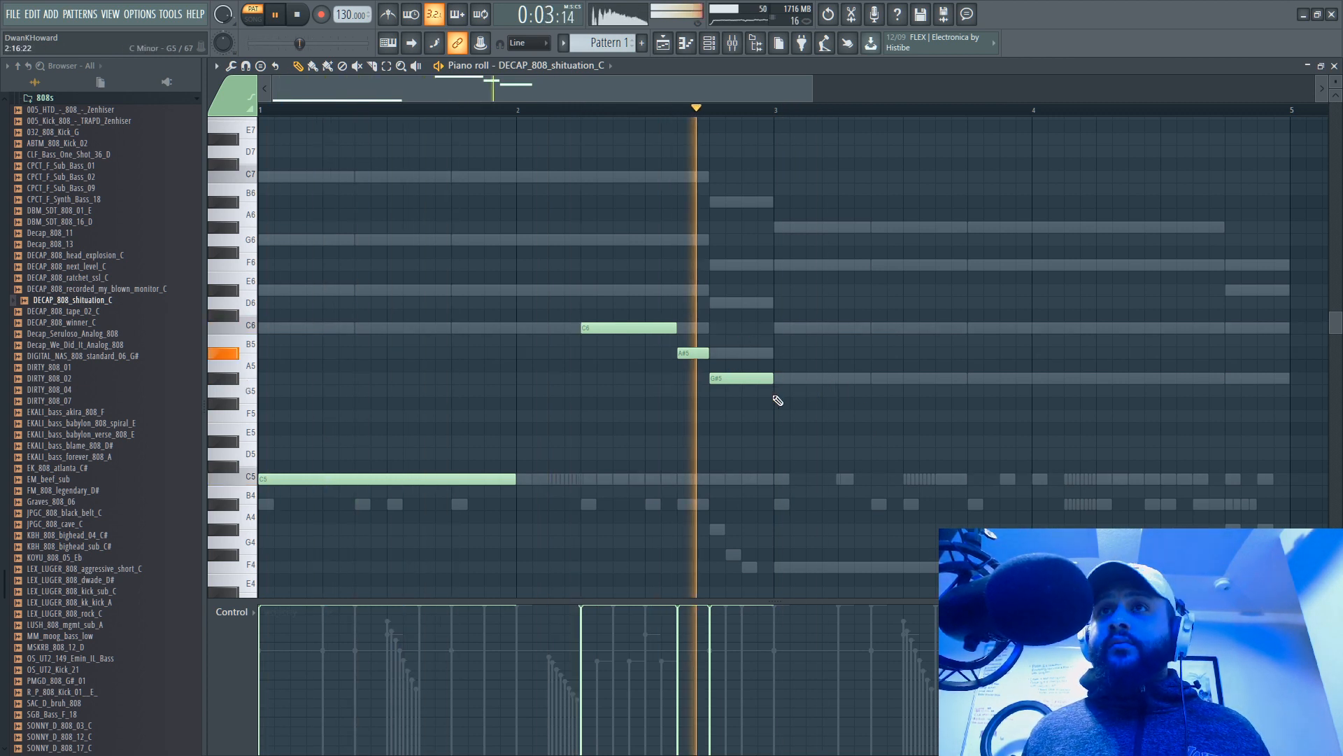
pyautogui.rightClick(769, 379)
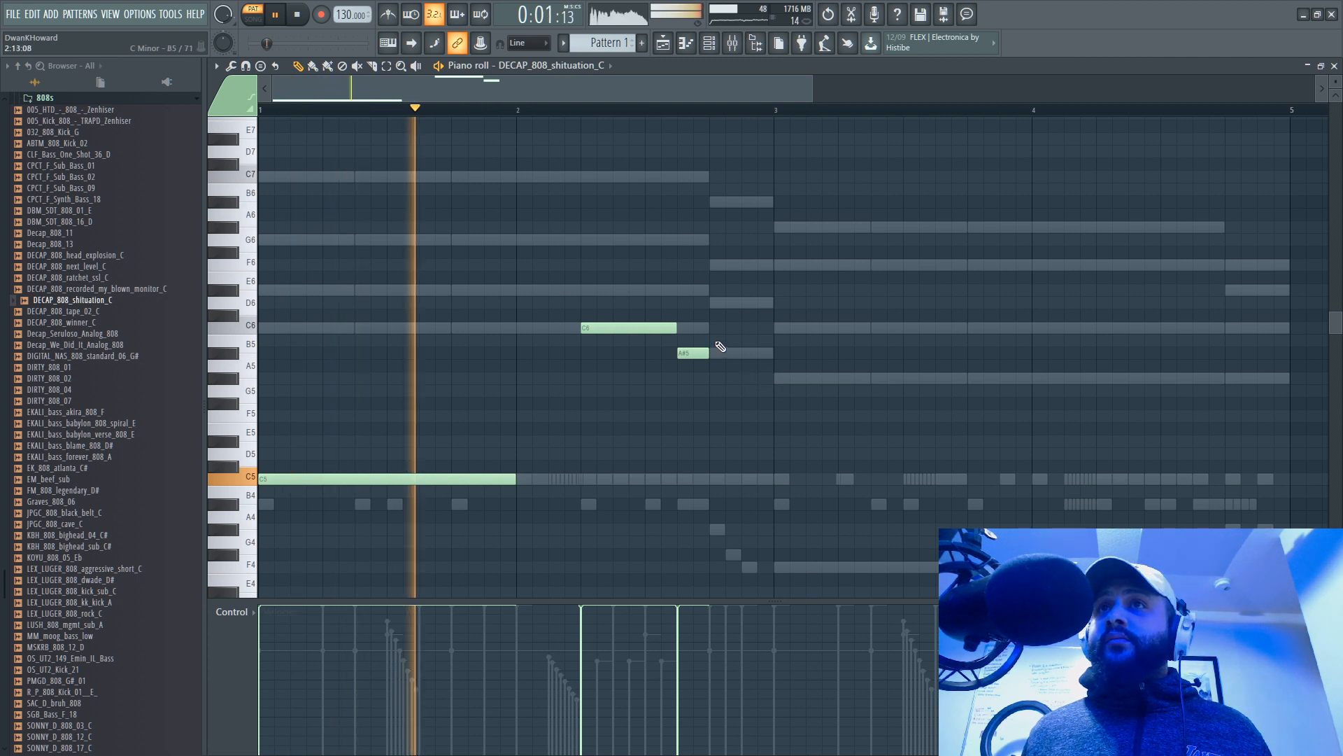
# Step: Try a B5 note at the end of bar 2 and a G#5 note at the start of bar 3, removing both
pyautogui.click(724, 341)
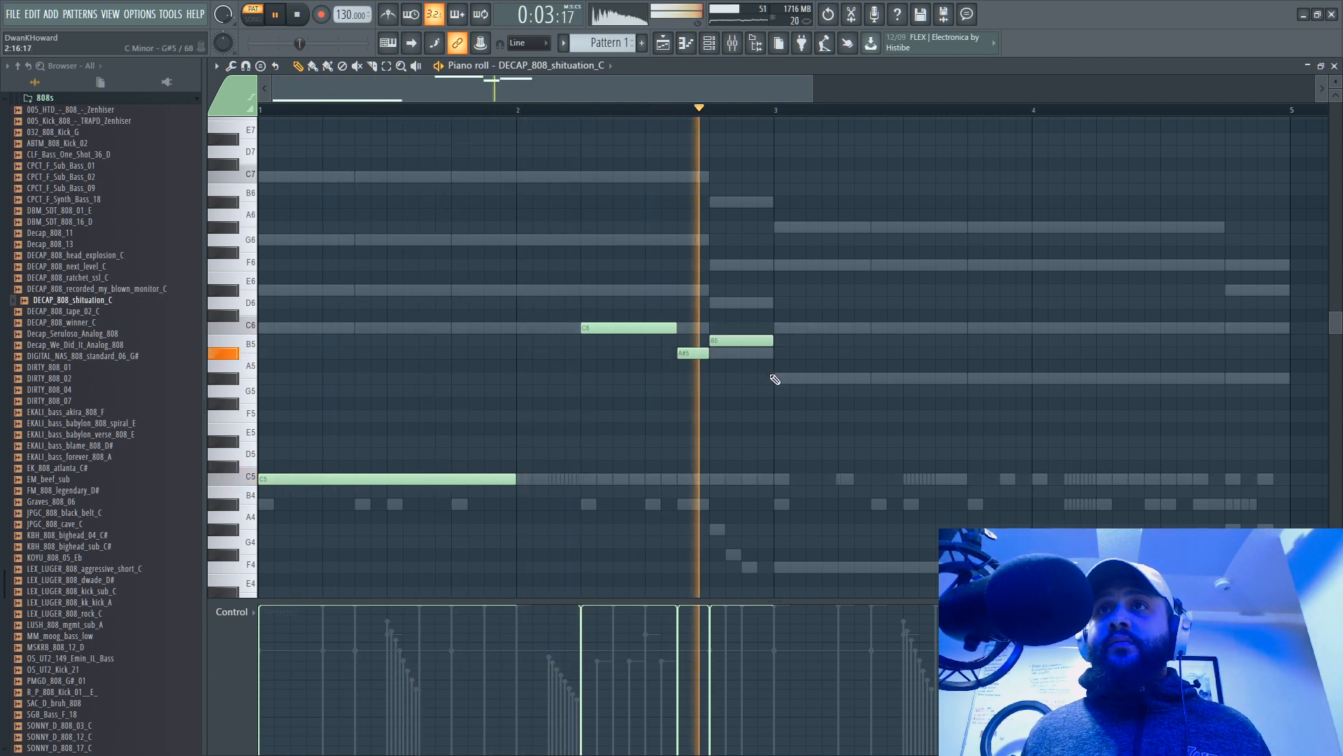
pyautogui.click(780, 378)
pyautogui.rightClick(742, 341)
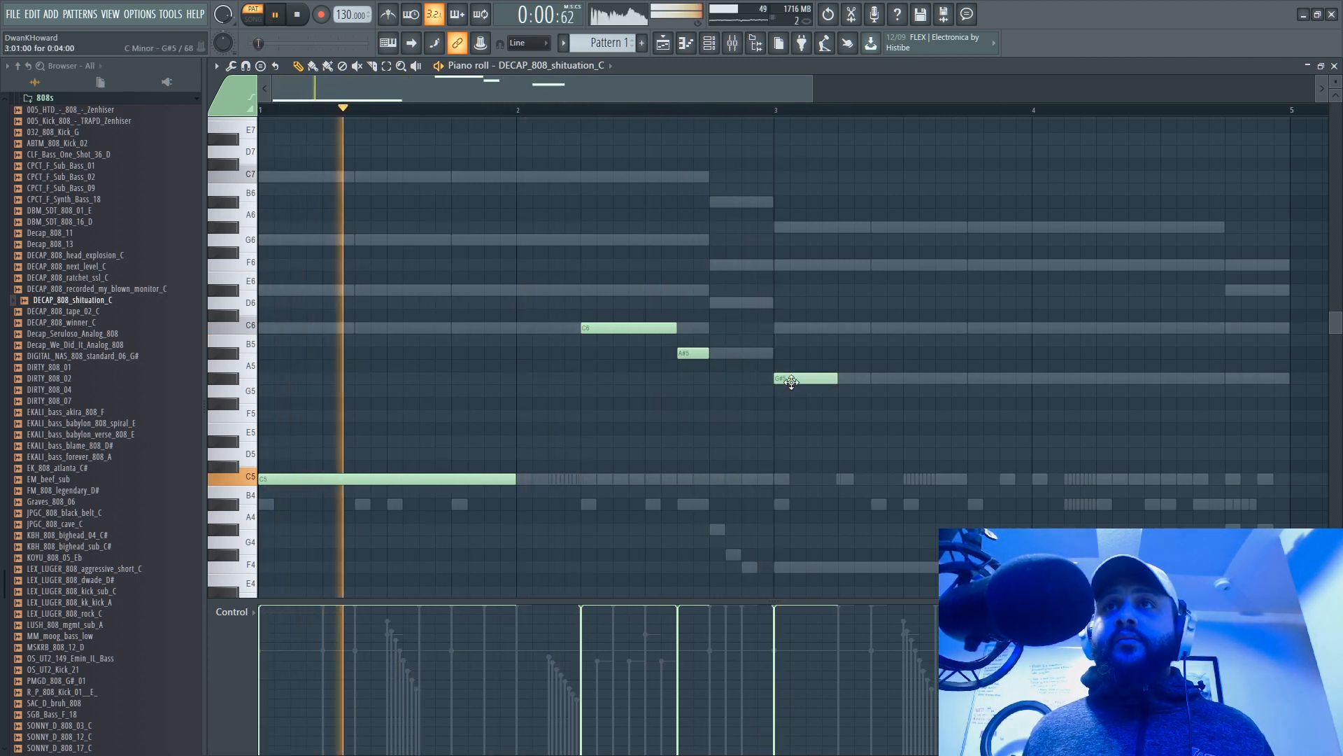
pyautogui.rightClick(791, 381)
# Step: Place a four-step F5 note at the start of bar 3 and play back the 808 pattern
pyautogui.scroll(-3, 794, 381)
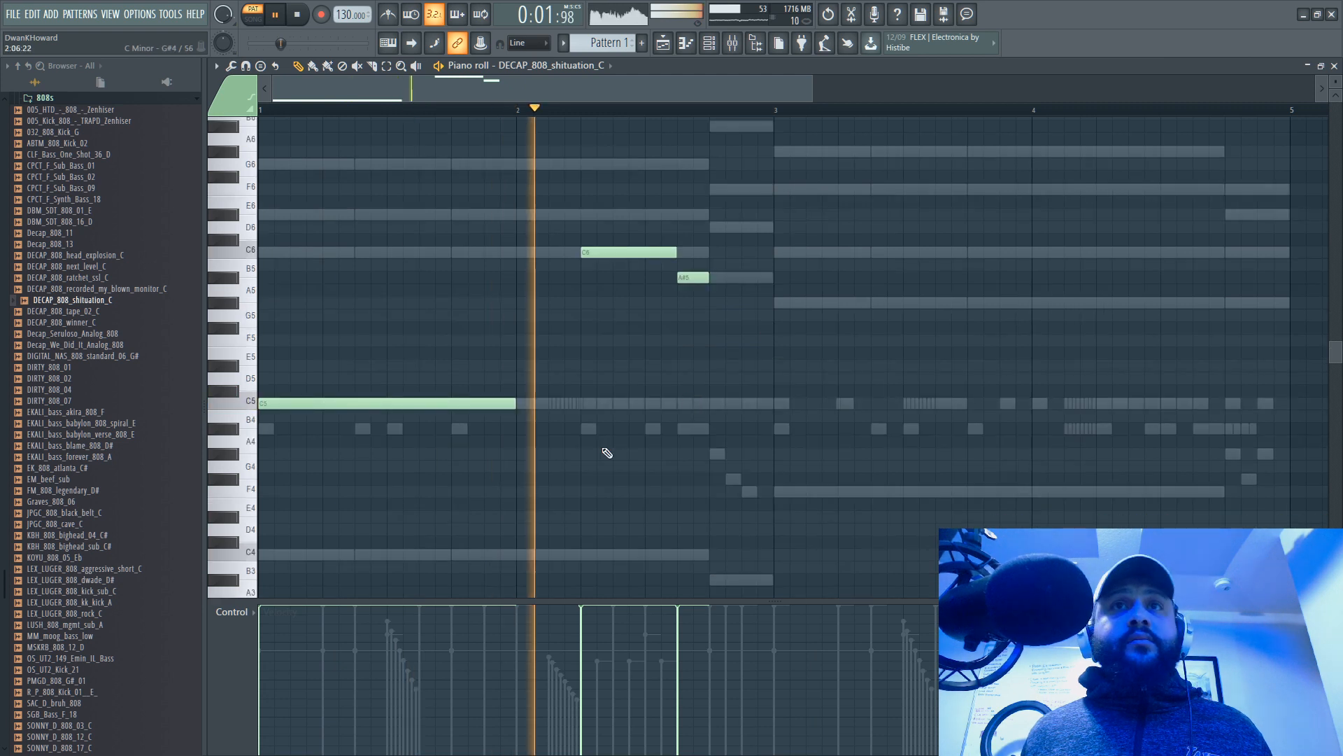
pyautogui.click(252, 508)
pyautogui.press('space')
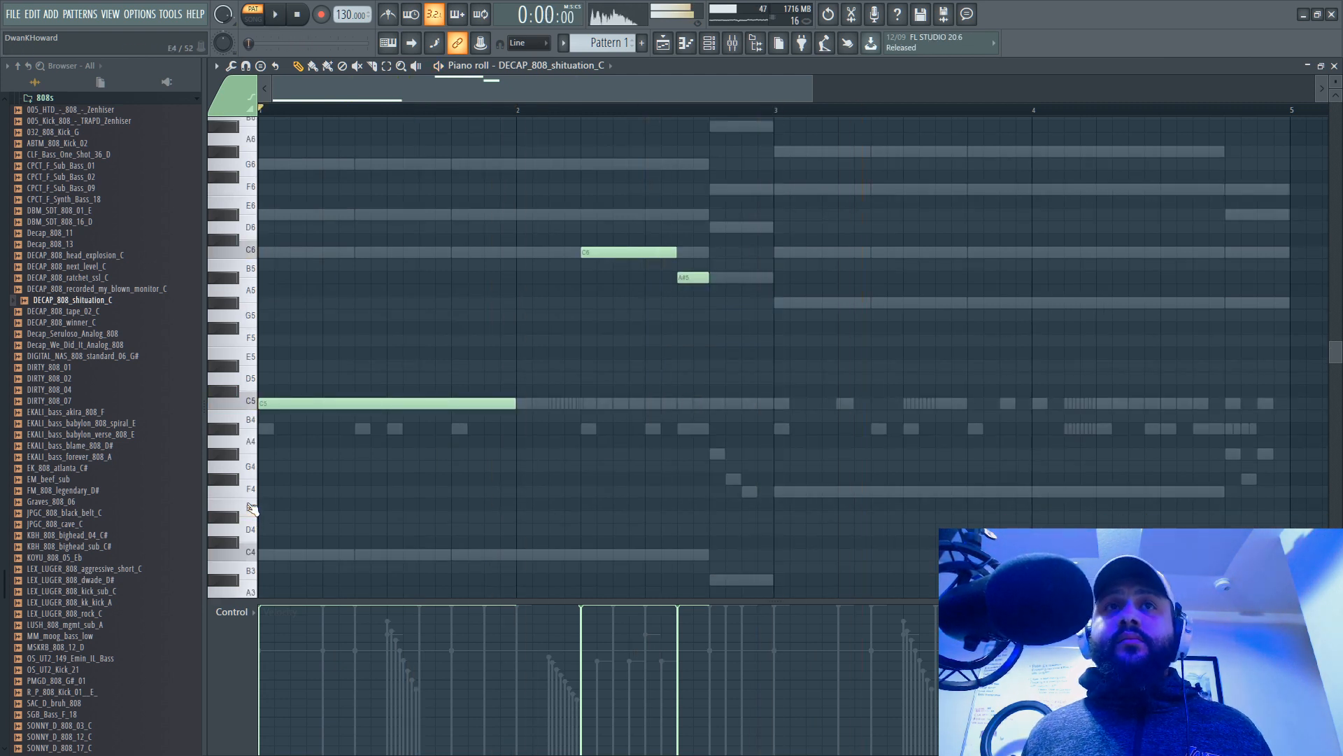
pyautogui.press('space')
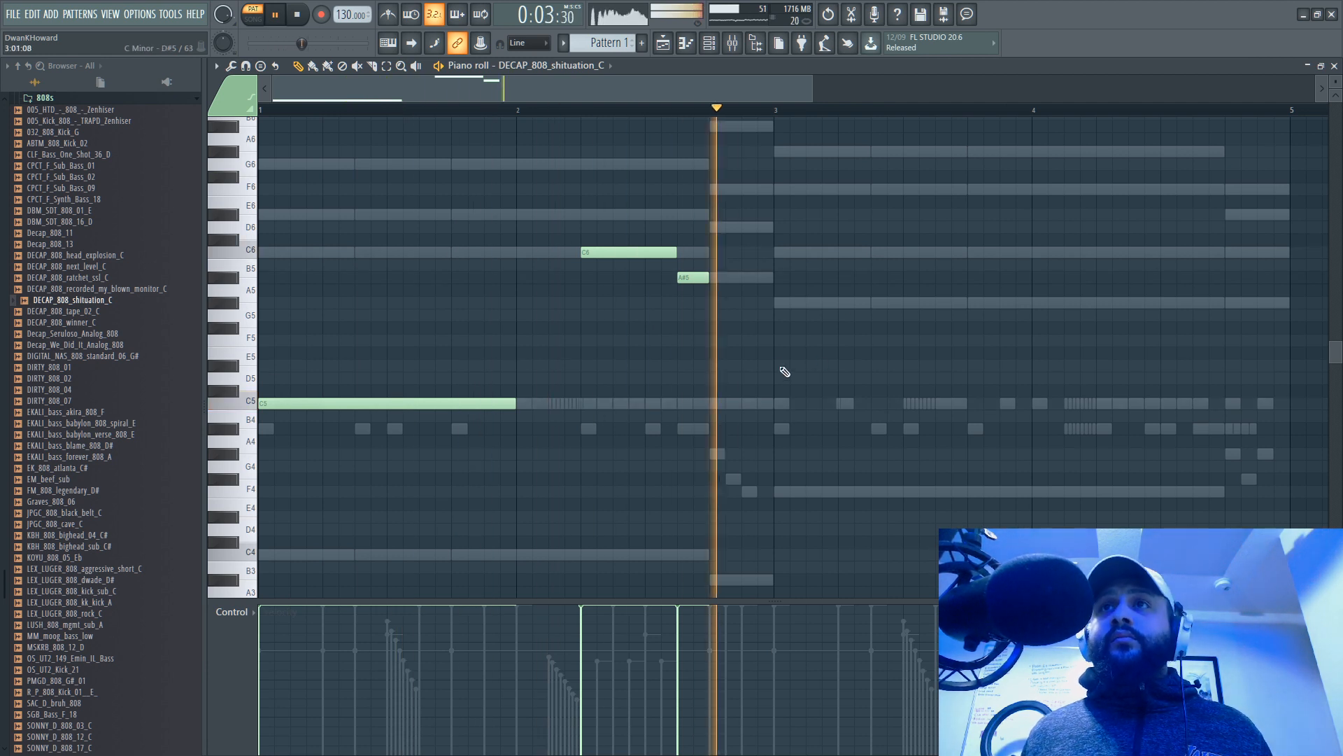
pyautogui.click(782, 367)
pyautogui.moveTo(803, 366); pyautogui.dragTo(763, 340)
pyautogui.press('space')
pyautogui.press('space')
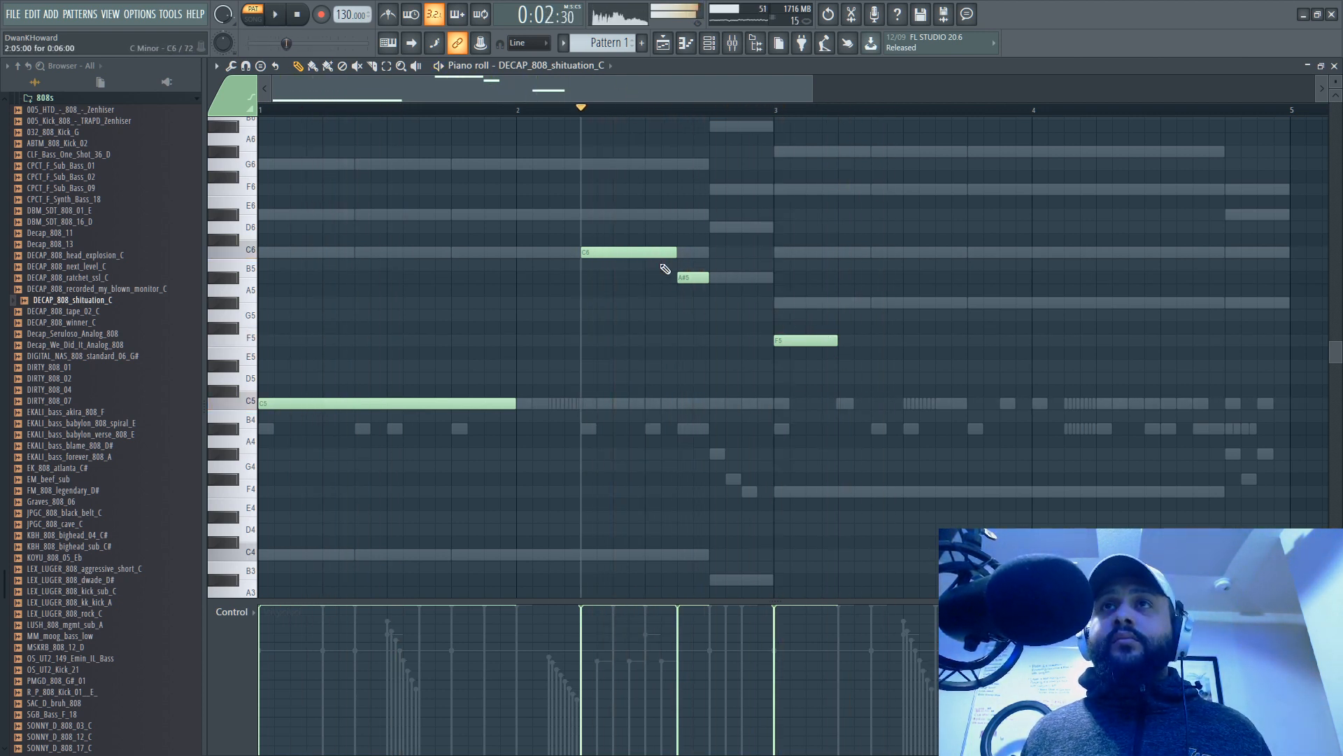
pyautogui.press('space')
pyautogui.press('space')
# Step: Lengthen the A#5 note to the end of bar 2 and the F5 note in bar 3 to twelve steps
pyautogui.moveTo(703, 277); pyautogui.dragTo(773, 277)
pyautogui.moveTo(838, 340); pyautogui.dragTo(964, 338)
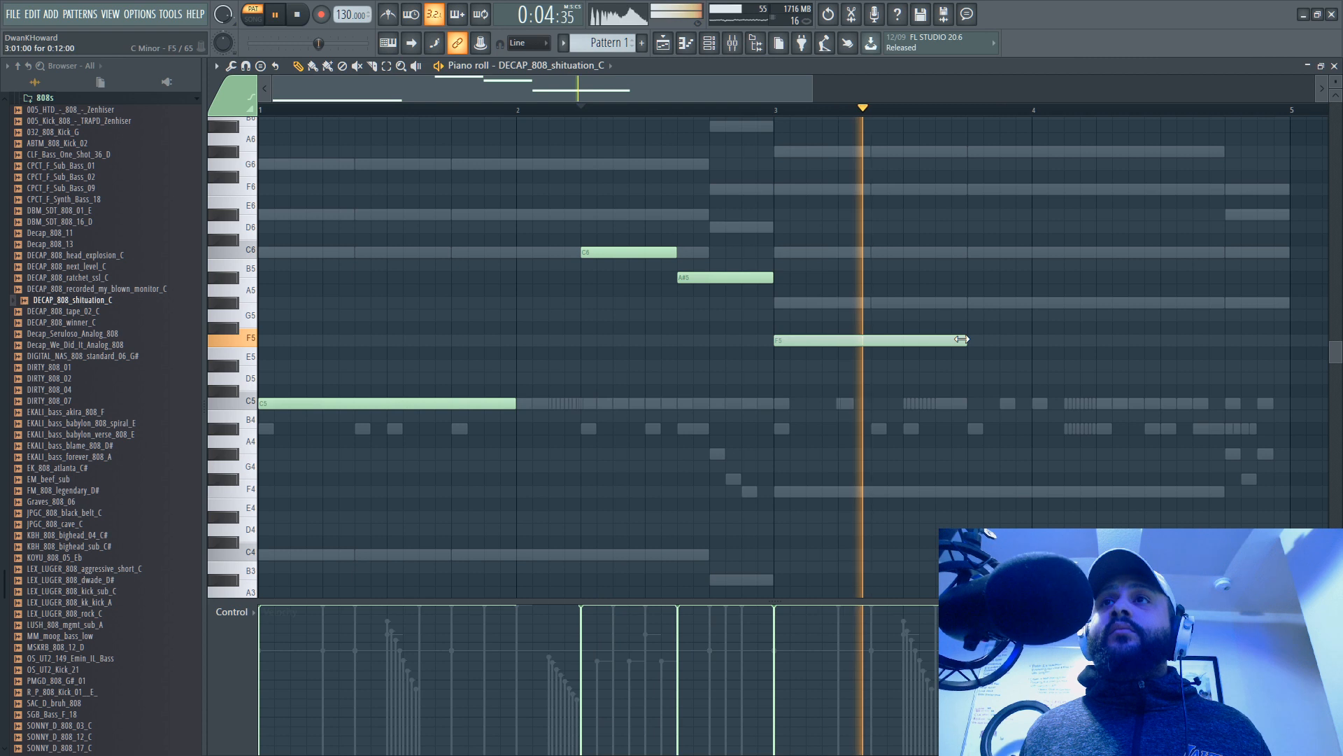
pyautogui.press('space')
pyautogui.press('space')
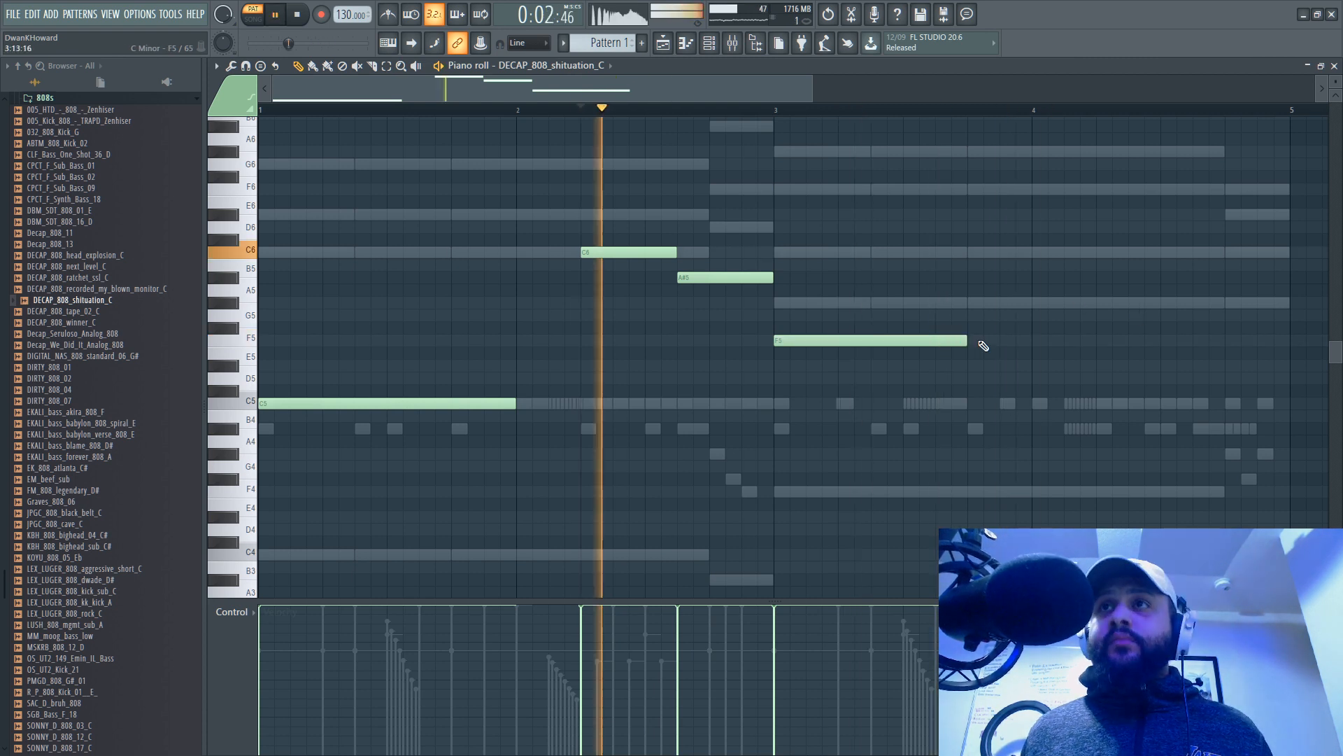
# Step: Add an eight-step F5 note on step 13 of bar 3 and an eight-step G#5 note on step 5 of bar 4
pyautogui.click(974, 340)
pyautogui.moveTo(610, 97); pyautogui.dragTo(744, 99)
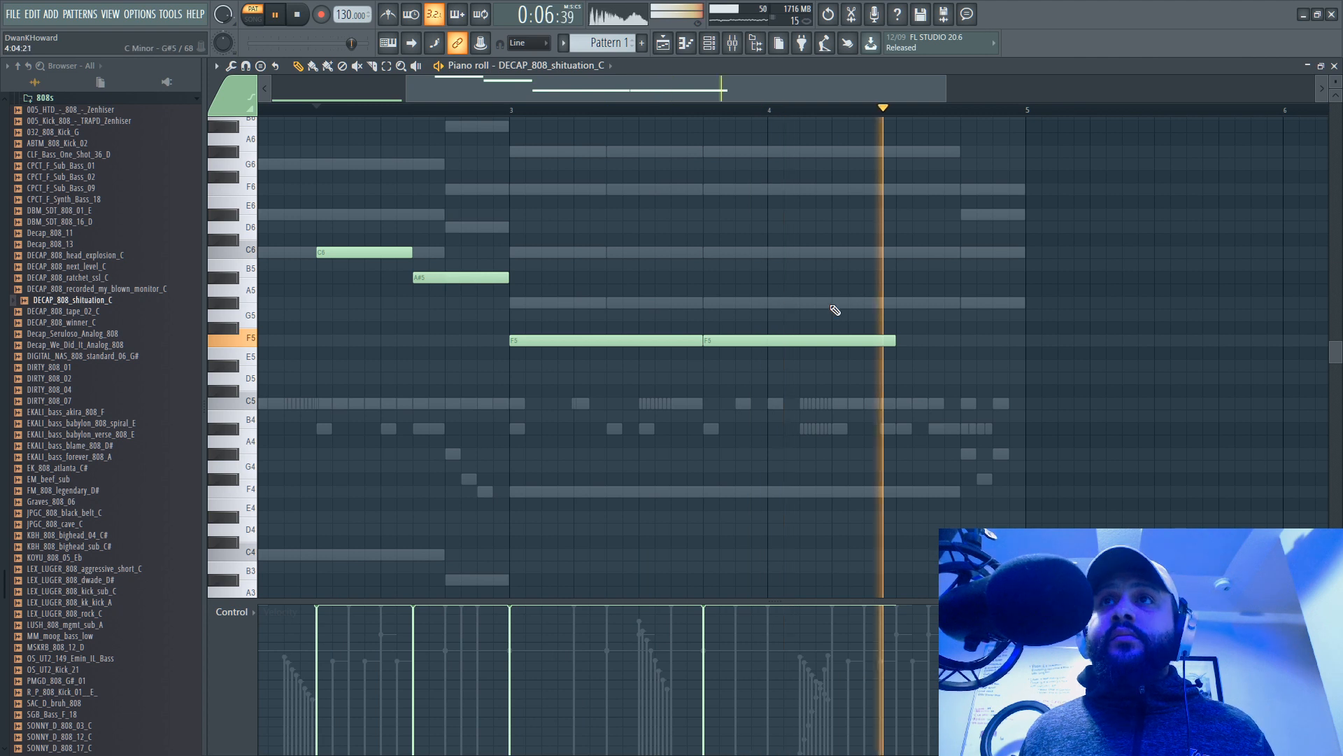
pyautogui.moveTo(892, 341); pyautogui.dragTo(826, 344)
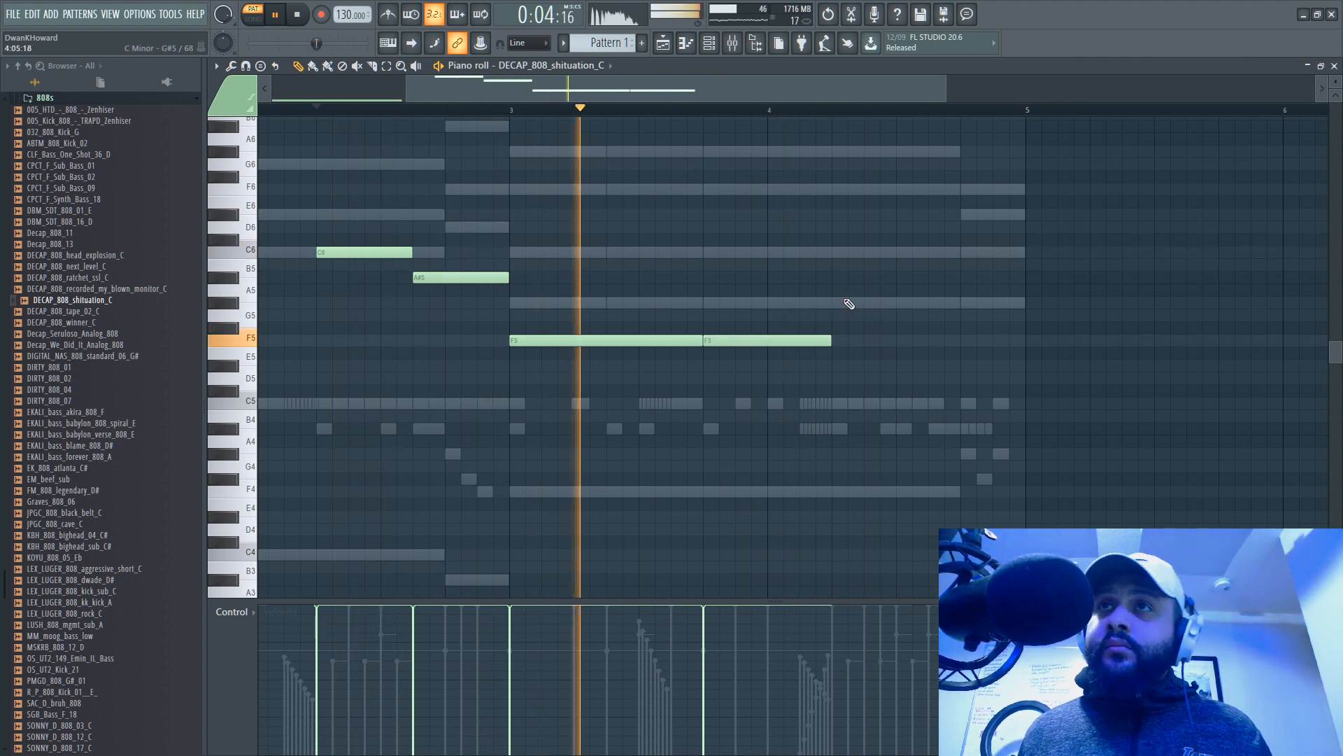
pyautogui.click(838, 303)
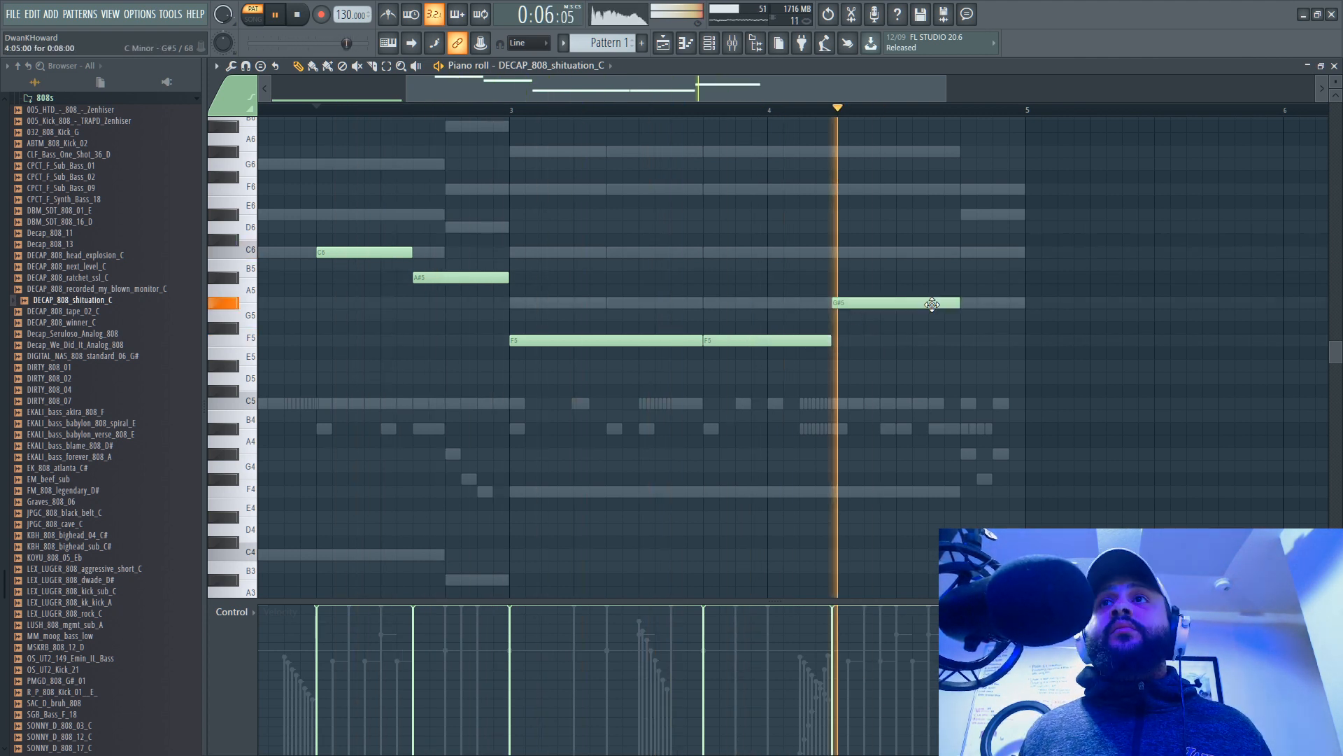
# Step: Place a C6 note on step 13 of bar 4 and shorten it to four steps
pyautogui.click(974, 241)
pyautogui.moveTo(975, 240); pyautogui.dragTo(970, 252)
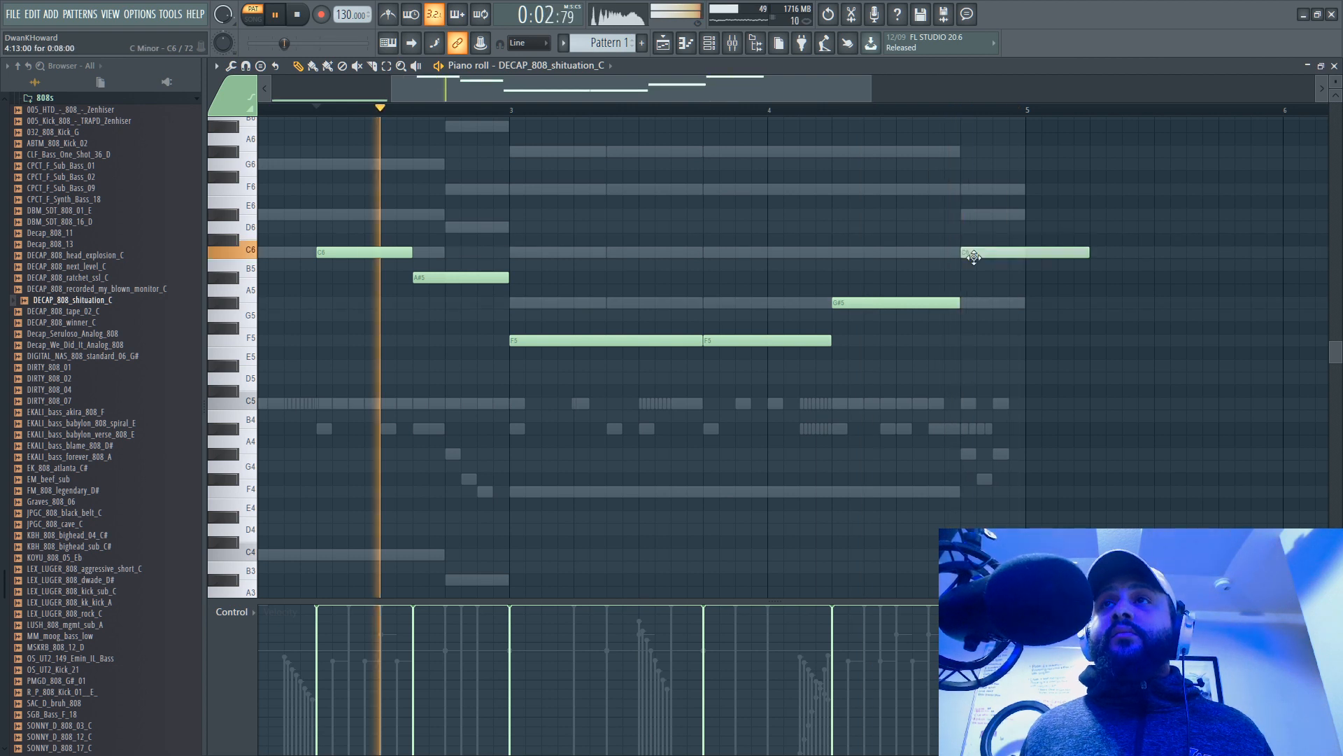
pyautogui.moveTo(1091, 252); pyautogui.dragTo(1028, 253)
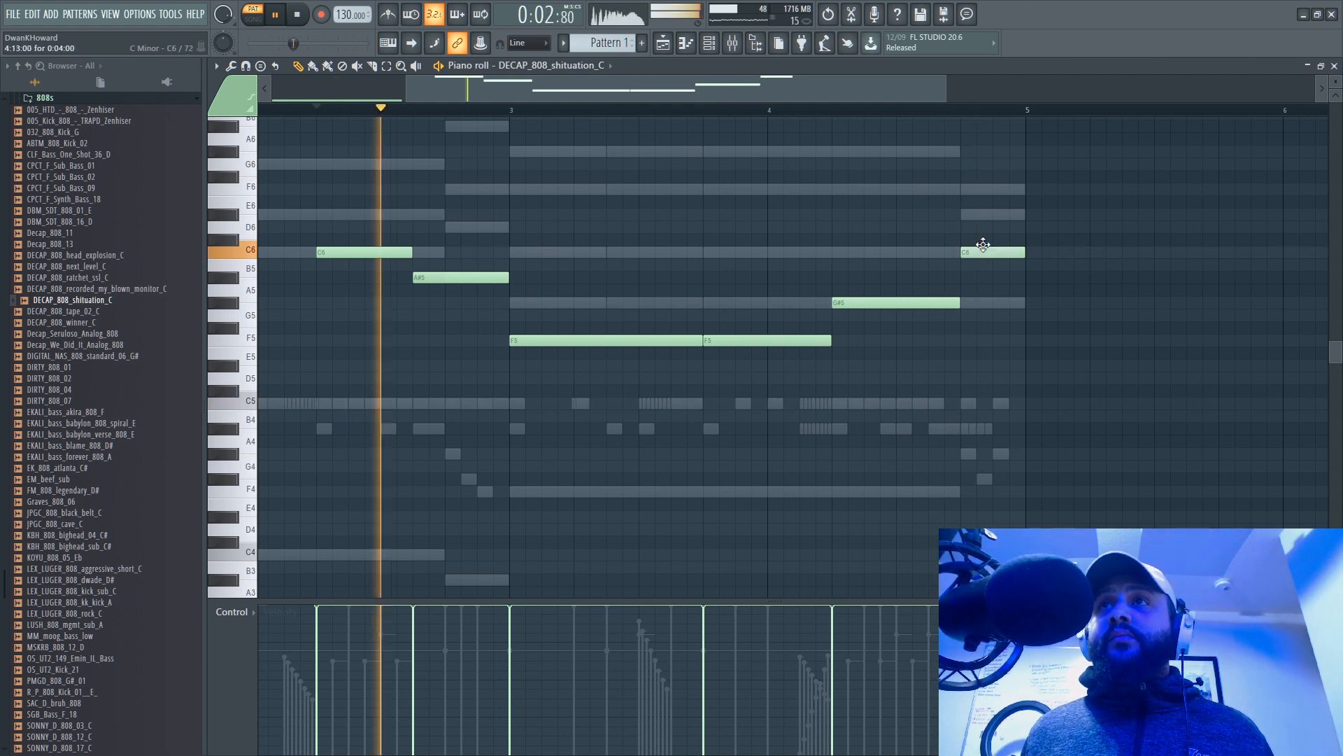
# Step: Try the last note of bar 4 at C#6, D6, D#6 and F5, and return it to C6
pyautogui.moveTo(988, 257); pyautogui.dragTo(988, 242)
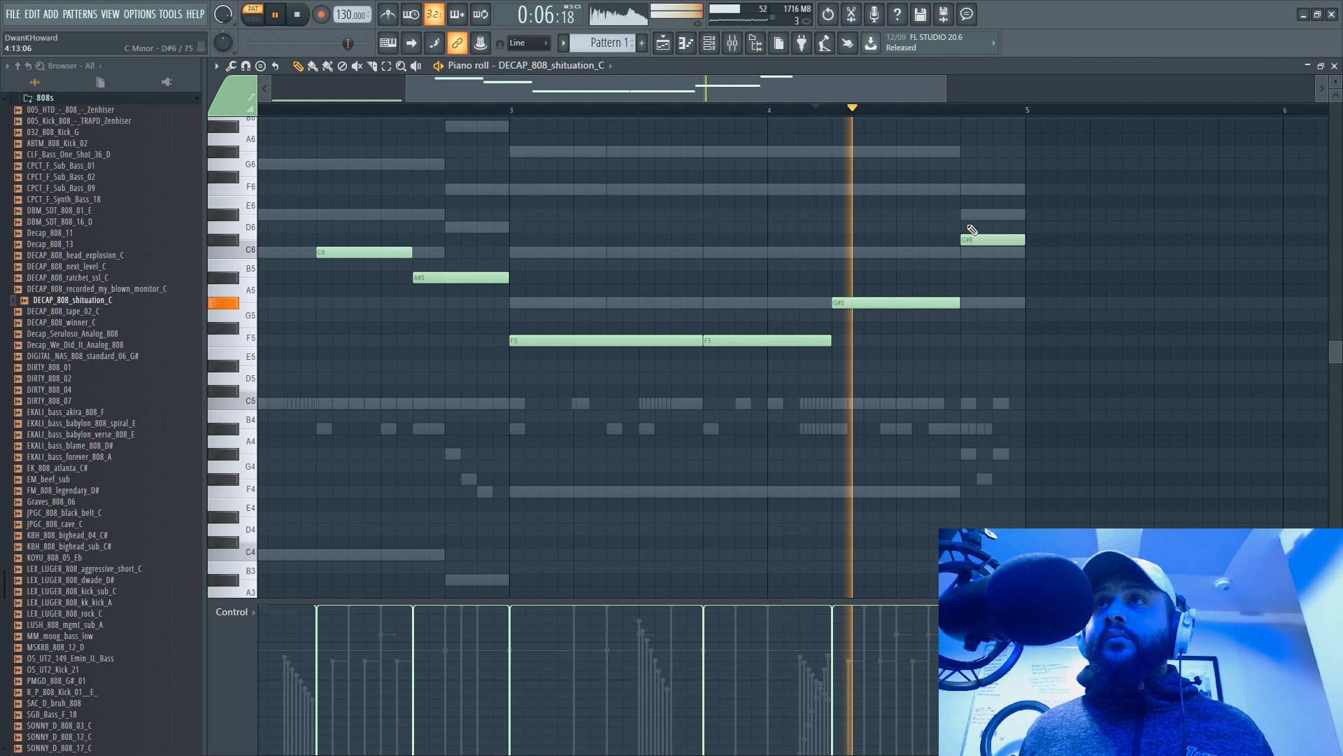
pyautogui.moveTo(973, 239); pyautogui.dragTo(973, 231)
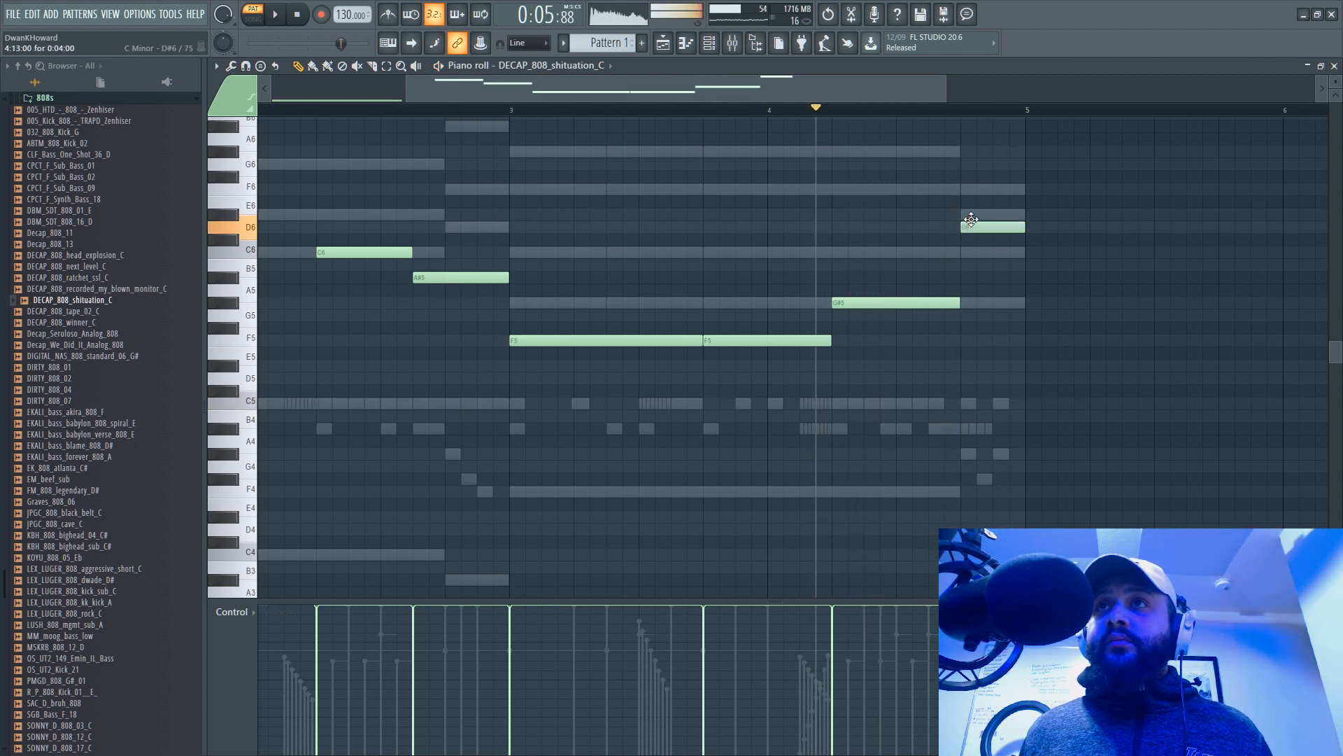
pyautogui.moveTo(972, 226); pyautogui.dragTo(972, 214)
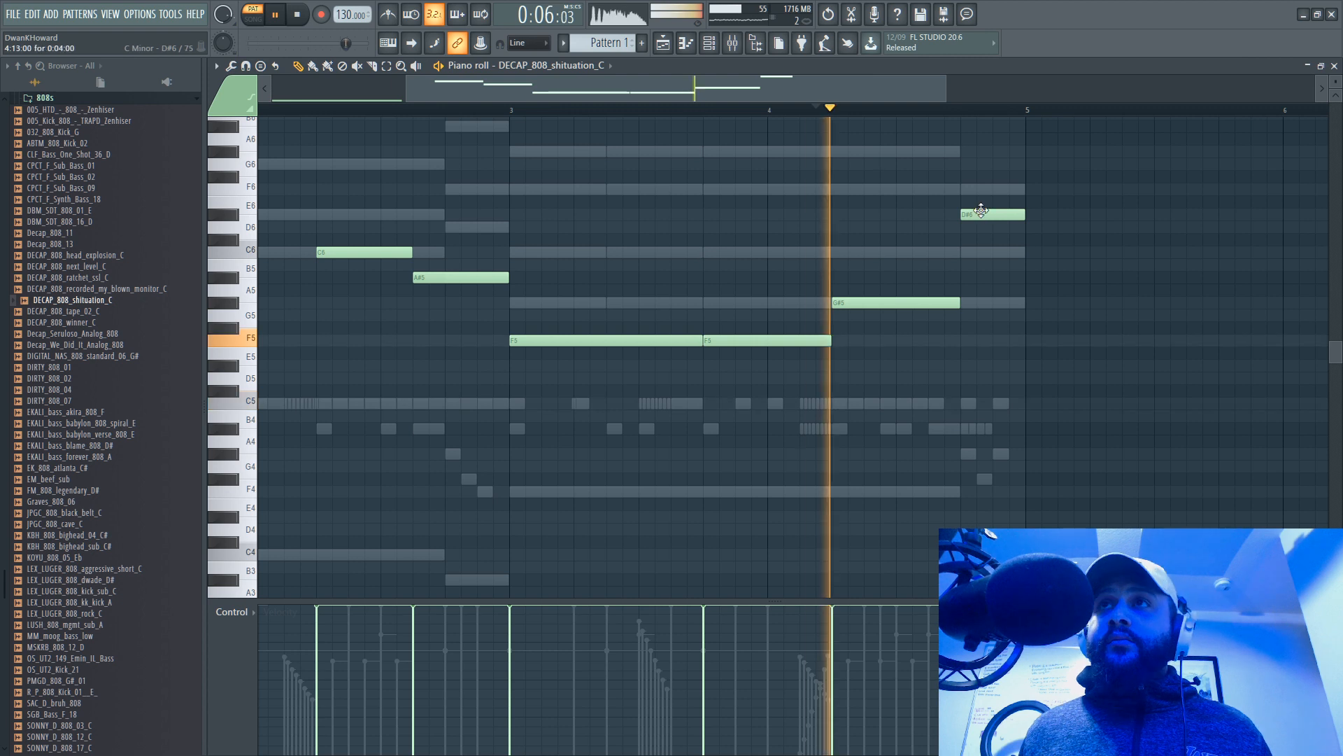
pyautogui.moveTo(981, 211); pyautogui.dragTo(985, 340)
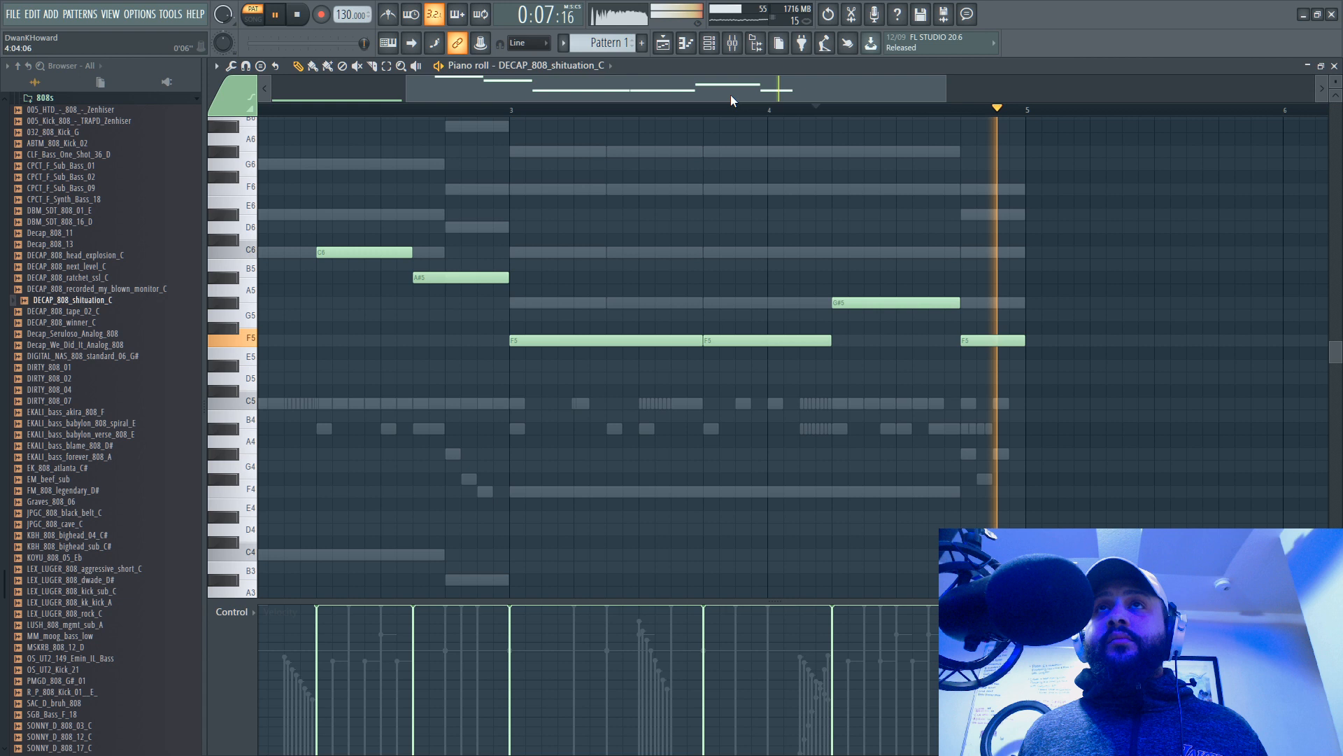
pyautogui.moveTo(975, 340); pyautogui.dragTo(967, 252)
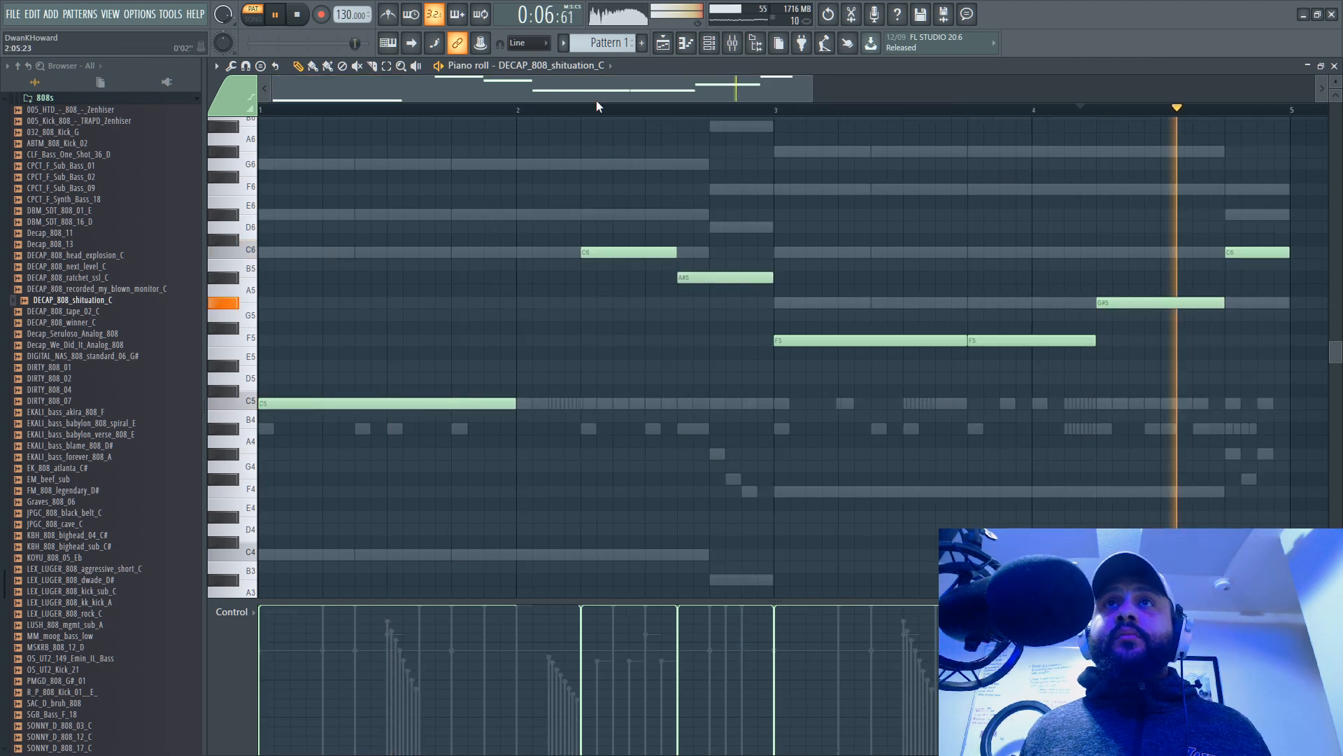
# Step: Replace the C6 note at the end of bar 4 with a four-step D#5 note and lower it to D5
pyautogui.moveTo(597, 101); pyautogui.dragTo(810, 285)
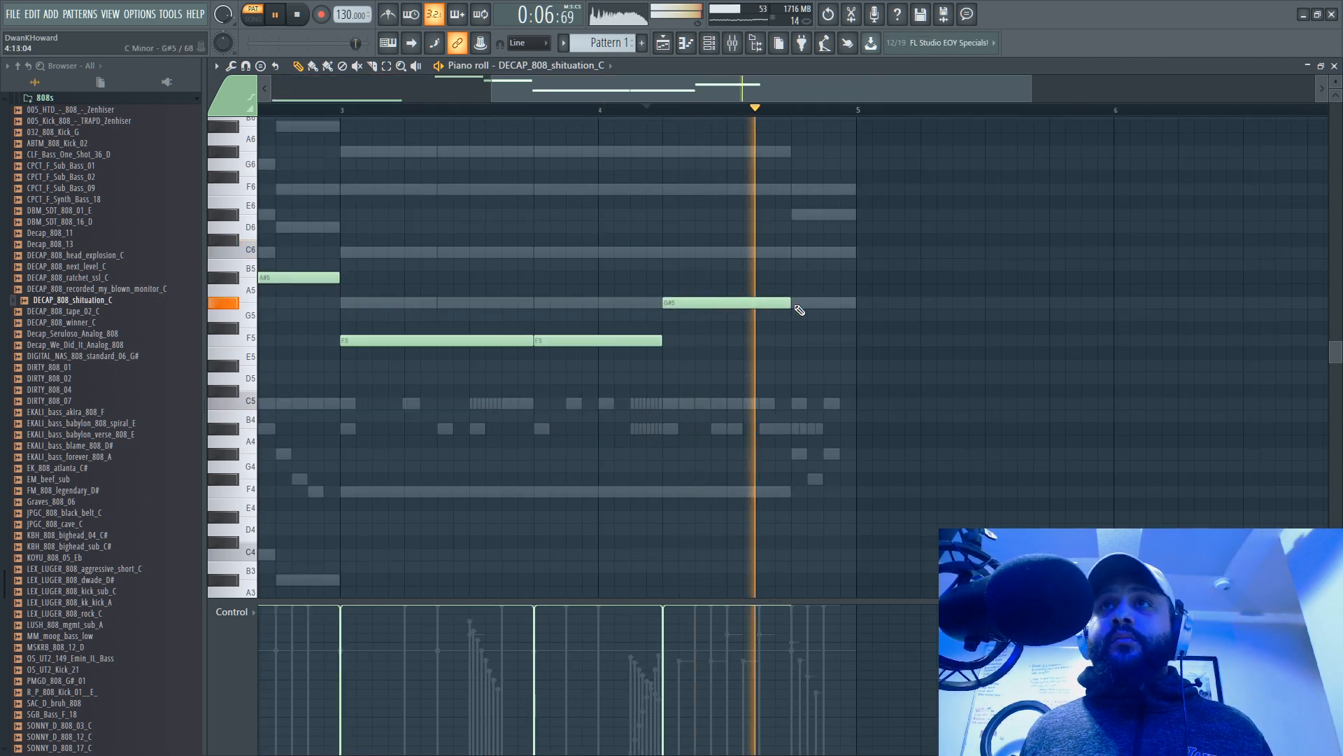
pyautogui.click(804, 367)
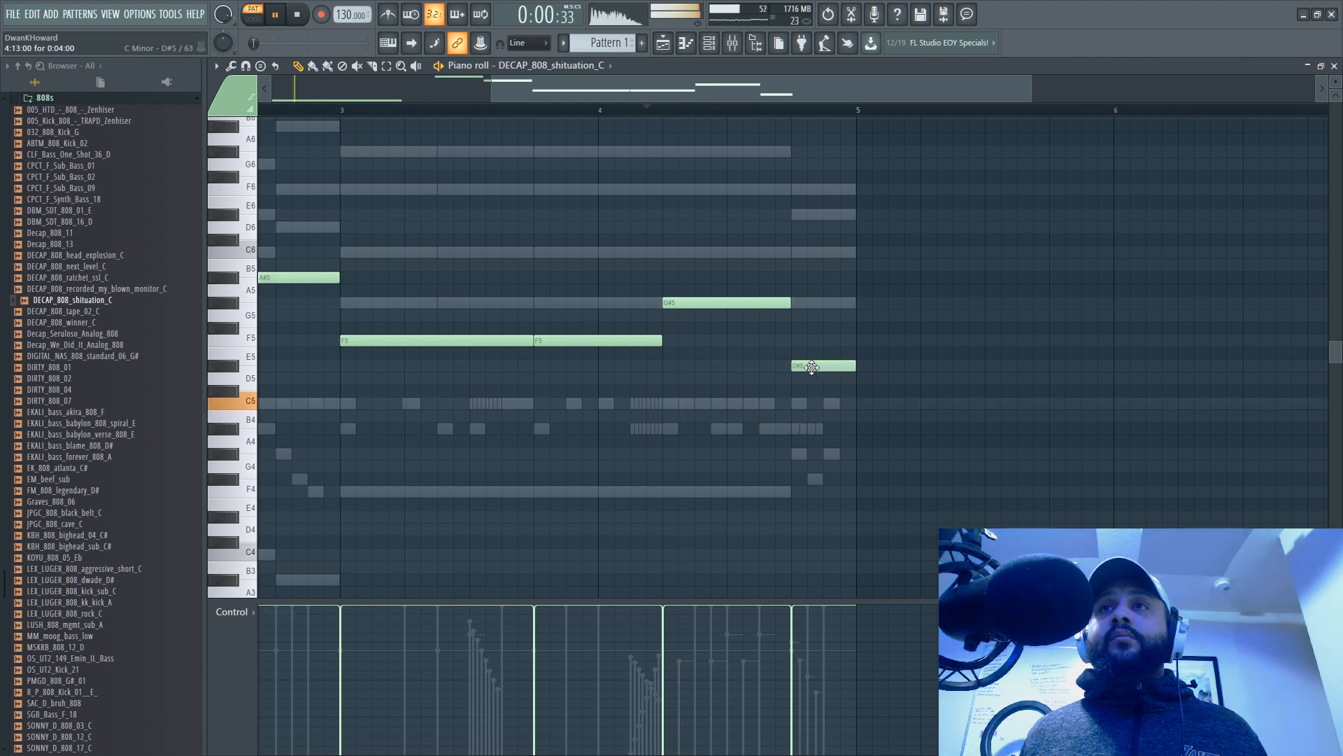
pyautogui.moveTo(811, 367); pyautogui.dragTo(811, 378)
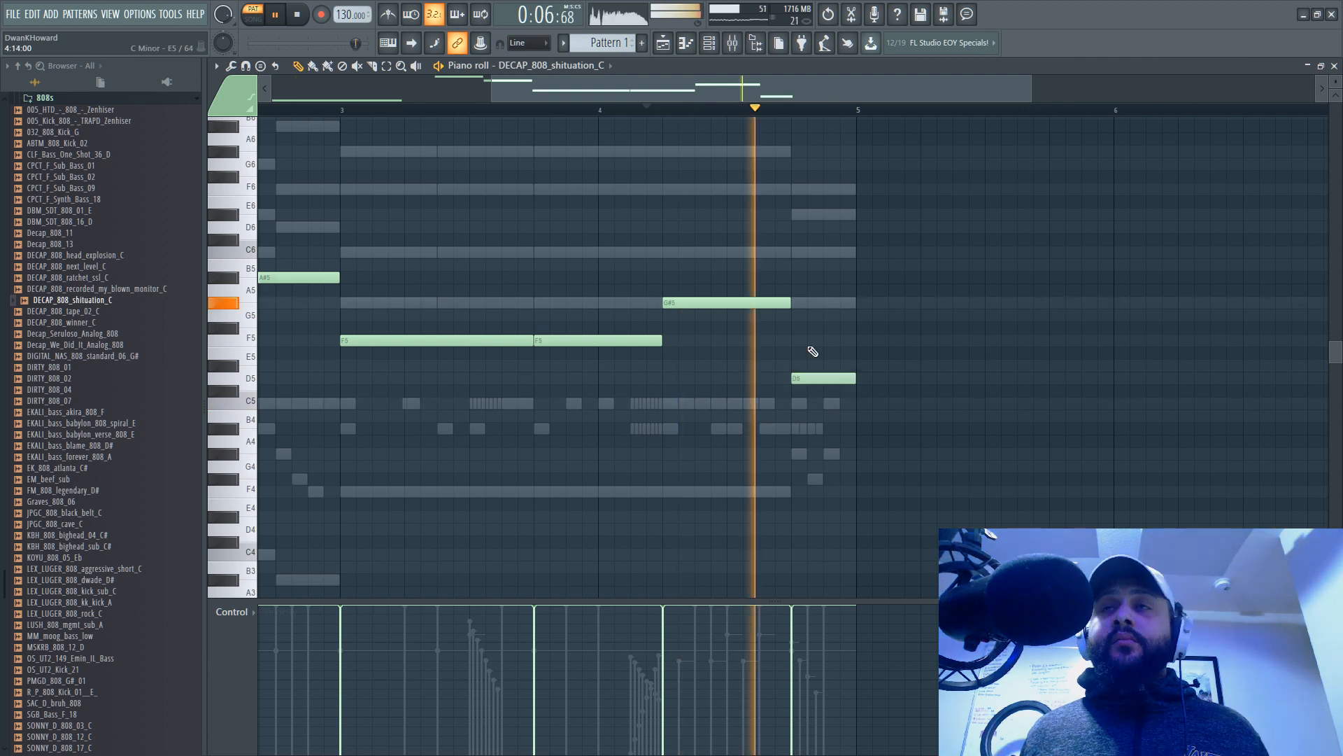
# Step: Lower the last note of bar 4 to C5 and transpose the whole 808 pattern up one octave
pyautogui.scroll(-3, 813, 351)
pyautogui.moveTo(829, 265); pyautogui.dragTo(826, 287)
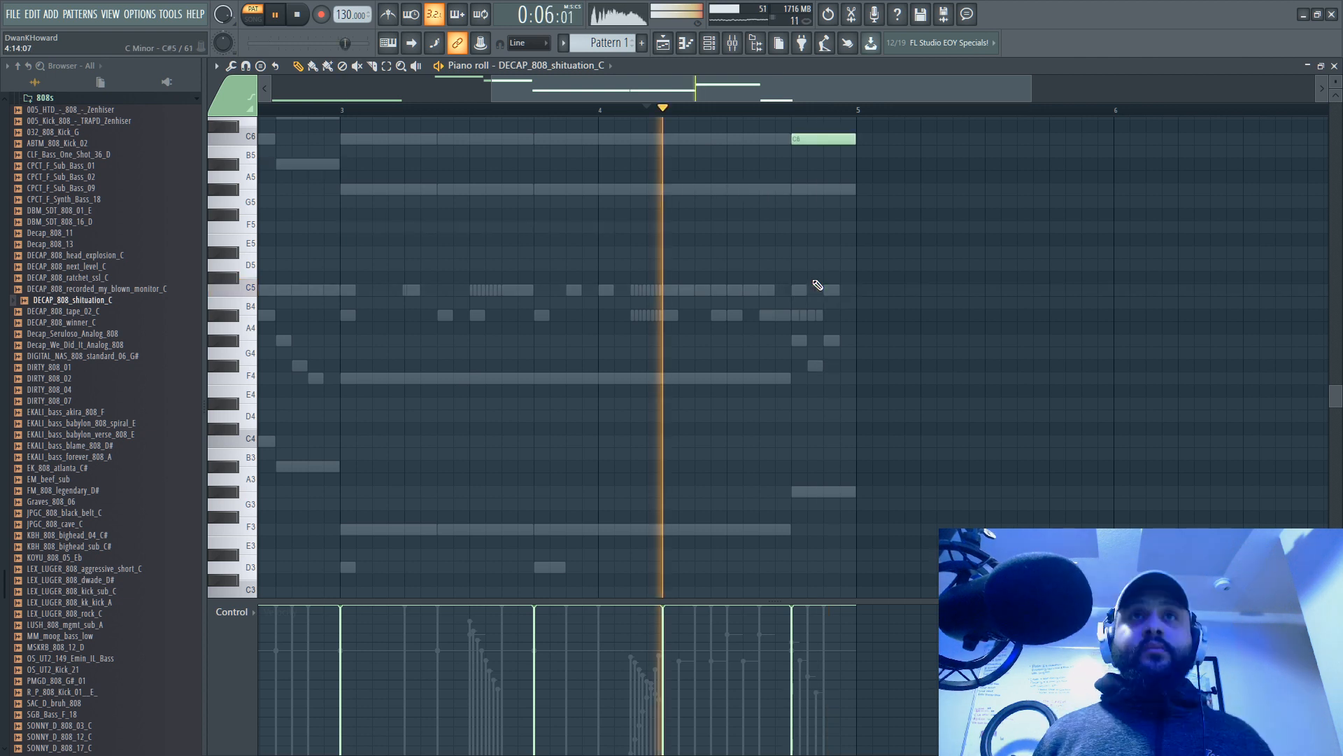
pyautogui.scroll(5, 812, 294)
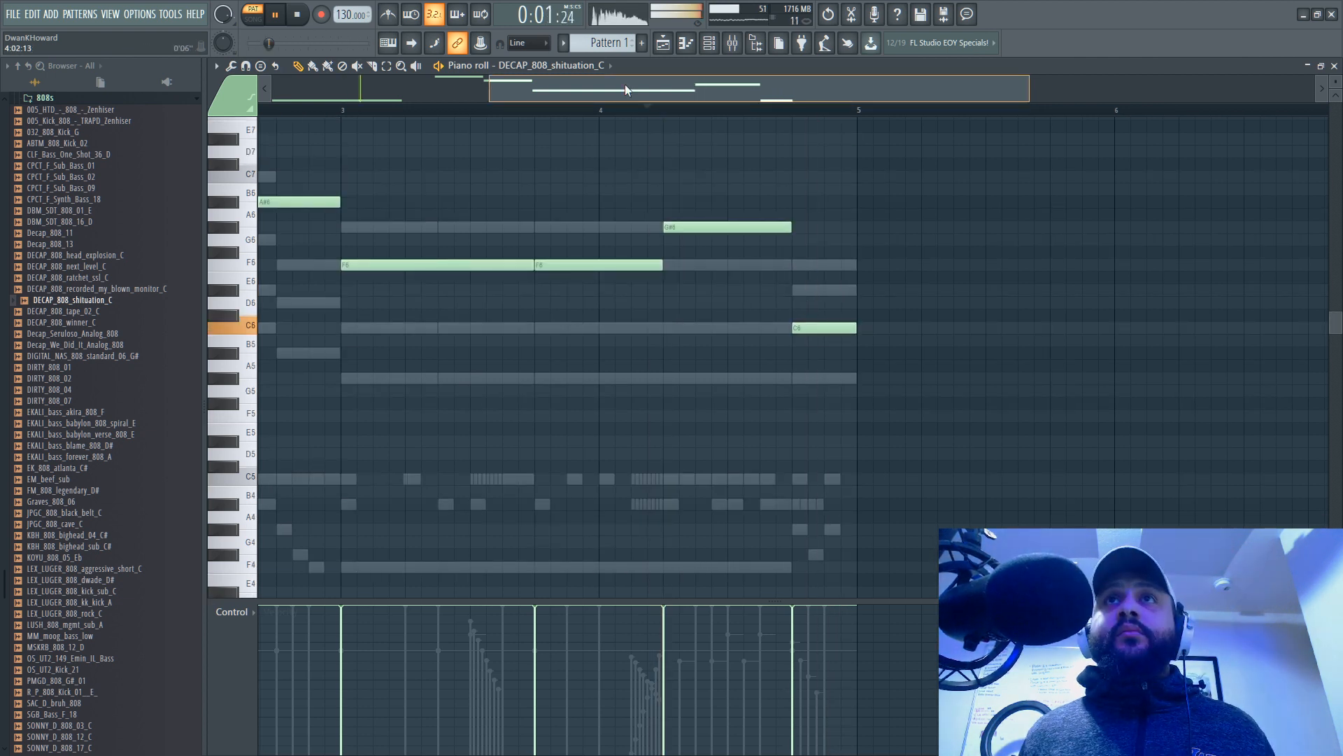
pyautogui.moveTo(624, 84); pyautogui.dragTo(60, 102)
pyautogui.hotkey('ctrl', 'a')
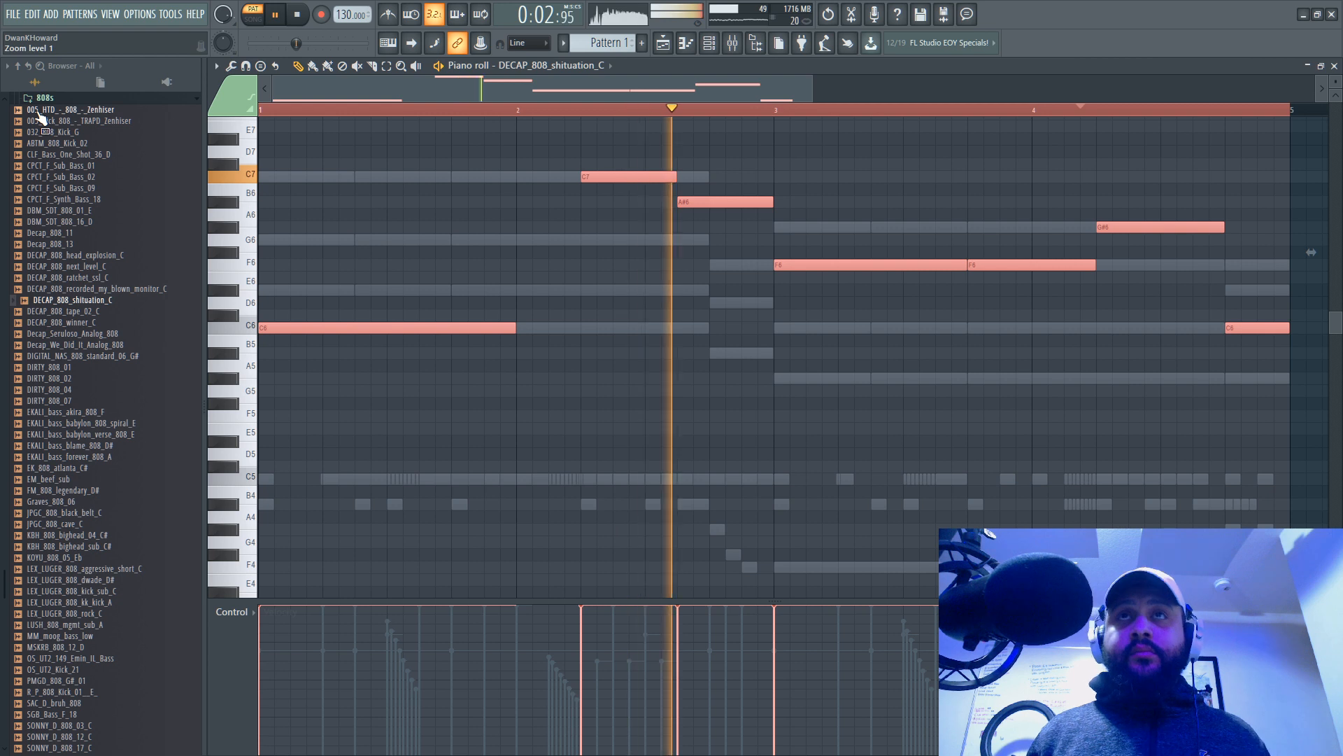
pyautogui.hotkey('ctrl', 'd')
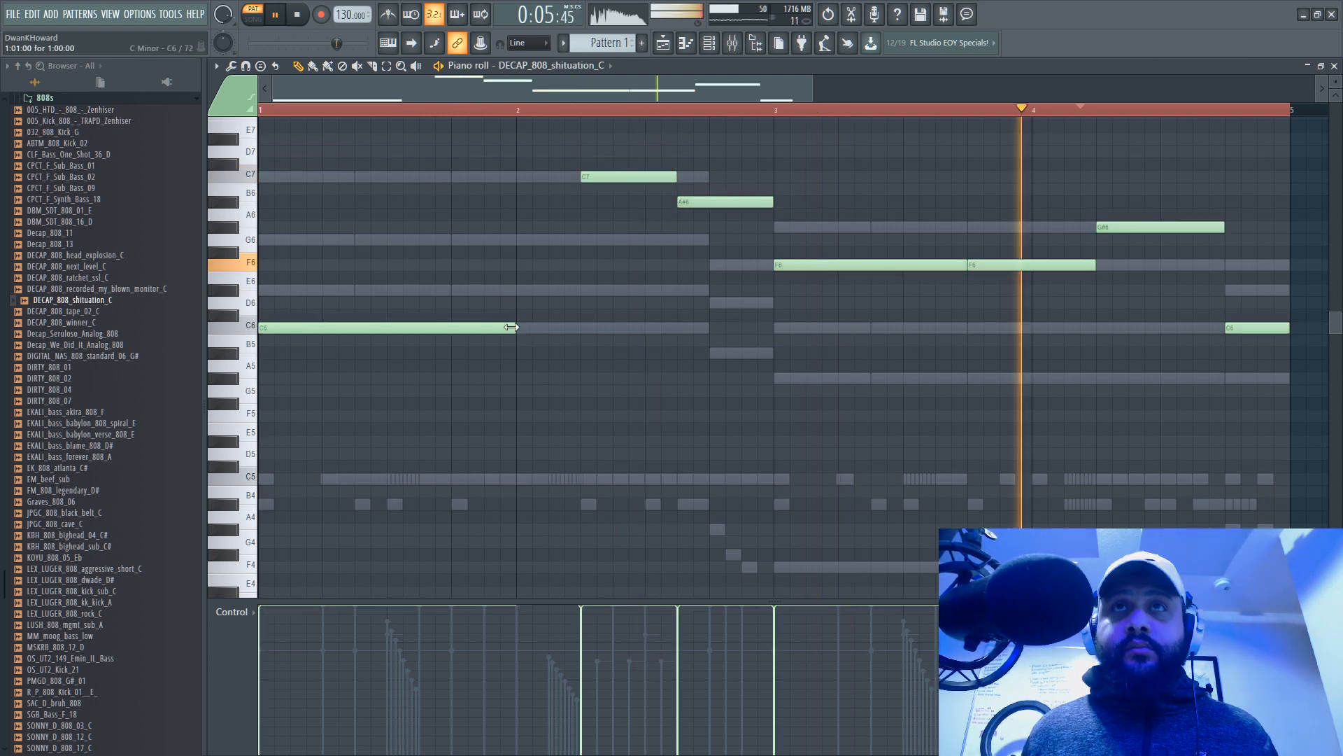
# Step: Lengthen the opening C6 note to step 5 of bar 2 and raise the last note of bar 4 to G6
pyautogui.moveTo(513, 328); pyautogui.dragTo(580, 327)
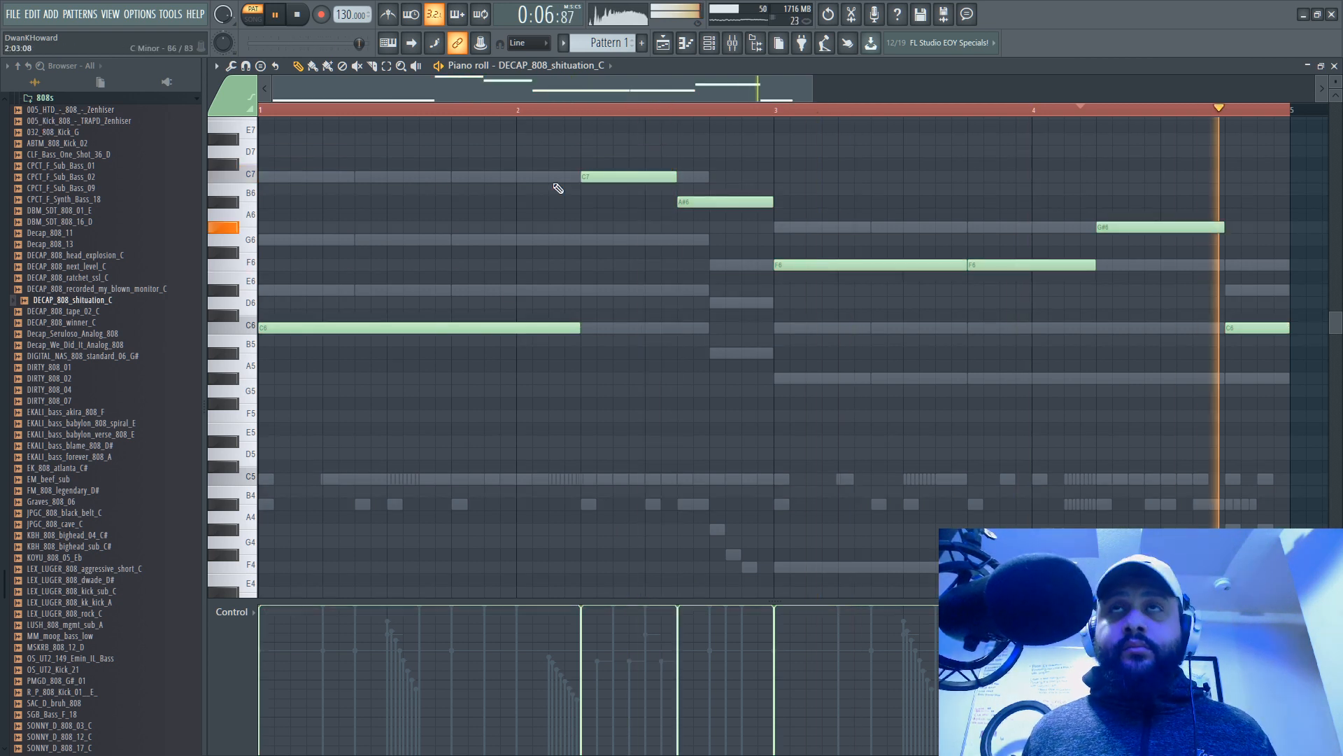
pyautogui.moveTo(689, 94); pyautogui.dragTo(741, 95)
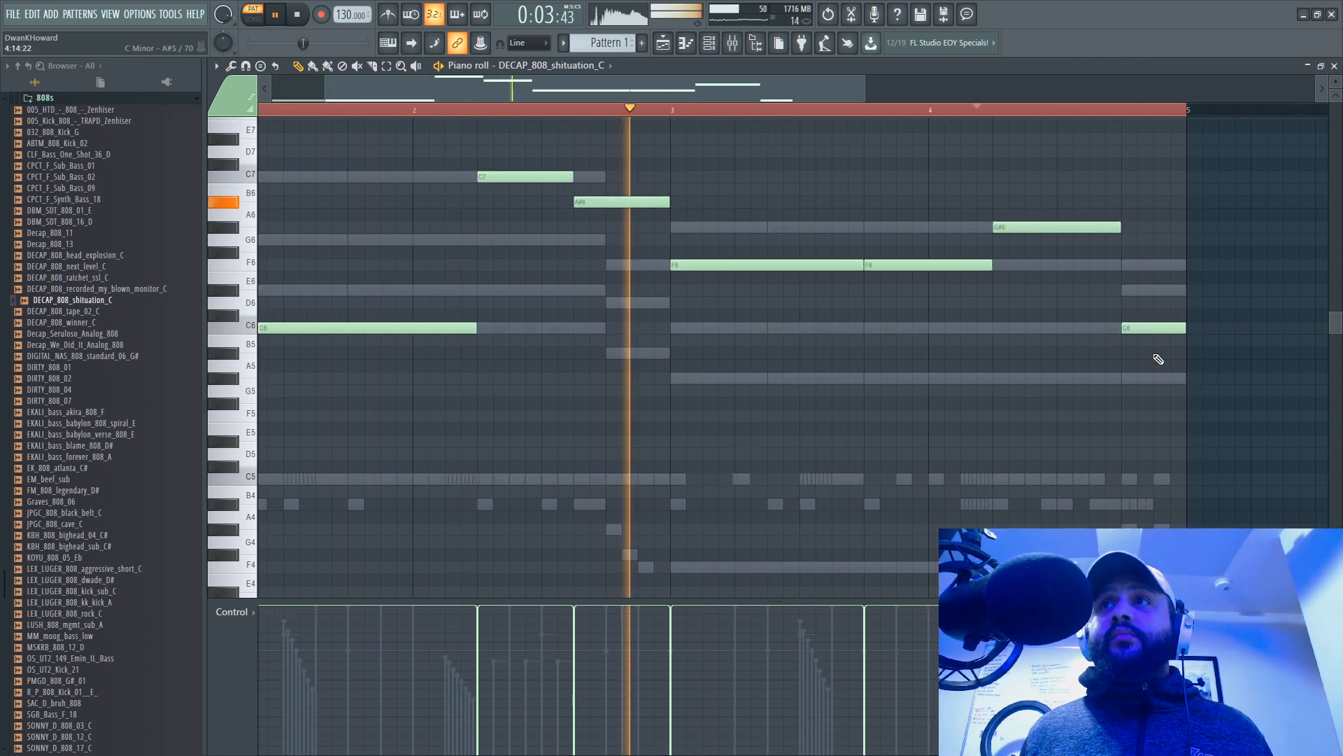
pyautogui.moveTo(1146, 332); pyautogui.dragTo(1148, 239)
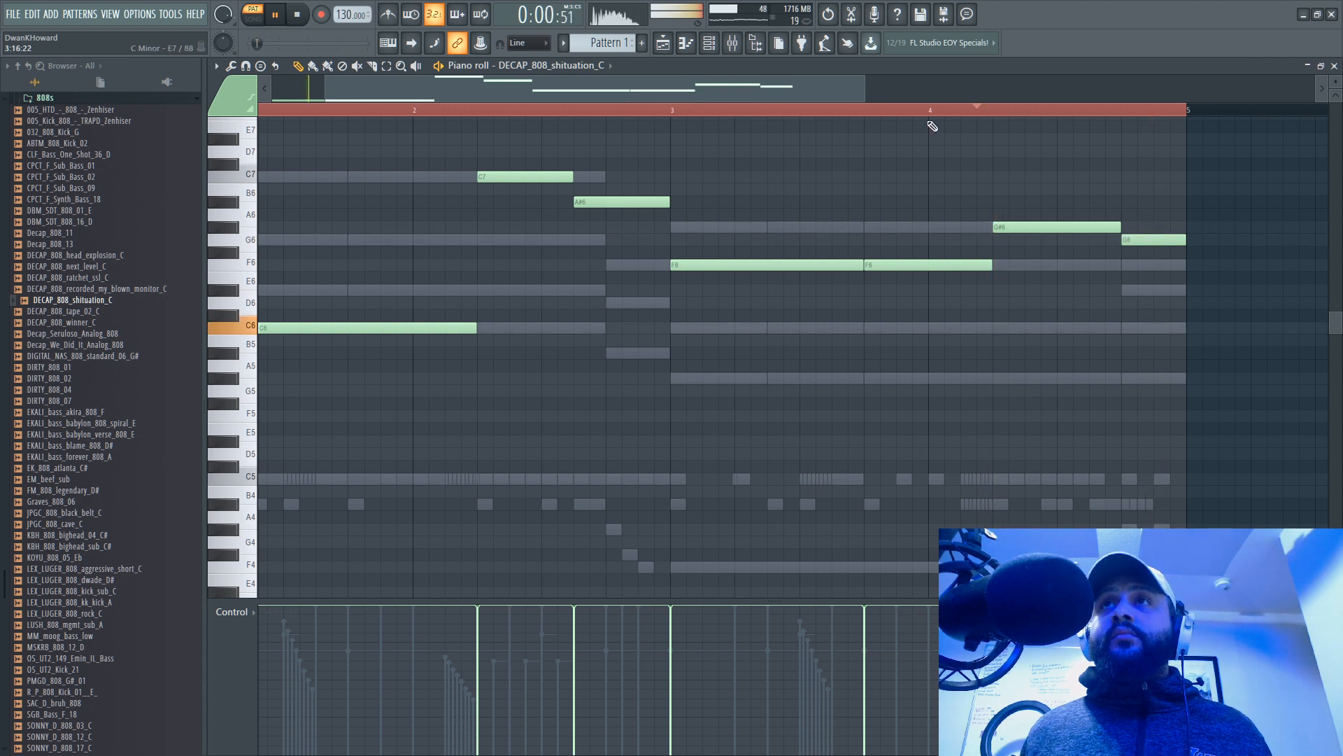
# Step: Play back the pattern and raise the last note of bar 4 to G#6
pyautogui.click(1140, 255)
pyautogui.rightClick(1140, 253)
pyautogui.press('space')
pyautogui.press('space')
pyautogui.moveTo(1131, 238); pyautogui.dragTo(1134, 290)
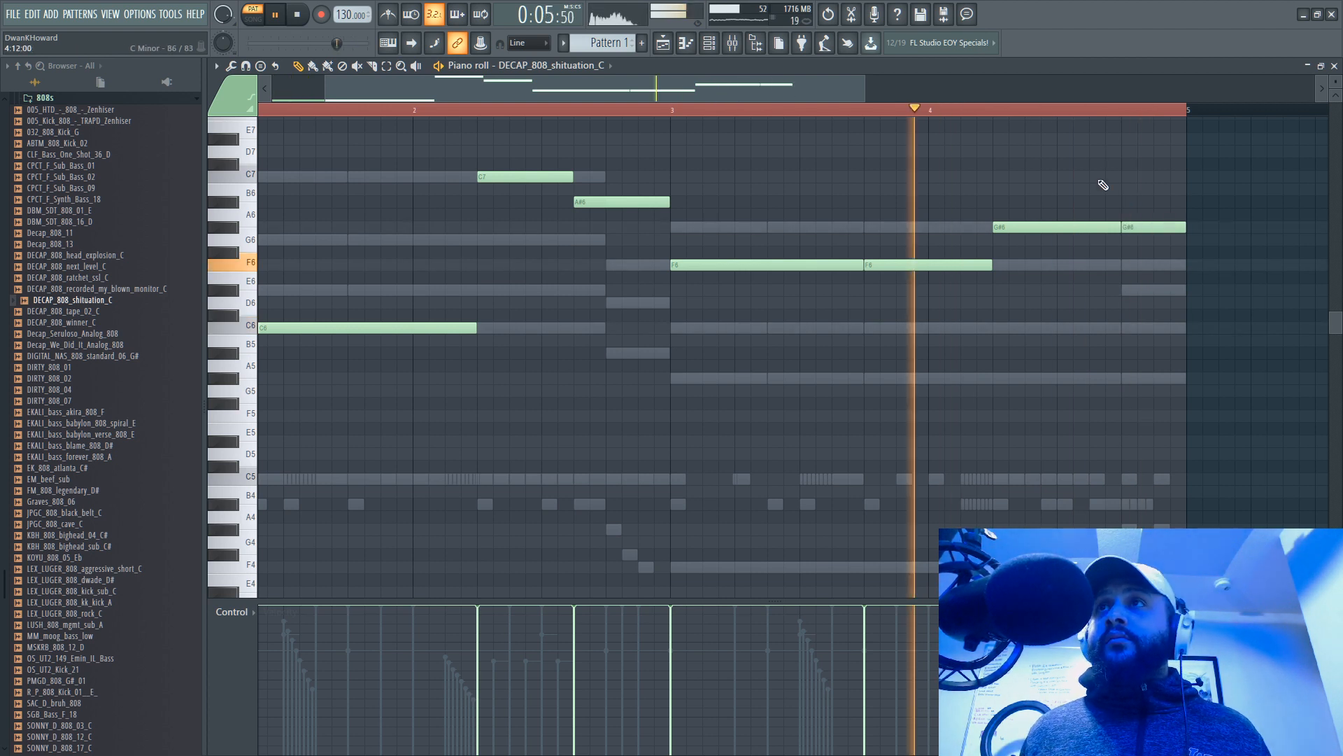
# Step: Add a one-step G#5 slide note on step 13 of bar 4 and play back the pattern
pyautogui.click(1137, 327)
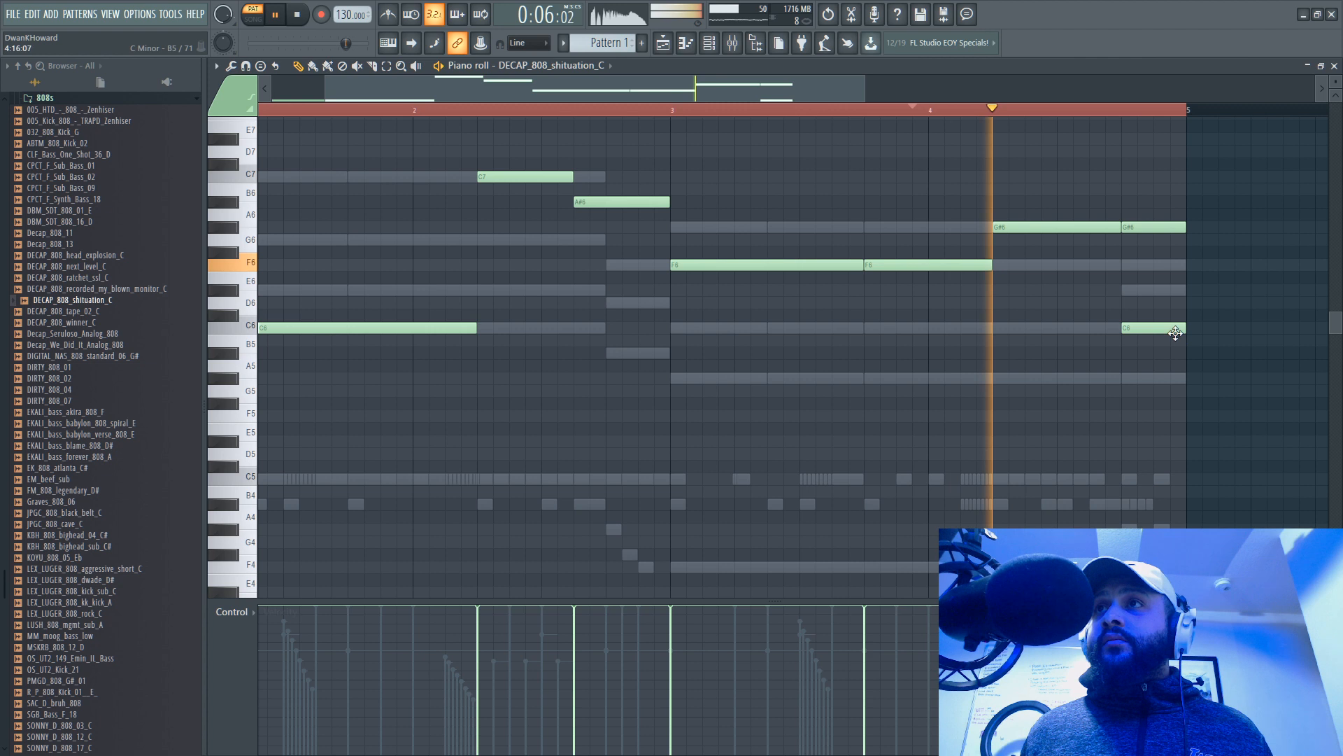
pyautogui.press('space')
pyautogui.moveTo(1185, 329); pyautogui.dragTo(1148, 332)
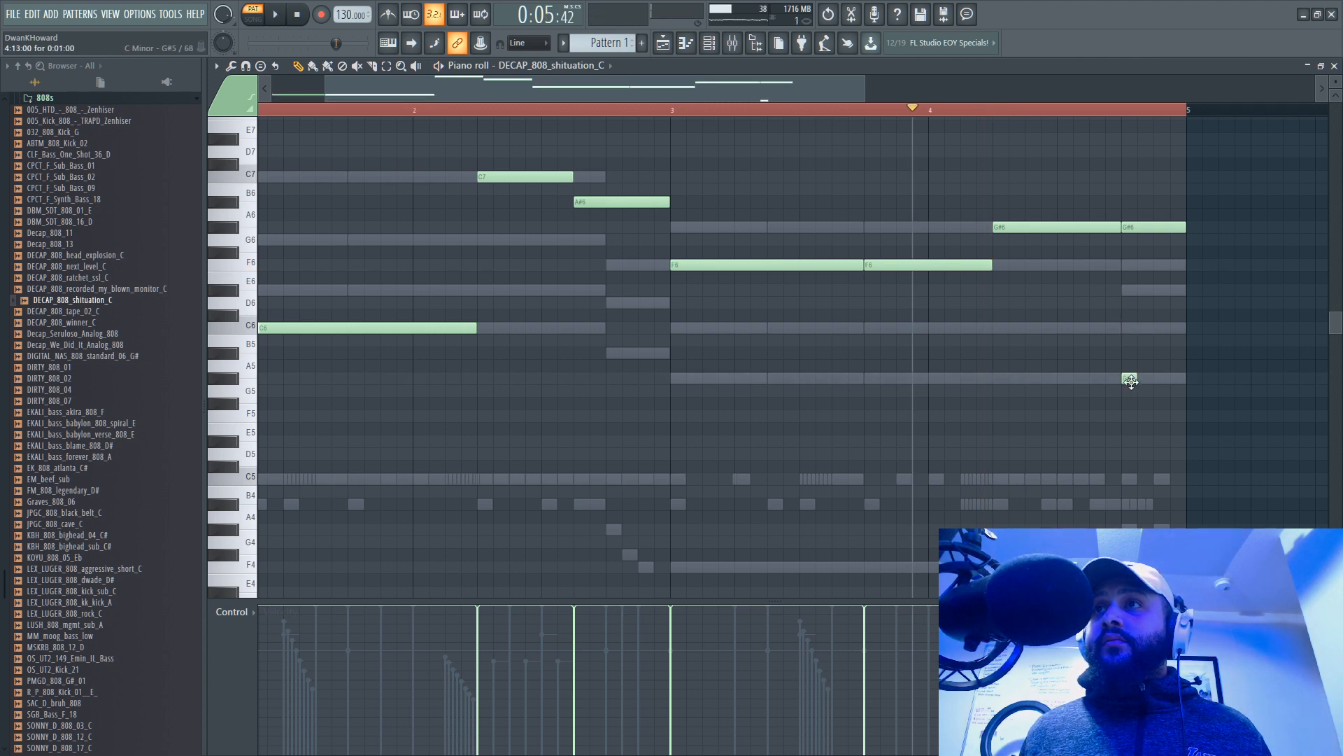
pyautogui.doubleClick(1130, 379)
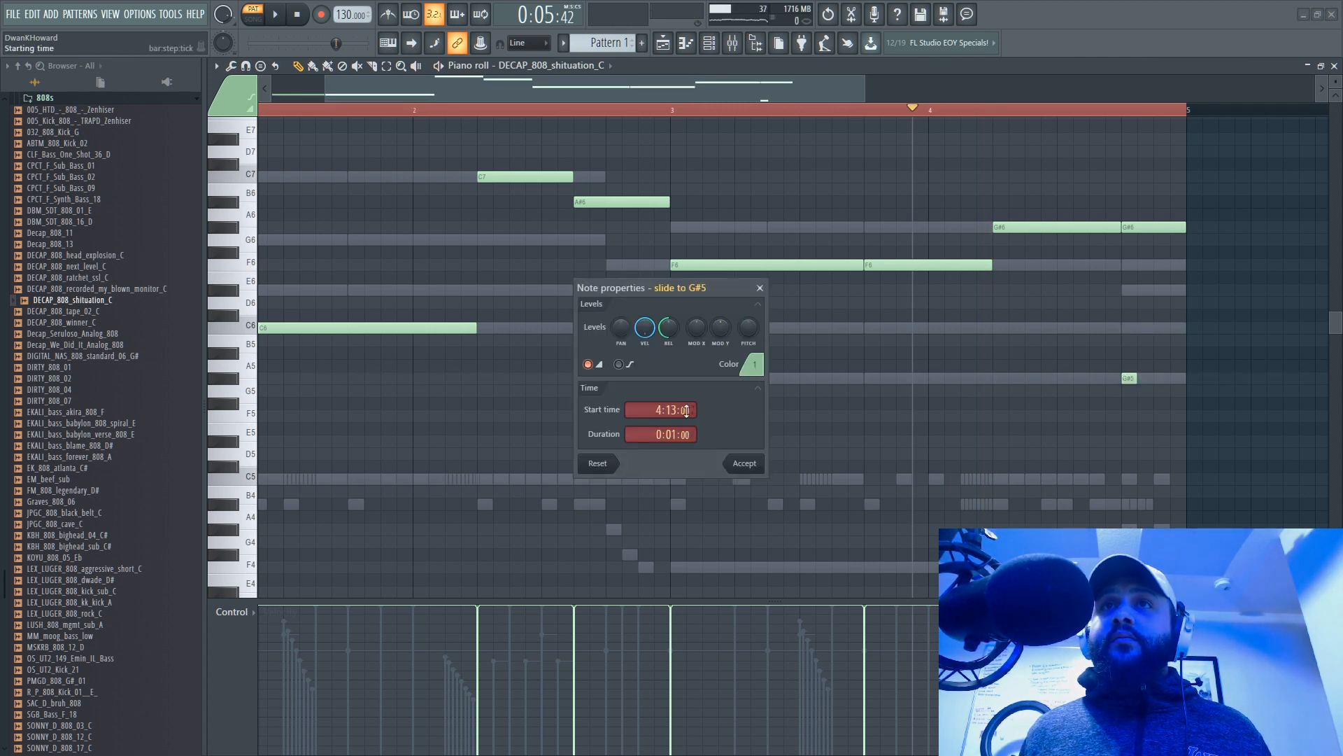
pyautogui.click(745, 464)
pyautogui.press('space')
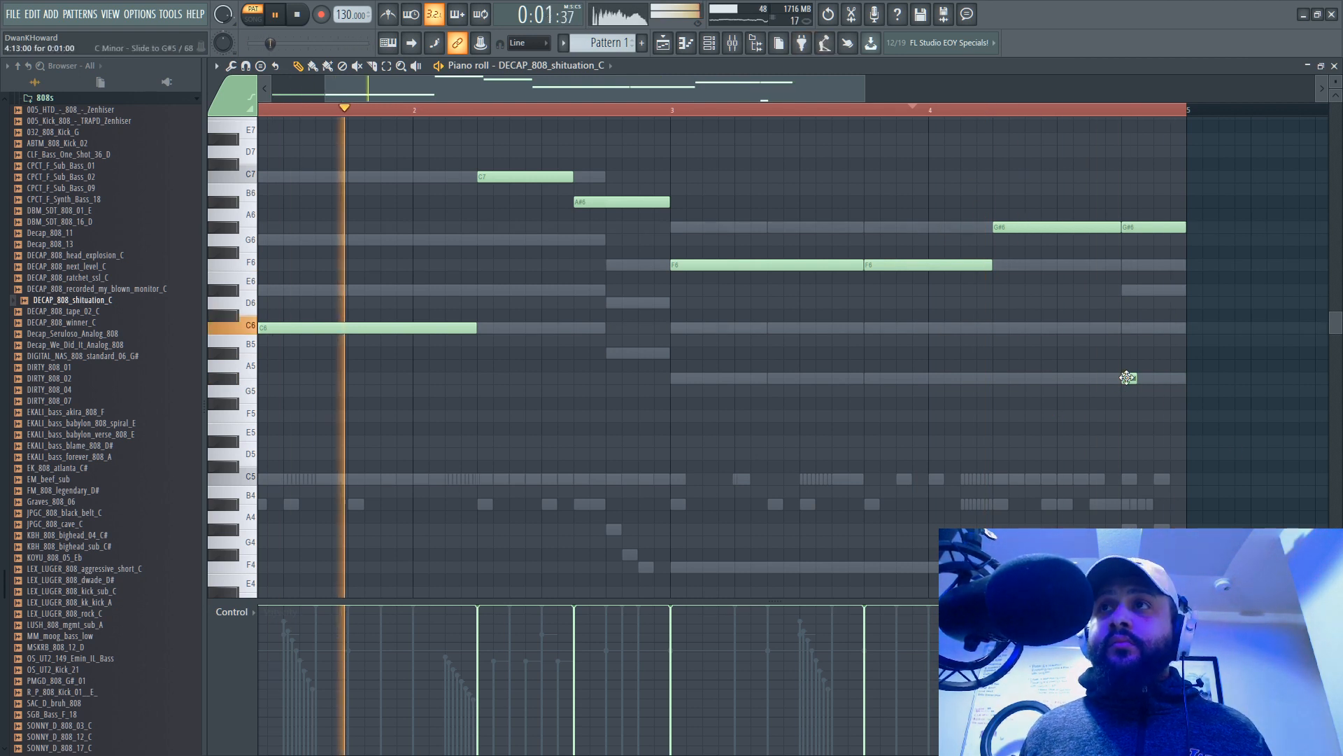
# Step: Transpose the whole 808 pattern down one octave and slice the opening C5 note at step 9 of bar 1
pyautogui.scroll(-2, 829, 294)
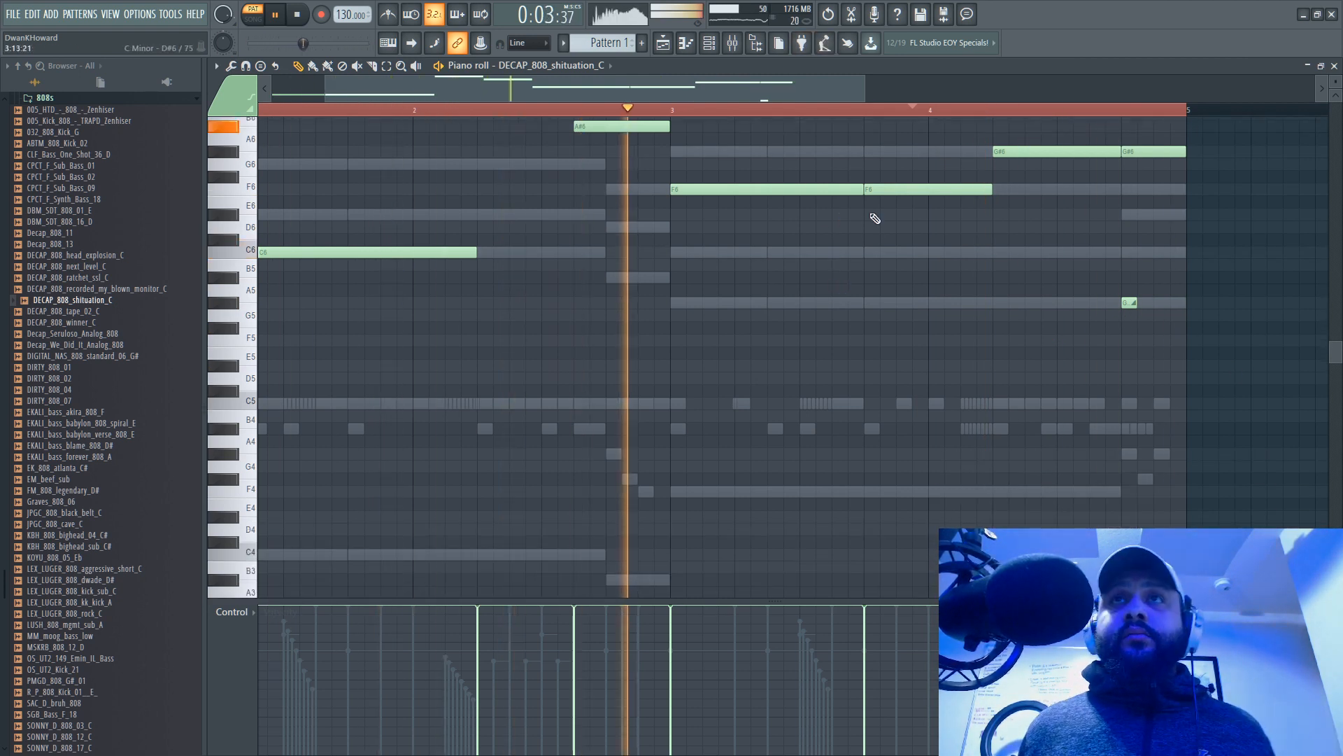
pyautogui.hotkey('ctrl', 'Down')
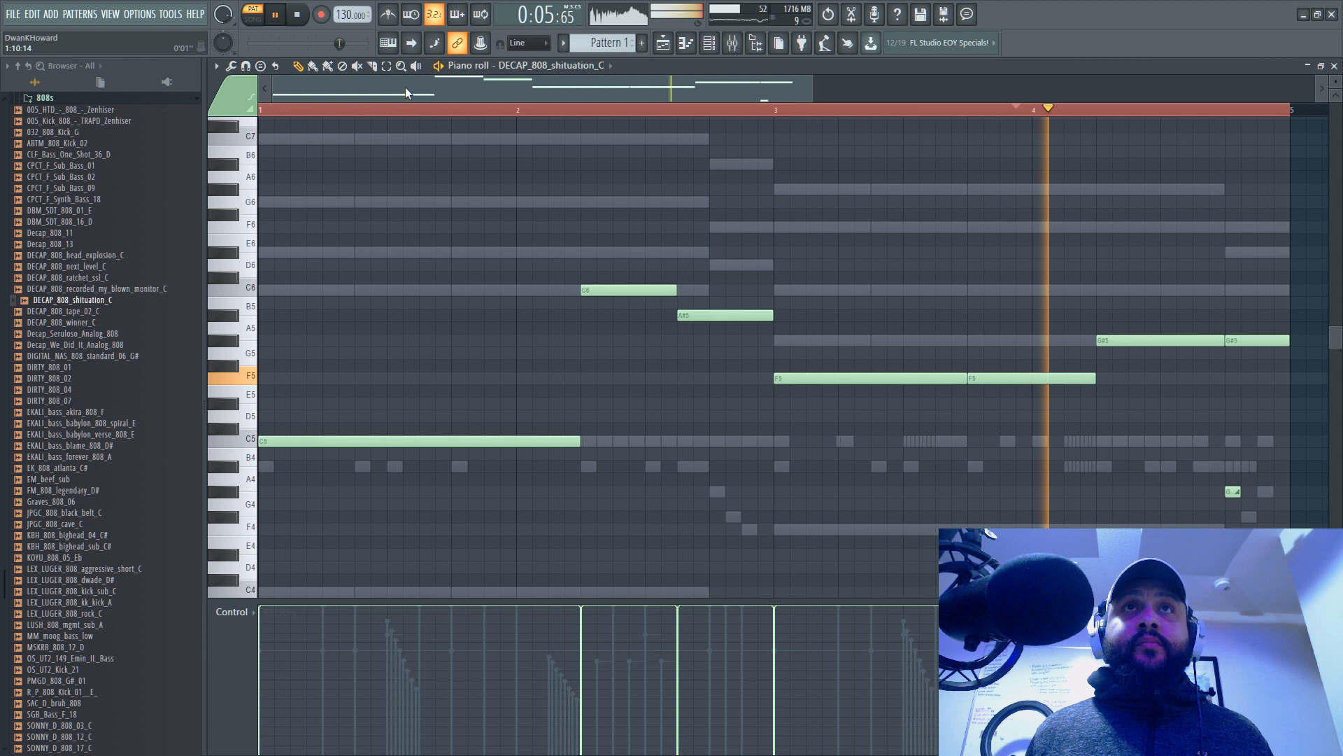
pyautogui.click(372, 66)
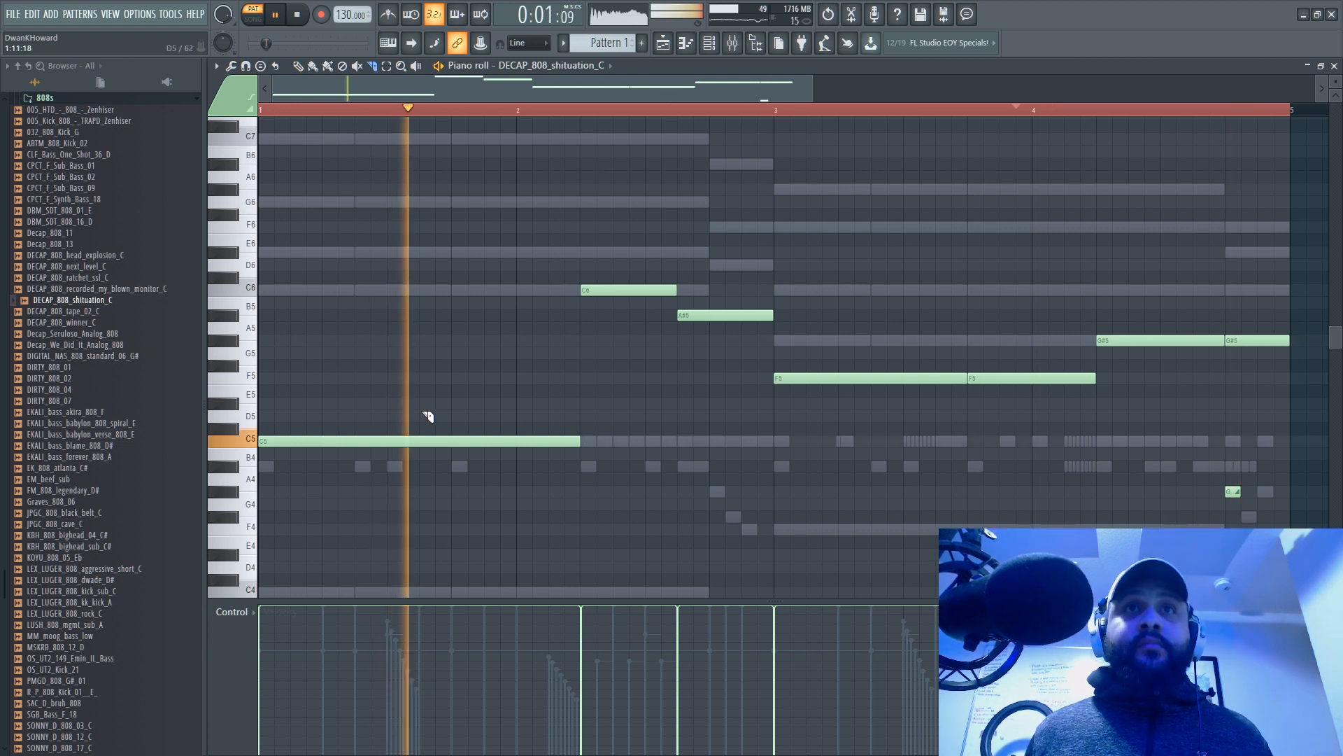
pyautogui.moveTo(392, 425); pyautogui.dragTo(400, 461)
pyautogui.press('space')
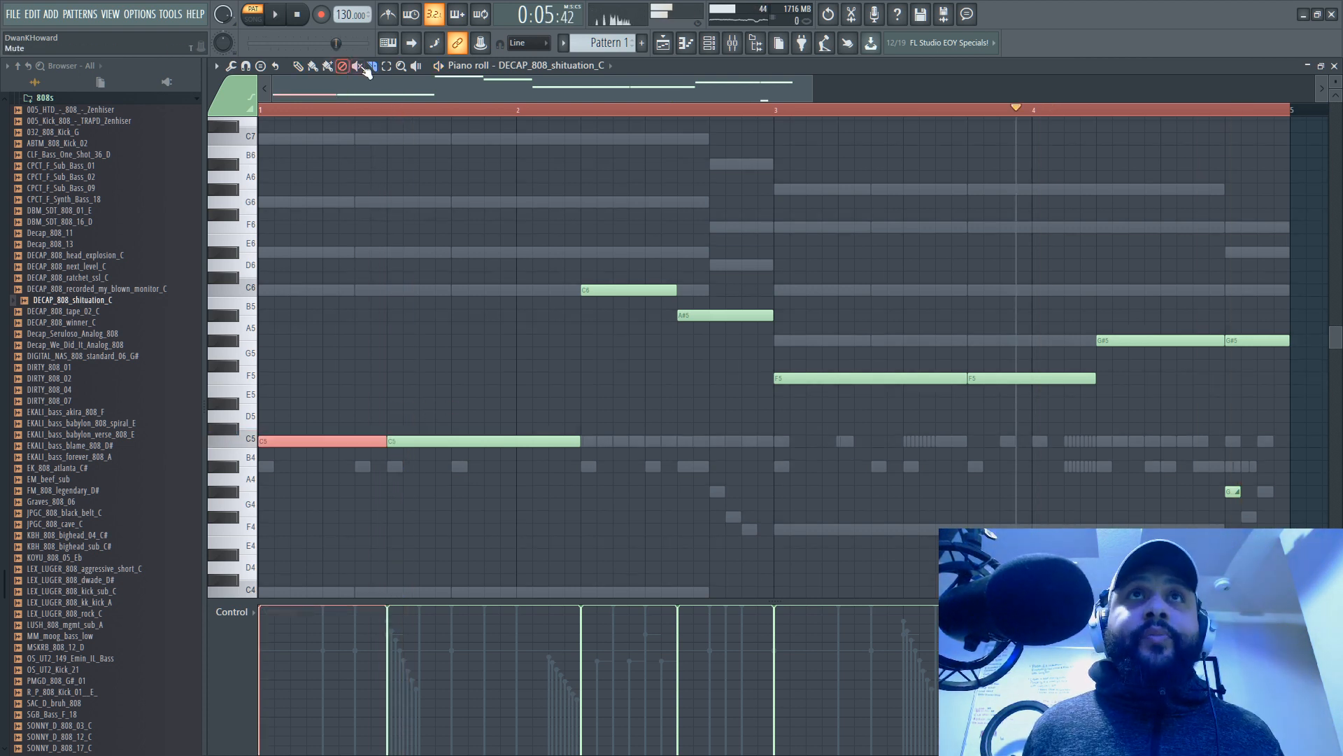
# Step: Delete the slide note in bar 4, add an eight-step D#6 slide note on step 9 of bar 1, and play it back
pyautogui.hscroll(4, 898, 154)
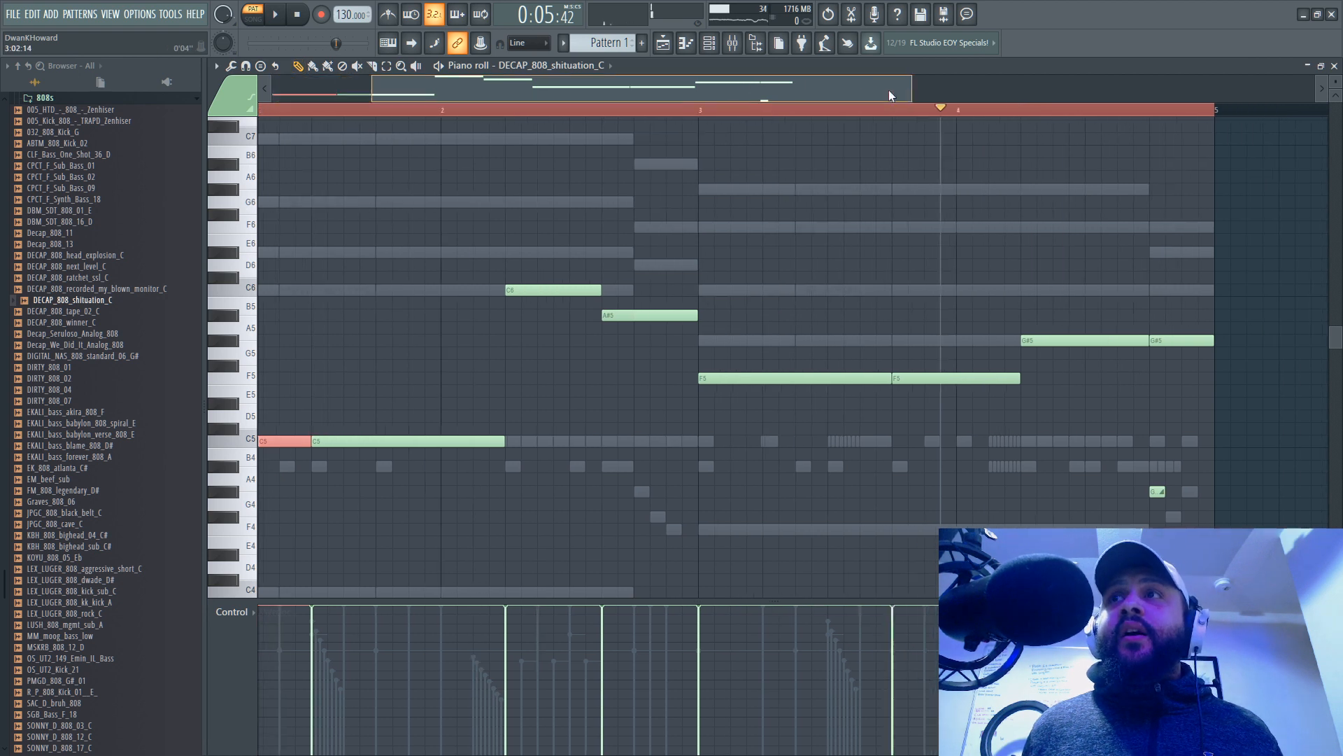
pyautogui.rightClick(941, 491)
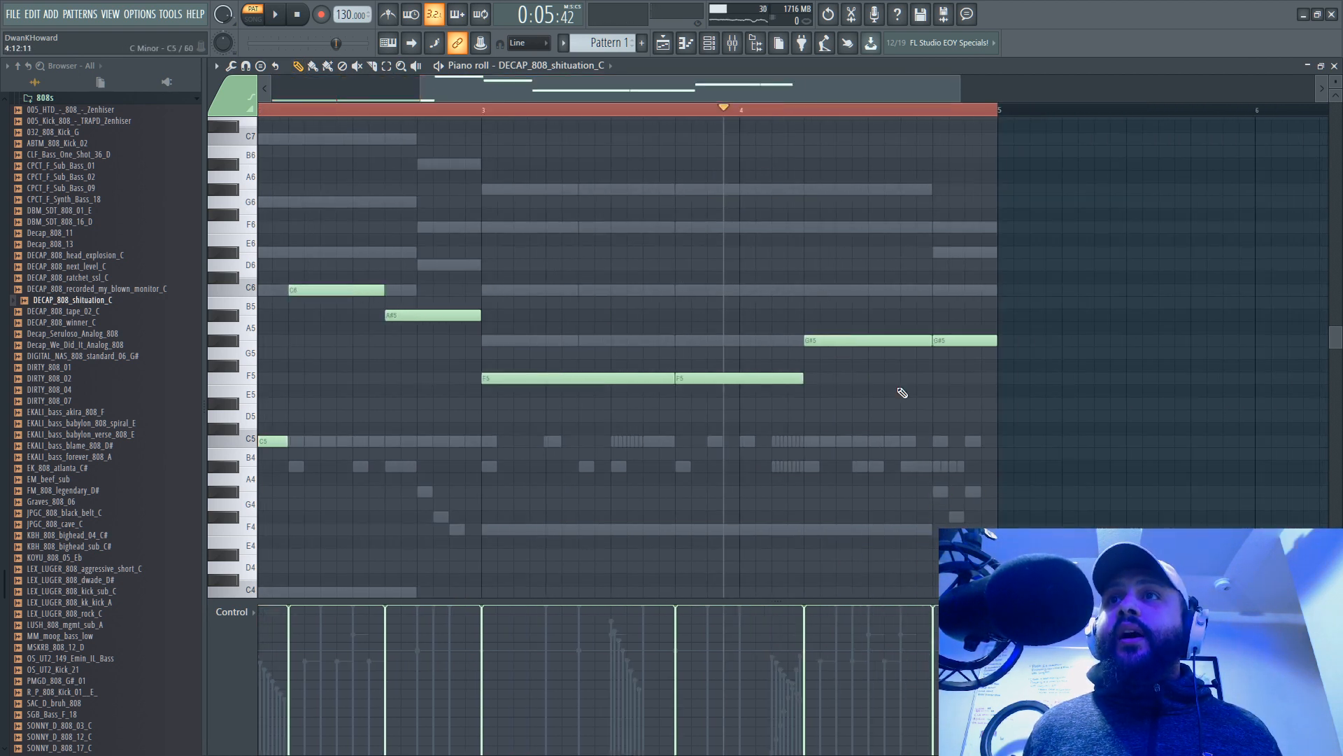
pyautogui.hscroll(-4, 586, 88)
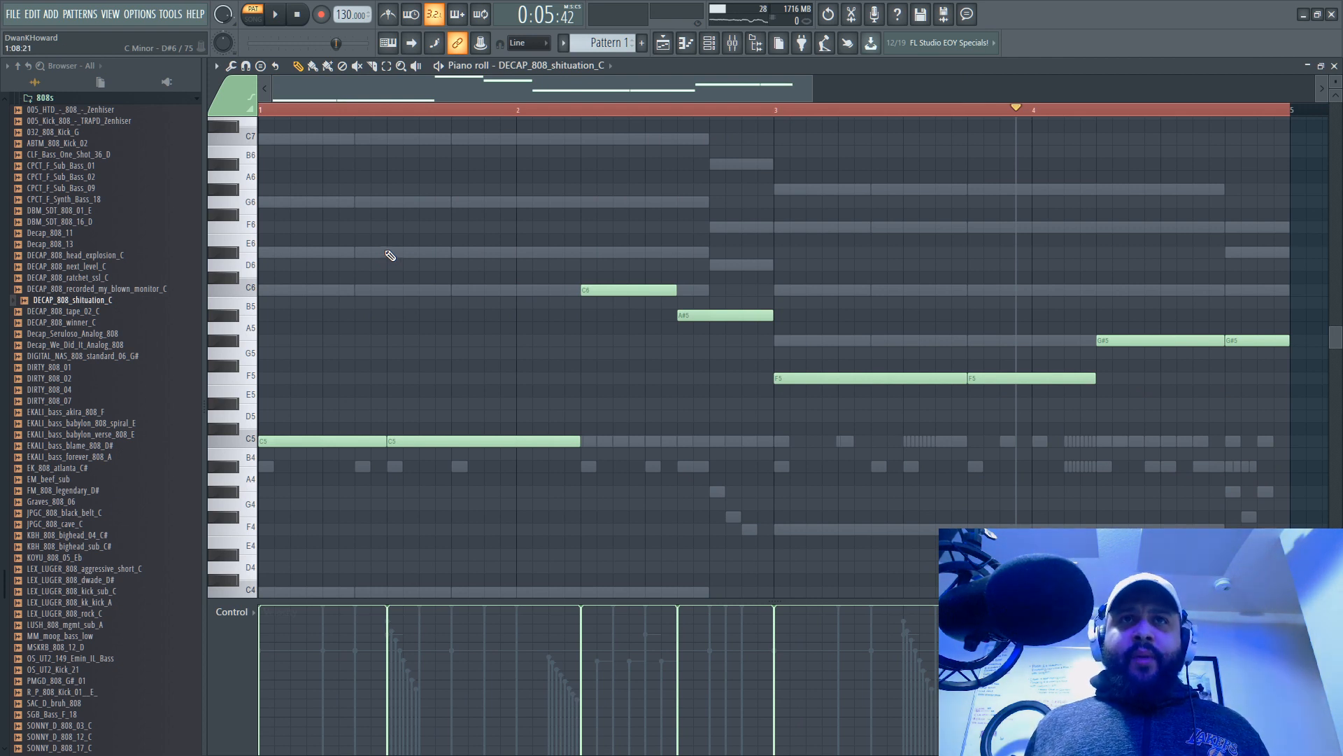
pyautogui.doubleClick(391, 253)
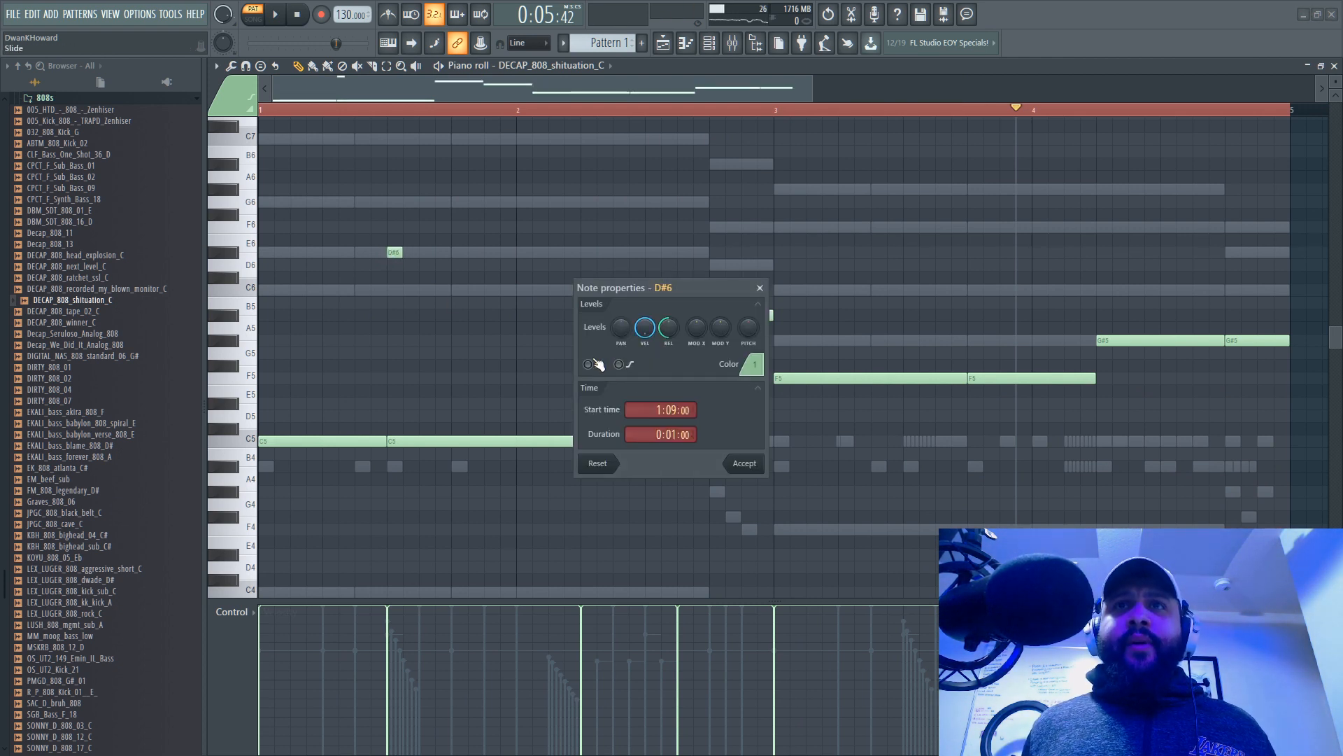
pyautogui.click(759, 463)
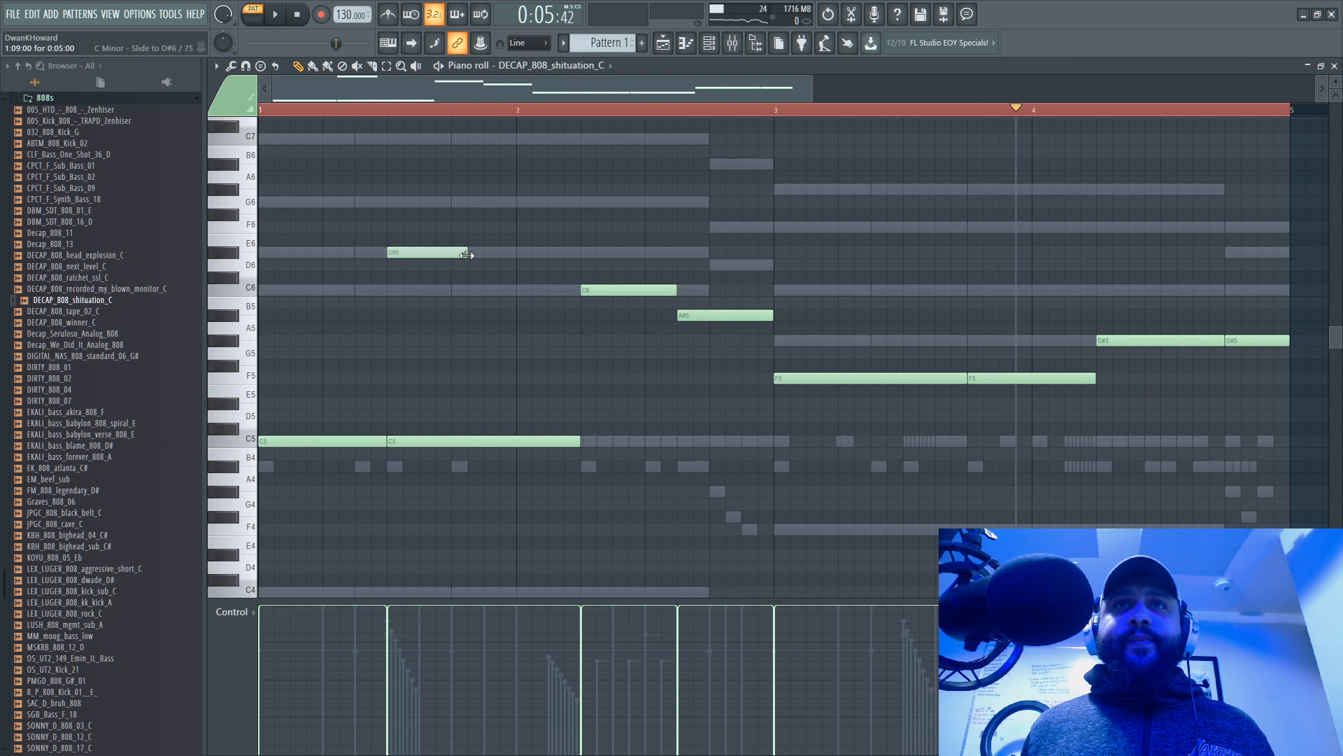
pyautogui.press('space')
pyautogui.press('space')
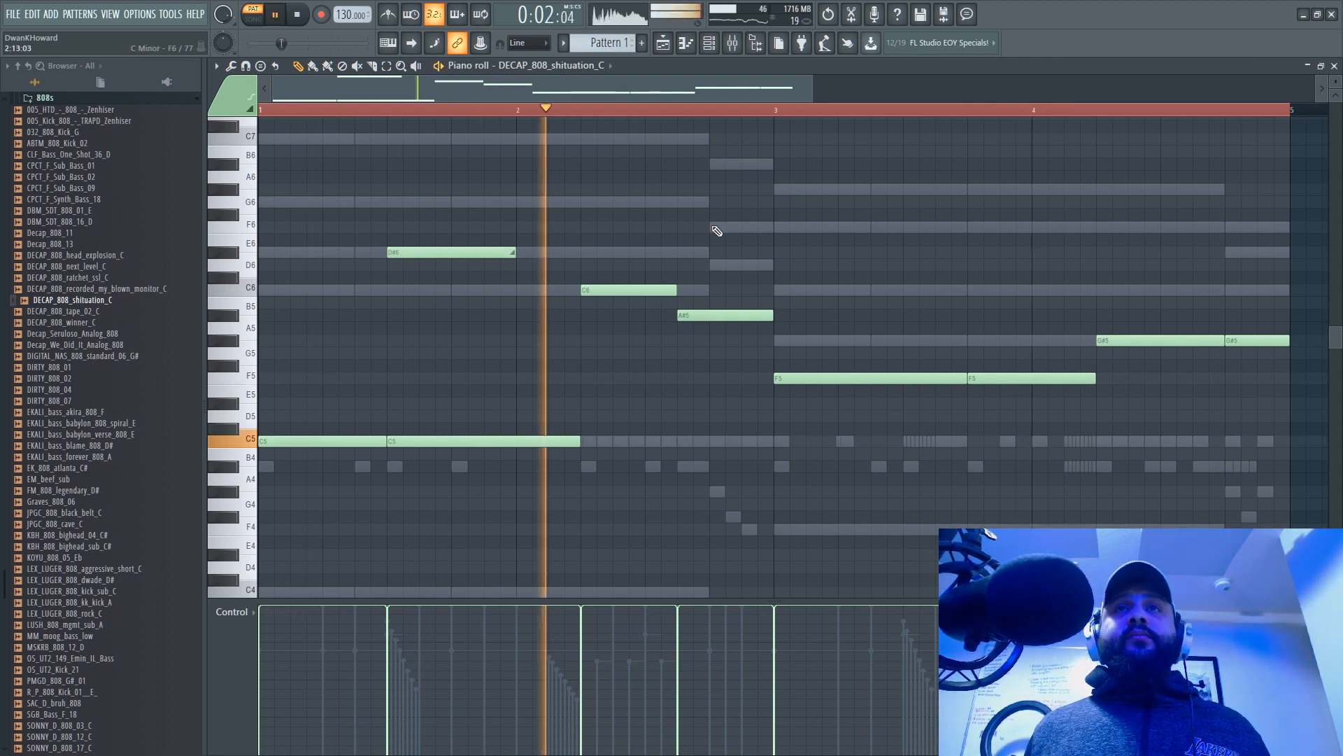
# Step: Slice the second C5 note at the start of bar 2 and play back the pattern
pyautogui.press('space')
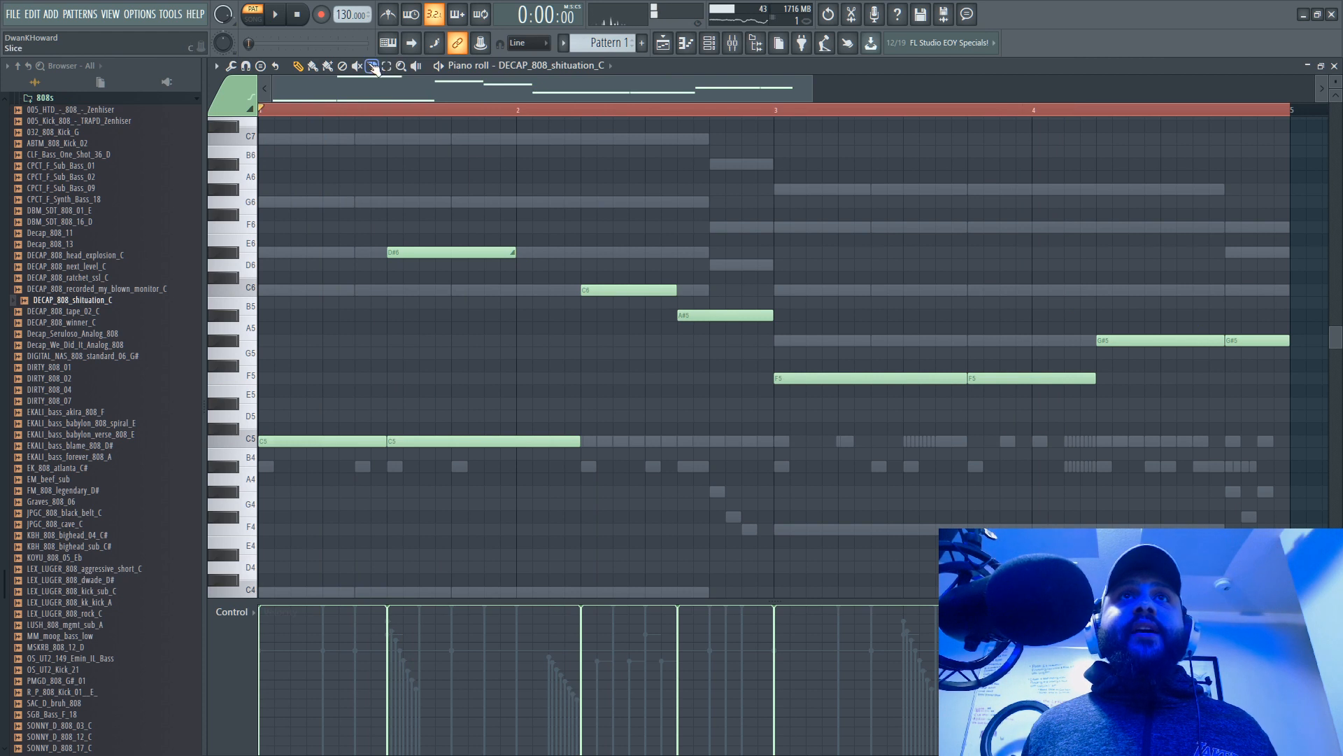
pyautogui.moveTo(520, 427); pyautogui.dragTo(521, 462)
pyautogui.press('space')
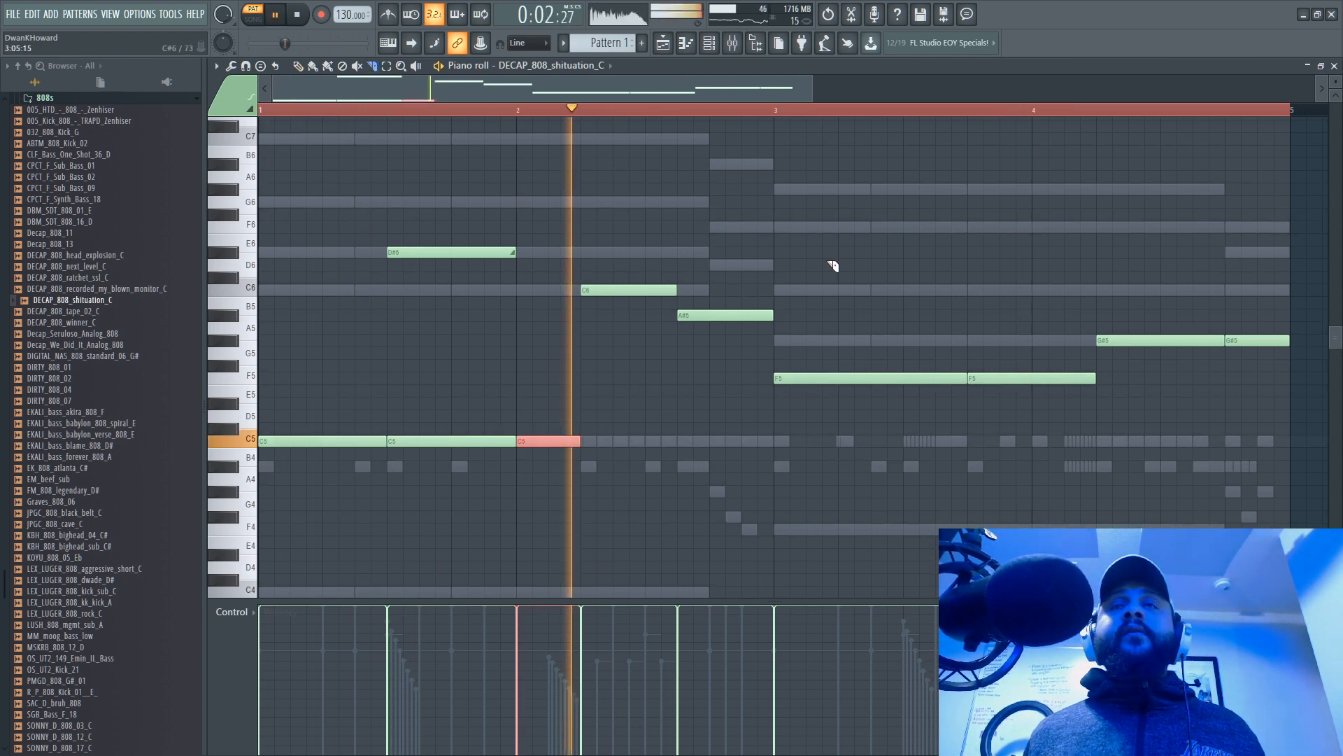
# Step: Add a four-step D#4 slide note at the start of bar 2 and play it back
pyautogui.click(313, 65)
pyautogui.click(298, 67)
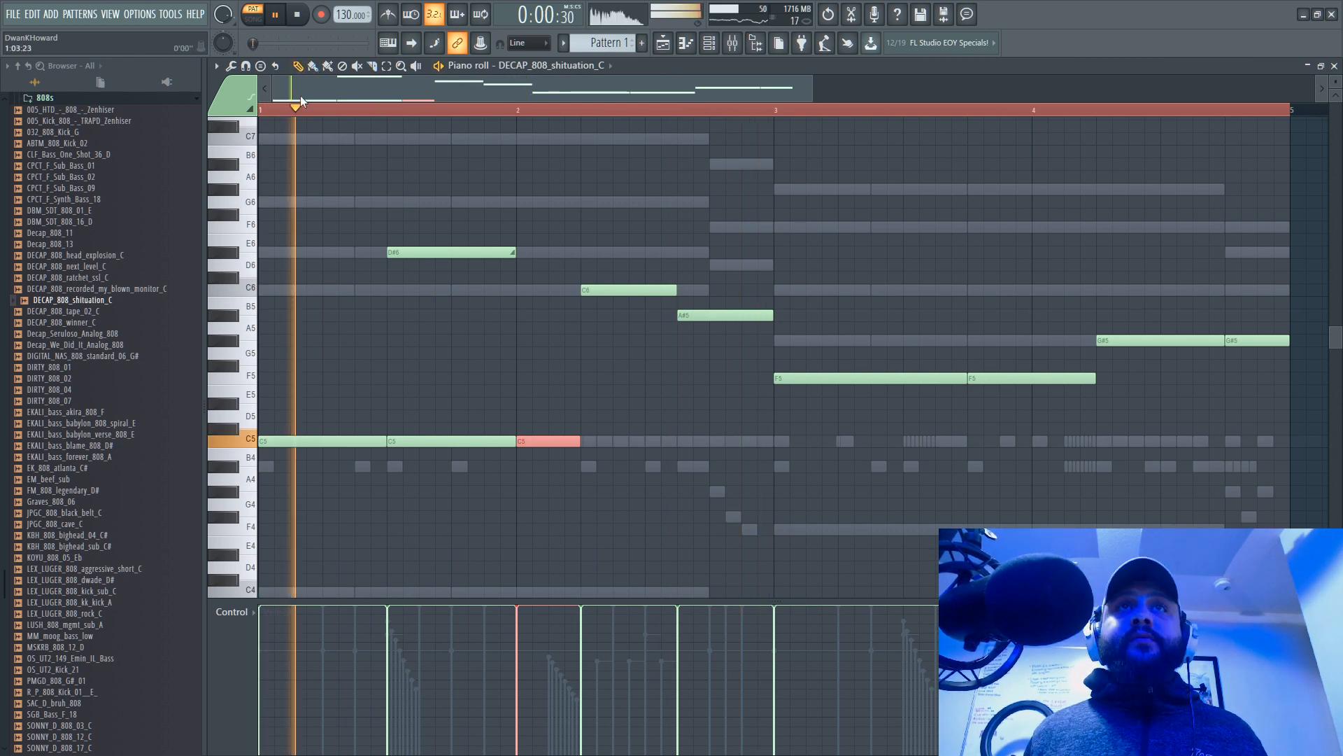
pyautogui.scroll(-4, 513, 177)
pyautogui.scroll(3, 515, 228)
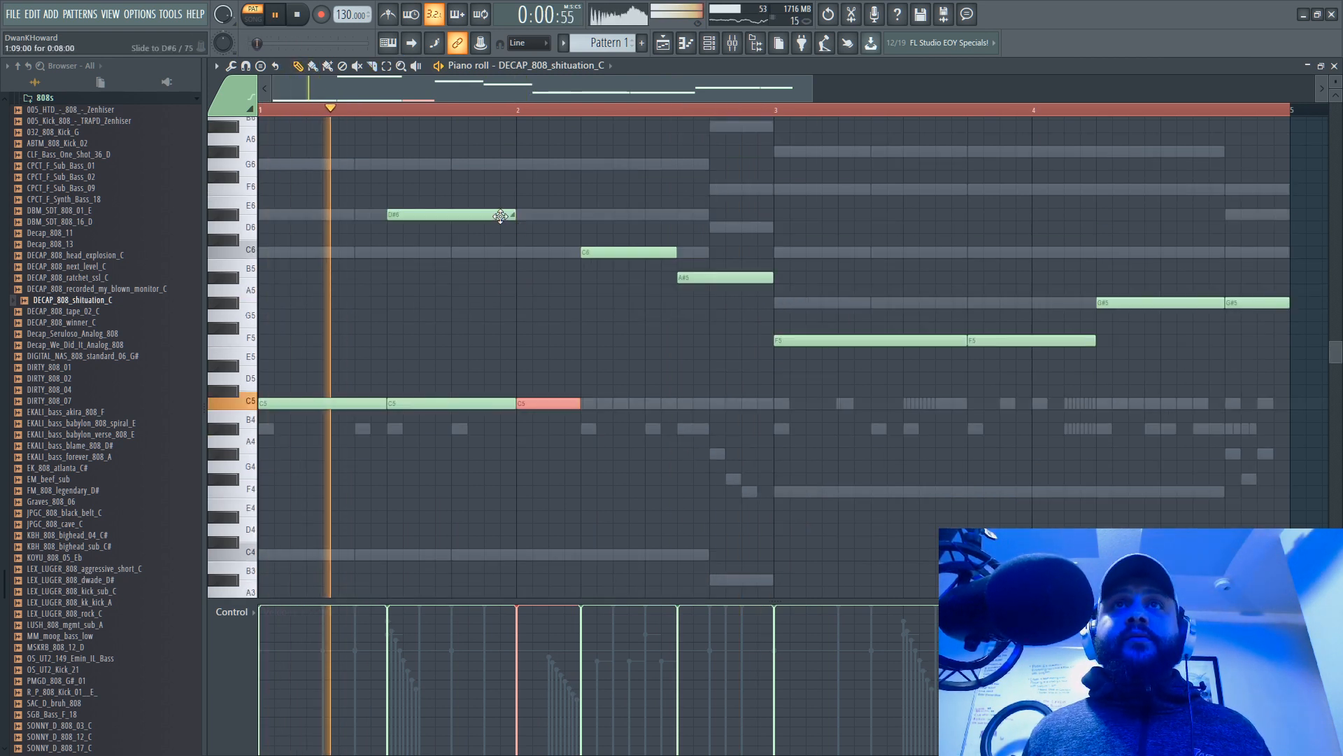
pyautogui.click(522, 518)
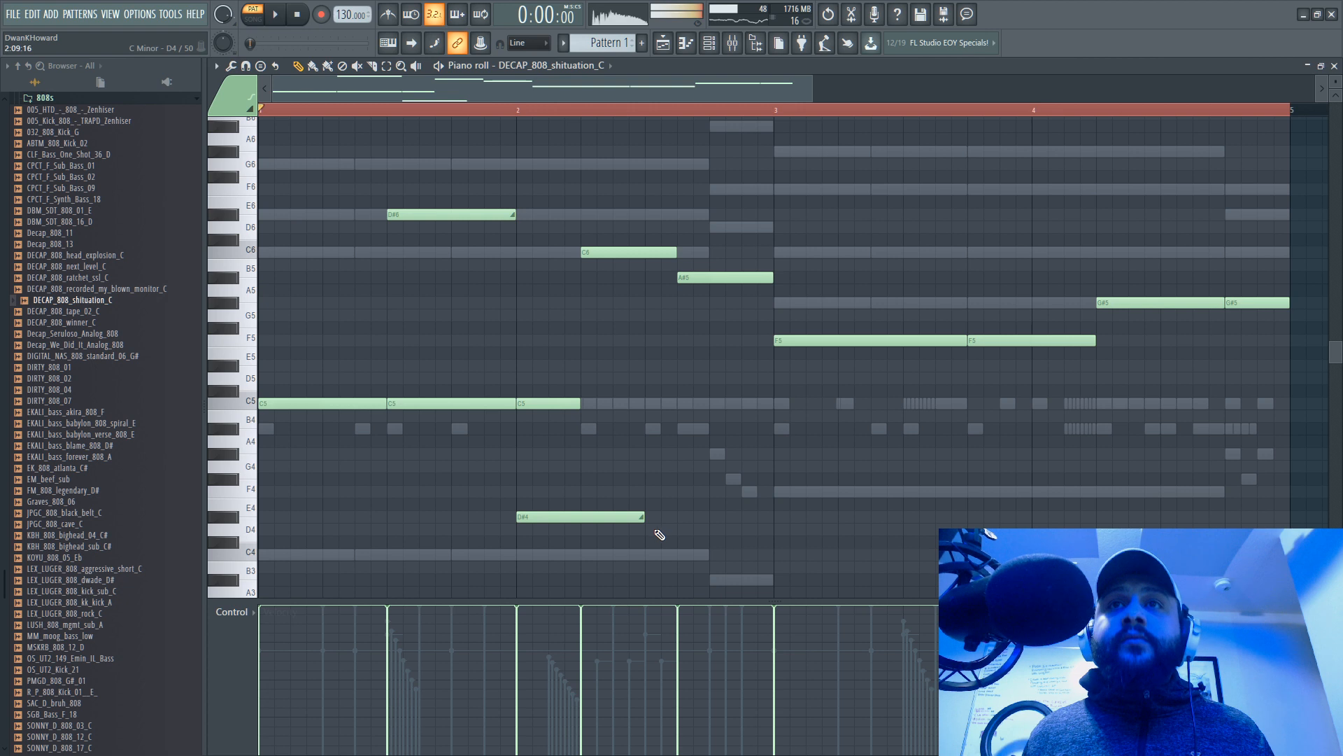
pyautogui.moveTo(644, 518); pyautogui.dragTo(580, 518)
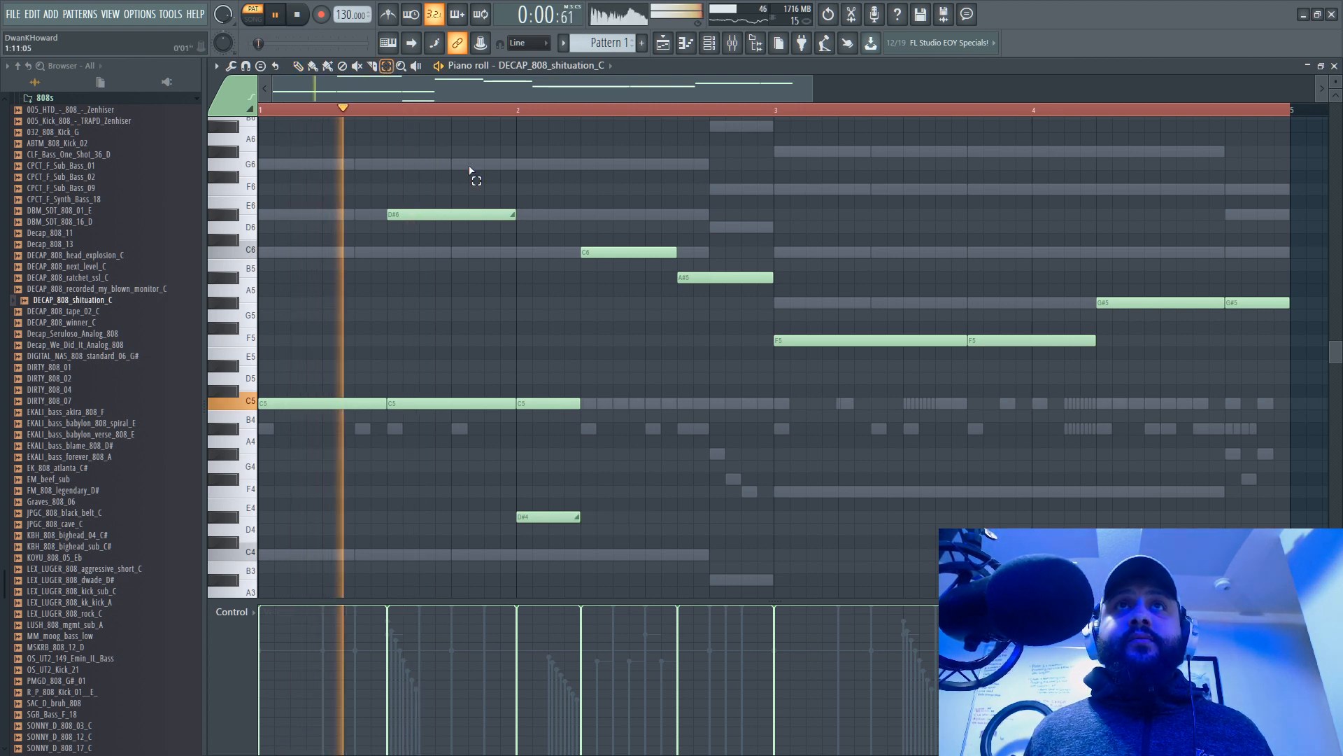
# Step: Transpose the short C5 note at the start of bar 2 up two octaves to C7
pyautogui.moveTo(529, 371); pyautogui.dragTo(581, 439)
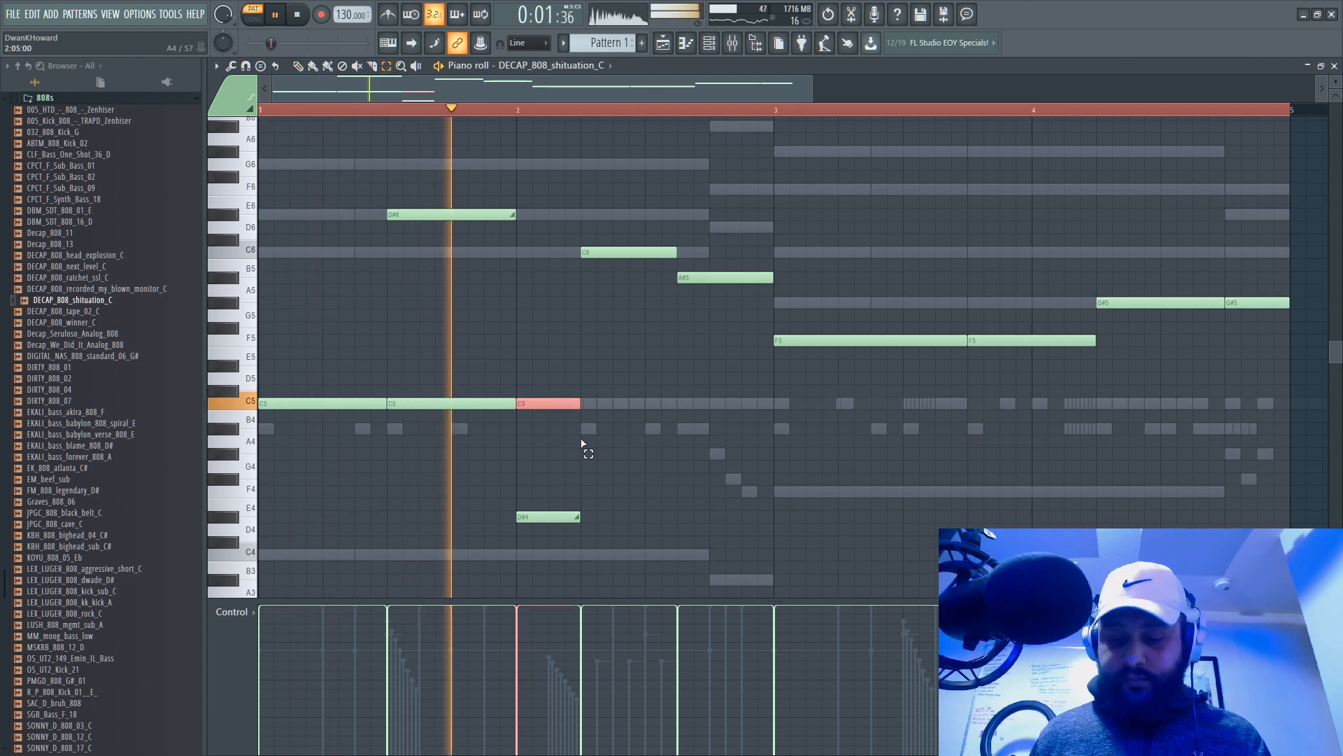
pyautogui.hotkey('ctrl', 'Up')
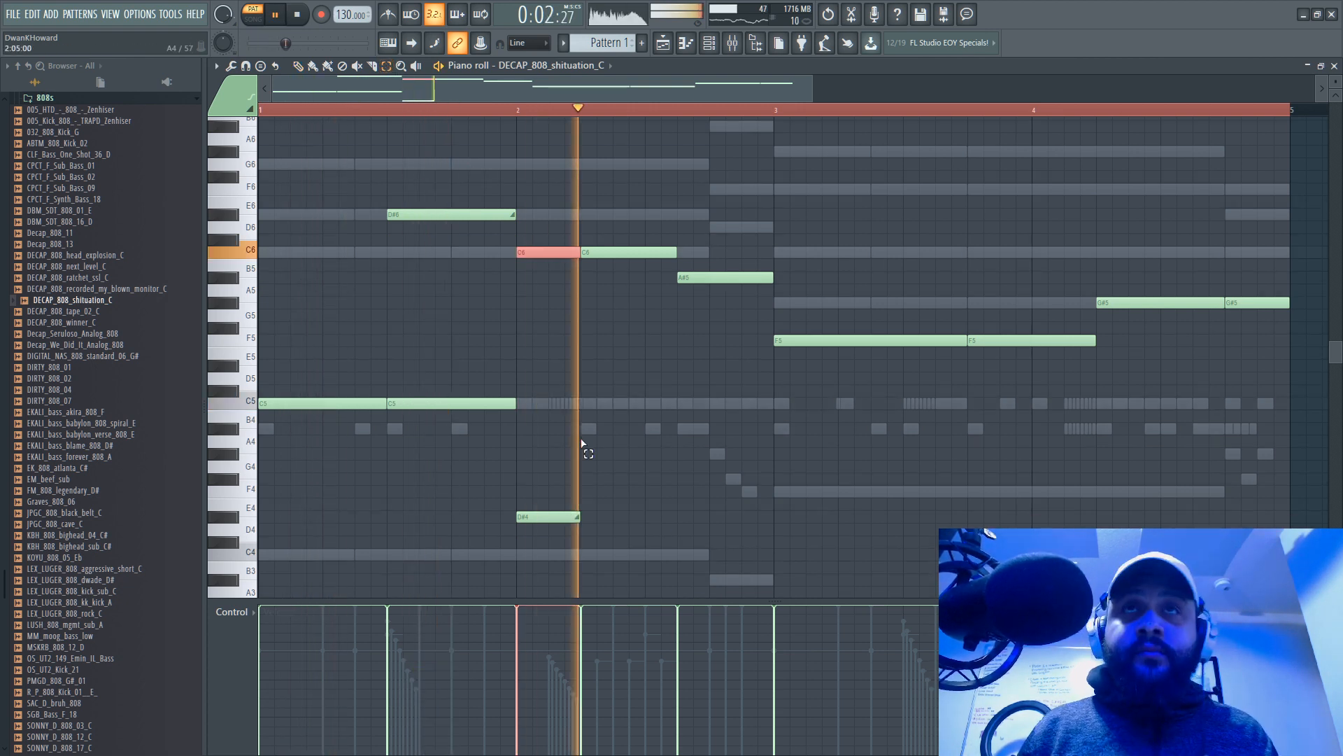
pyautogui.press('Delete')
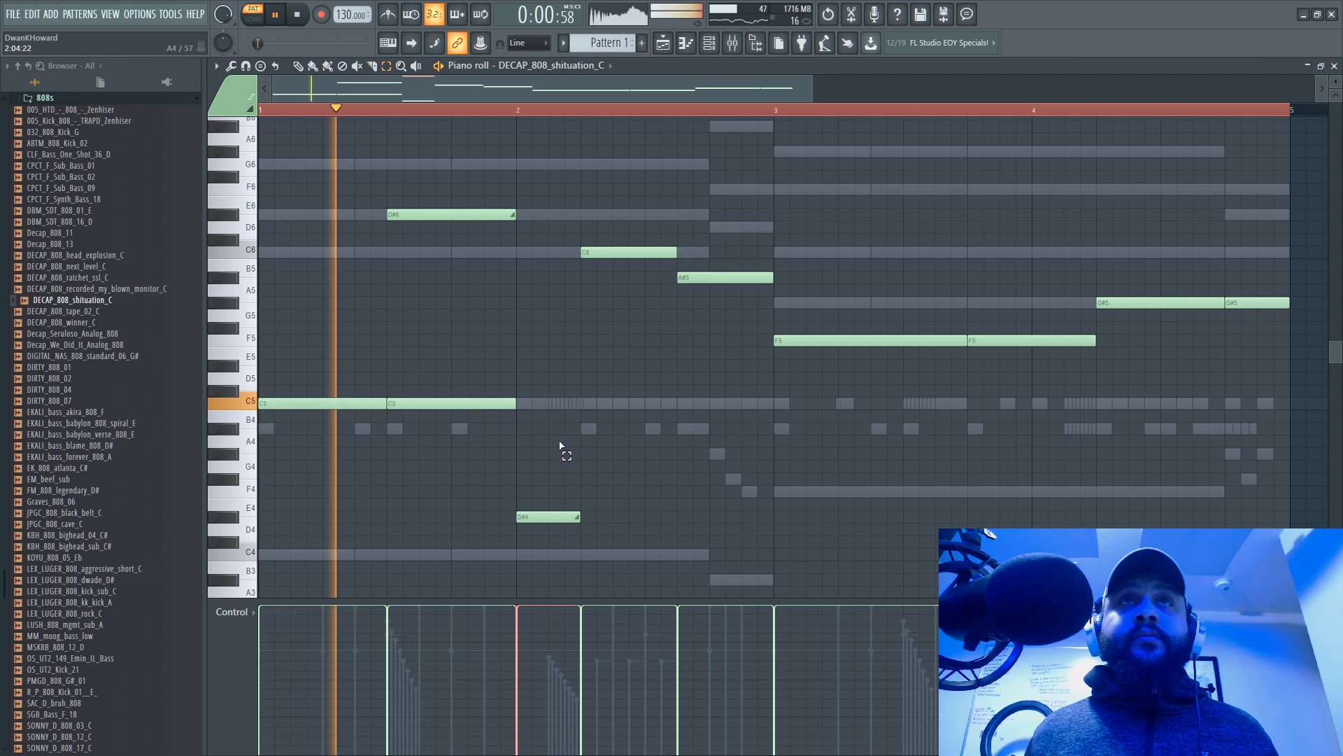
# Step: Shorten the D#4 slide note in bar 2 to one step and raise it to A#4
pyautogui.moveTo(580, 516); pyautogui.dragTo(545, 512)
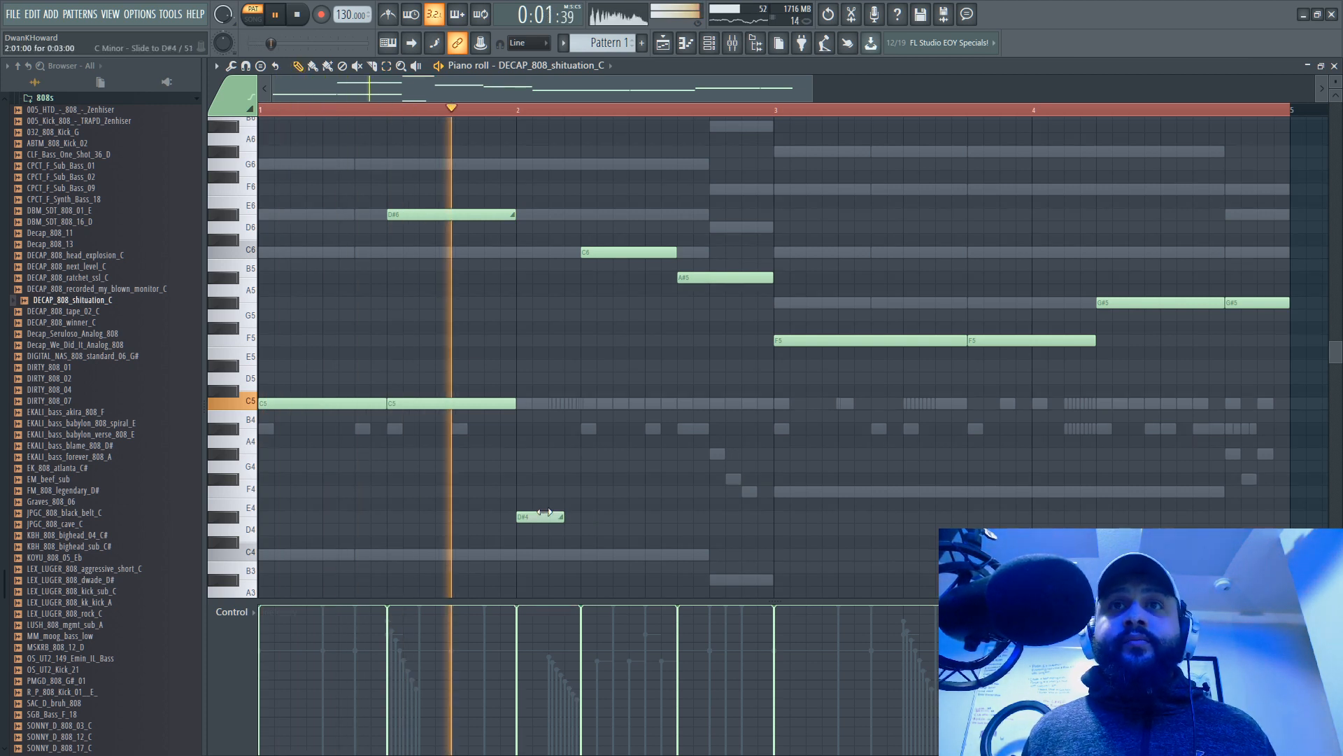
pyautogui.scroll(4, 664, 295)
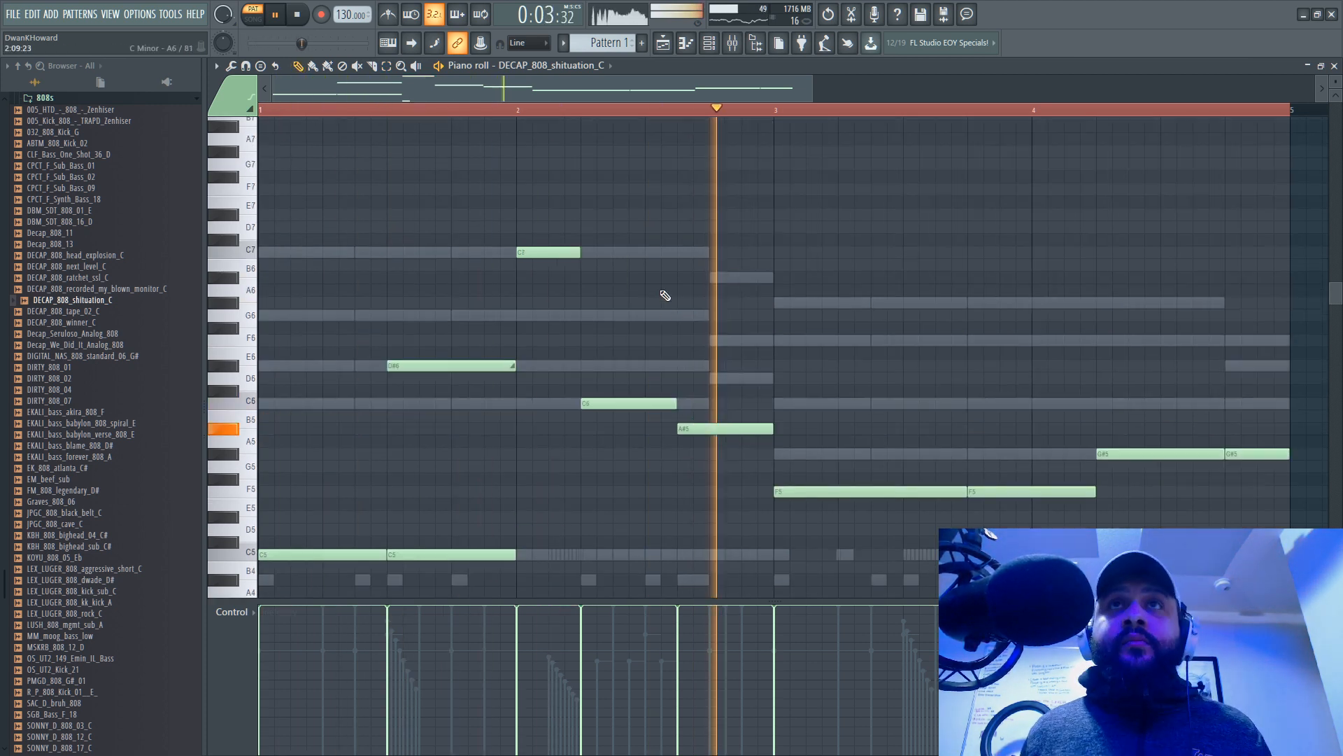
pyautogui.scroll(-5, 555, 341)
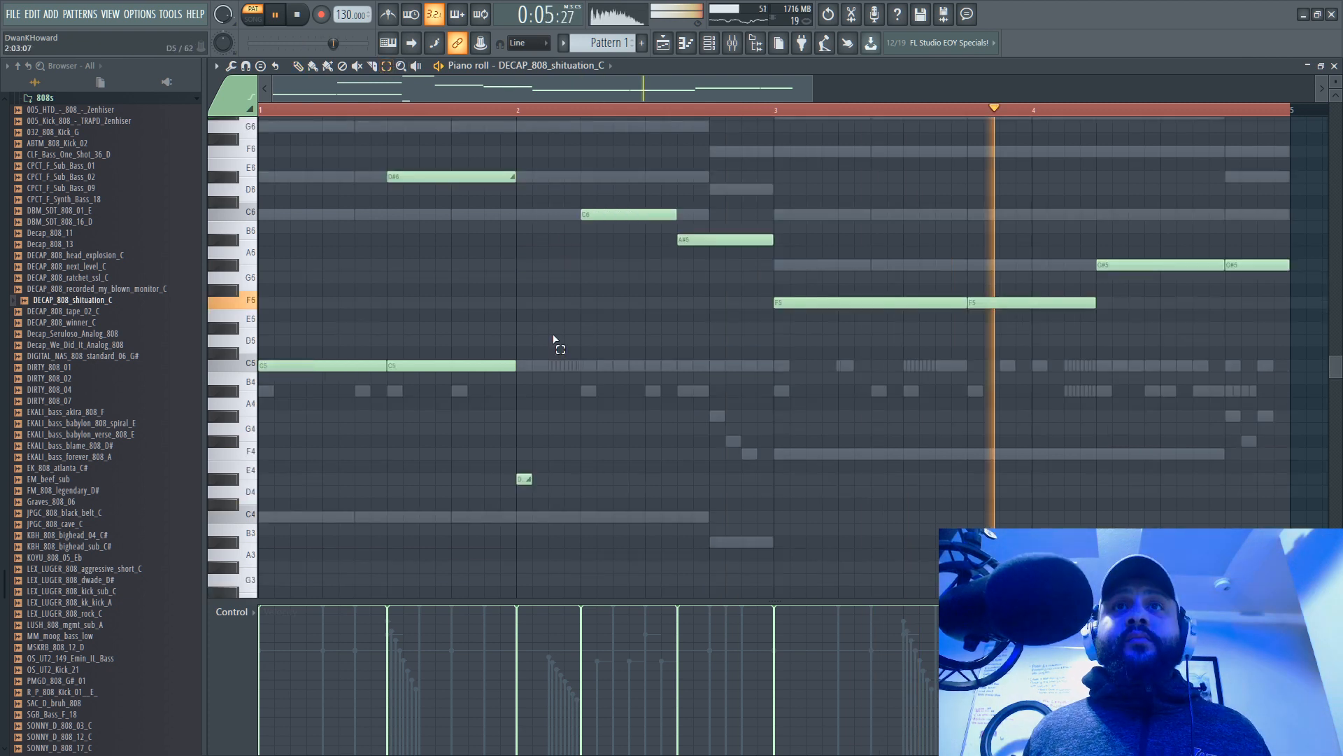
pyautogui.scroll(-5, 555, 340)
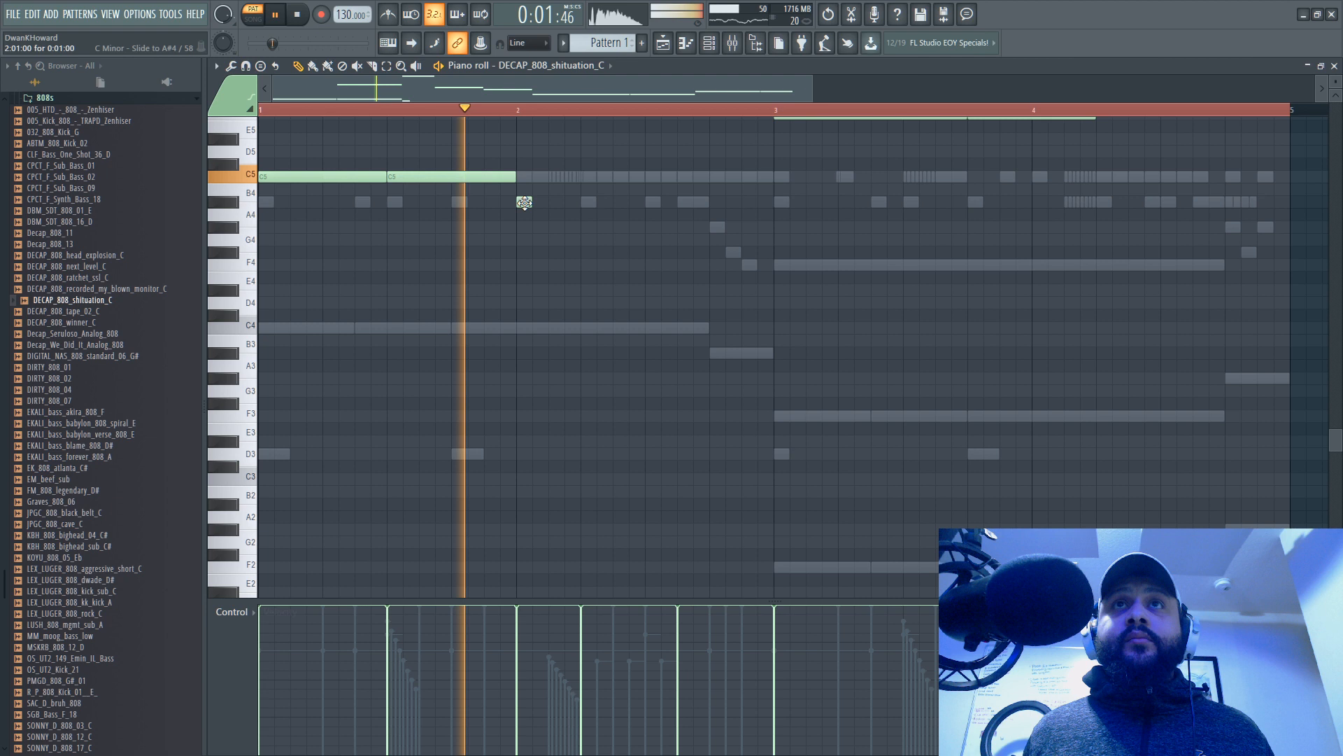
pyautogui.press('space')
# Step: Move the bar 2 slide note to G#4 and transpose the C7 note above it up another octave
pyautogui.scroll(8, 524, 210)
pyautogui.press('space')
pyautogui.moveTo(478, 129); pyautogui.dragTo(556, 193)
pyautogui.hotkey('ctrl', 'Up')
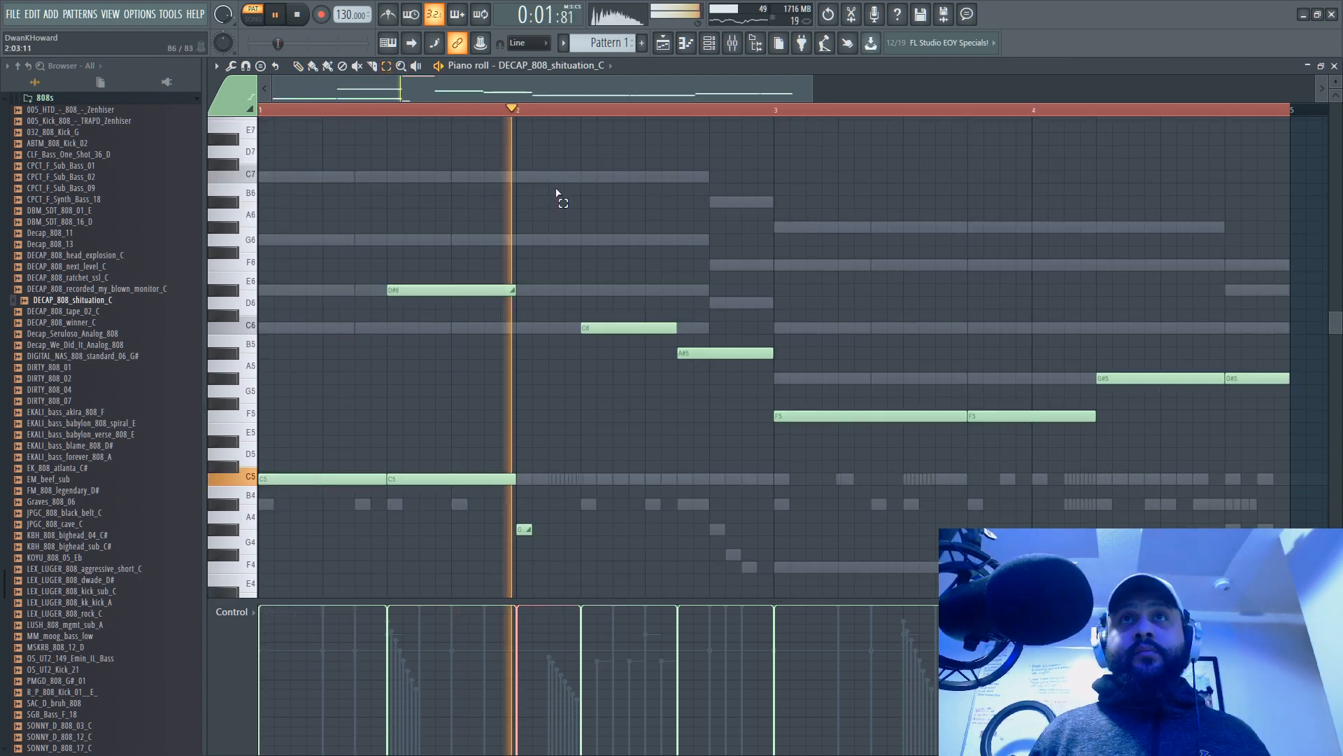
# Step: Undo the bar 2 changes back to the C5 note and the four-step D#4 slide, and play back the pattern
pyautogui.press('space')
pyautogui.hotkey('ctrl', 'z')
pyautogui.hotkey('ctrl', 'z')
pyautogui.hotkey('ctrl', 'z')
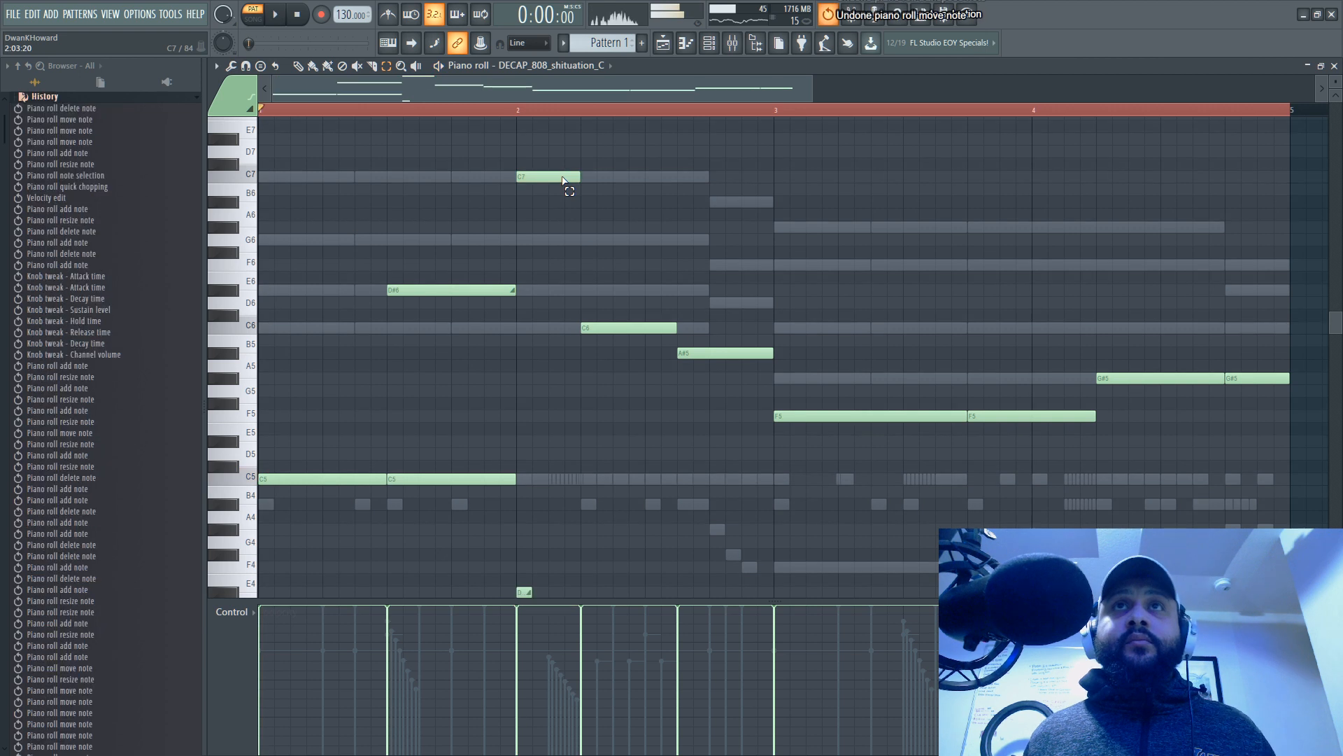
pyautogui.click(562, 179)
pyautogui.press('space')
pyautogui.scroll(-5, 576, 261)
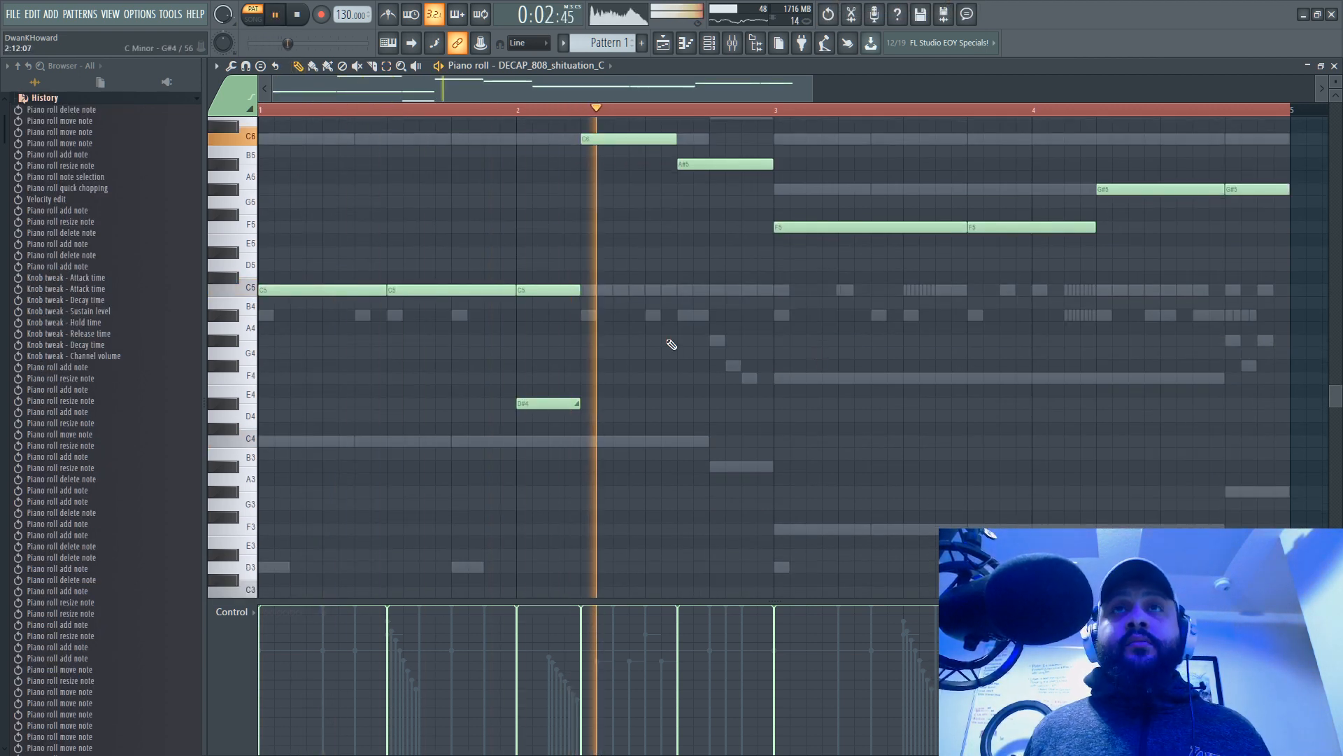
# Step: Delete the D#4 slide note at the start of bar 2
pyautogui.scroll(5, 539, 330)
pyautogui.scroll(-6, 541, 336)
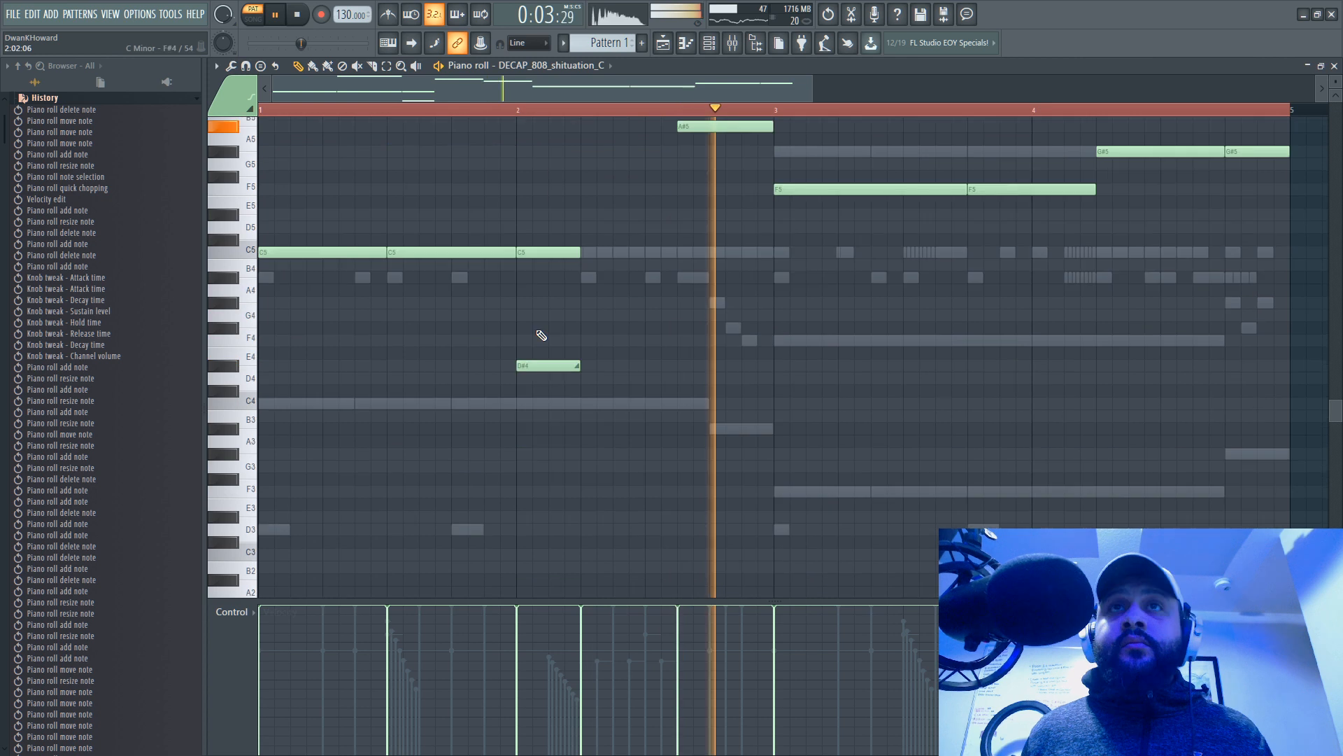
pyautogui.rightClick(548, 366)
# Step: Add a one-step D#6 slide note on step 13 of bar 4, try it at F6, and raise it to G#6 while playing back
pyautogui.moveTo(625, 88); pyautogui.dragTo(812, 90)
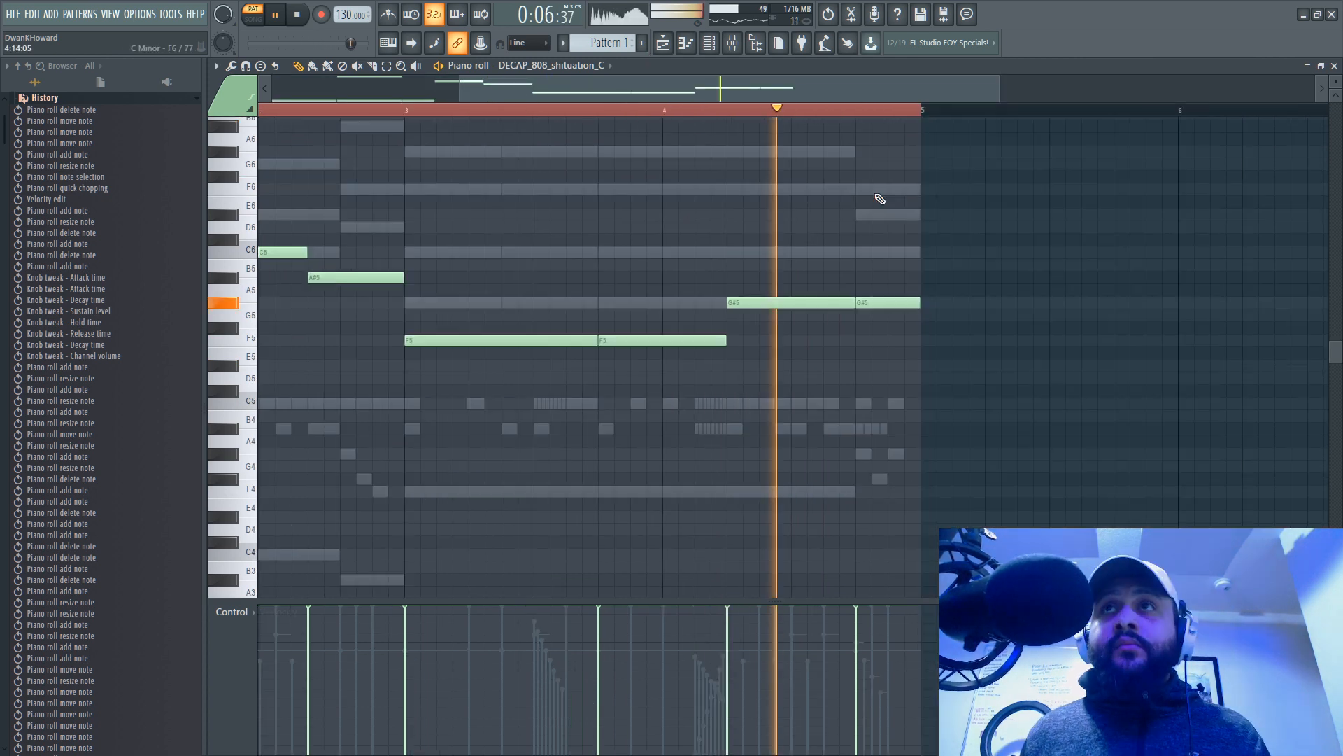
pyautogui.click(864, 216)
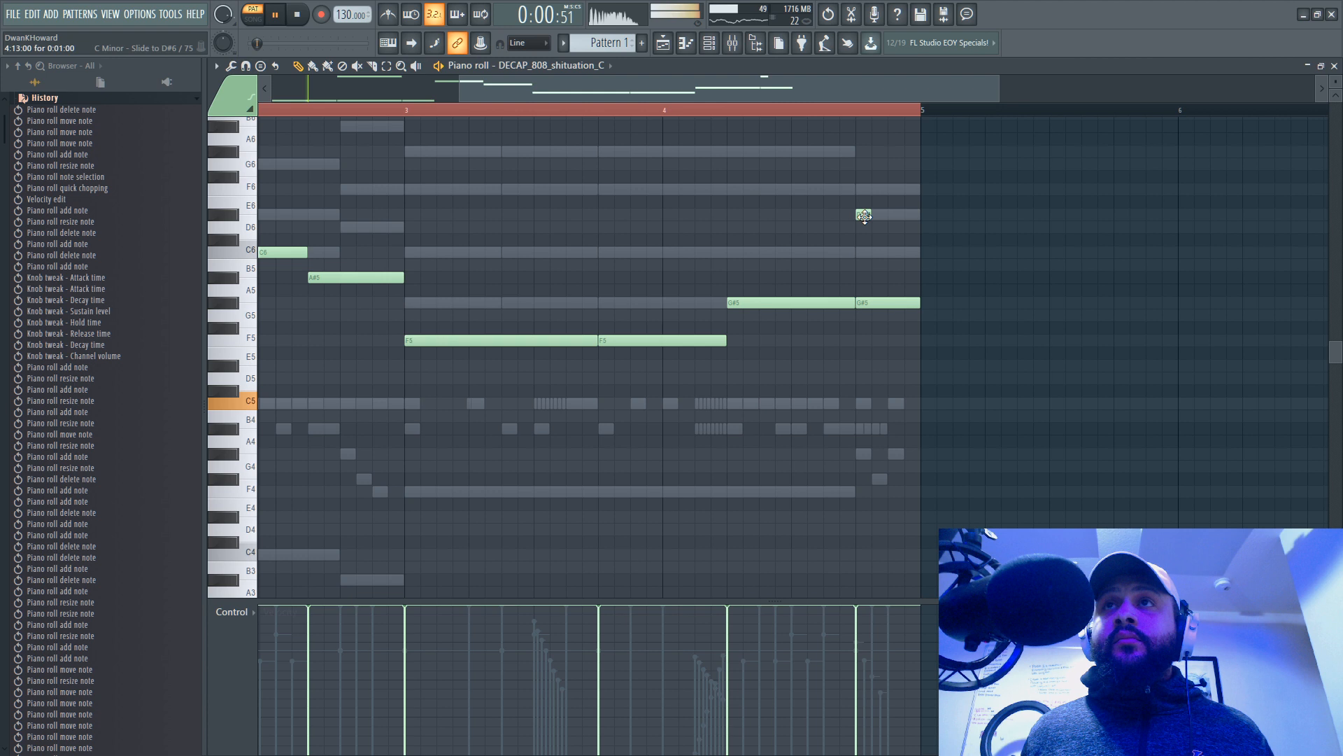
pyautogui.moveTo(864, 216); pyautogui.dragTo(865, 190)
pyautogui.click(702, 111)
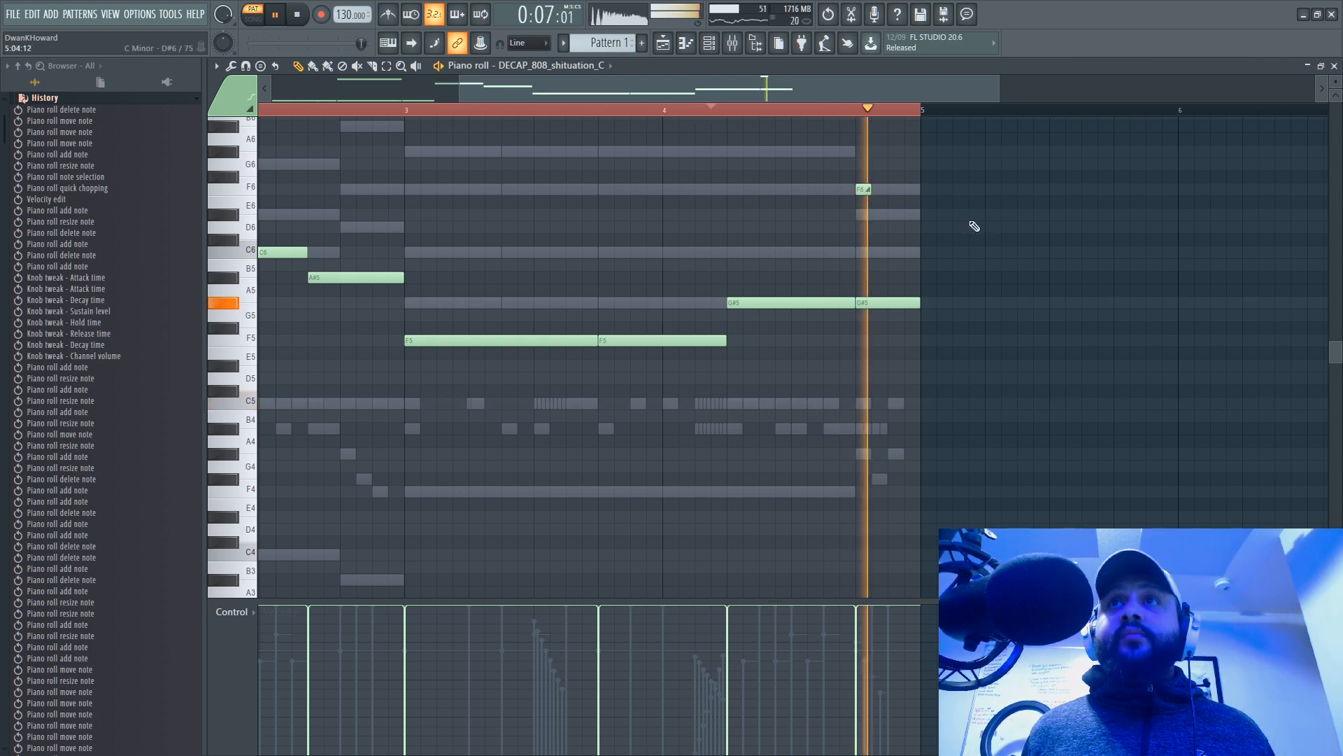
pyautogui.moveTo(862, 189); pyautogui.dragTo(861, 149)
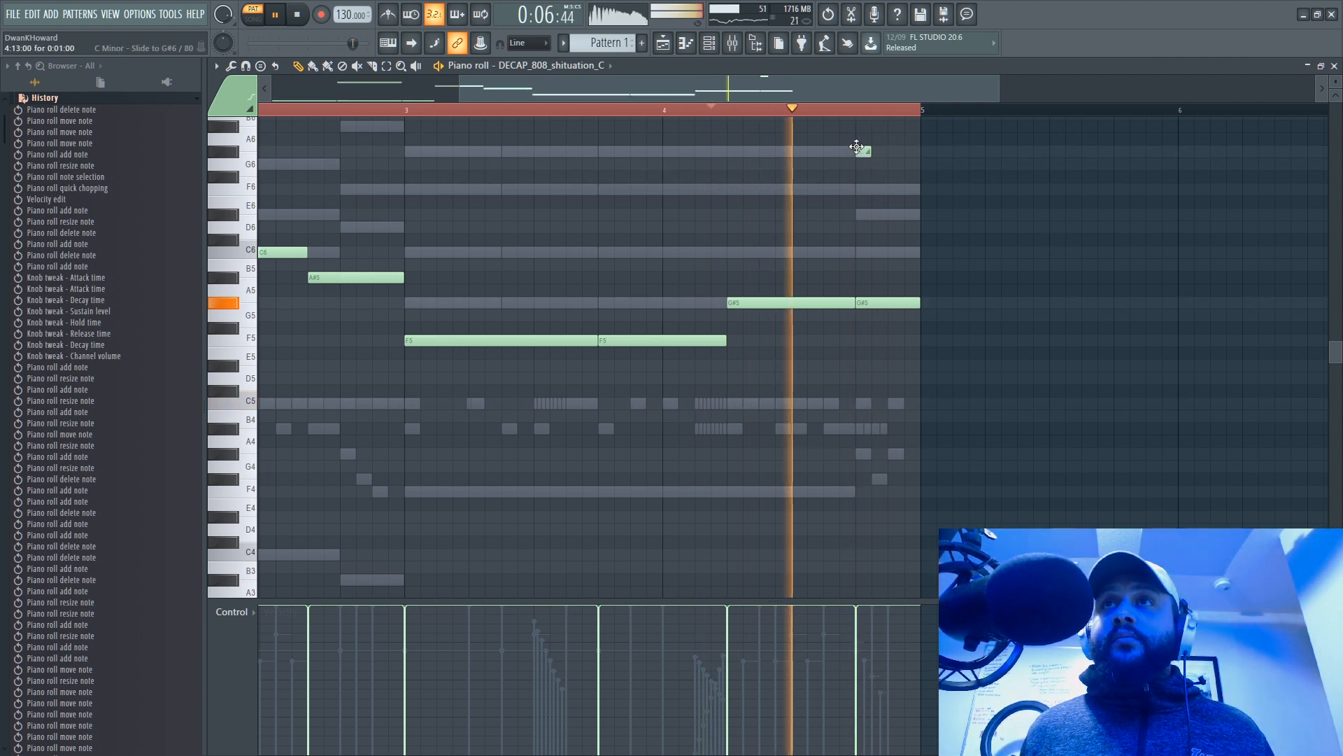
pyautogui.moveTo(896, 98); pyautogui.dragTo(855, 86)
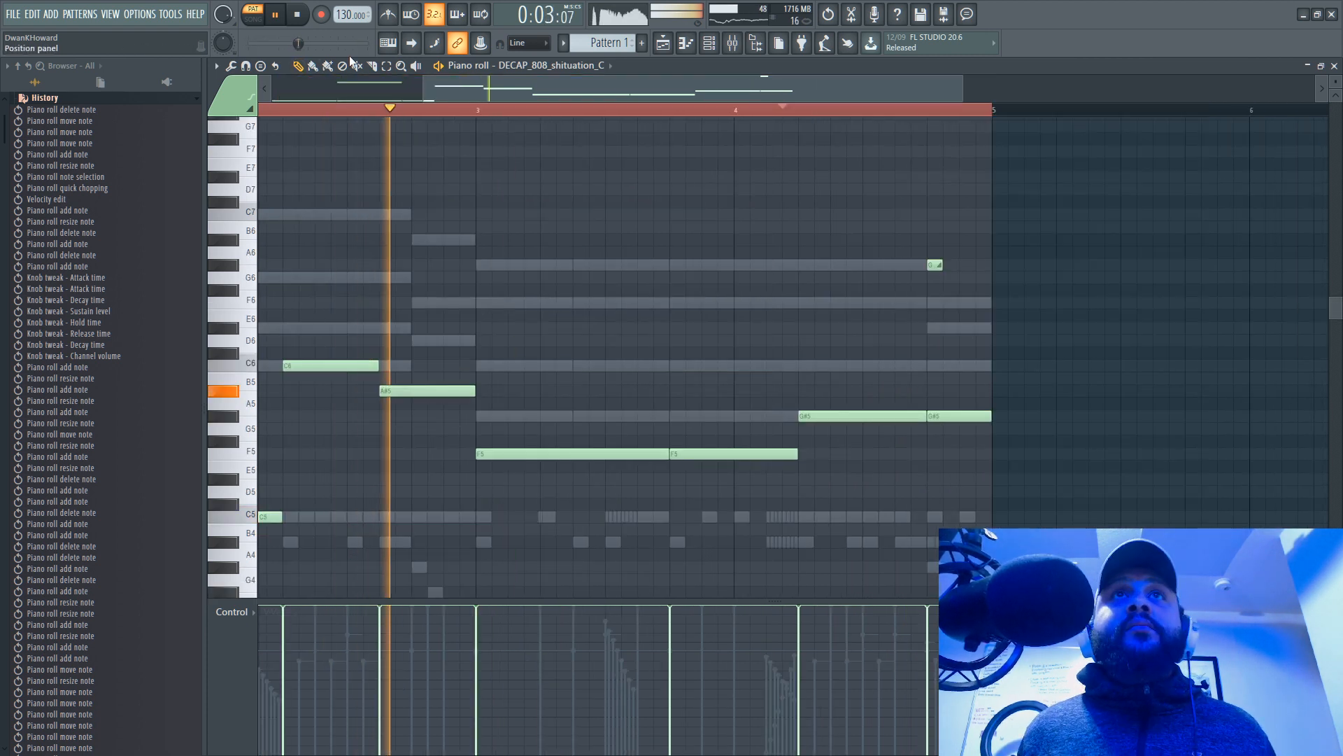
# Step: Transpose the last G#5 note of bar 4 down one octave to G#4 and play back the pattern
pyautogui.moveTo(995, 488); pyautogui.dragTo(1005, 484)
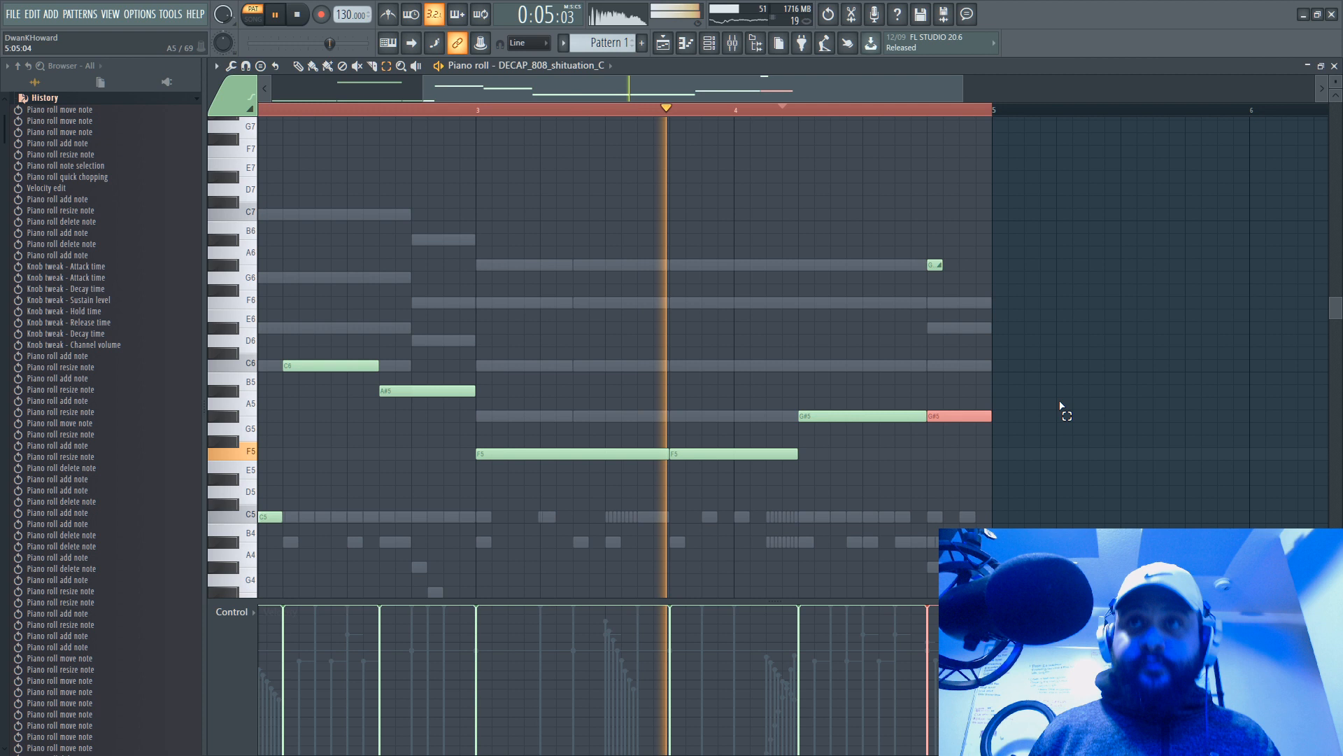
pyautogui.hotkey('ctrl', 'Down')
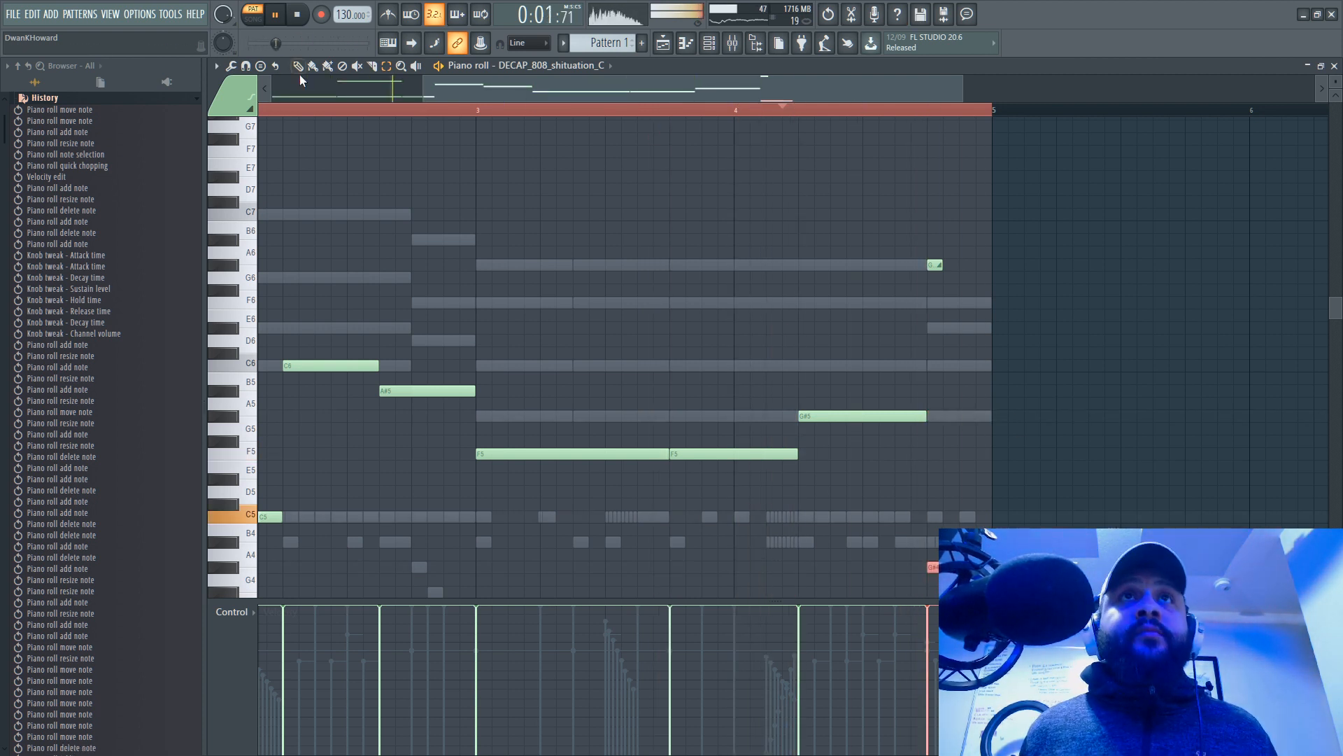
pyautogui.press('space')
pyautogui.press('space')
# Step: Remove the slide note from bar 4 and set its last two bass notes to F5 and G#5
pyautogui.moveTo(569, 82); pyautogui.dragTo(280, 100)
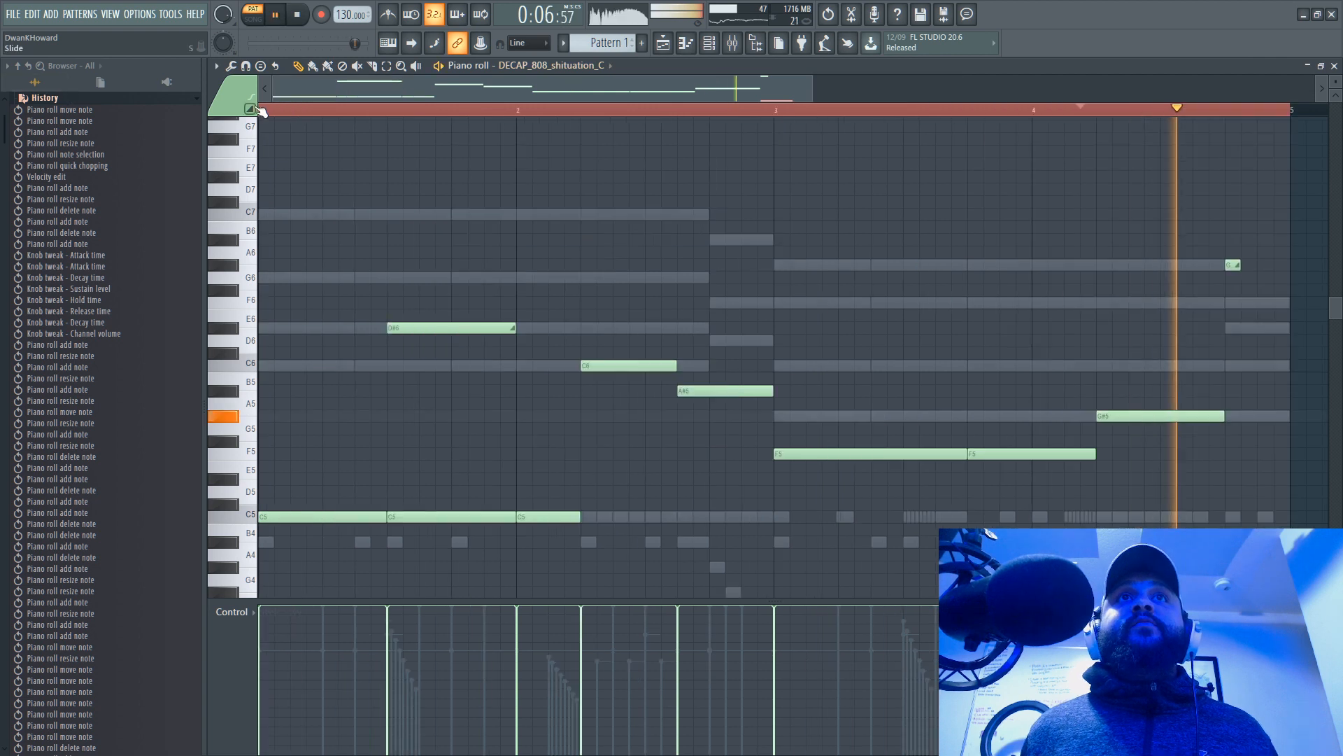
pyautogui.scroll(-3, 1248, 206)
pyautogui.scroll(3, 1253, 245)
pyautogui.hotkey('ctrl', 'alt', 'z')
pyautogui.hotkey('ctrl', 'alt', 'z')
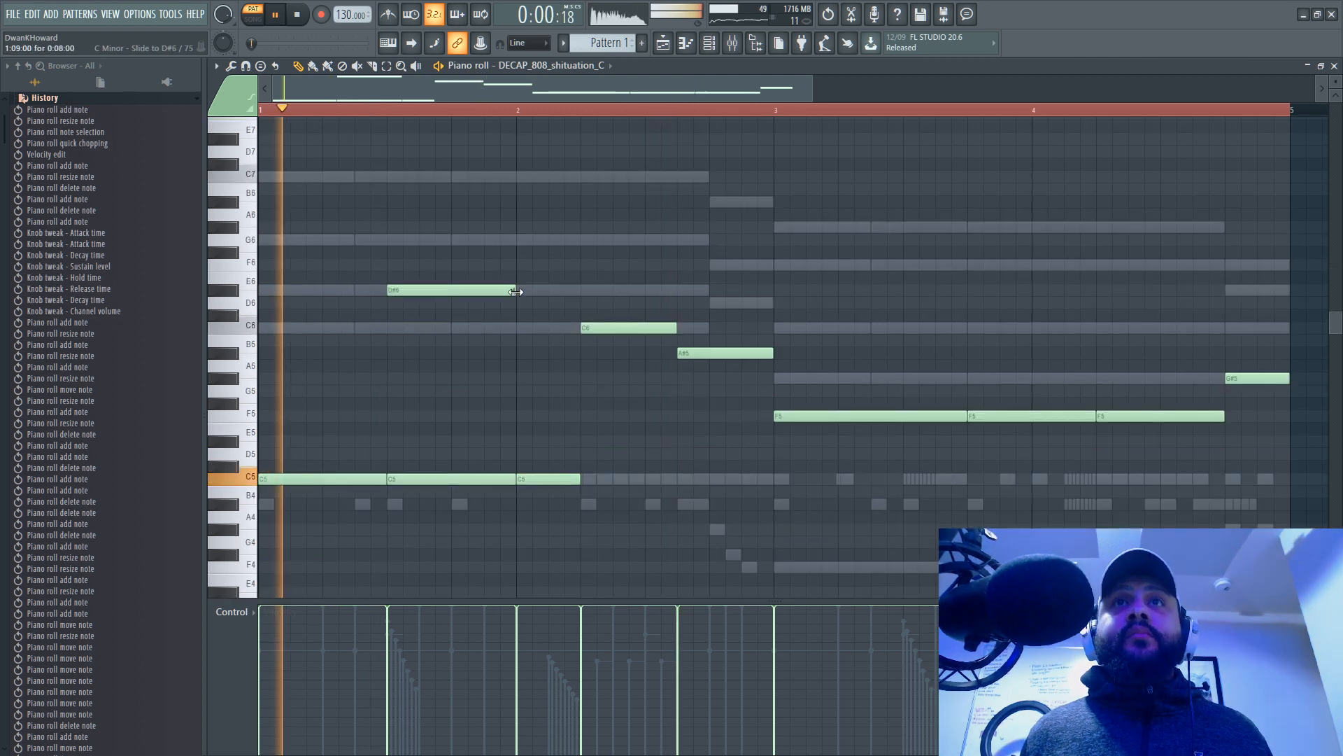
# Step: Shorten the D#6 slide note in bar 1 to four steps and play it back
pyautogui.moveTo(515, 291); pyautogui.dragTo(466, 287)
pyautogui.press('space')
pyautogui.moveTo(466, 288); pyautogui.dragTo(450, 286)
pyautogui.press('space')
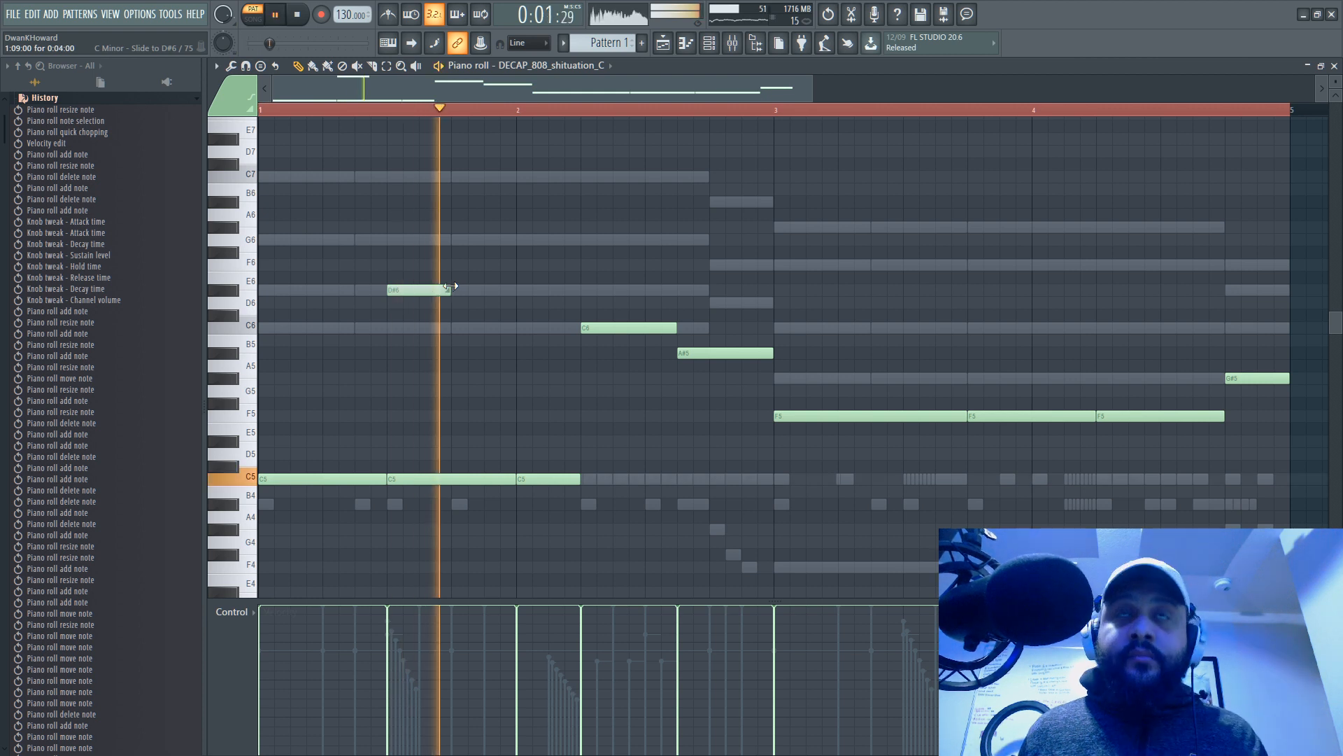
# Step: Lengthen the D#6 slide note in bar 1 to eight steps and replay the pattern
pyautogui.press('space')
pyautogui.moveTo(451, 286); pyautogui.dragTo(510, 287)
pyautogui.press('space')
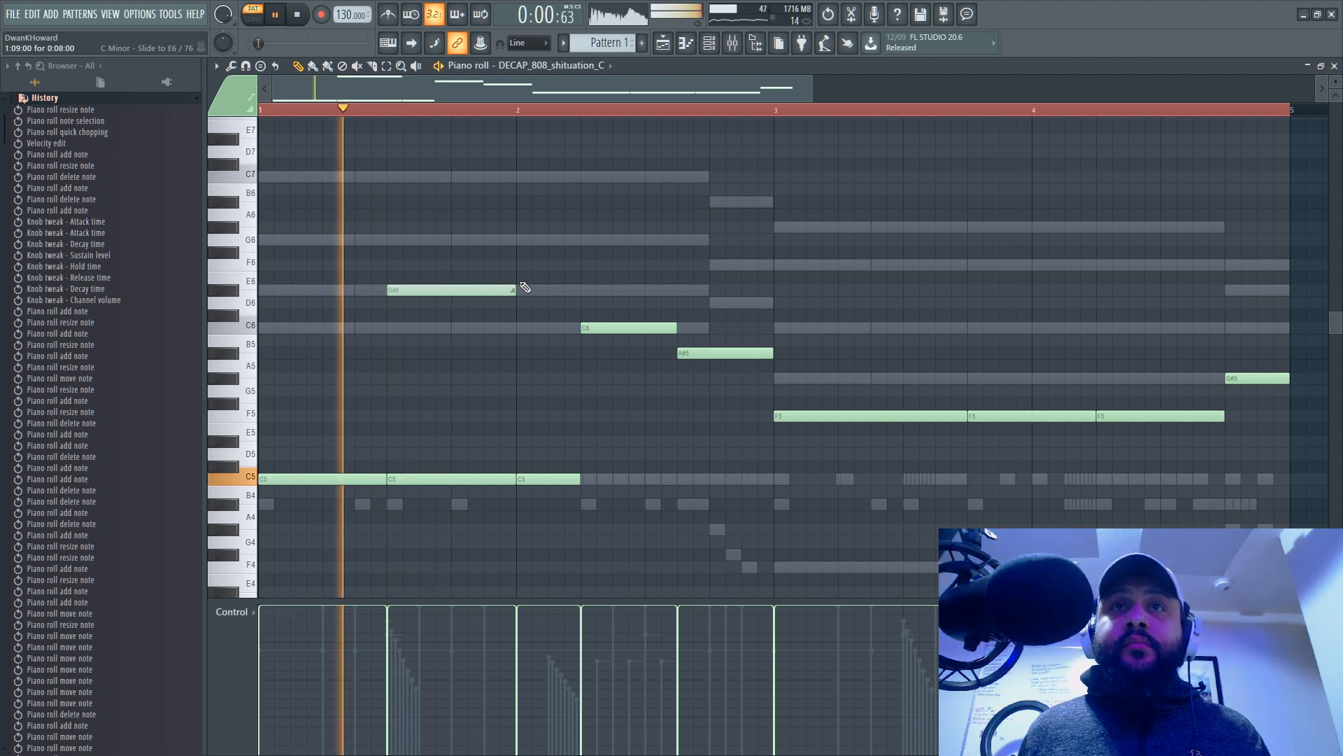
pyautogui.press('space')
pyautogui.press('space')
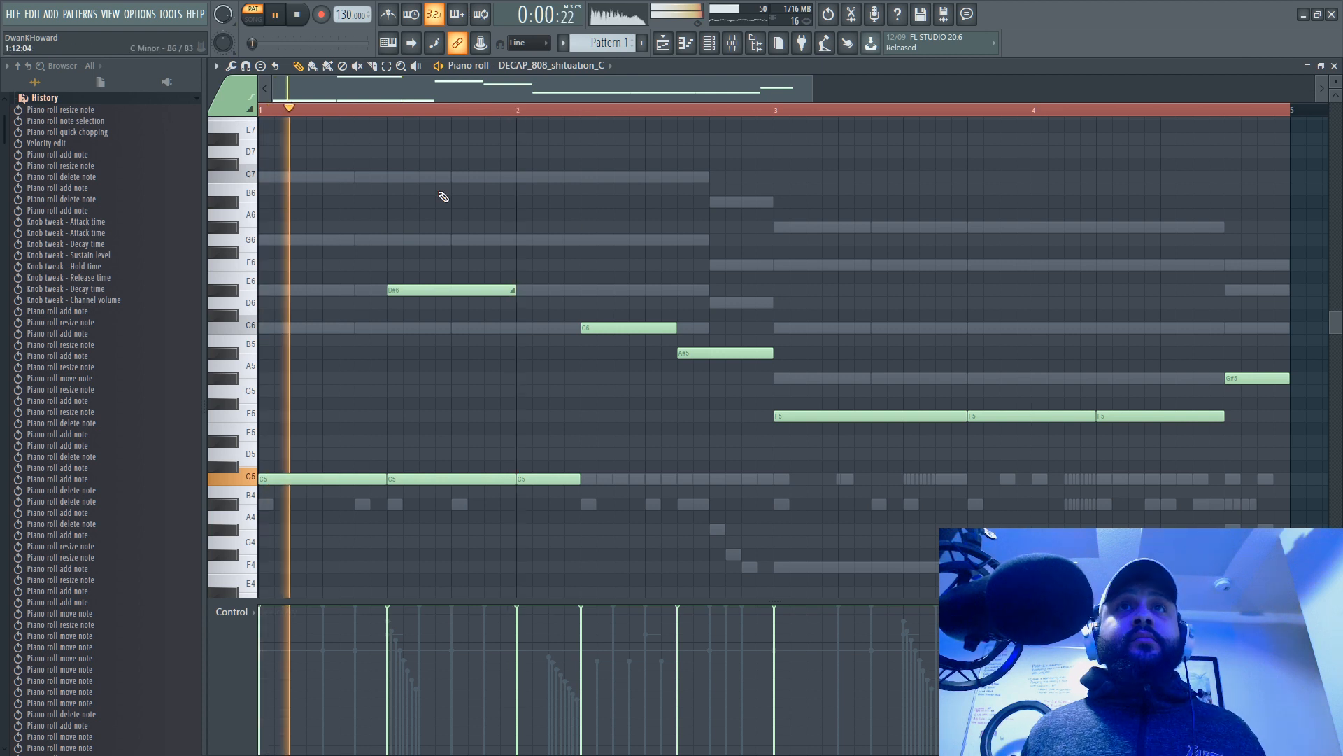
# Step: Try deleting the short C5 note at the start of bar 2 during playback, and undo the deletion
pyautogui.scroll(-4, 490, 273)
pyautogui.press('space')
pyautogui.press('space')
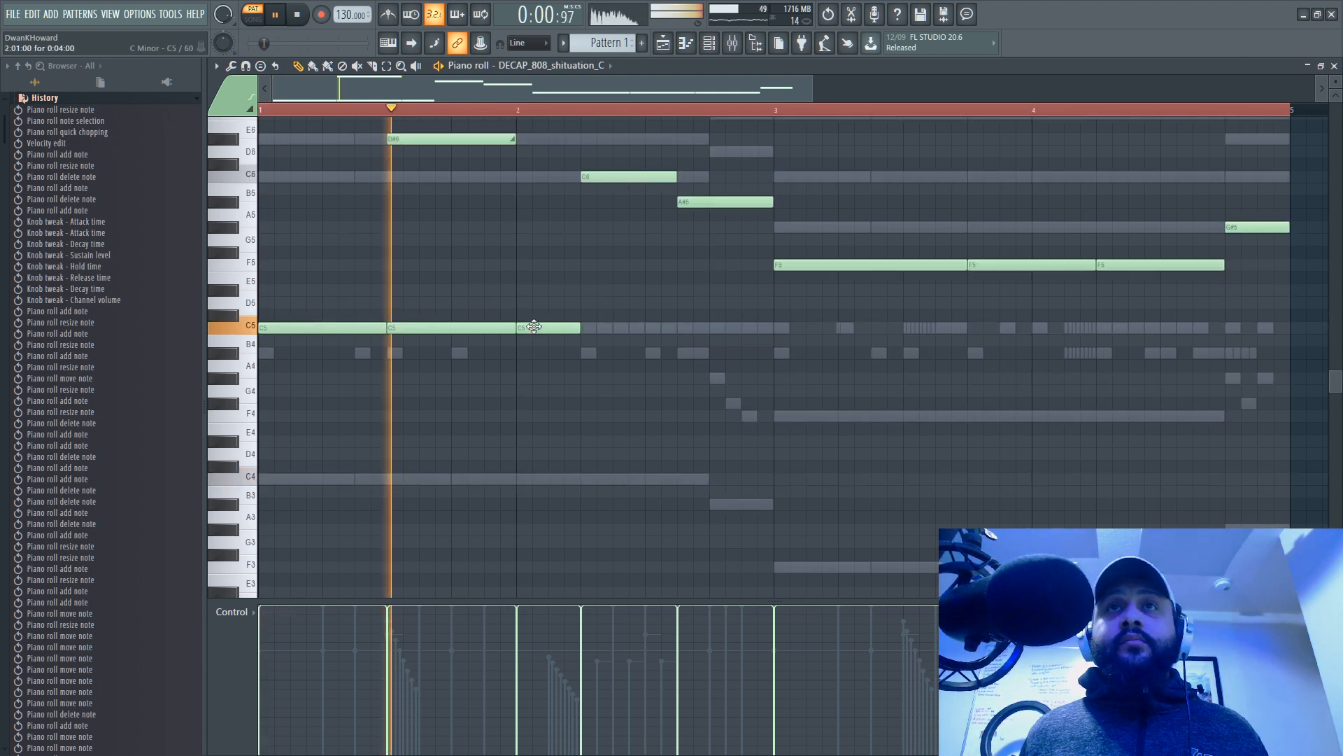
pyautogui.rightClick(533, 327)
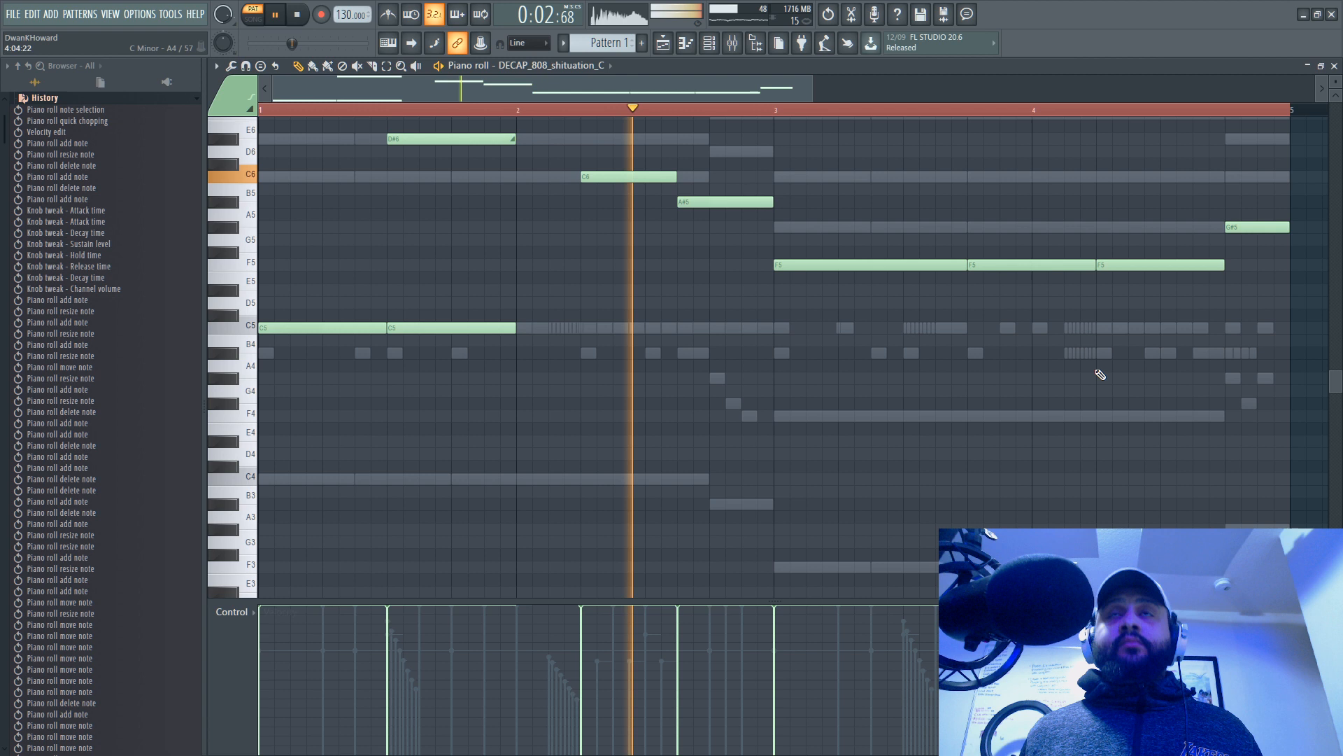
pyautogui.hotkey('ctrl', 'z')
# Step: Raise the short C5 note at the start of bar 2 to G6, move it up to C7, and play back the pattern
pyautogui.scroll(4, 551, 420)
pyautogui.press('space')
pyautogui.press('space')
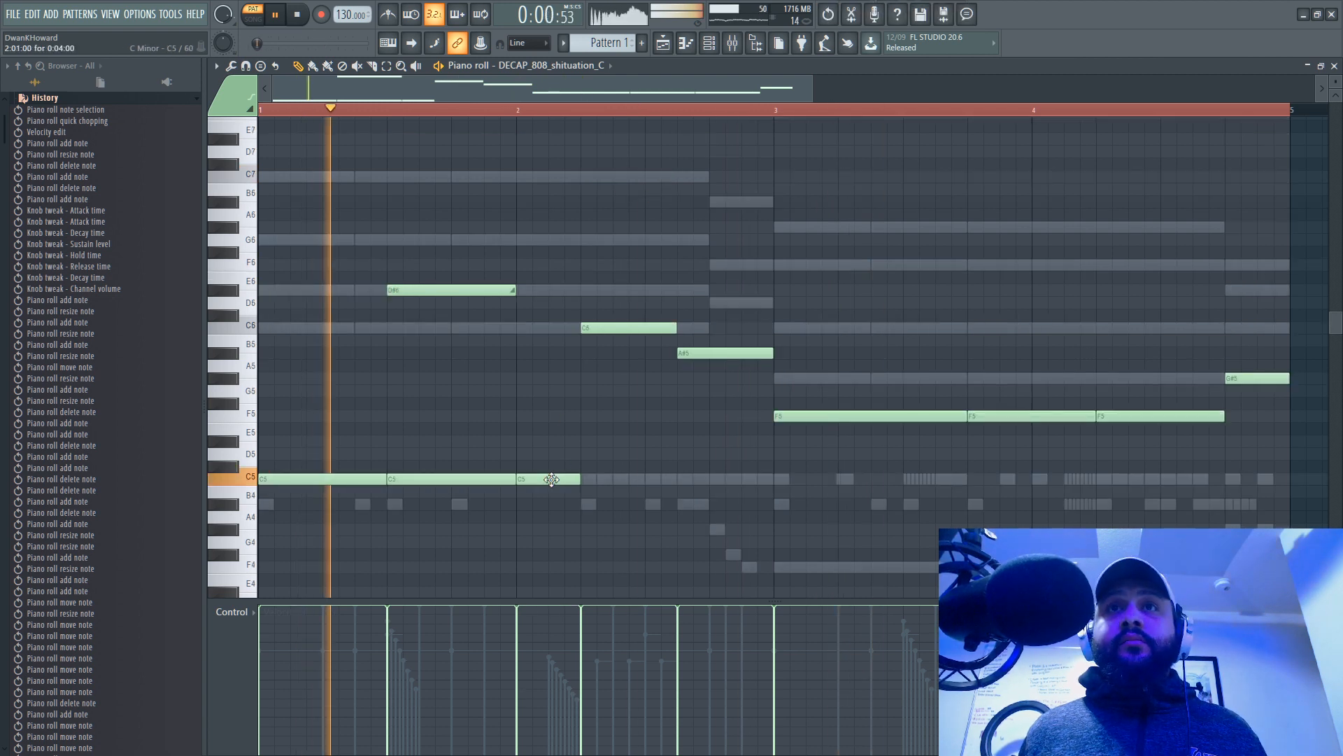
pyautogui.moveTo(552, 478); pyautogui.dragTo(552, 242)
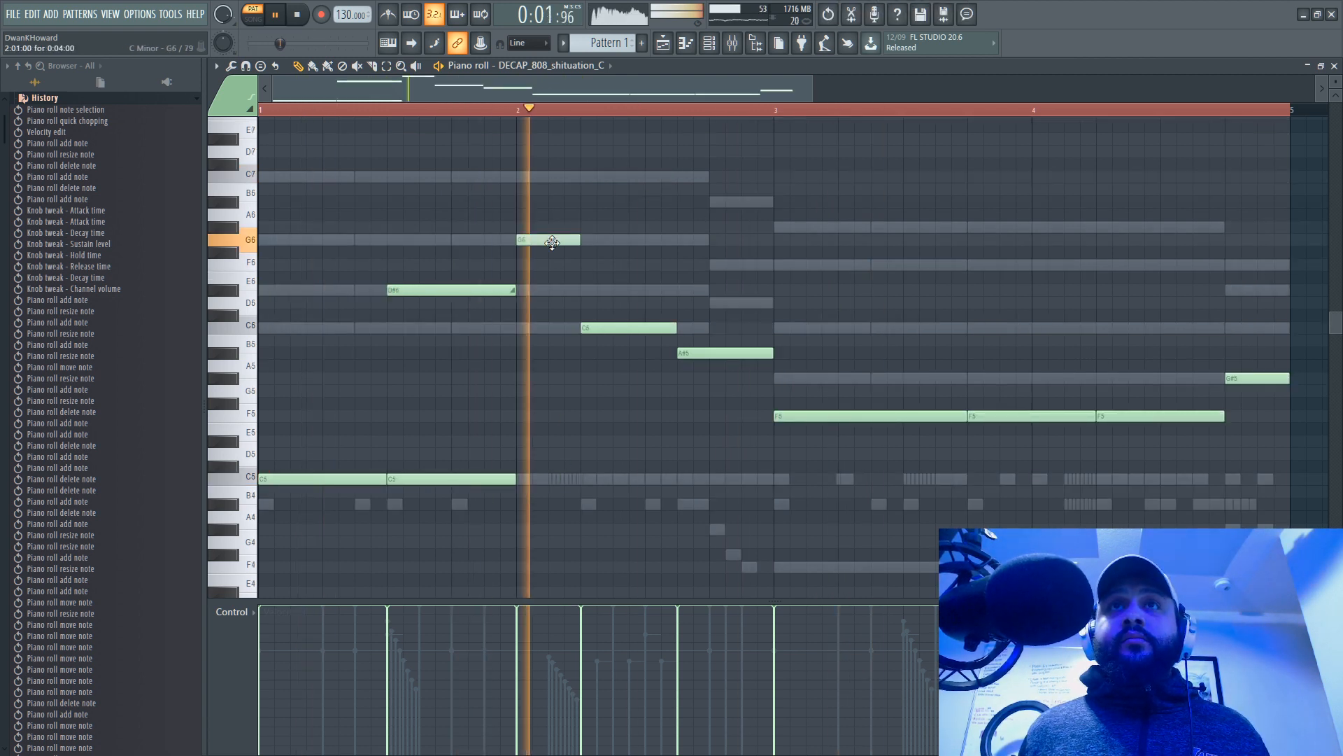
pyautogui.press('space')
pyautogui.press('space')
pyautogui.moveTo(529, 241); pyautogui.dragTo(526, 175)
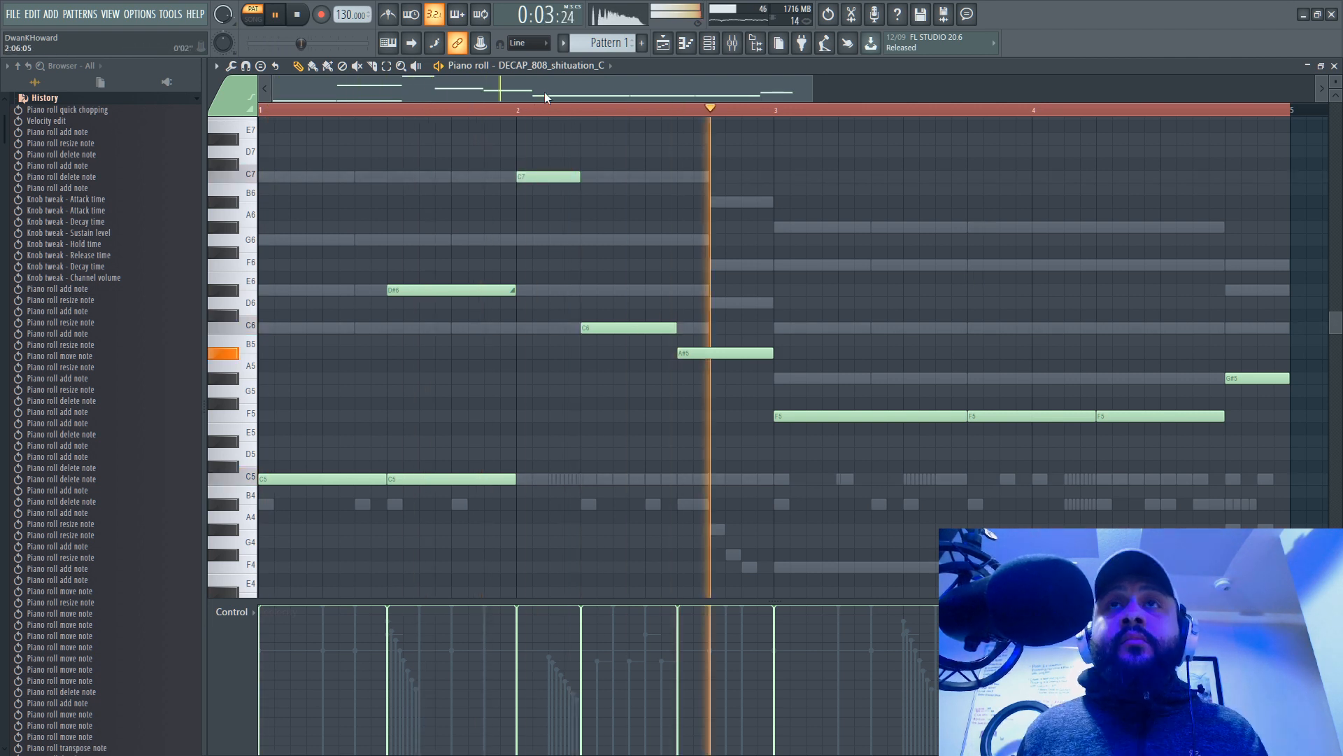
pyautogui.scroll(-5, 629, 165)
pyautogui.scroll(6, 638, 140)
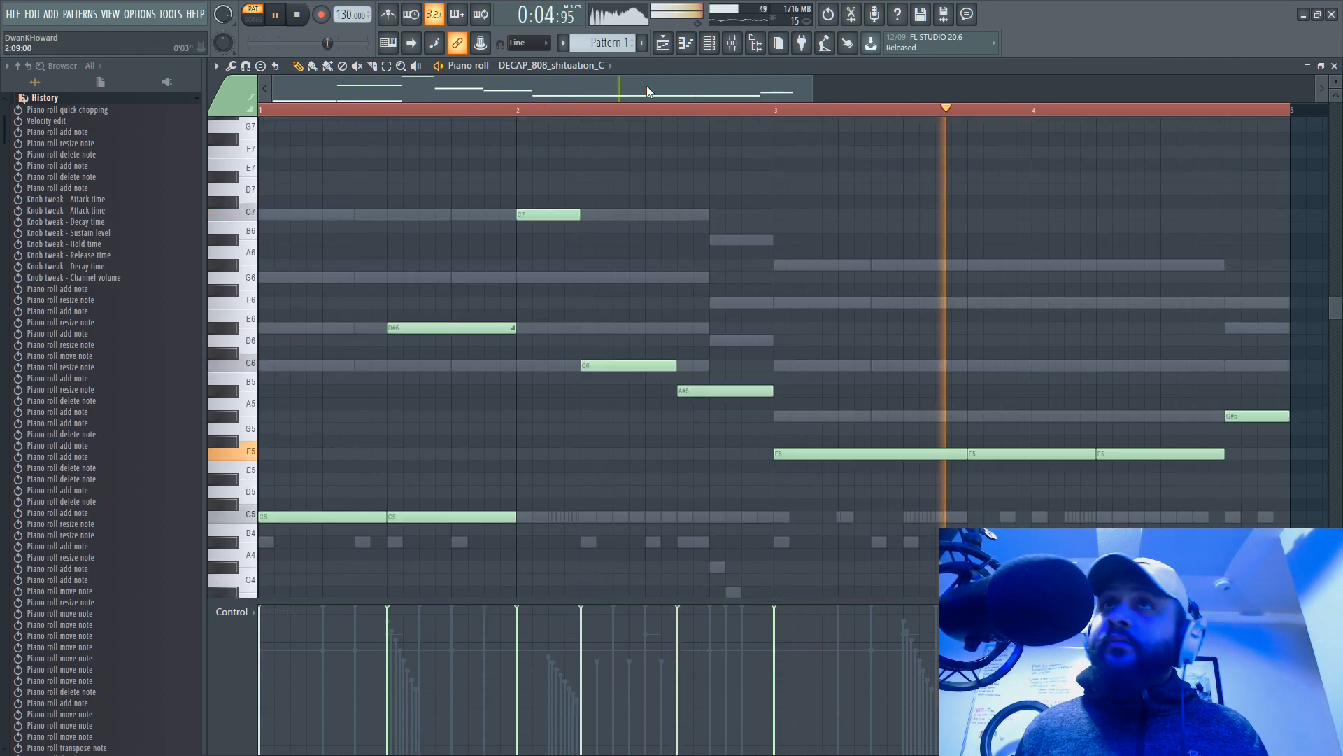
# Step: Split the C7 note at the start of bar 2 by shortening it to two steps and adding a matching C7 right after it
pyautogui.moveTo(647, 92); pyautogui.dragTo(767, 93)
pyautogui.click(1334, 65)
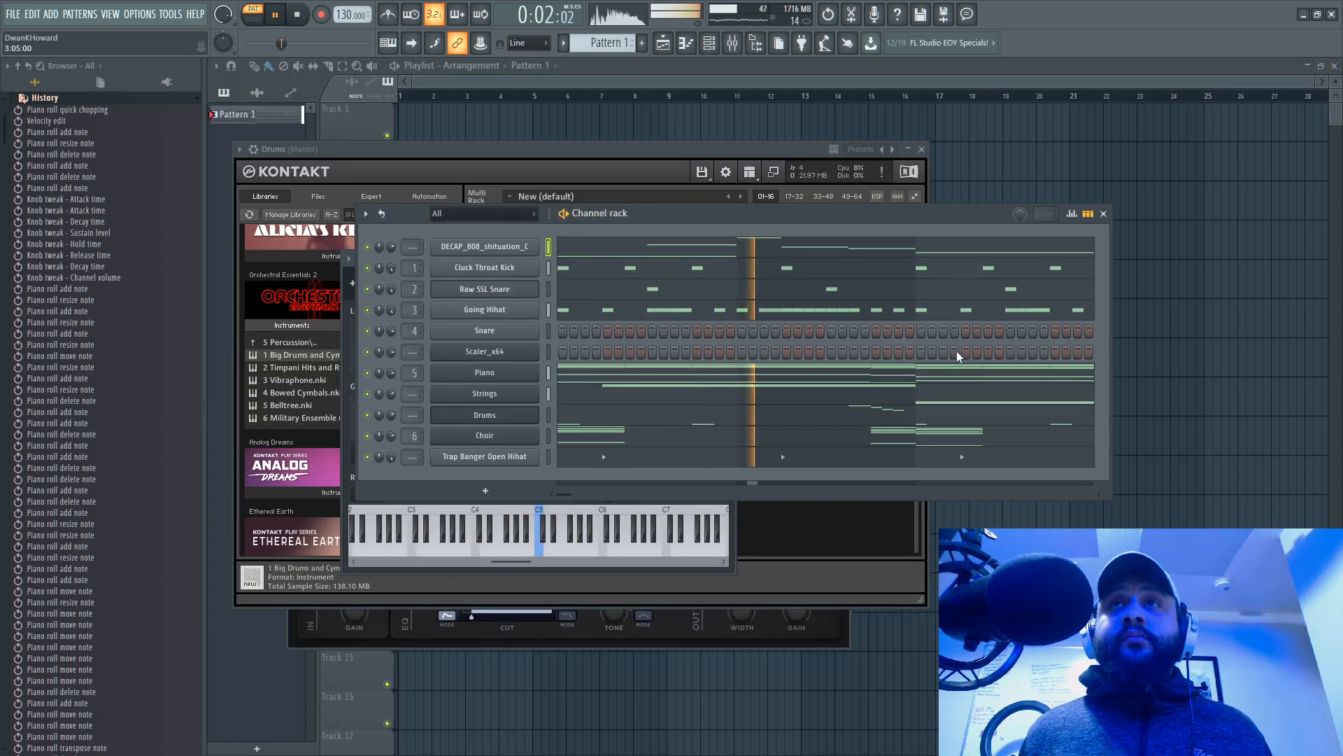
pyautogui.click(736, 249)
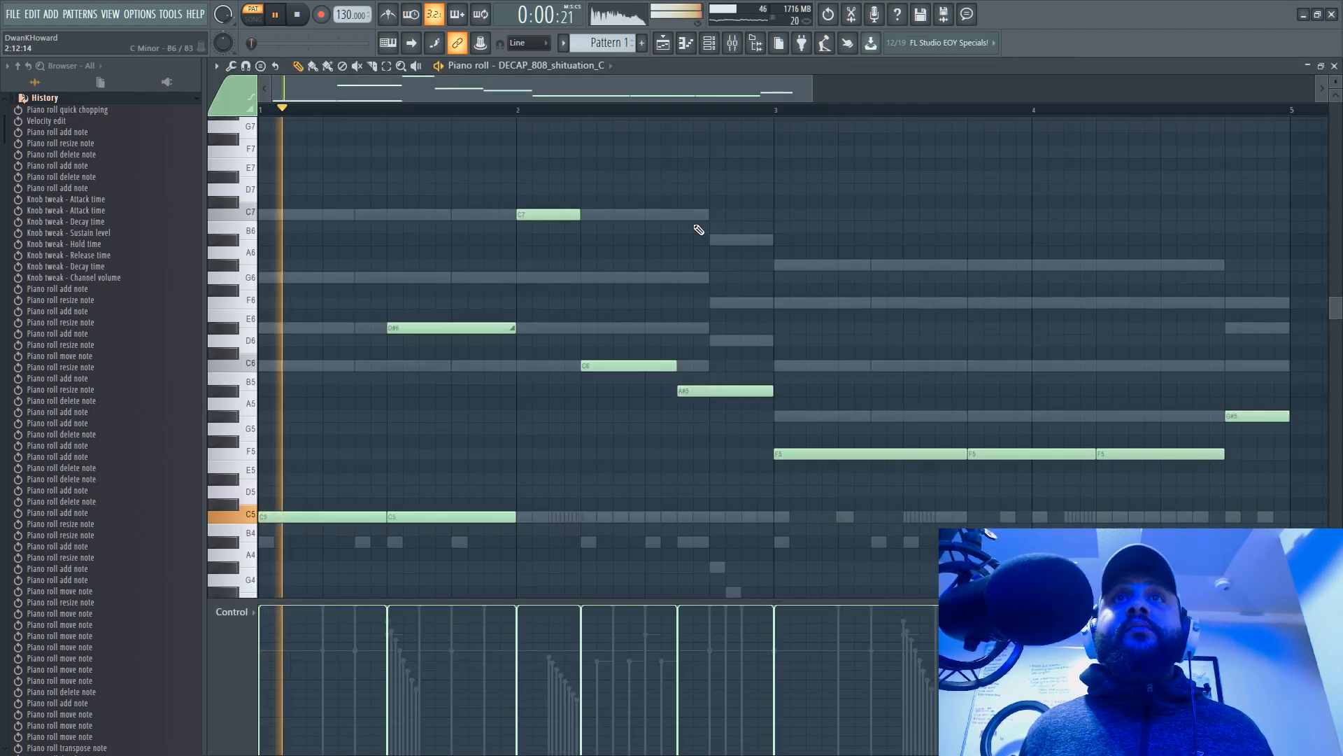
pyautogui.moveTo(580, 214); pyautogui.dragTo(547, 214)
pyautogui.click(553, 214)
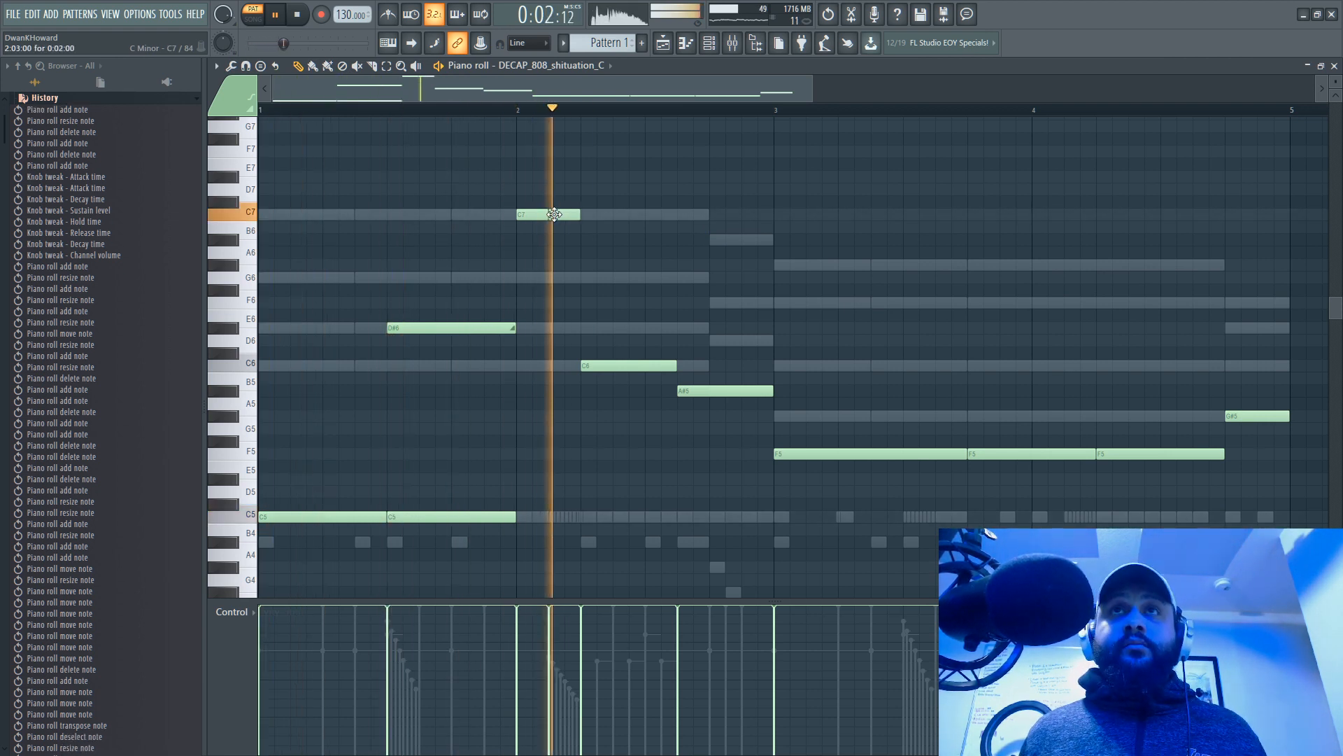
# Step: Slice the F5 note crossing into bar 4 at the barline and two steps further, and raise the two short pieces to F6
pyautogui.moveTo(753, 60); pyautogui.dragTo(692, 89)
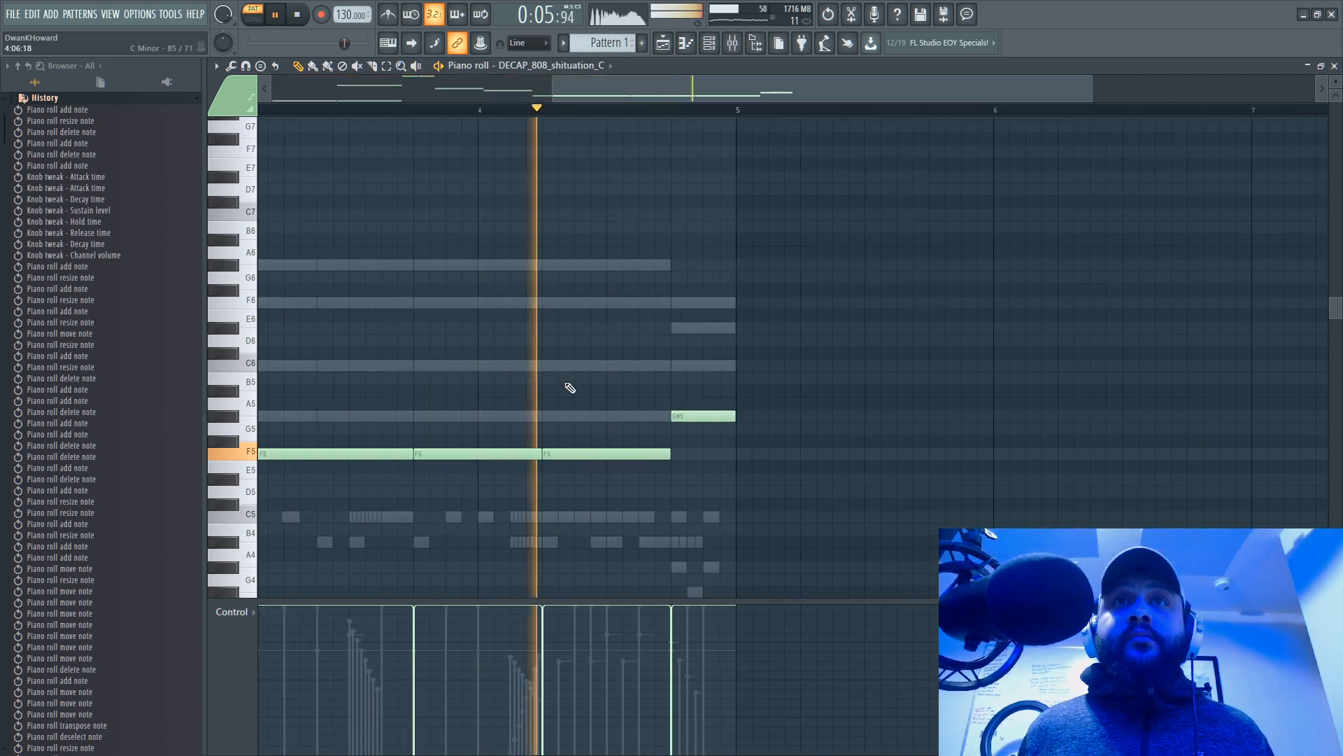
pyautogui.press('space')
pyautogui.press('space')
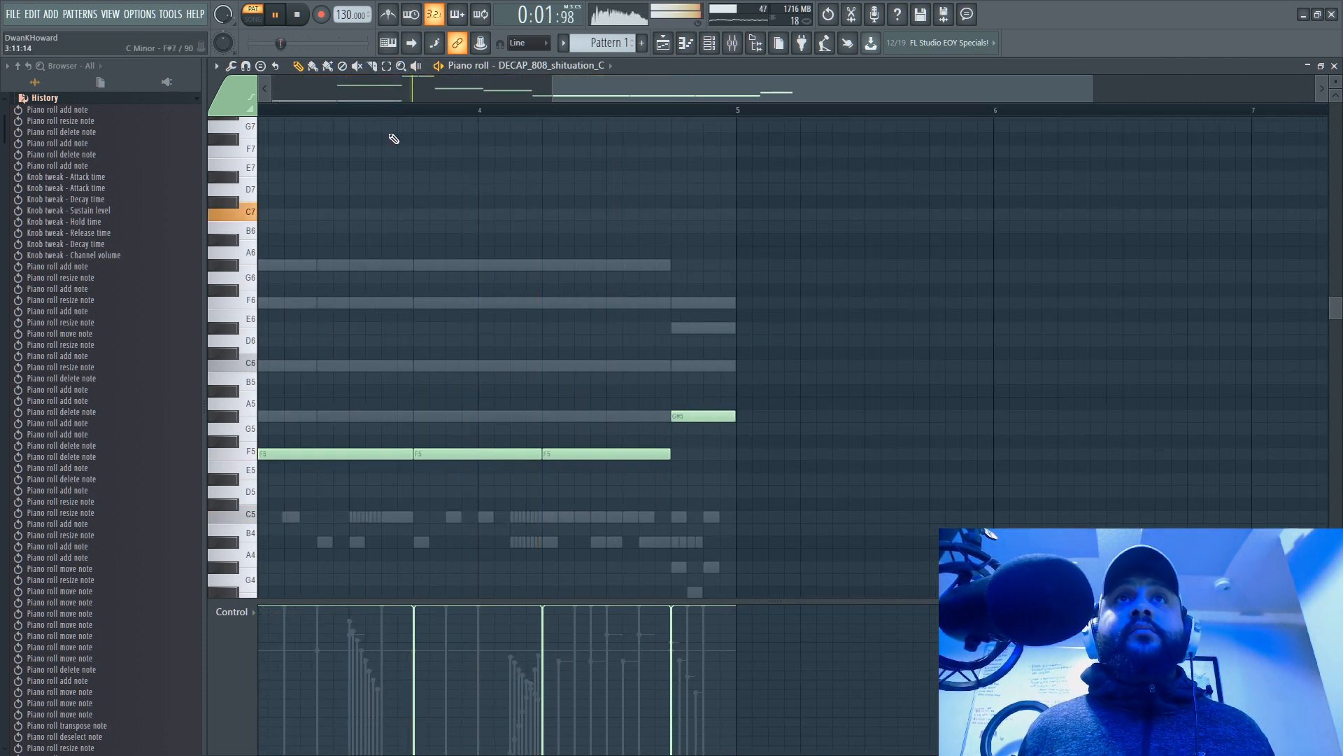
pyautogui.click(479, 451)
pyautogui.click(510, 452)
pyautogui.press('space')
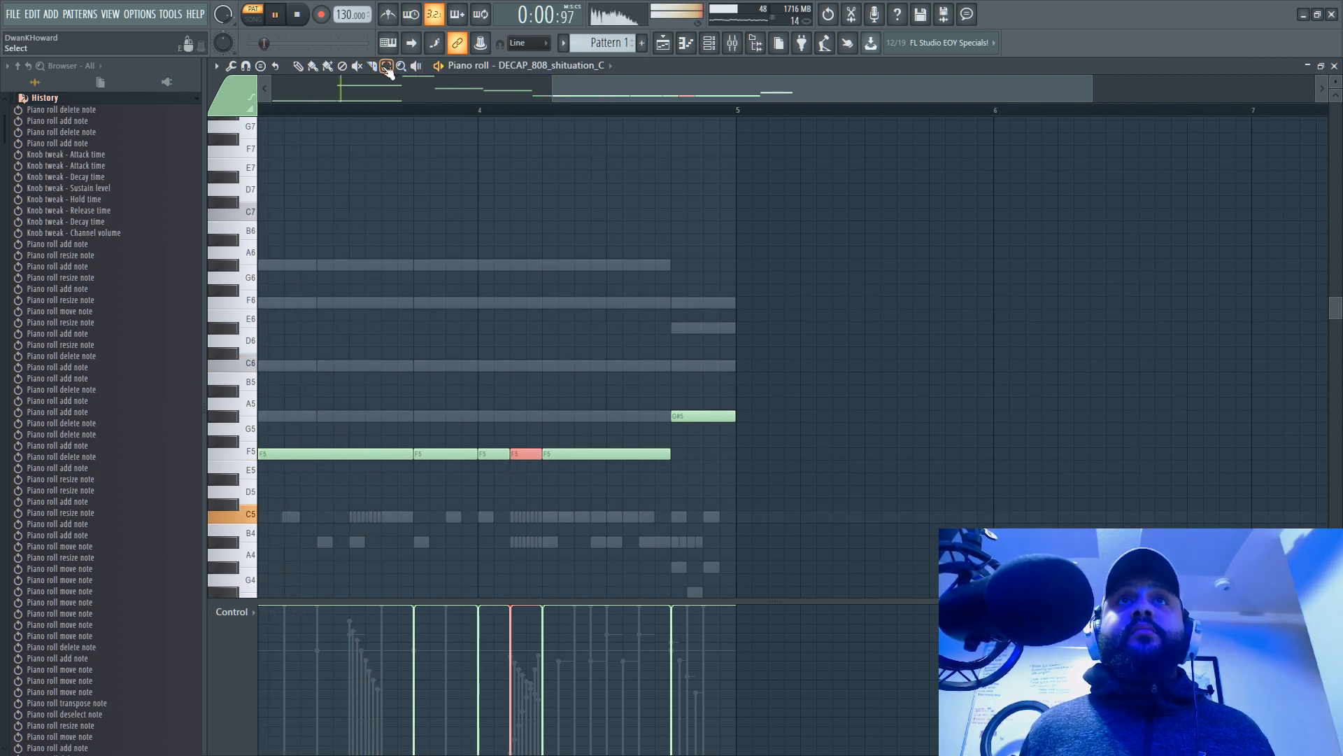
pyautogui.moveTo(489, 438); pyautogui.dragTo(515, 466)
pyautogui.hotkey('ctrl', 'Up')
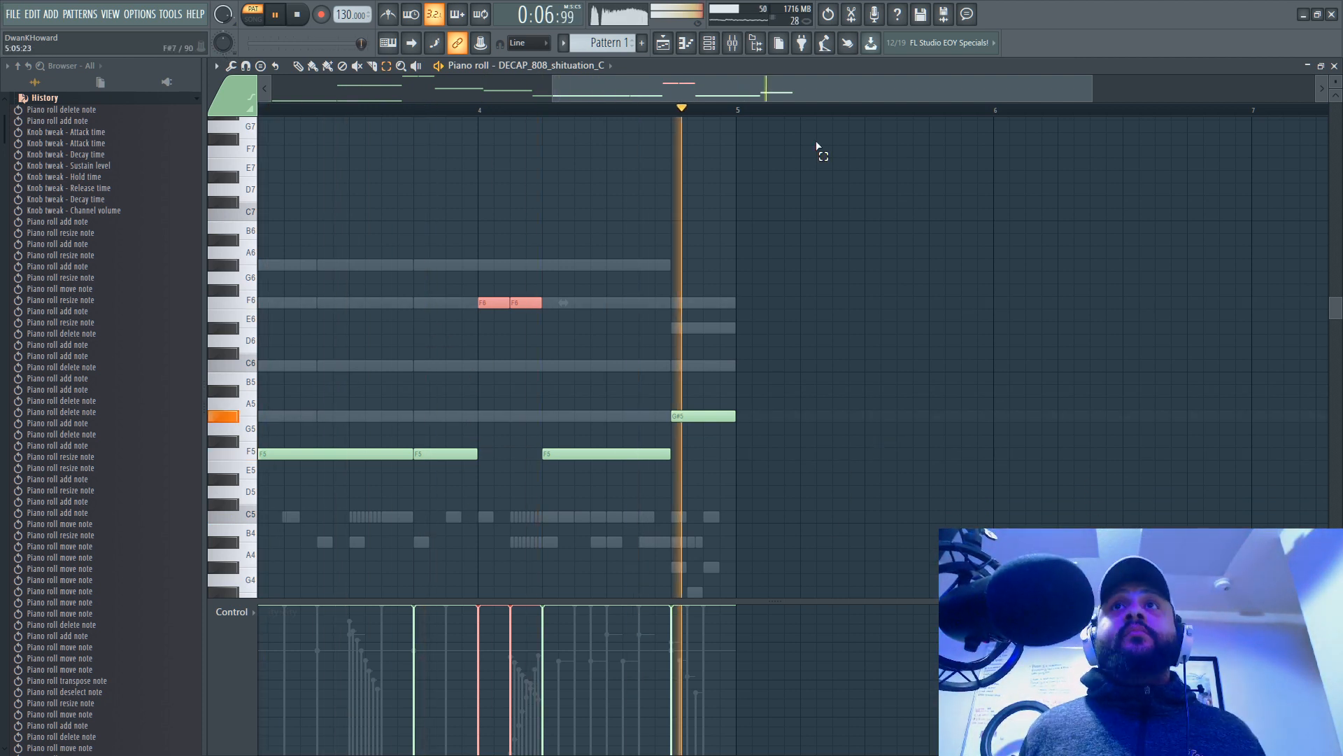
# Step: Cut the second half of the last F5 note in bar 4 into two two-step notes with 1/2 beat snap, and raise both to C6
pyautogui.click(373, 67)
pyautogui.moveTo(606, 439); pyautogui.dragTo(607, 479)
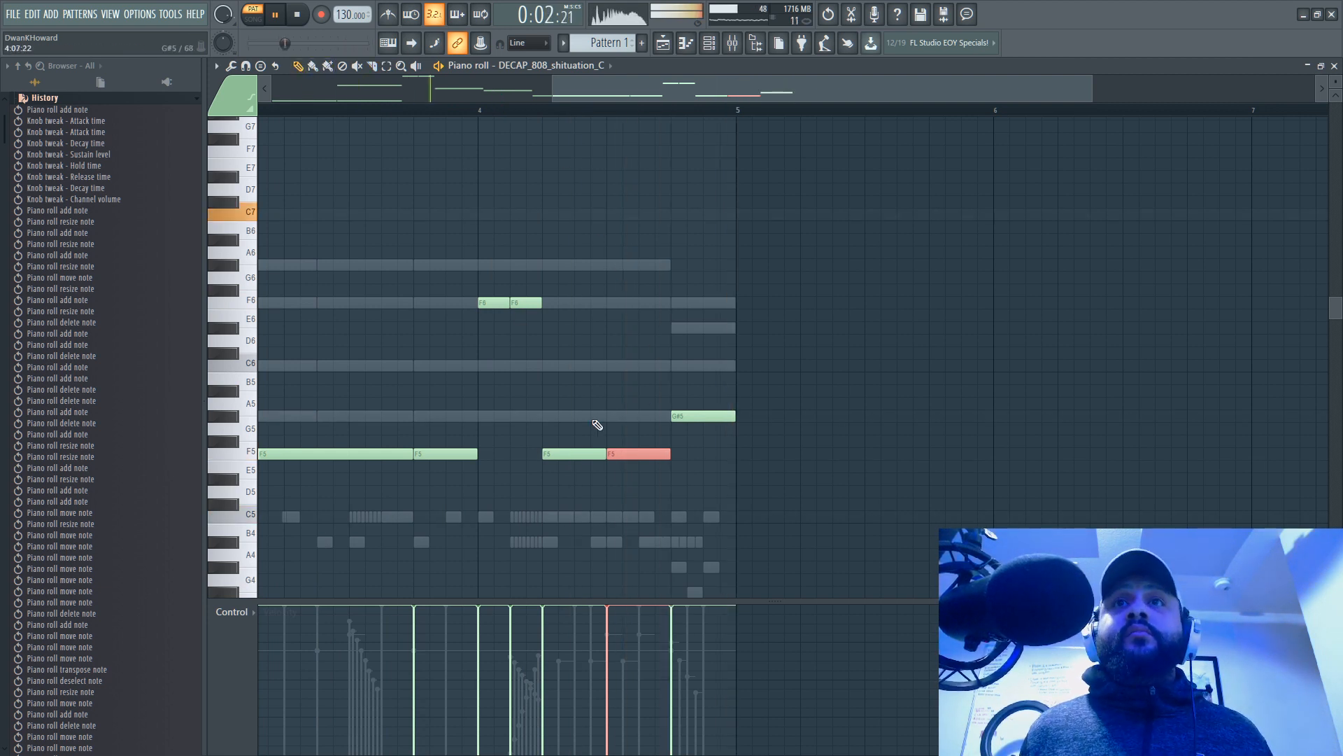
pyautogui.click(536, 46)
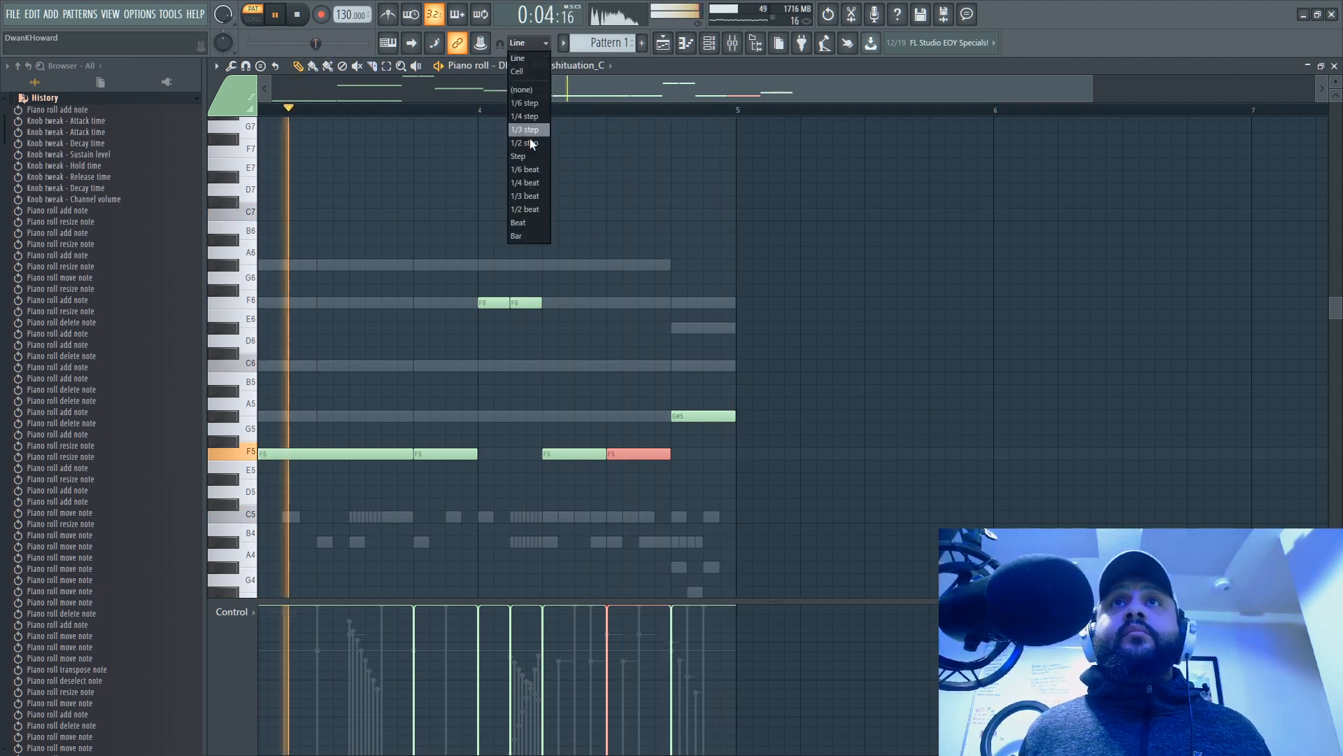
pyautogui.click(527, 211)
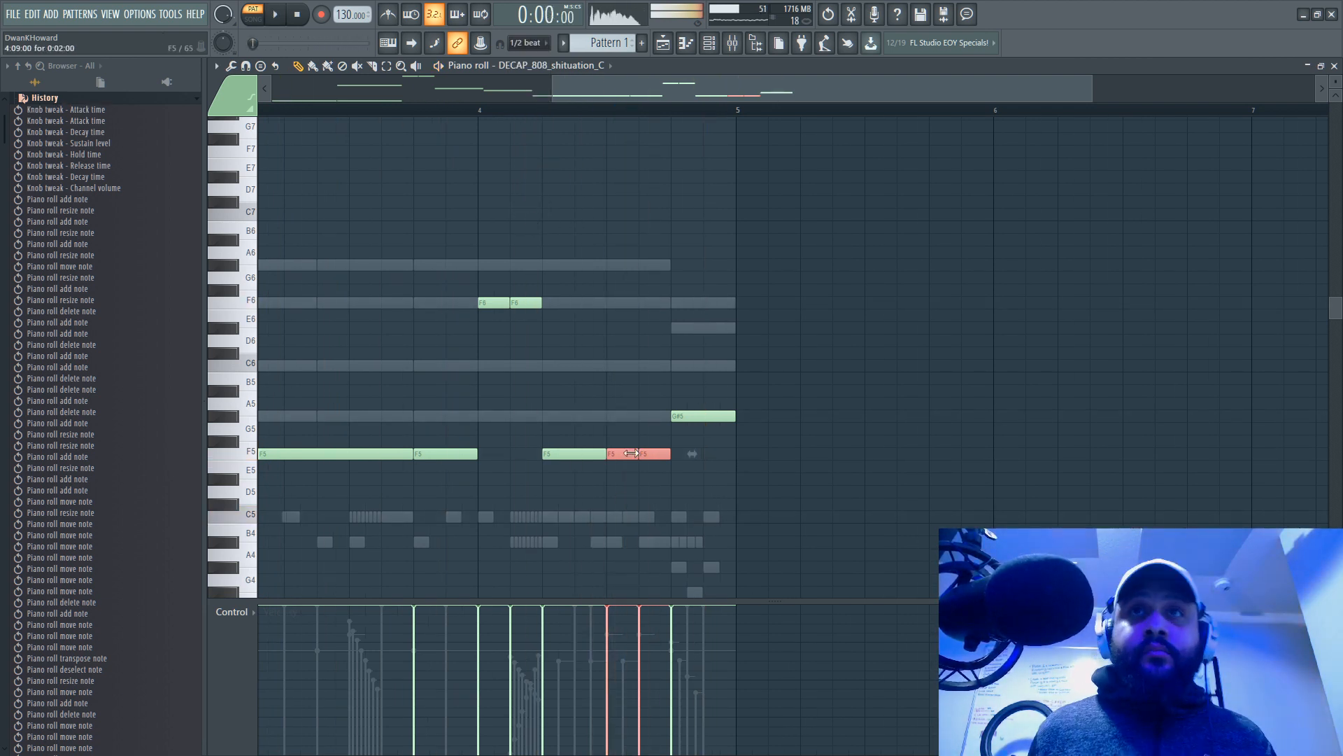
pyautogui.moveTo(620, 454); pyautogui.dragTo(619, 355)
pyautogui.click(478, 112)
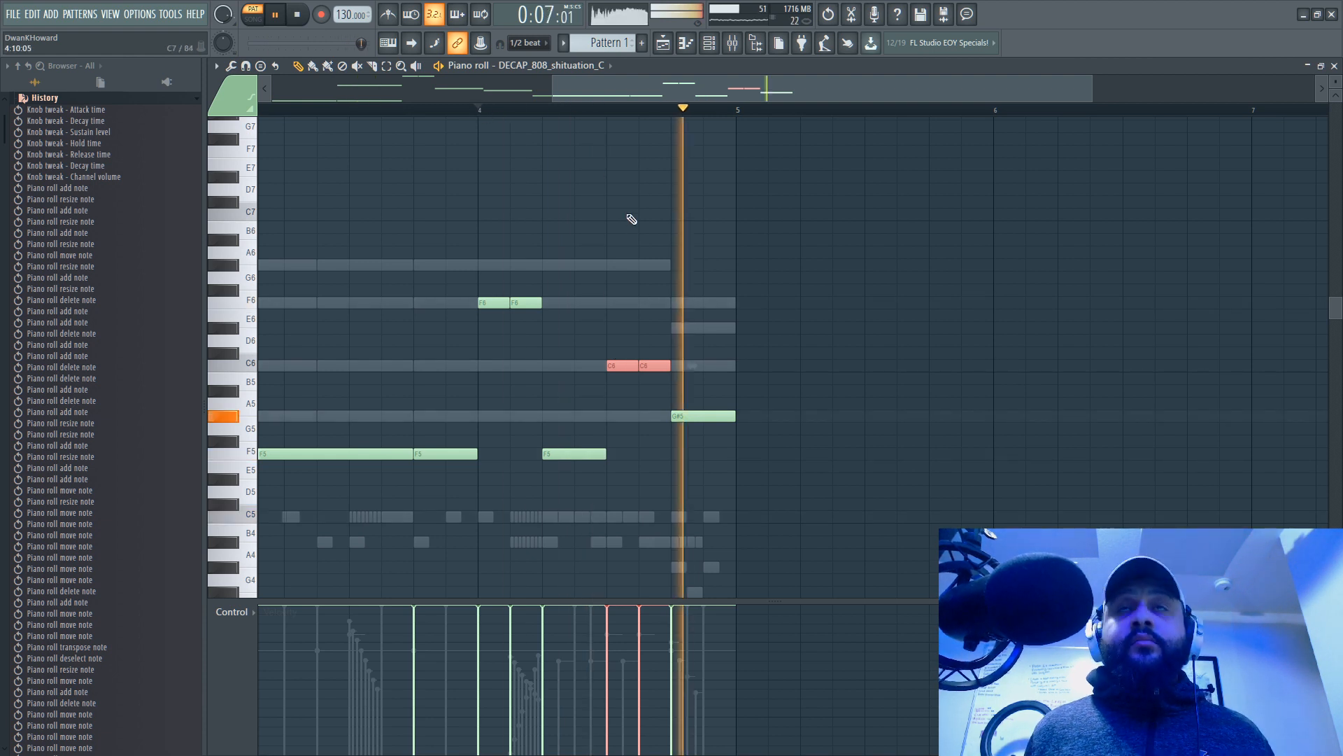
# Step: Raise the second of the two short C6 notes in bar 4 an octave to C7
pyautogui.moveTo(595, 91)
pyautogui.mouseDown()
pyautogui.moveTo(483, 68)
pyautogui.moveTo(599, 96)
pyautogui.moveTo(587, 82)
pyautogui.mouseUp()
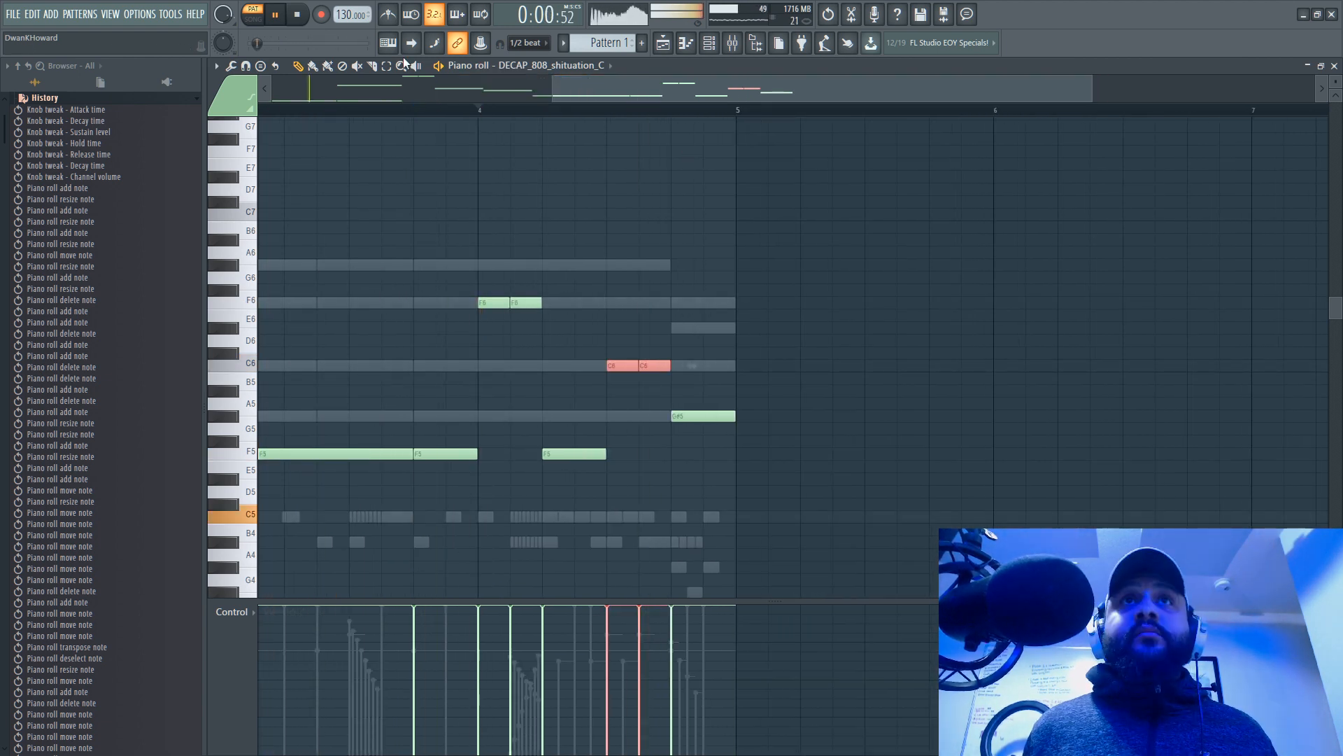
pyautogui.moveTo(686, 399); pyautogui.dragTo(642, 363)
pyautogui.hotkey('ctrl', 'Up')
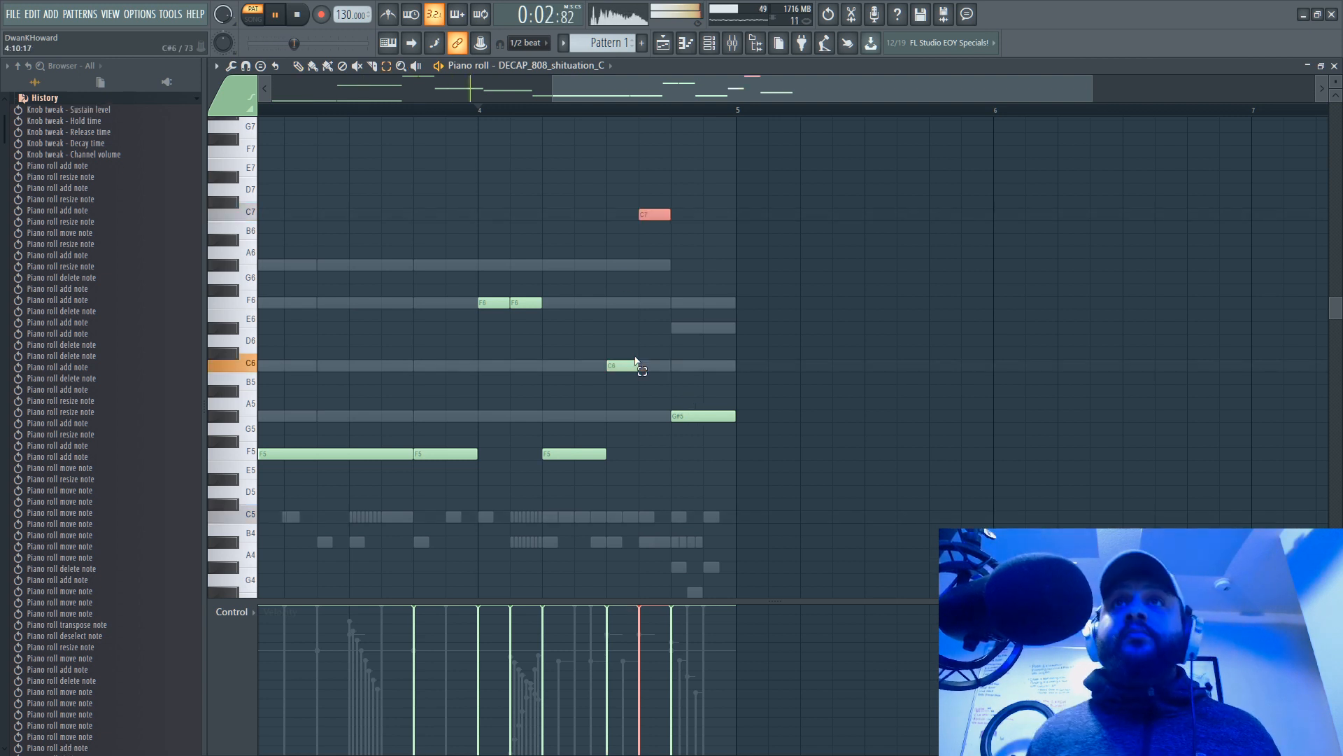
# Step: Try raising the second short C7 note in bar 2 an octave to C8
pyautogui.scroll(3, 576, 322)
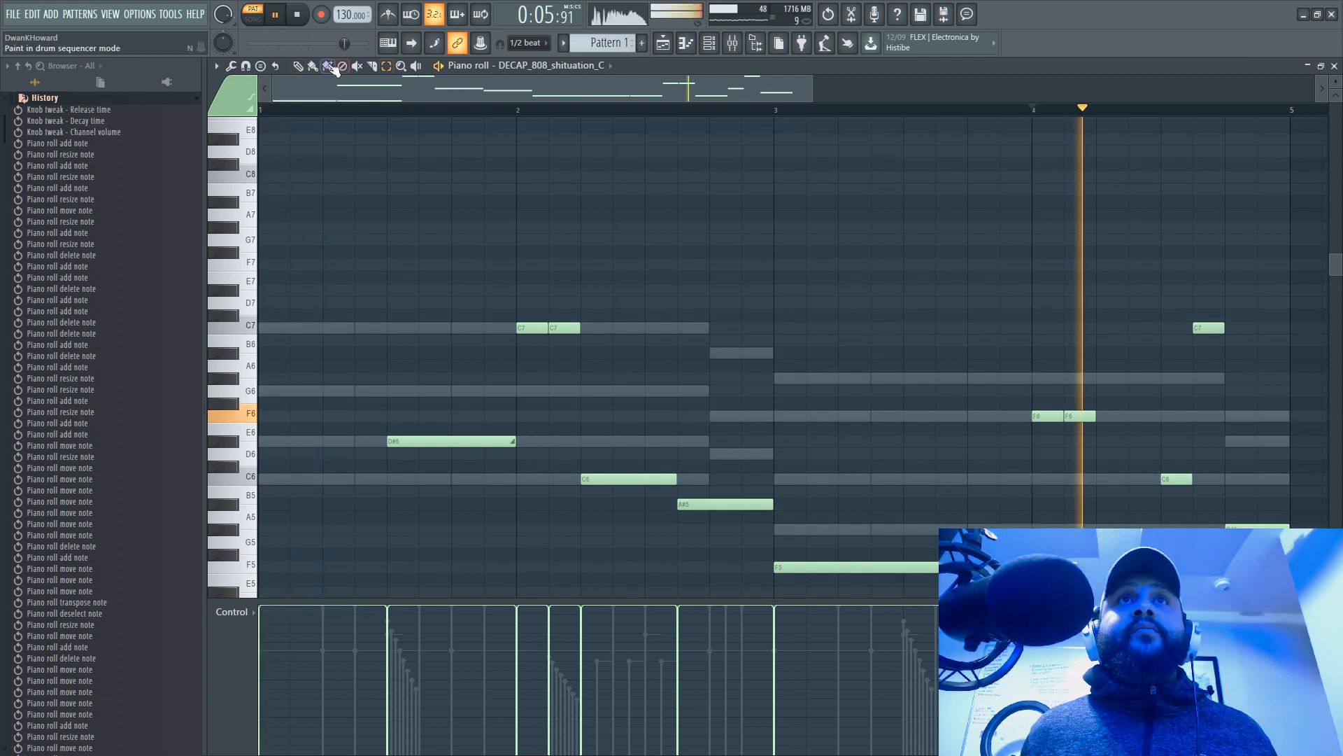
pyautogui.moveTo(593, 246); pyautogui.dragTo(551, 372)
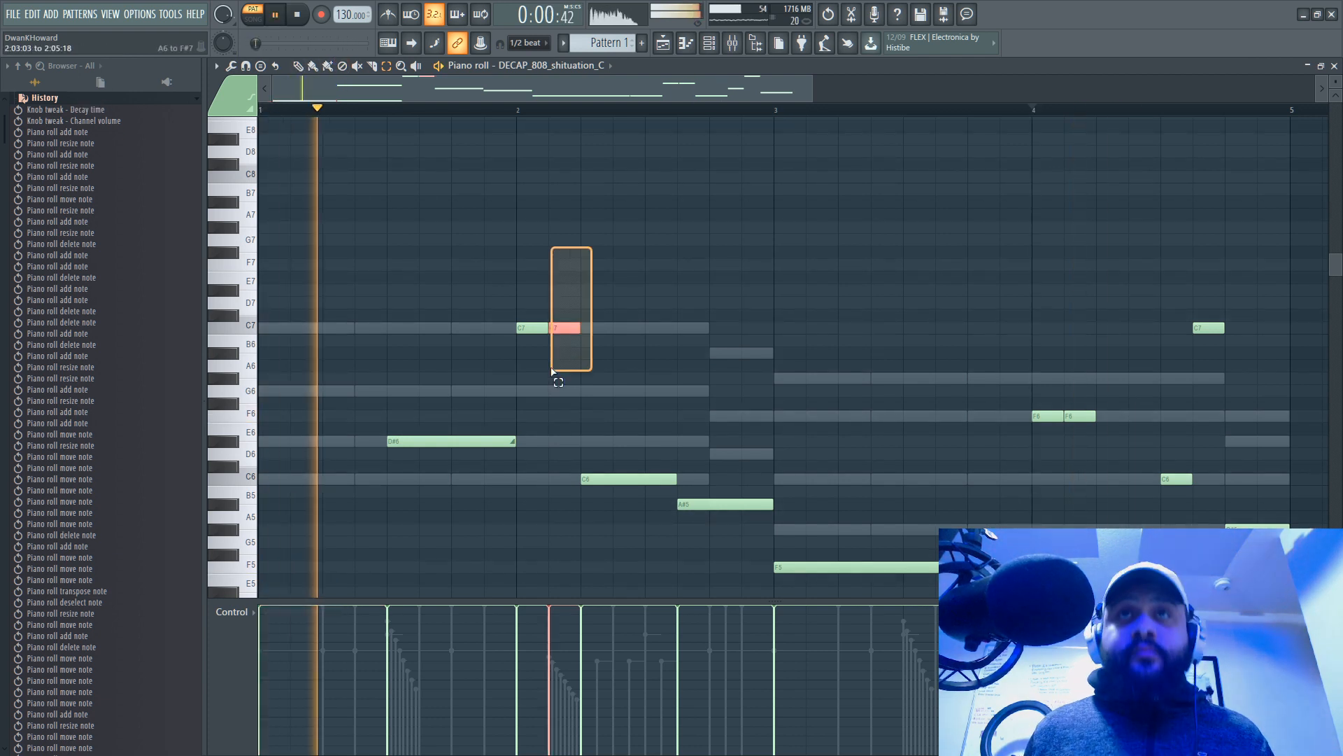
pyautogui.hotkey('ctrl', 'Up')
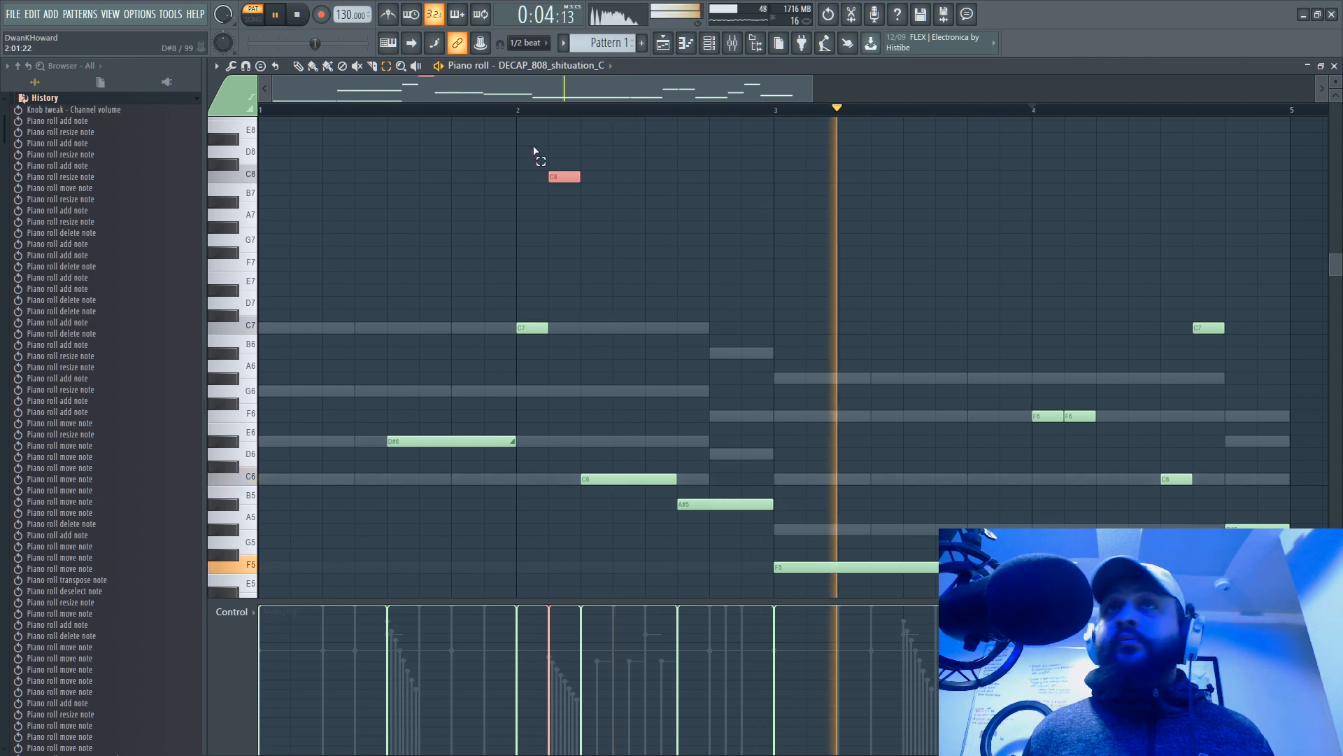
pyautogui.hotkey('ctrl', 'Down')
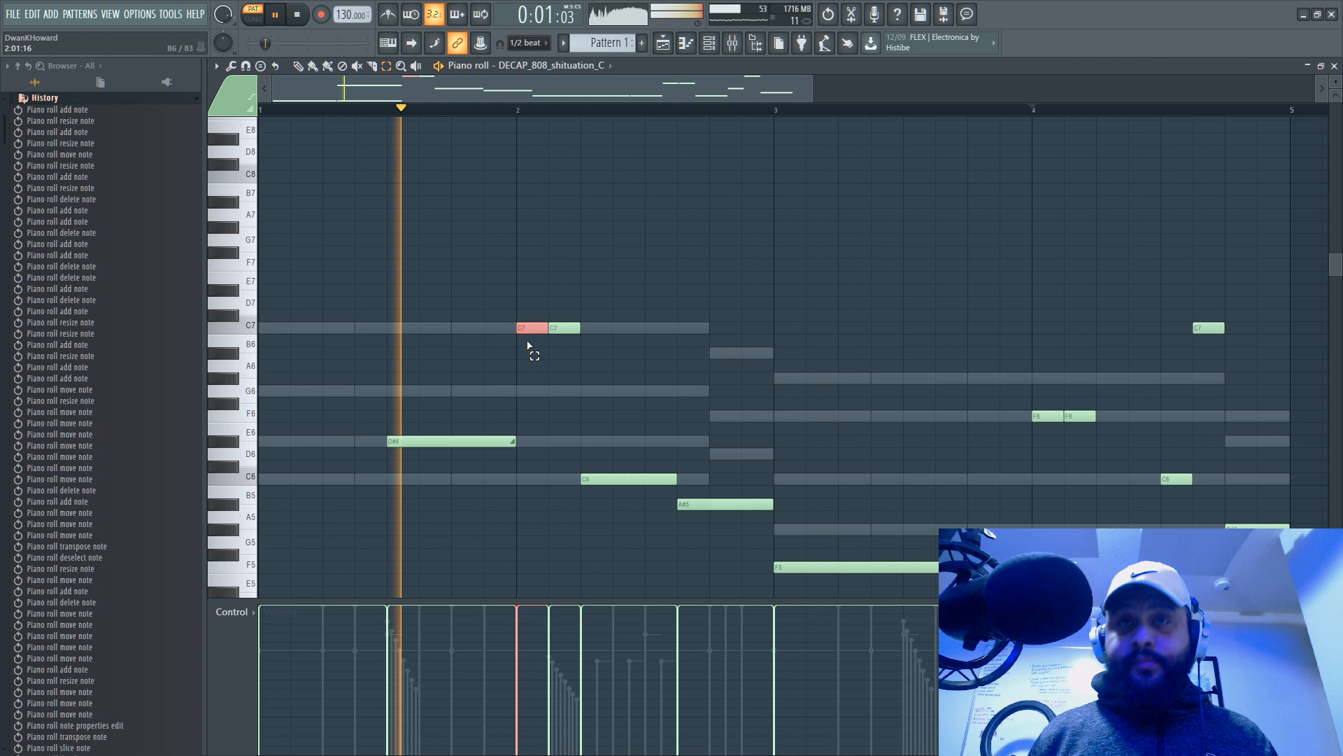
# Step: Lower the first short C7 note in bar 2 an octave to C6 and stop playback
pyautogui.hotkey('ctrl', 'Down')
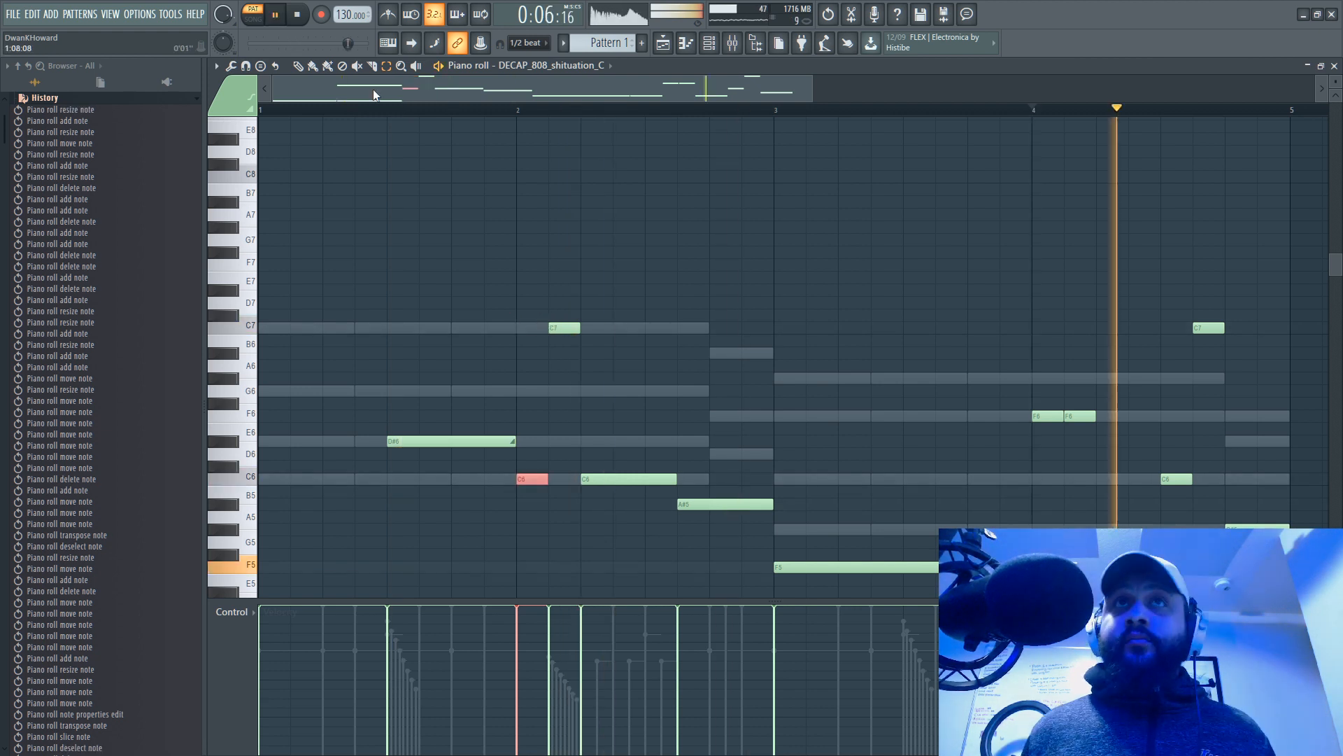
pyautogui.click(300, 67)
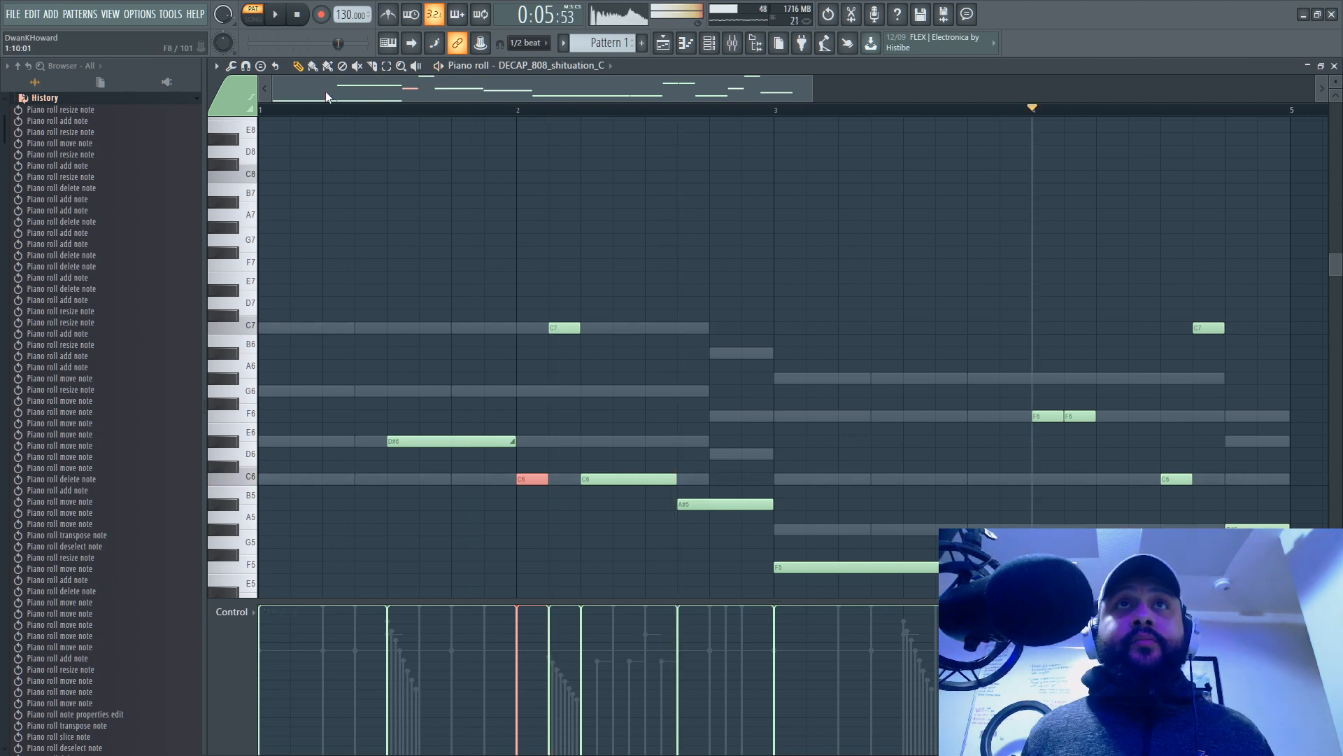
pyautogui.press('space')
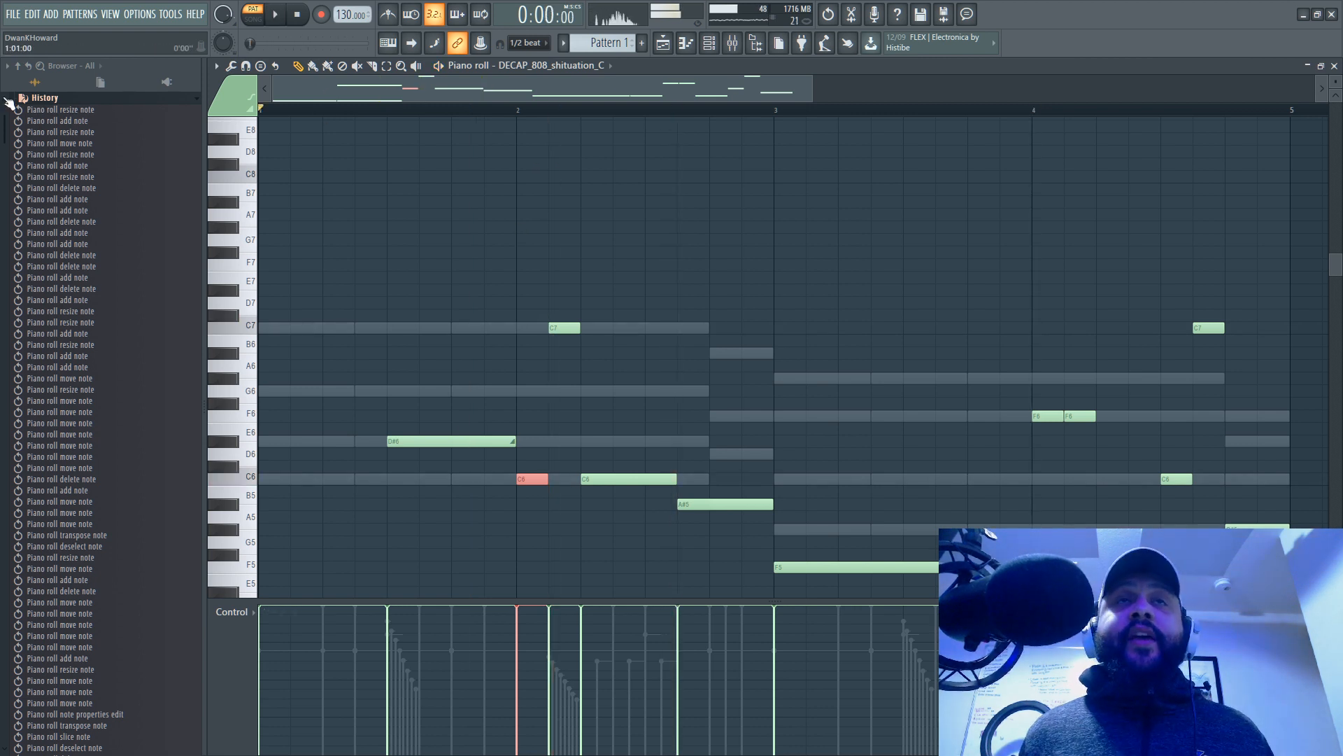
# Step: Shorten the longer C6 note in bar 2 to four steps and play back the pattern
pyautogui.moveTo(674, 482); pyautogui.dragTo(649, 483)
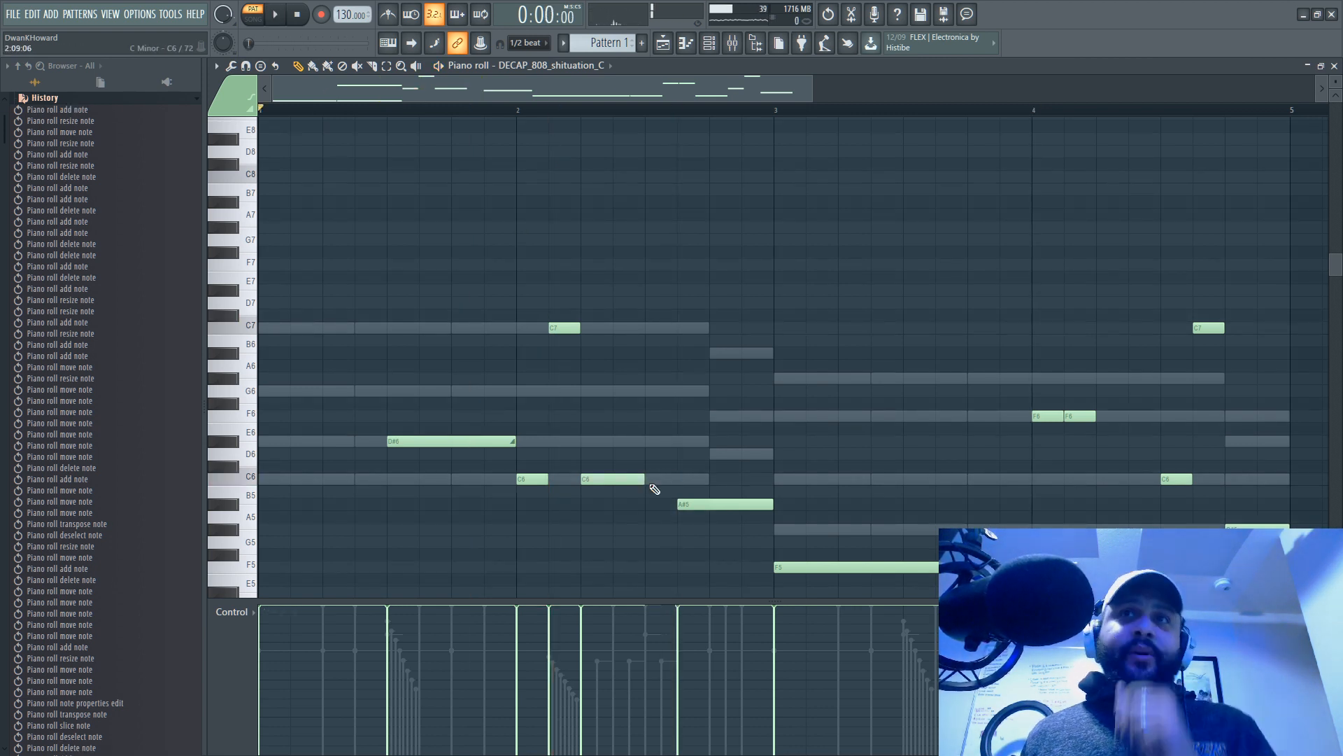
pyautogui.click(541, 46)
pyautogui.click(541, 46)
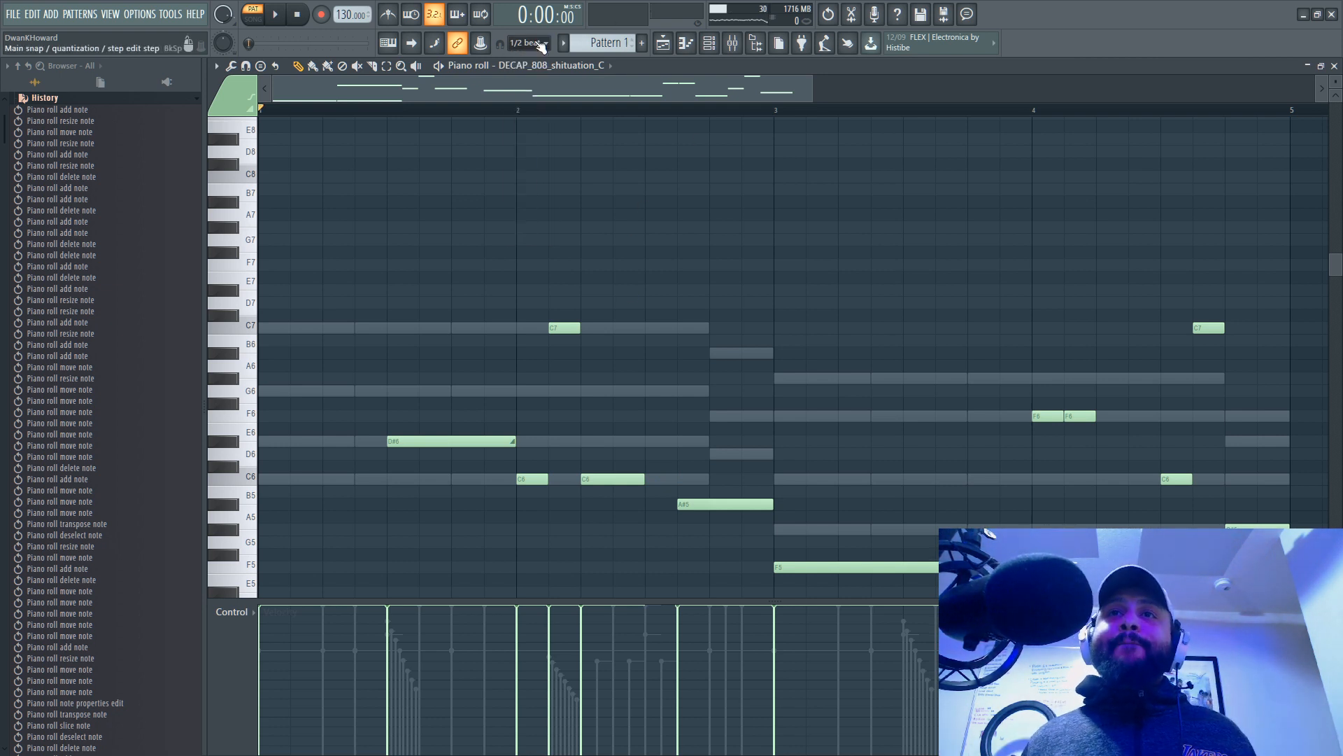
pyautogui.press('space')
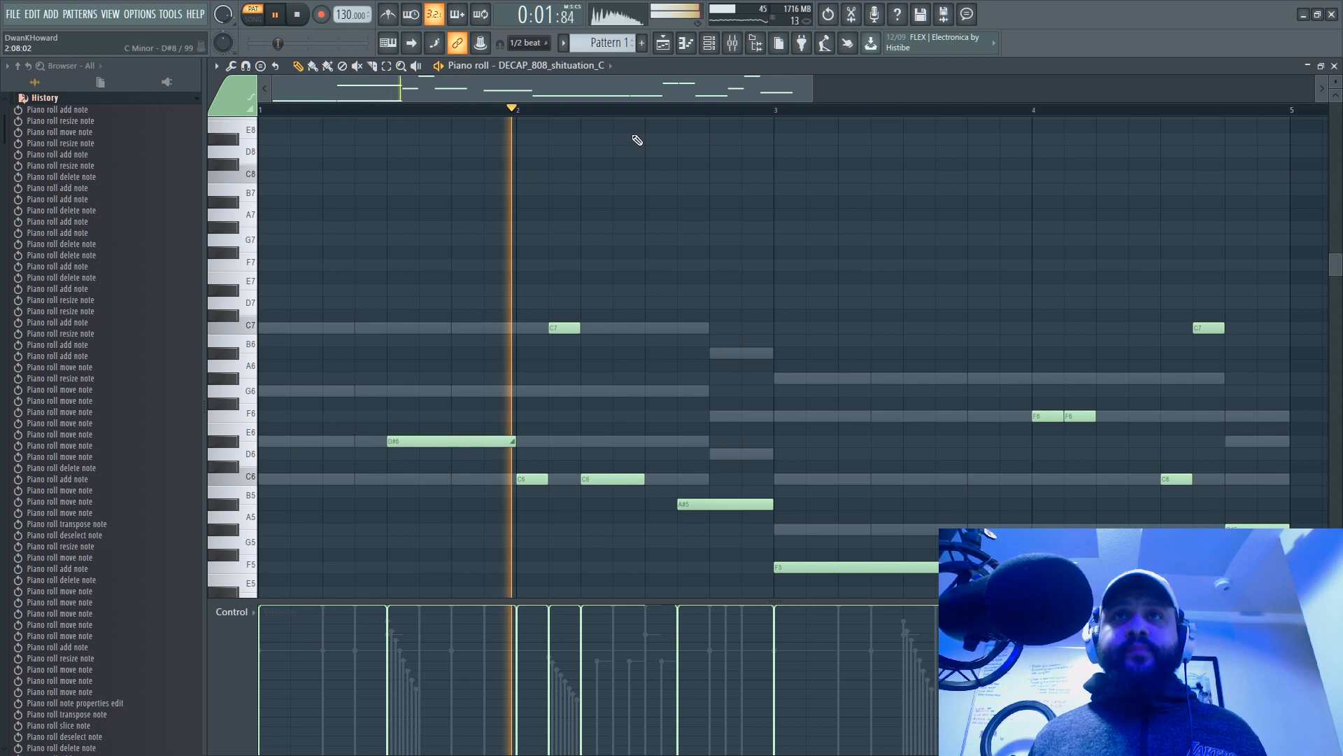
pyautogui.press('space')
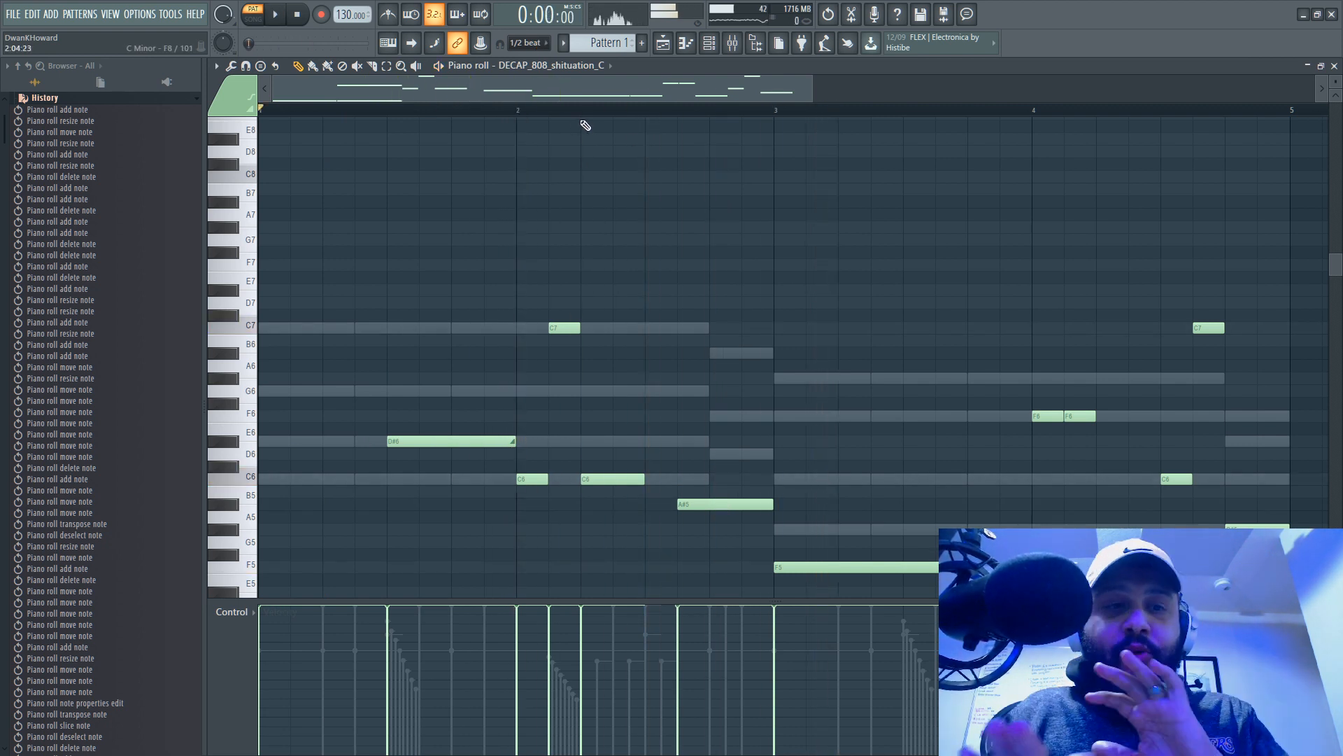
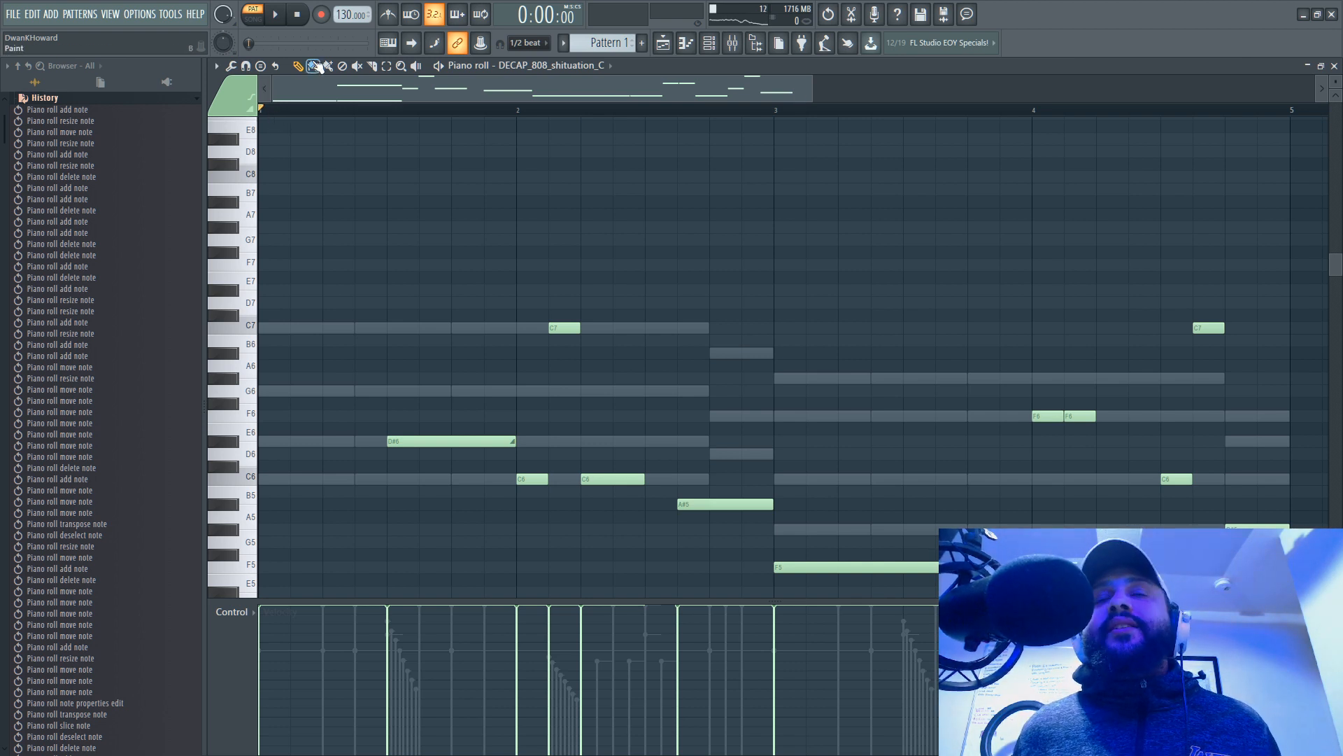
# Step: Set the snap back to Line and play the pattern while viewing the lower notes
pyautogui.click(527, 43)
pyautogui.click(523, 60)
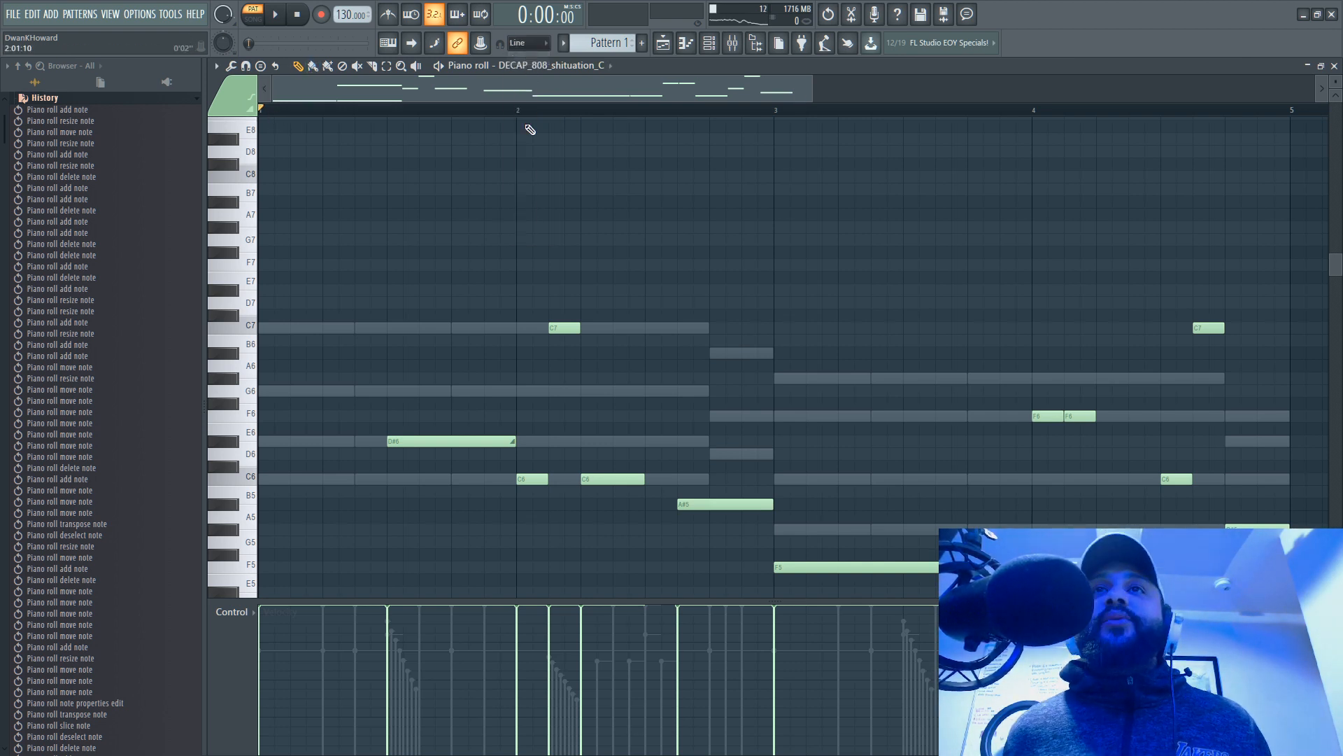
pyautogui.scroll(-3, 547, 241)
pyautogui.scroll(3, 548, 241)
pyautogui.scroll(-5, 546, 248)
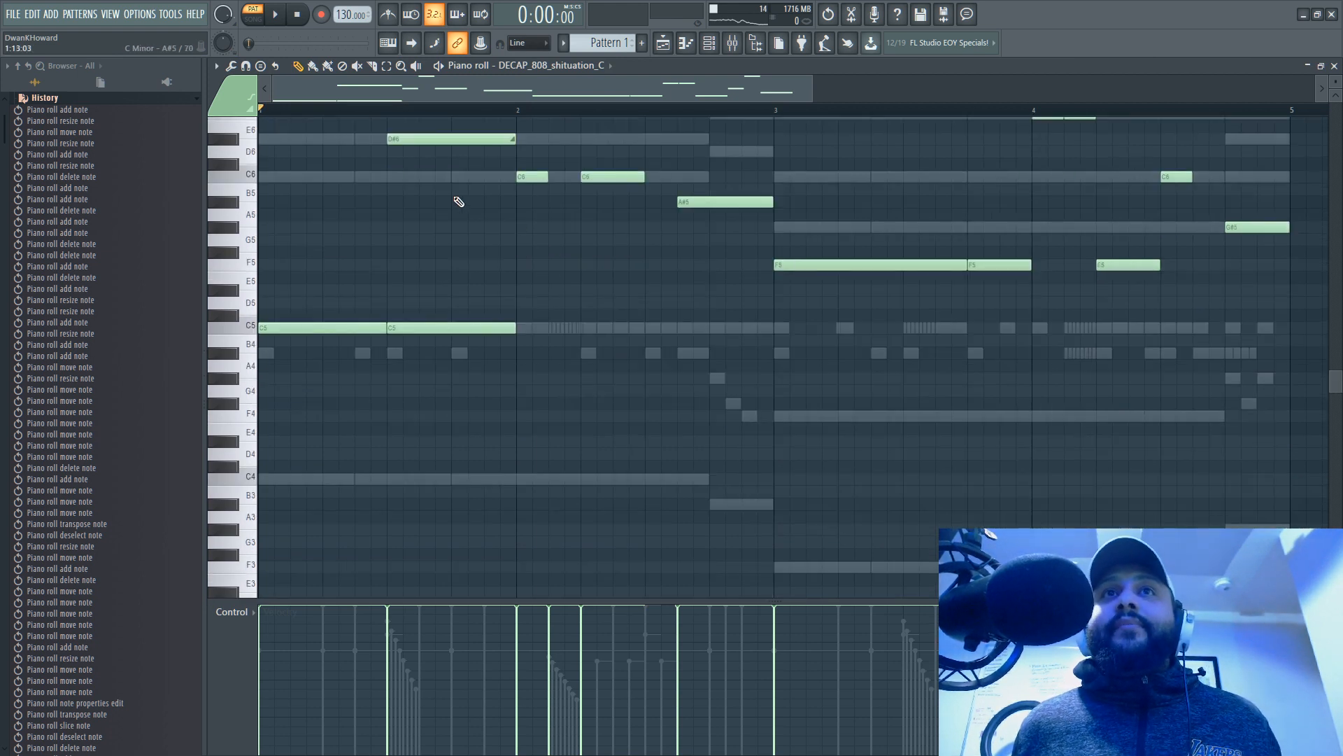
pyautogui.press('space')
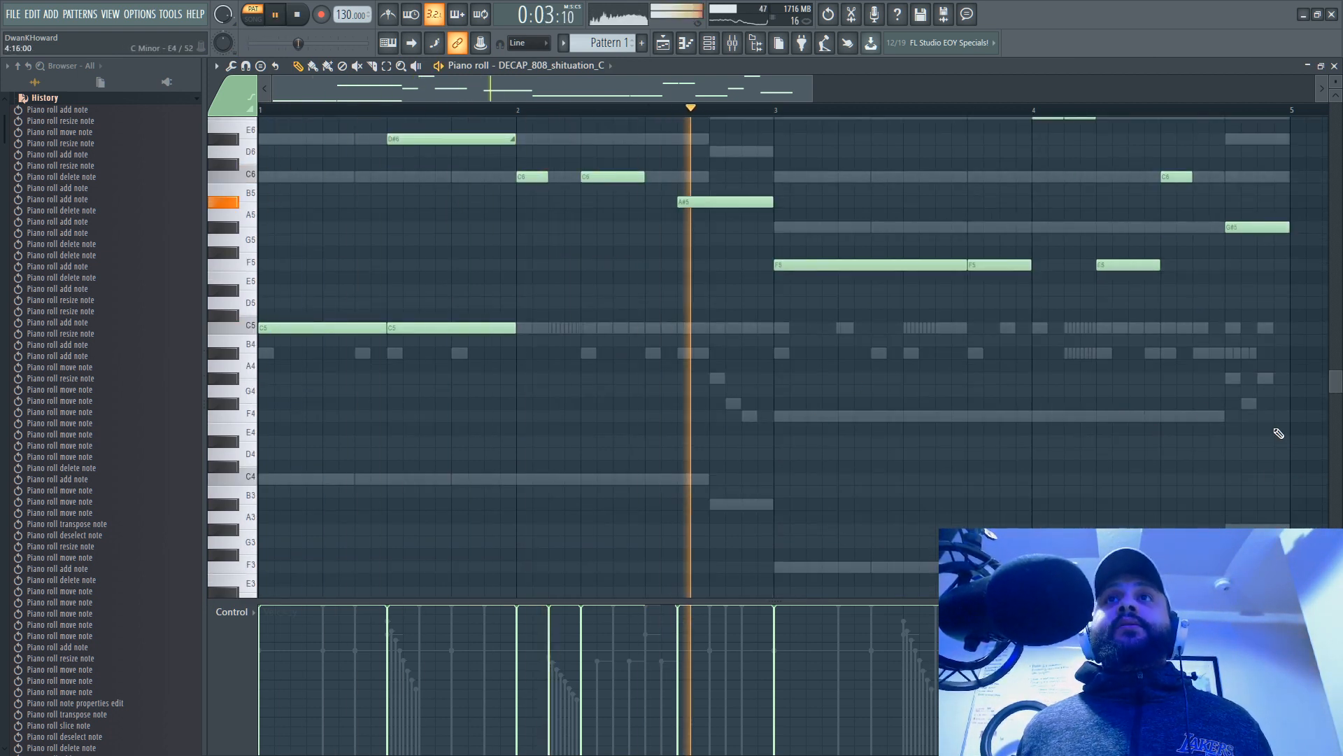
# Step: Shorten the F5 note at the end of bar 3 to two steps and replay the pattern
pyautogui.moveTo(624, 102); pyautogui.dragTo(694, 102)
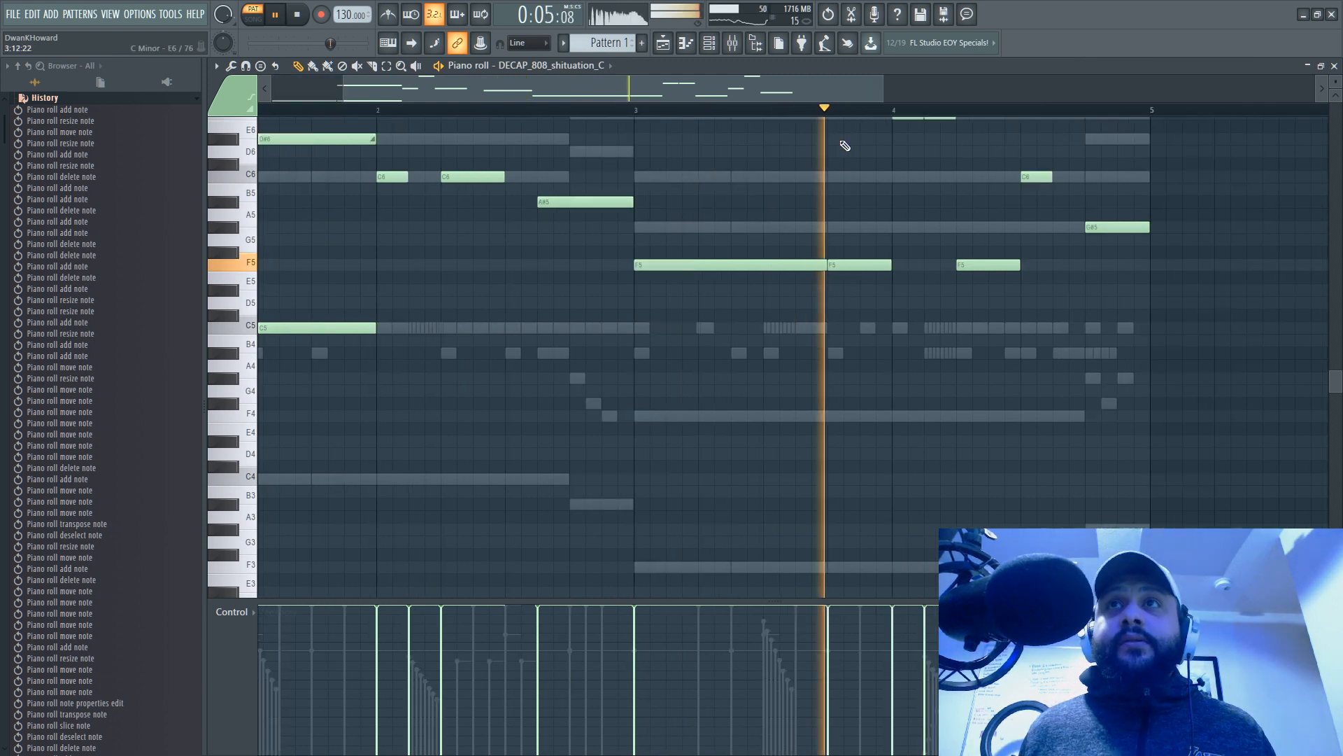
pyautogui.press('space')
pyautogui.moveTo(887, 265); pyautogui.dragTo(857, 270)
pyautogui.press('space')
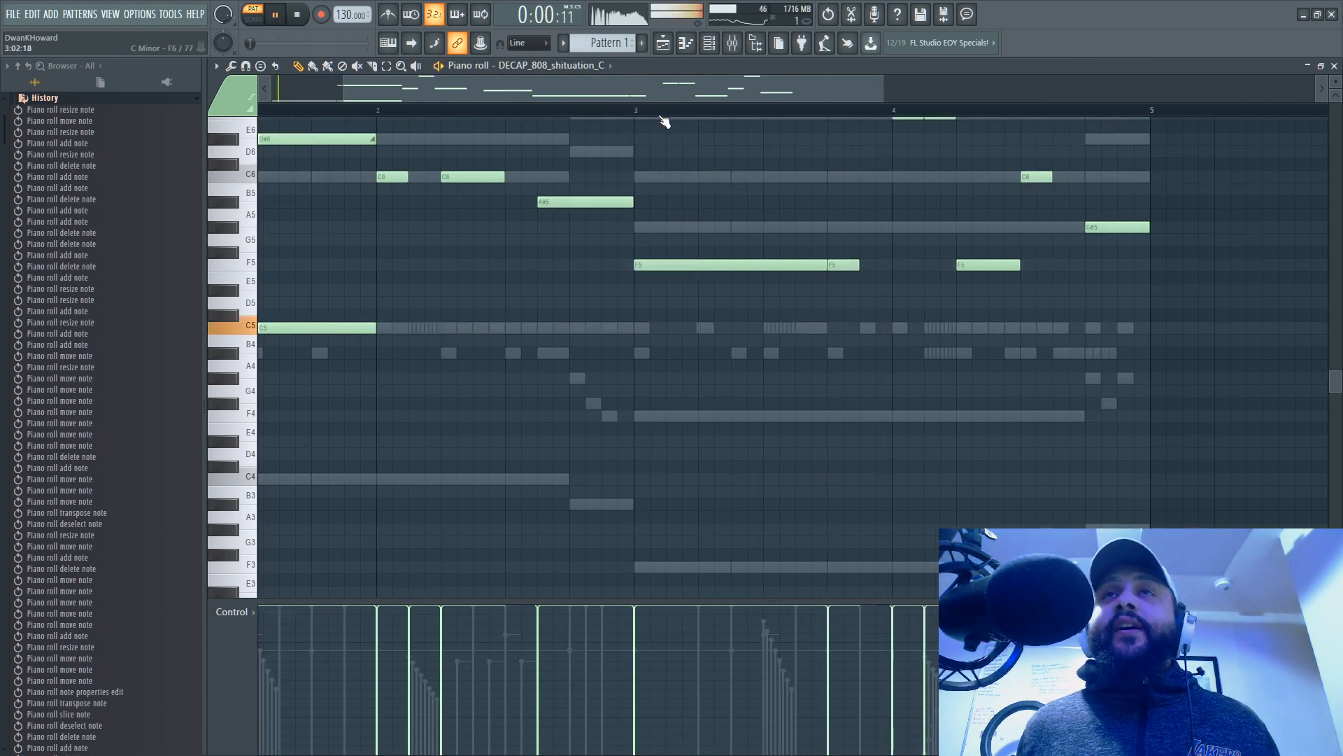
pyautogui.moveTo(628, 102); pyautogui.dragTo(539, 95)
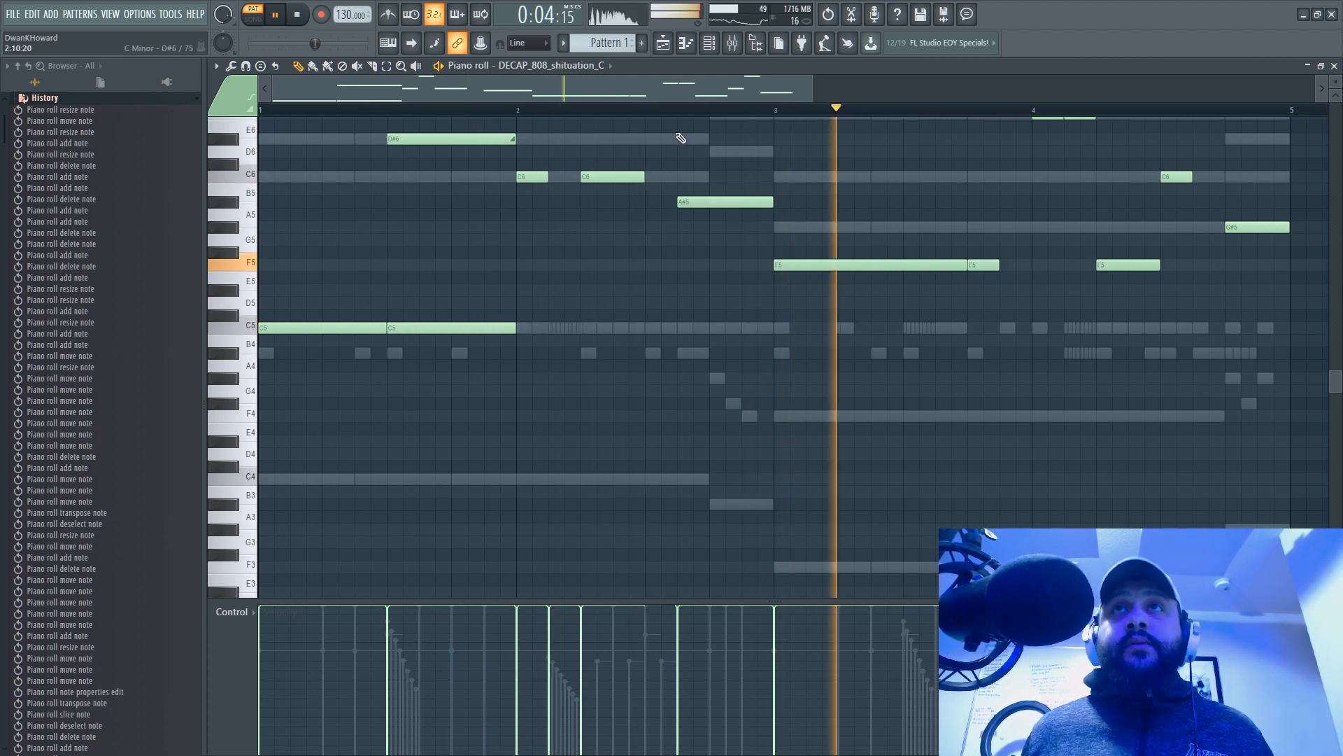
# Step: Lengthen the F5 note at the end of bar 3 to four steps and replay the pattern
pyautogui.moveTo(690, 86); pyautogui.dragTo(760, 79)
pyautogui.press('space')
pyautogui.moveTo(843, 264); pyautogui.dragTo(877, 262)
pyautogui.press('space')
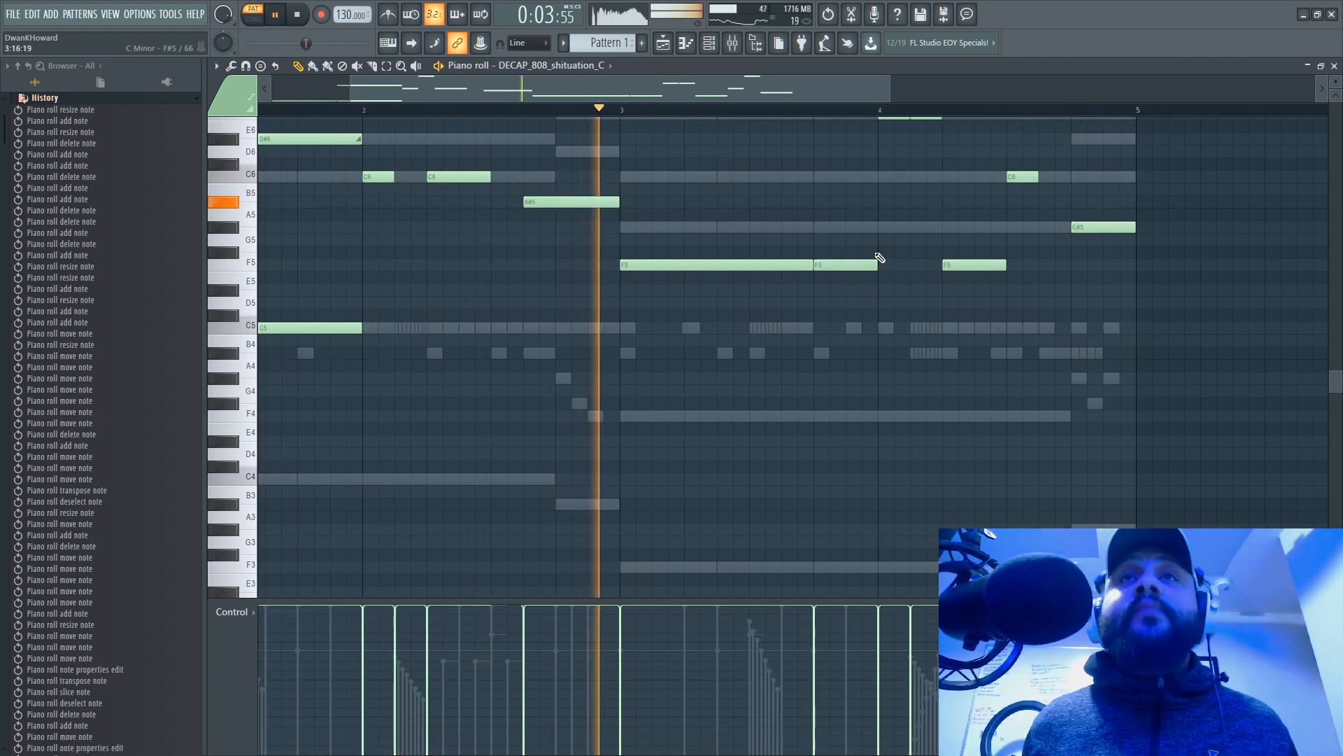
# Step: Shorten the long F5 note at the start of bar 3 to ten steps, and close the piano roll after listening
pyautogui.press('space')
pyautogui.moveTo(811, 264); pyautogui.dragTo(796, 266)
pyautogui.scroll(8, 775, 265)
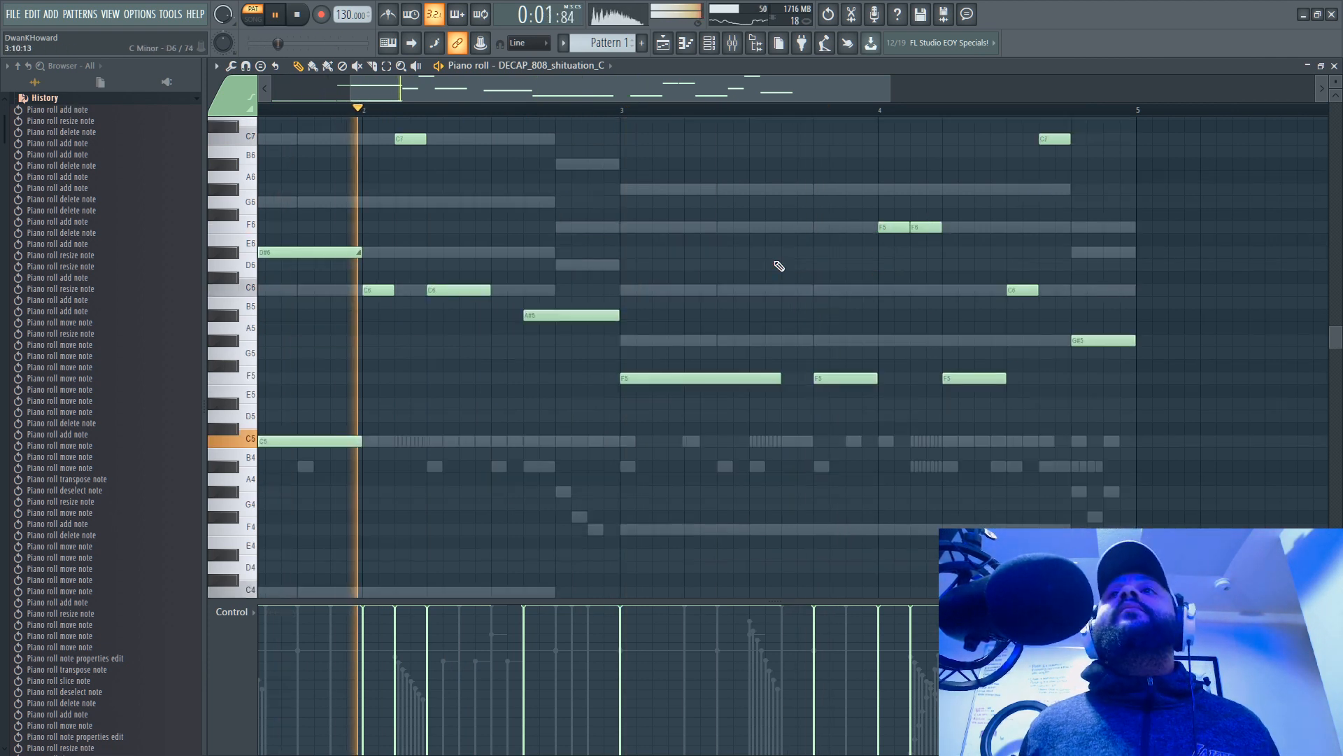
pyautogui.click(1334, 65)
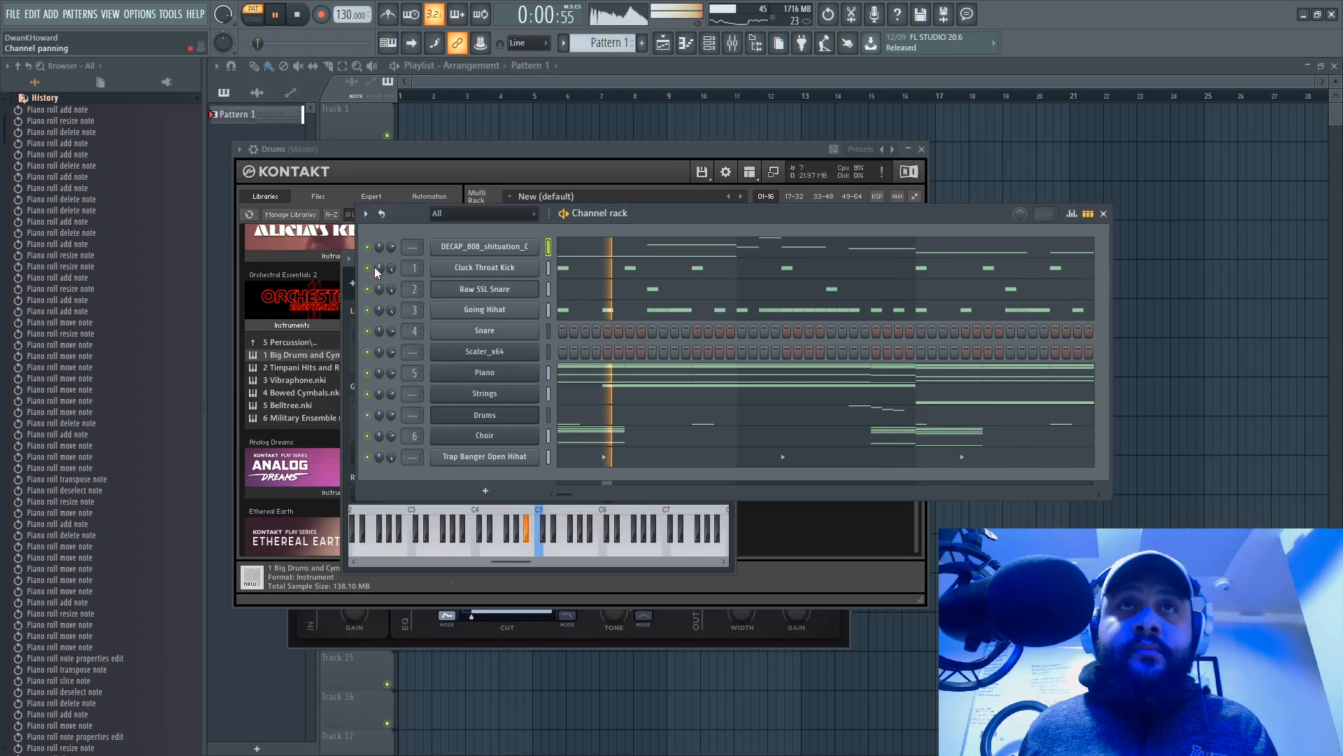
pyautogui.press('space')
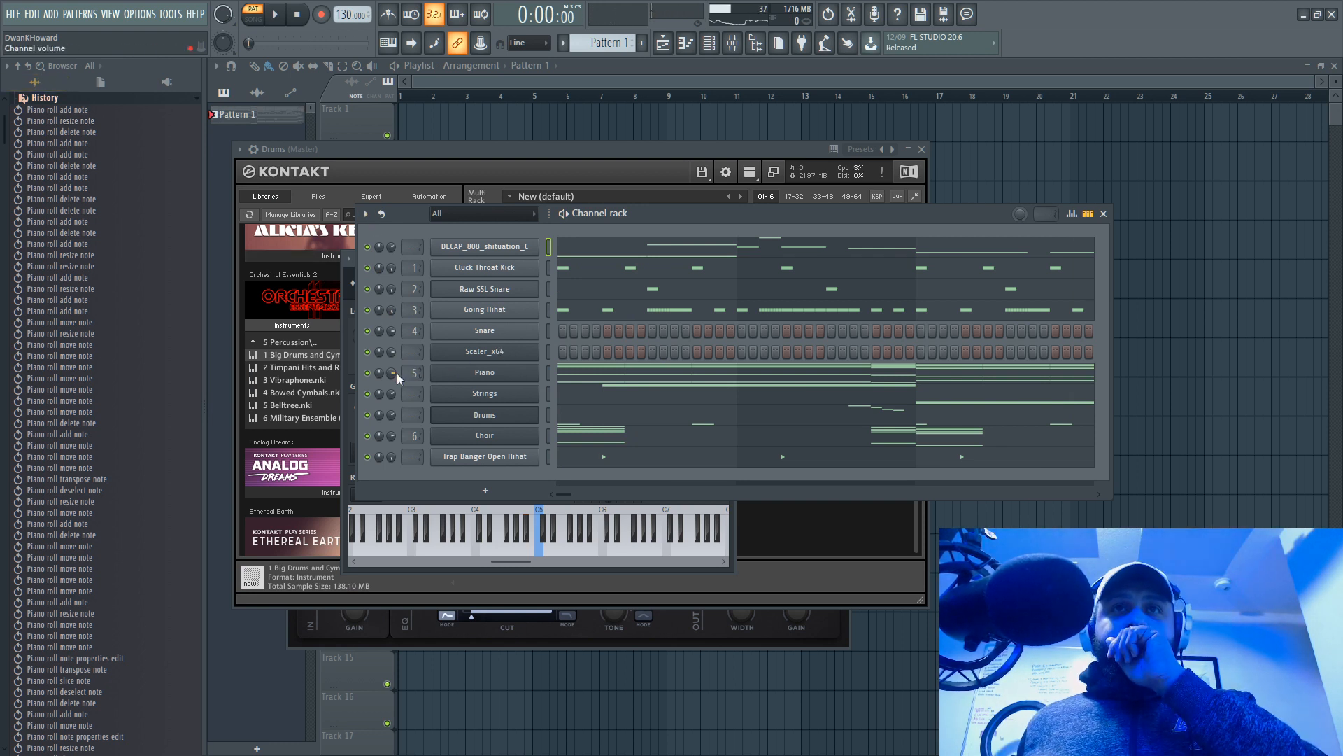
# Step: Delete the Scaler_x64 channel from the channel rack
pyautogui.rightClick(457, 350)
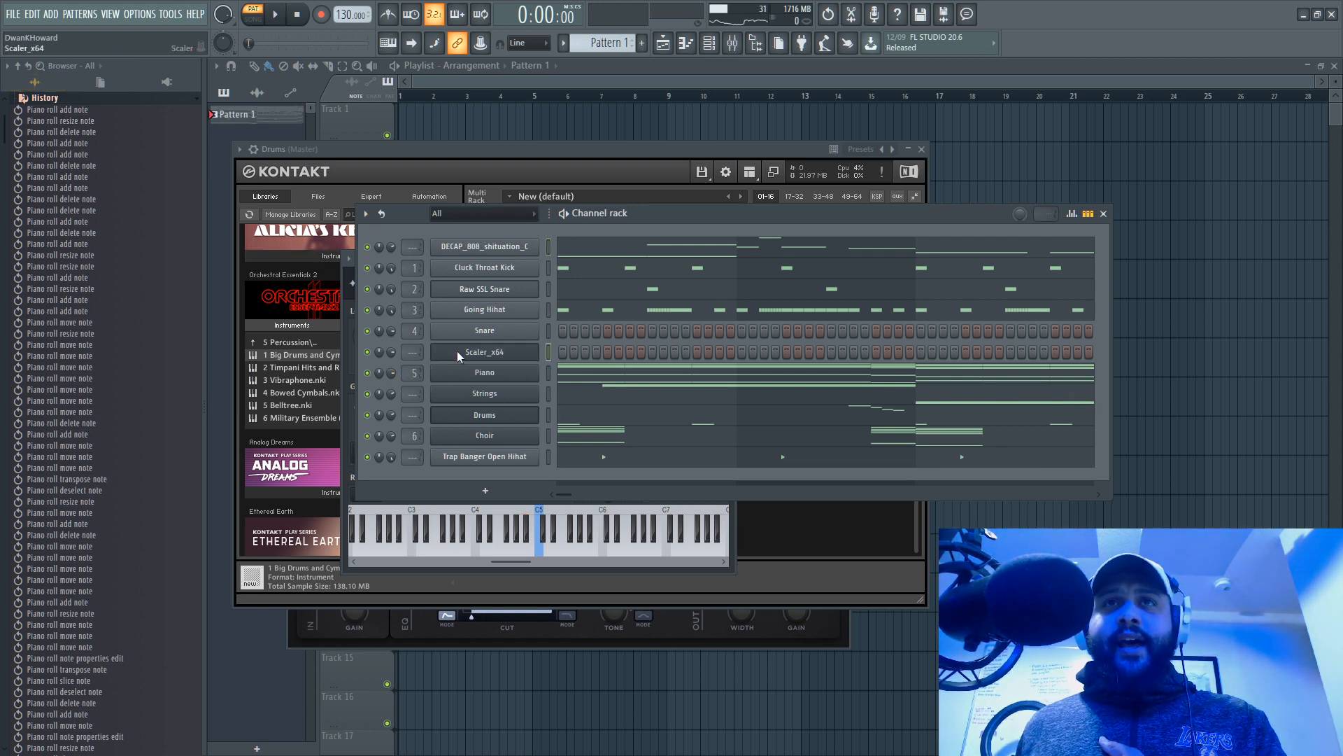
pyautogui.click(567, 487)
pyautogui.click(741, 422)
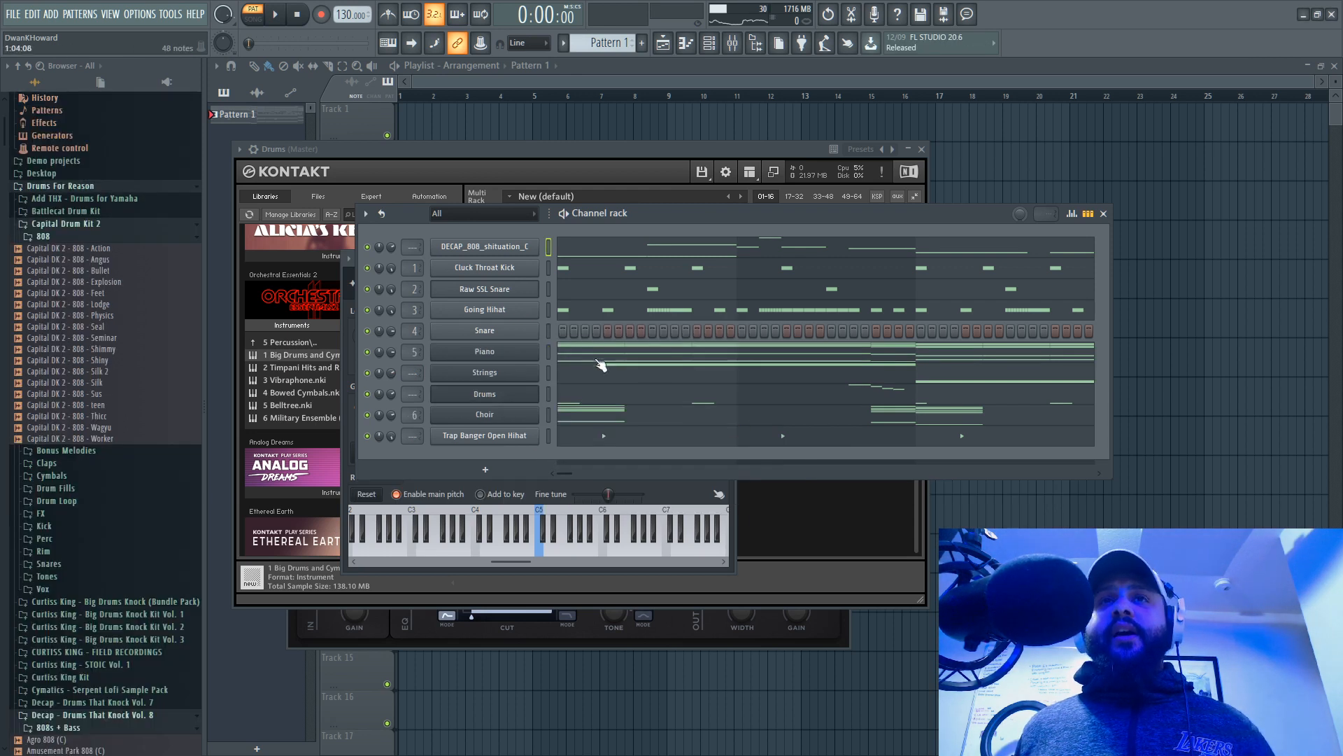
# Step: Place two consecutive Pattern 1 clips on Track 1 at bars 1 and 5, and show the mixer and channel rack
pyautogui.moveTo(271, 113)
pyautogui.mouseDown()
pyautogui.moveTo(498, 126)
pyautogui.moveTo(477, 131)
pyautogui.moveTo(580, 117)
pyautogui.mouseUp()
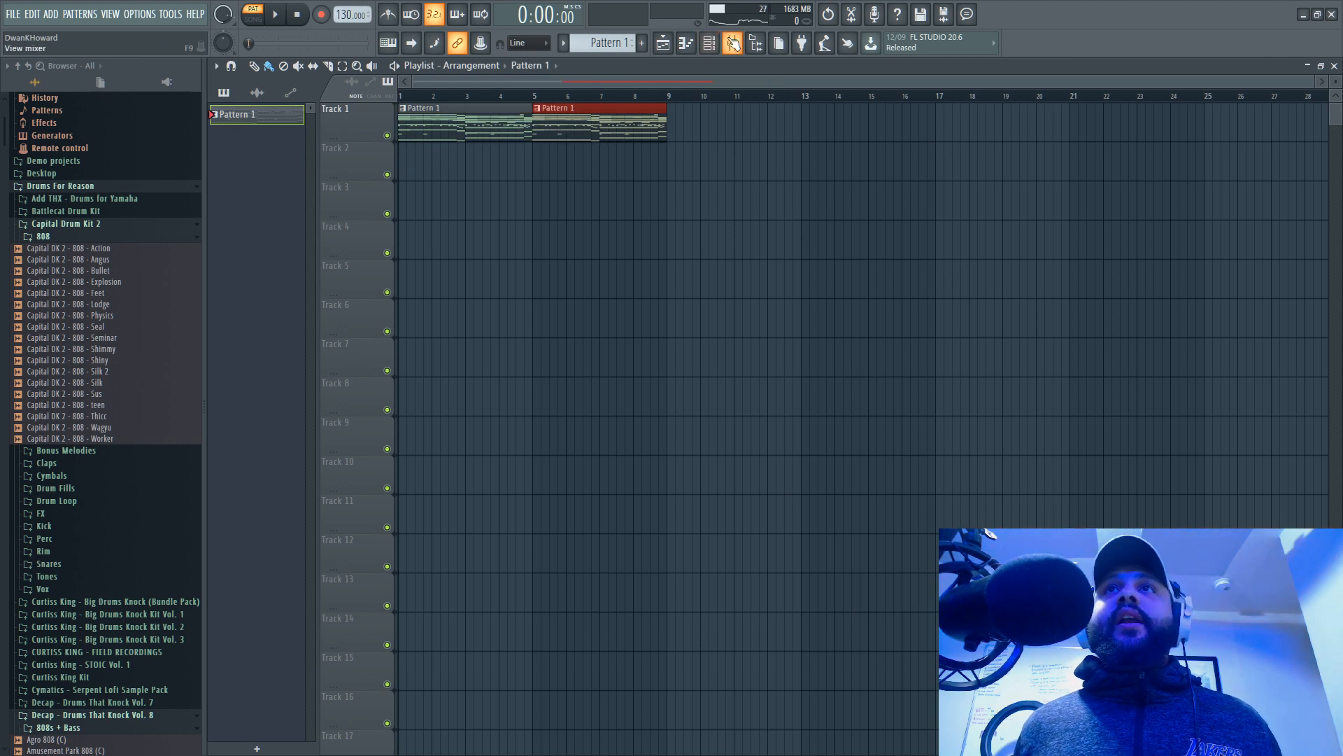
pyautogui.click(732, 44)
pyautogui.click(710, 43)
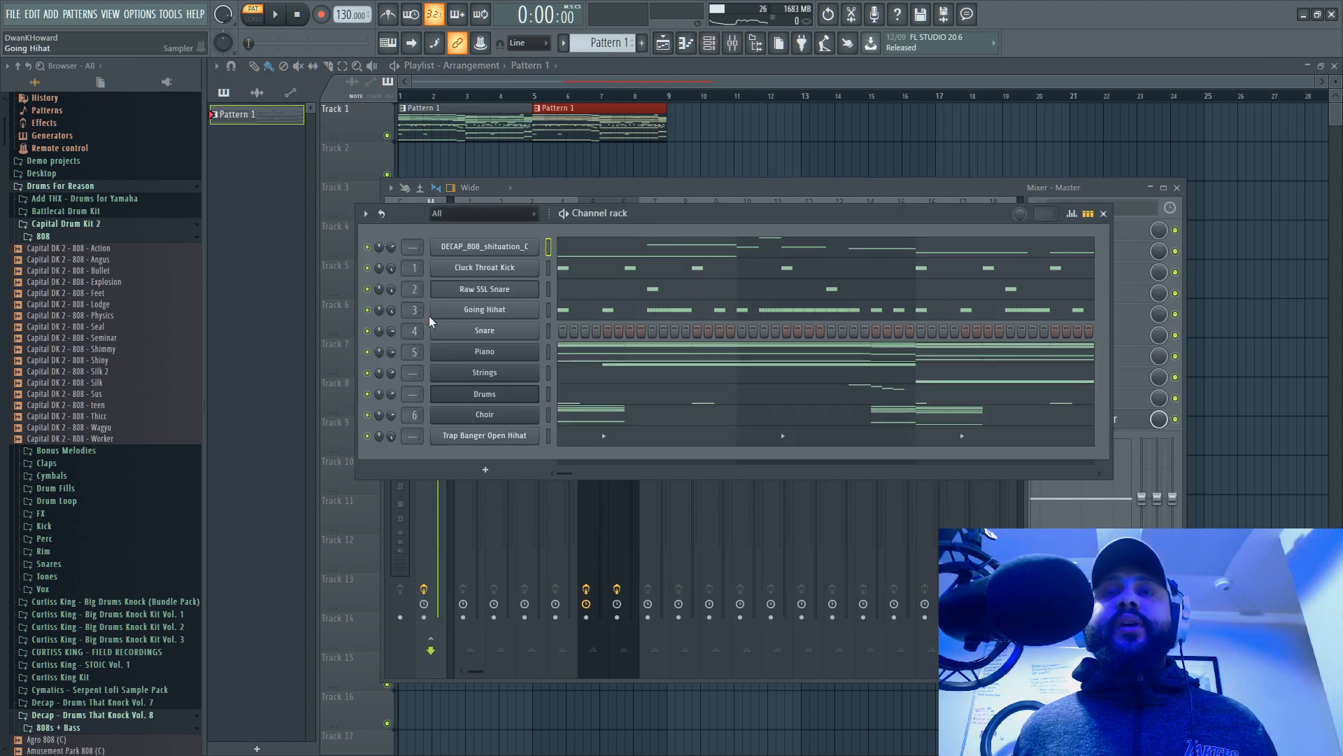
# Step: Mute all channels except Piano, Strings, Drums and Choir, and play the remaining melody
pyautogui.rightClick(370, 352)
pyautogui.click(378, 361)
pyautogui.click(370, 373)
pyautogui.press('space')
pyautogui.click(370, 394)
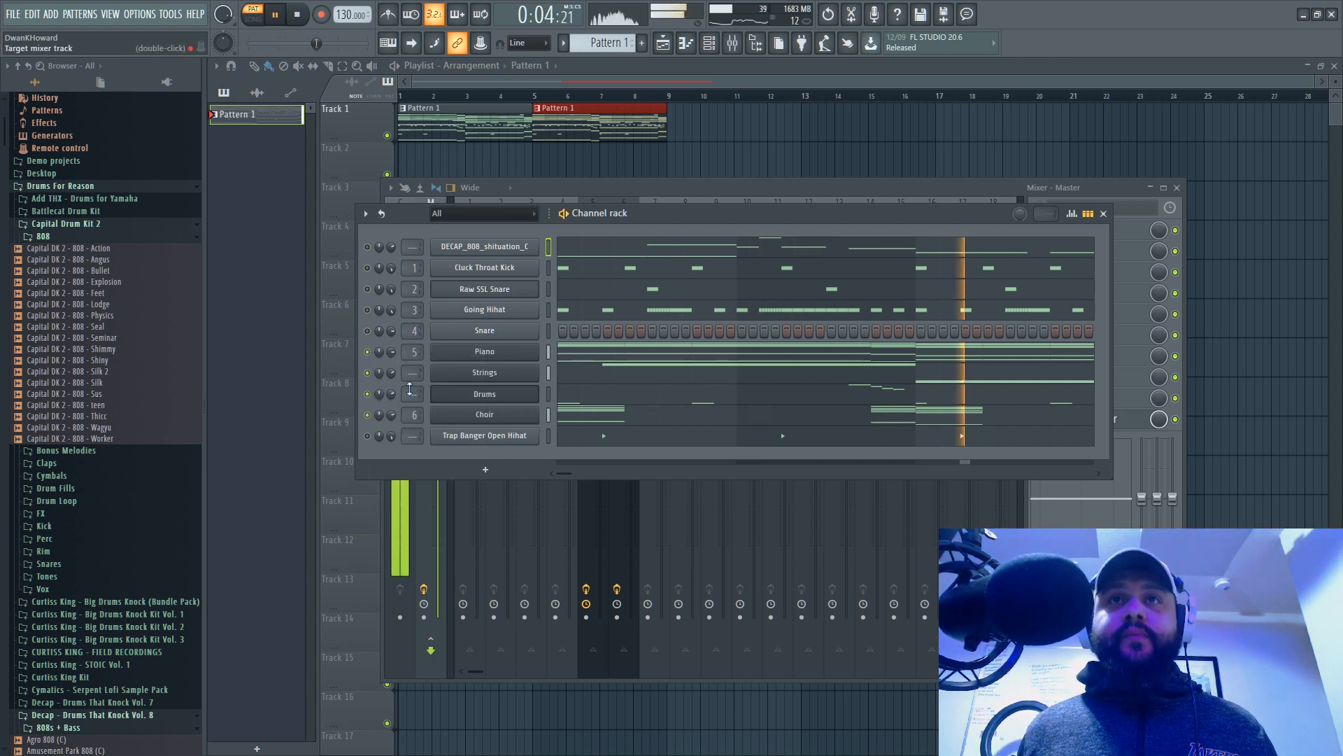
pyautogui.press('space')
pyautogui.press('space')
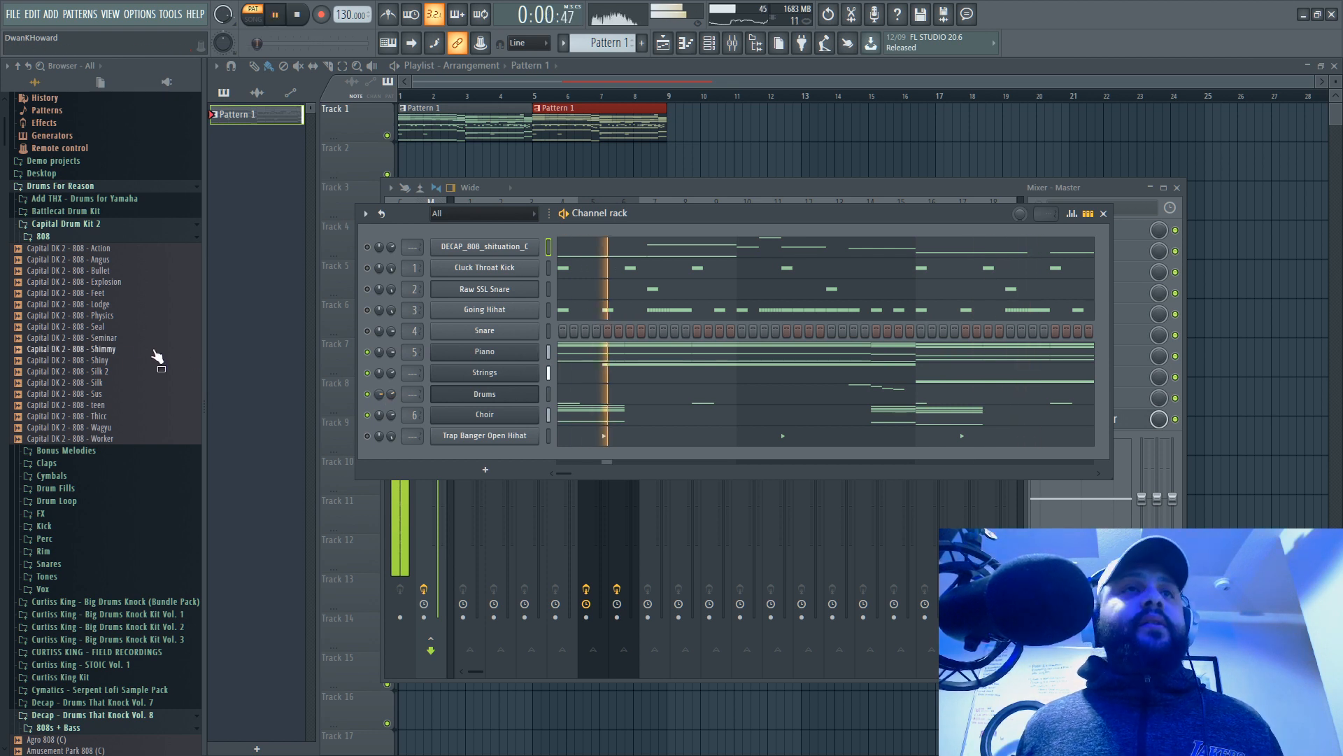
pyautogui.click(81, 239)
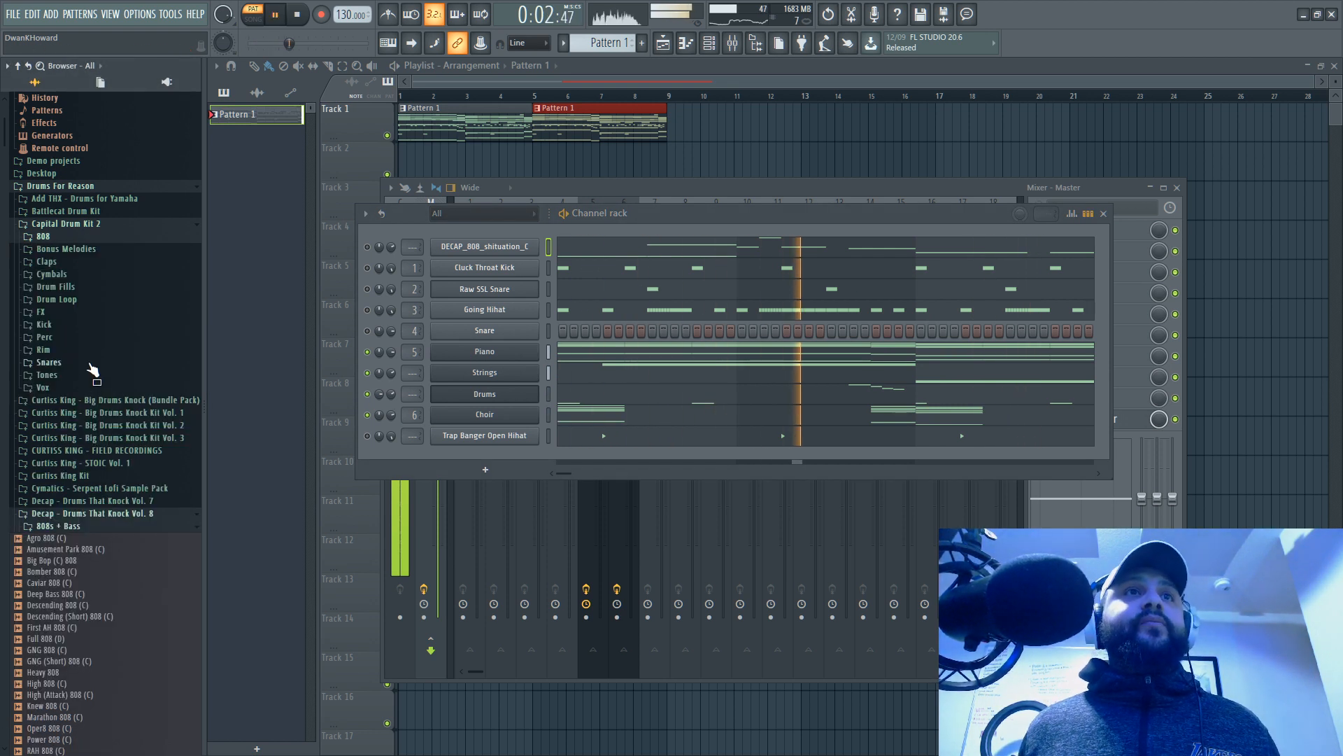
pyautogui.click(89, 387)
pyautogui.press('space')
pyautogui.click(98, 400)
pyautogui.click(96, 422)
pyautogui.click(135, 536)
pyautogui.press('space')
pyautogui.press('space')
pyautogui.click(137, 535)
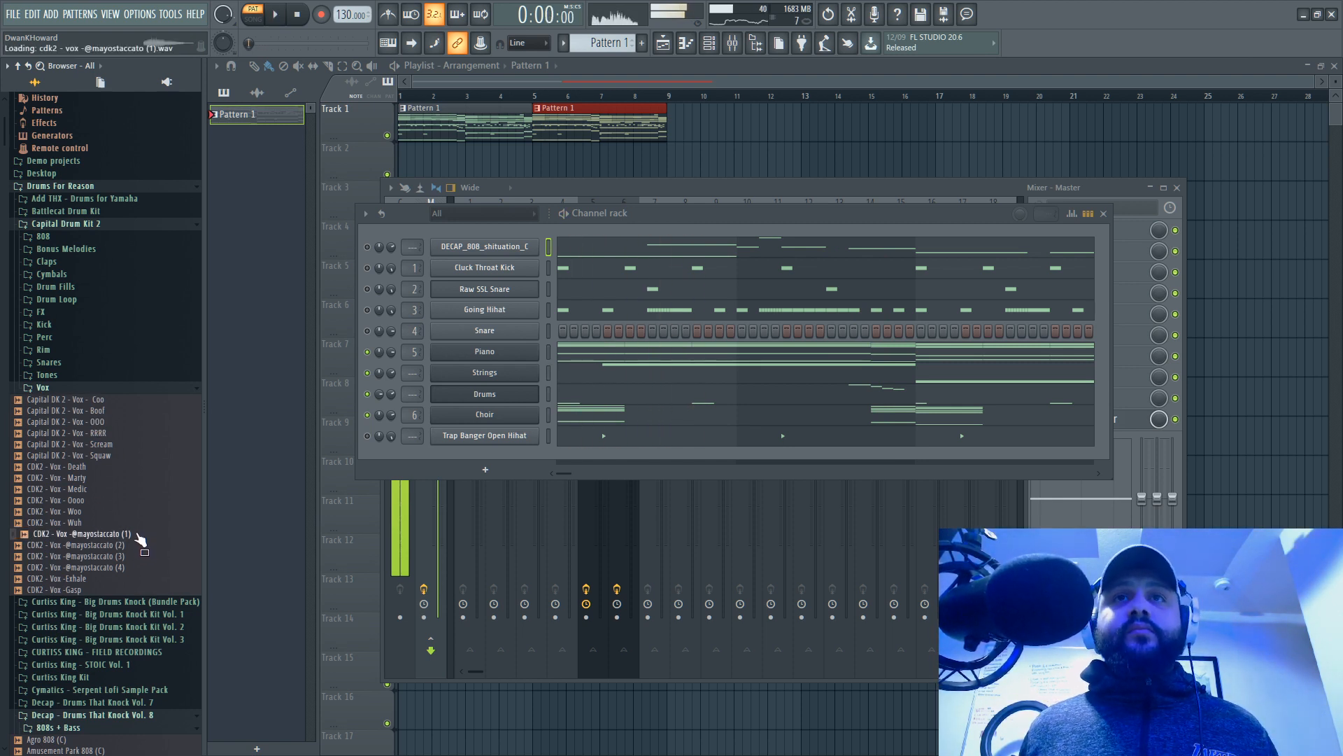
pyautogui.moveTo(498, 455); pyautogui.dragTo(500, 457)
pyautogui.click(501, 459)
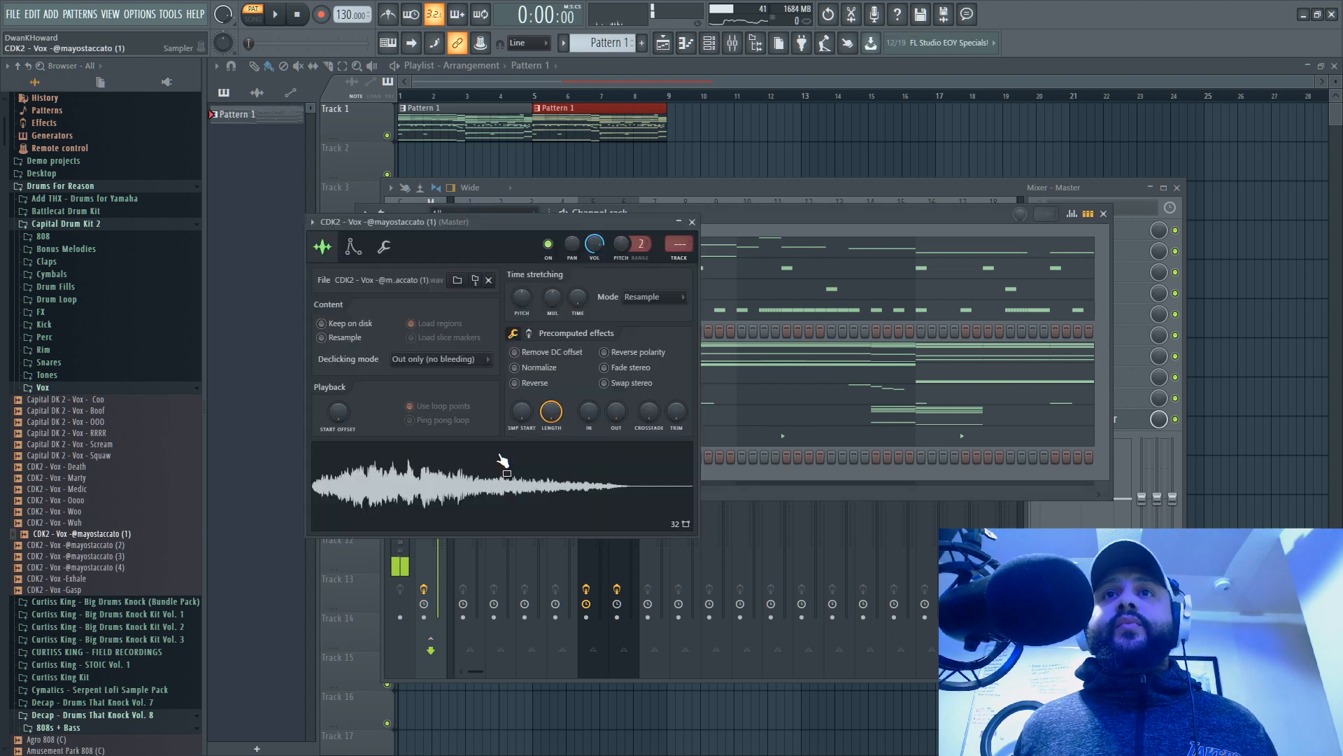
pyautogui.click(353, 246)
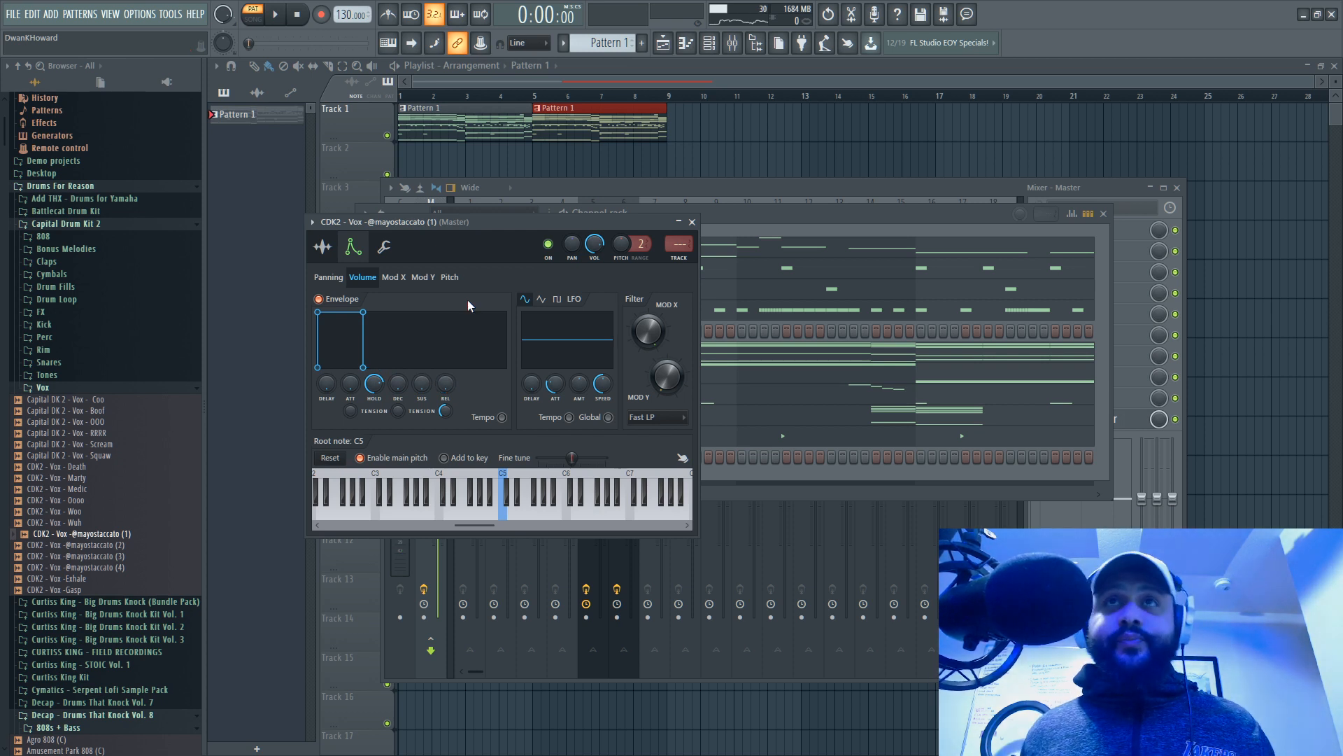
pyautogui.click(792, 226)
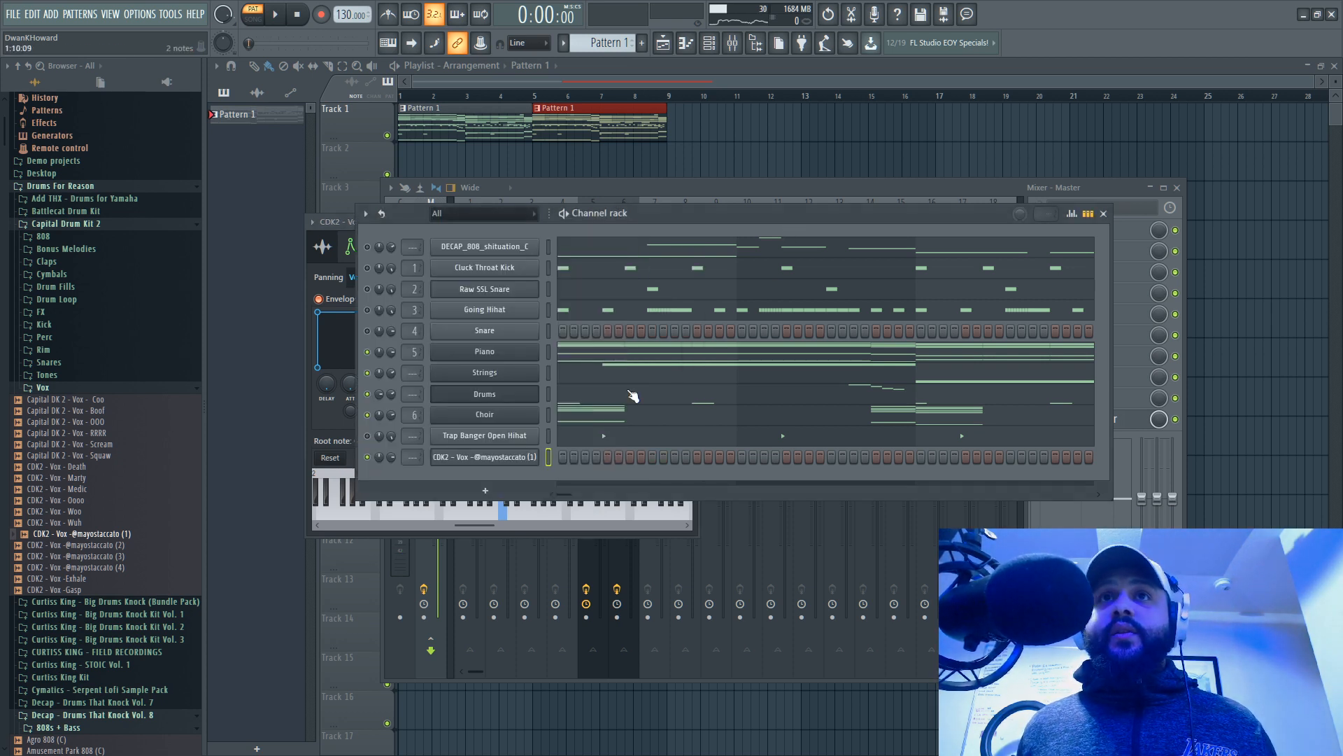
# Step: Rename the new vocal sample channel as Vox
pyautogui.rightClick(456, 459)
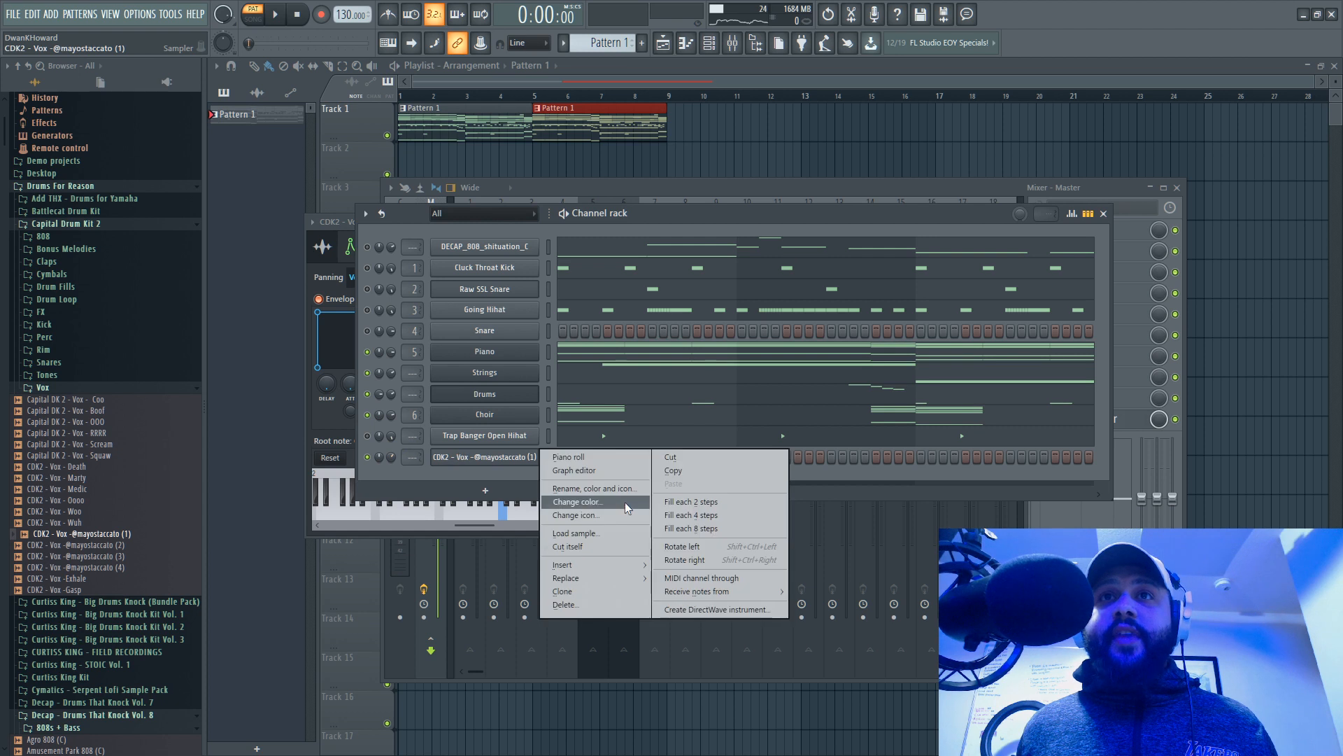
pyautogui.click(626, 504)
pyautogui.write('Vox')
pyautogui.press('Return')
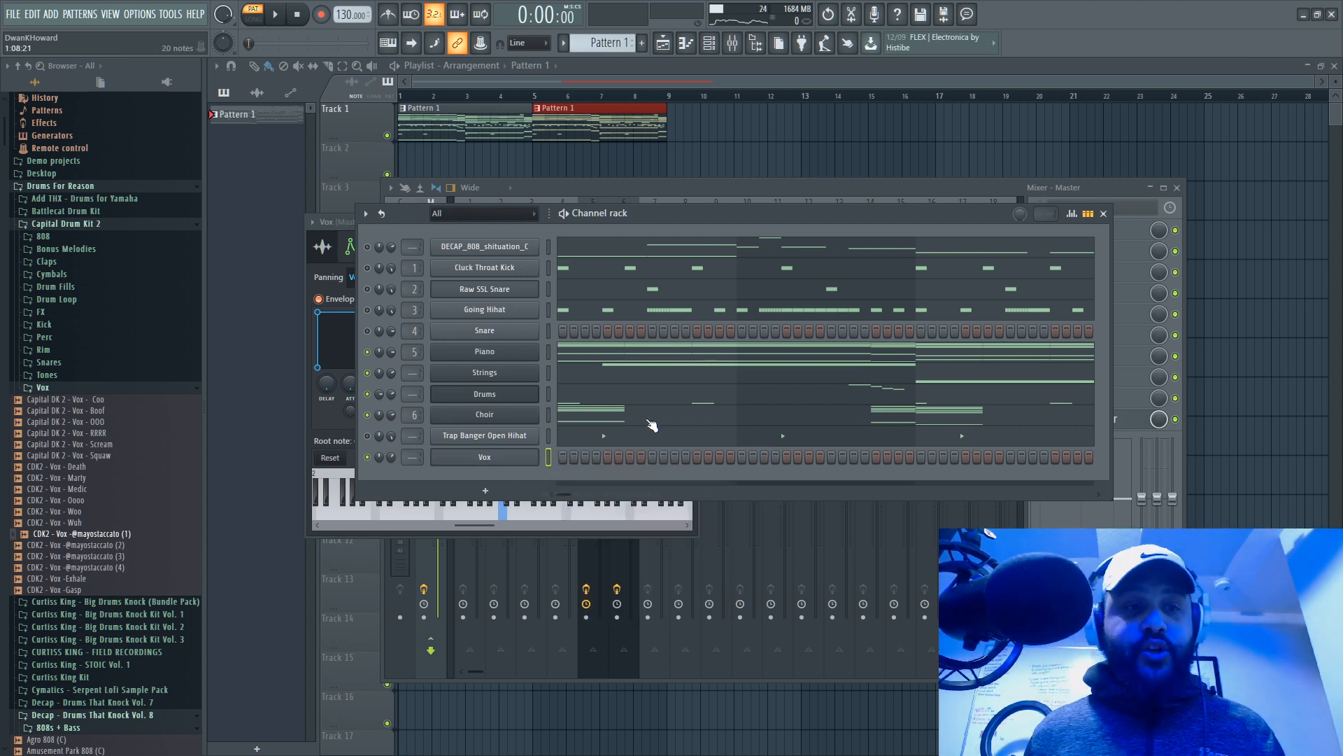
# Step: Play the melody, open the piano roll of the Vox channel and view the C5 range
pyautogui.press('space')
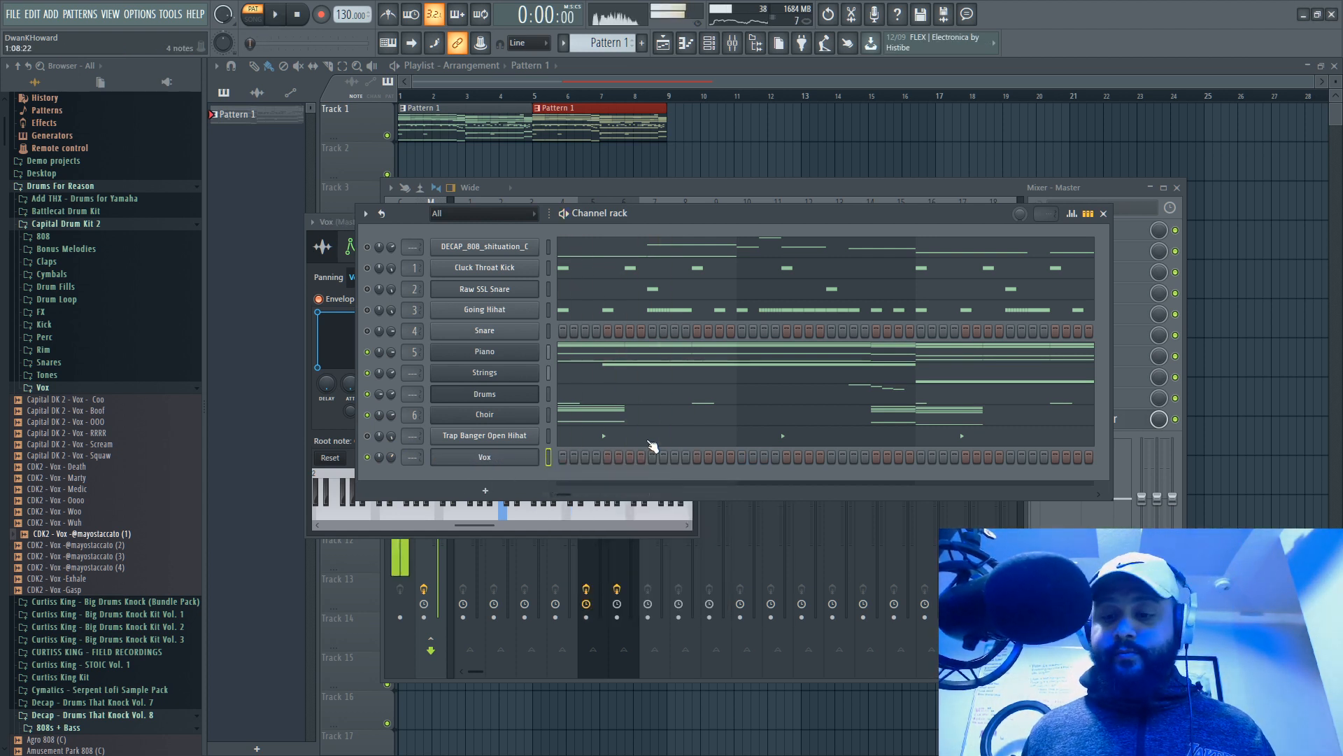
pyautogui.rightClick(521, 456)
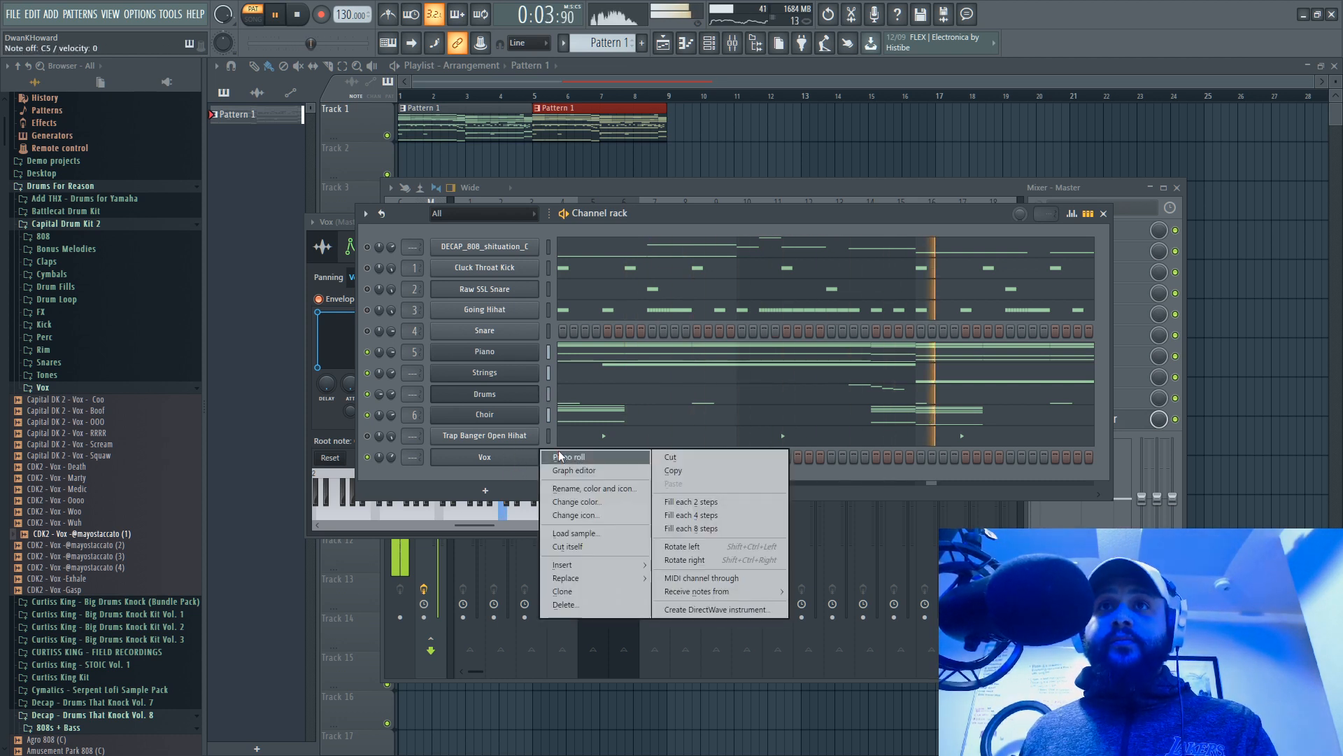
pyautogui.click(560, 459)
pyautogui.click(296, 110)
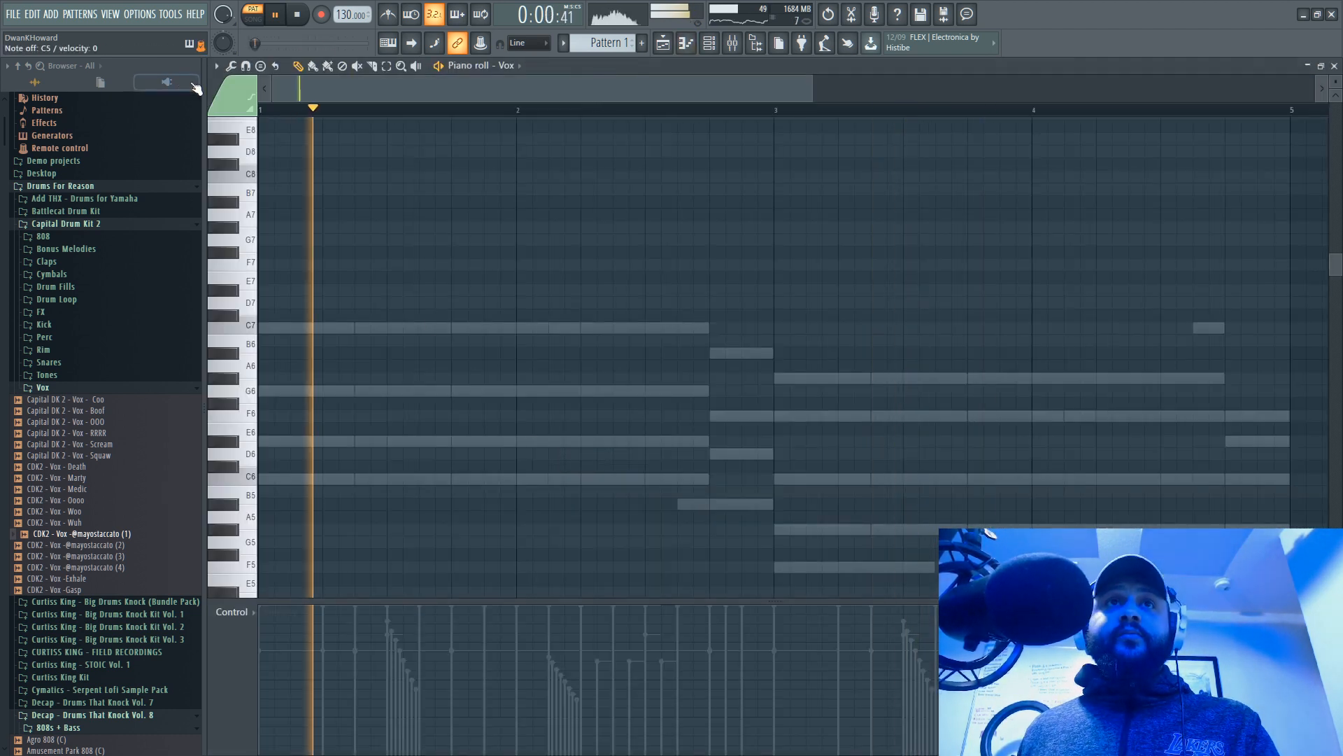
pyautogui.press('space')
pyautogui.press('space')
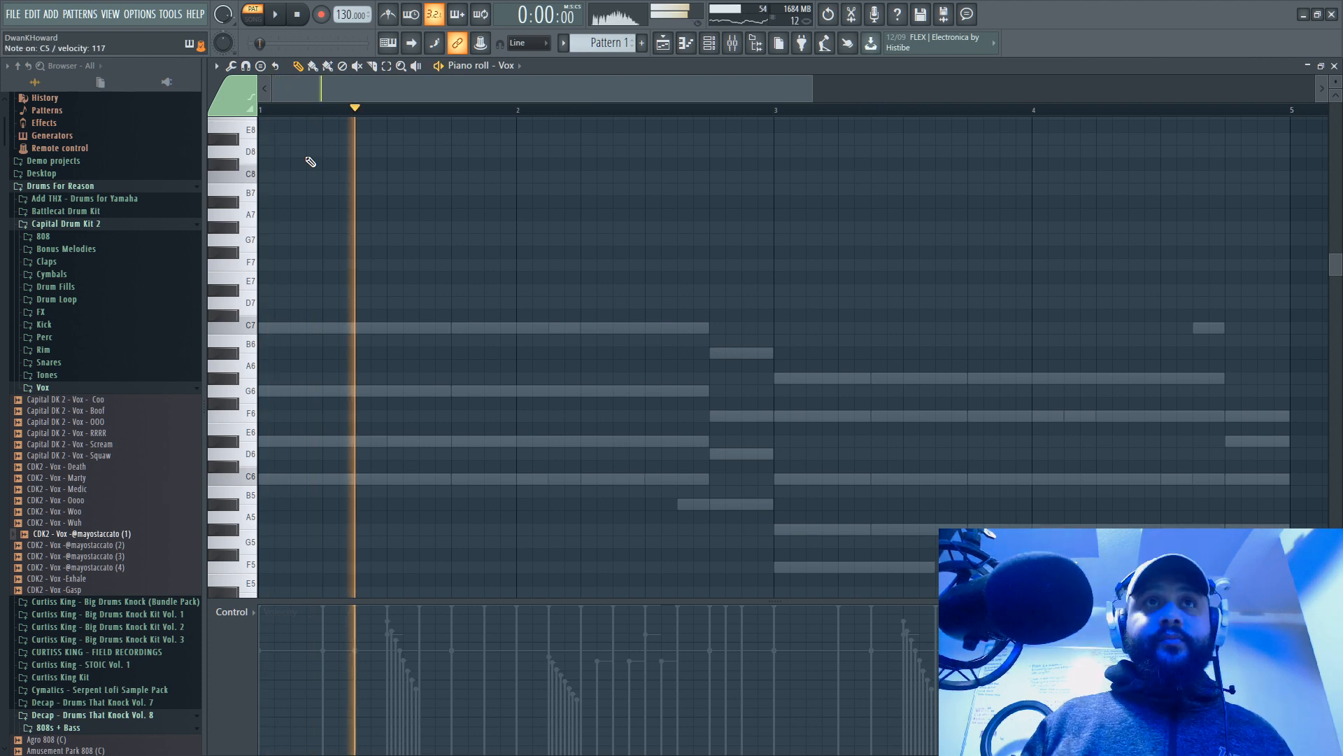
pyautogui.press('space')
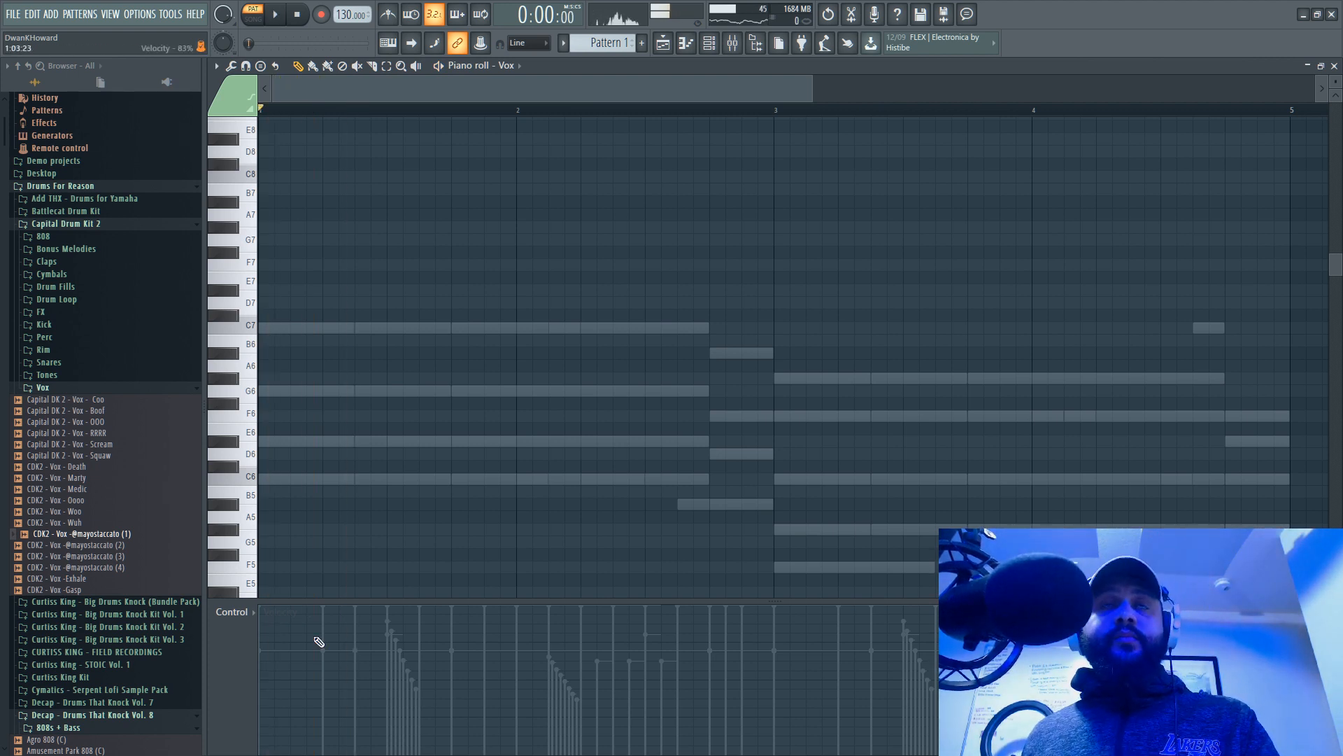
pyautogui.scroll(-6, 455, 293)
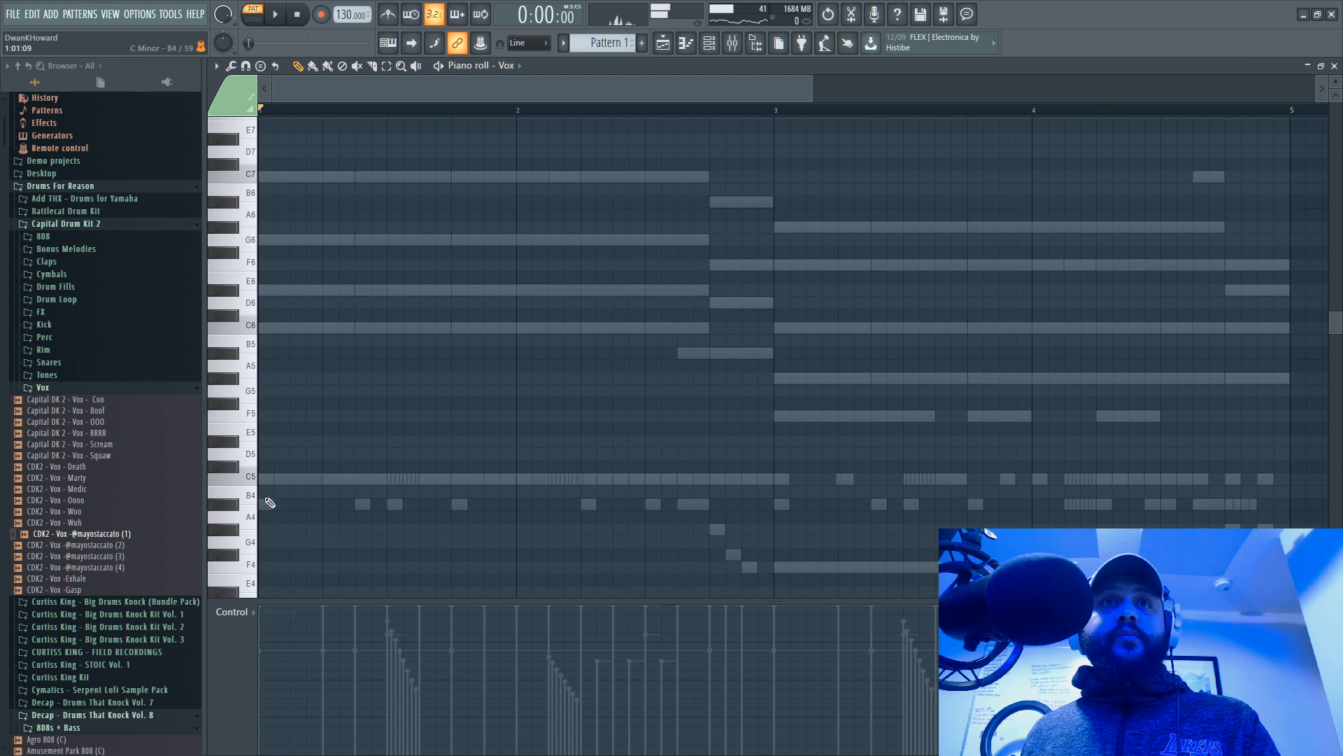
# Step: Place one-step C5 notes at steps 1, 3 and 5 of bar 1 on the Vox channel
pyautogui.click(268, 489)
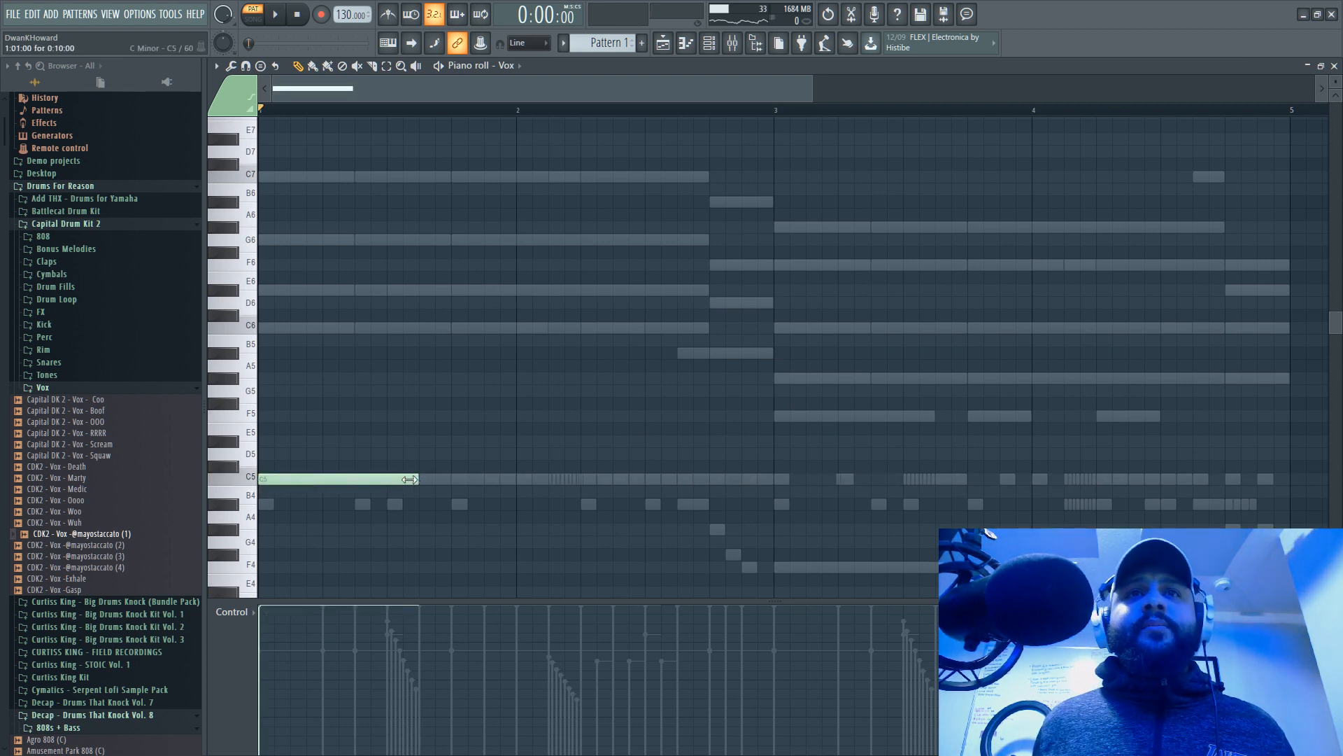
pyautogui.moveTo(409, 479); pyautogui.dragTo(217, 468)
pyautogui.click(296, 479)
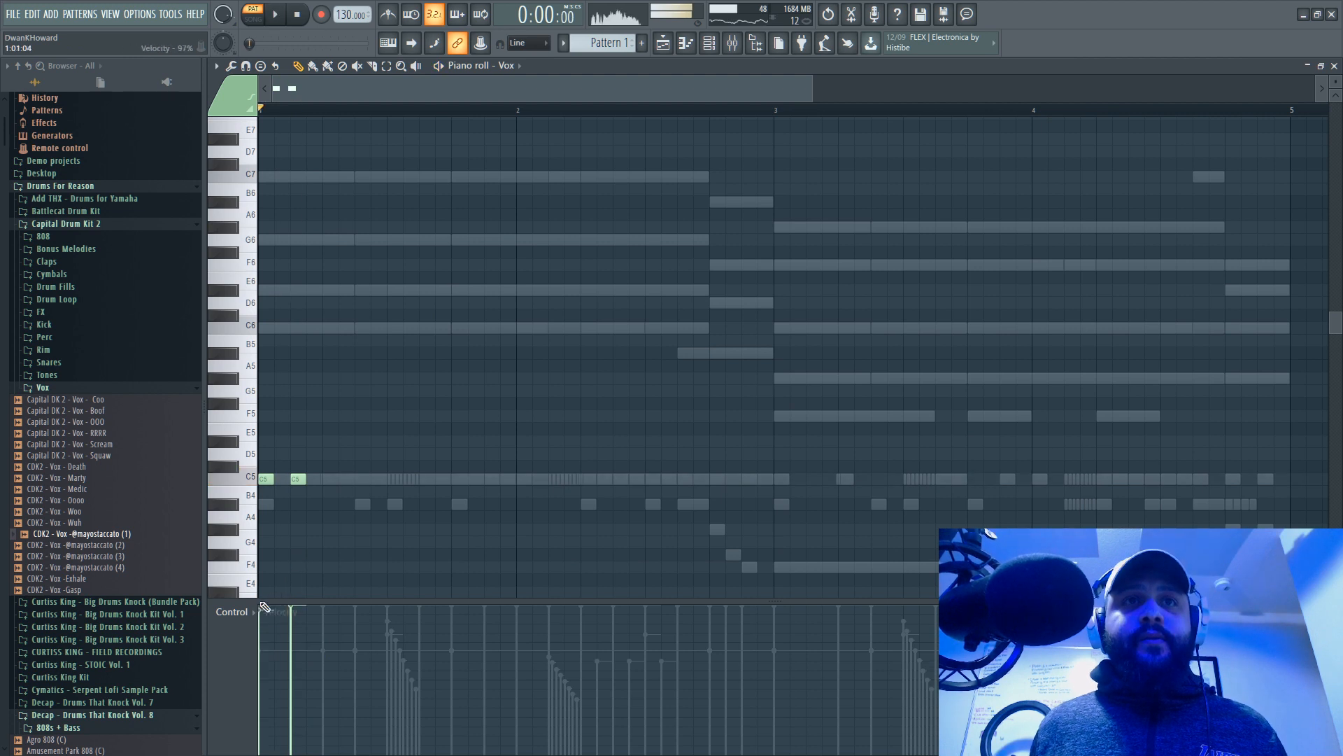
pyautogui.click(328, 480)
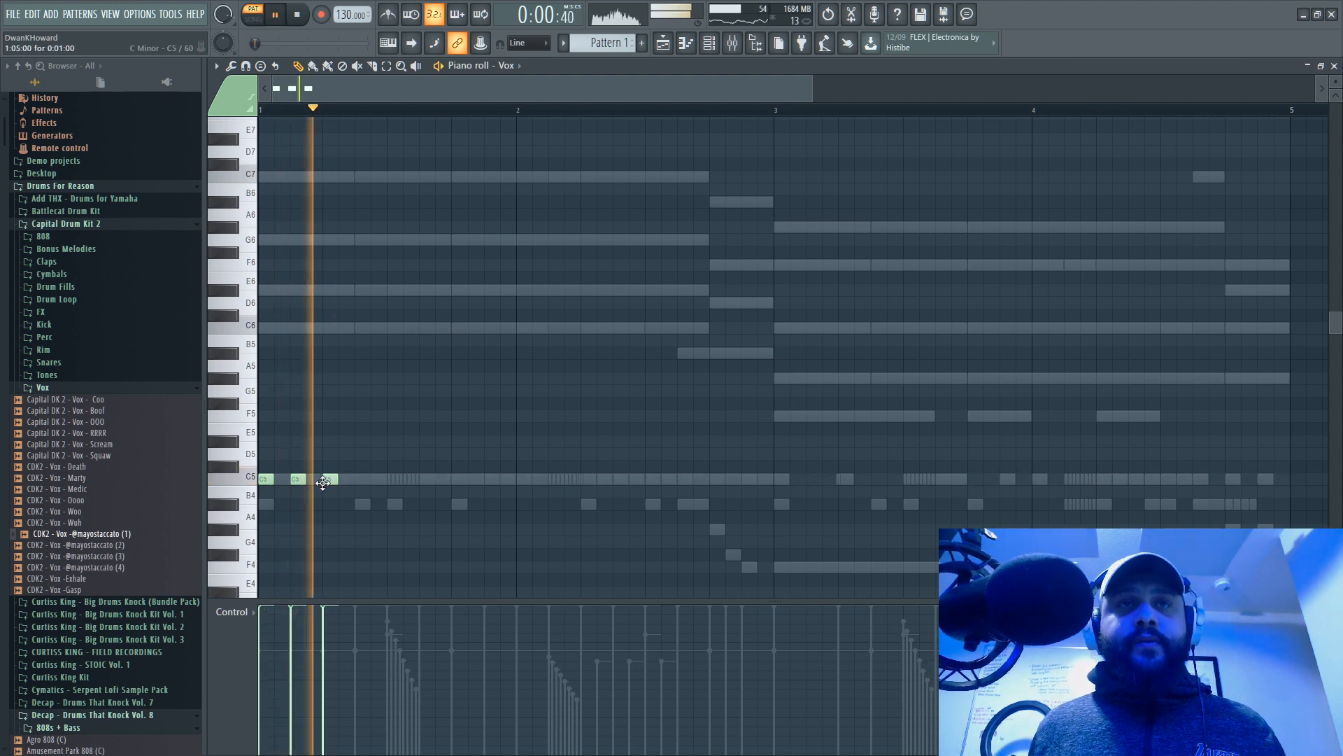
# Step: Lengthen the C5 note at step 5 to two steps and replay the pattern
pyautogui.press('space')
pyautogui.moveTo(337, 480); pyautogui.dragTo(353, 488)
pyautogui.press('space')
pyautogui.press('space')
pyautogui.press('space')
pyautogui.press('space')
# Step: Add one-step C5 notes at steps 9, 10 and 11 of bar 1, lower the step 10 note's velocity, and replay the pattern
pyautogui.click(390, 479)
pyautogui.press('space')
pyautogui.press('space')
pyautogui.click(424, 479)
pyautogui.press('space')
pyautogui.press('space')
pyautogui.press('space')
pyautogui.press('space')
pyautogui.click(419, 675)
pyautogui.press('space')
pyautogui.press('space')
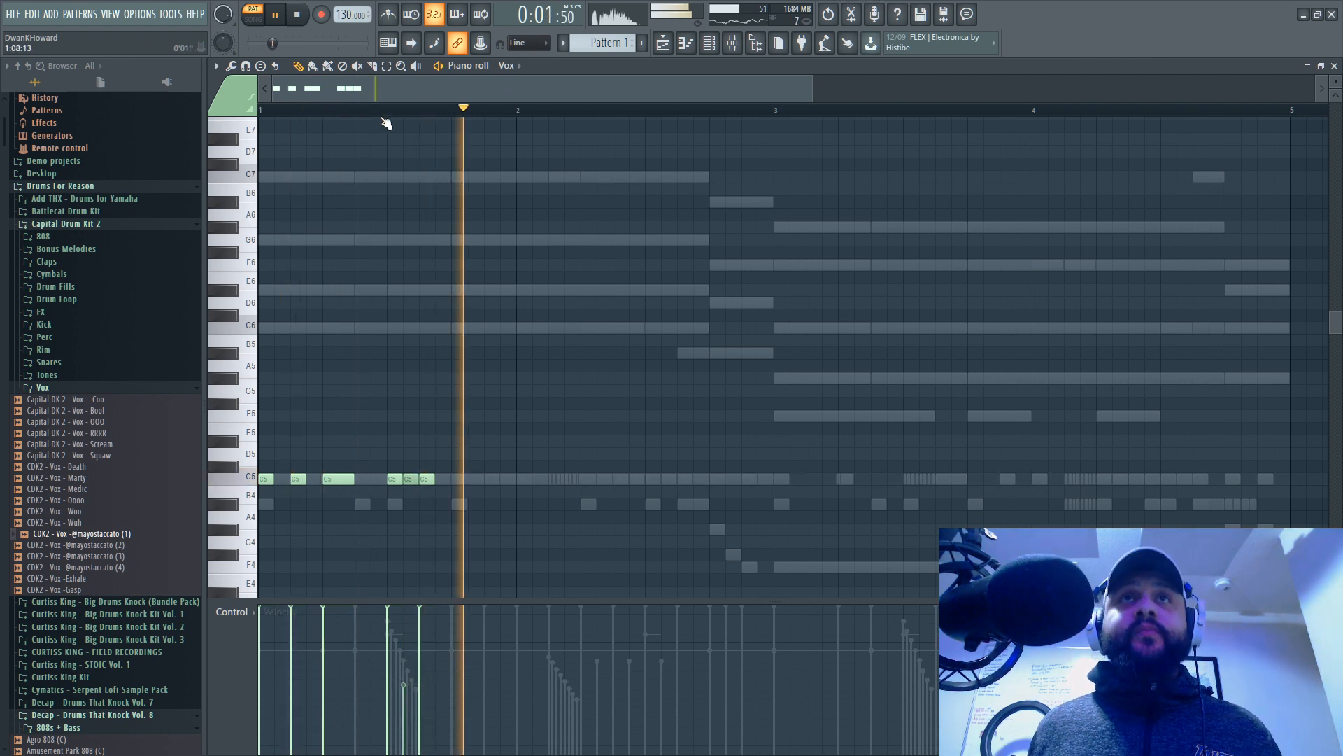
# Step: Replace the C5 notes at steps 10 and 11 with a two-step, full-velocity C5 at step 13
pyautogui.rightClick(408, 480)
pyautogui.rightClick(424, 479)
pyautogui.click(424, 479)
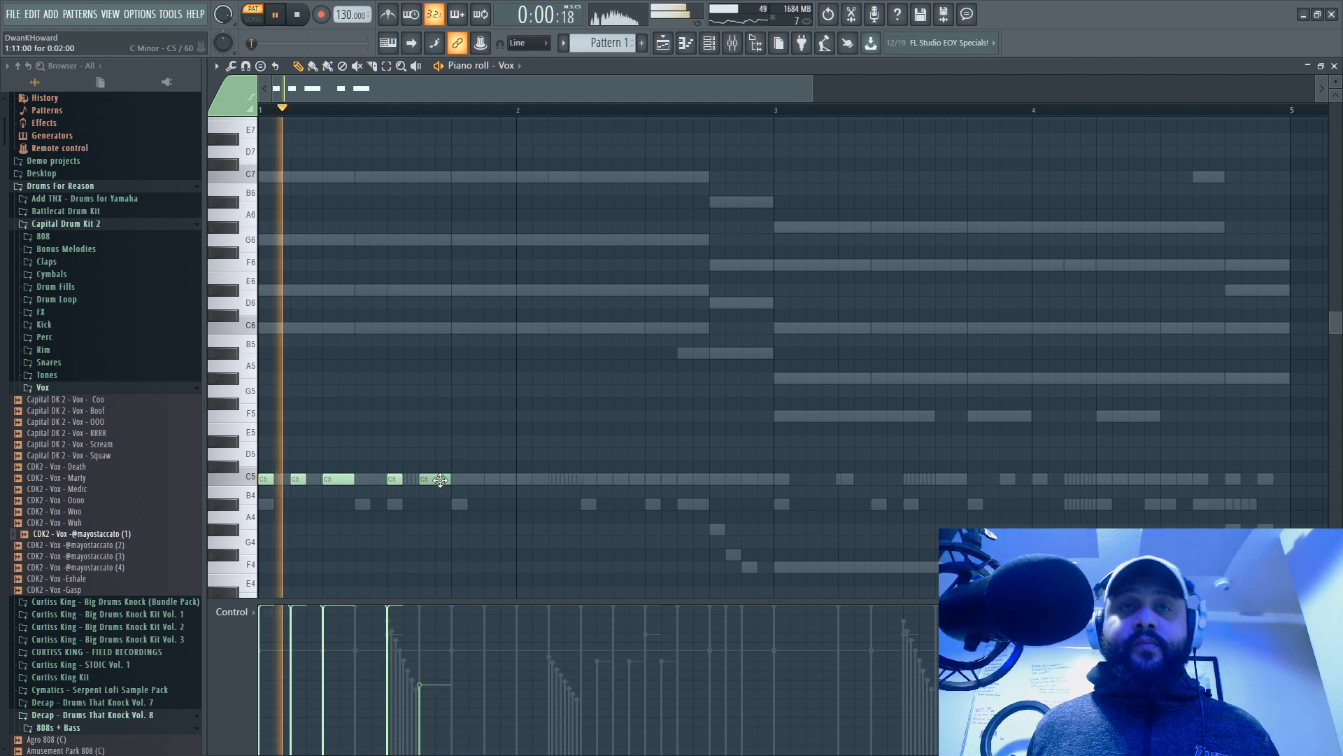
pyautogui.click(423, 612)
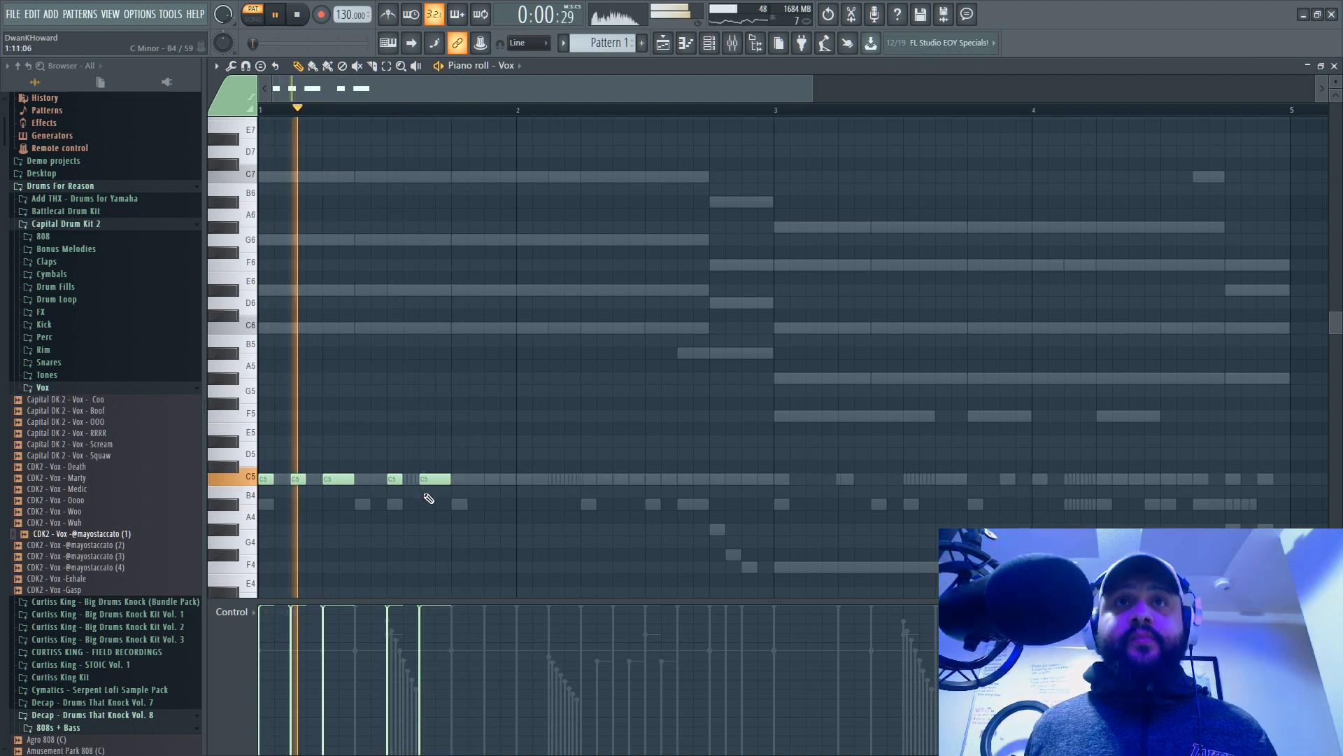
pyautogui.moveTo(429, 479); pyautogui.dragTo(462, 480)
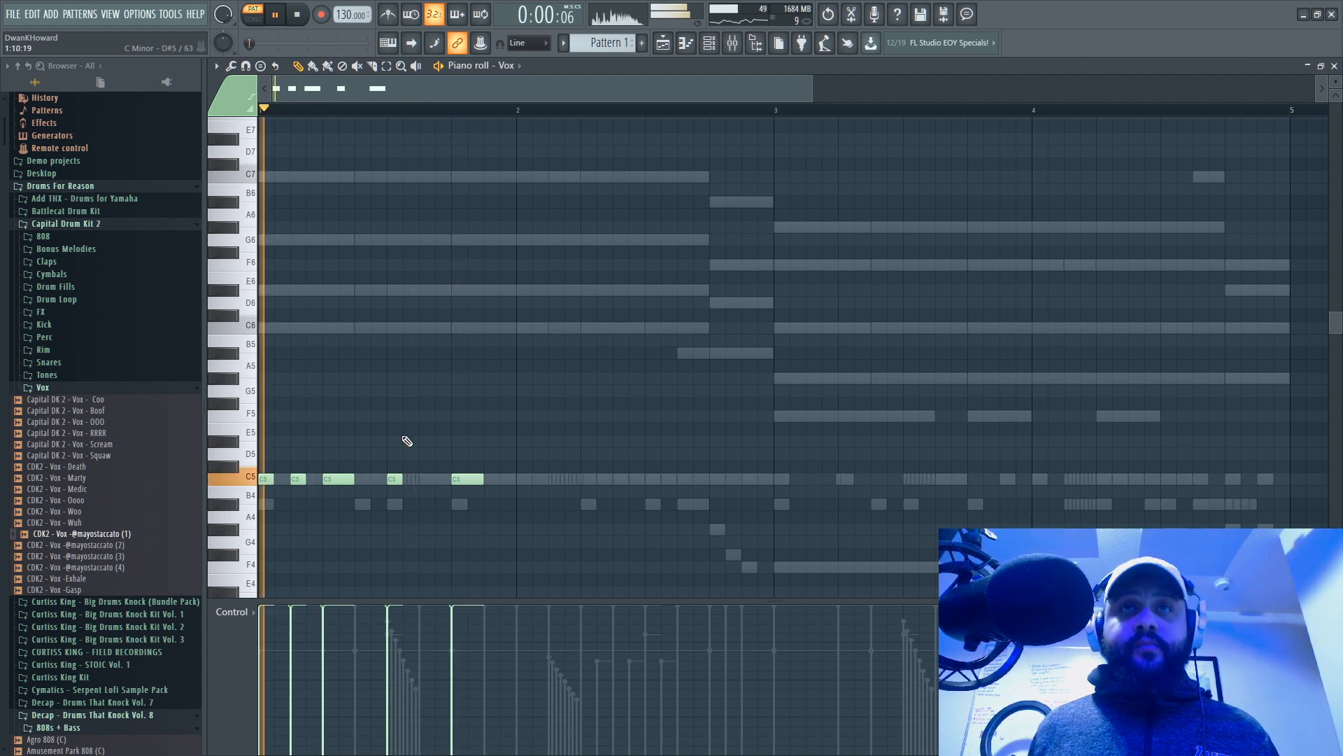
# Step: Place a two-step C5 at the start of bar 2 and one-step C5 notes at steps 11, 13 and 15, replacing the two-step note at step 13
pyautogui.click(423, 479)
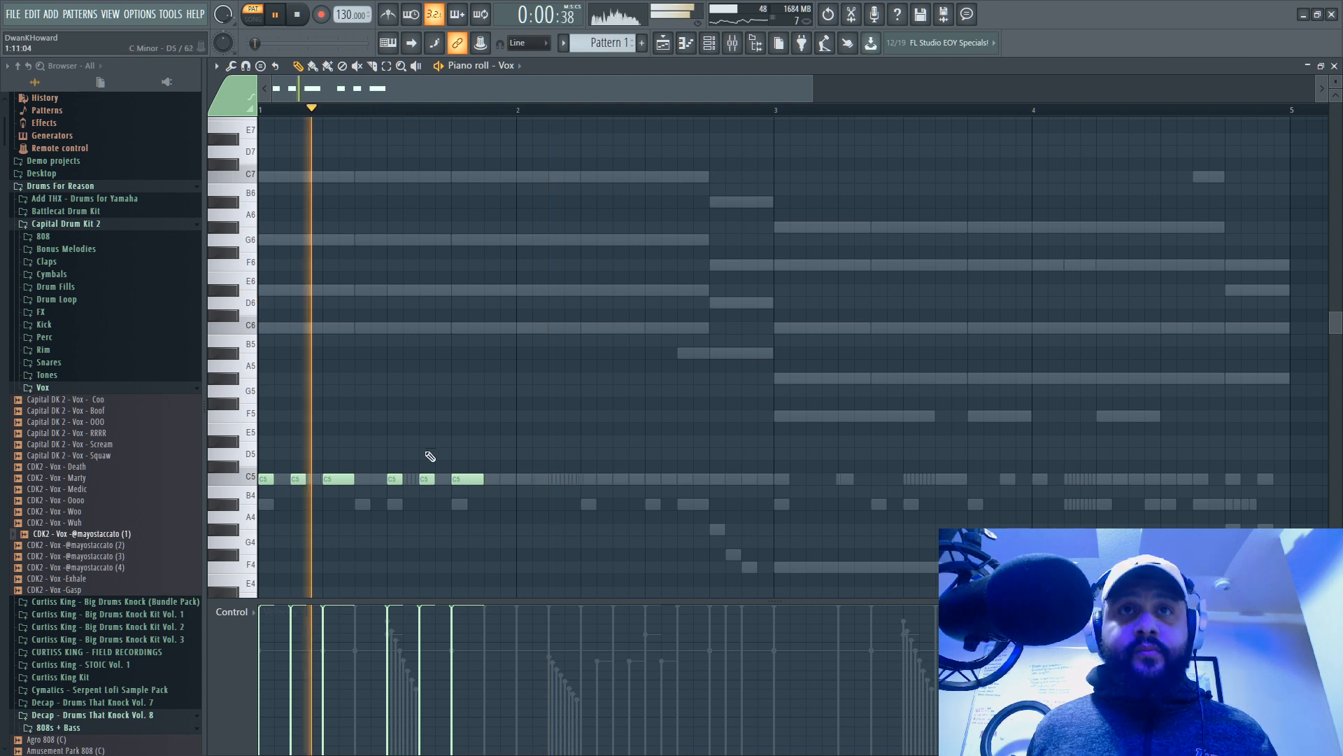
pyautogui.click(526, 480)
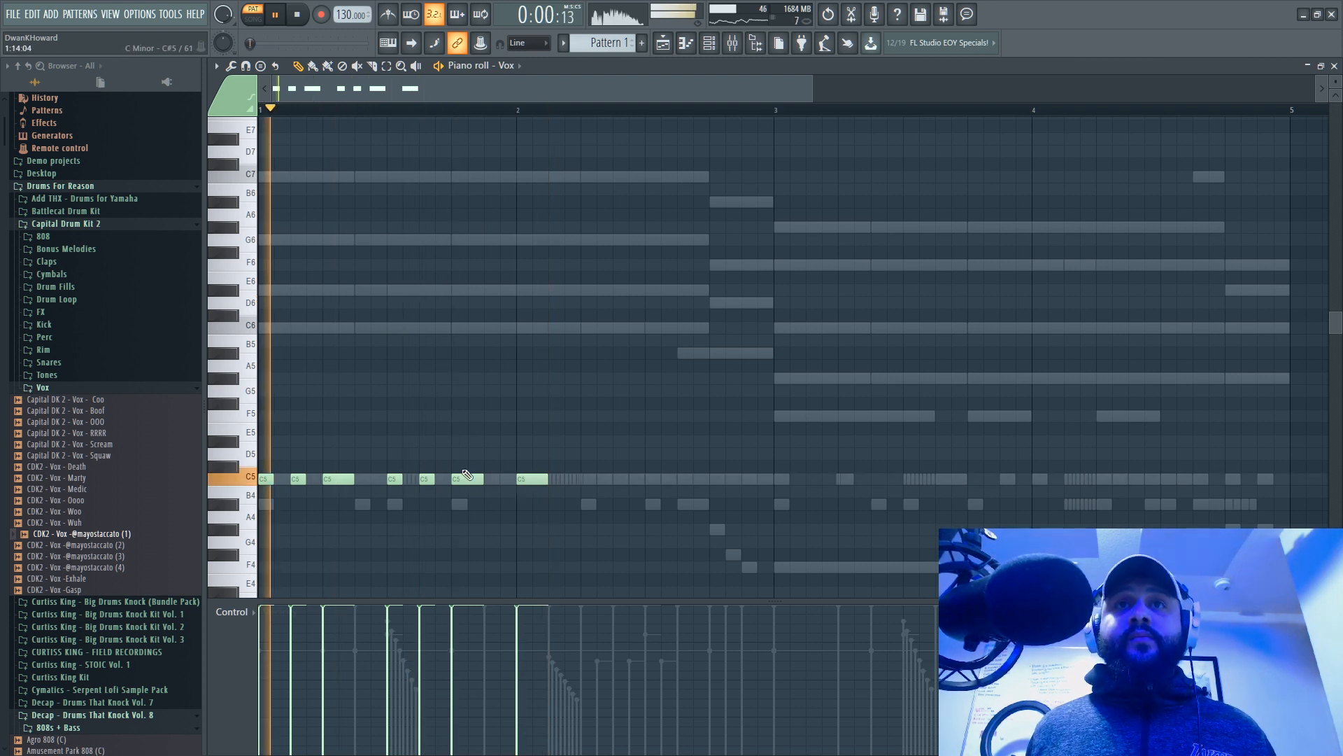
pyautogui.rightClick(460, 480)
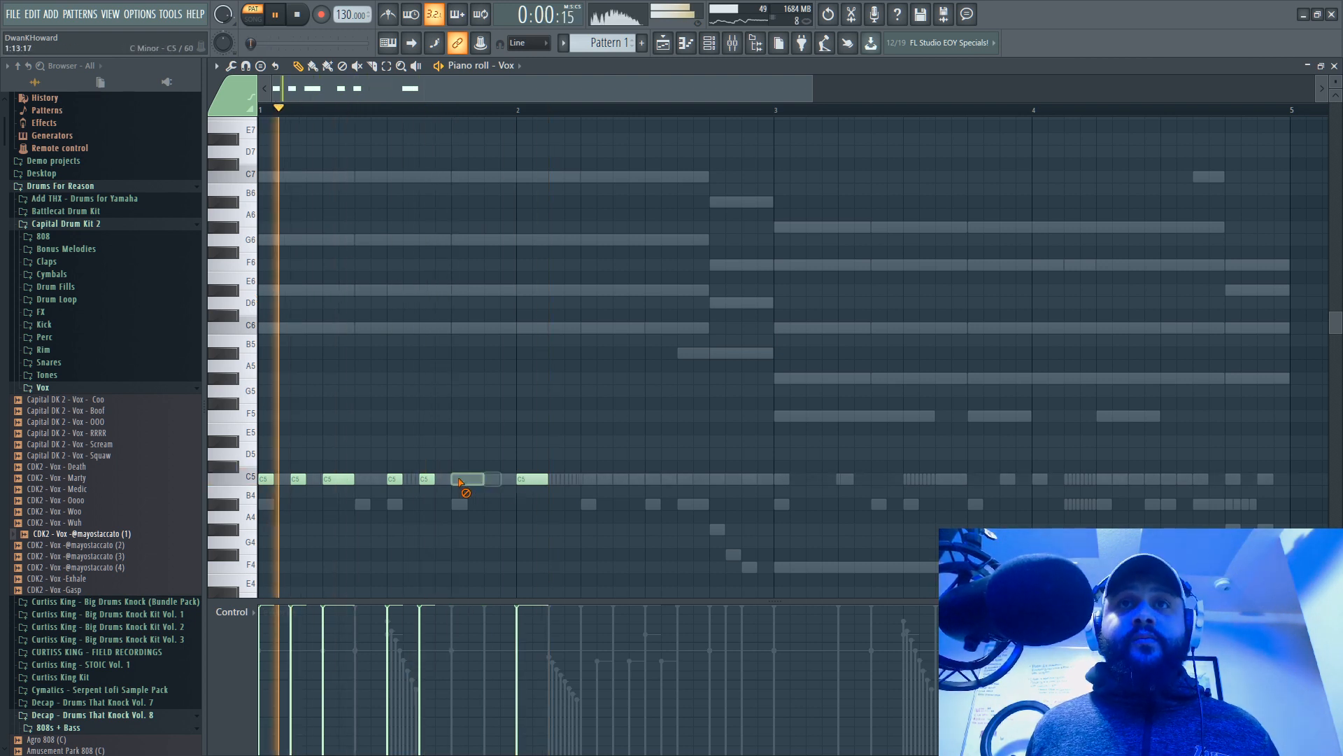
pyautogui.click(458, 480)
pyautogui.click(491, 480)
pyautogui.press('space')
pyautogui.press('space')
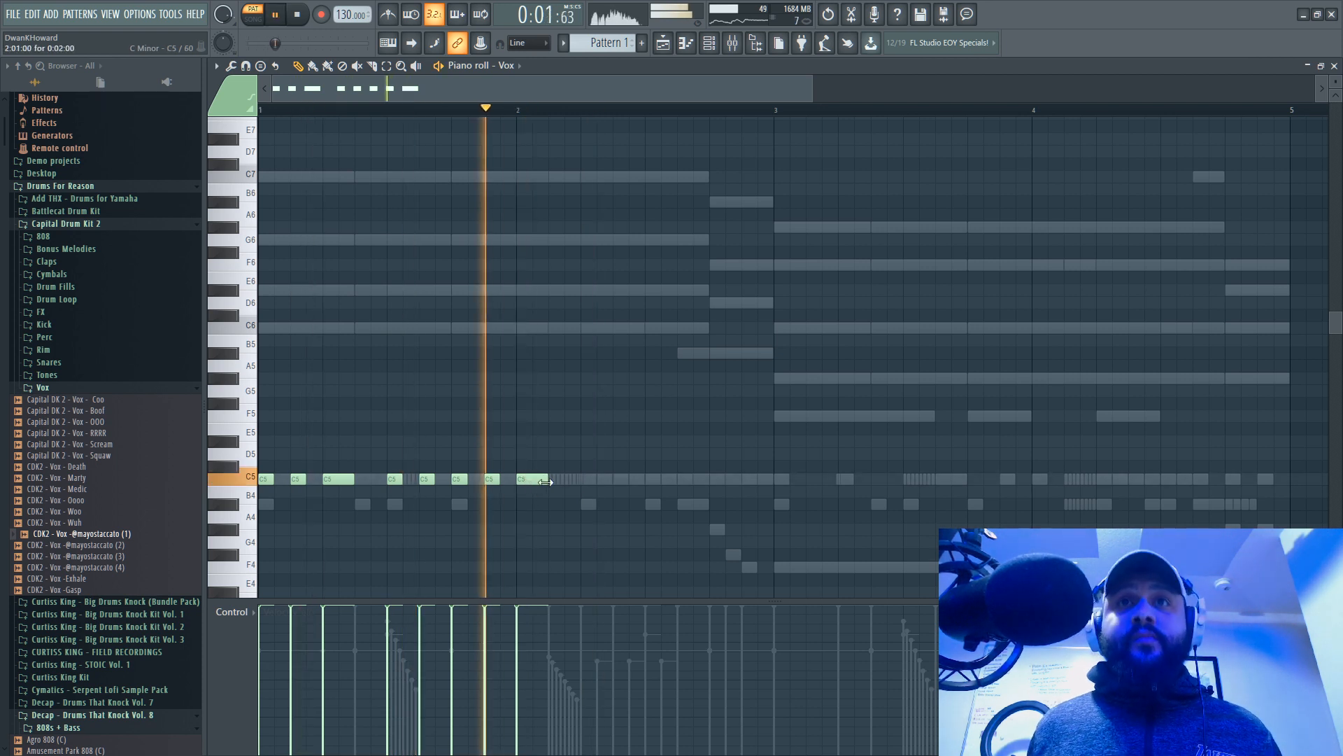
# Step: Add an eight-step C5 note from the middle to the end of bar 2 and listen to the Vox line
pyautogui.click(645, 480)
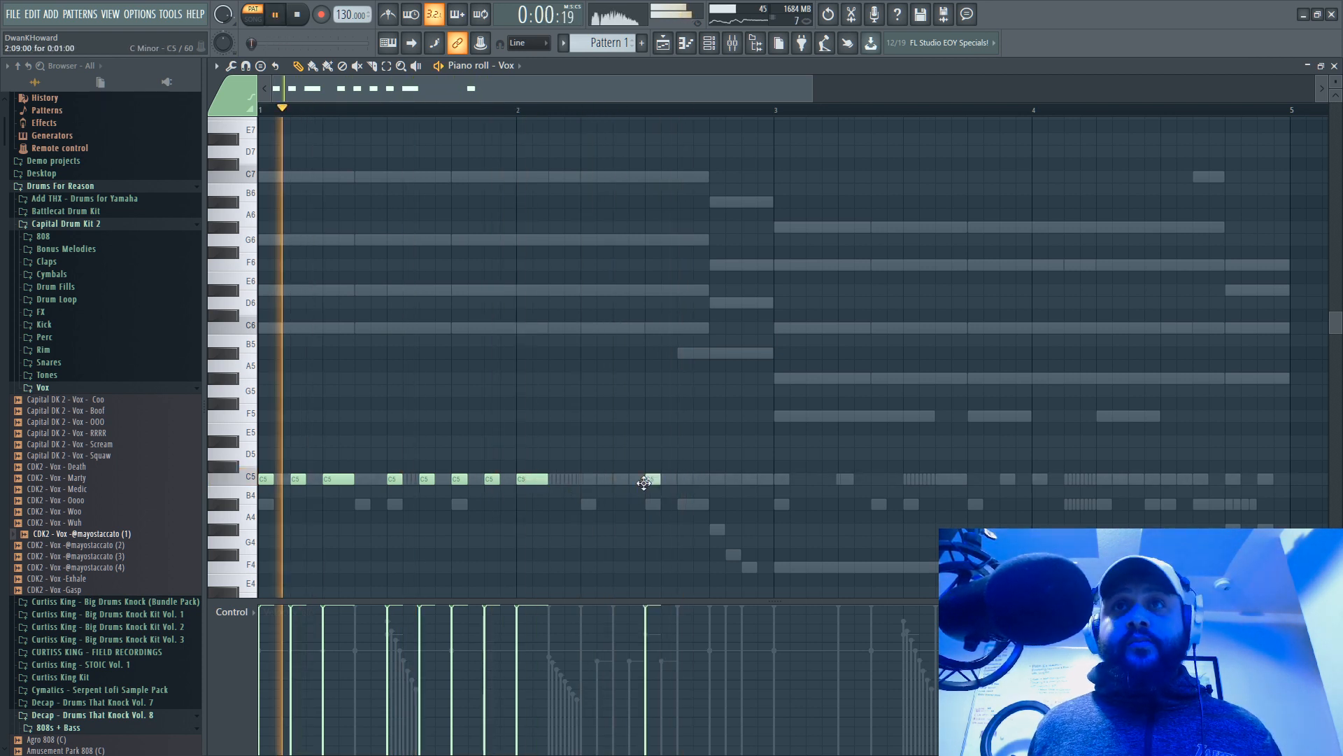
pyautogui.moveTo(661, 480); pyautogui.dragTo(772, 480)
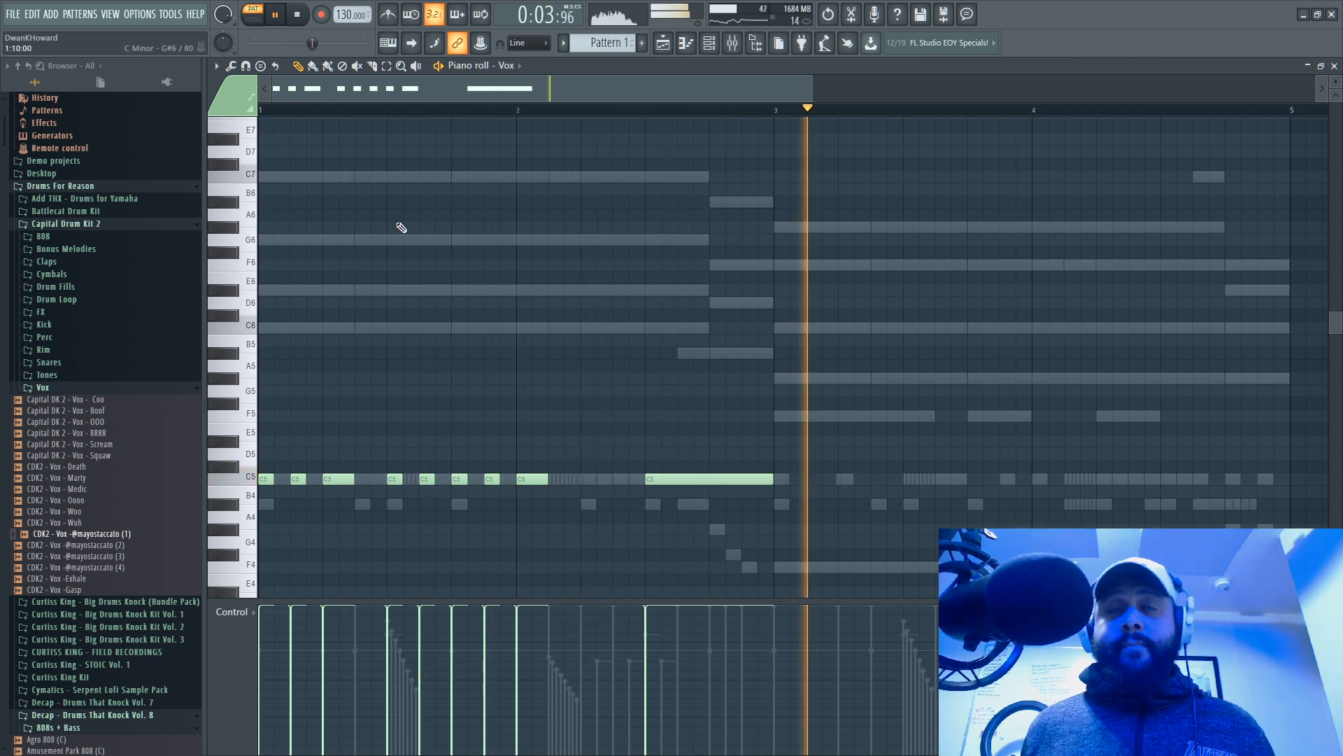
pyautogui.press('space')
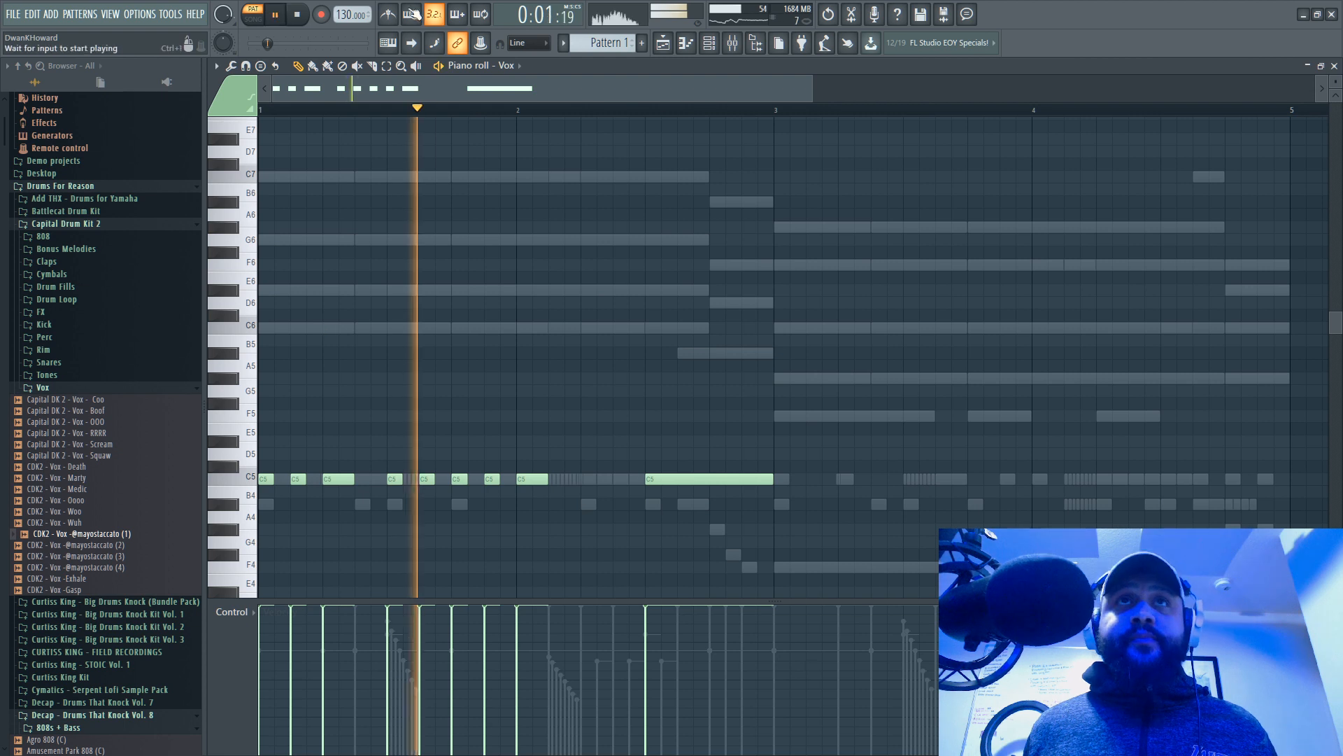
pyautogui.press('space')
# Step: Close the piano roll and play the pattern with the Going Hihat channel unmuted
pyautogui.click(1334, 65)
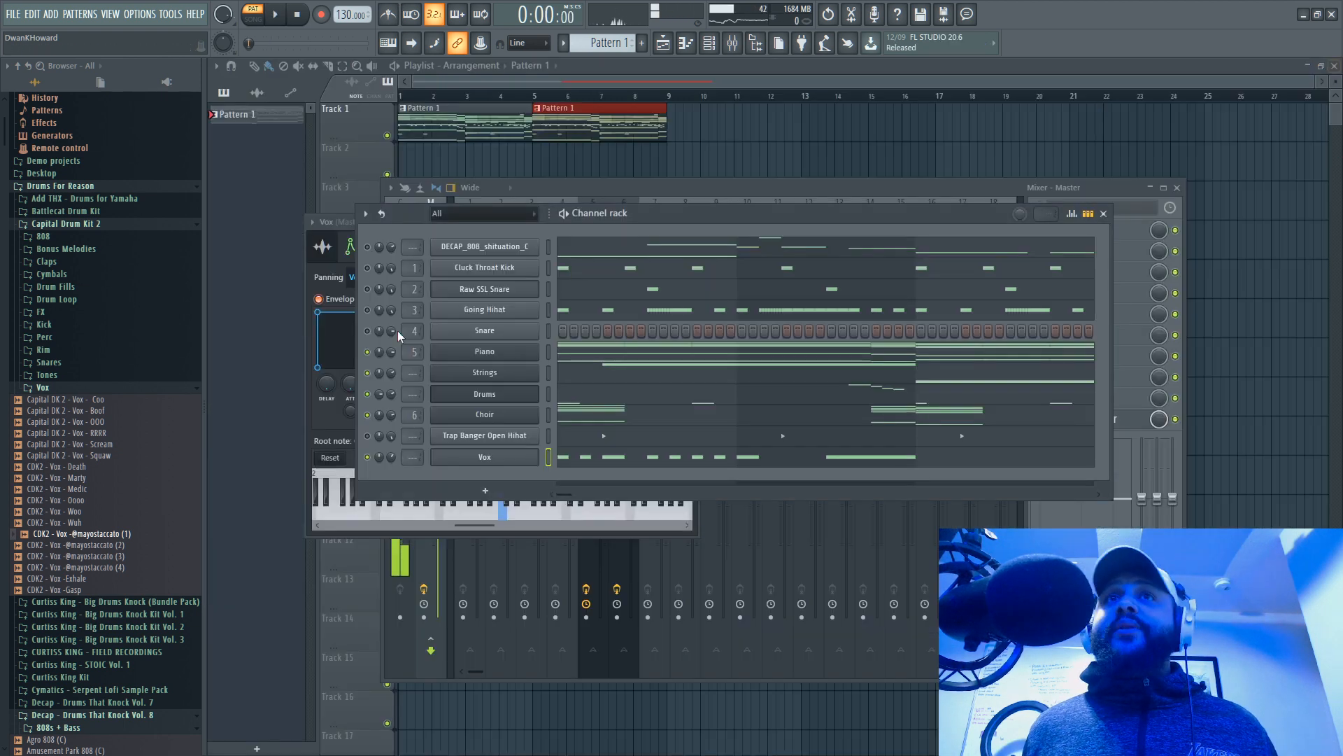
pyautogui.press('space')
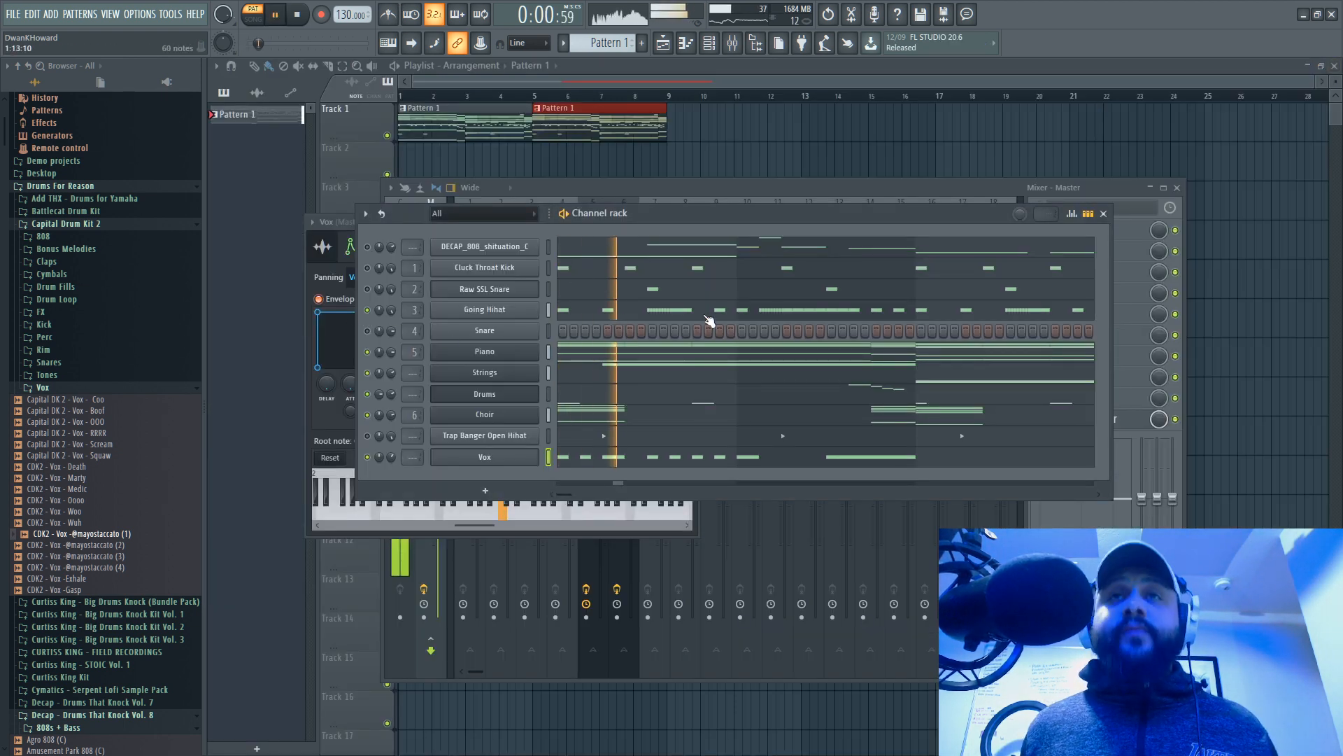
# Step: Open the Vox channel's notes in the piano roll and replay the pattern from the start
pyautogui.click(595, 457)
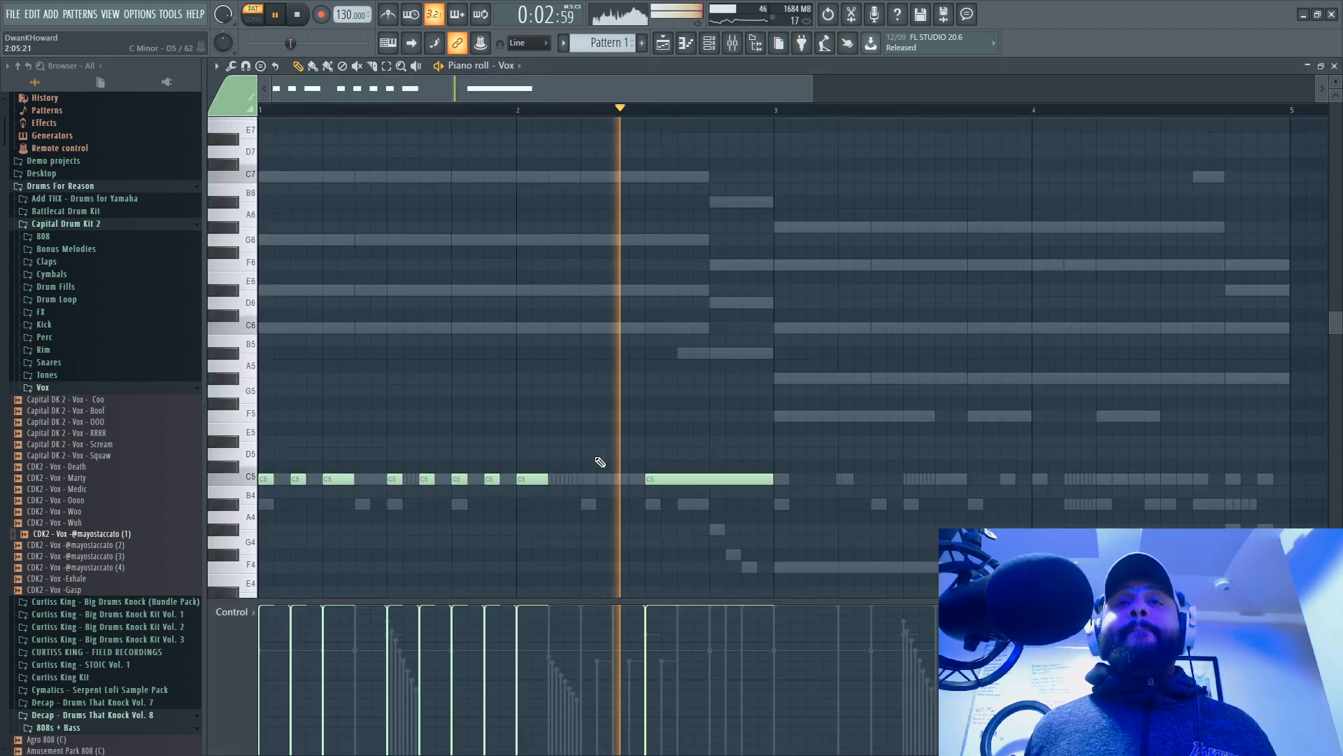
pyautogui.press('space')
pyautogui.press('space')
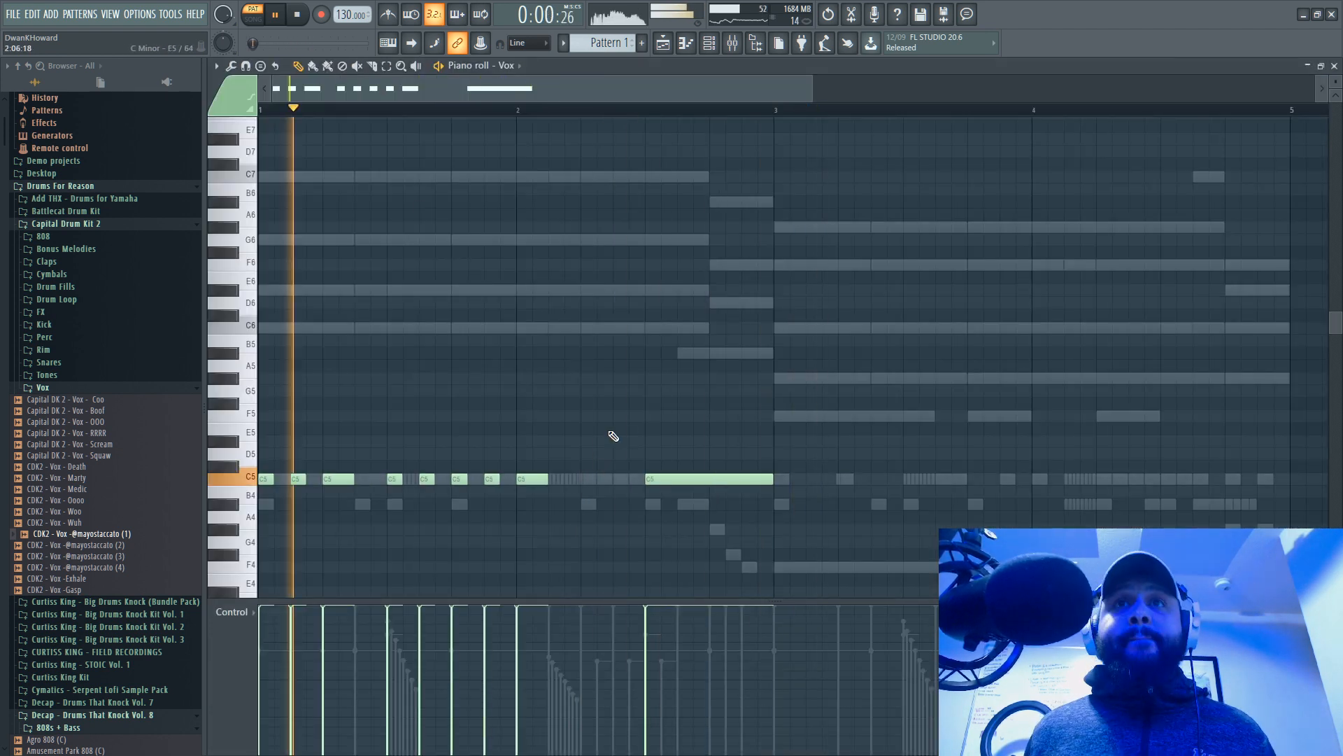
# Step: Try moving the long C5 note in bar 2 earlier, undo the change and replay the pattern
pyautogui.moveTo(658, 481); pyautogui.dragTo(597, 473)
pyautogui.hotkey('ctrl', 'z')
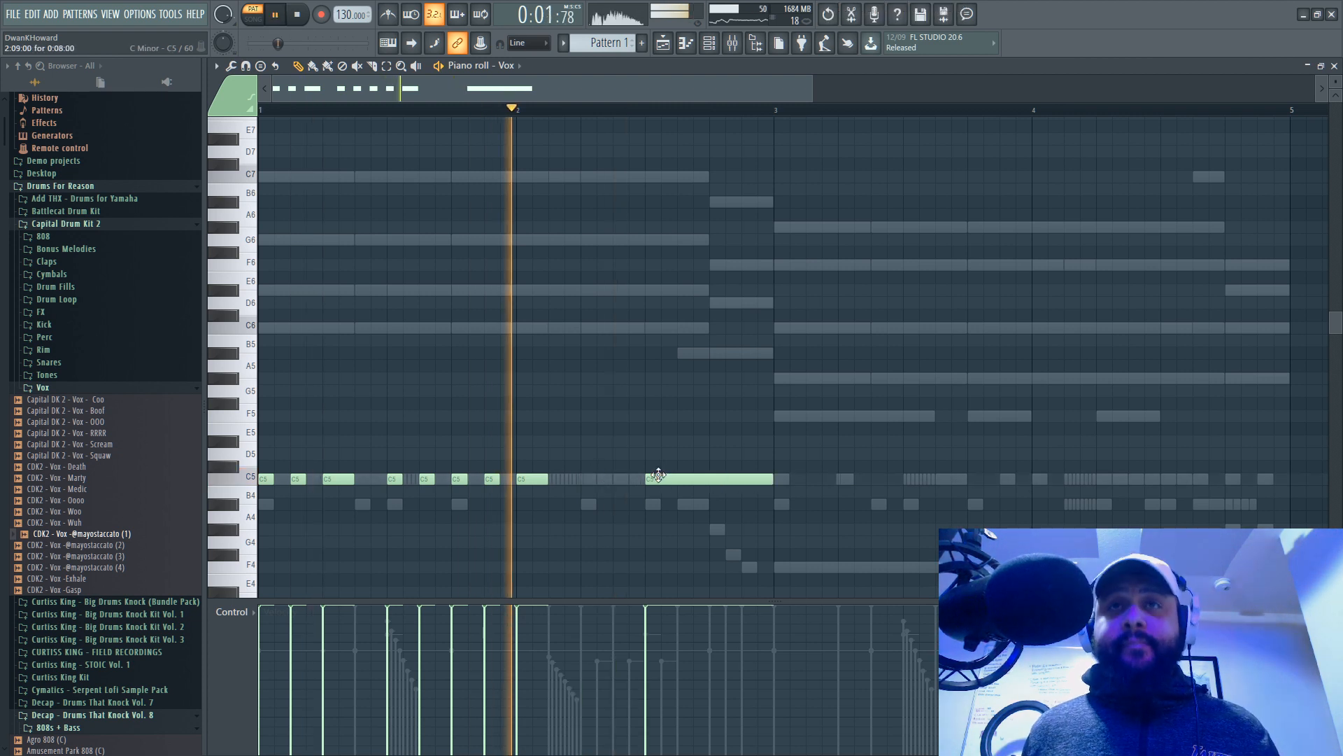
pyautogui.press('space')
pyautogui.press('space')
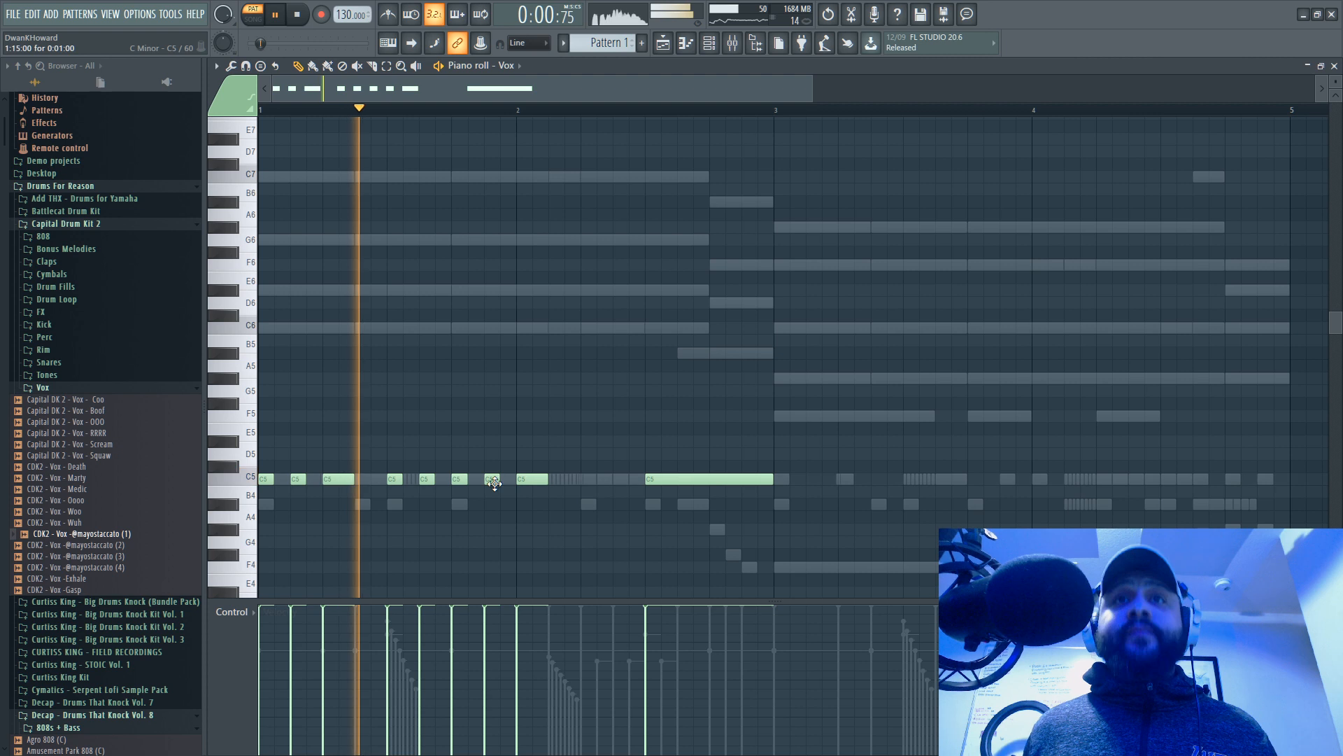
# Step: Add one-step C5 notes at steps 5 and 7 of bar 2, and copy the two-bar phrase into bars 3 and 4
pyautogui.click(590, 479)
pyautogui.press('space')
pyautogui.press('space')
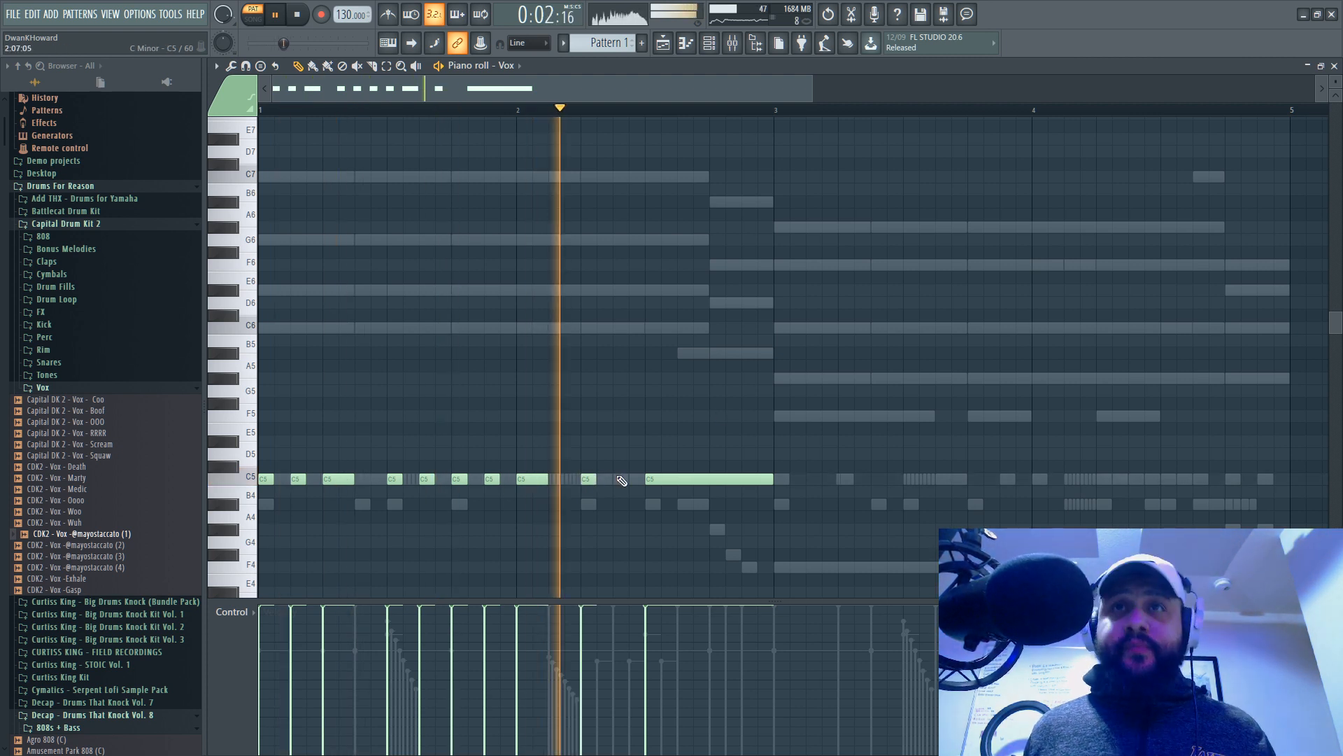
pyautogui.click(621, 479)
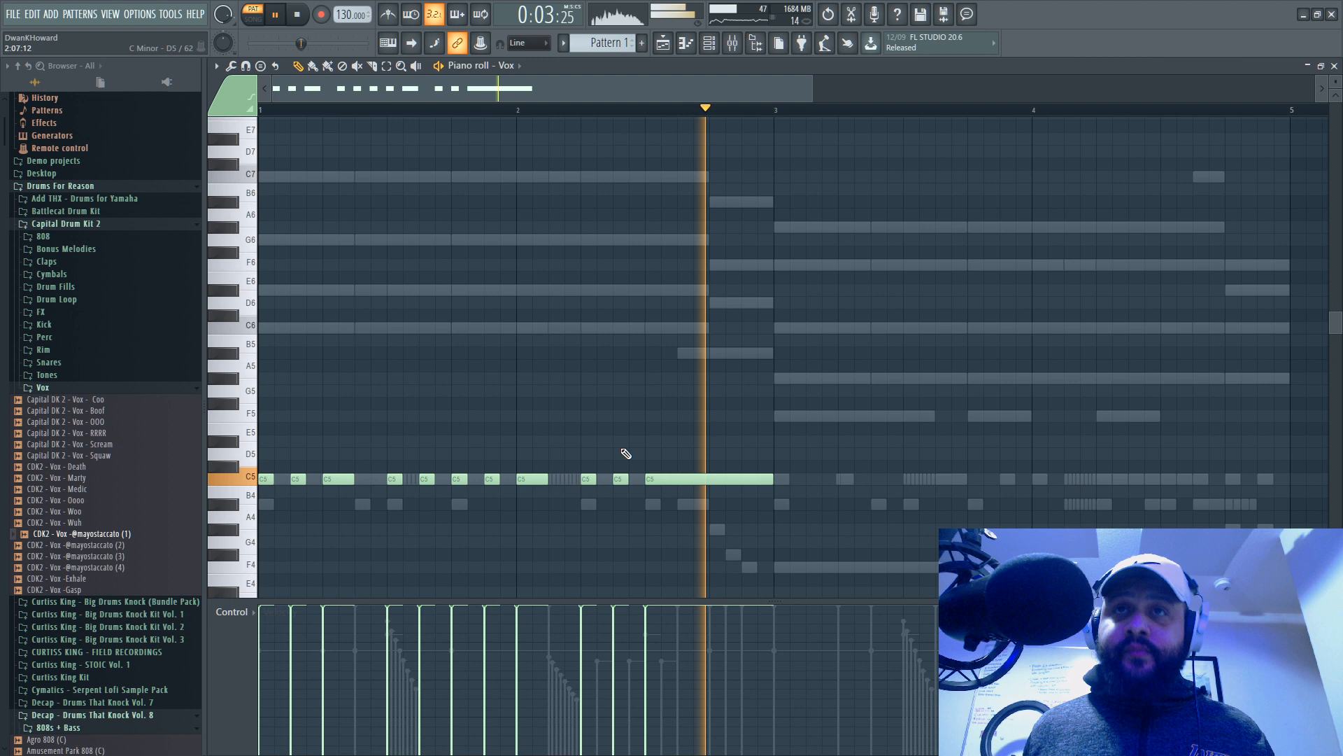
pyautogui.click(261, 476)
pyautogui.moveTo(261, 476)
pyautogui.mouseDown()
pyautogui.moveTo(777, 441)
pyautogui.moveTo(783, 479)
pyautogui.mouseUp()
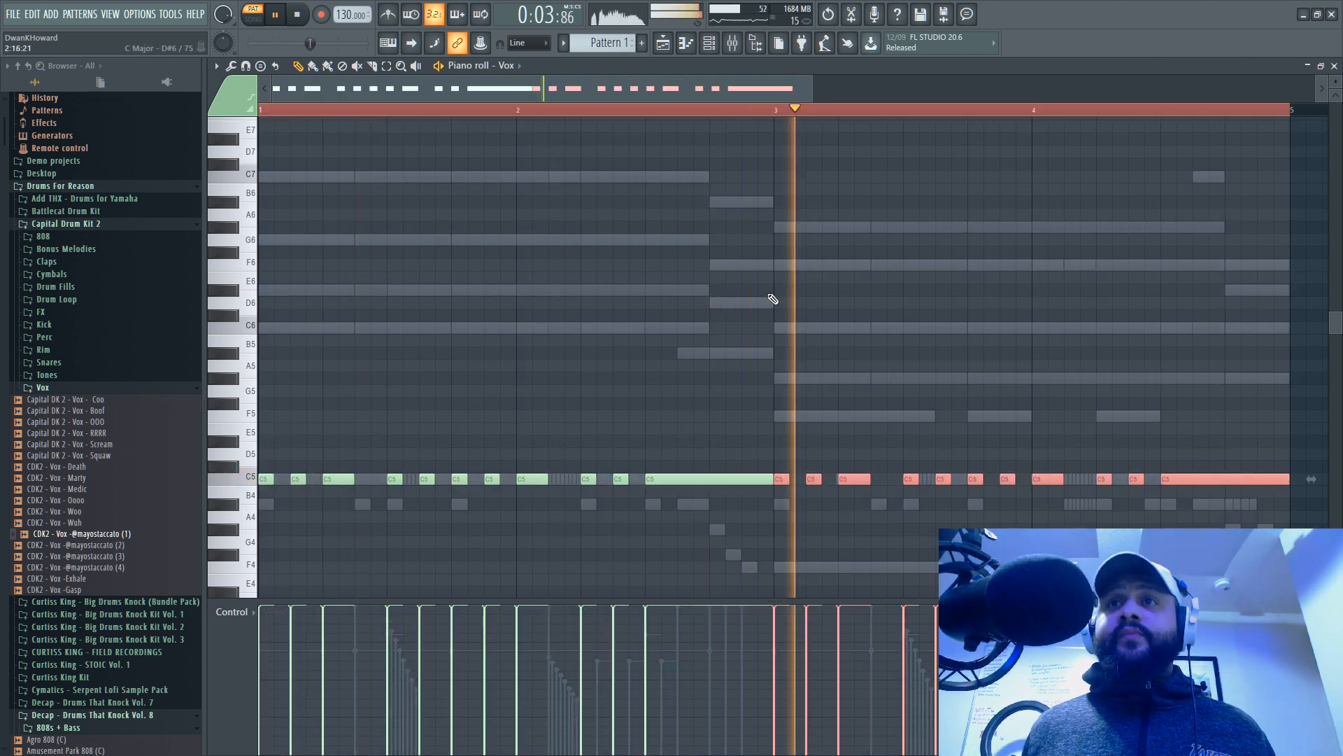
# Step: Slice the long C5 notes that close bars 2 and 4 in half at step 13
pyautogui.click(711, 480)
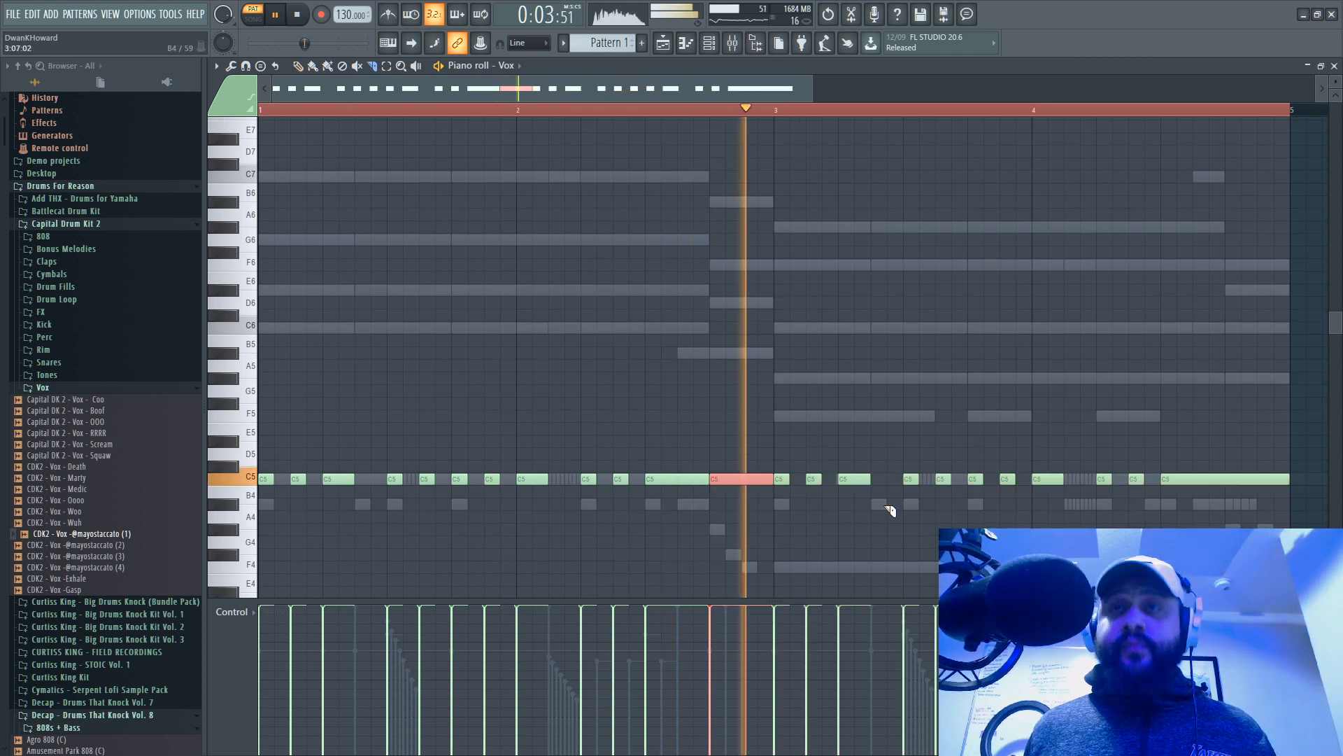
pyautogui.moveTo(832, 460); pyautogui.dragTo(847, 488)
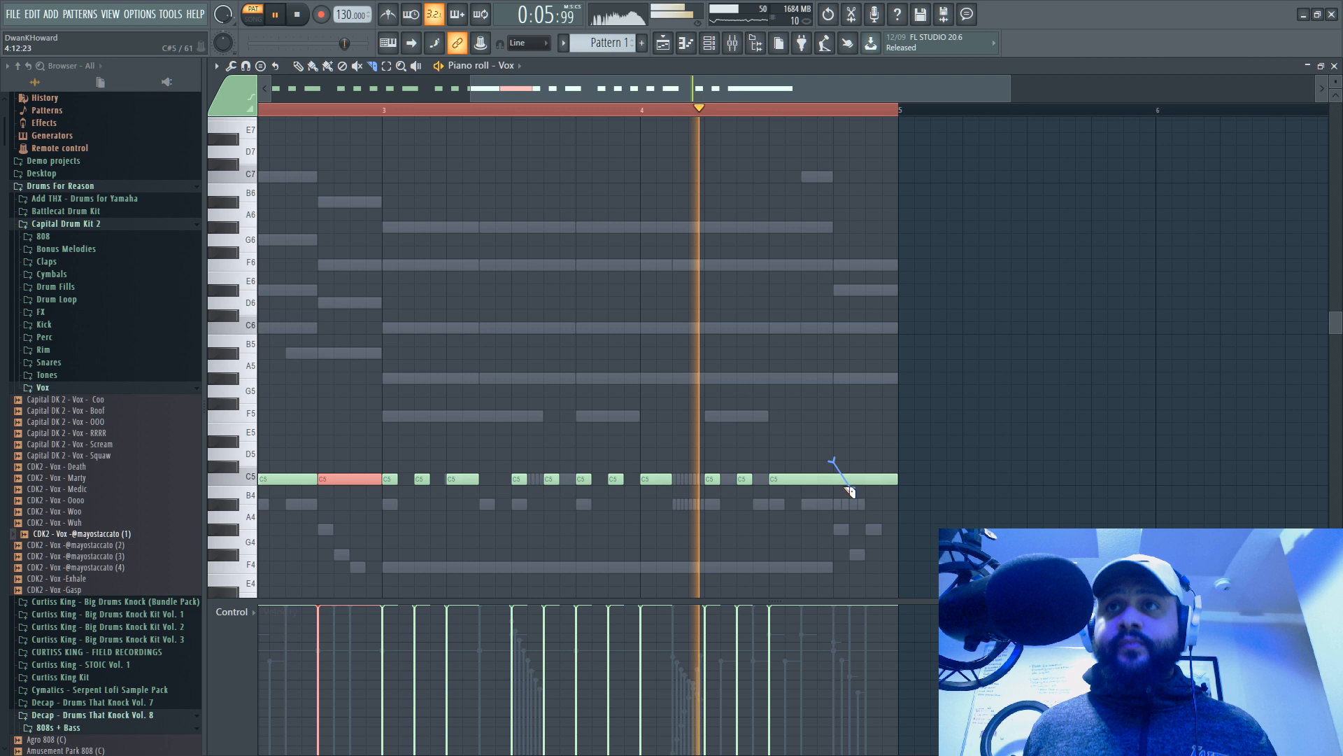
pyautogui.press('space')
pyautogui.hotkey('ctrl', 'z')
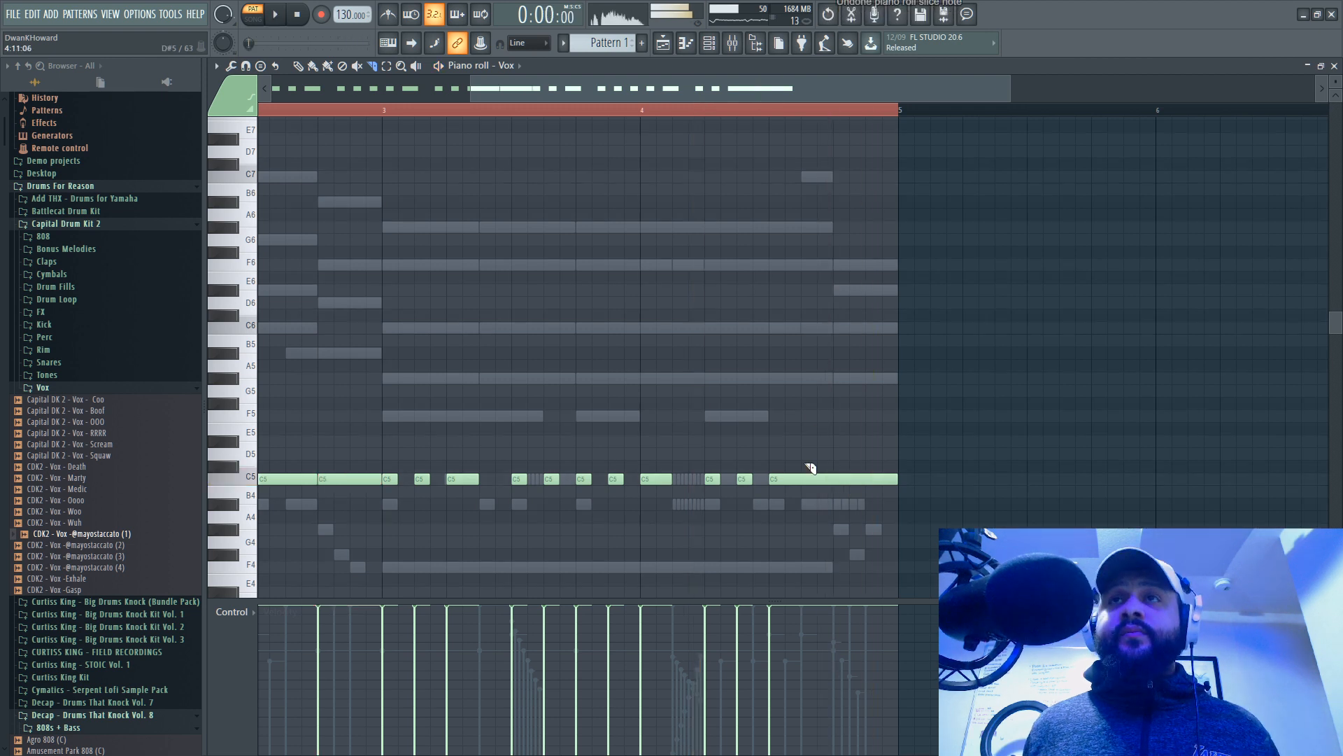
pyautogui.press('space')
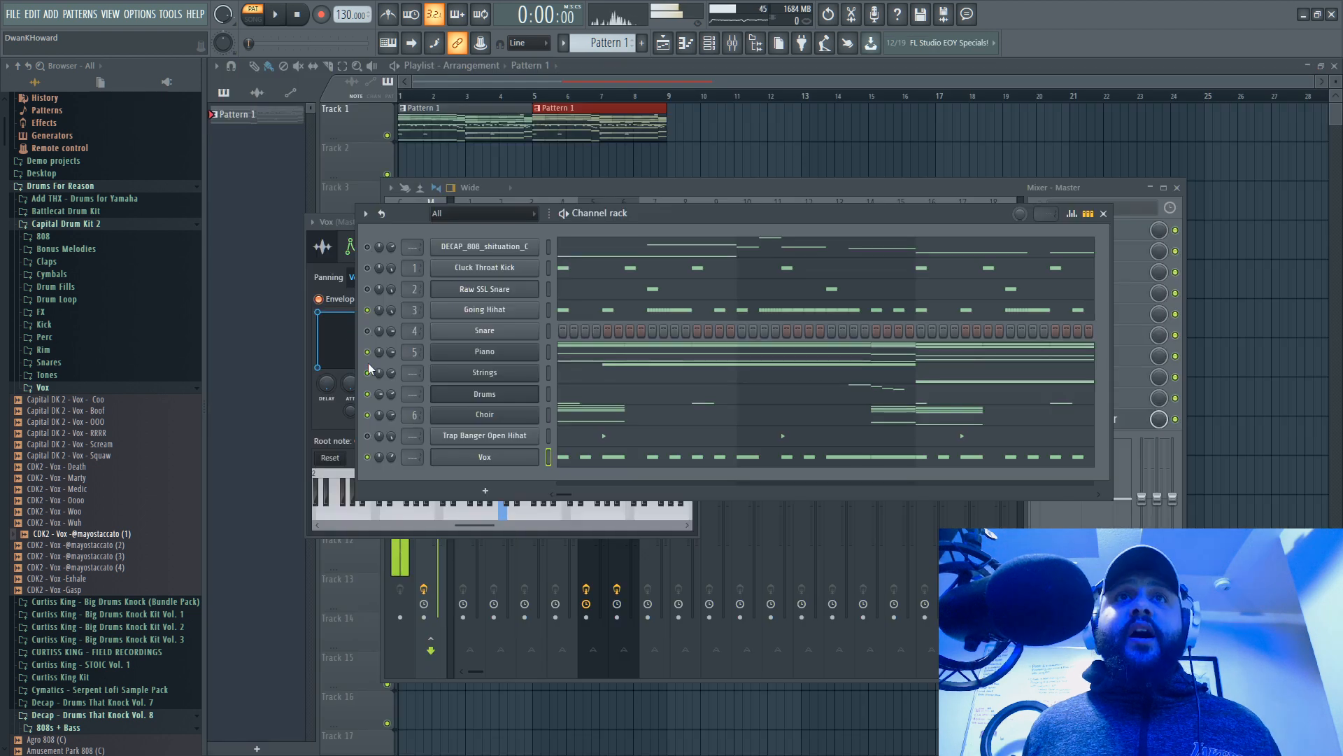
# Step: Show note fine pitch in the Vox control lane and lower the C5 note at step 5 of bar 1 during playback
pyautogui.press('space')
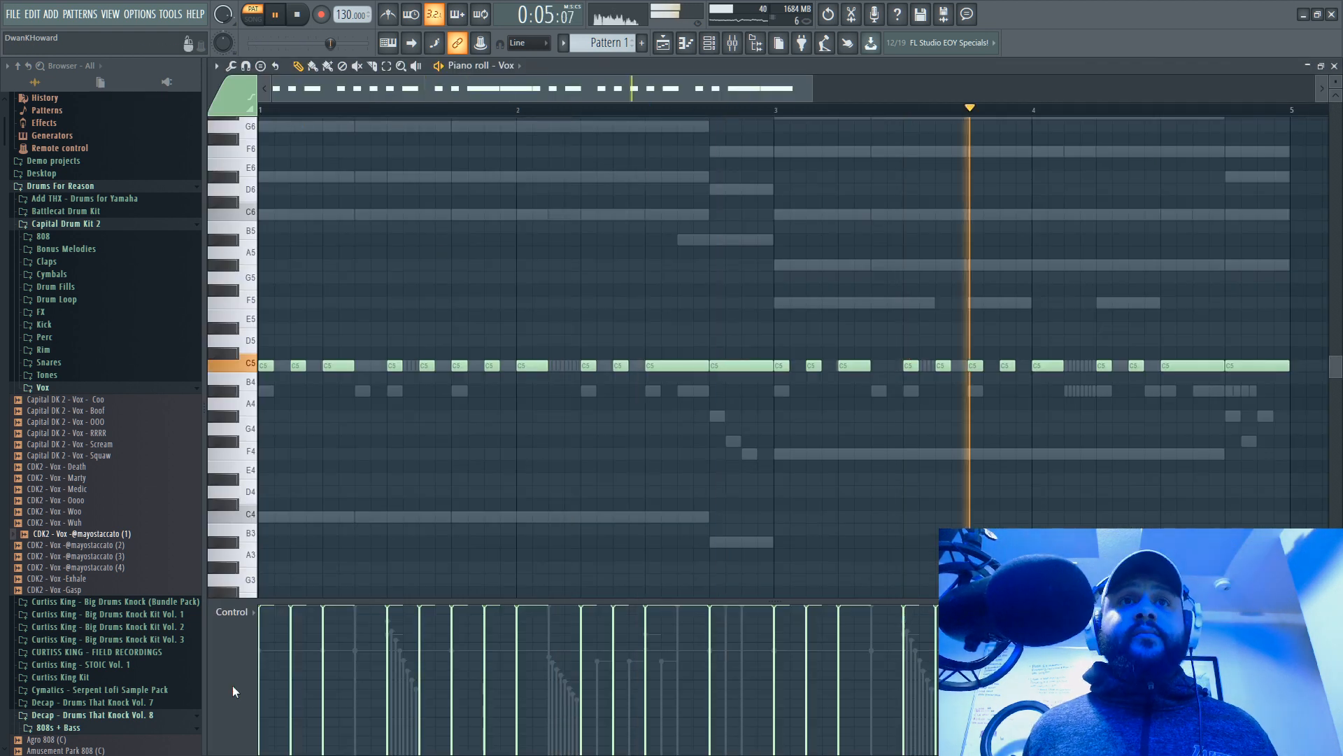
pyautogui.click(237, 648)
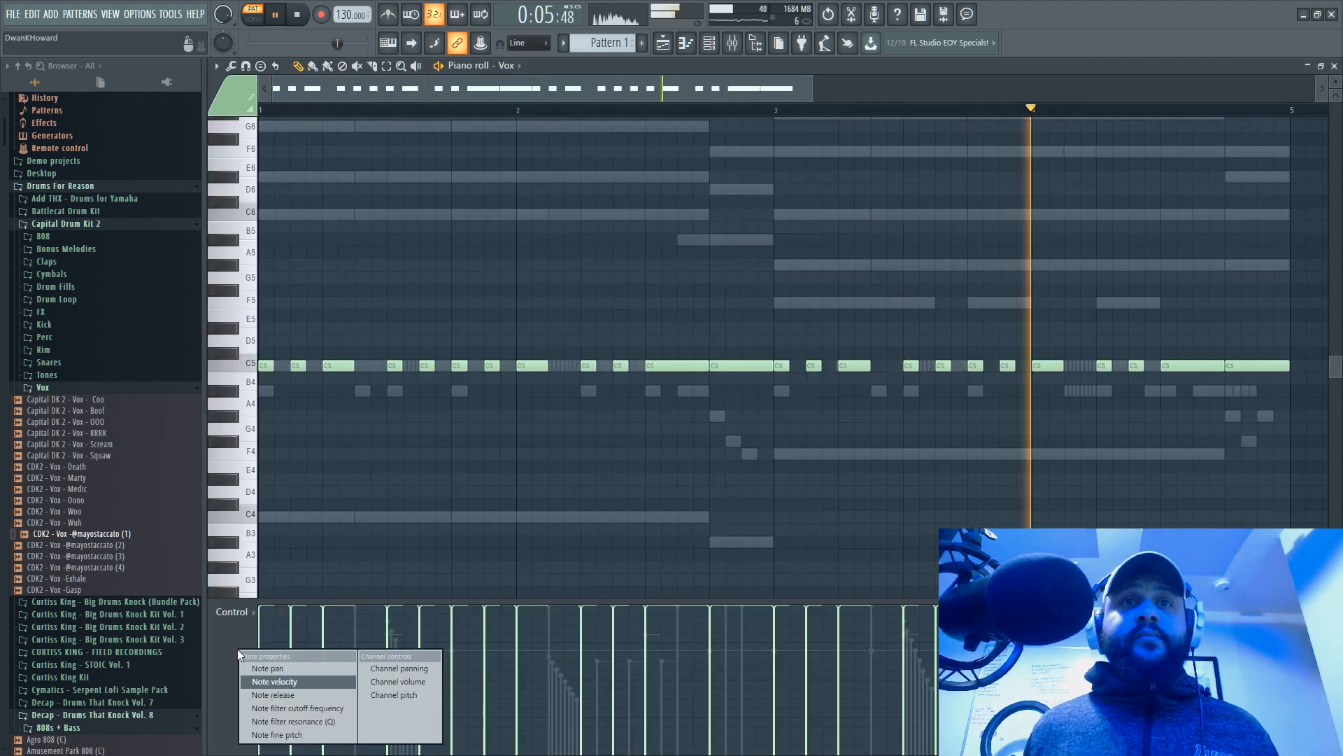
pyautogui.click(277, 735)
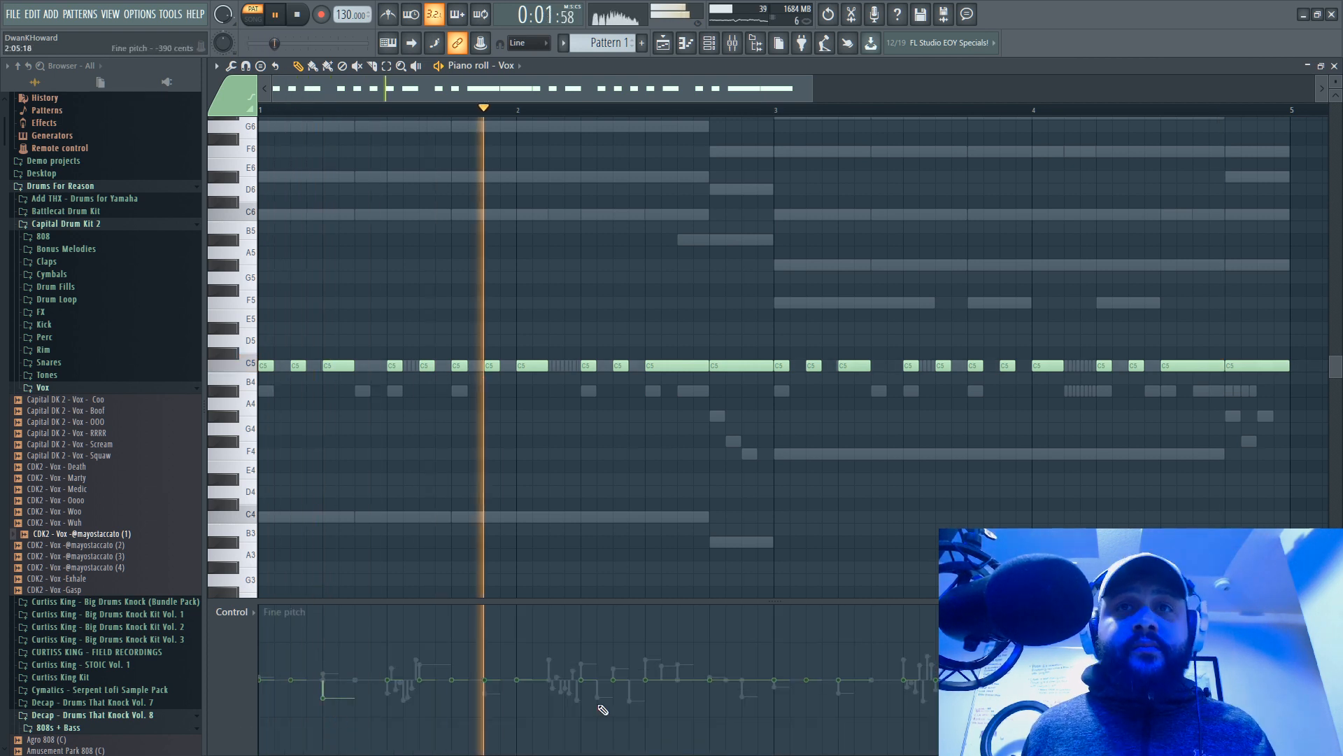
# Step: Try lowering the fine pitch of the C5 notes at steps 15 and 13 of bar 1
pyautogui.click(487, 708)
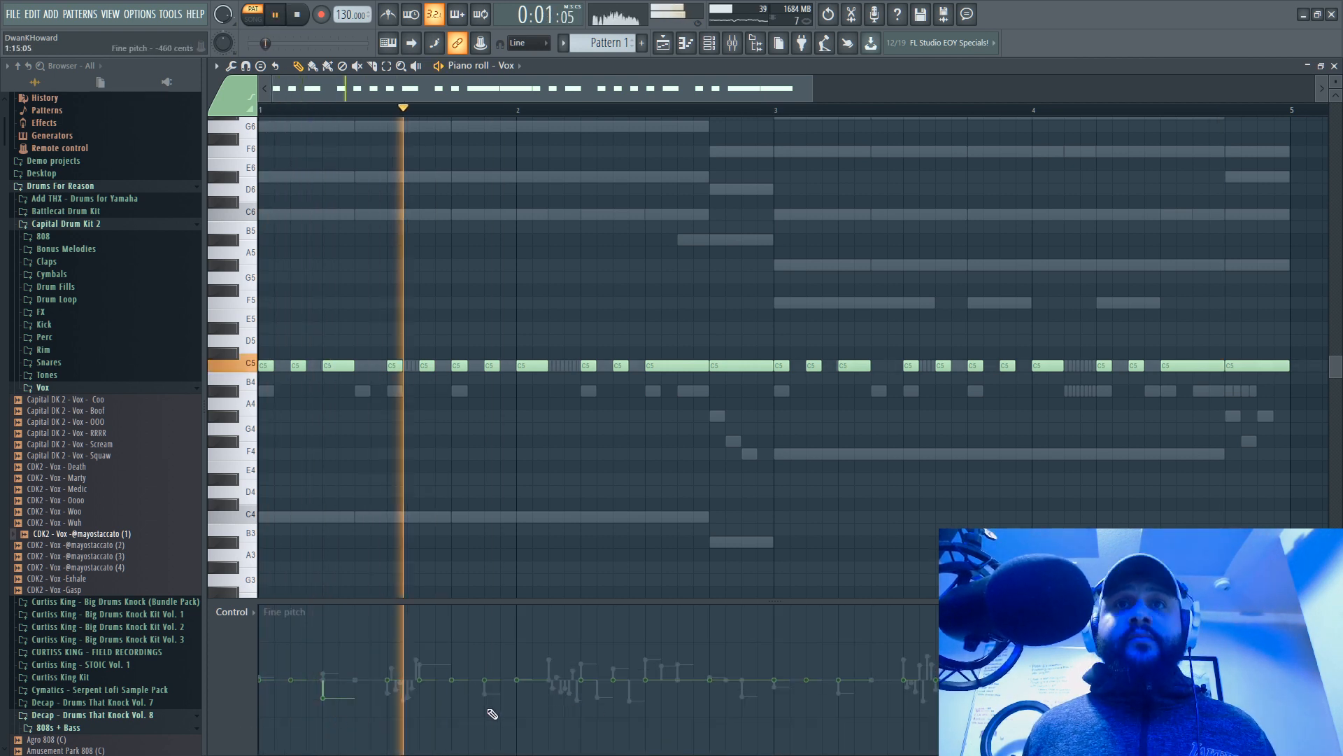
pyautogui.hotkey('ctrl', 'z')
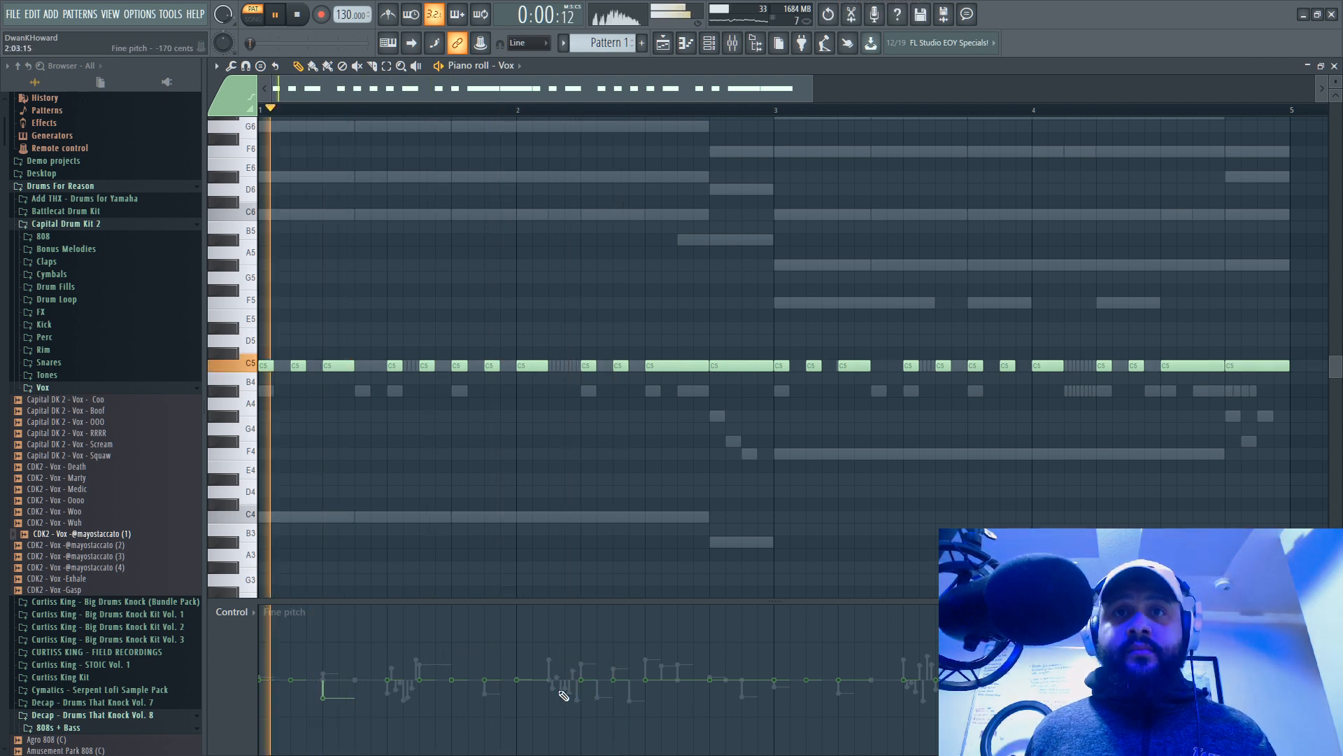
pyautogui.click(452, 700)
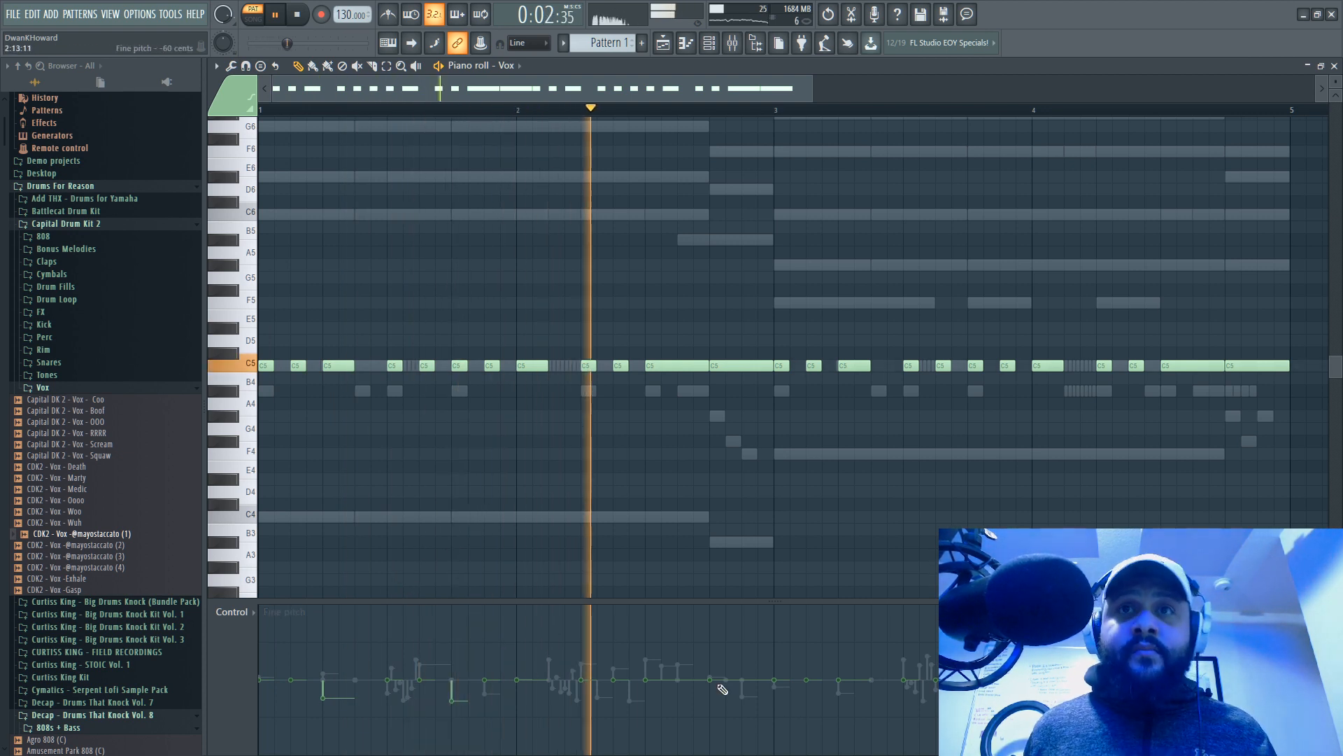
# Step: Lower the fine pitch of the C5 note at step 5 of bar 3 to about -200 cents
pyautogui.press('space')
pyautogui.press('space')
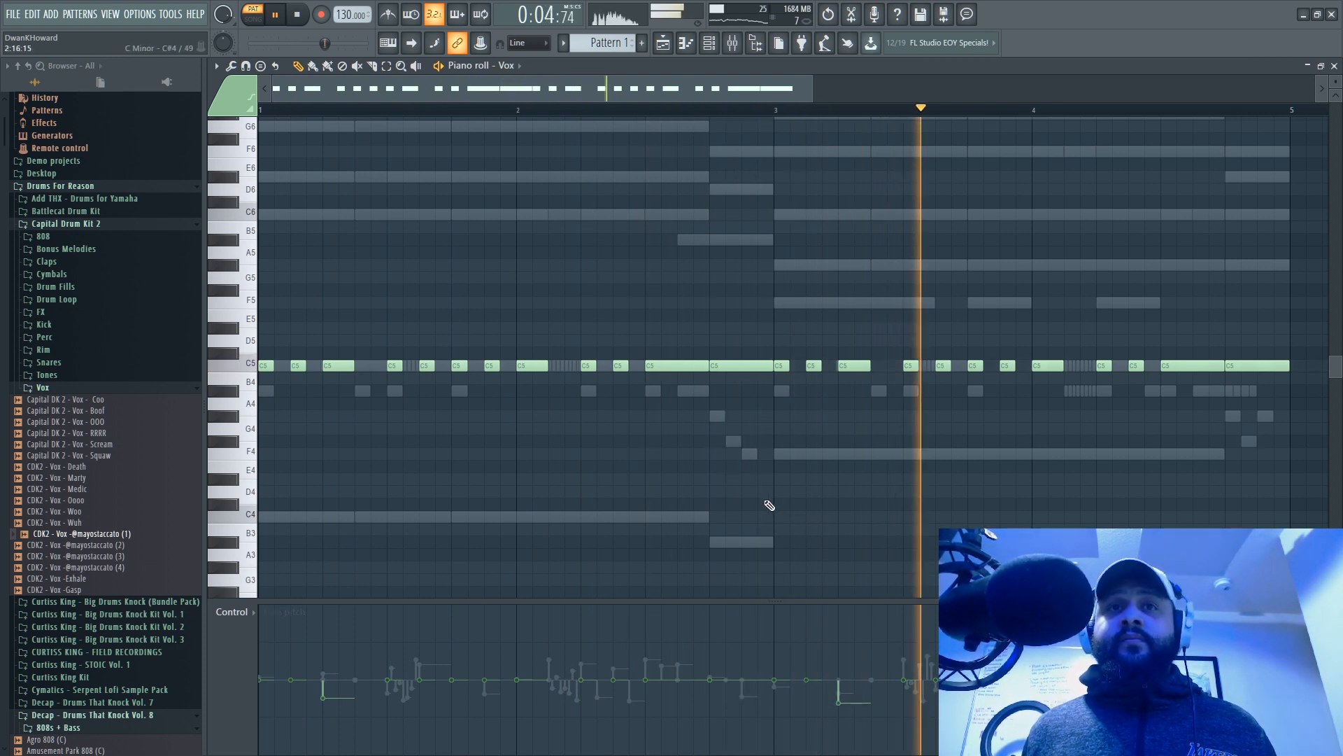
pyautogui.click(839, 698)
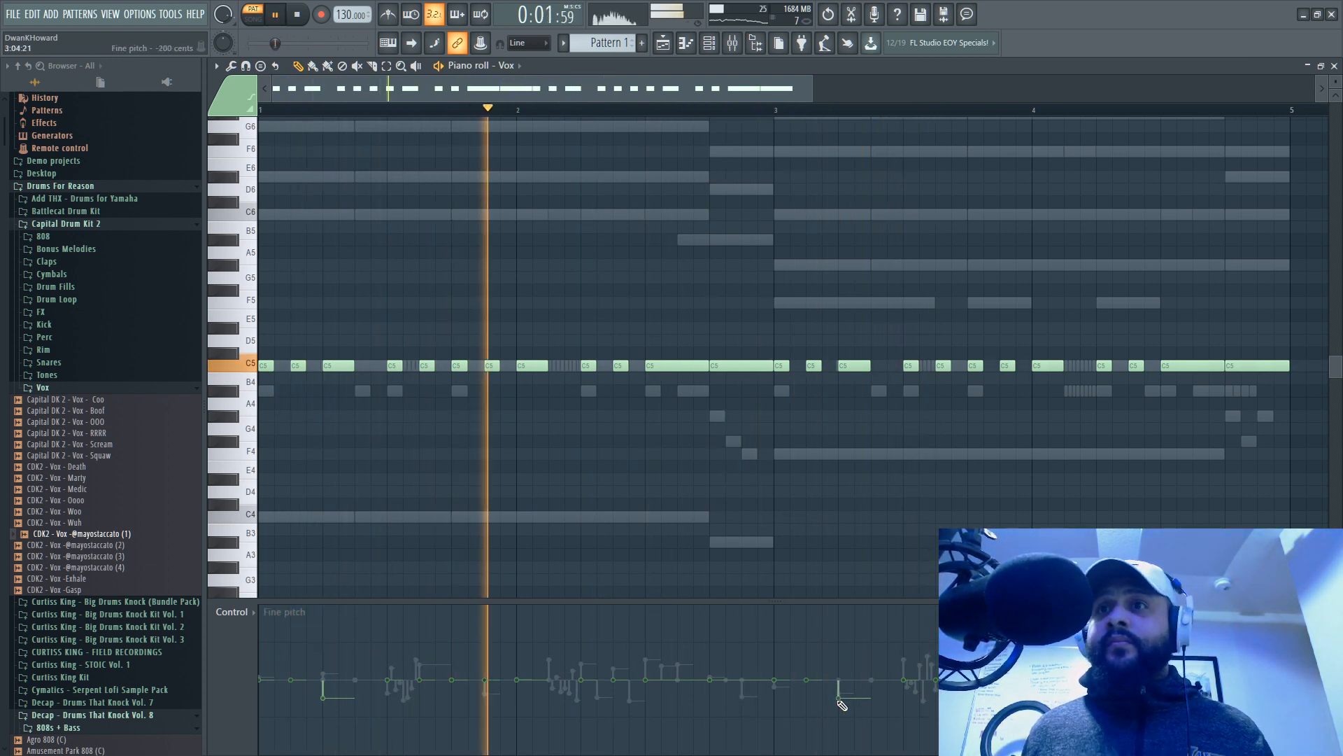
# Step: Try raising the fine pitch of several more Vox notes and undo the changes
pyautogui.moveTo(549, 81); pyautogui.dragTo(822, 132)
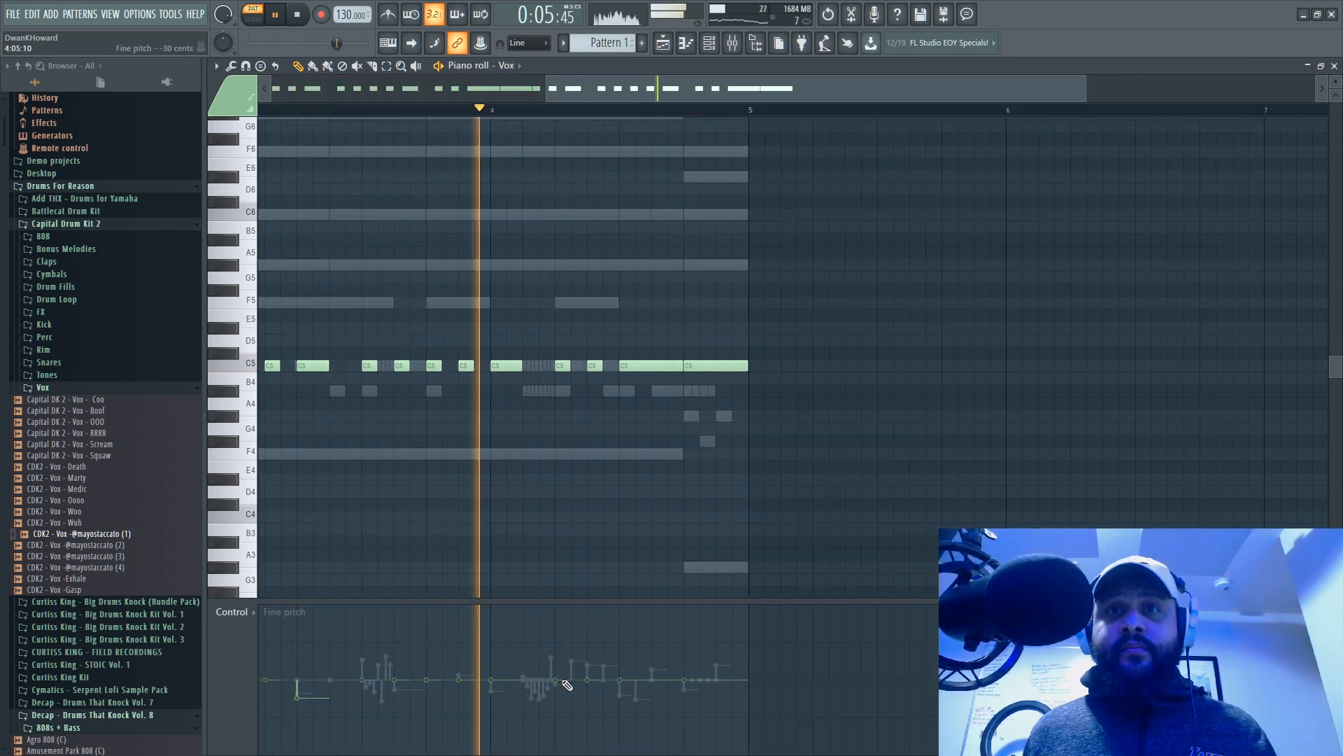
pyautogui.moveTo(656, 99); pyautogui.dragTo(498, 87)
pyautogui.click(413, 664)
pyautogui.click(478, 649)
pyautogui.click(541, 644)
pyautogui.hotkey('ctrl', 'z')
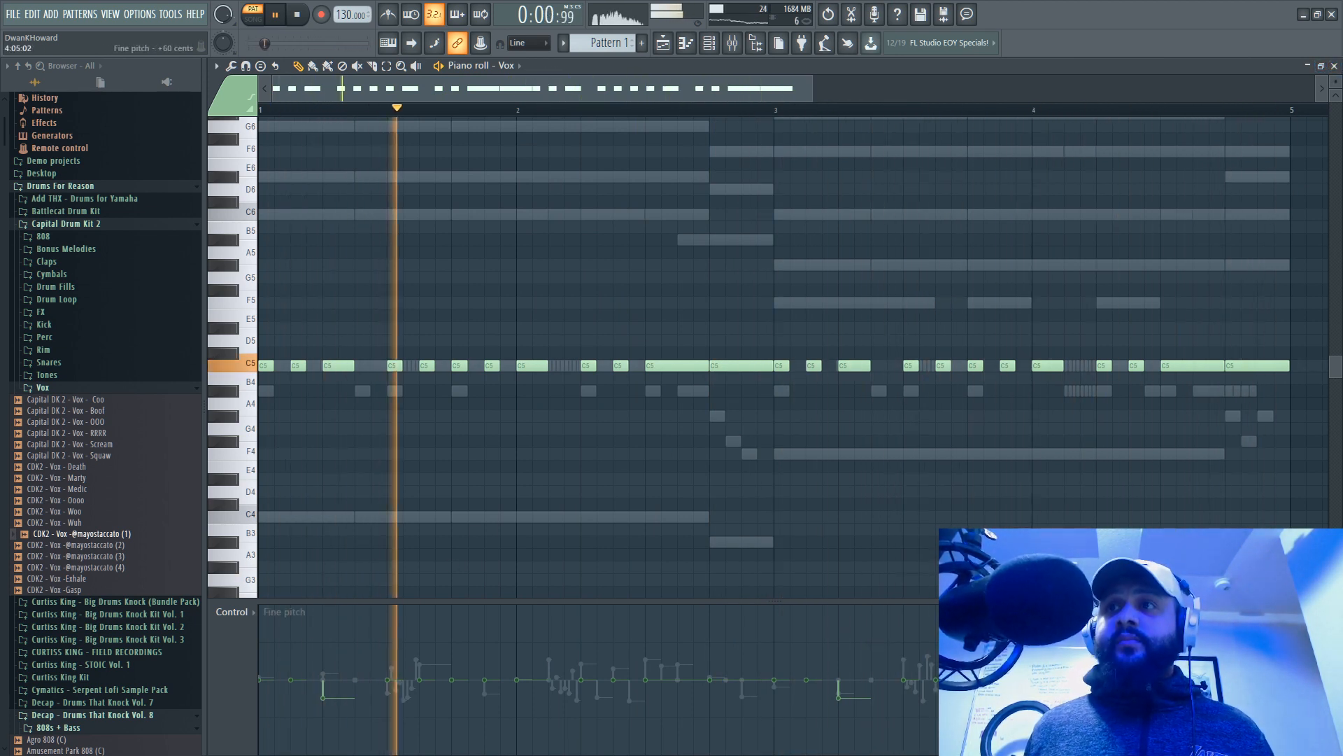
# Step: Close the piano roll and route the Vox channel to mixer insert 7
pyautogui.click(1334, 66)
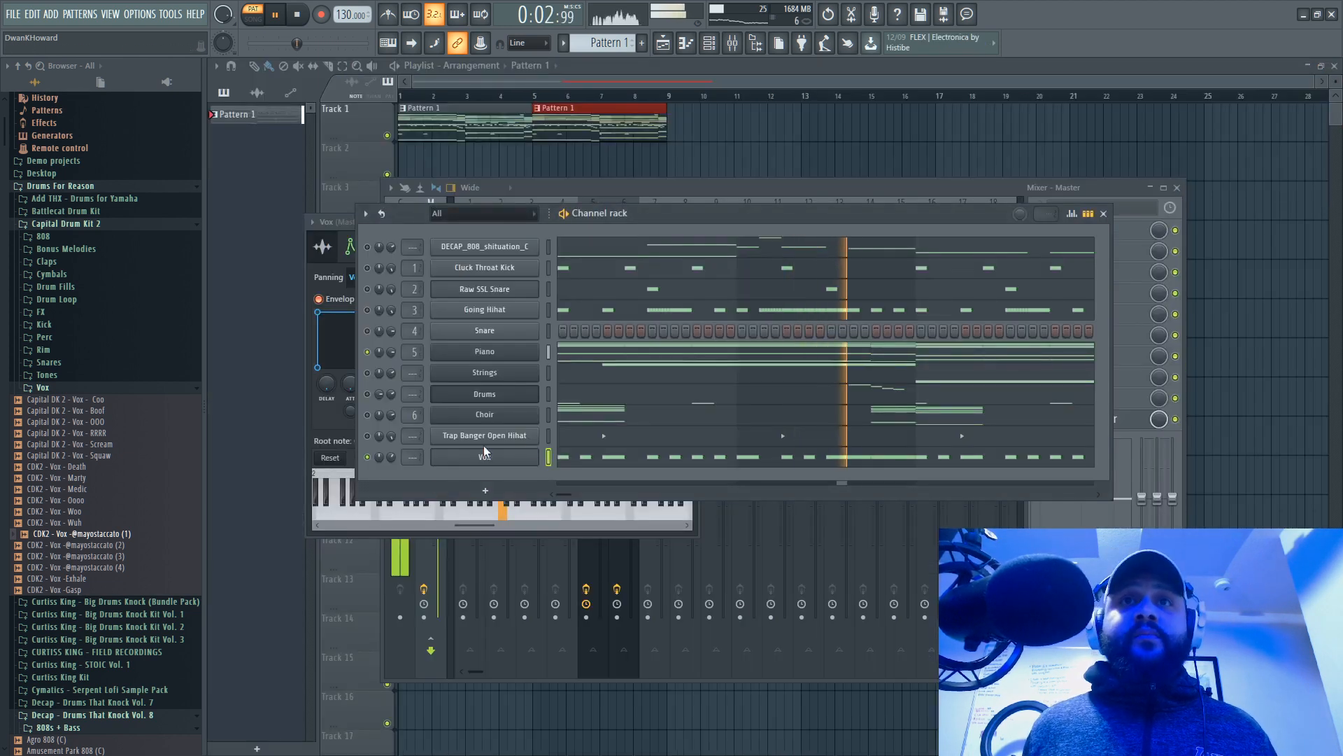
pyautogui.click(733, 52)
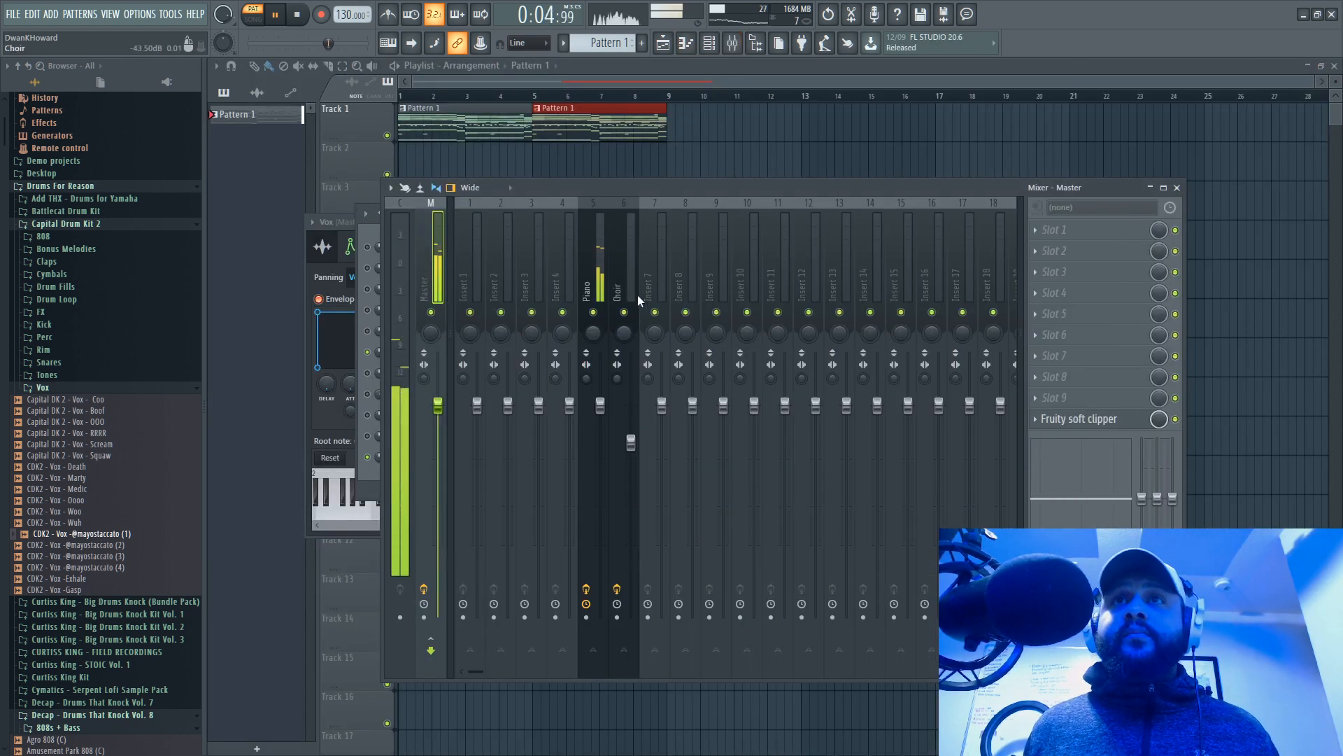
pyautogui.rightClick(679, 286)
pyautogui.rightClick(656, 284)
pyautogui.moveTo(774, 309)
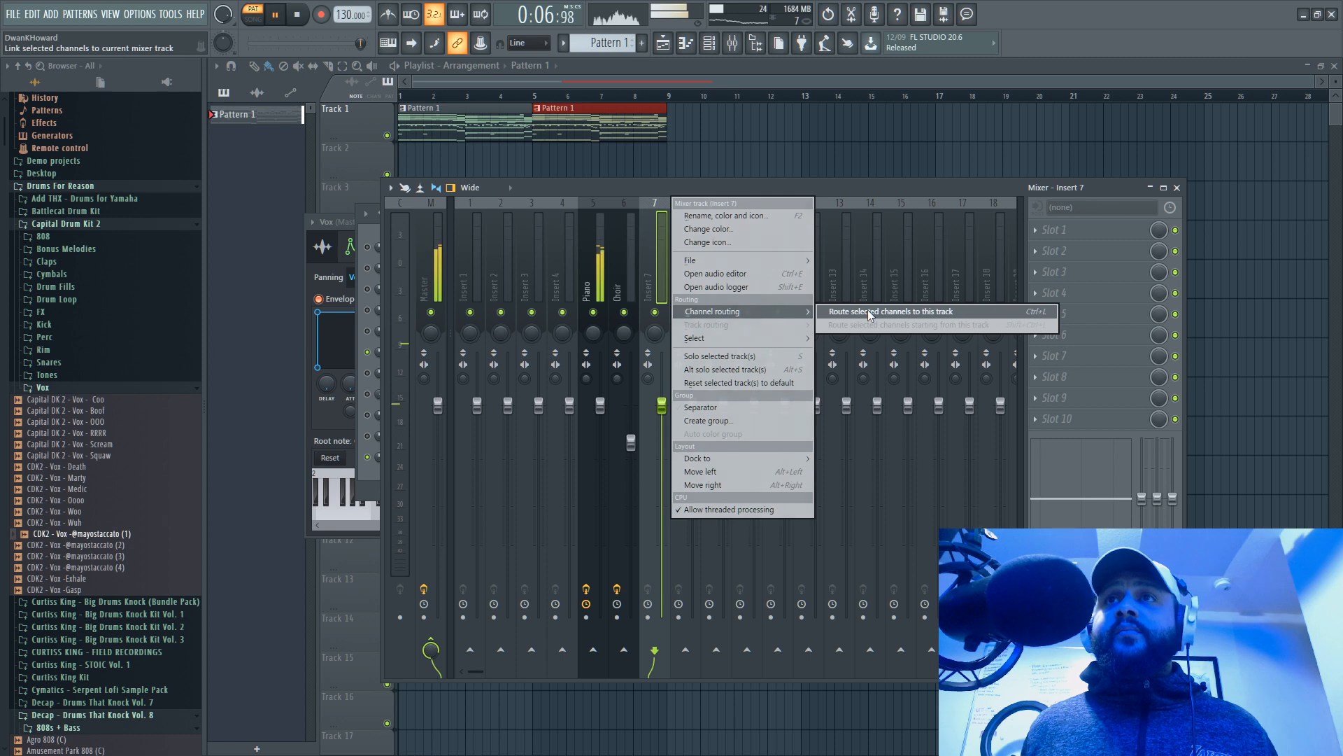
pyautogui.click(867, 309)
# Step: Load Endless Smile into slot 1 of the Vox mixer track and close its window
pyautogui.click(1051, 233)
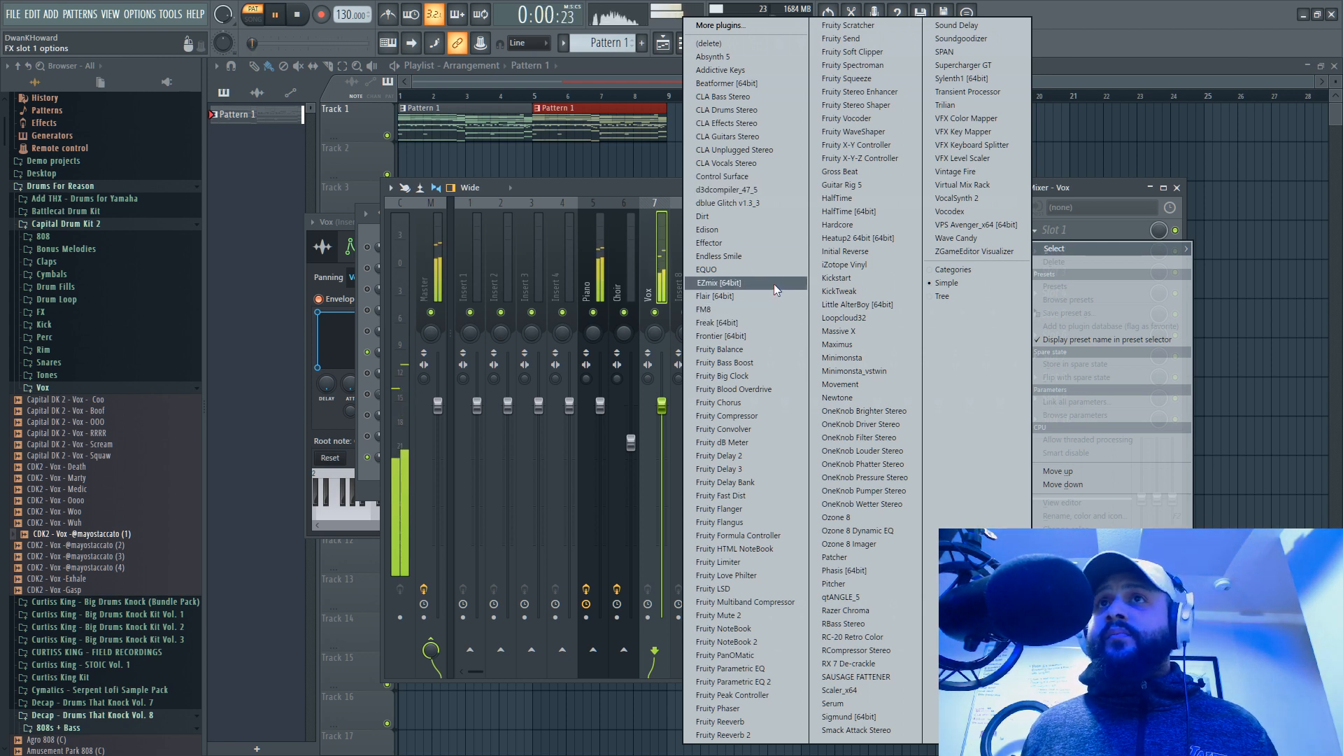
pyautogui.click(767, 260)
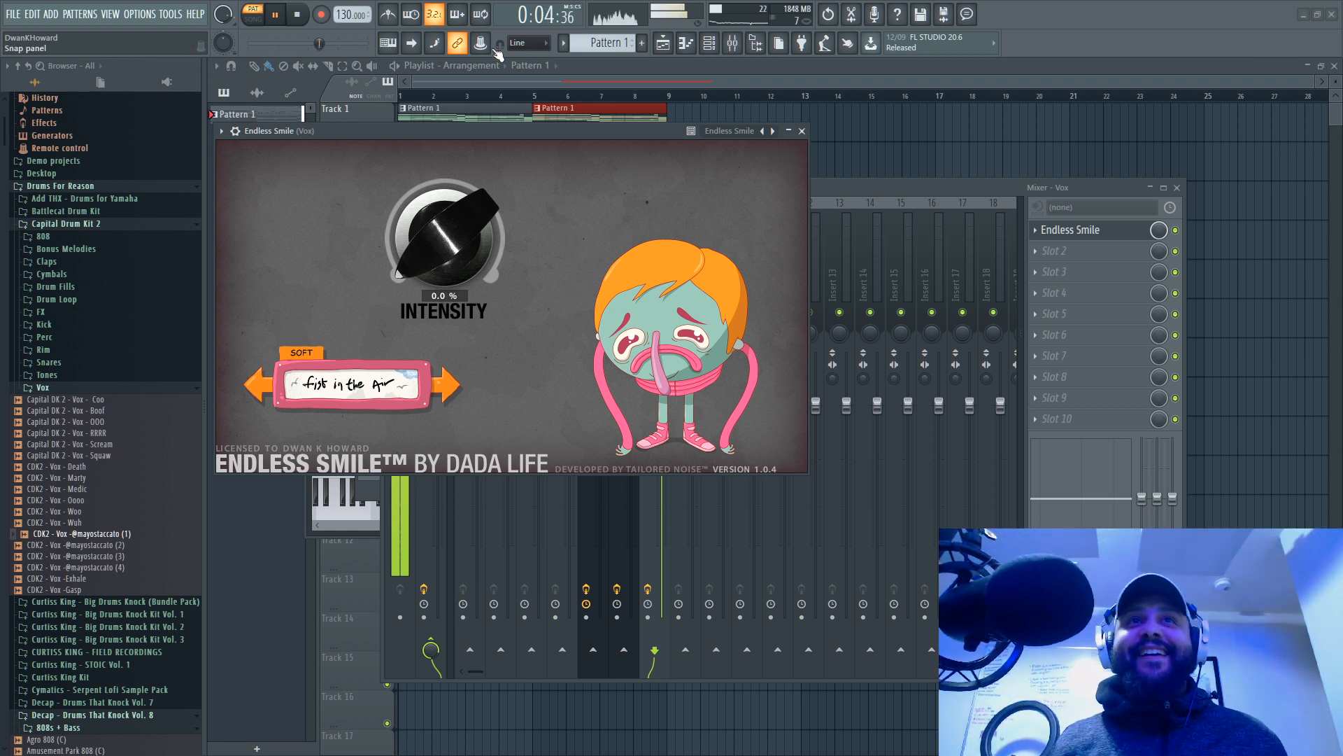
pyautogui.press('space')
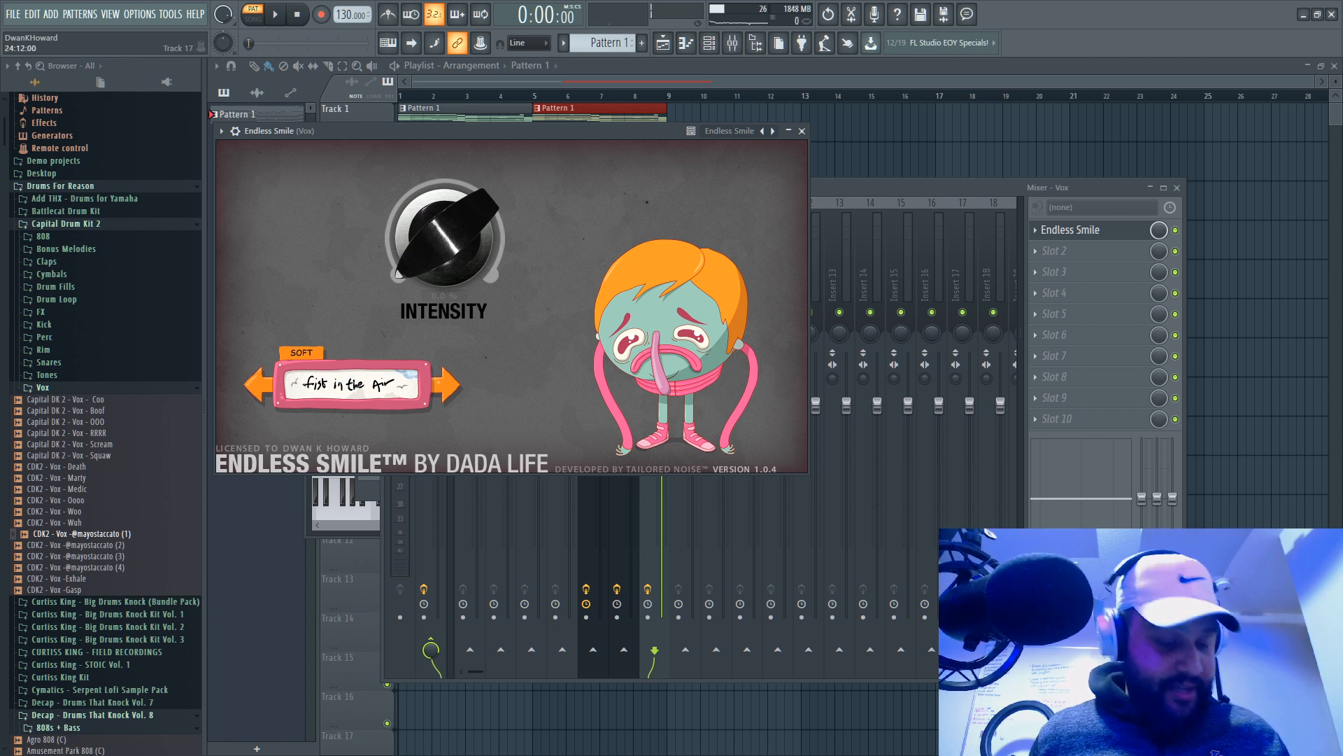
pyautogui.press('super')
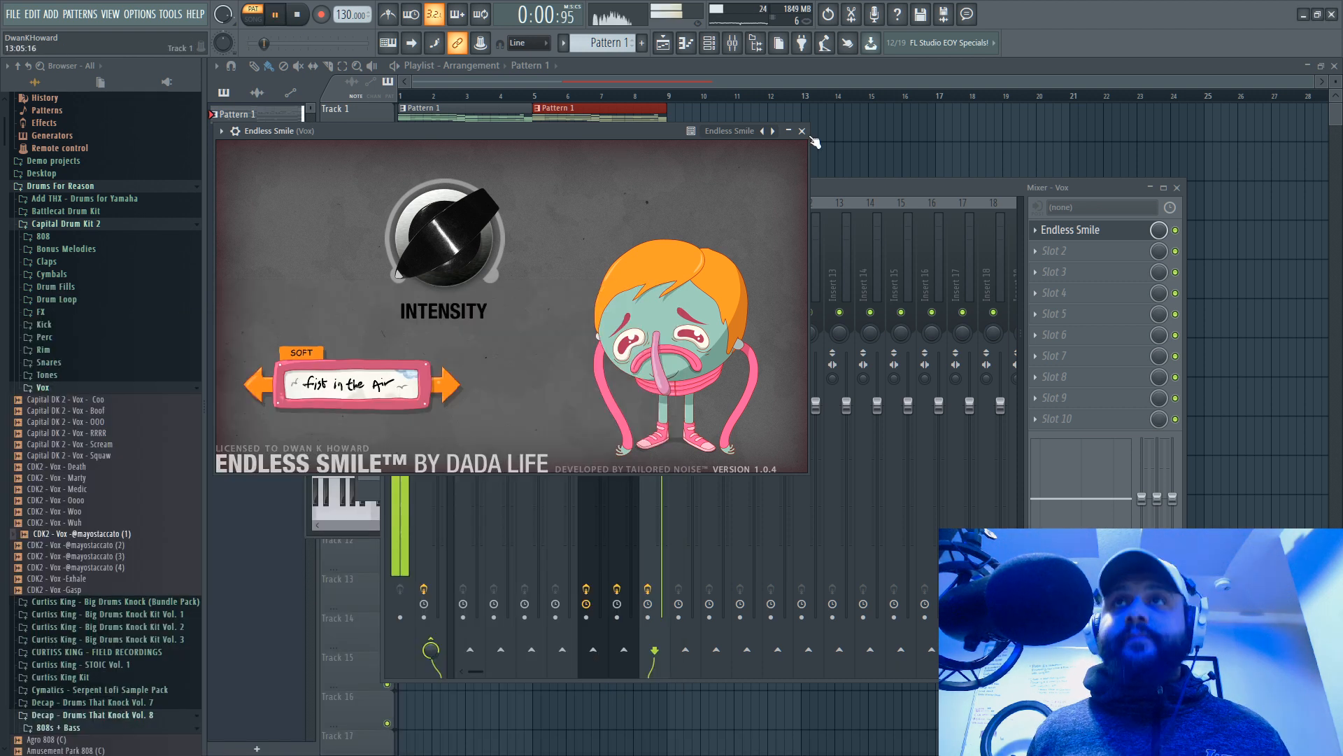
pyautogui.click(802, 131)
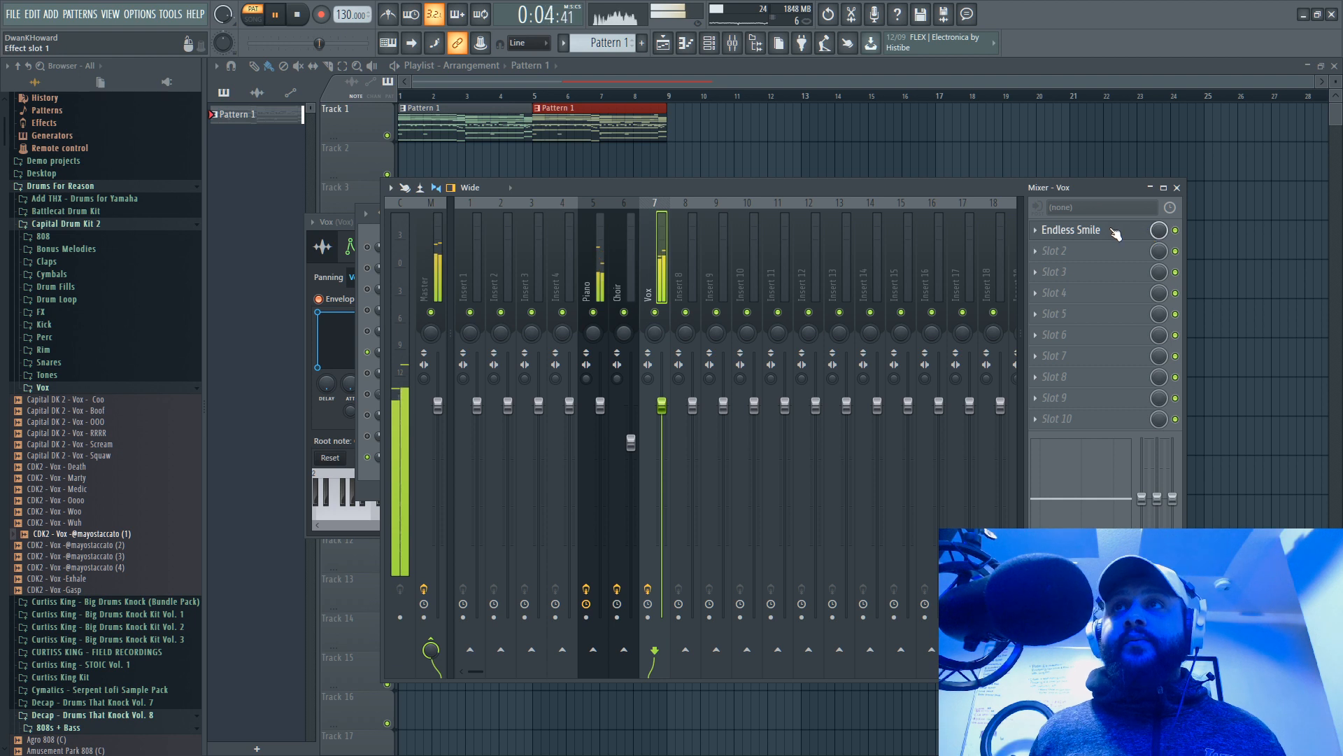
# Step: Reopen Endless Smile and set it to the No Limit preset with the intensity at 88%
pyautogui.click(1116, 234)
pyautogui.moveTo(426, 279); pyautogui.dragTo(429, 225)
pyautogui.click(448, 384)
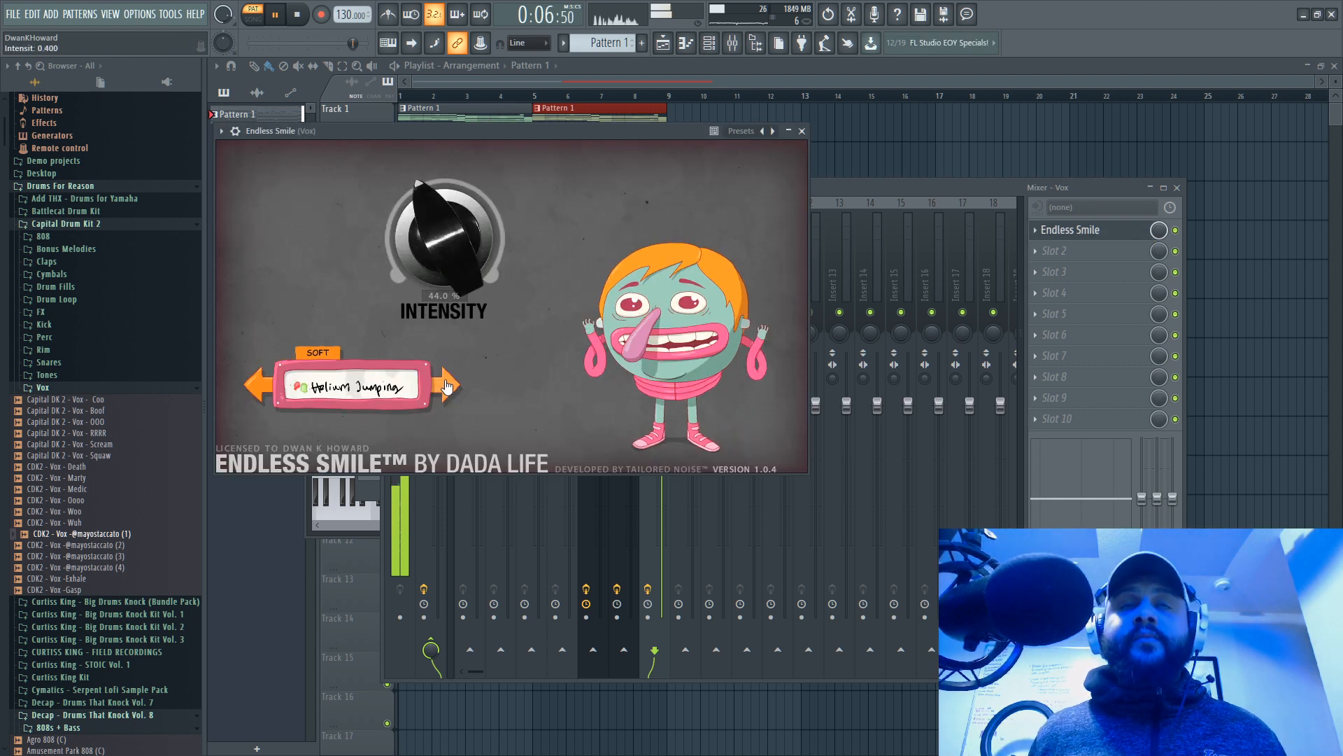
pyautogui.click(439, 383)
pyautogui.moveTo(428, 242)
pyautogui.mouseDown()
pyautogui.moveTo(426, 191)
pyautogui.moveTo(428, 232)
pyautogui.mouseUp()
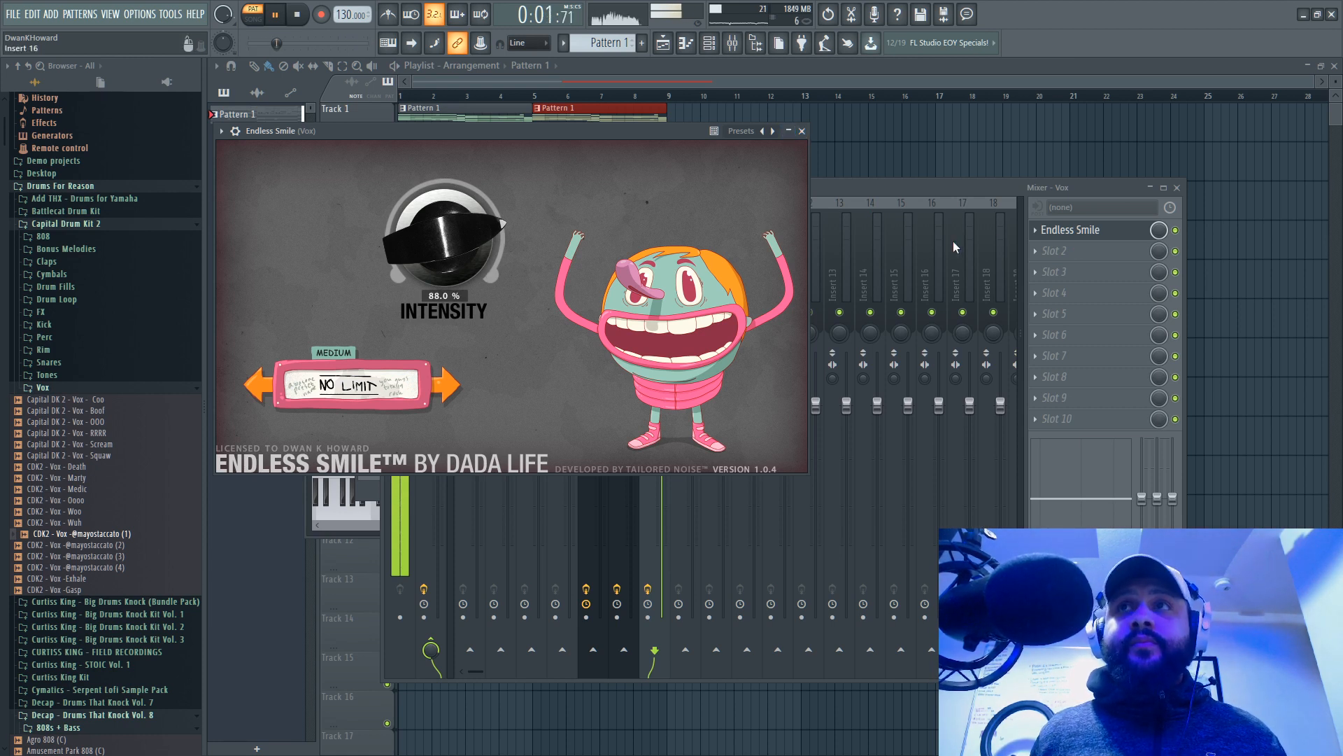
# Step: Load Fruity Love Philter into slot 2 of the Vox mixer track, close its window and lower its mix level to 51%
pyautogui.click(1060, 263)
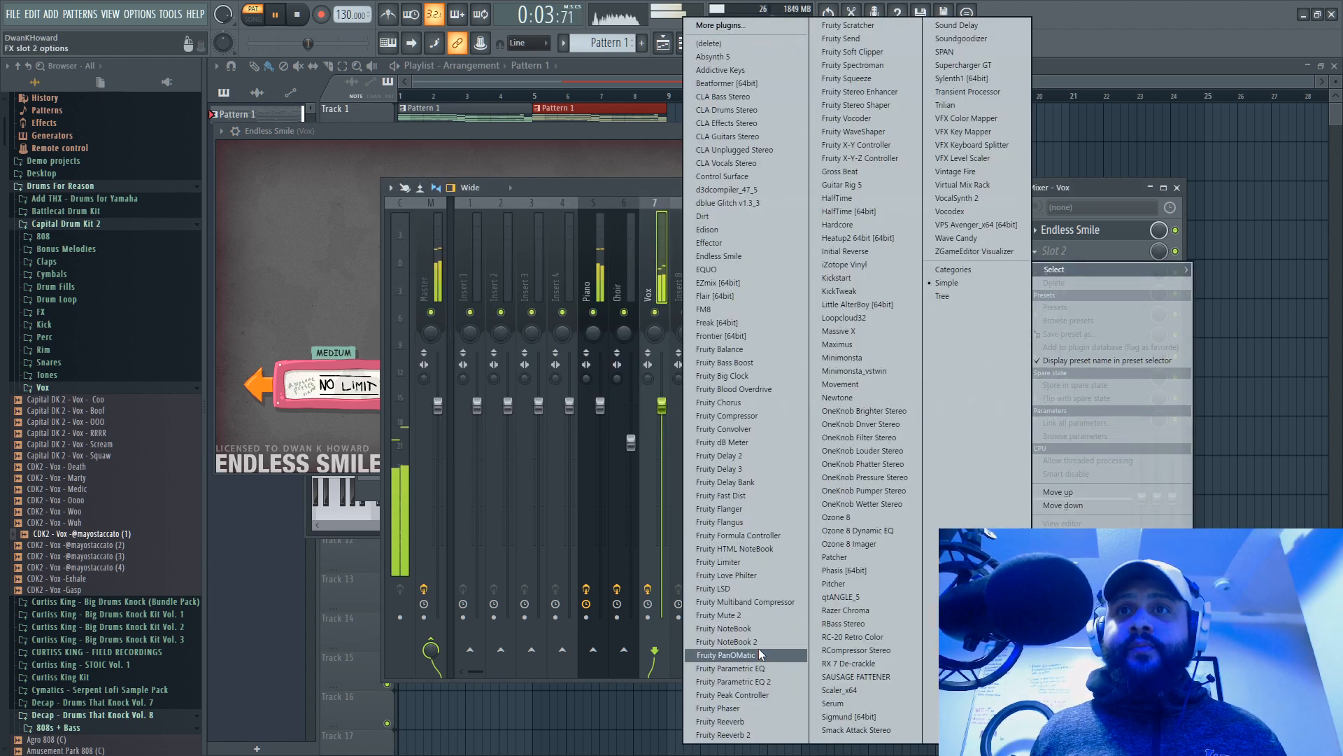
pyautogui.click(745, 575)
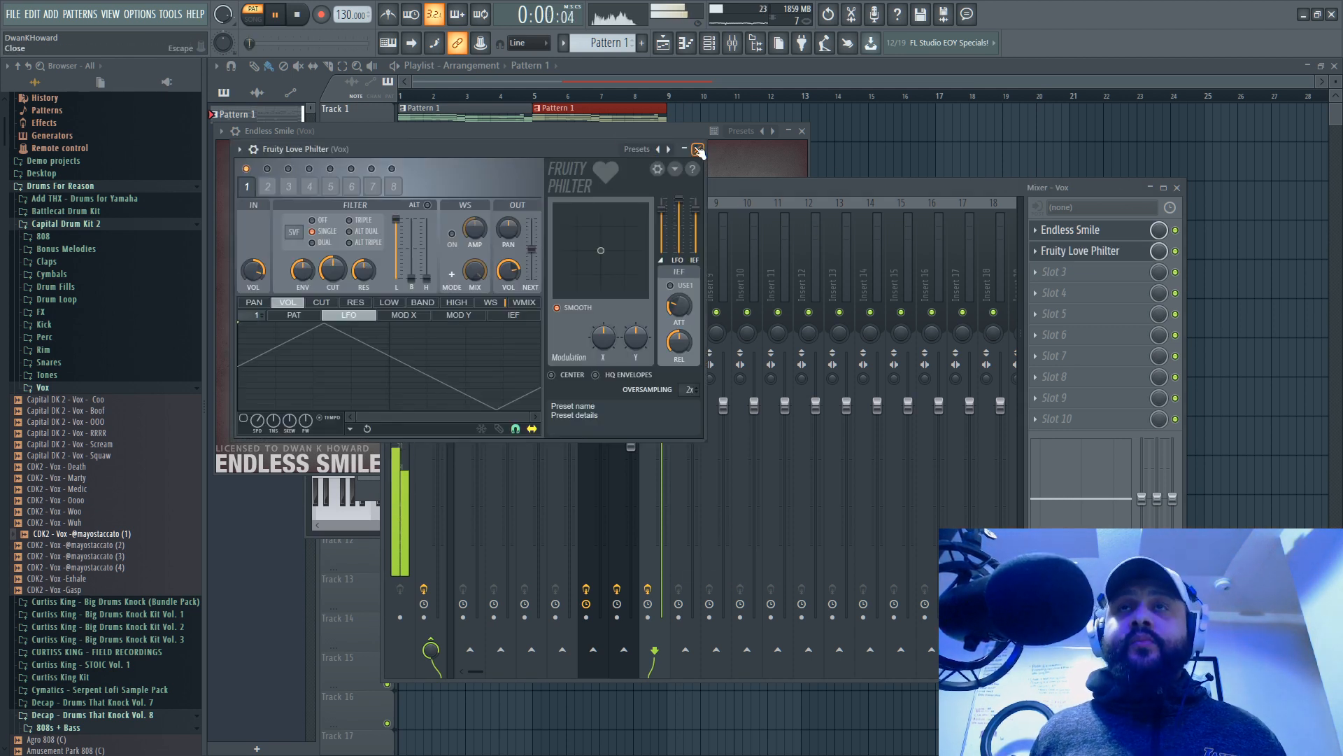
pyautogui.click(698, 149)
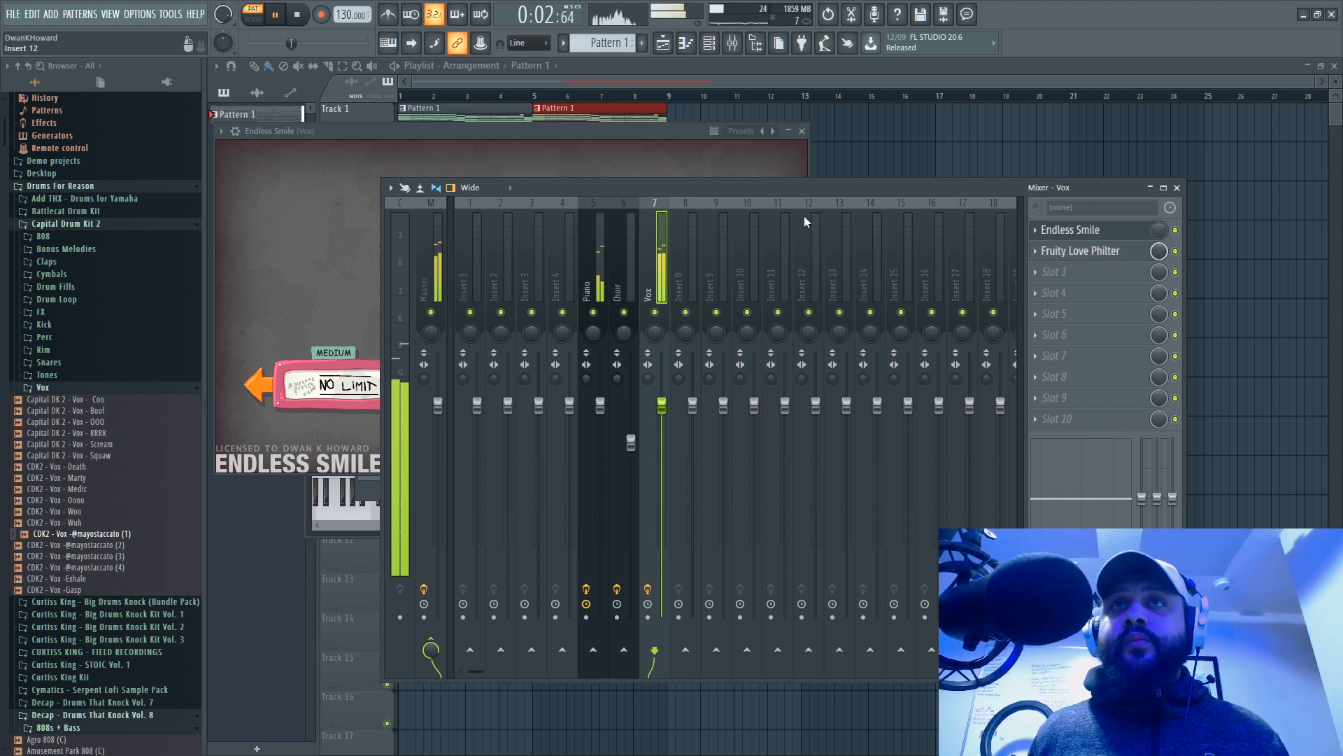
pyautogui.moveTo(1165, 253); pyautogui.dragTo(1165, 270)
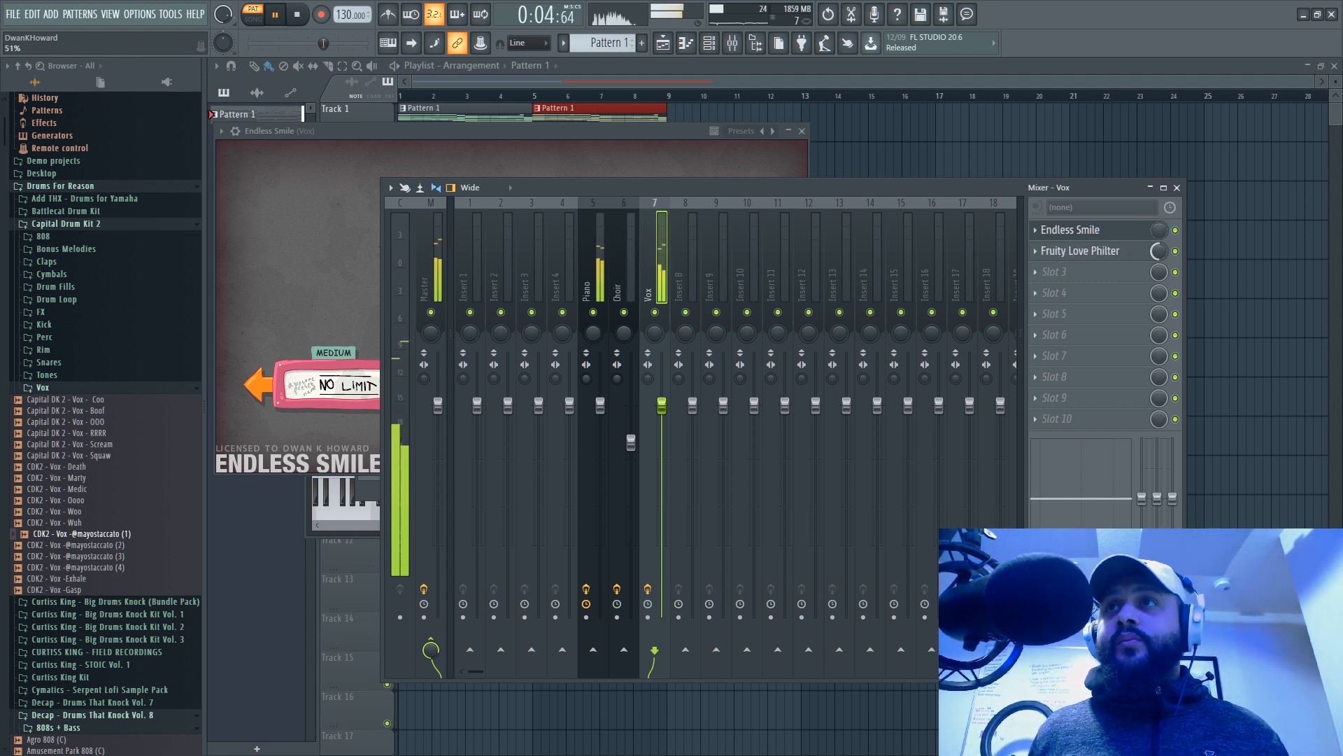
# Step: Replace Fruity Love Philter in slot 2 of the Vox mixer track with EZmix
pyautogui.click(1036, 251)
pyautogui.moveTo(1057, 269)
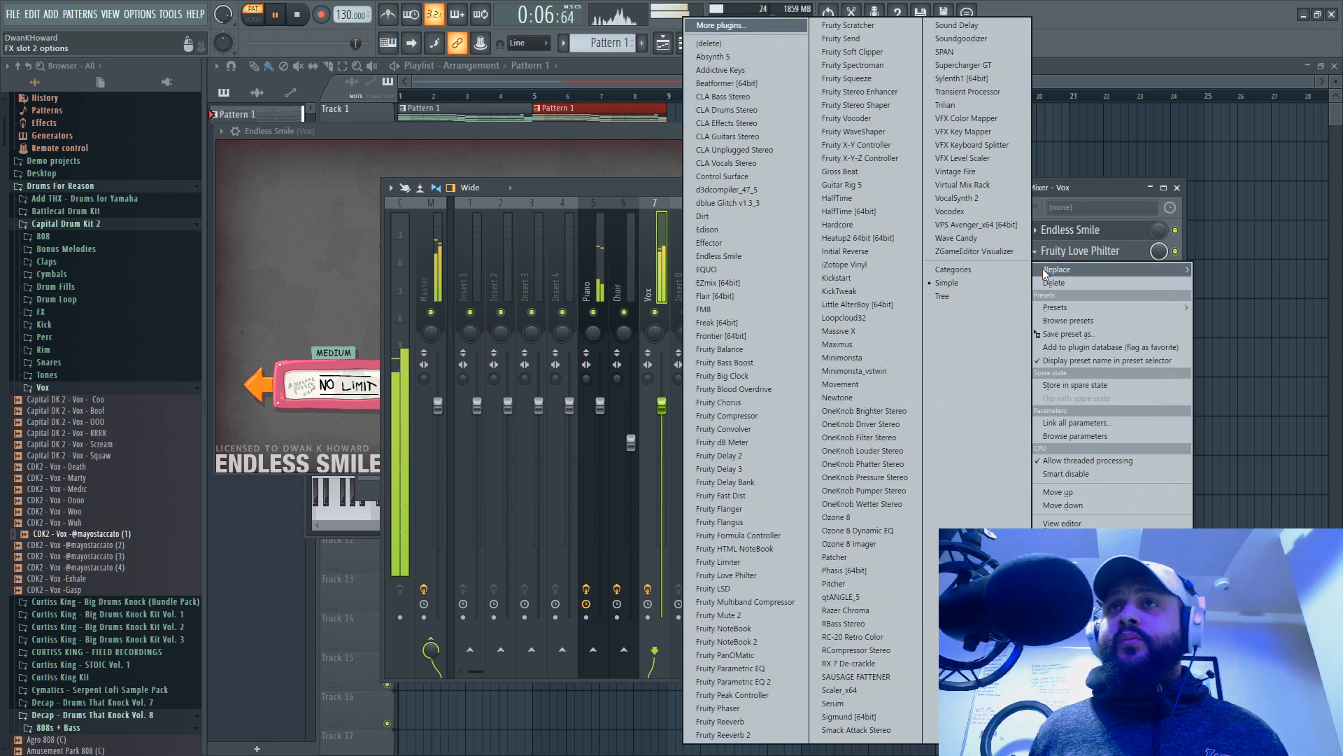
pyautogui.click(754, 280)
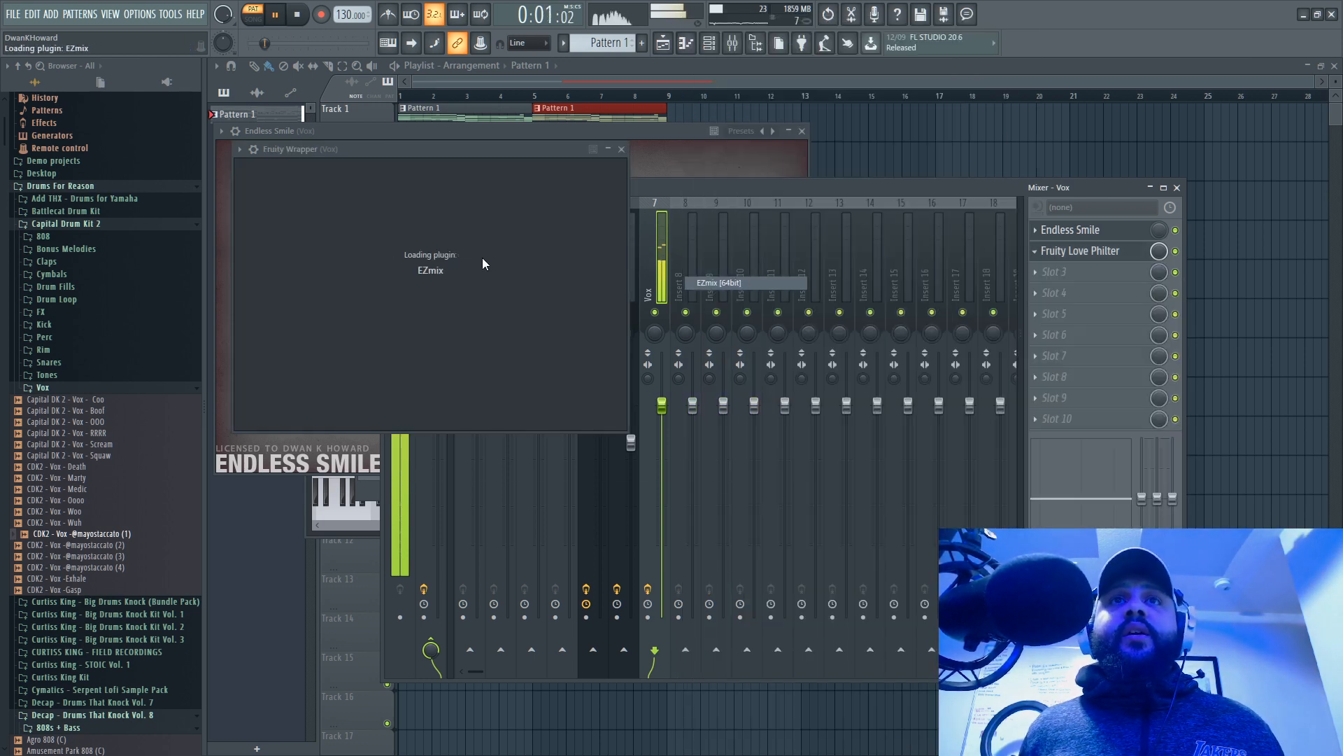
# Step: Audition EZmix presets on the vocal, including Airy Ambience with Limiter, Ambient Reverb and Bright and Cozy
pyautogui.click(470, 288)
pyautogui.scroll(-2, 427, 308)
pyautogui.click(423, 291)
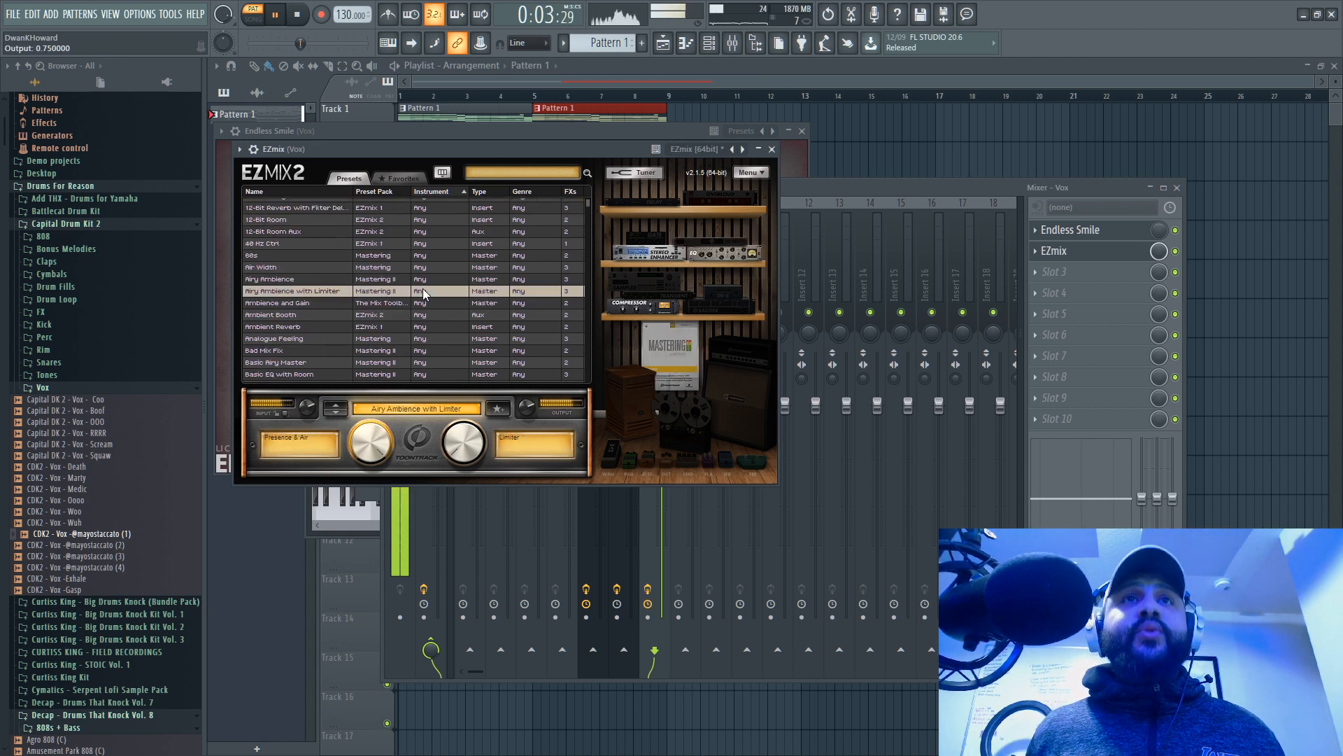
pyautogui.scroll(-1, 423, 294)
pyautogui.click(425, 282)
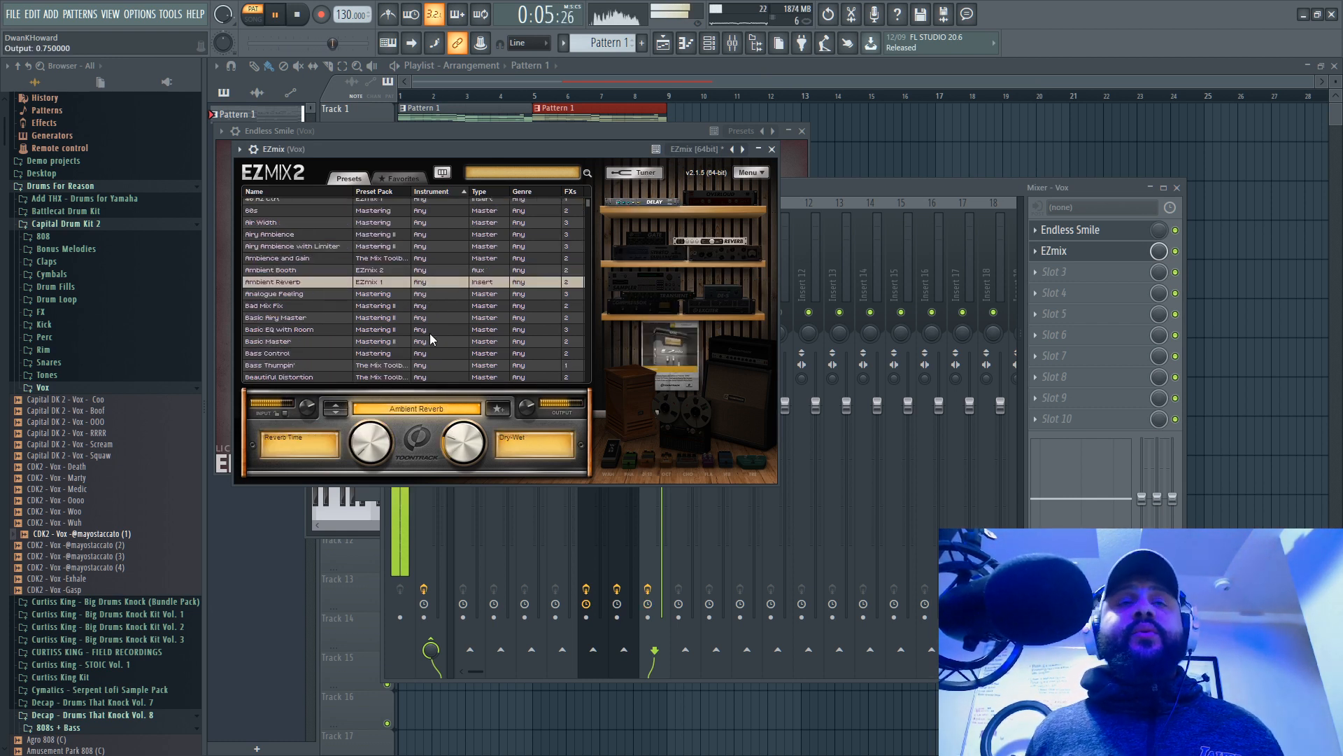
pyautogui.scroll(-1, 431, 339)
pyautogui.click(417, 308)
pyautogui.click(427, 342)
pyautogui.scroll(-2, 428, 339)
pyautogui.click(428, 339)
pyautogui.scroll(-7, 428, 340)
pyautogui.click(427, 337)
pyautogui.click(404, 207)
# Step: Load the Bitcrushed Reverb preset in EZmix and close its window
pyautogui.scroll(3, 404, 245)
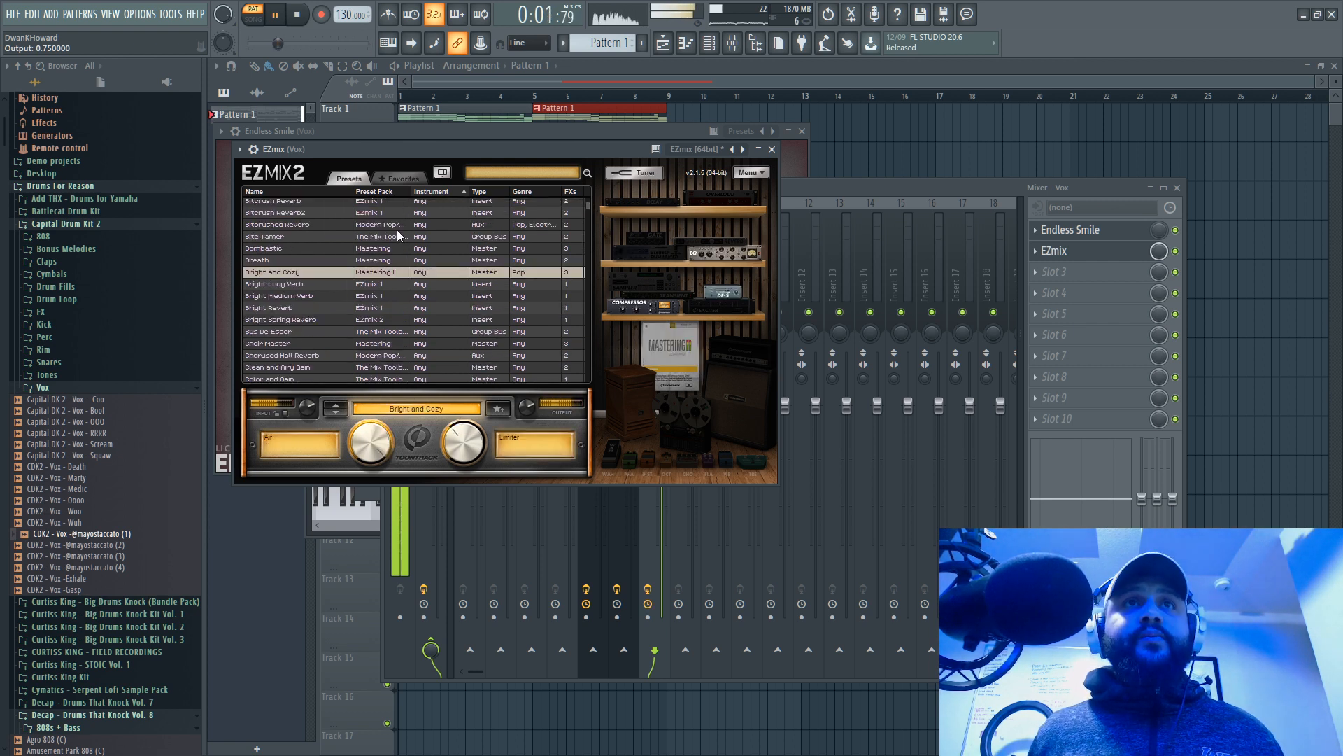
pyautogui.click(395, 224)
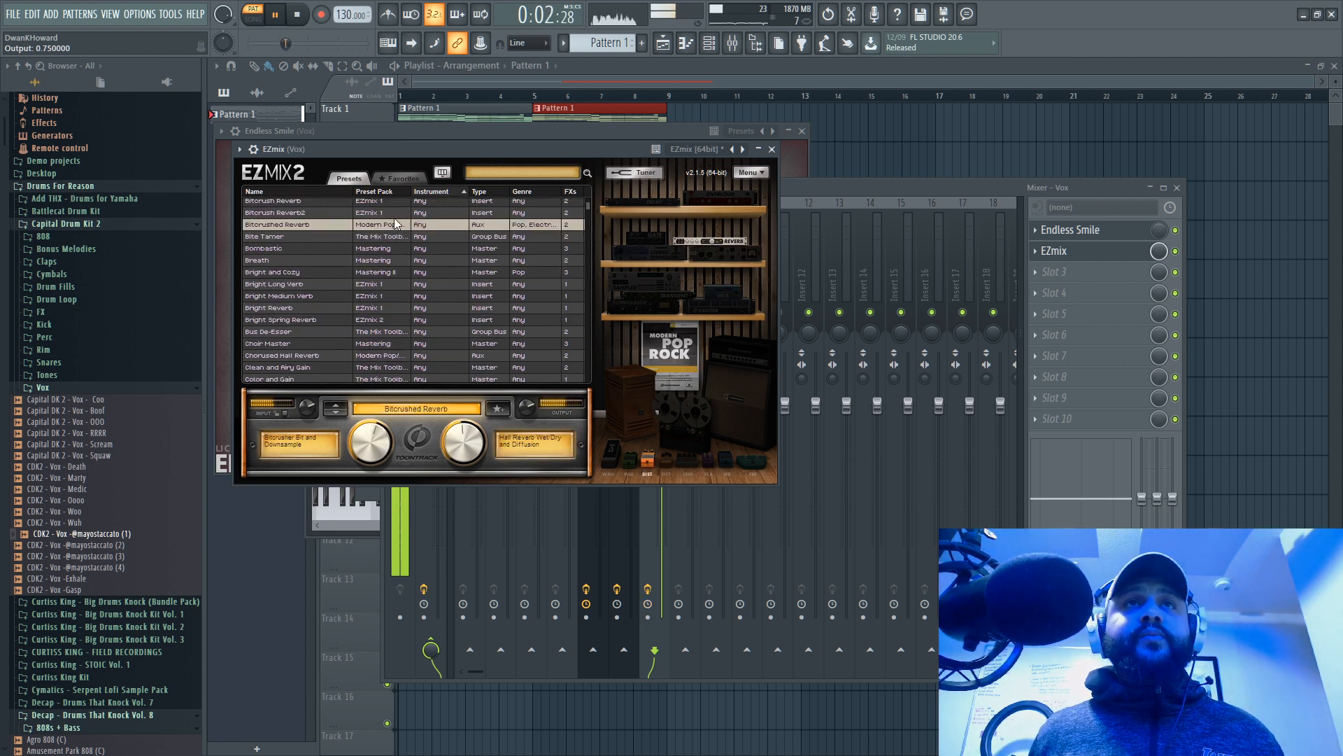
pyautogui.click(772, 149)
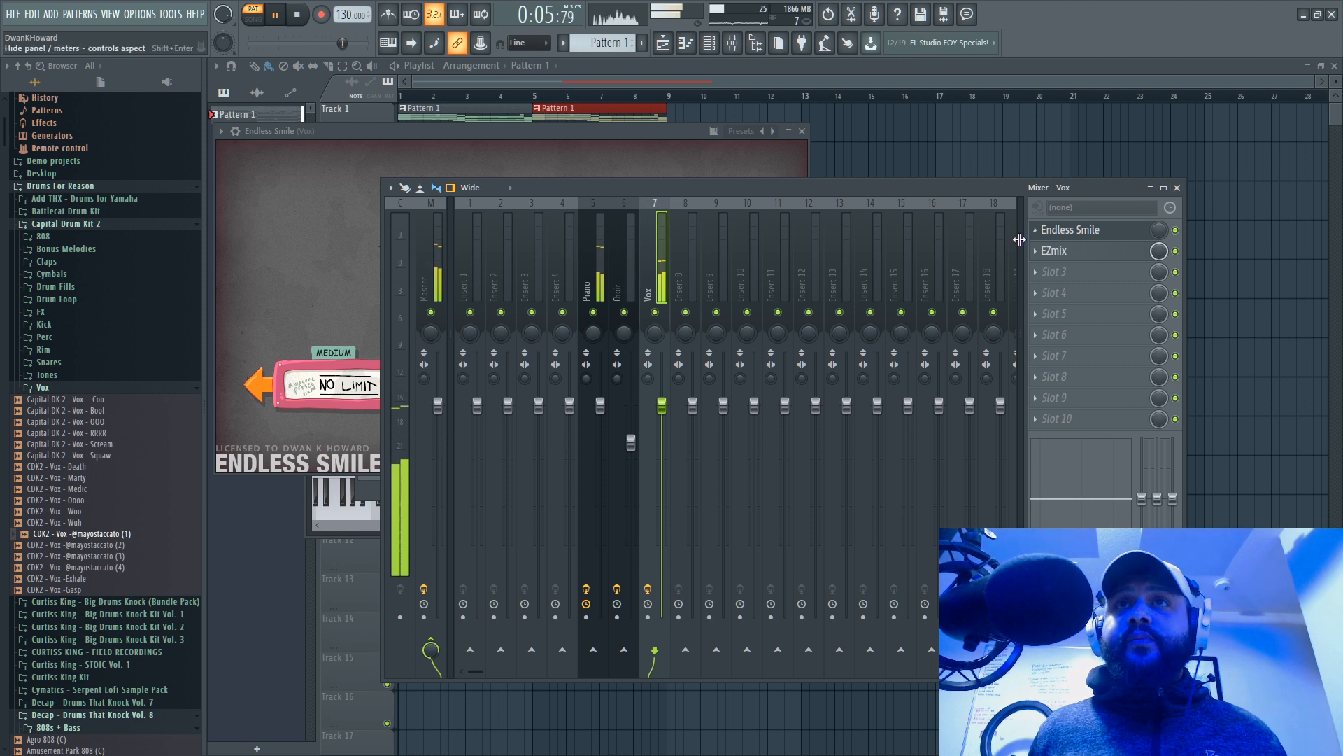
# Step: Inspect the fine pitch values of the Vox notes in the piano roll and close it
pyautogui.click(709, 43)
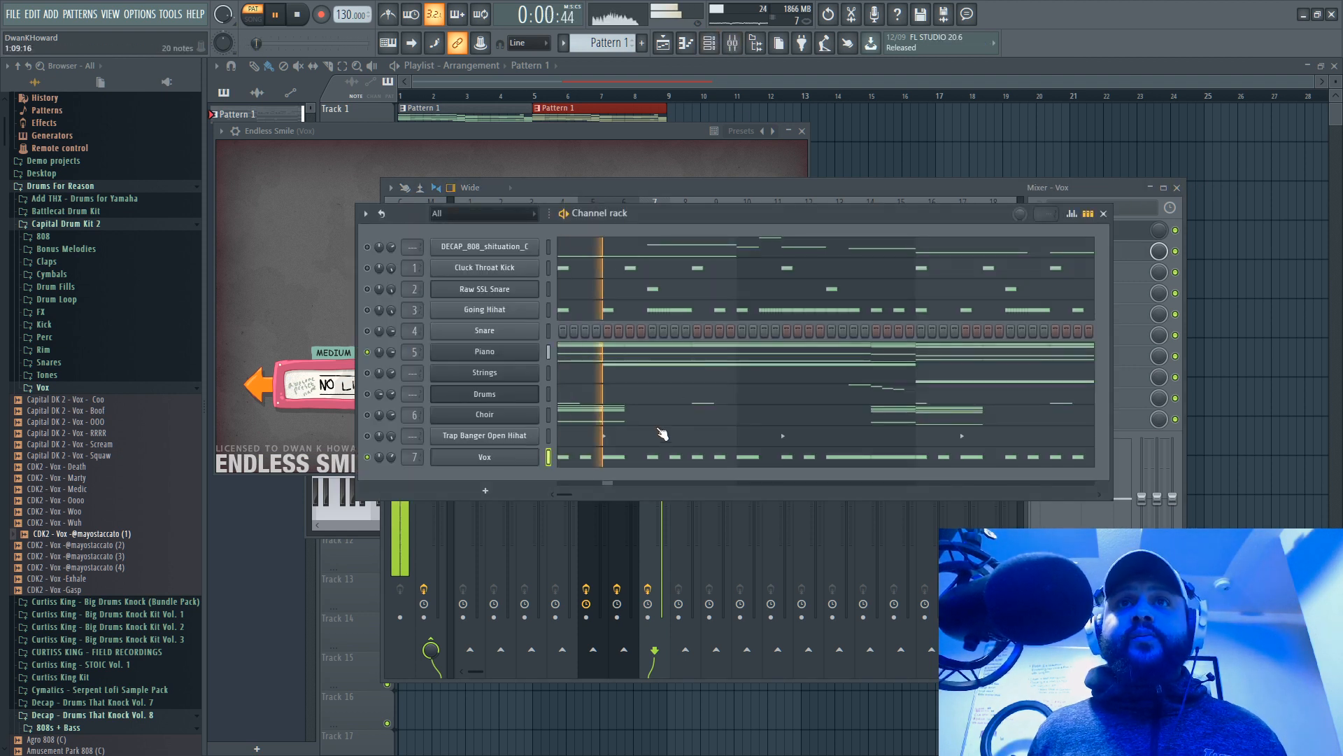
pyautogui.click(720, 458)
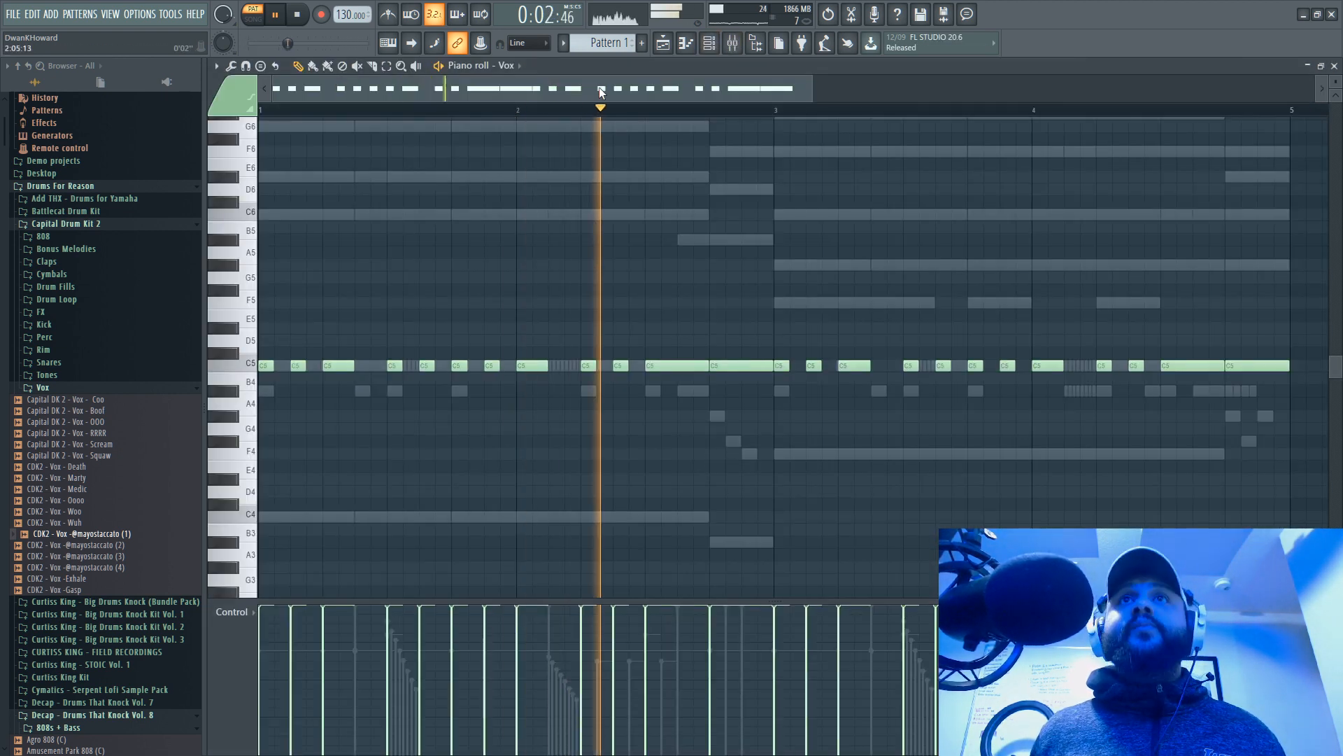
pyautogui.moveTo(715, 76); pyautogui.dragTo(759, 63)
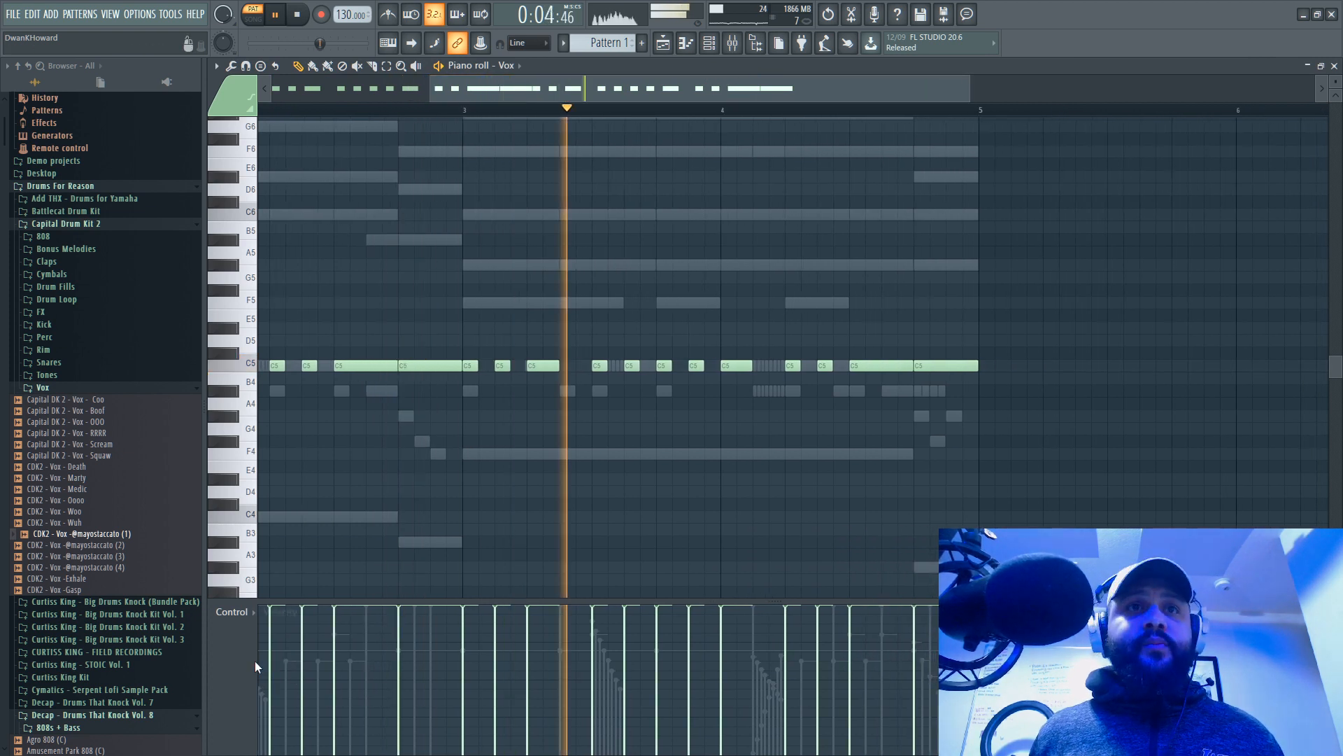
pyautogui.click(231, 612)
pyautogui.click(294, 734)
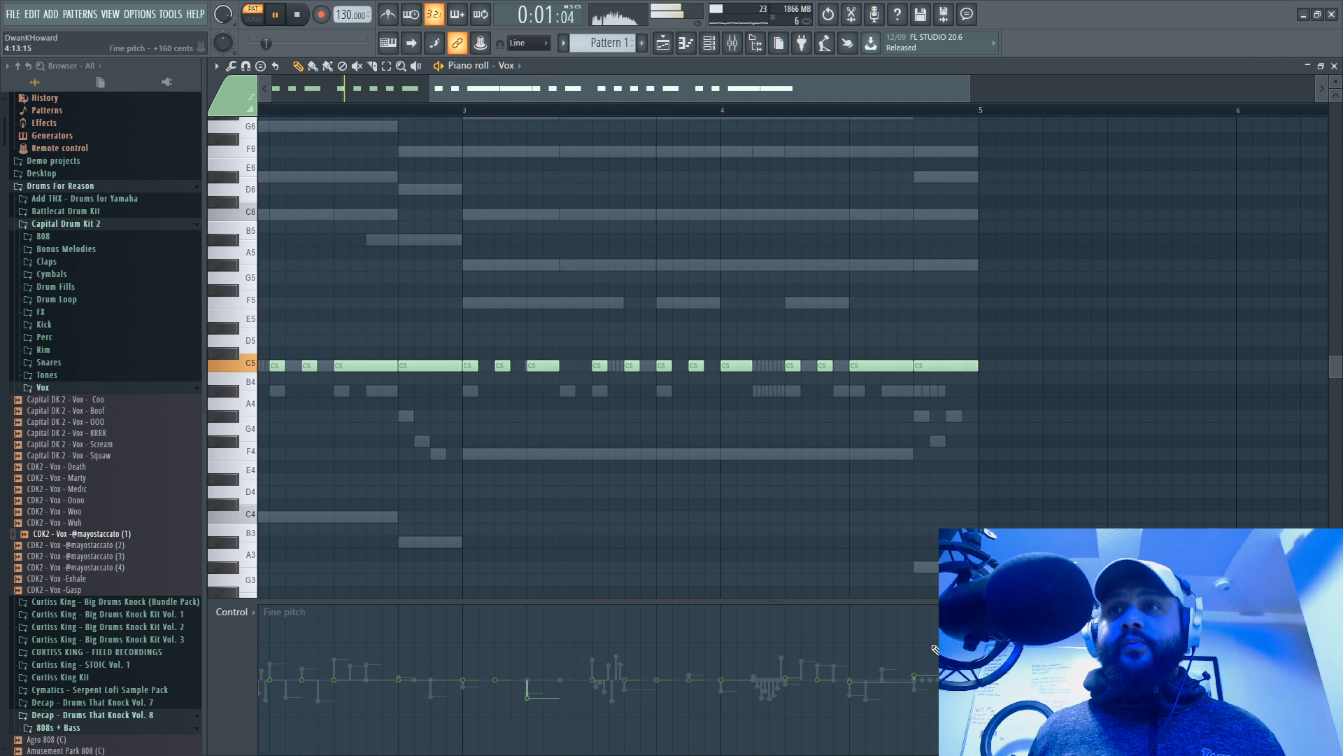
pyautogui.click(1335, 66)
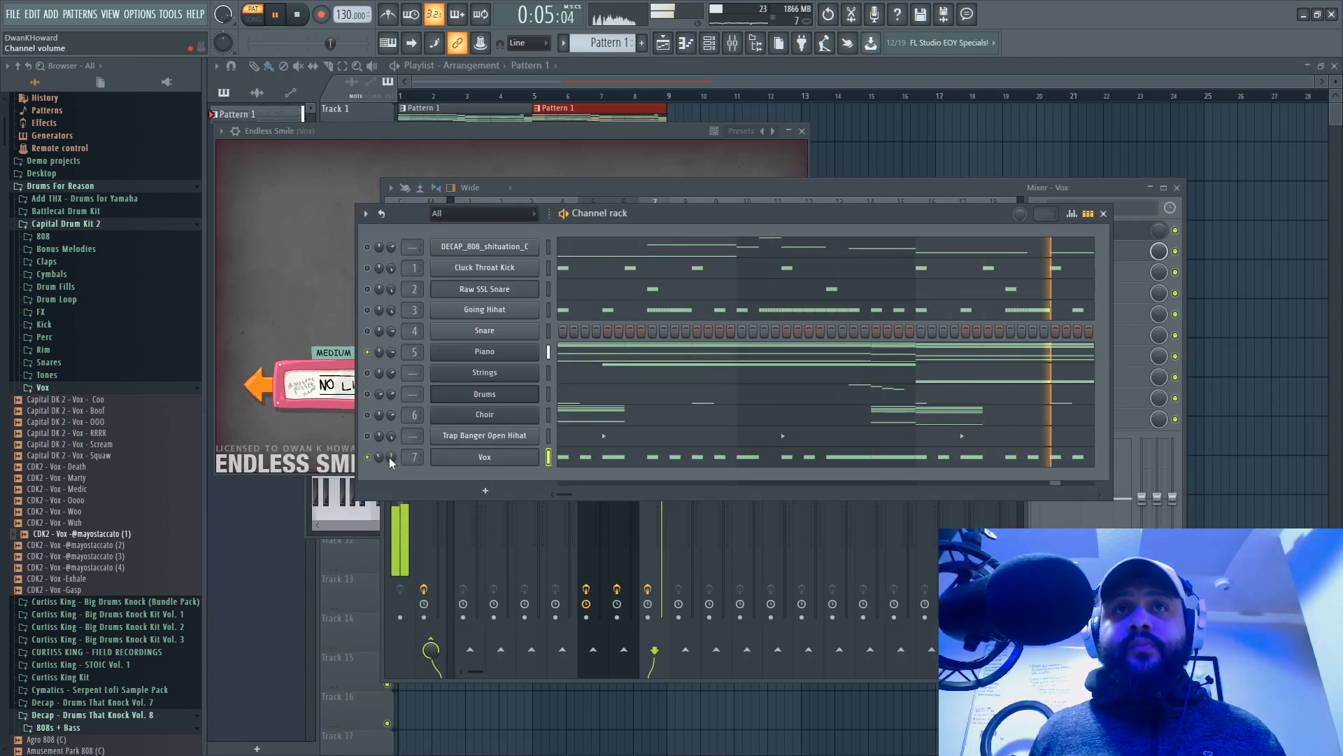
# Step: Randomize the panning levels of the Vox notes in the piano roll, accept the result and close the piano roll
pyautogui.click(601, 456)
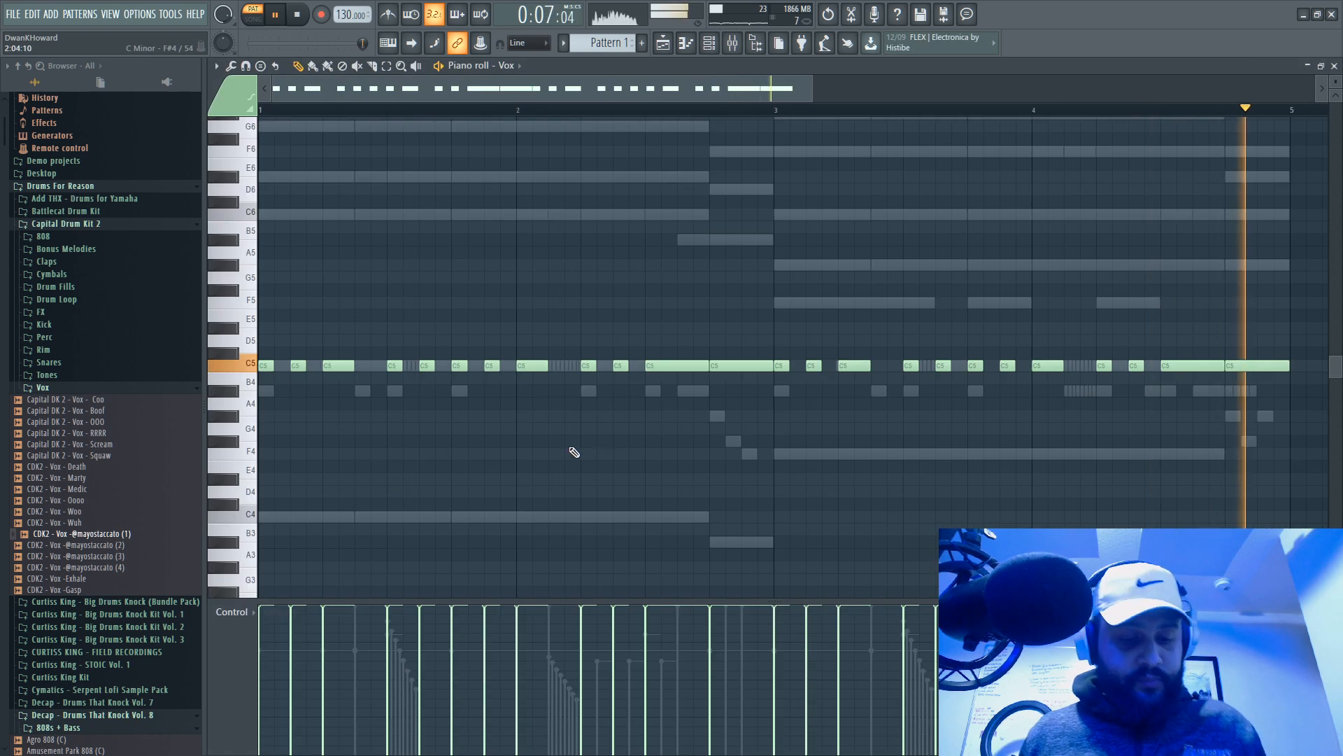
pyautogui.hotkey('alt', 'r')
pyautogui.moveTo(1196, 424); pyautogui.dragTo(1196, 408)
pyautogui.moveTo(1072, 426); pyautogui.dragTo(1070, 394)
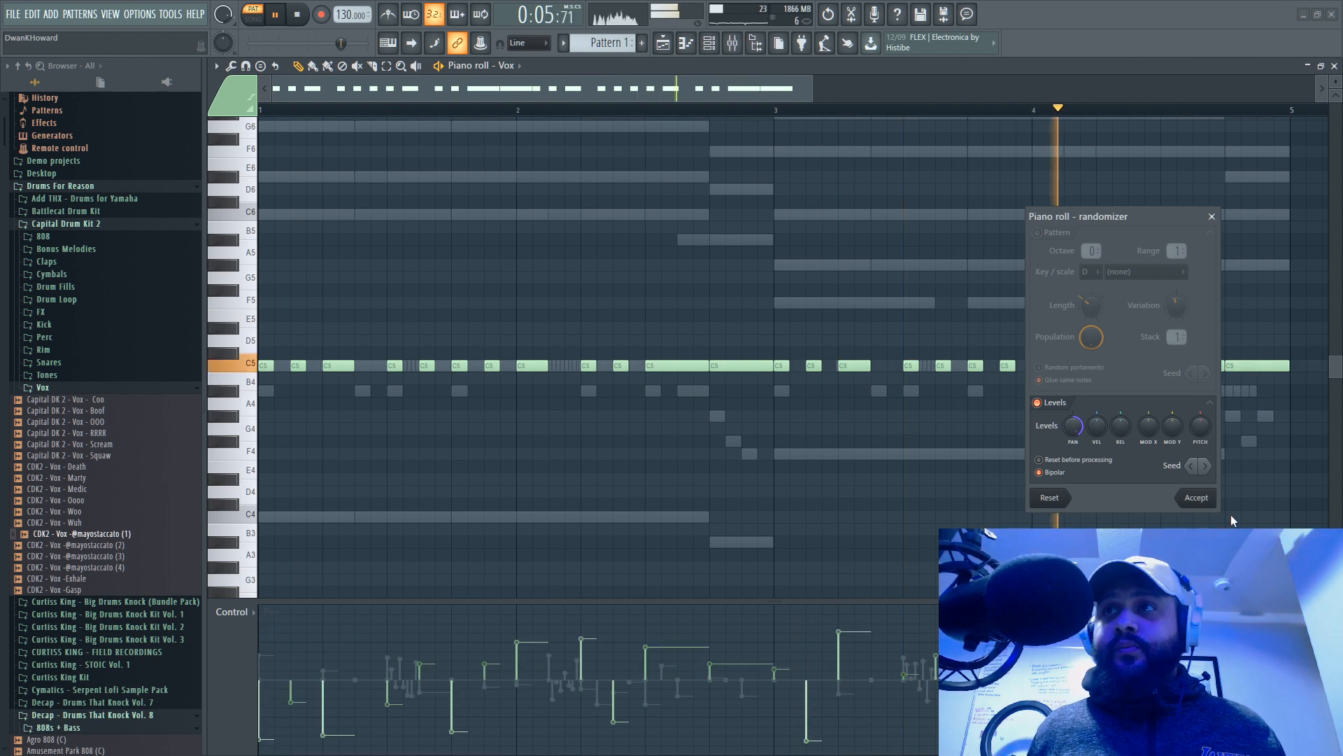
pyautogui.click(1196, 497)
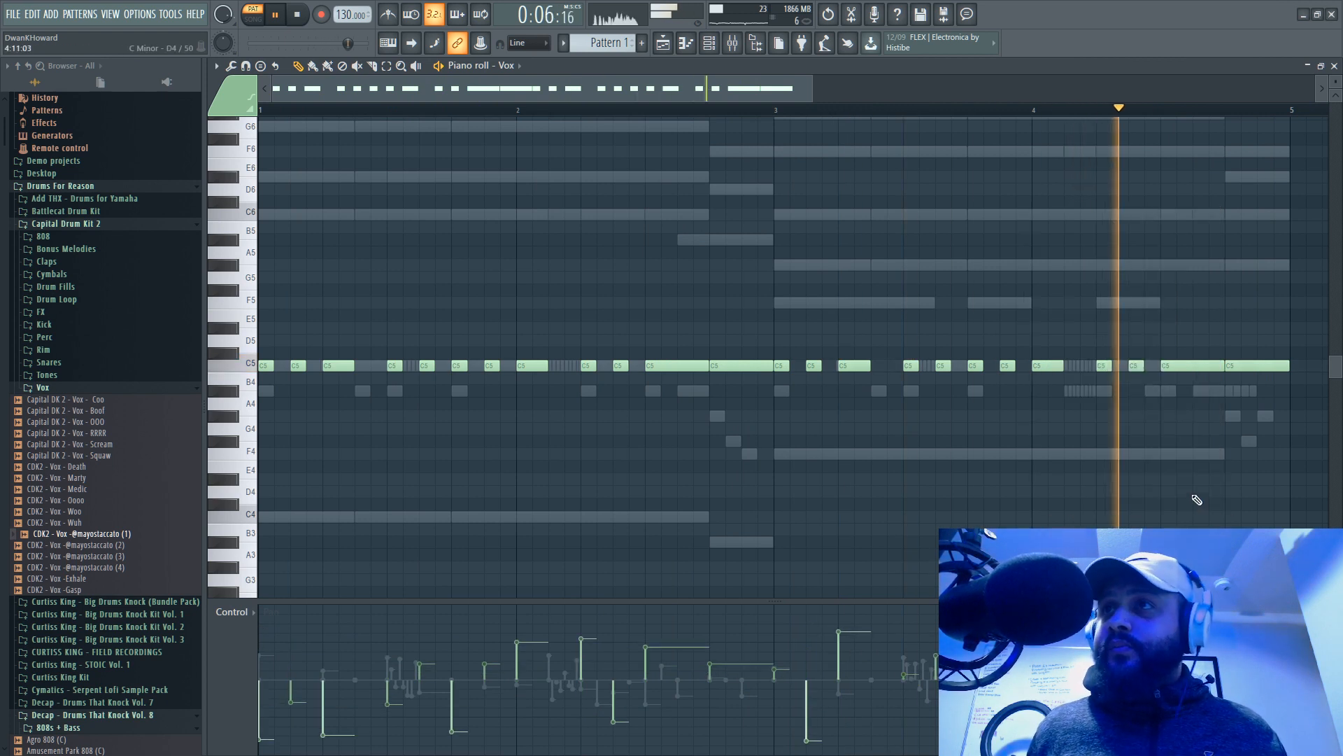
pyautogui.click(1335, 66)
# Step: Unmute the Going Hihat and Strings channels, then toggle solo to bring all channels back in
pyautogui.click(368, 310)
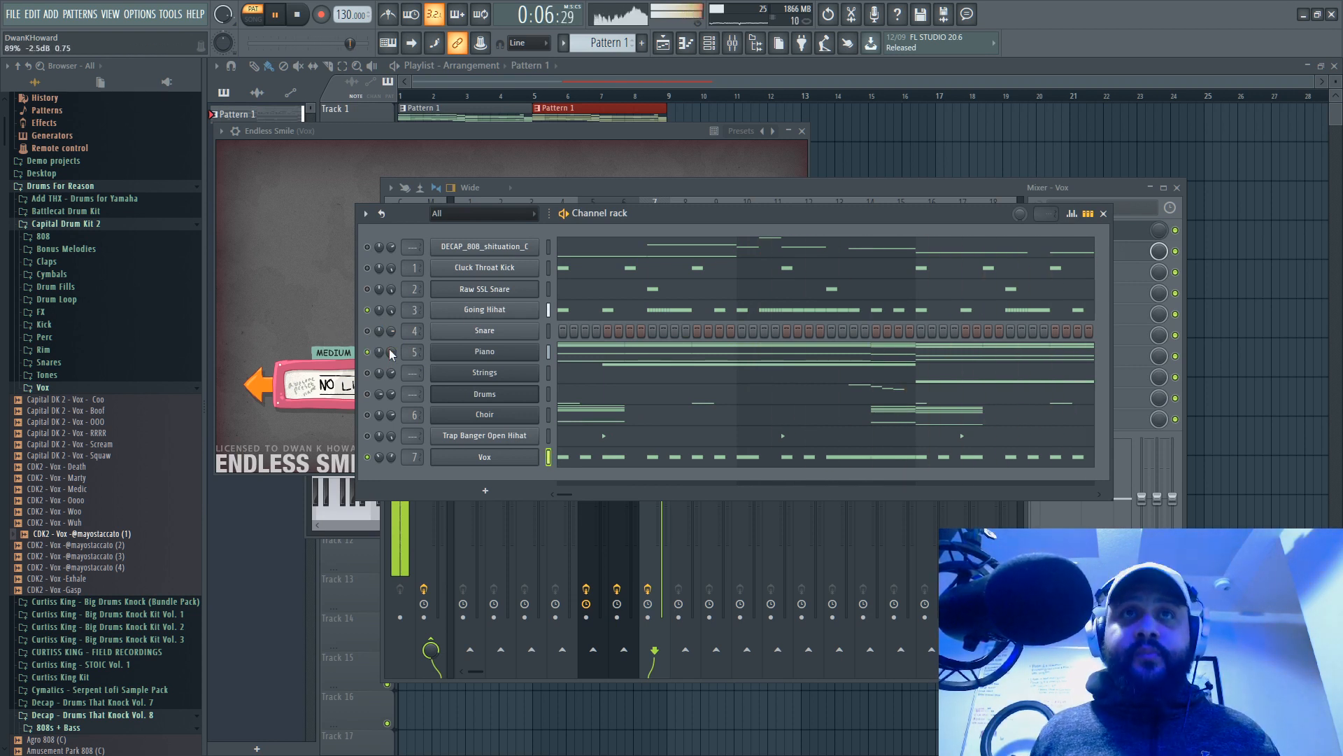
pyautogui.click(367, 373)
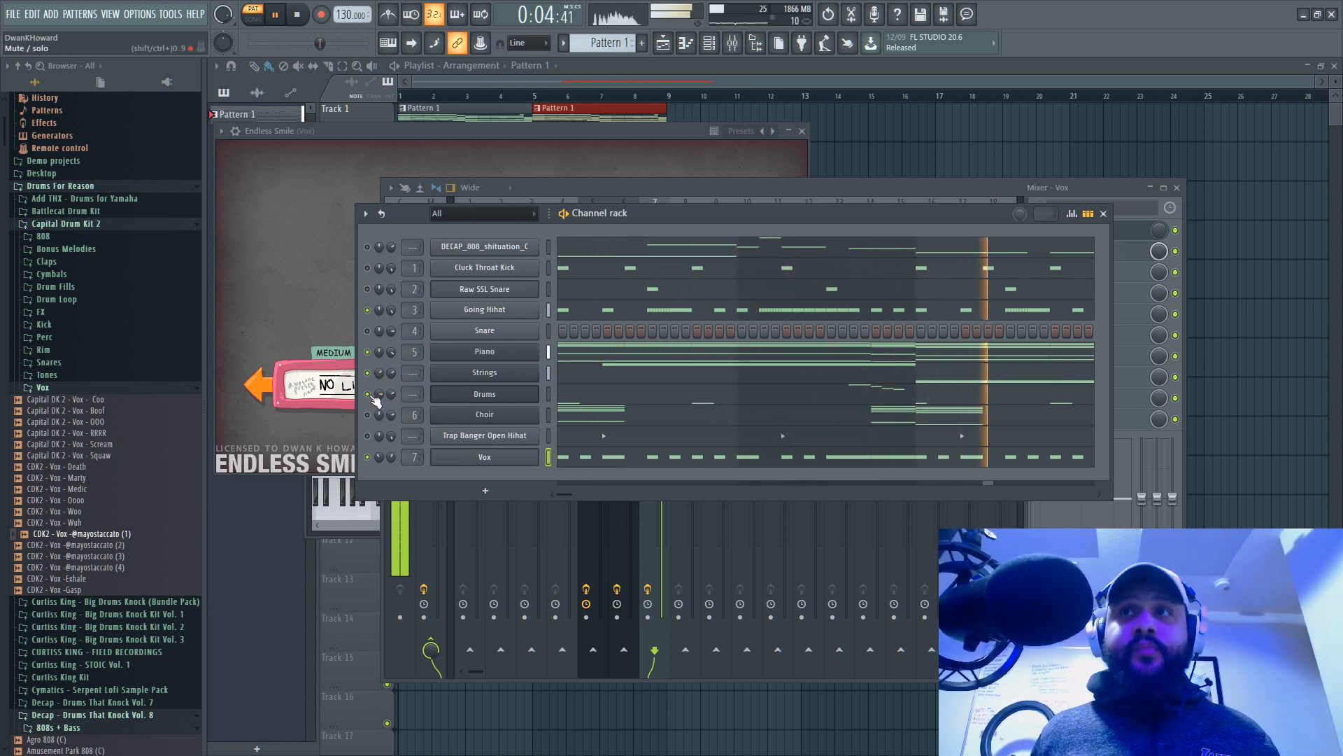
pyautogui.rightClick(368, 355)
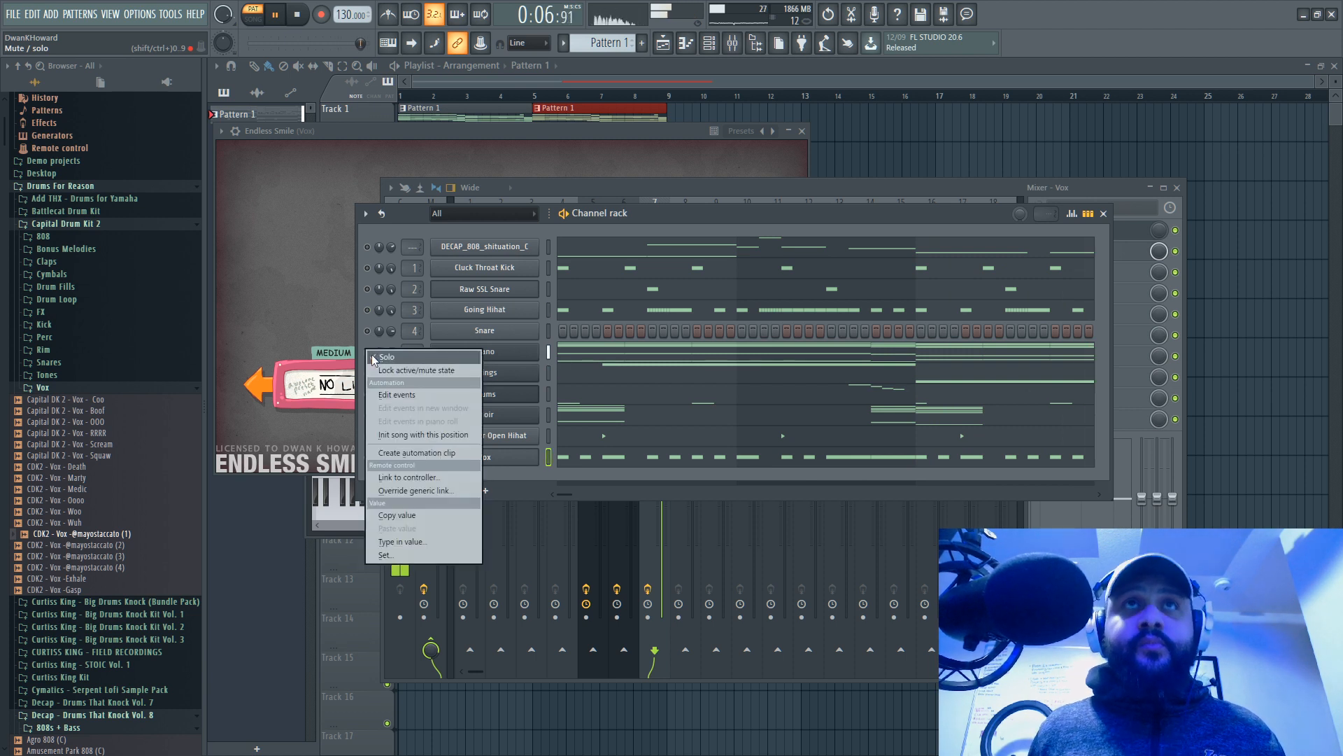
pyautogui.click(372, 357)
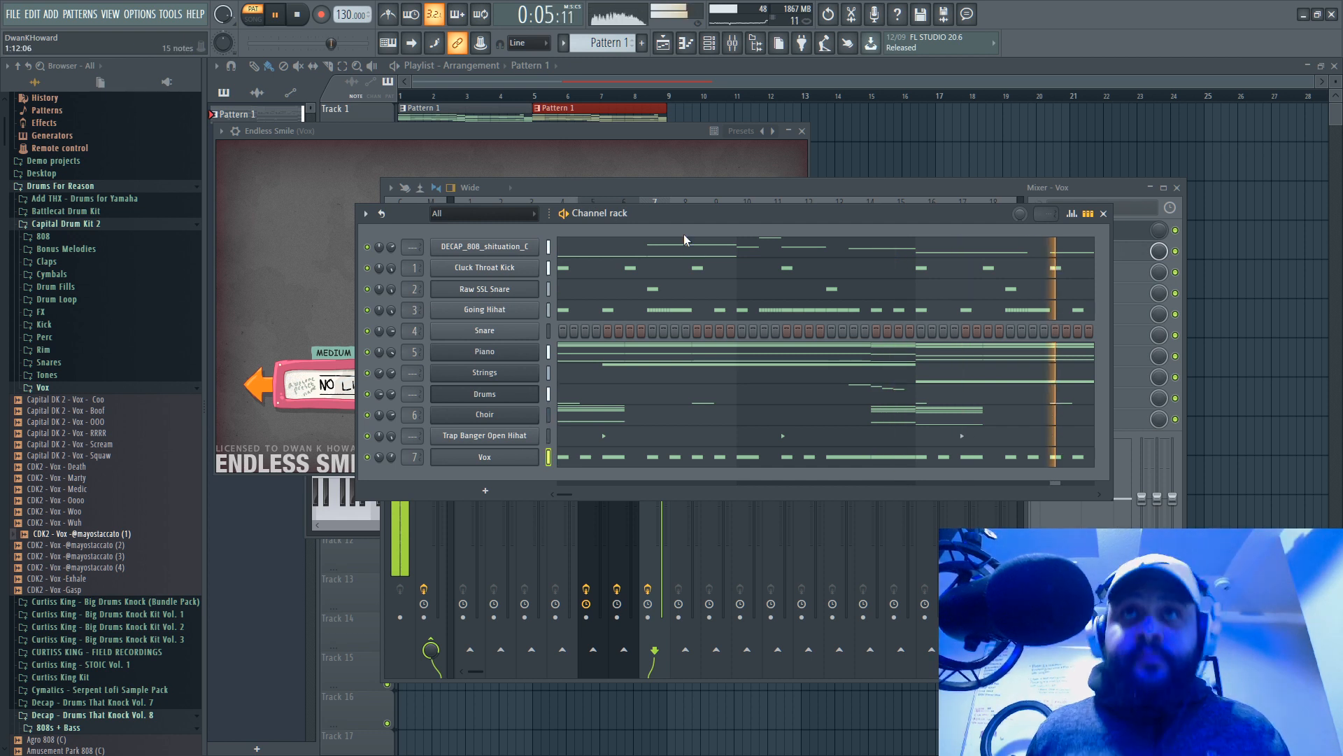
# Step: Lengthen the first F5 note in bar 3 of the 808 part to meet the next F5 note, and close the piano roll
pyautogui.click(935, 249)
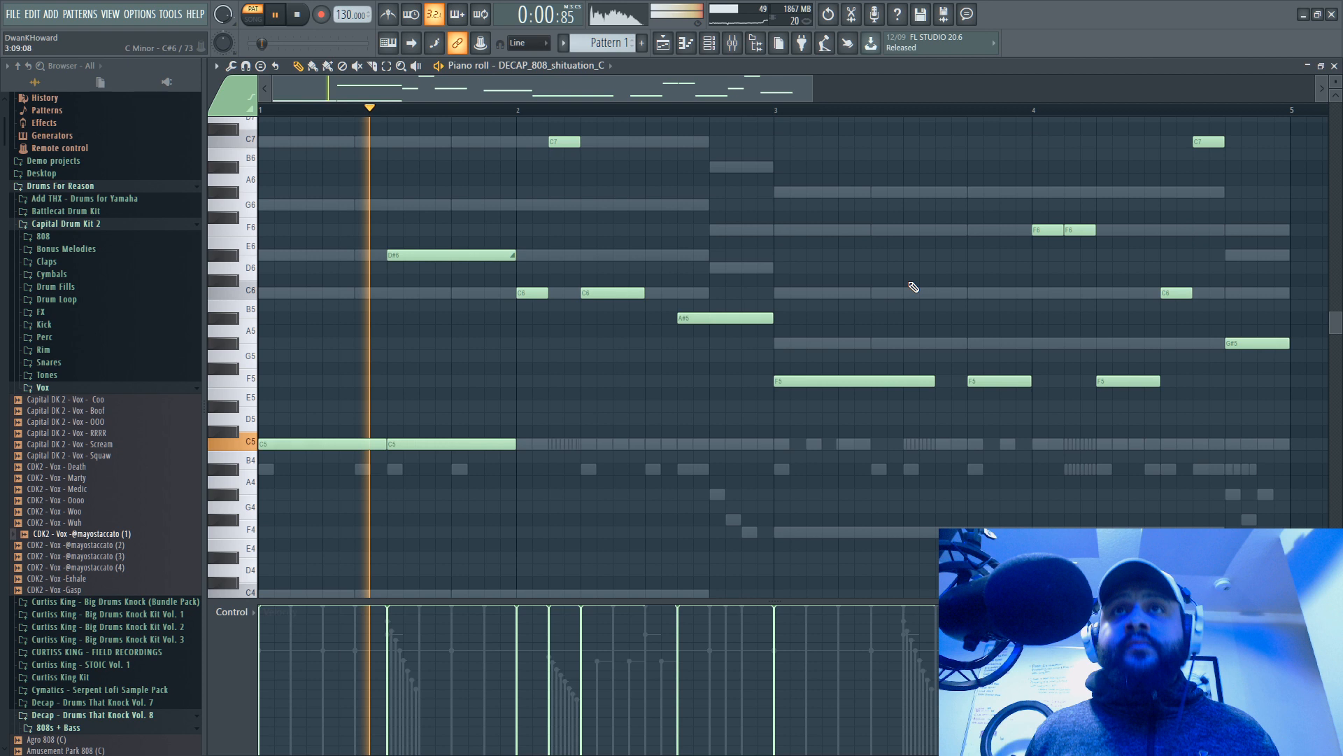
pyautogui.scroll(1, 995, 416)
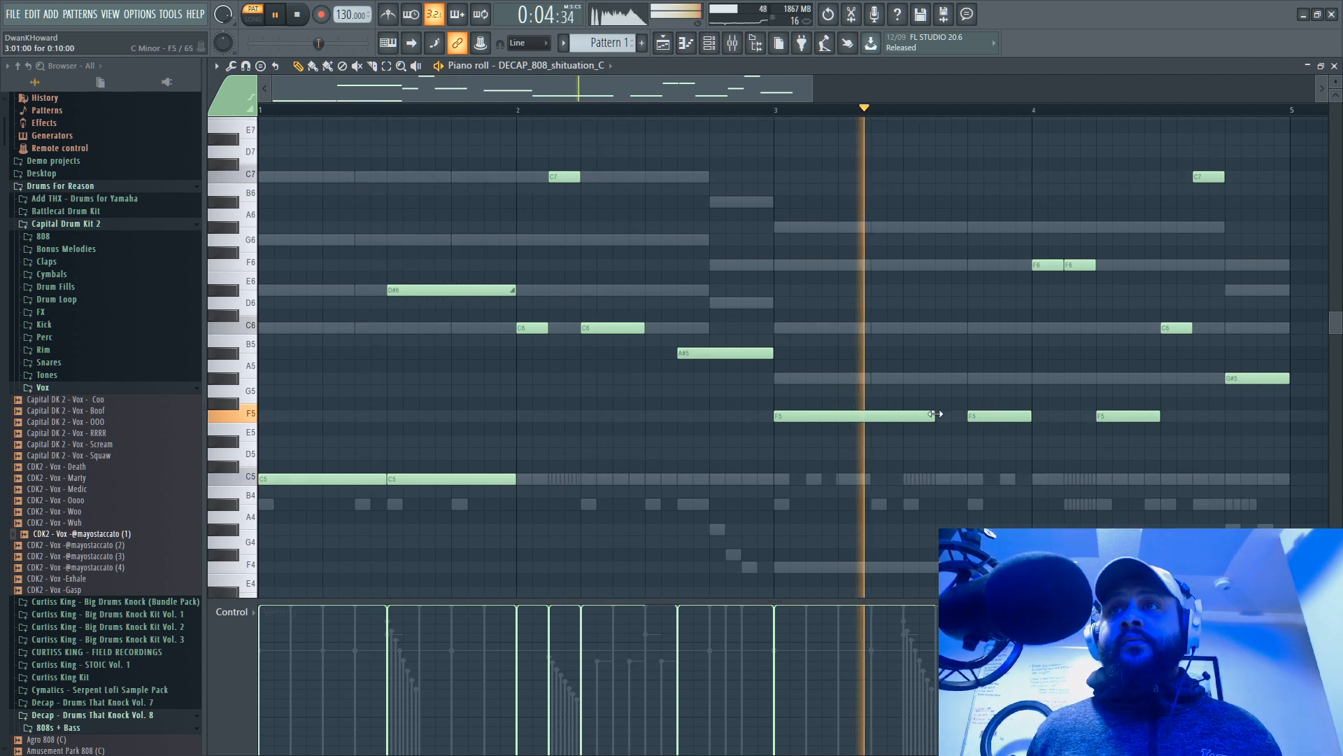
pyautogui.moveTo(936, 414); pyautogui.dragTo(967, 415)
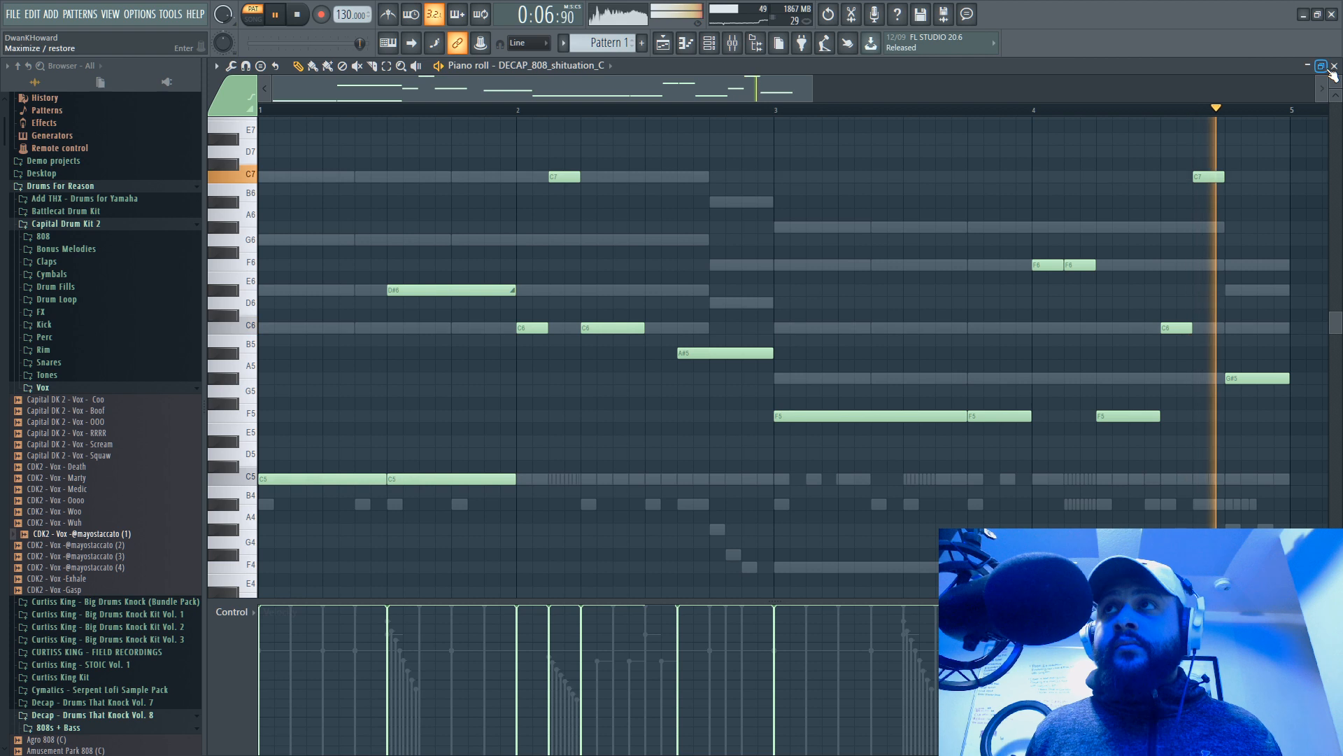
pyautogui.click(1334, 65)
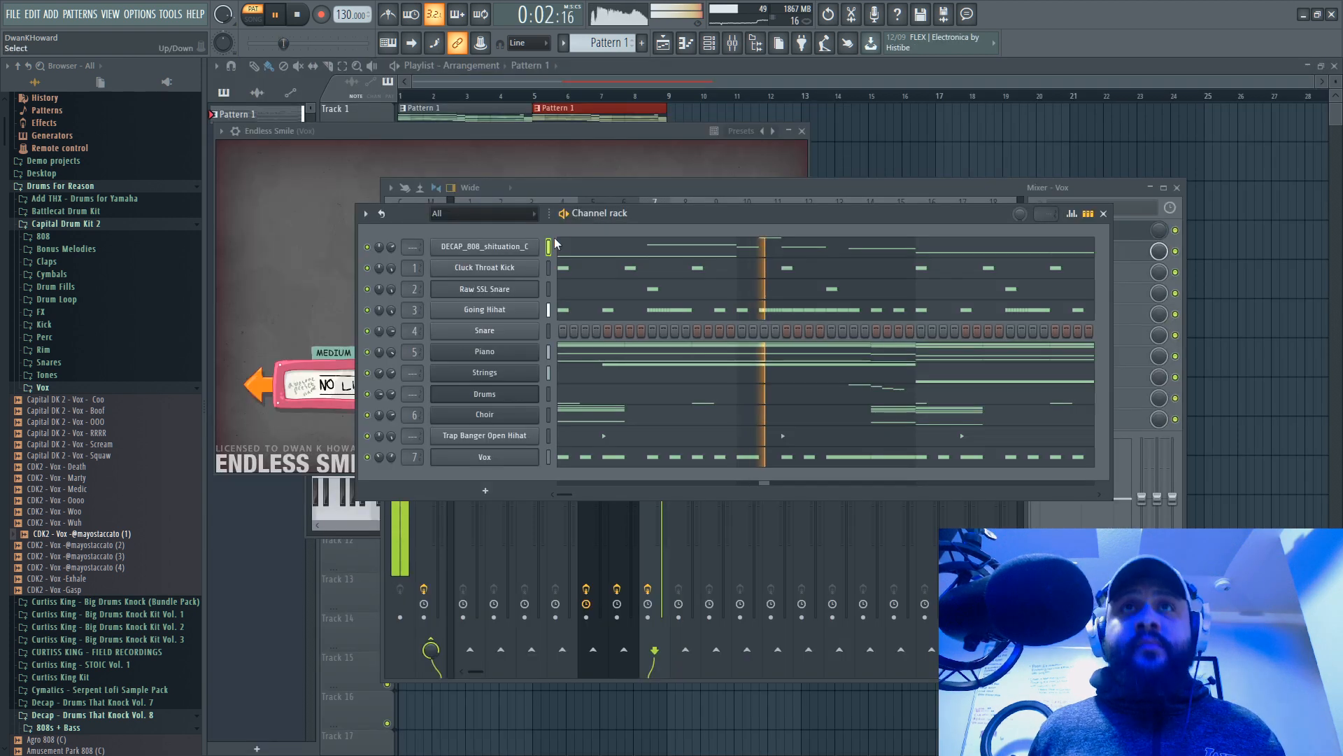
# Step: Rename the DECAP 808 channel as 808 and the Cluck Throat Kick channel as Kick
pyautogui.press('F2')
pyautogui.write('808')
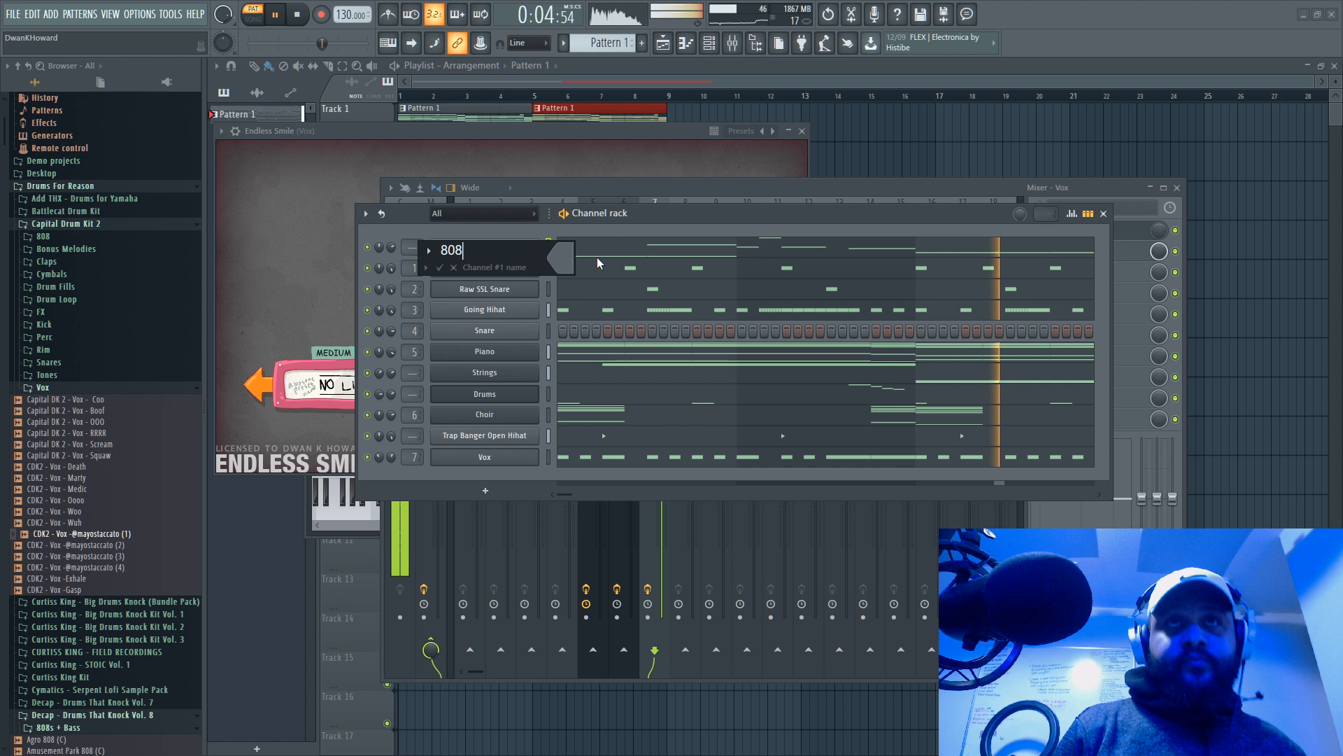
pyautogui.press('Return')
pyautogui.rightClick(539, 266)
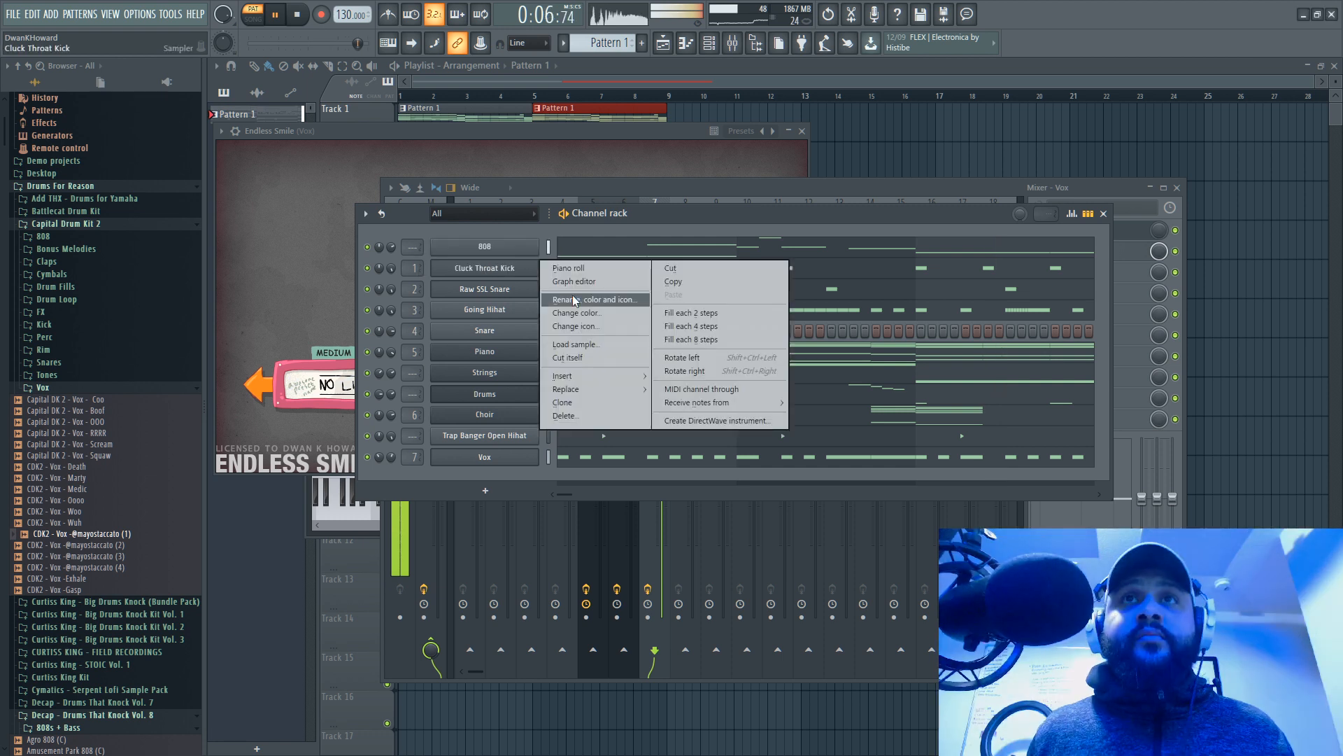
pyautogui.click(572, 300)
pyautogui.write('Kick')
pyautogui.press('Return')
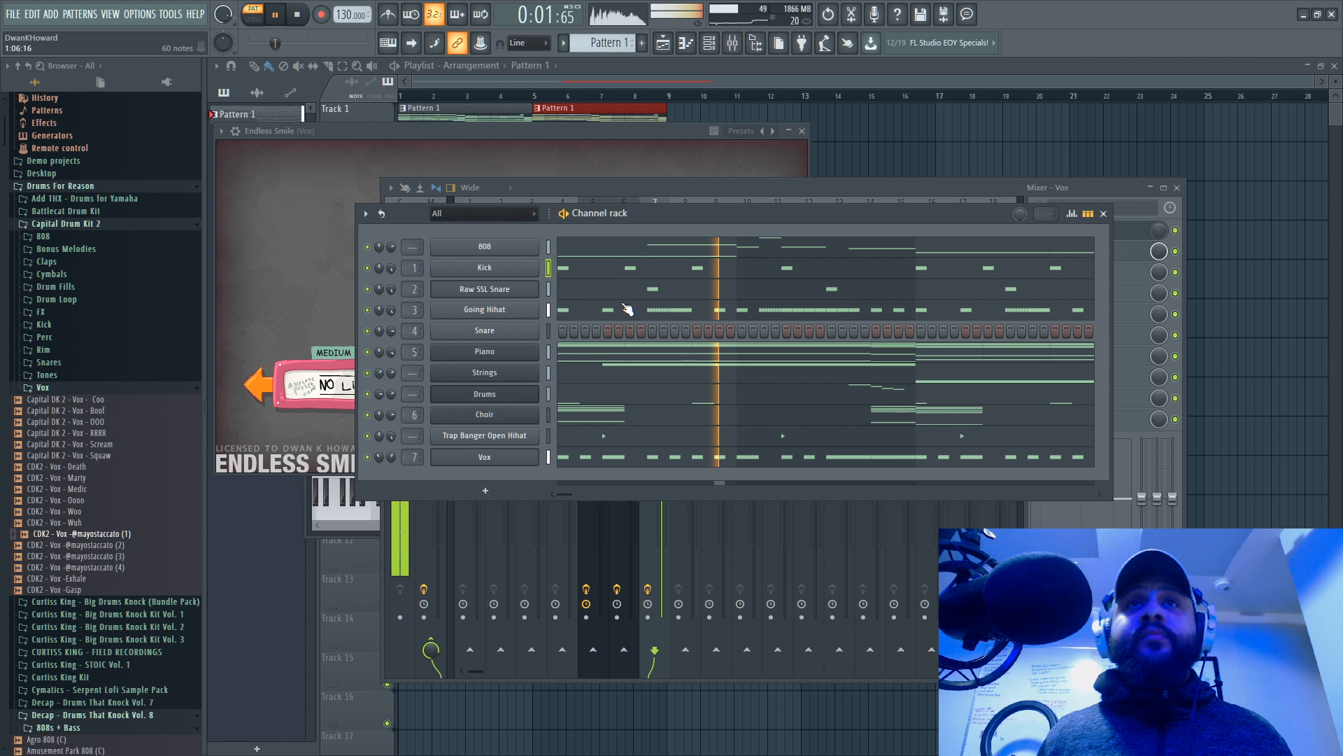
# Step: Rename the Raw SSL Snare channel as Snare and the Going Hihat channel as Hi-Hats
pyautogui.write('Sna')
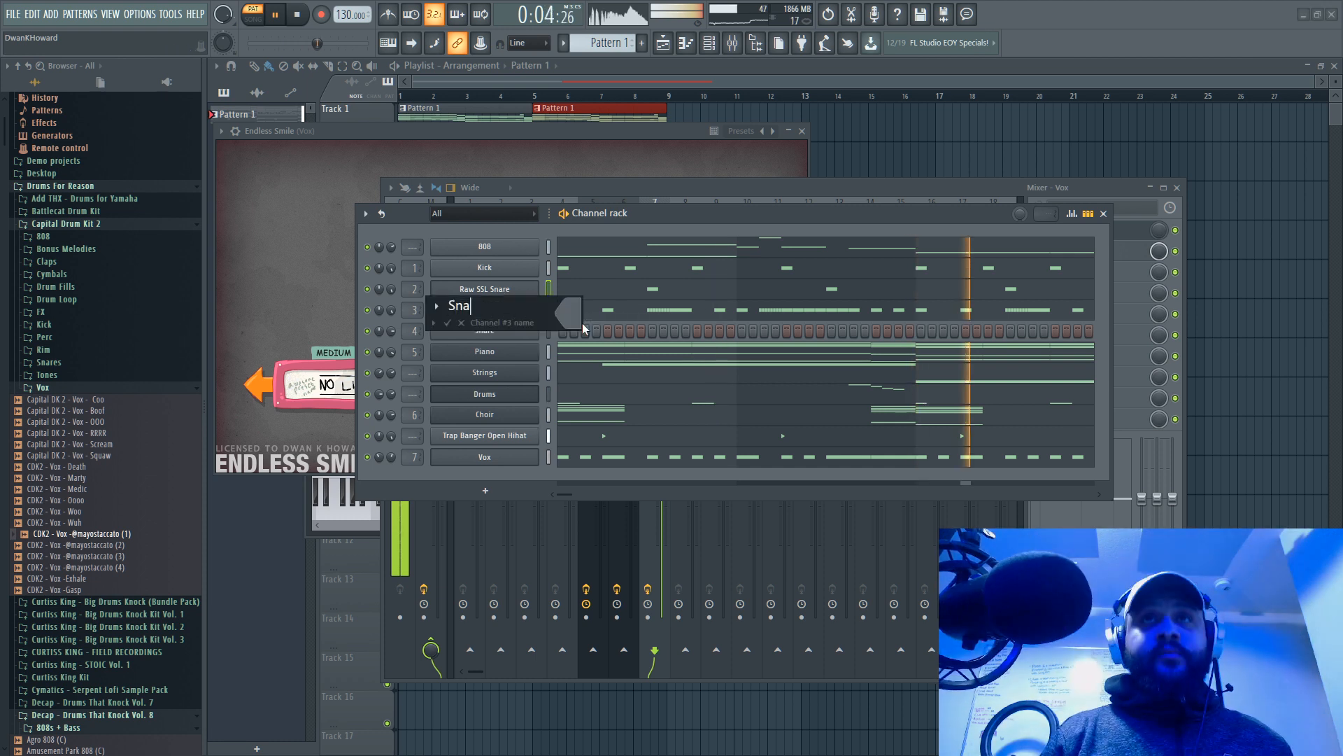
pyautogui.write('re')
pyautogui.press('Return')
pyautogui.rightClick(539, 307)
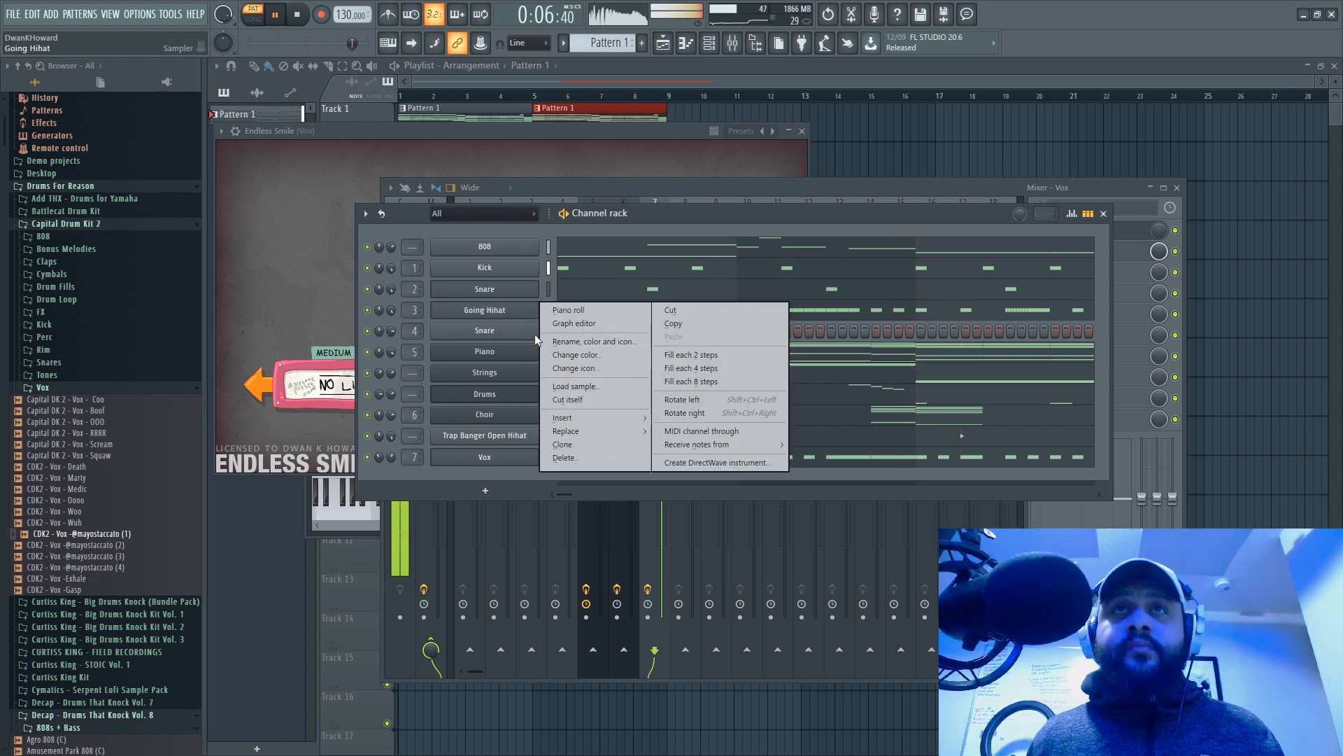
pyautogui.click(560, 341)
pyautogui.write('Hi-H')
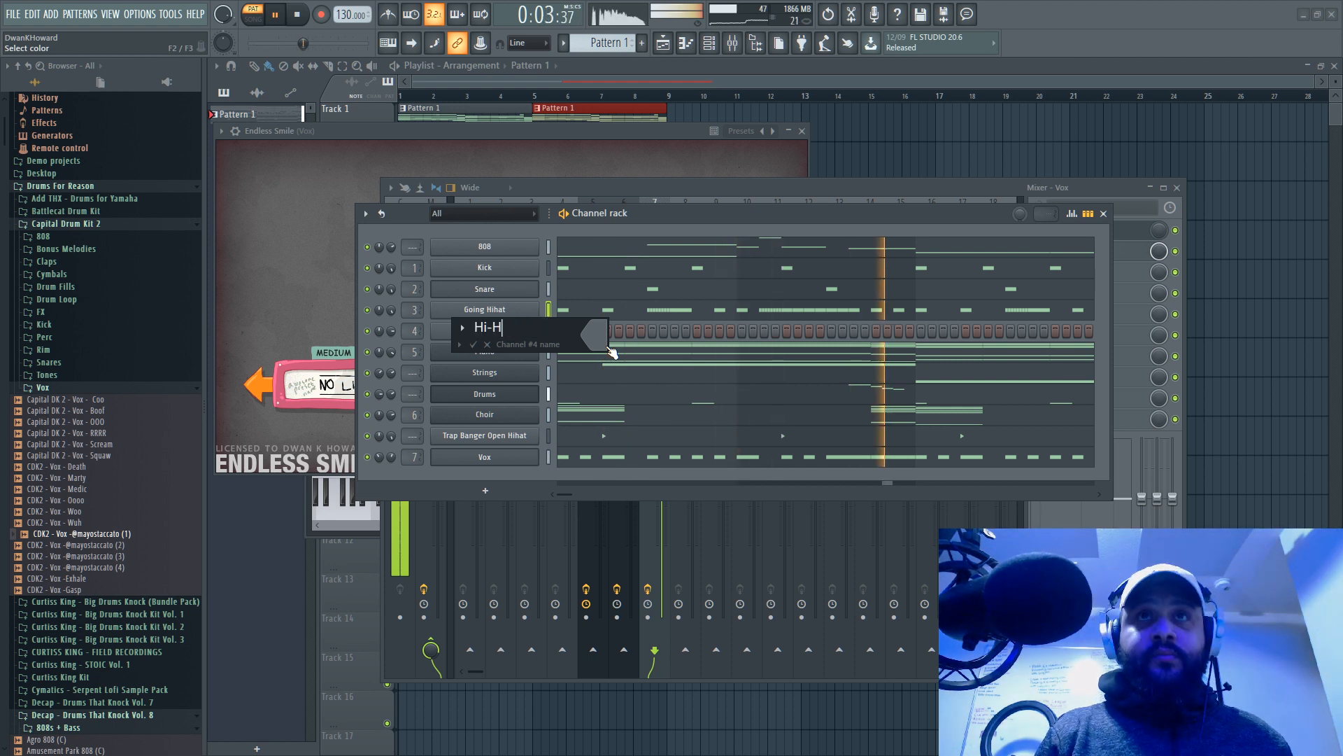
pyautogui.write('ats')
pyautogui.press('Return')
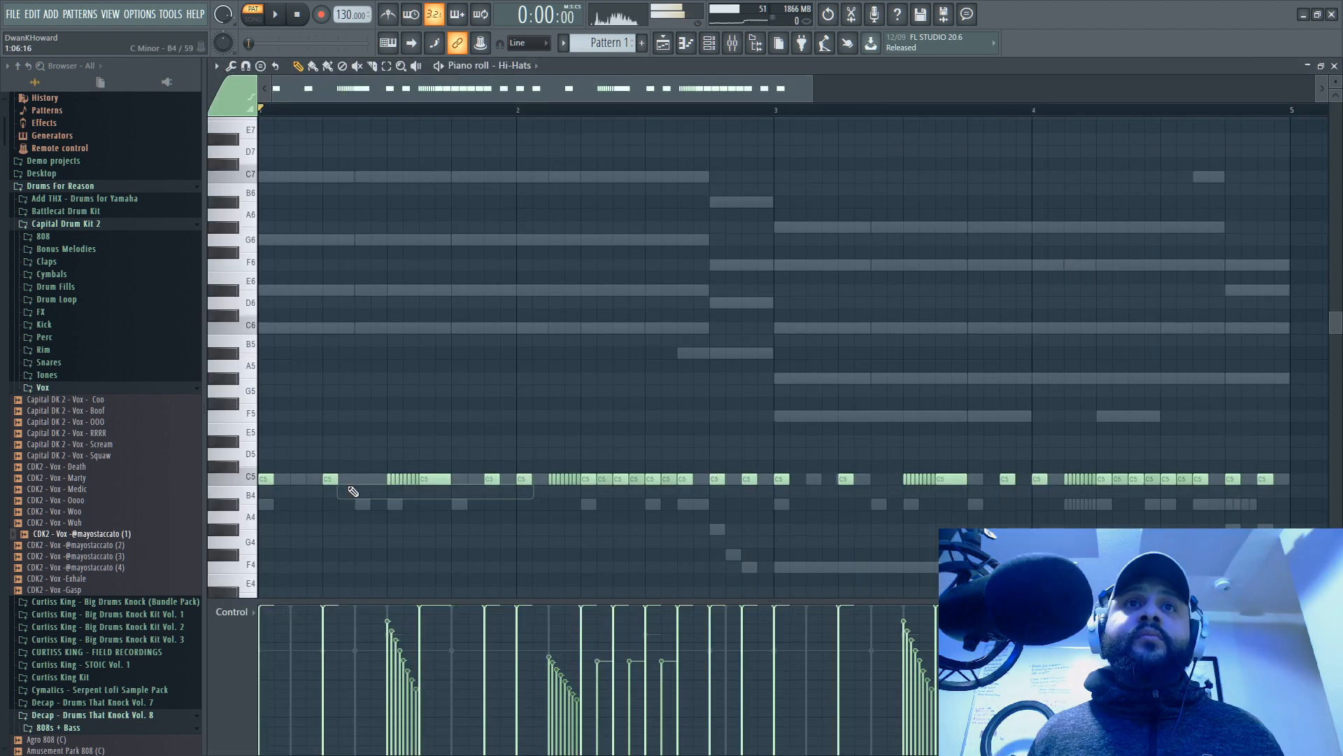
# Step: Add extra short C5 hits to bars 1 and 3 of the Hi-Hats part while the pattern plays
pyautogui.press('space')
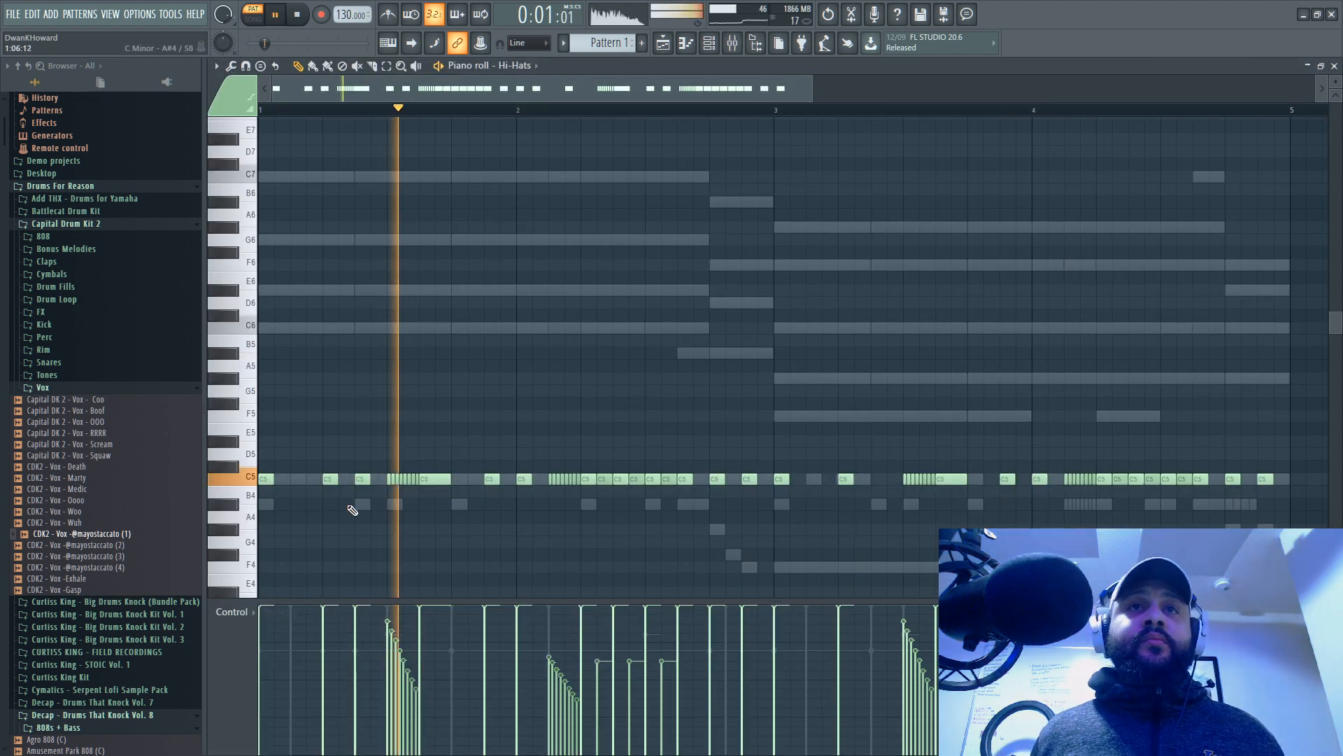
pyautogui.click(343, 479)
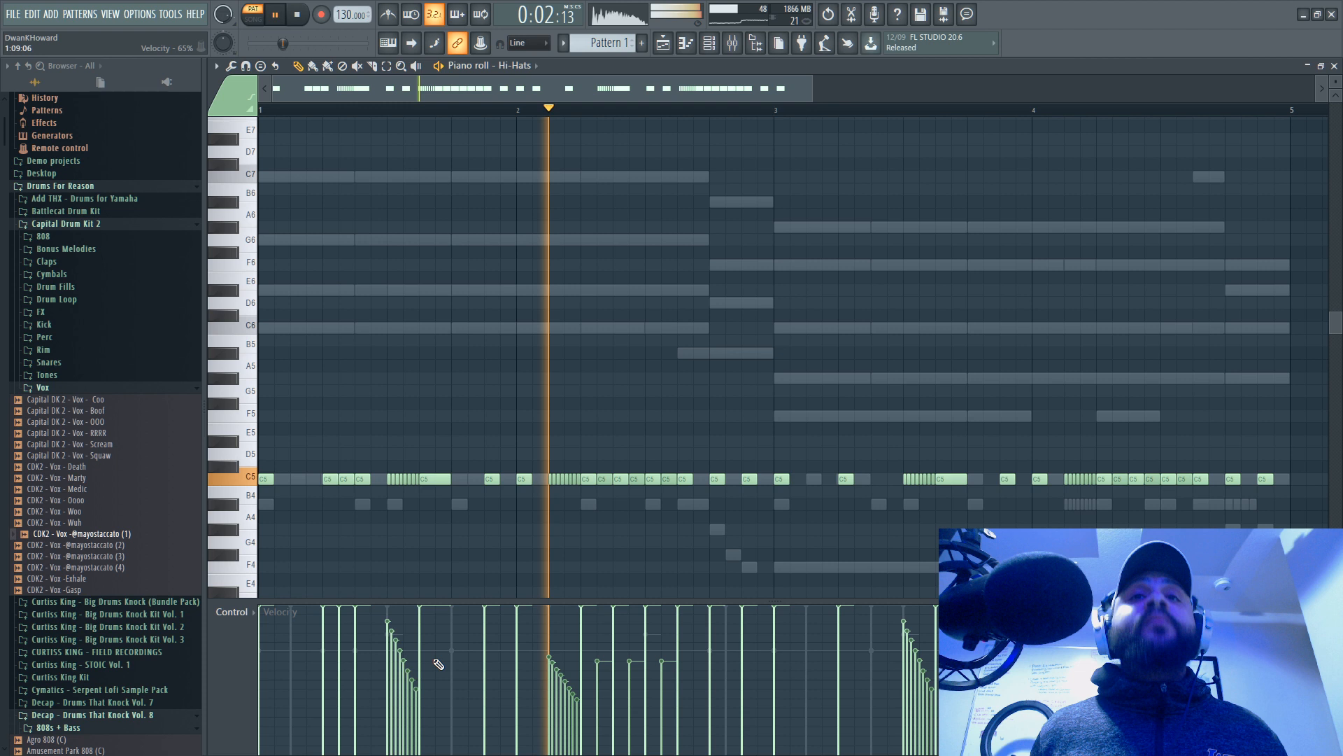
pyautogui.click(871, 480)
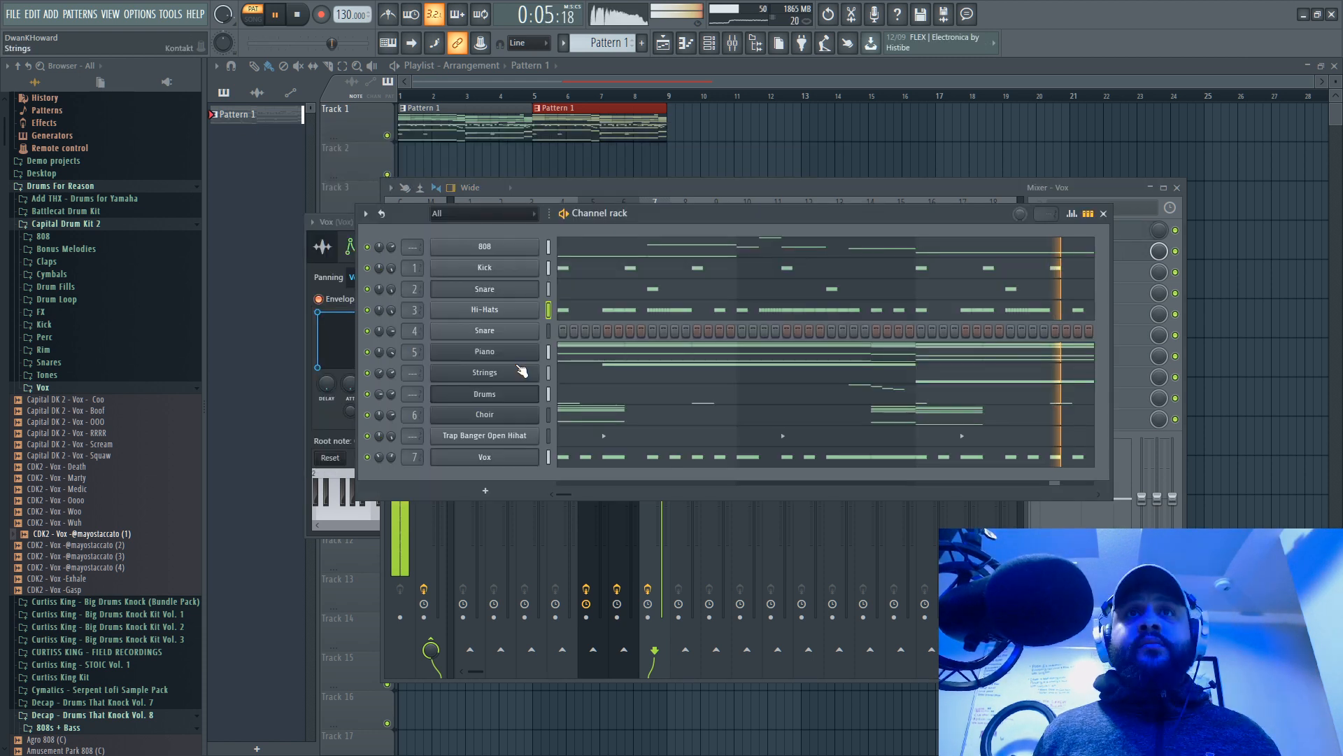
# Step: Rename the Trap Banger Open Hihat channel as Open Hats
pyautogui.rightClick(533, 435)
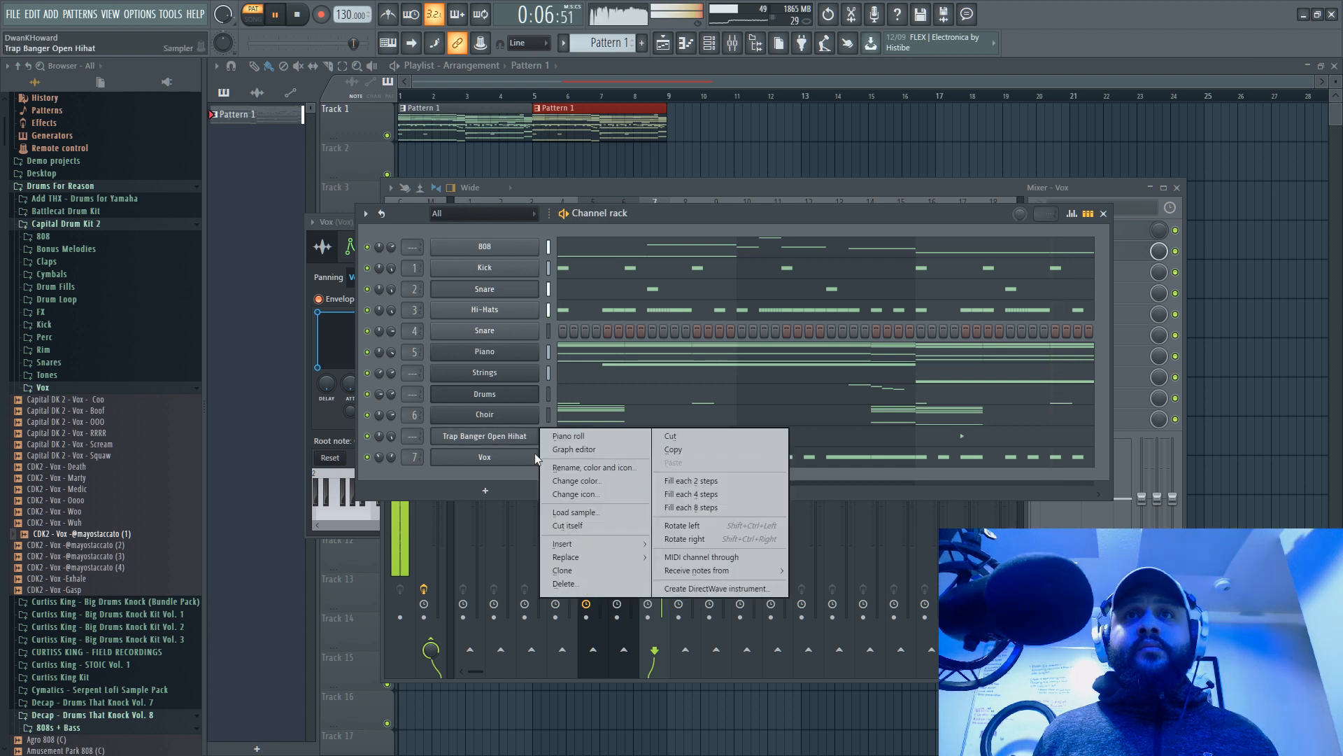
pyautogui.click(593, 468)
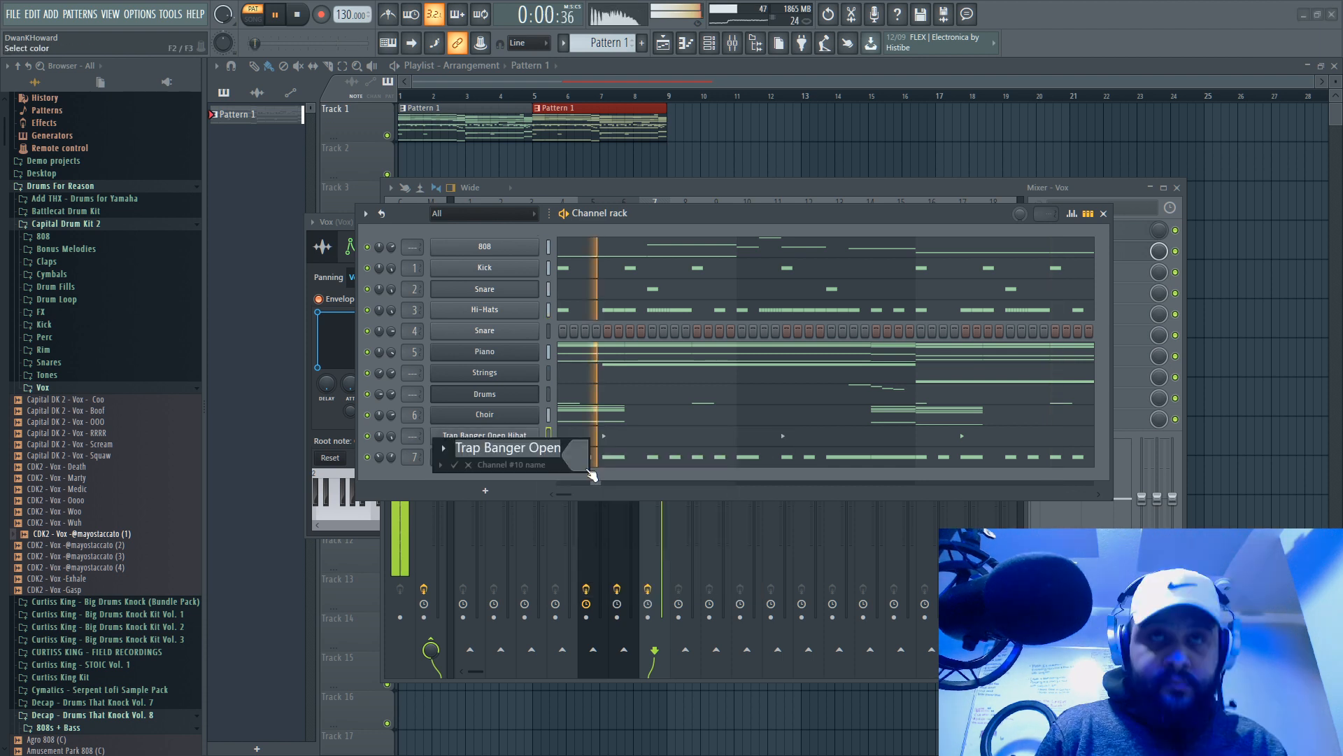
pyautogui.write('Open Hats')
pyautogui.press('Return')
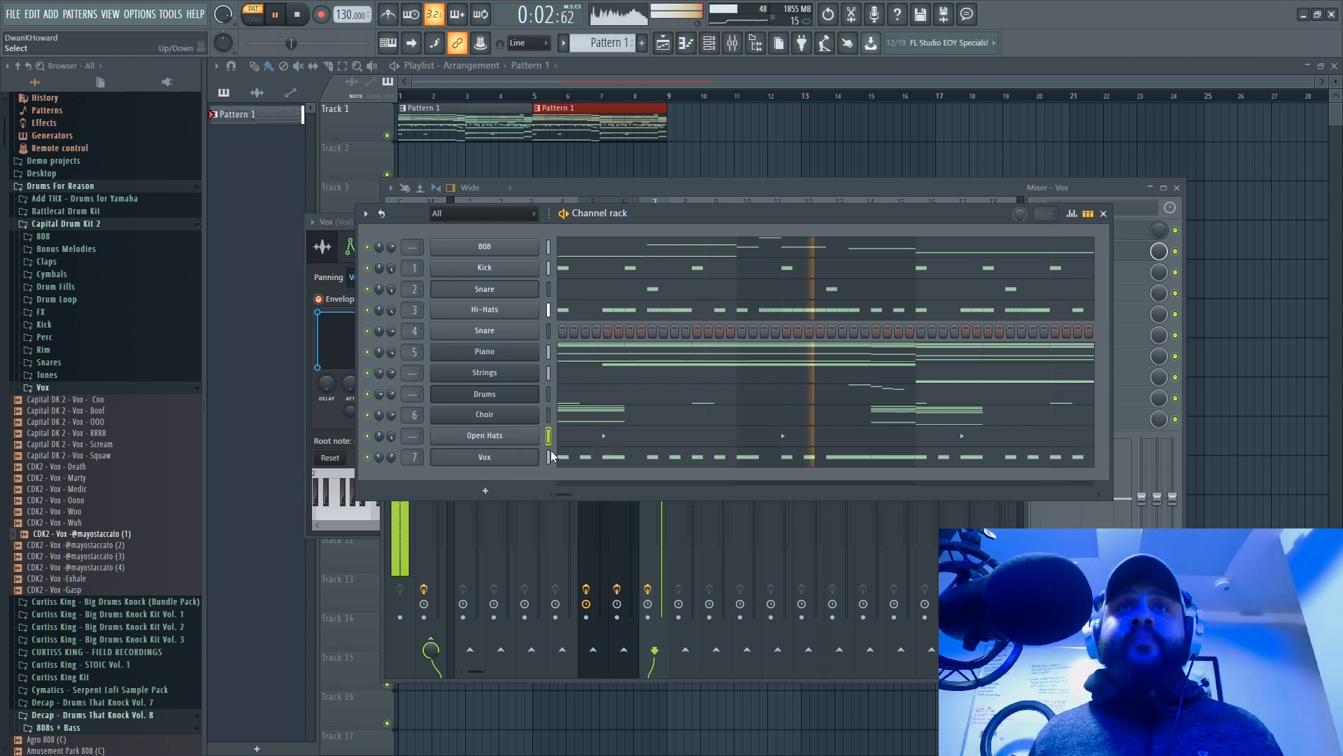
# Step: Split Pattern 1 into a separate pattern for each channel and stop playback
pyautogui.rightClick(265, 113)
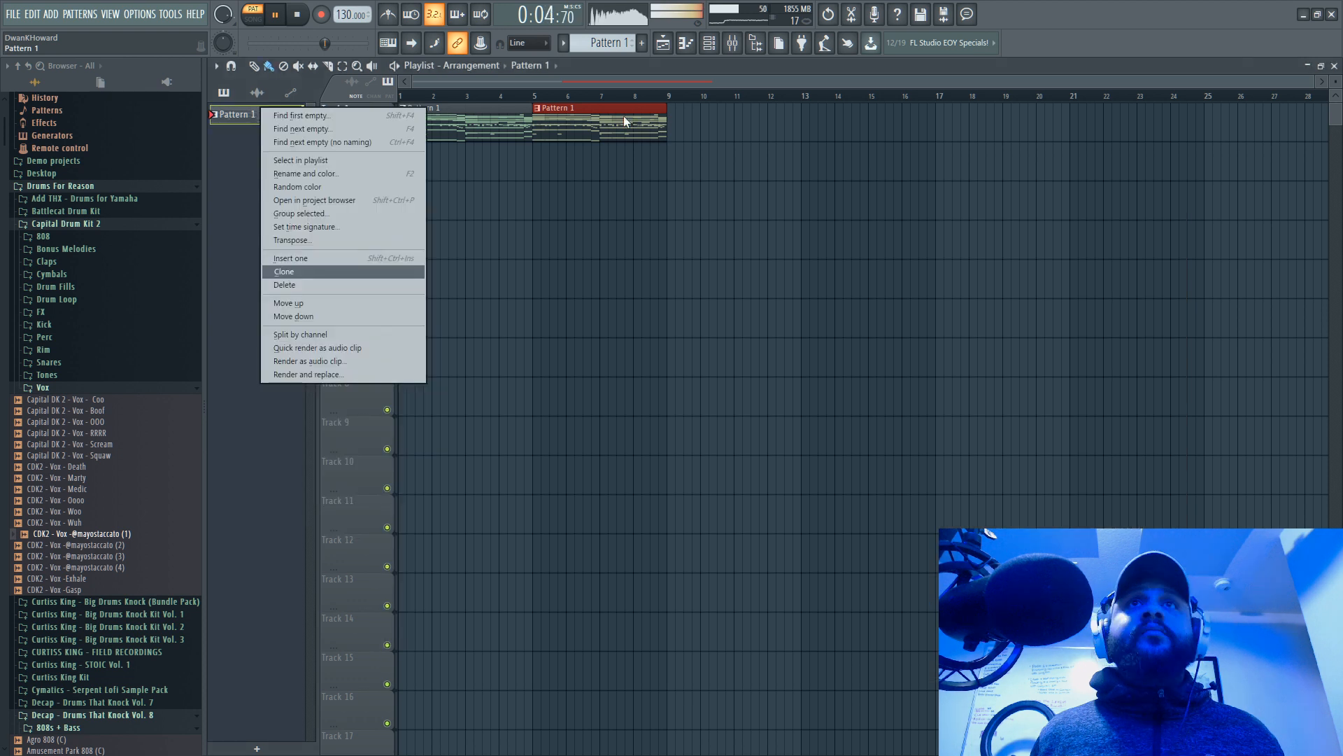
pyautogui.press('Escape')
pyautogui.click(734, 43)
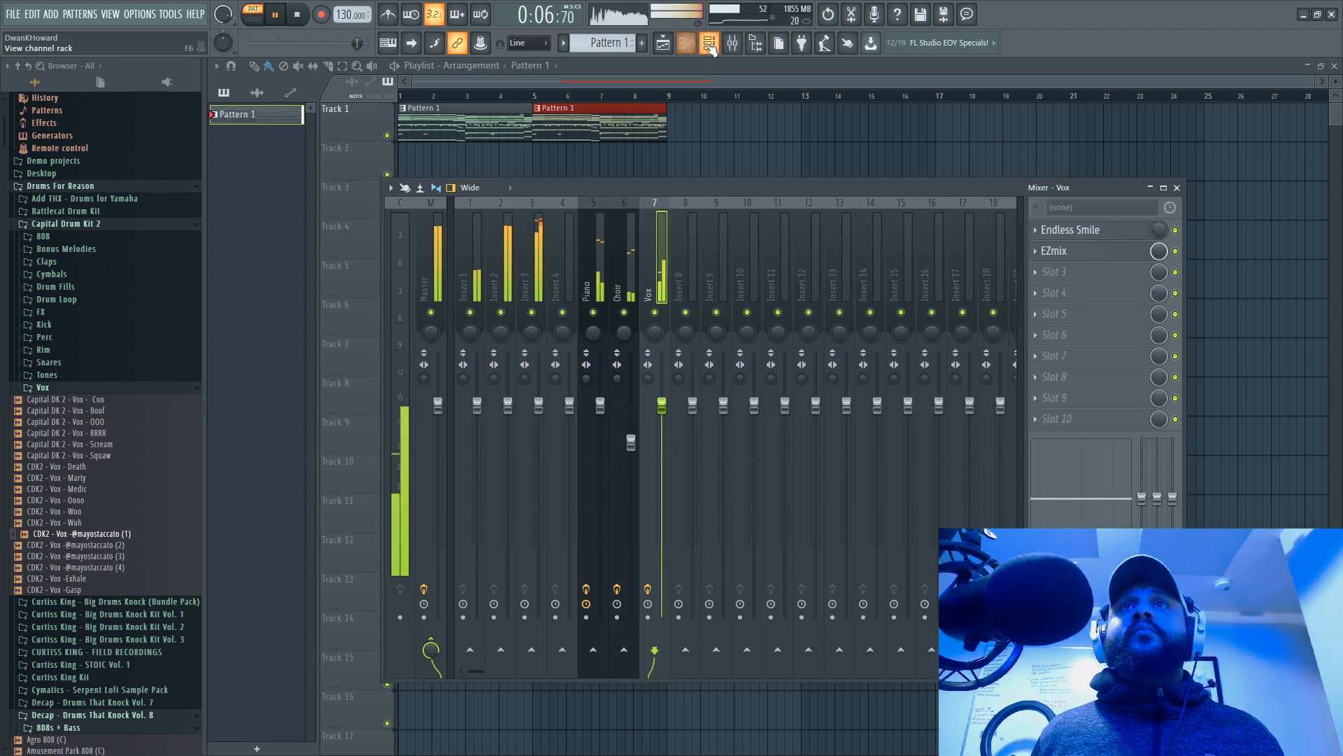
pyautogui.click(710, 45)
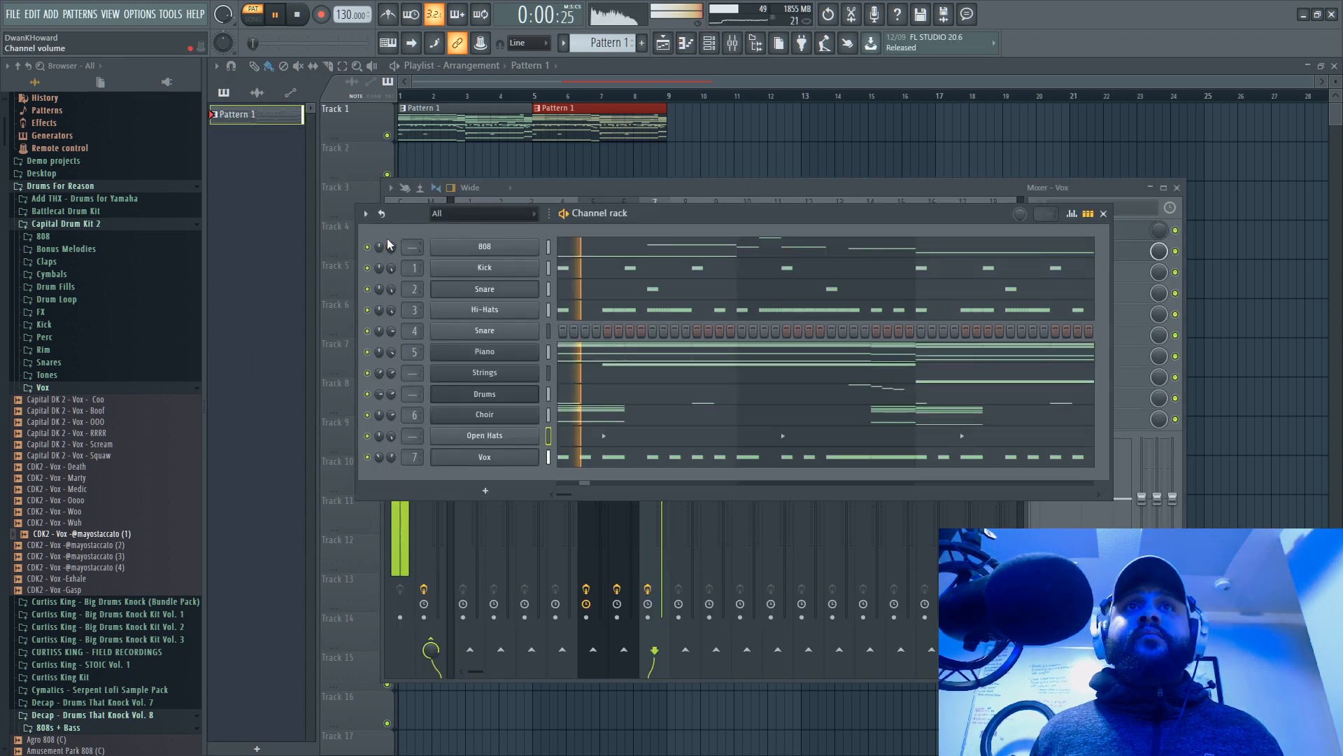
pyautogui.rightClick(242, 113)
pyautogui.click(253, 147)
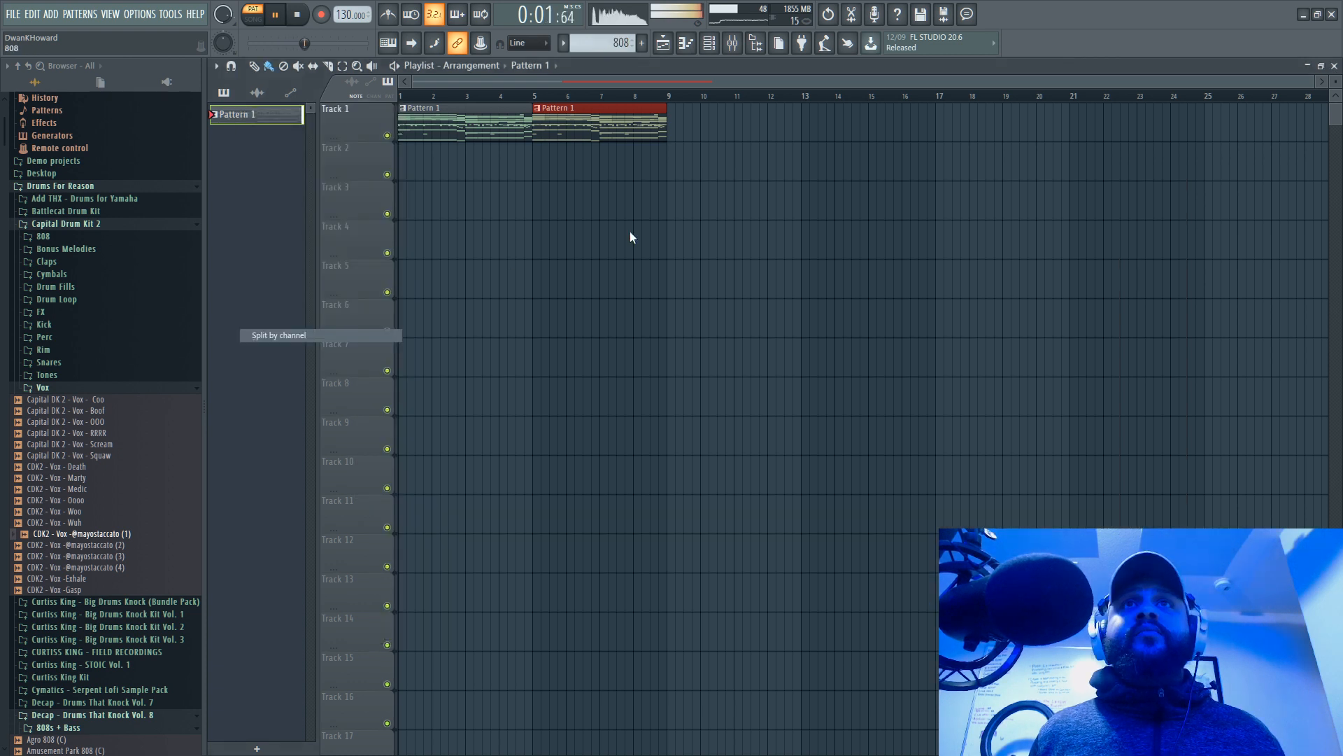
pyautogui.press('space')
# Step: Place Piano clips at bars 1 and 5 on Track 1, with Strings and Choir clips at bar 5 on Tracks 2 and 3
pyautogui.moveTo(256, 201); pyautogui.dragTo(373, 119)
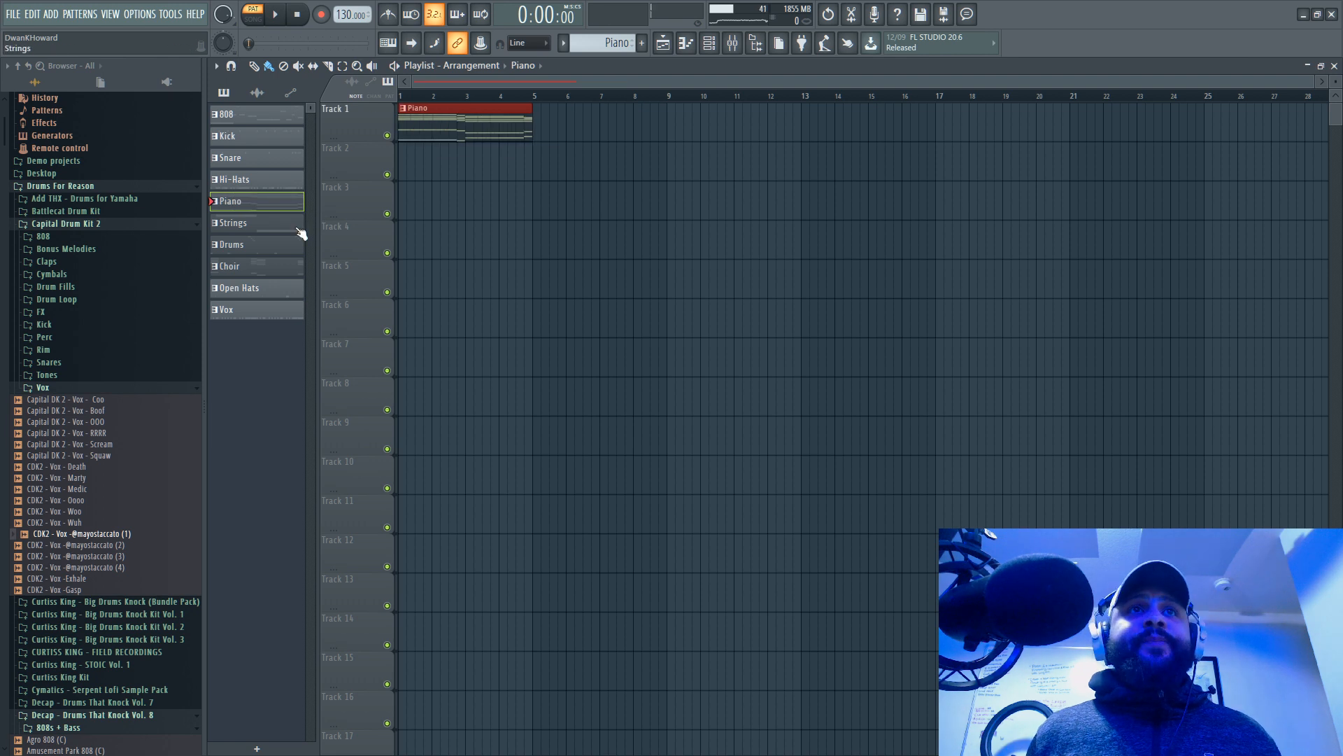
pyautogui.moveTo(462, 123); pyautogui.dragTo(598, 105)
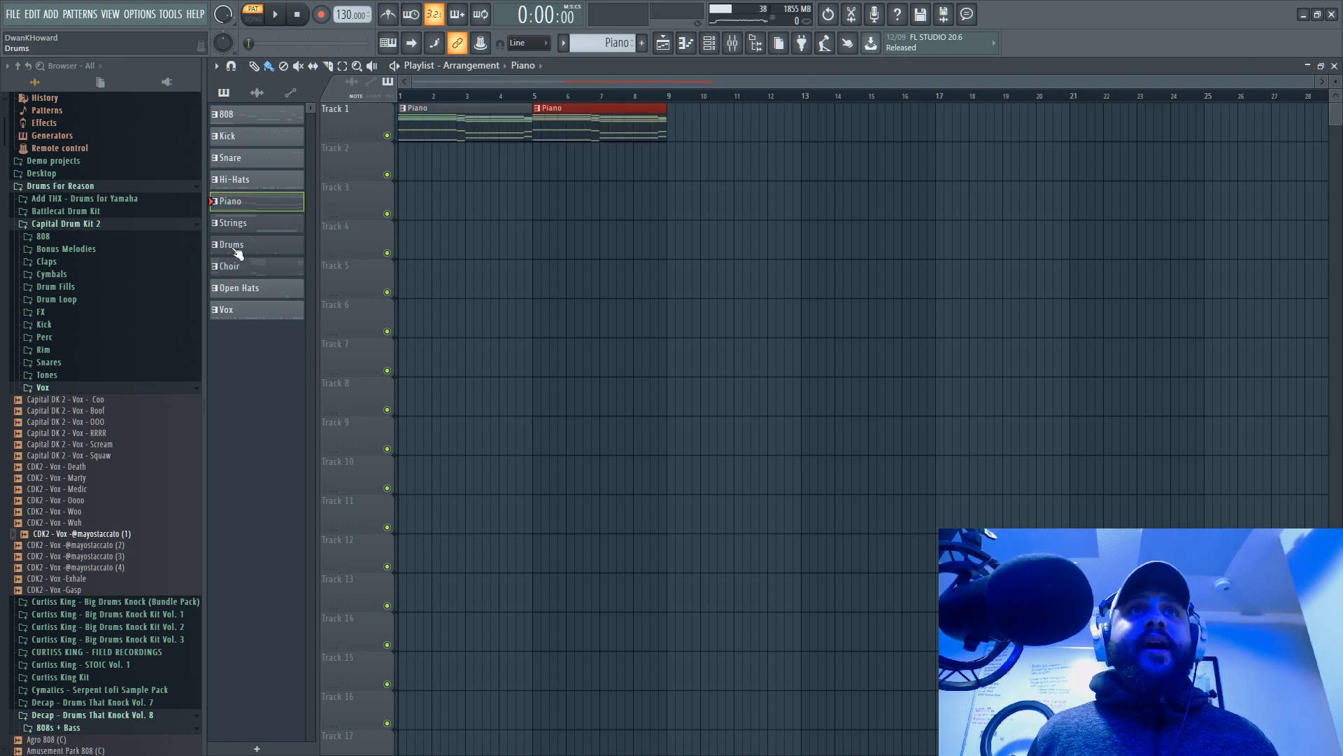
pyautogui.moveTo(241, 224); pyautogui.dragTo(585, 147)
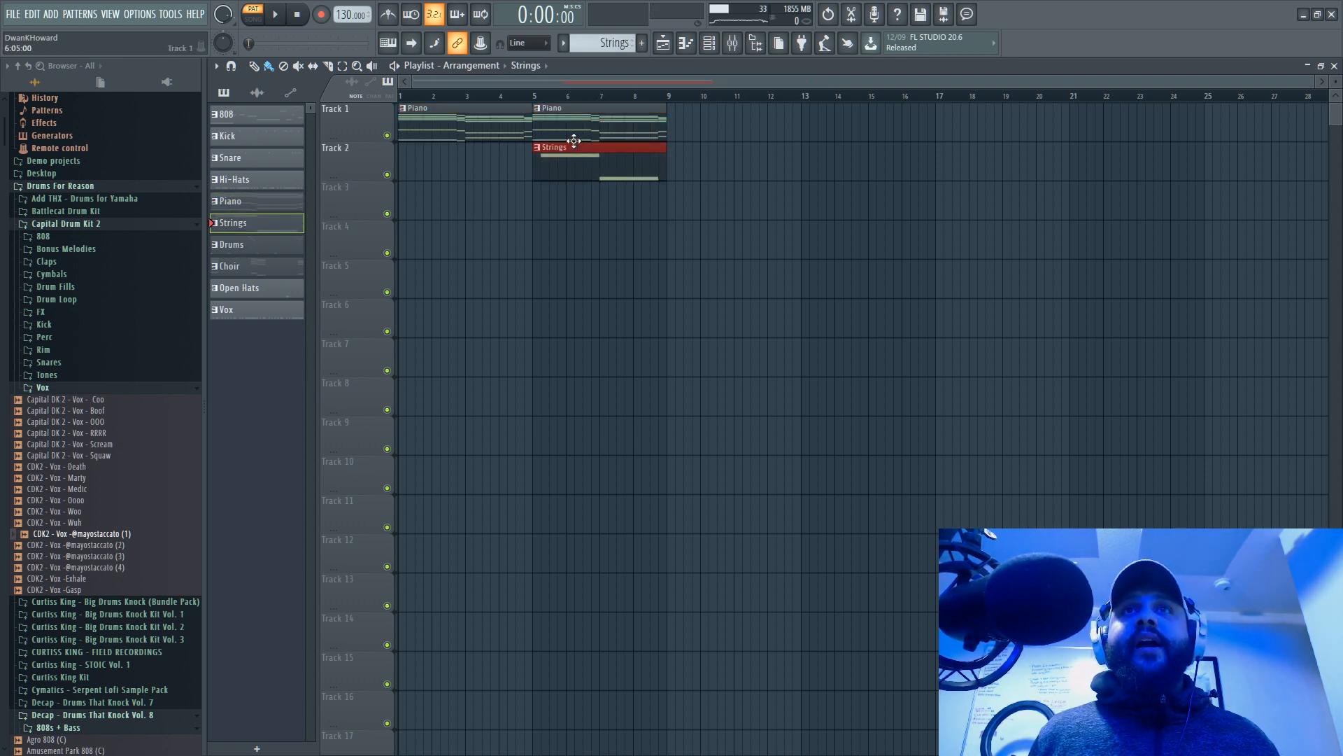
pyautogui.click(252, 271)
pyautogui.moveTo(252, 273); pyautogui.dragTo(559, 204)
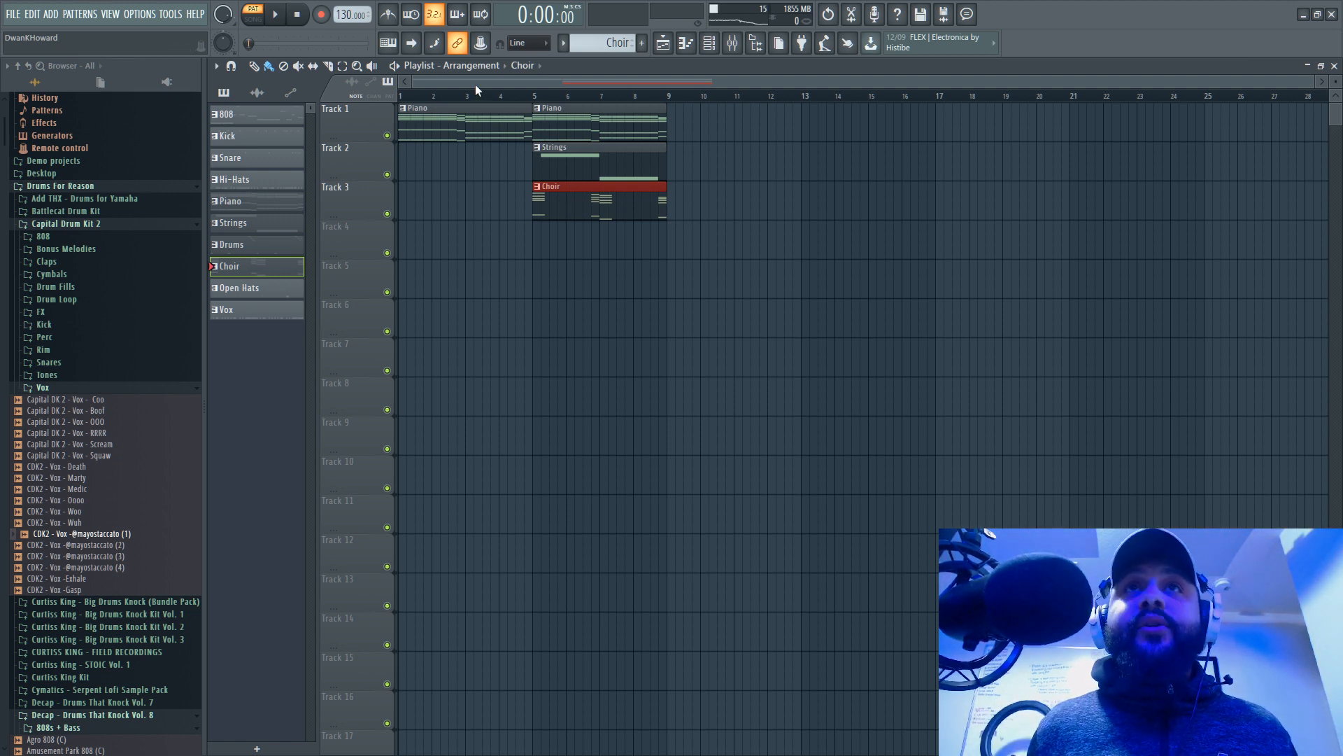
# Step: Switch playback to song mode and play the arrangement from the start
pyautogui.moveTo(1310, 82); pyautogui.dragTo(1130, 100)
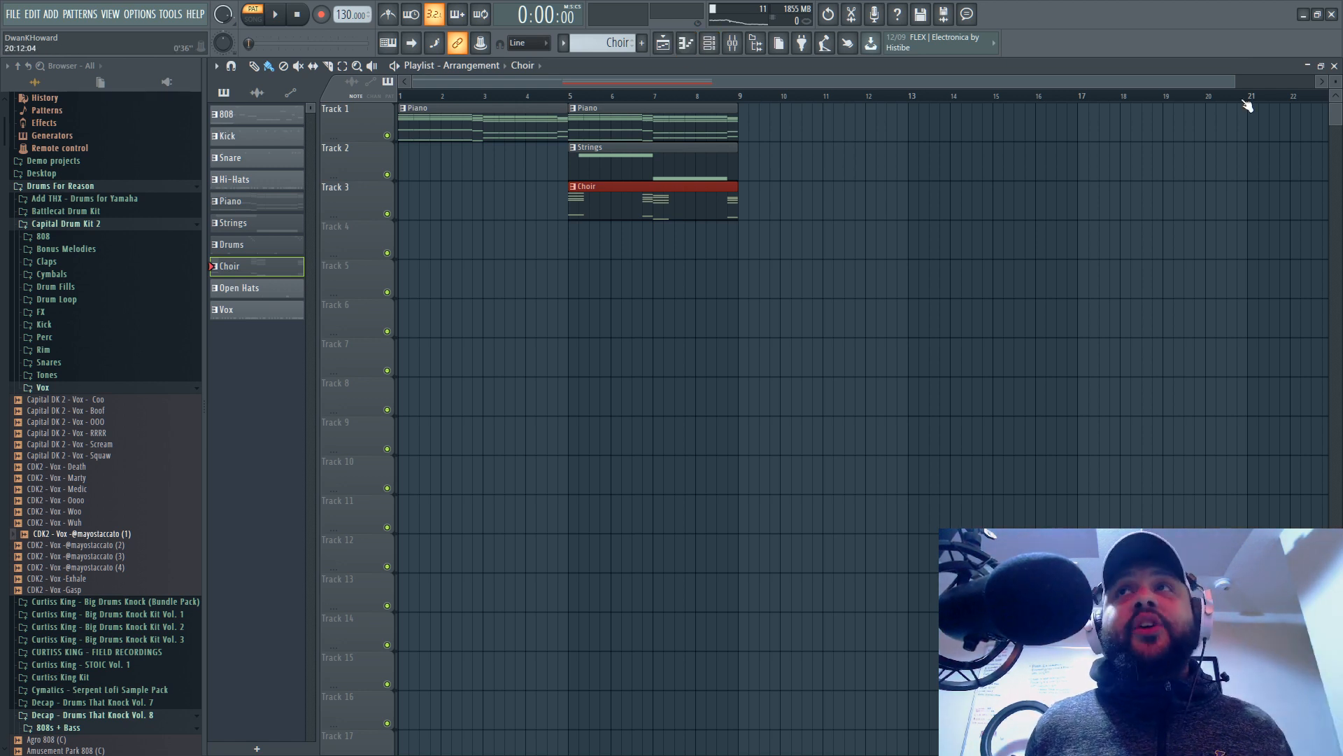
pyautogui.moveTo(1232, 80); pyautogui.dragTo(1275, 82)
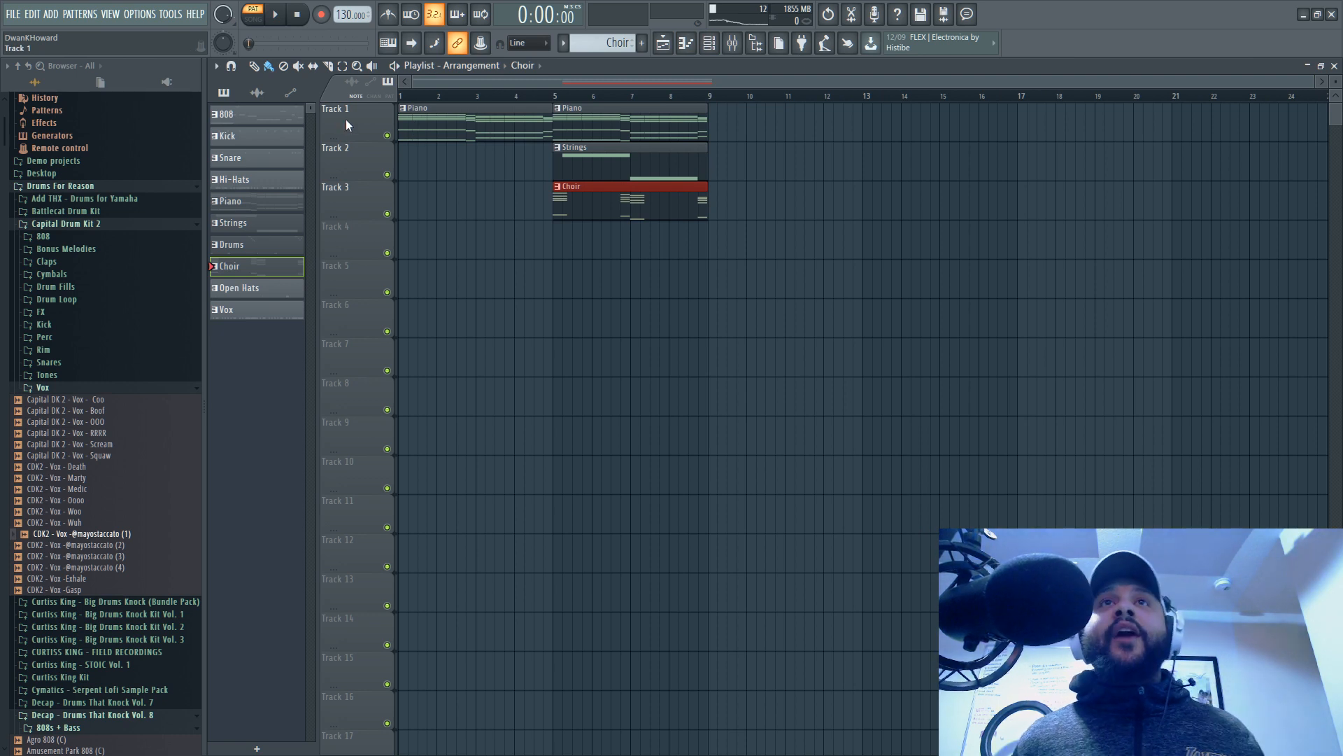
pyautogui.press('space')
pyautogui.click(252, 19)
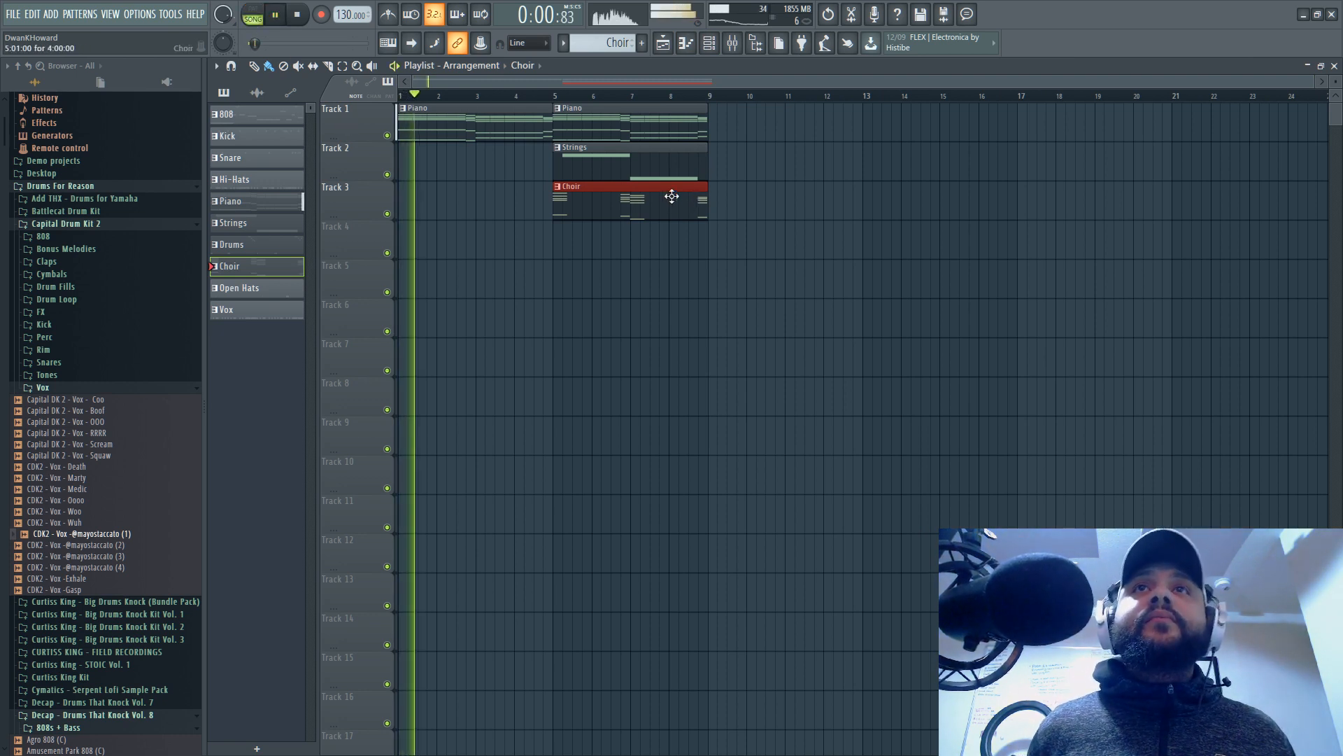
pyautogui.press('space')
pyautogui.press('space')
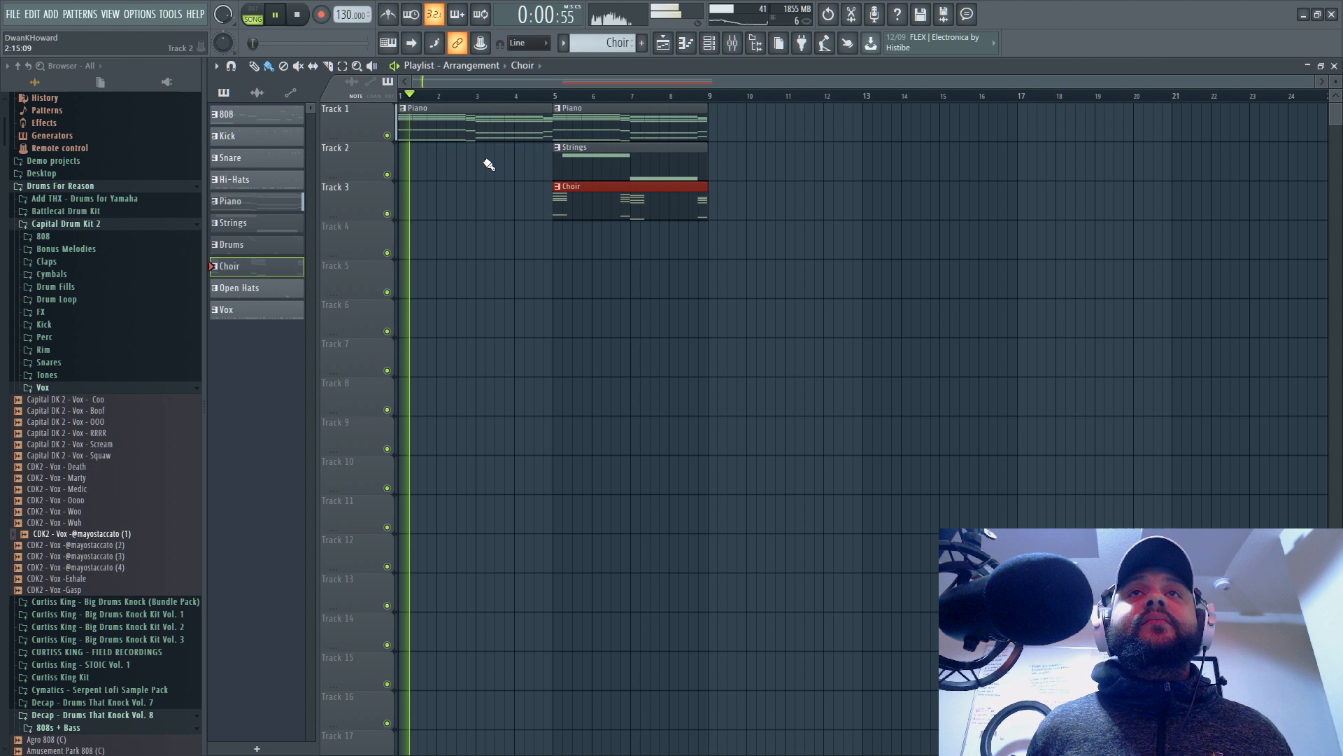
# Step: Move the Choir clip to bar 9 on Track 3 and copy the Piano clip to bar 9 on Track 1
pyautogui.moveTo(583, 169)
pyautogui.mouseDown()
pyautogui.moveTo(728, 172)
pyautogui.moveTo(583, 167)
pyautogui.mouseUp()
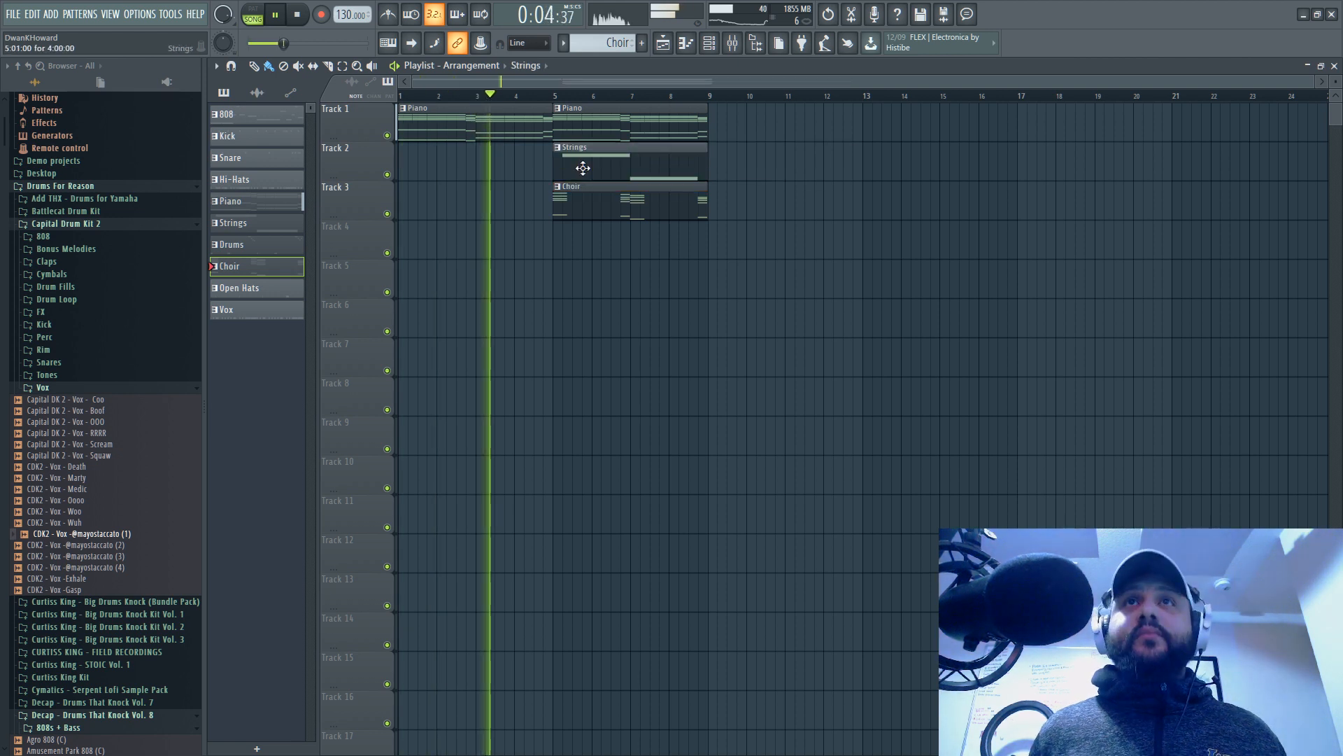
pyautogui.click(583, 168)
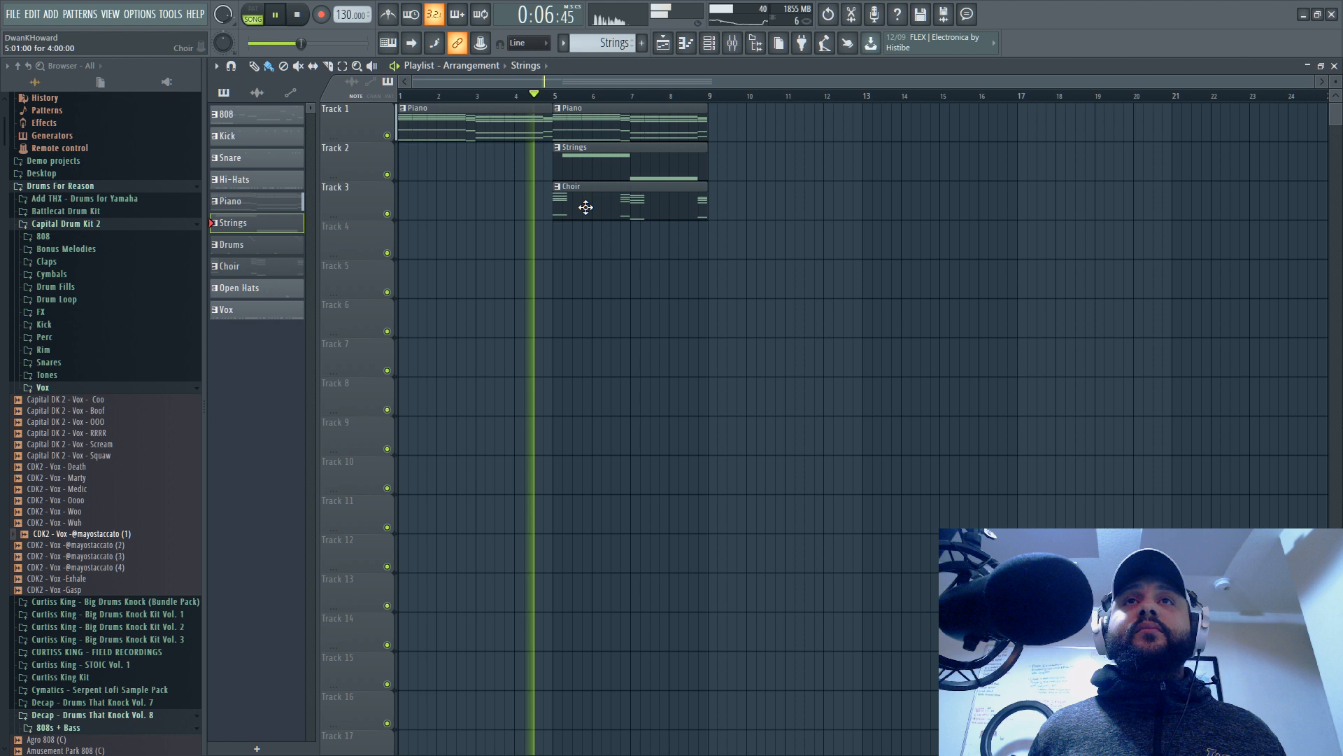
pyautogui.moveTo(585, 207); pyautogui.dragTo(740, 207)
pyautogui.moveTo(594, 124); pyautogui.dragTo(603, 124)
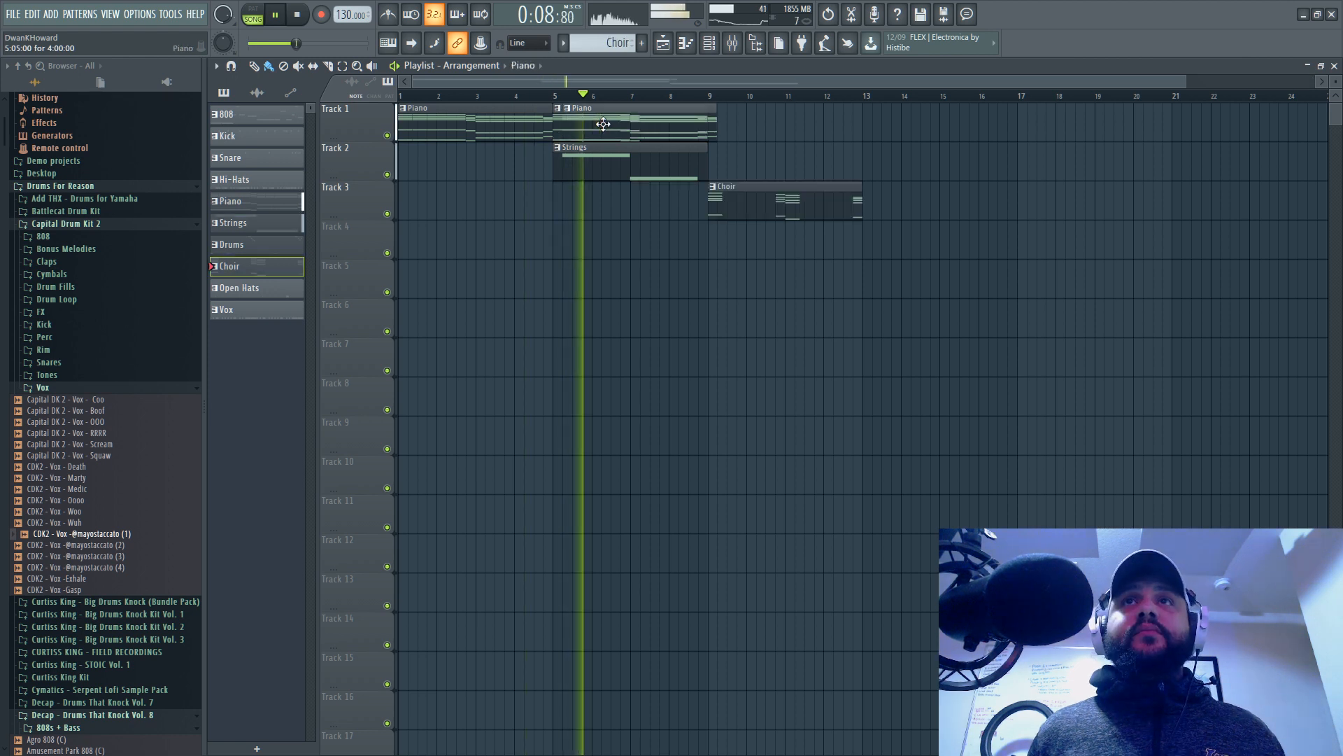
pyautogui.moveTo(603, 124); pyautogui.dragTo(747, 124)
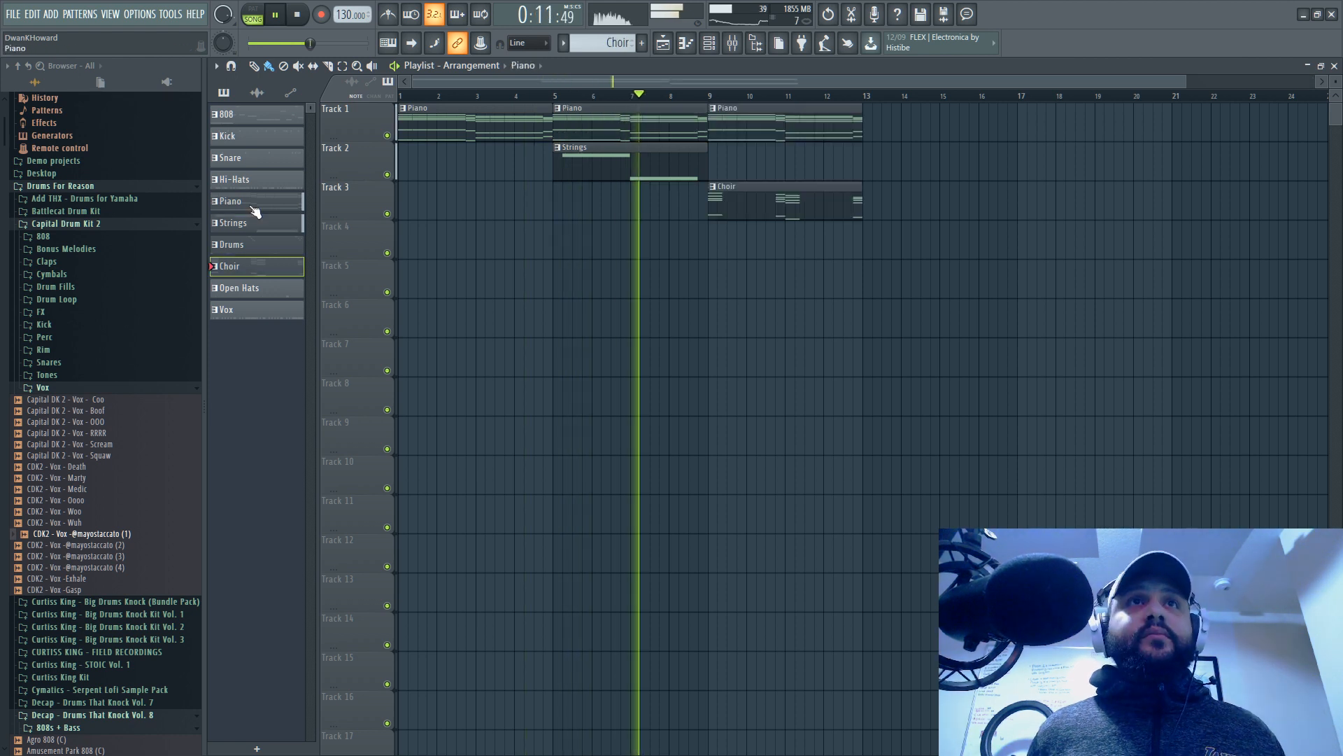
# Step: Add the Drums pattern on Track 5 and the Open Hats pattern on Track 6, both at bar 9, restarting playback
pyautogui.moveTo(249, 244); pyautogui.dragTo(707, 268)
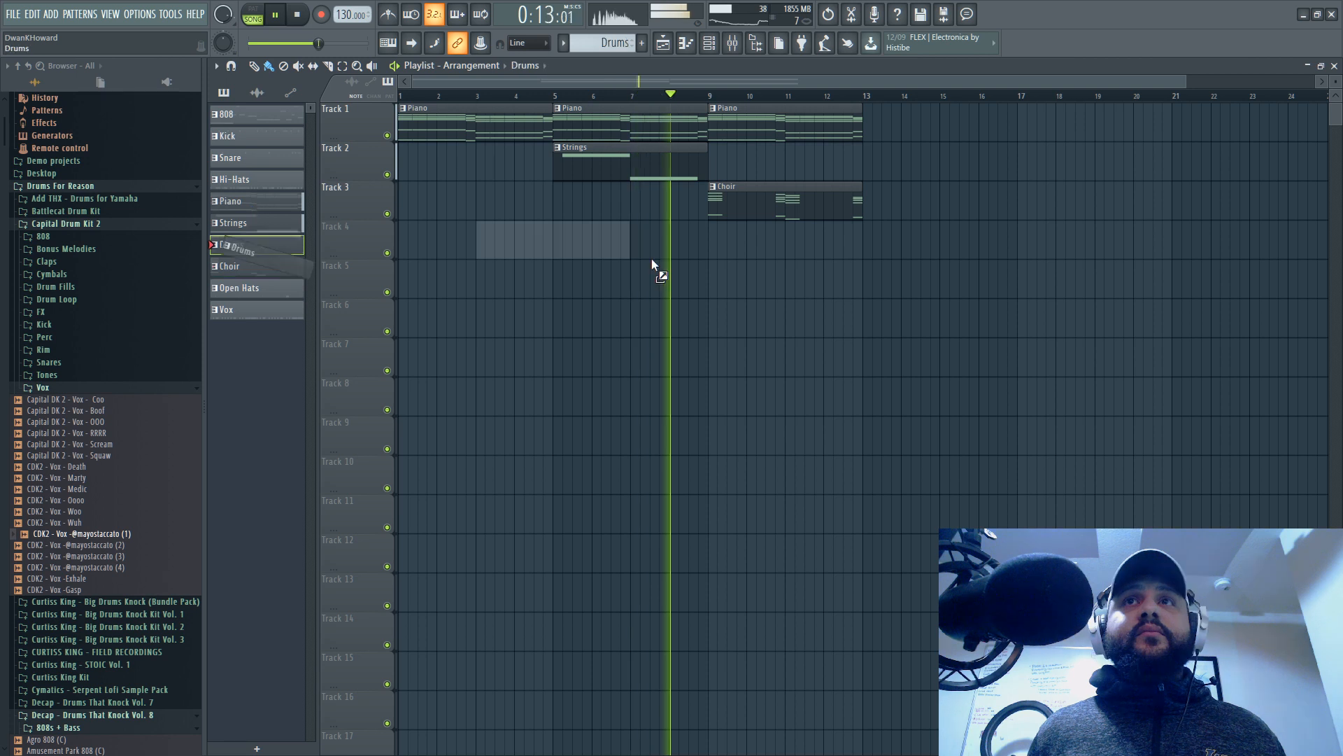
pyautogui.press('space')
pyautogui.press('space')
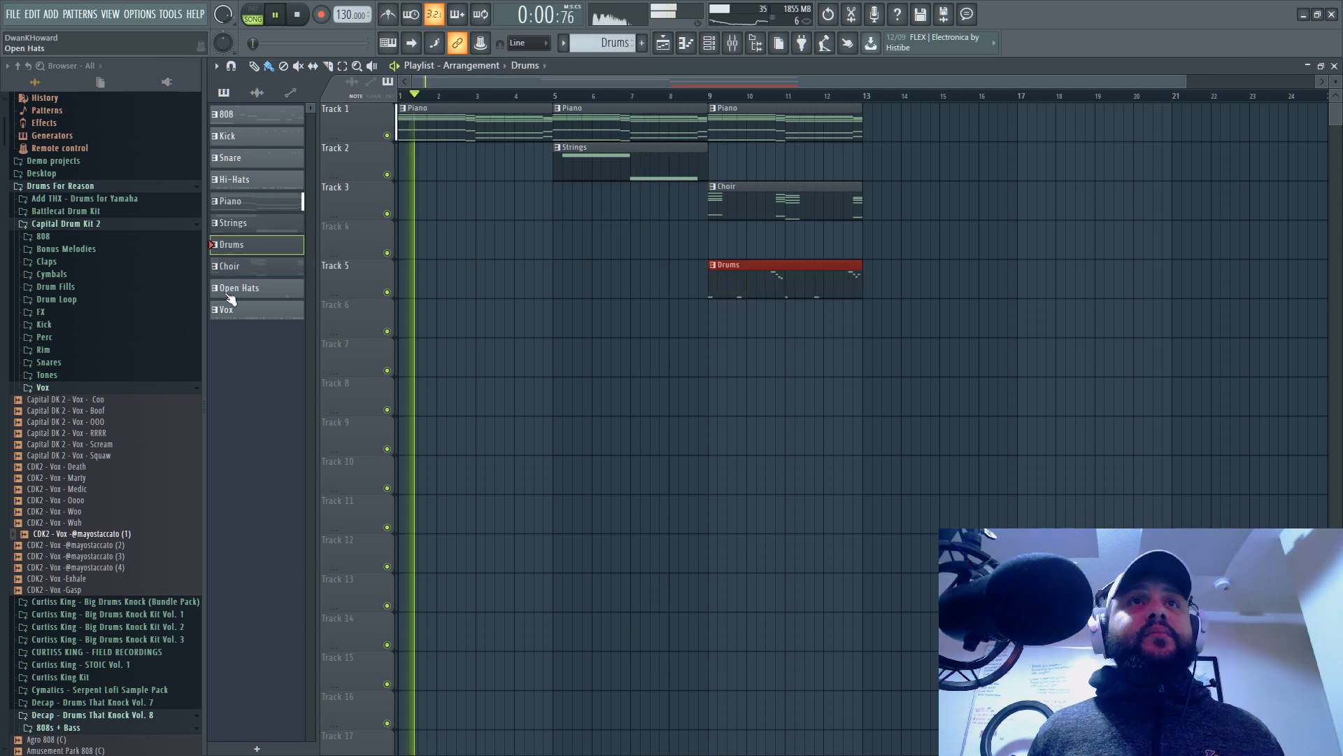
pyautogui.moveTo(230, 294); pyautogui.dragTo(755, 345)
# Step: Place Vox clips at bars 5 and 9 on Track 7 and an 808 clip at bar 9 on Track 4
pyautogui.moveTo(241, 309); pyautogui.dragTo(602, 355)
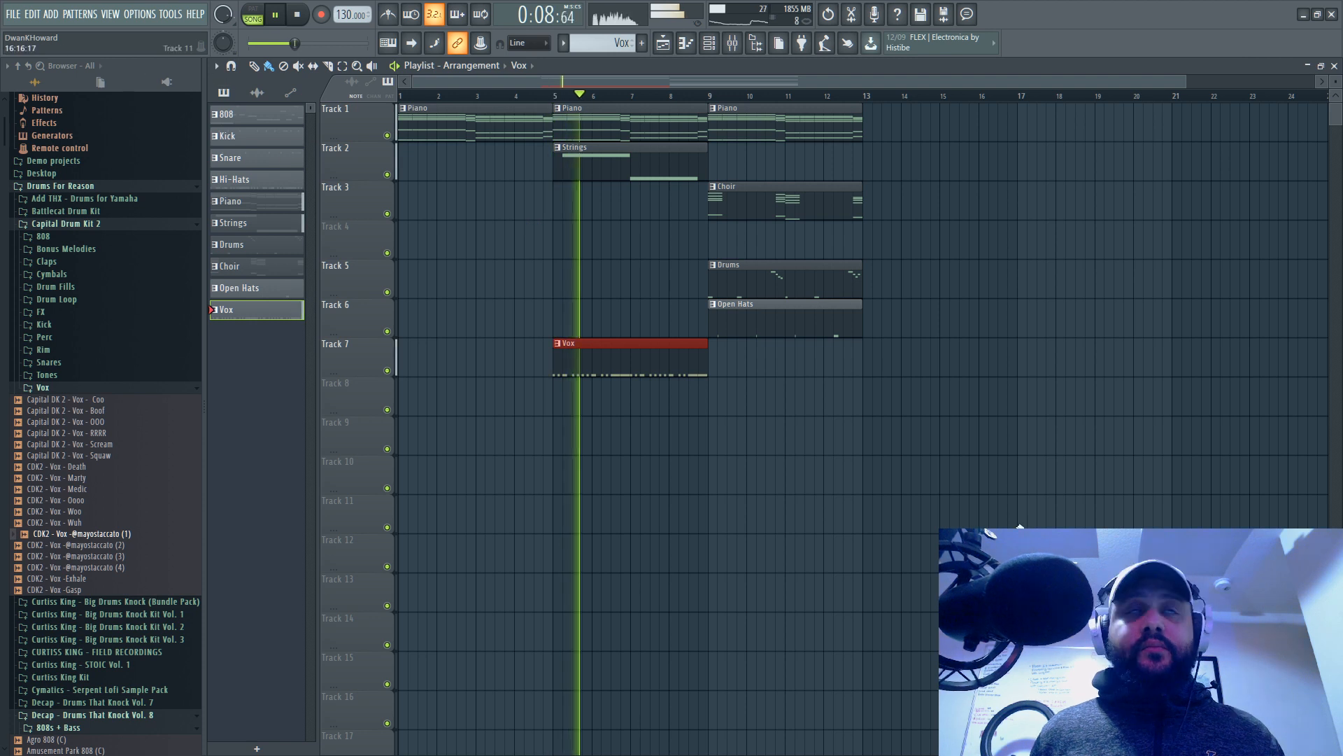
pyautogui.hotkey('ctrl', 'b')
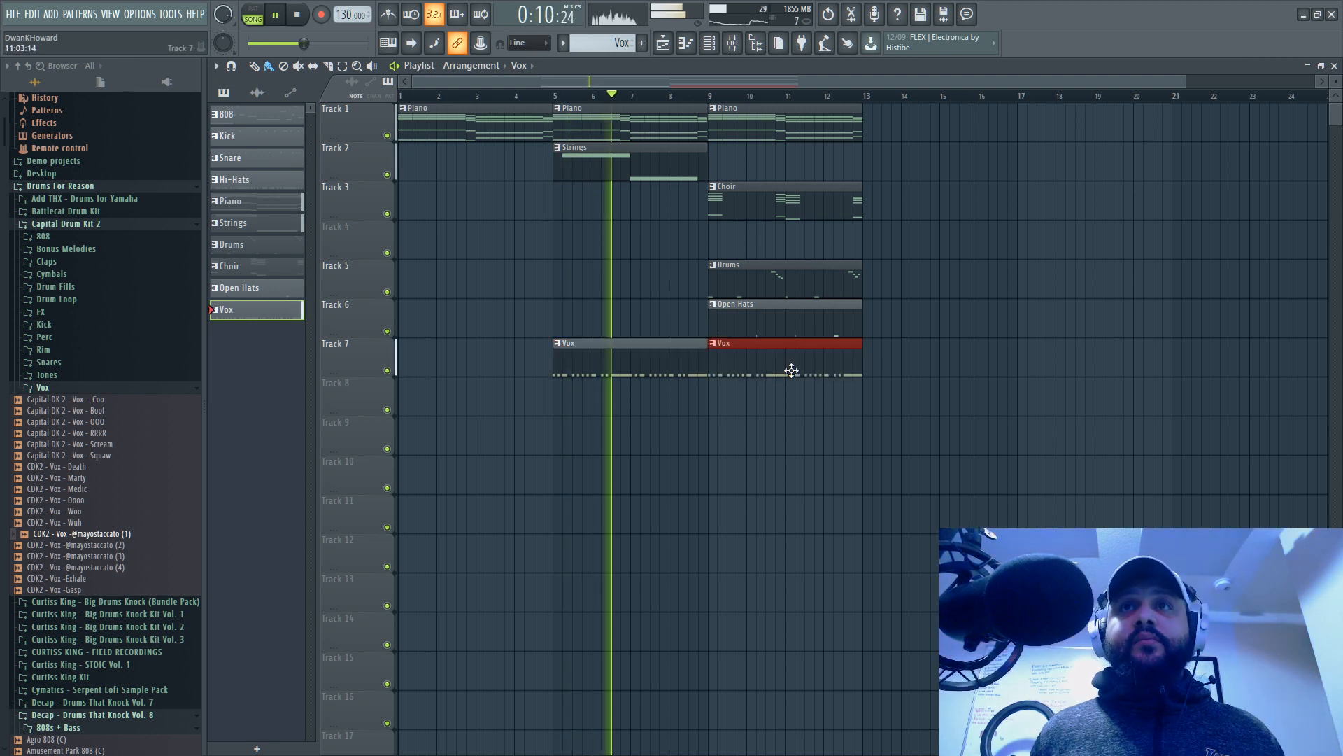
pyautogui.moveTo(231, 114); pyautogui.dragTo(715, 242)
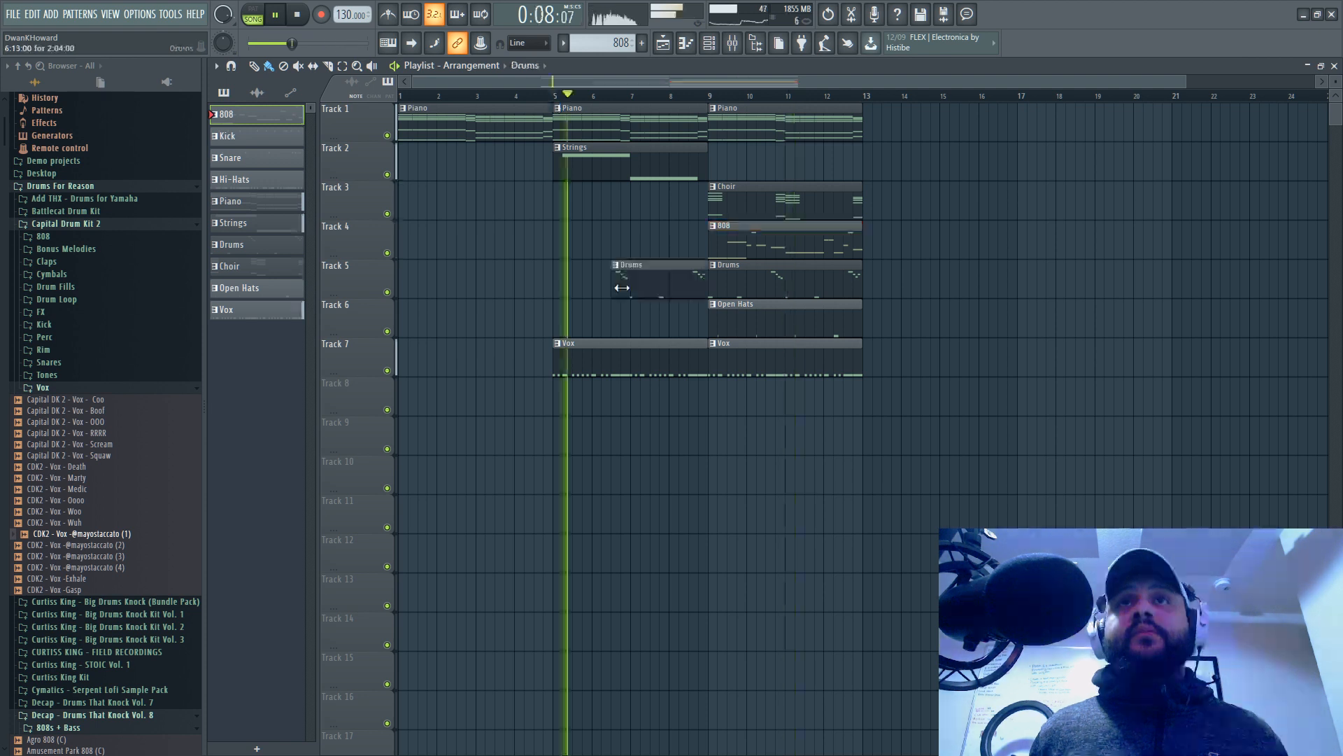
# Step: Trim the extra Drums clip to a short fill before bar 9, and add 808, Kick, Snare and Hi-Hats clips at bar 9 on Tracks 8 to 11
pyautogui.moveTo(657, 283); pyautogui.dragTo(675, 280)
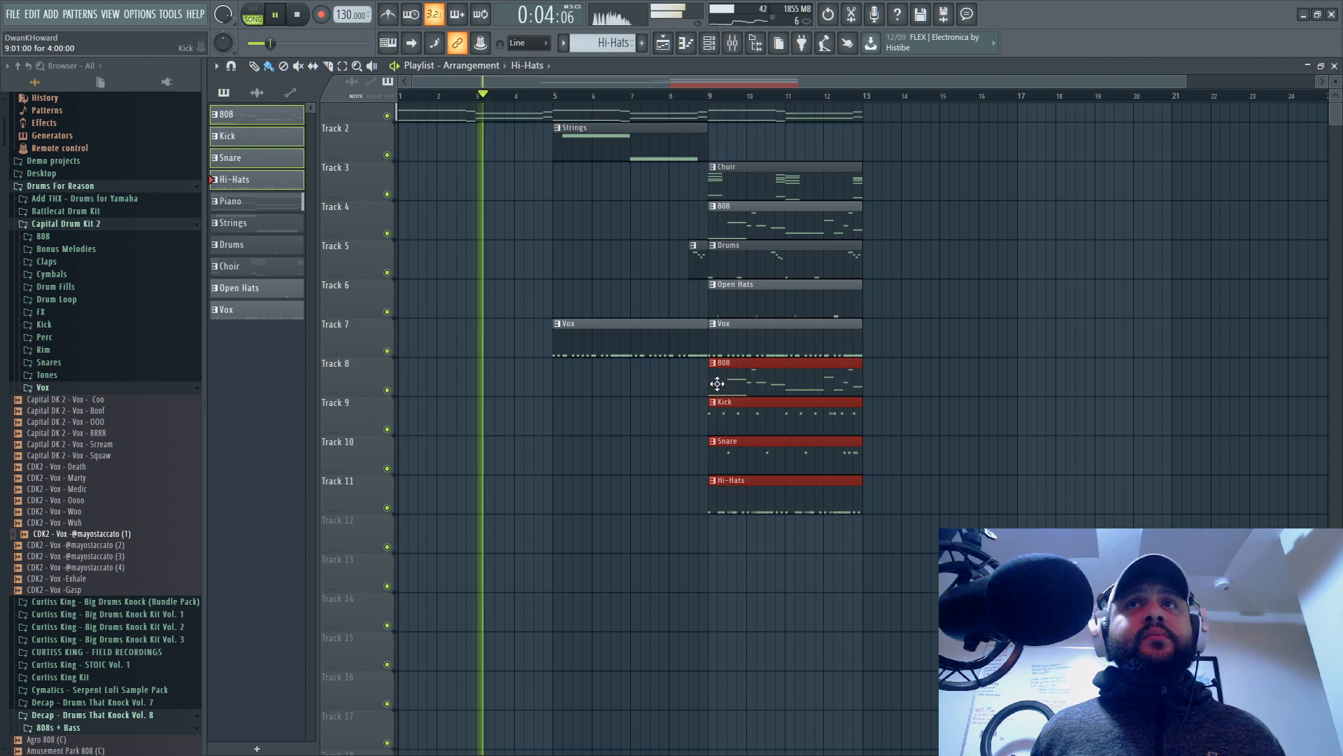
pyautogui.scroll(1, 632, 163)
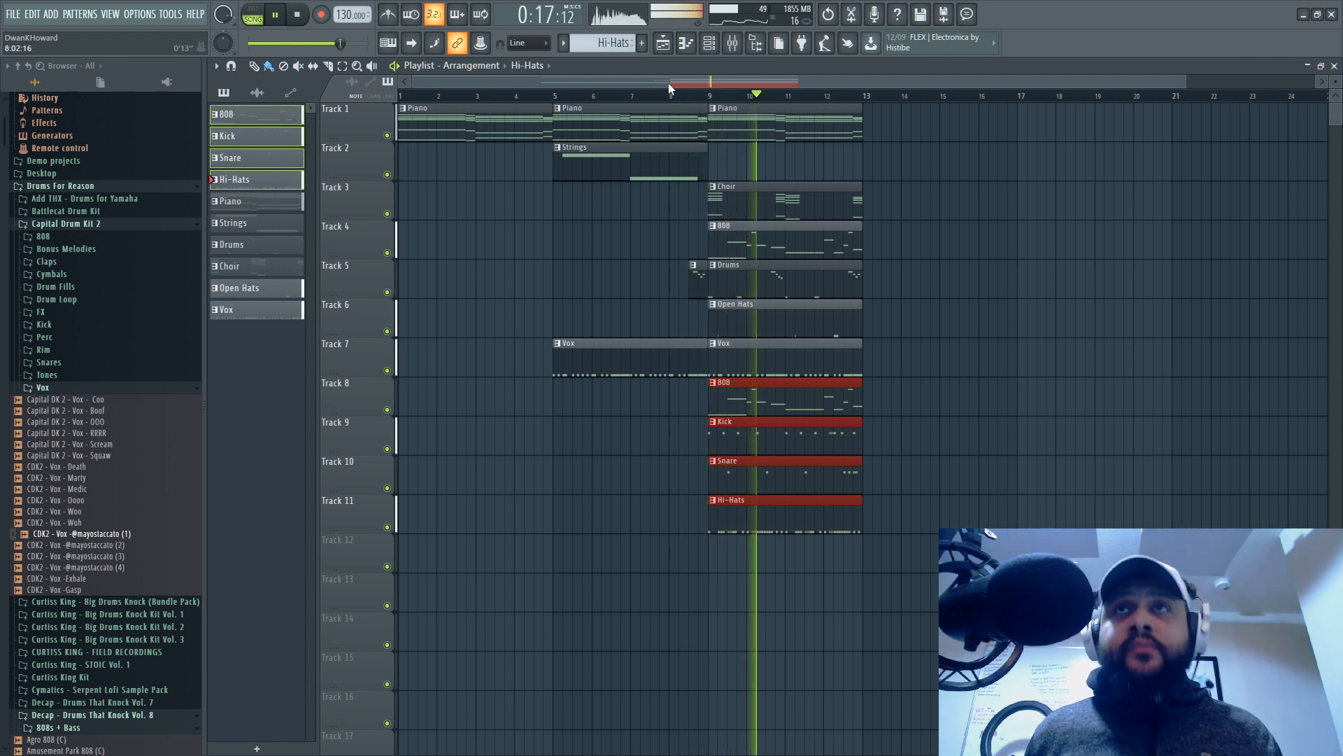
# Step: Audition the transition from bar 7 with the Choir clip at bar 9 removed, undo the removal and clear the clip selection
pyautogui.click(641, 98)
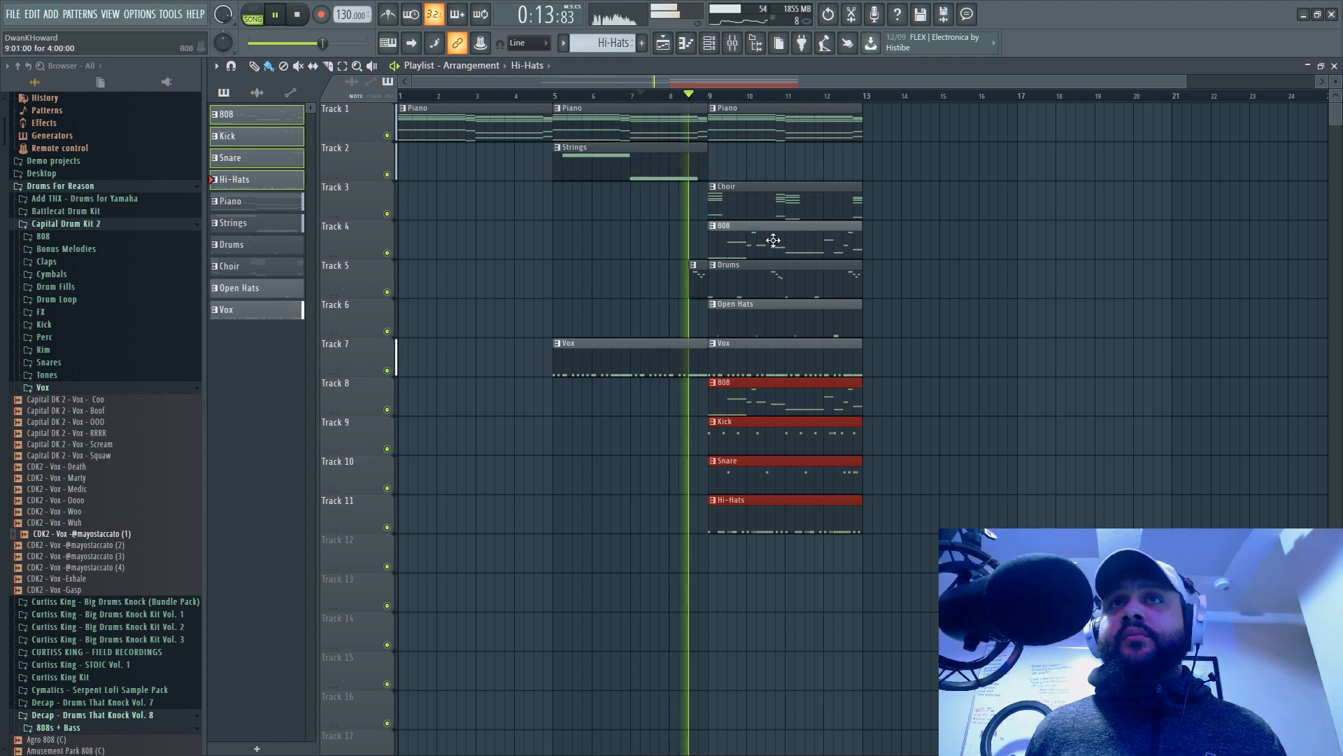
pyautogui.rightClick(770, 206)
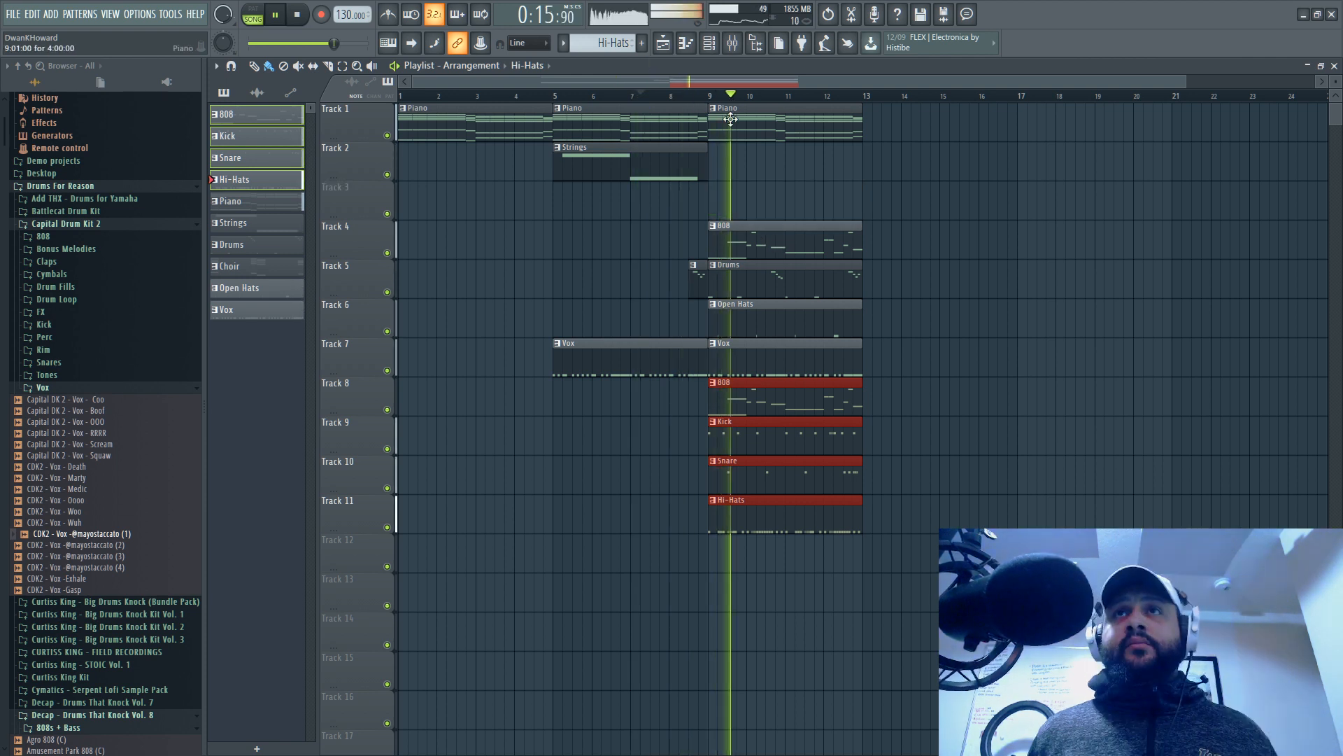
pyautogui.hotkey('ctrl', 'z')
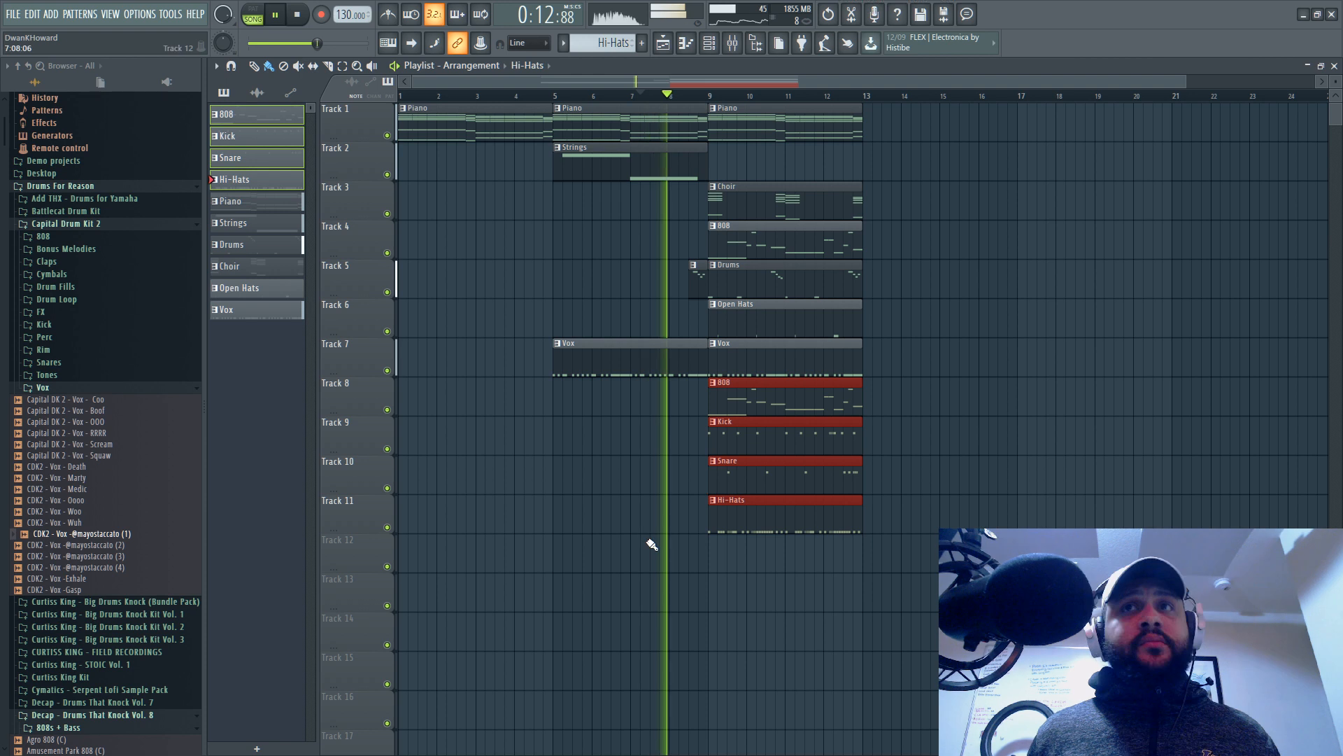
pyautogui.click(743, 413)
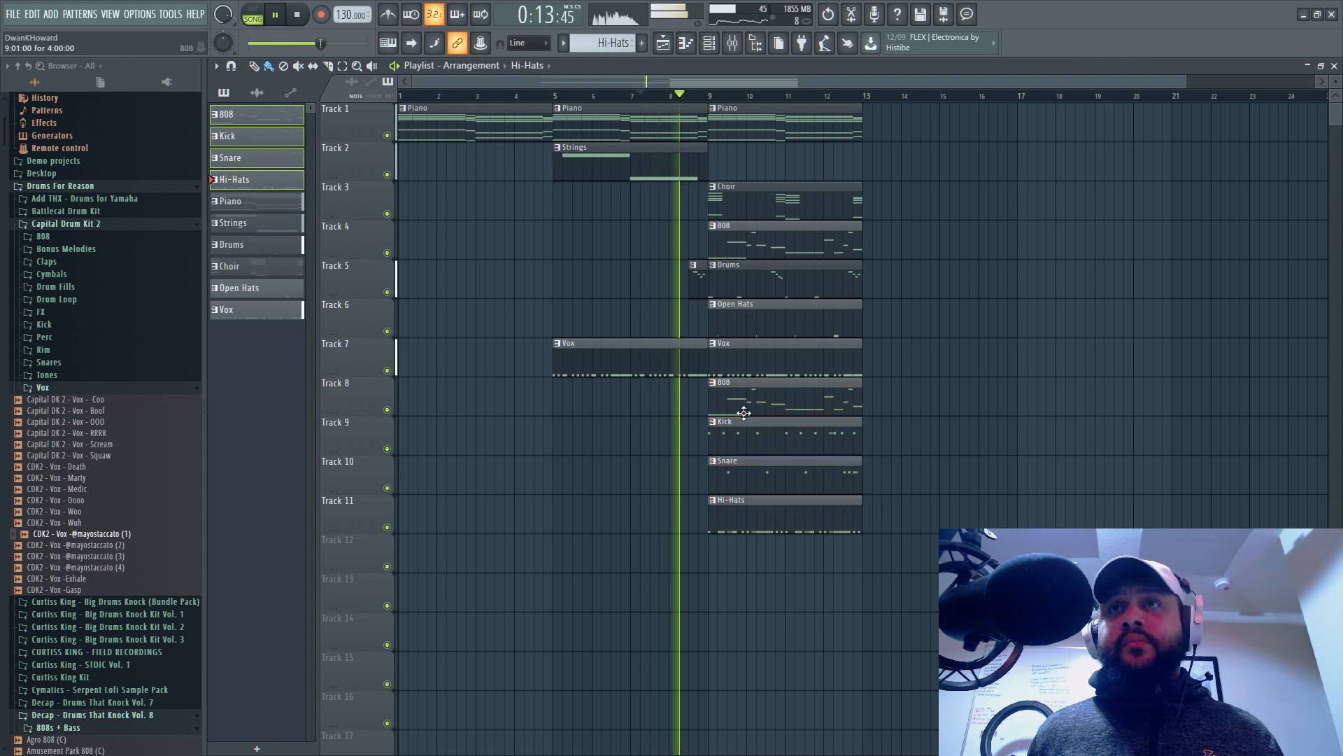
# Step: Pause playback, move the second Vox clip to bar 13 on Track 7, and delete the Choir clip at bar 9
pyautogui.press('space')
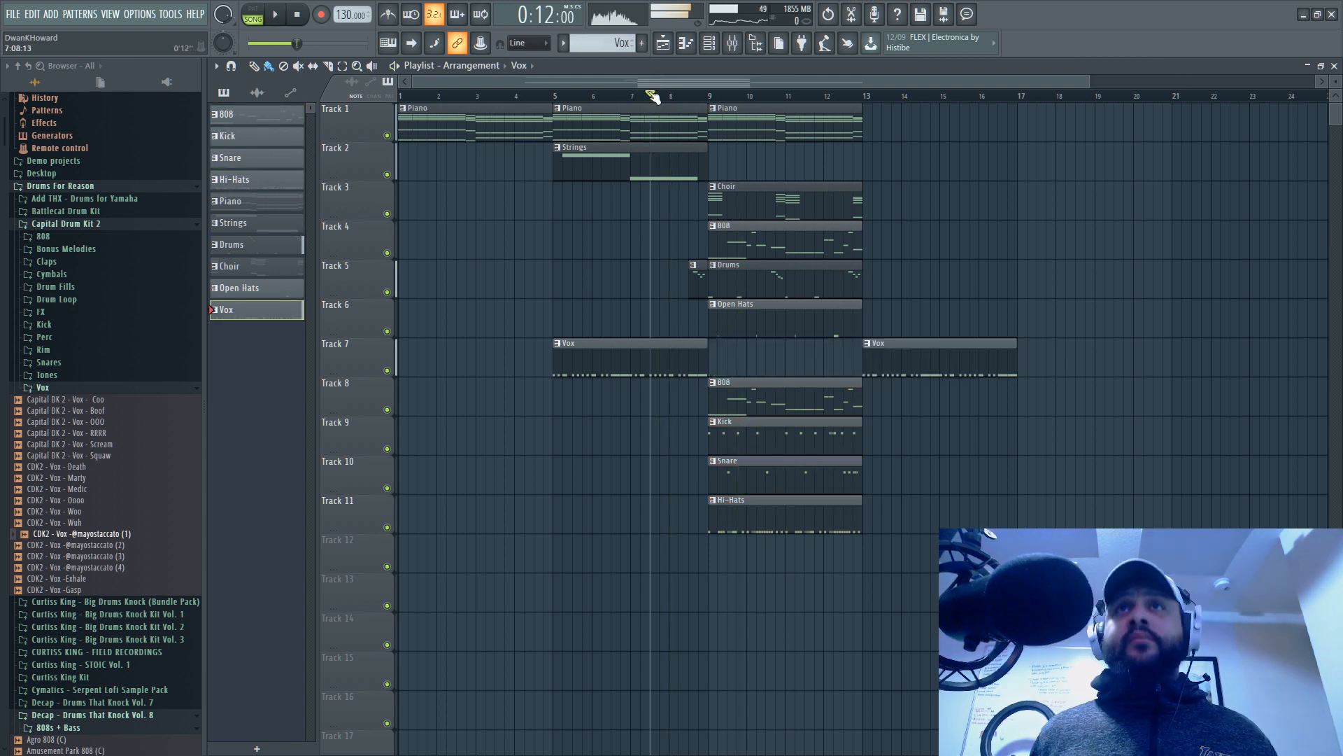
pyautogui.press('space')
pyautogui.click(257, 66)
pyautogui.rightClick(762, 186)
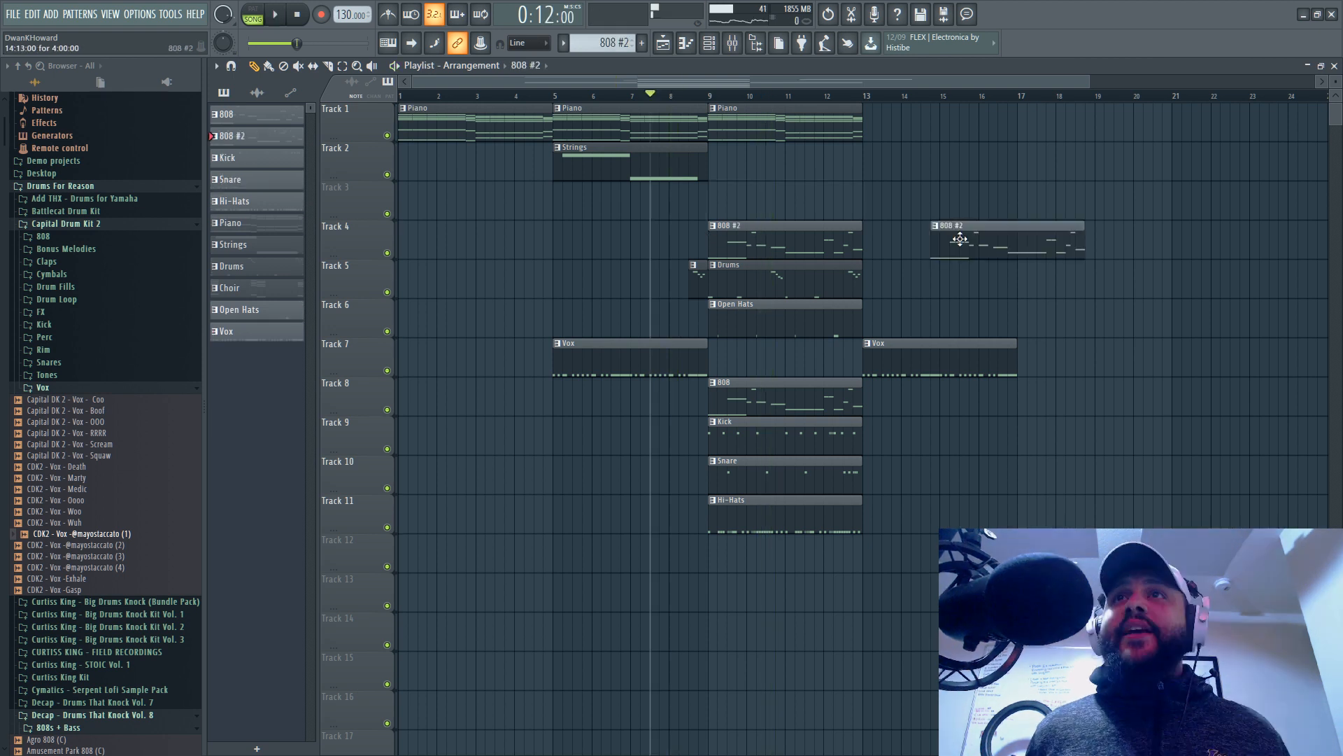
# Step: Move the second 808 #2 clip to bar 13 on Track 4 and put an 808 clip in place of the one near bar 9
pyautogui.moveTo(964, 233); pyautogui.dragTo(899, 233)
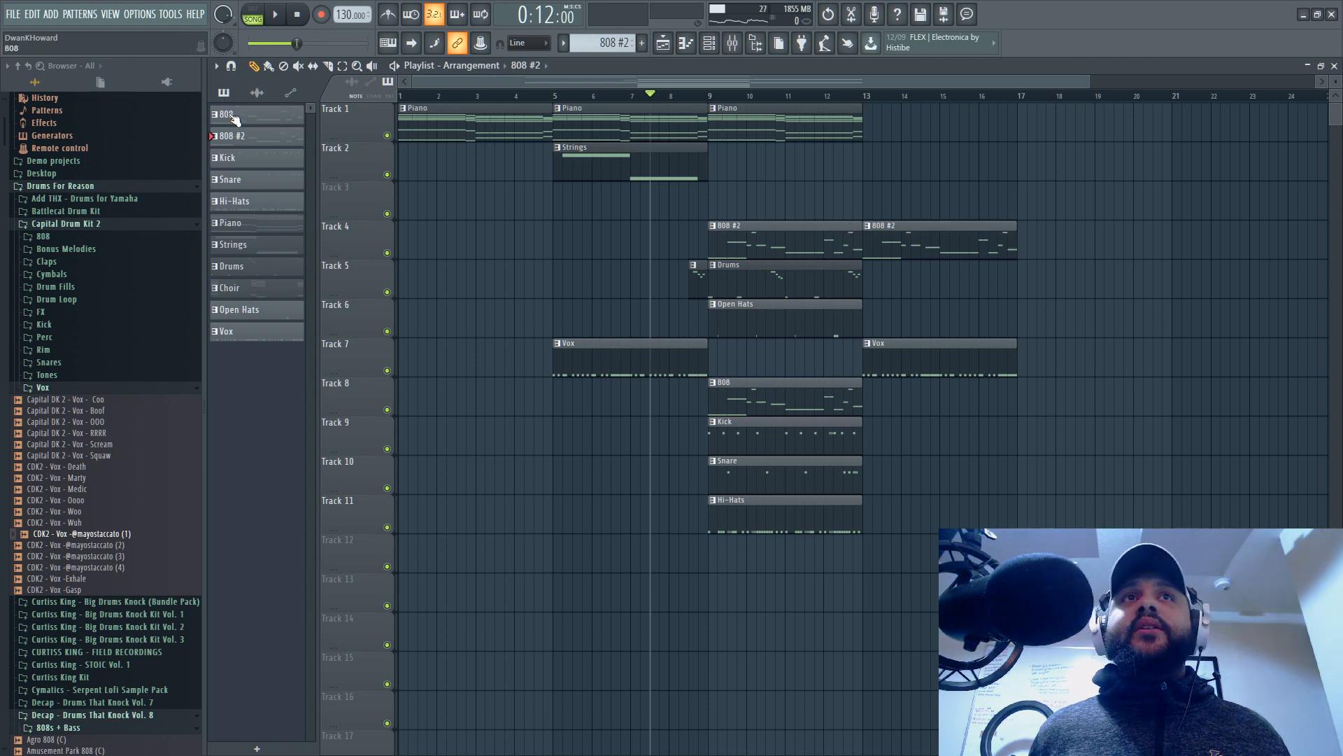
pyautogui.moveTo(233, 119); pyautogui.dragTo(760, 235)
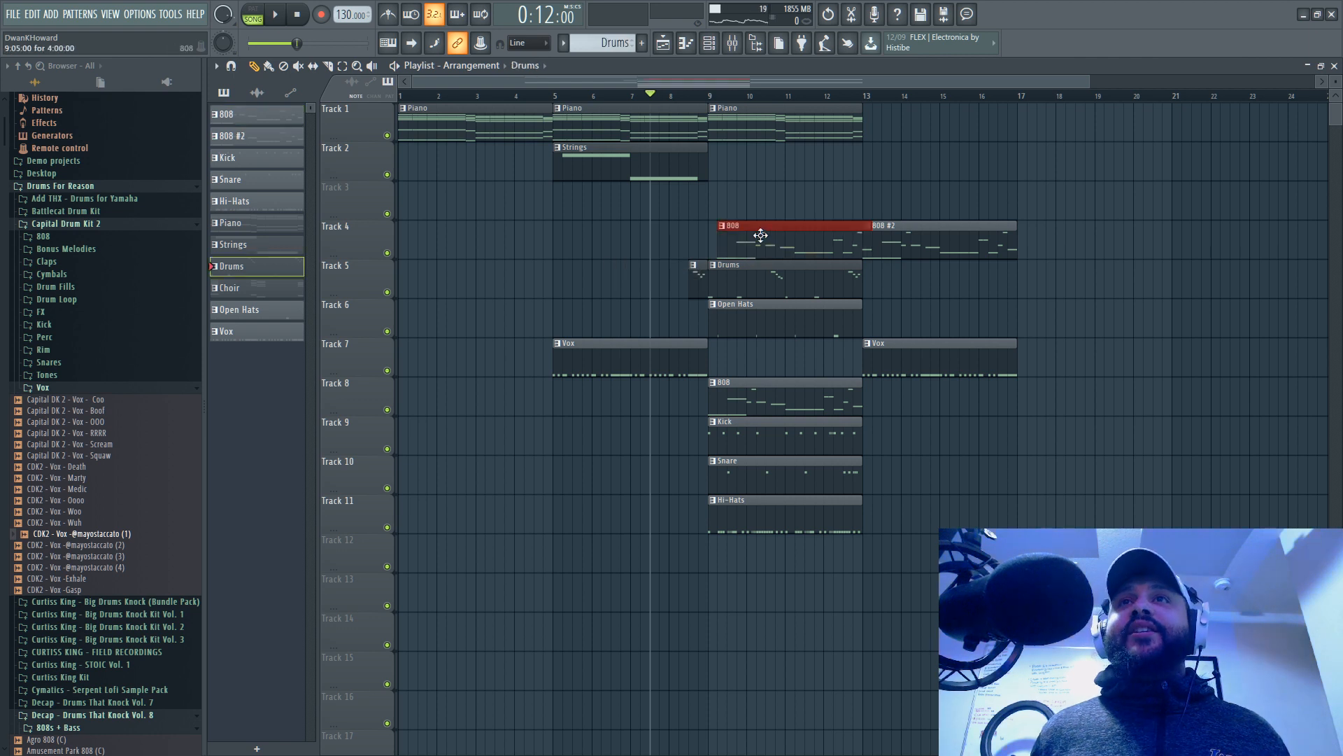
# Step: Open the 808 clip on Track 4 in the piano roll, delete the slide note in bar 1 and play the pattern
pyautogui.doubleClick(761, 235)
pyautogui.hscroll(-2, 446, 255)
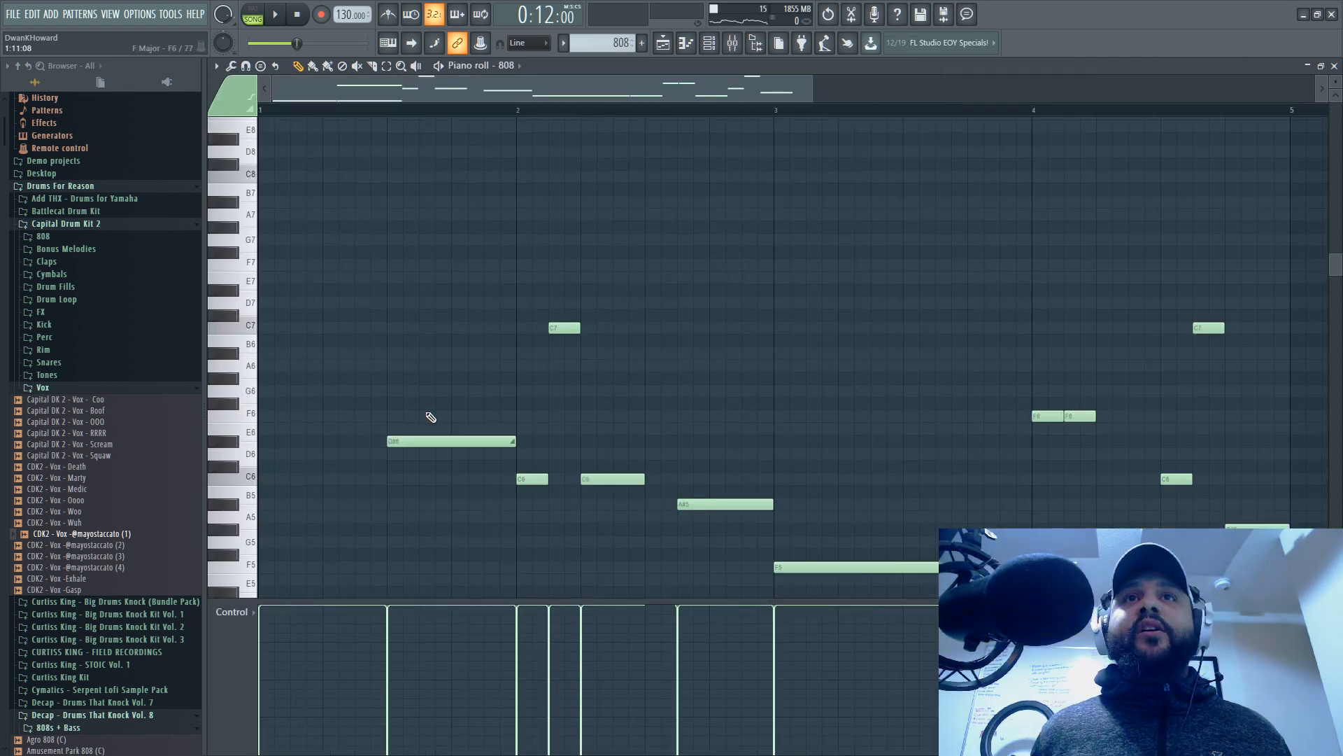
pyautogui.scroll(-3, 429, 416)
pyautogui.scroll(1, 334, 356)
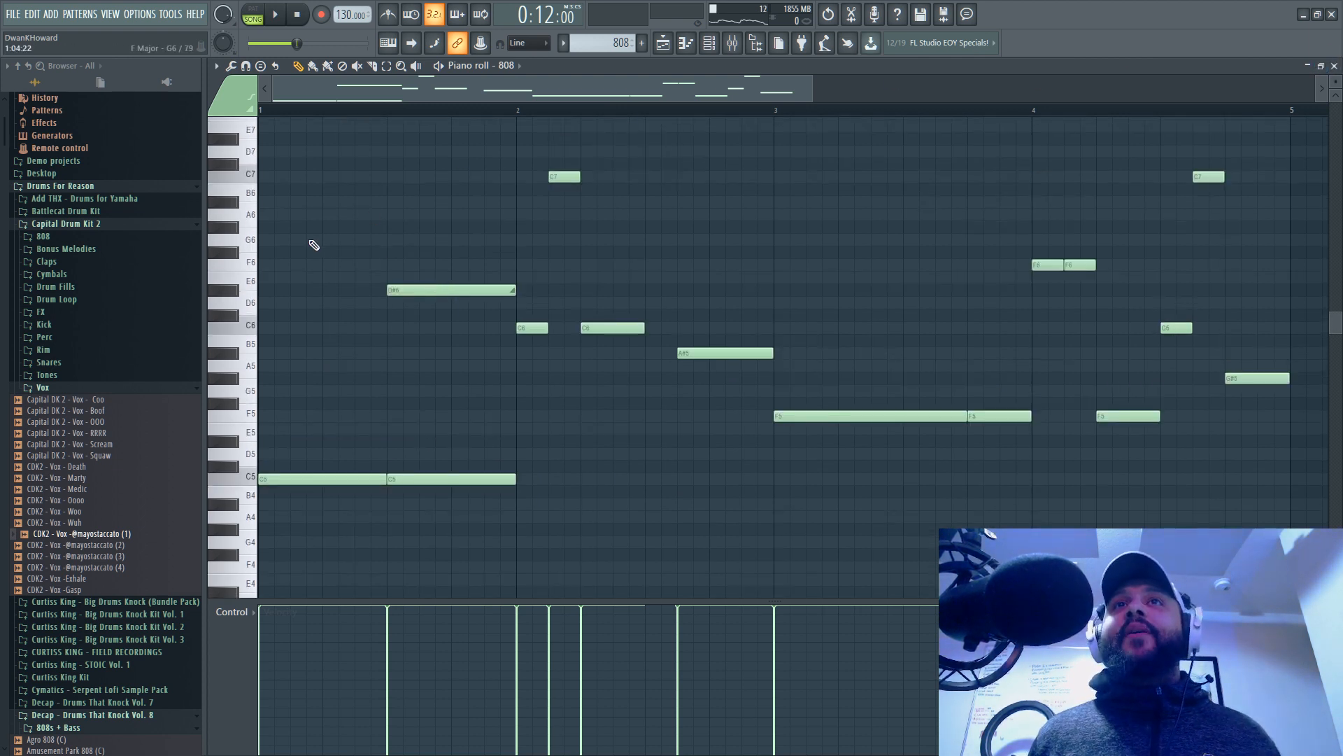
pyautogui.rightClick(432, 290)
pyautogui.scroll(3, 452, 301)
pyautogui.scroll(-1, 450, 300)
pyautogui.click(254, 14)
pyautogui.press('space')
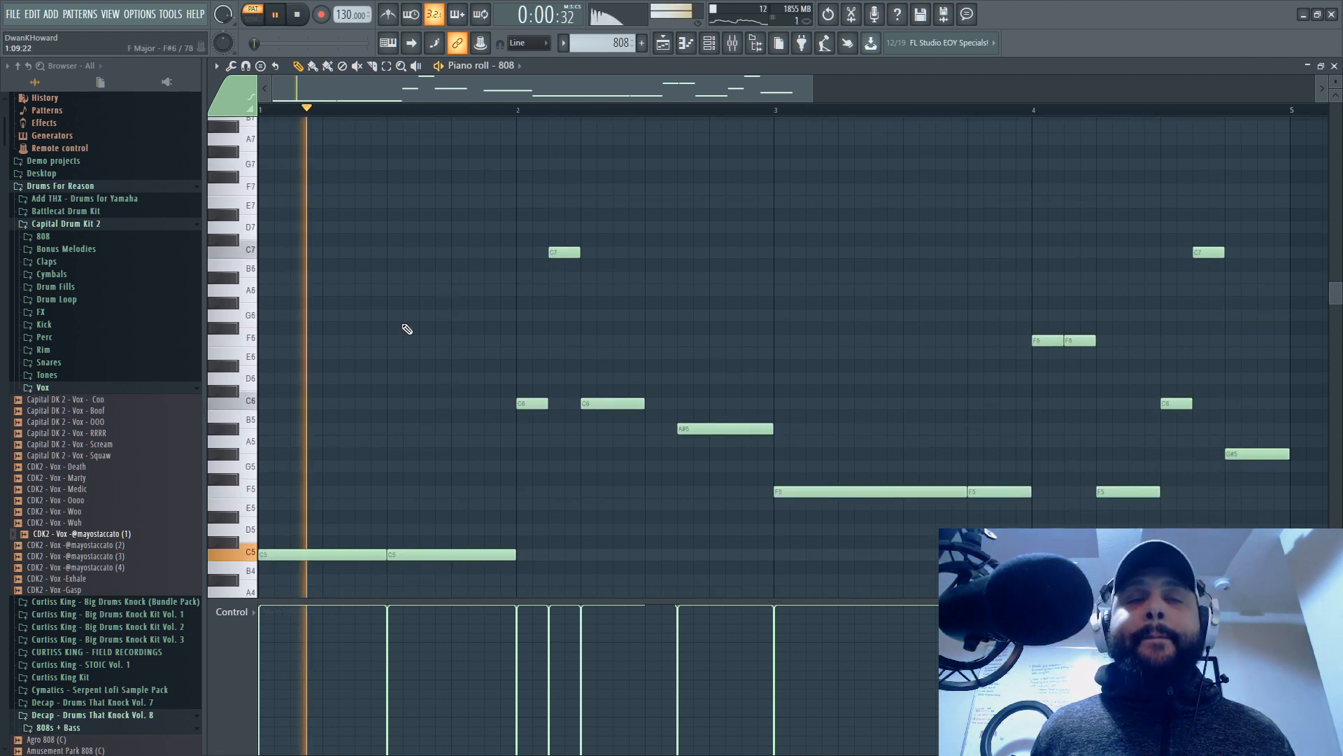
# Step: Delete the C7 note and both C6 notes in the first half of bar 2 of the 808 pattern during playback
pyautogui.scroll(-6, 426, 336)
pyautogui.scroll(7, 450, 336)
pyautogui.press('space')
pyautogui.press('space')
pyautogui.rightClick(564, 290)
pyautogui.rightClick(612, 440)
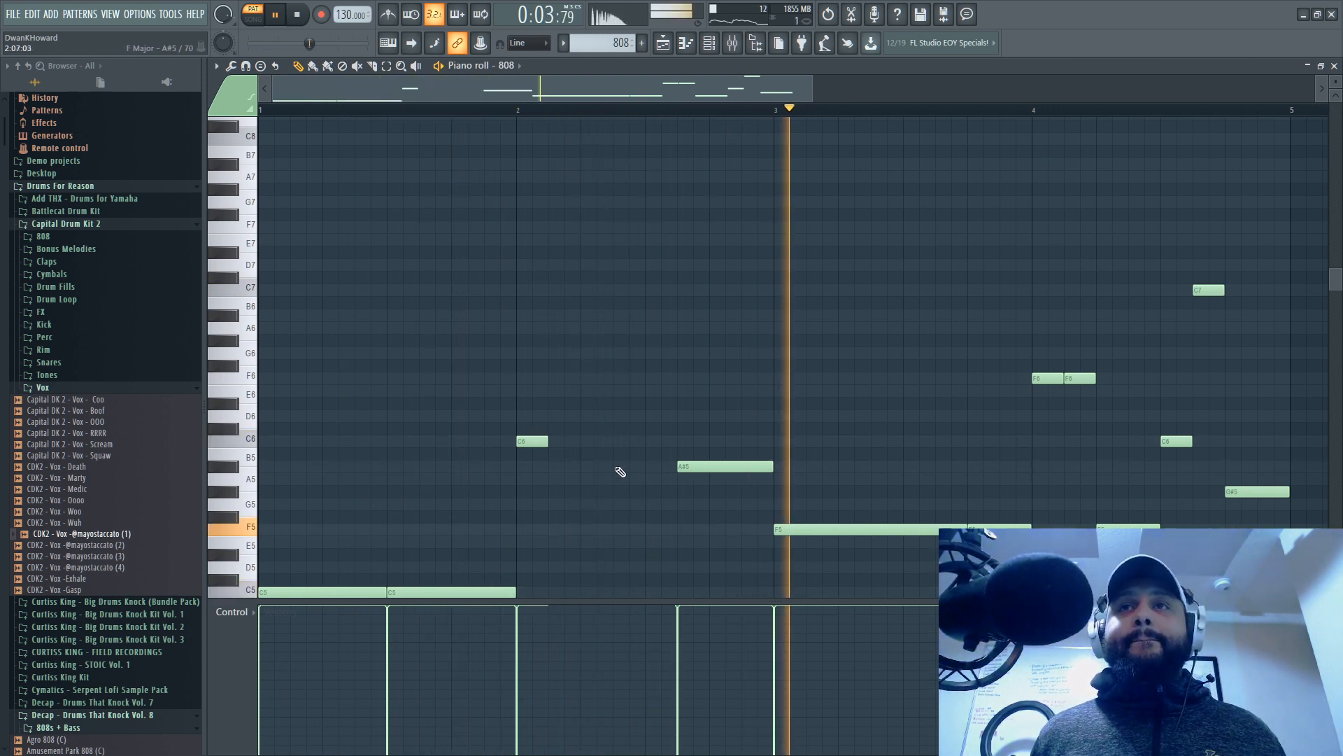
pyautogui.hotkey('ctrl', 'z')
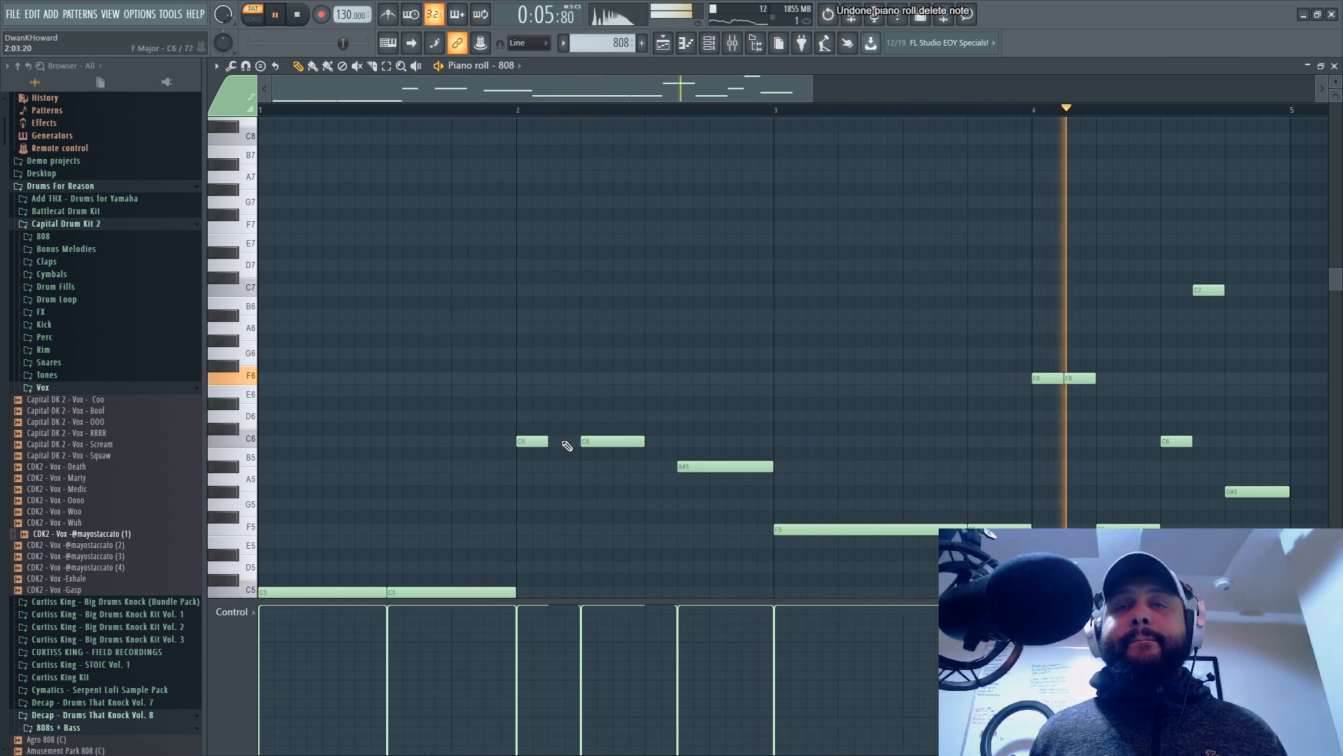
pyautogui.rightClick(601, 441)
pyautogui.scroll(-3, 569, 444)
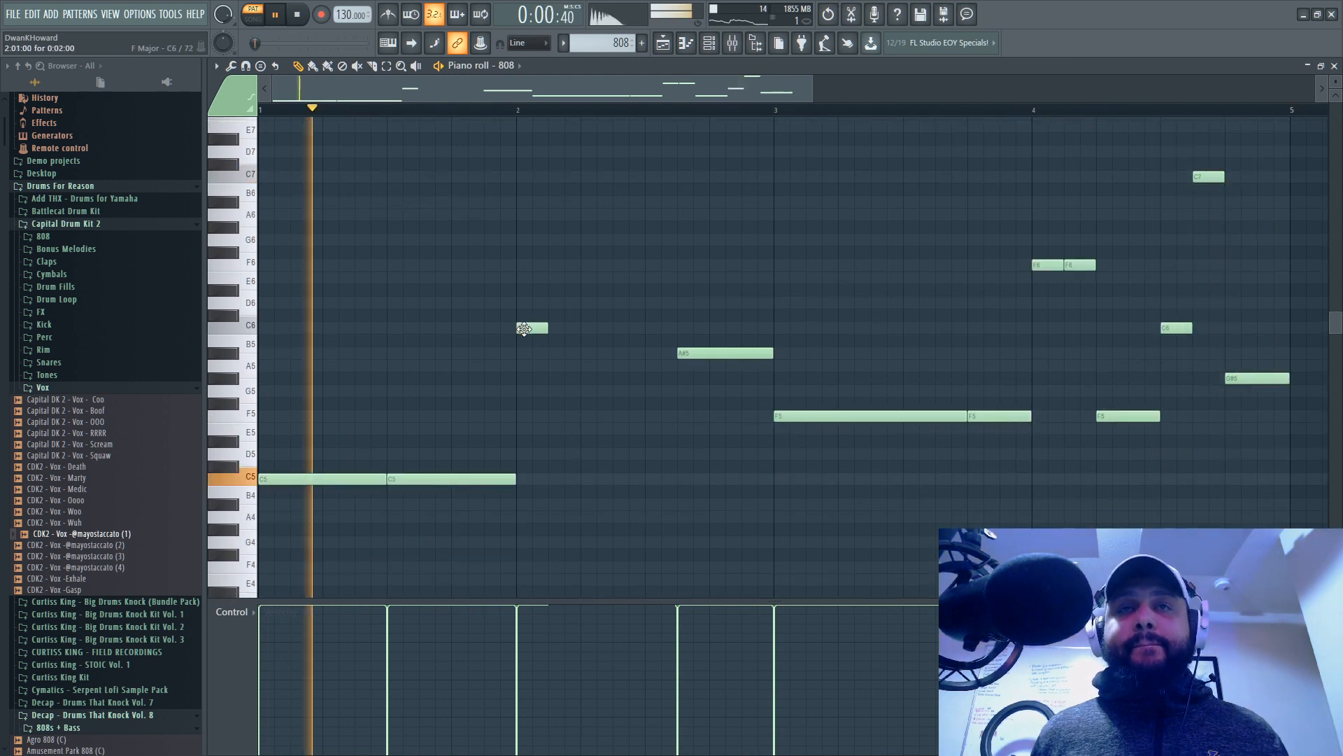
pyautogui.rightClick(531, 328)
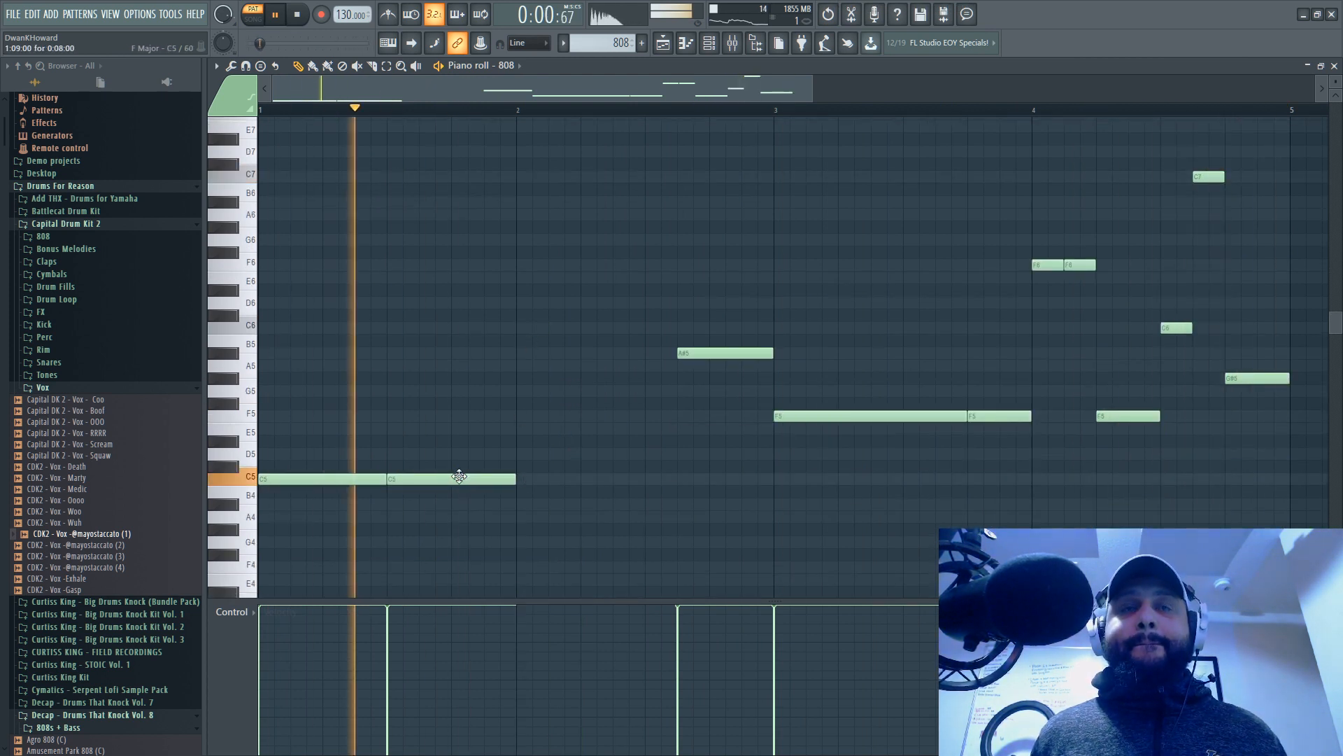
# Step: Try a C5 note at the start of bar 2 in the 808 pattern, remove it and replay the pattern briefly
pyautogui.click(524, 479)
pyautogui.rightClick(523, 479)
pyautogui.press('space')
pyautogui.press('space')
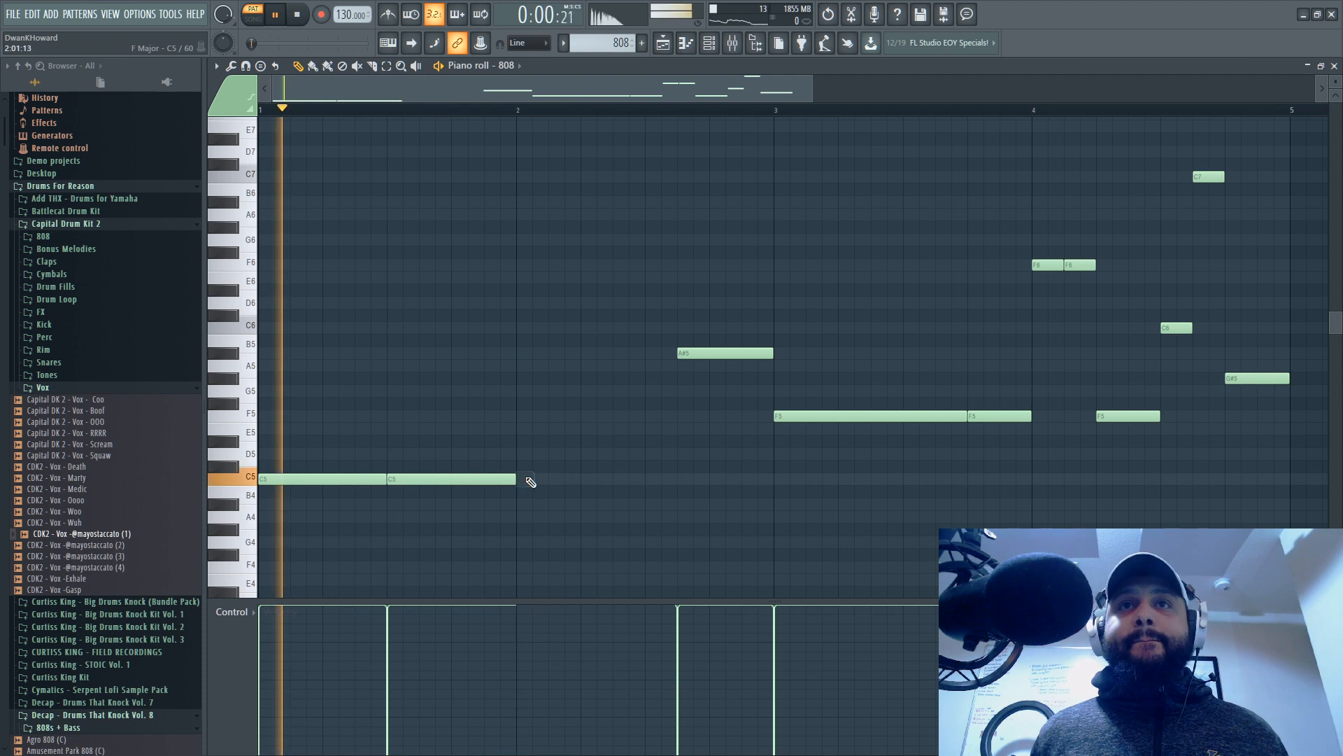
pyautogui.press('space')
# Step: Return to the playlist, move the 808 clip on Track 4 to bar 9 and play the song from bar 7
pyautogui.click(1335, 66)
pyautogui.press('F6')
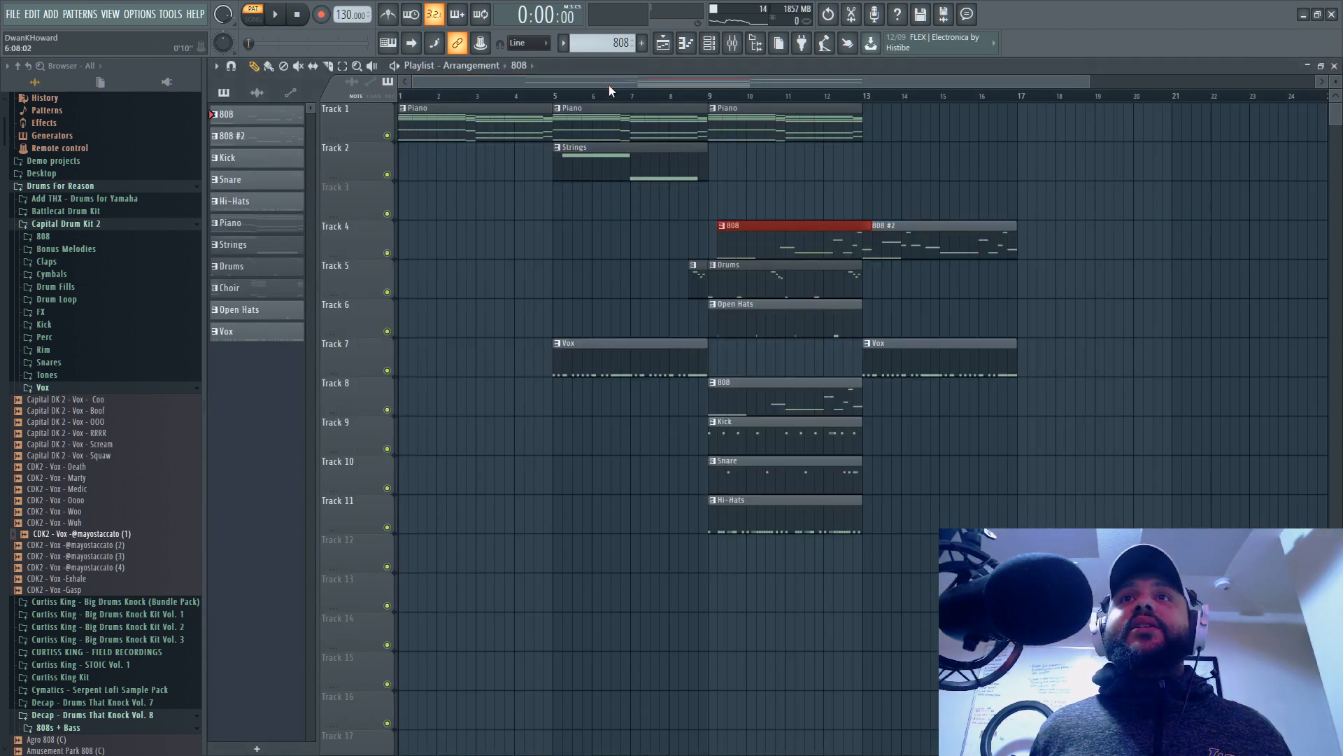
pyautogui.click(659, 95)
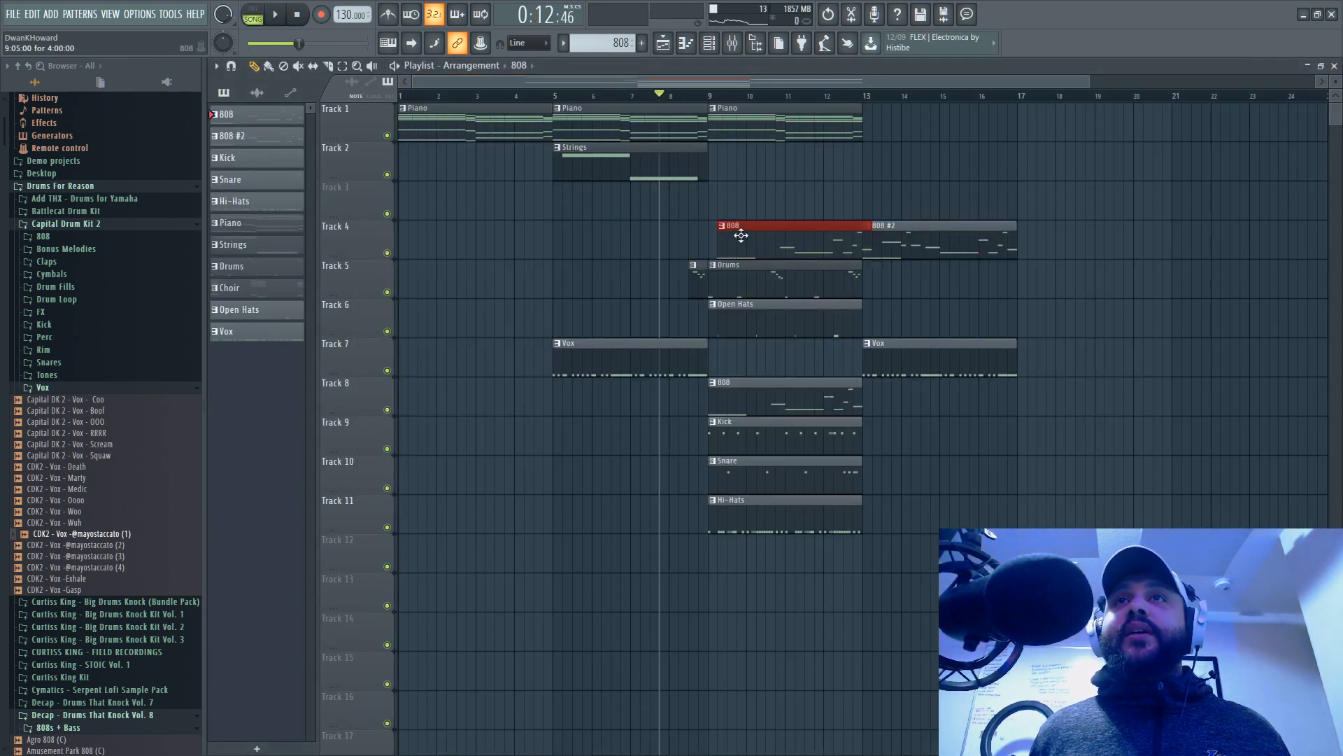
pyautogui.moveTo(738, 234); pyautogui.dragTo(728, 224)
pyautogui.press('space')
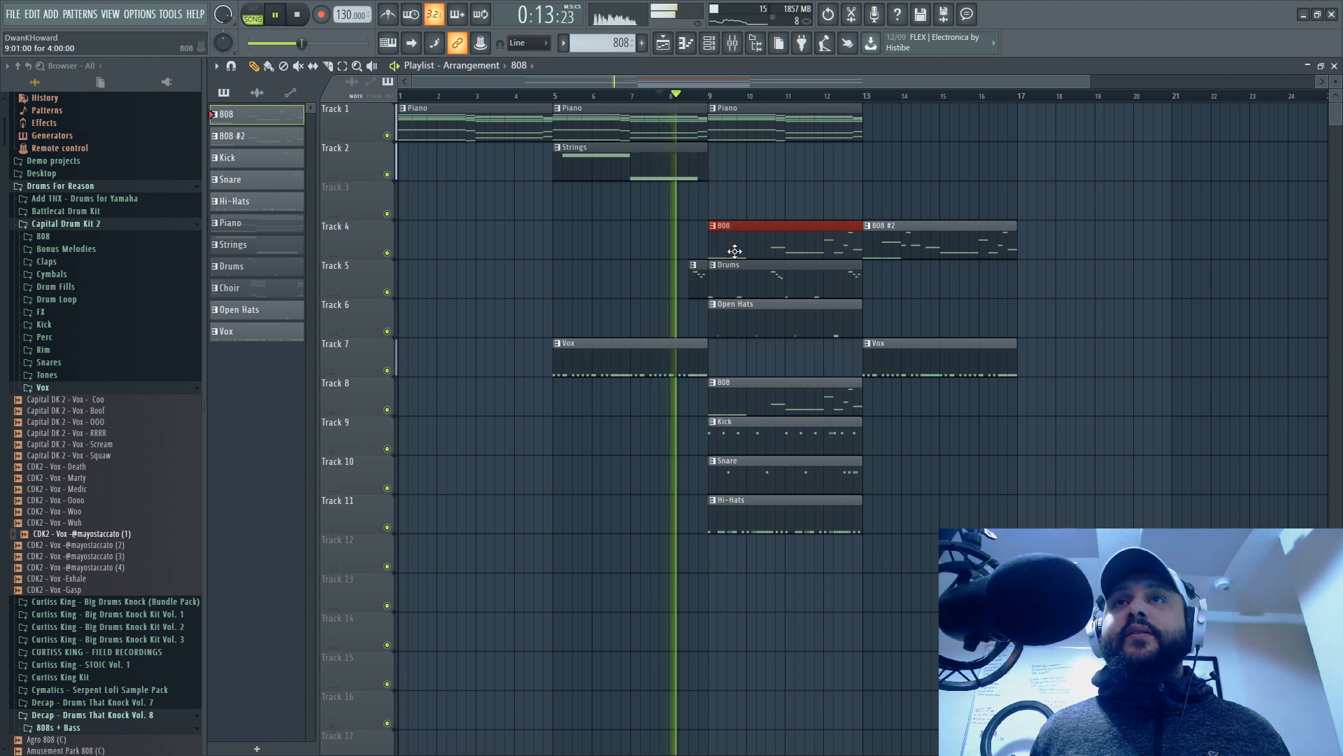
# Step: Delete the two F6 notes and the following F5 note at the start of bar 4 in the 808 pattern, and return to the playlist
pyautogui.doubleClick(727, 223)
pyautogui.scroll(-1, 433, 315)
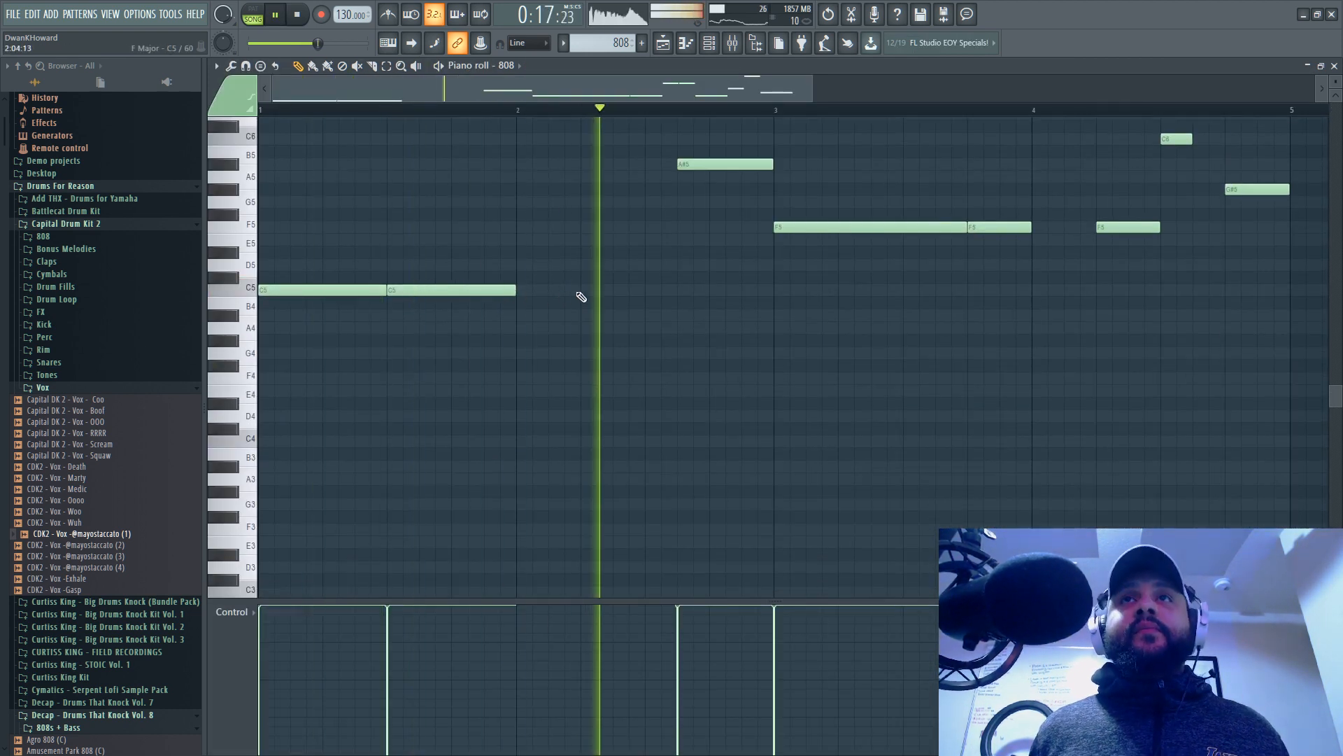
pyautogui.scroll(6, 651, 273)
pyautogui.scroll(-6, 653, 272)
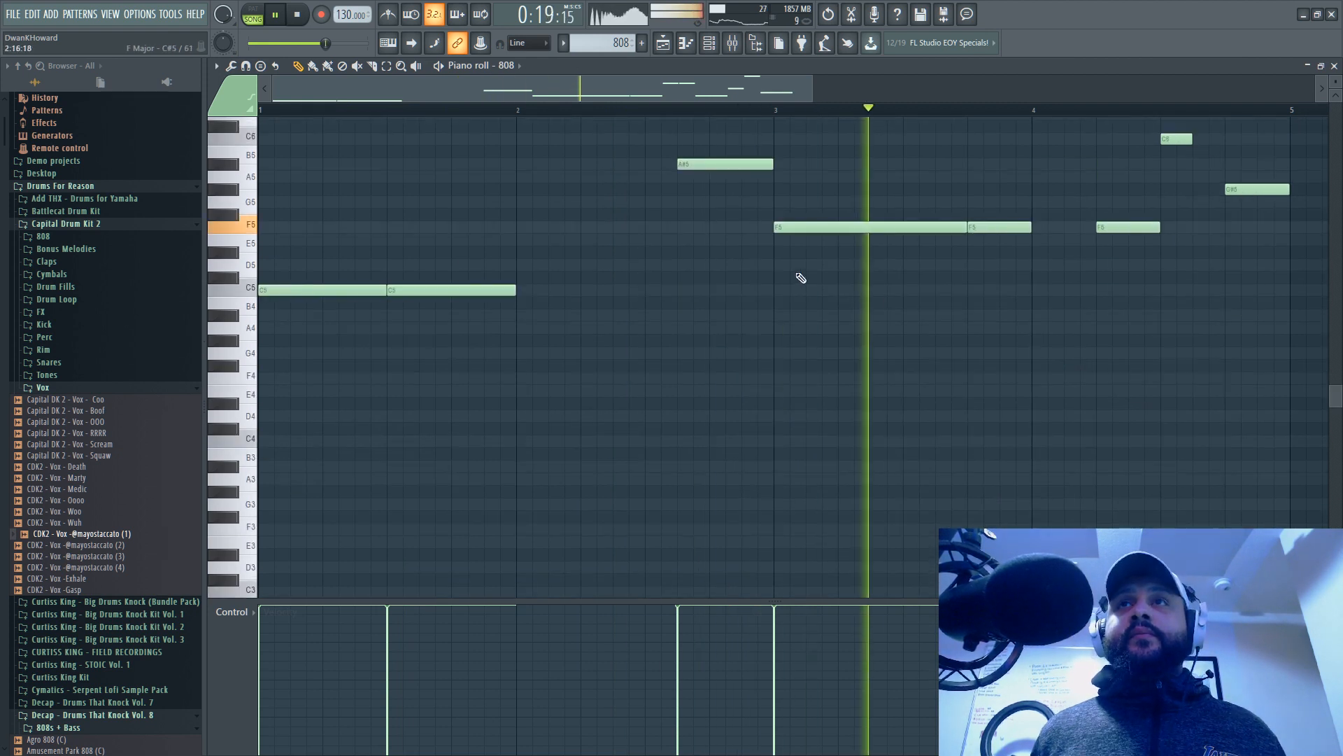
pyautogui.scroll(5, 1112, 203)
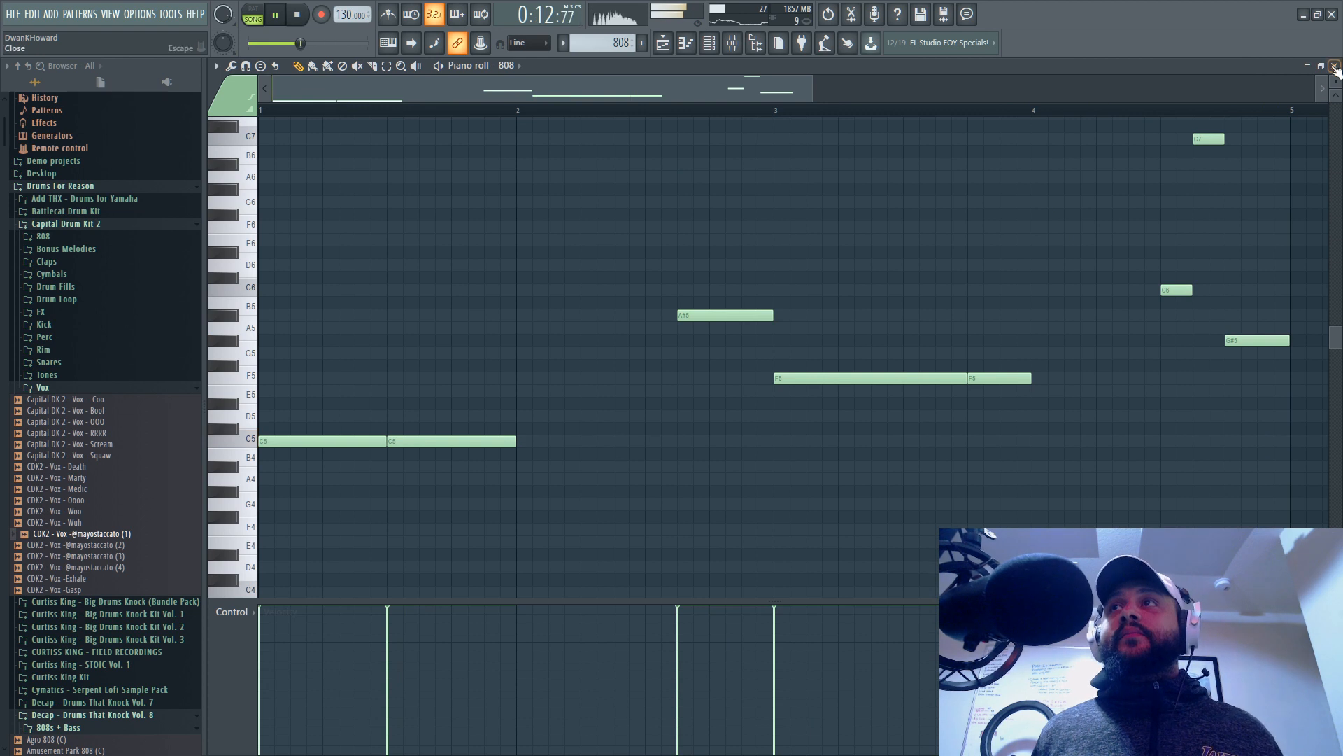
pyautogui.press('F5')
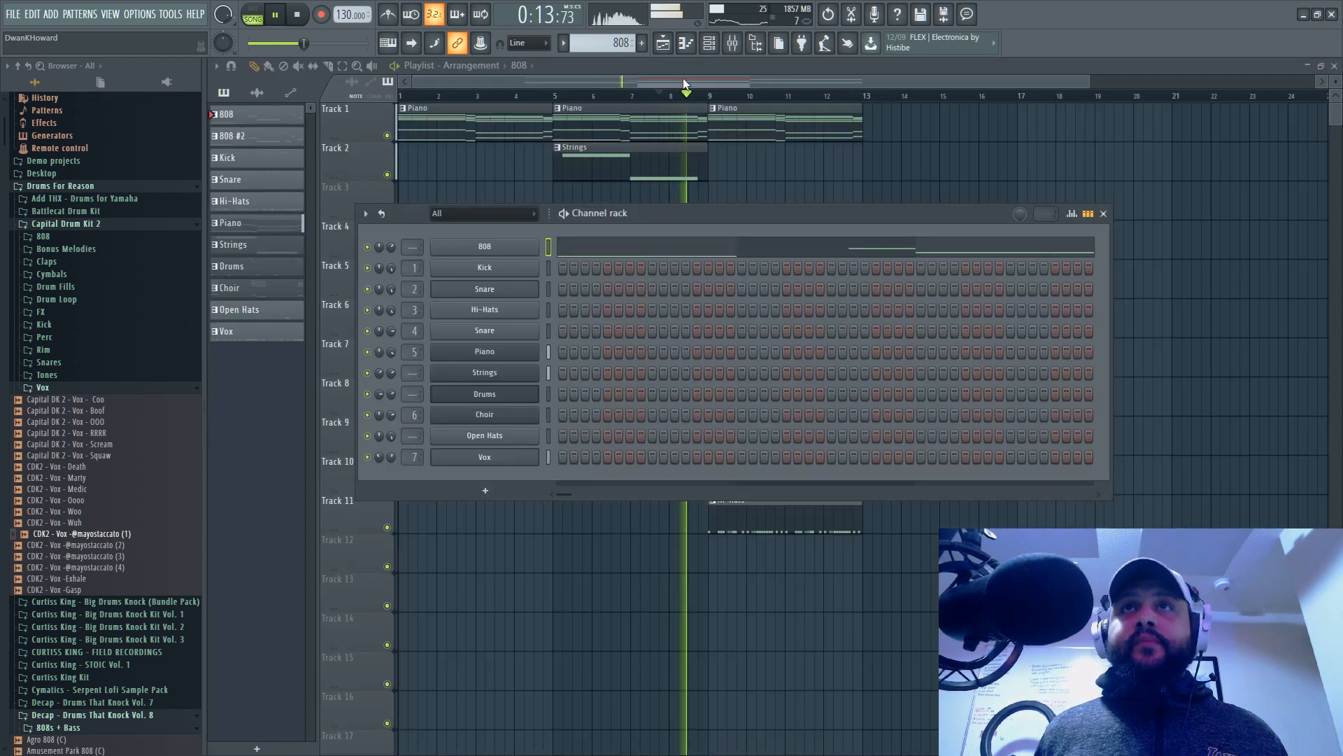
pyautogui.press('F6')
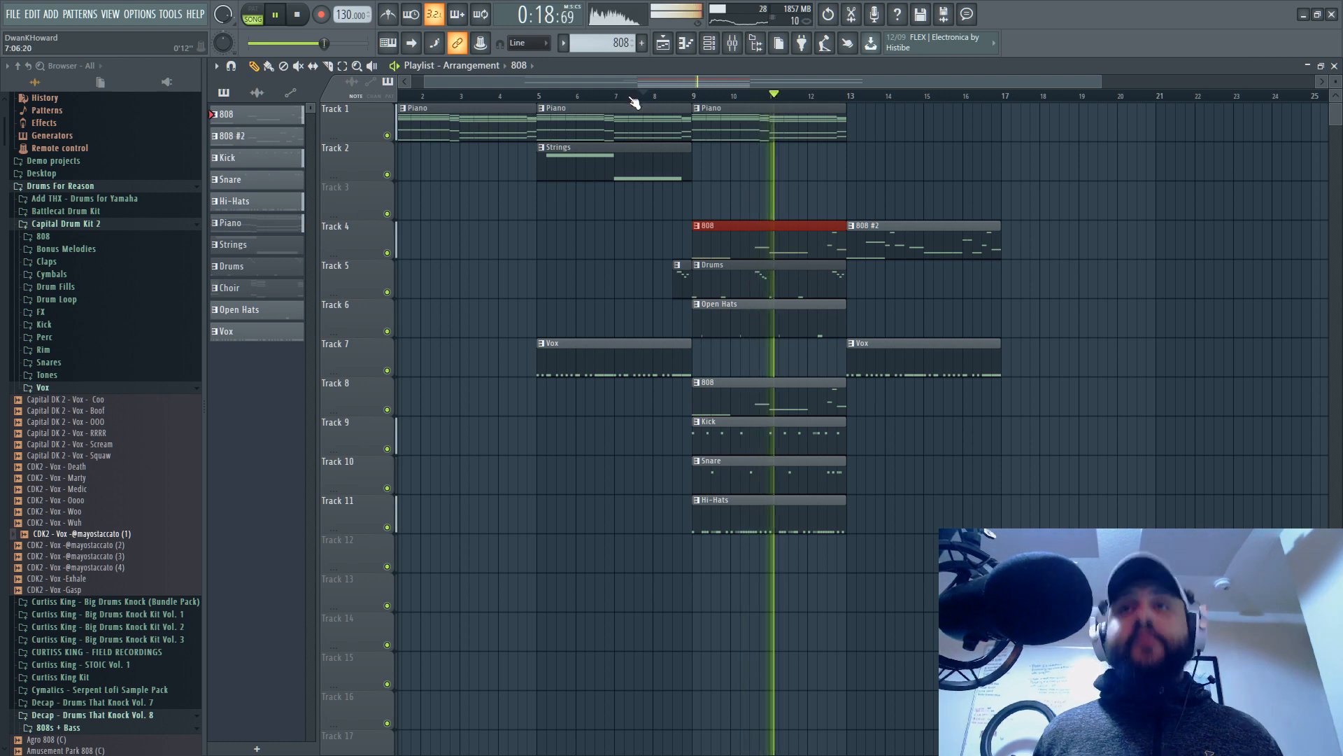
# Step: Copy the 808, Kick, Snare and Hi-Hats clips on Tracks 8 to 11 and the Piano clip on Track 1 to bar 13
pyautogui.moveTo(740, 399); pyautogui.dragTo(896, 391)
pyautogui.press('space')
pyautogui.press('space')
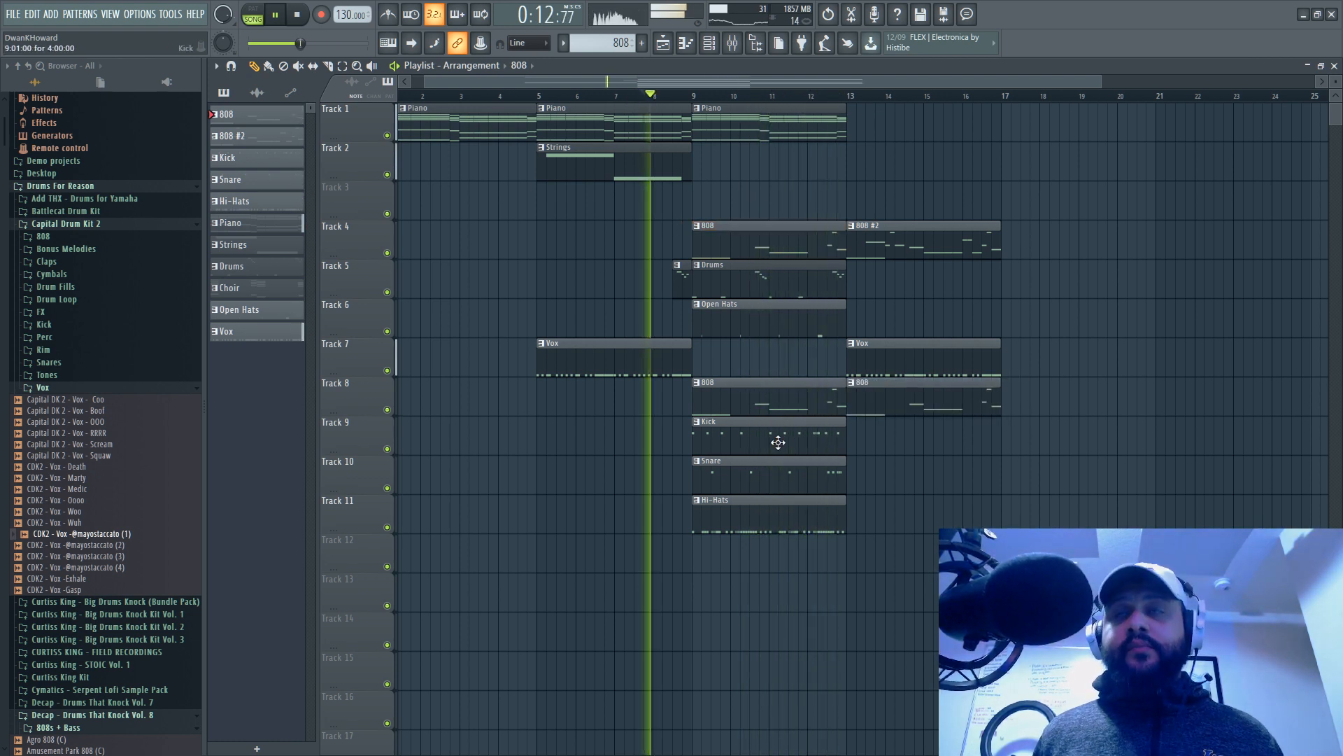
pyautogui.moveTo(776, 443); pyautogui.dragTo(931, 443)
pyautogui.moveTo(753, 464); pyautogui.dragTo(1010, 464)
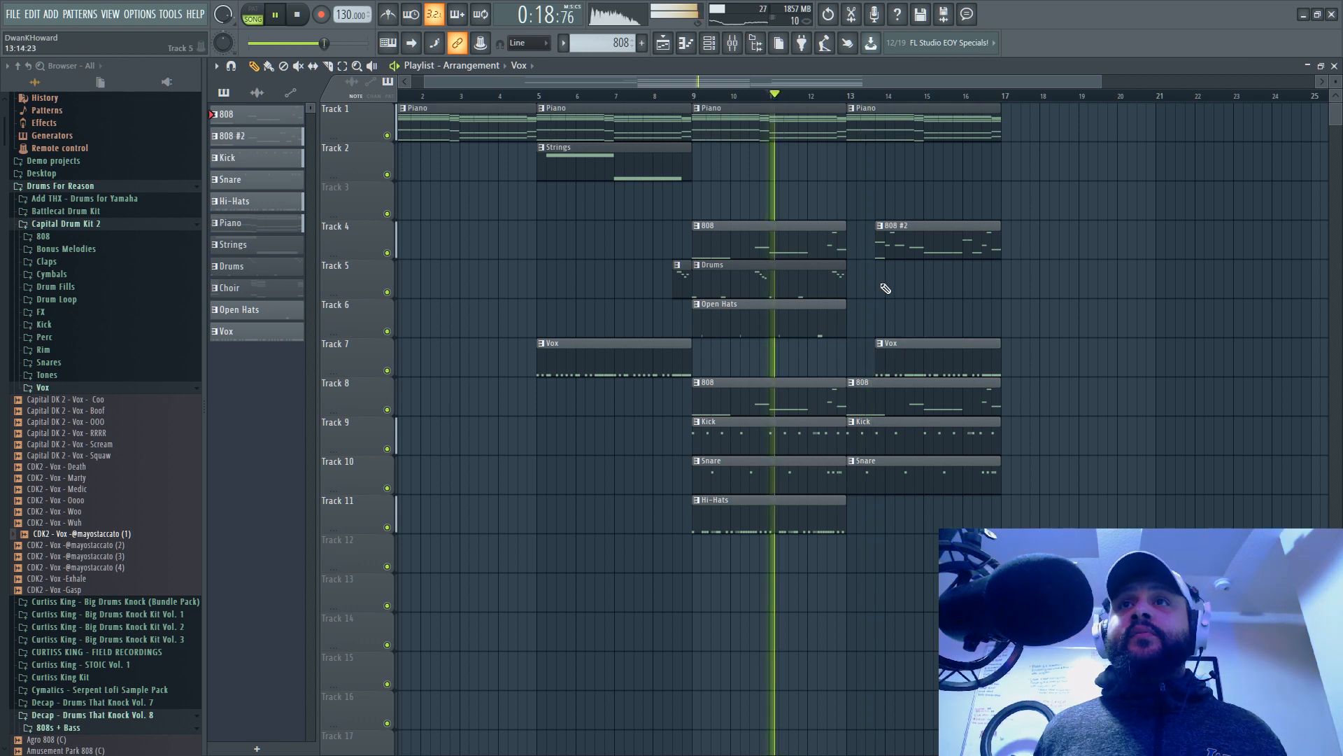
pyautogui.scroll(-2, 860, 326)
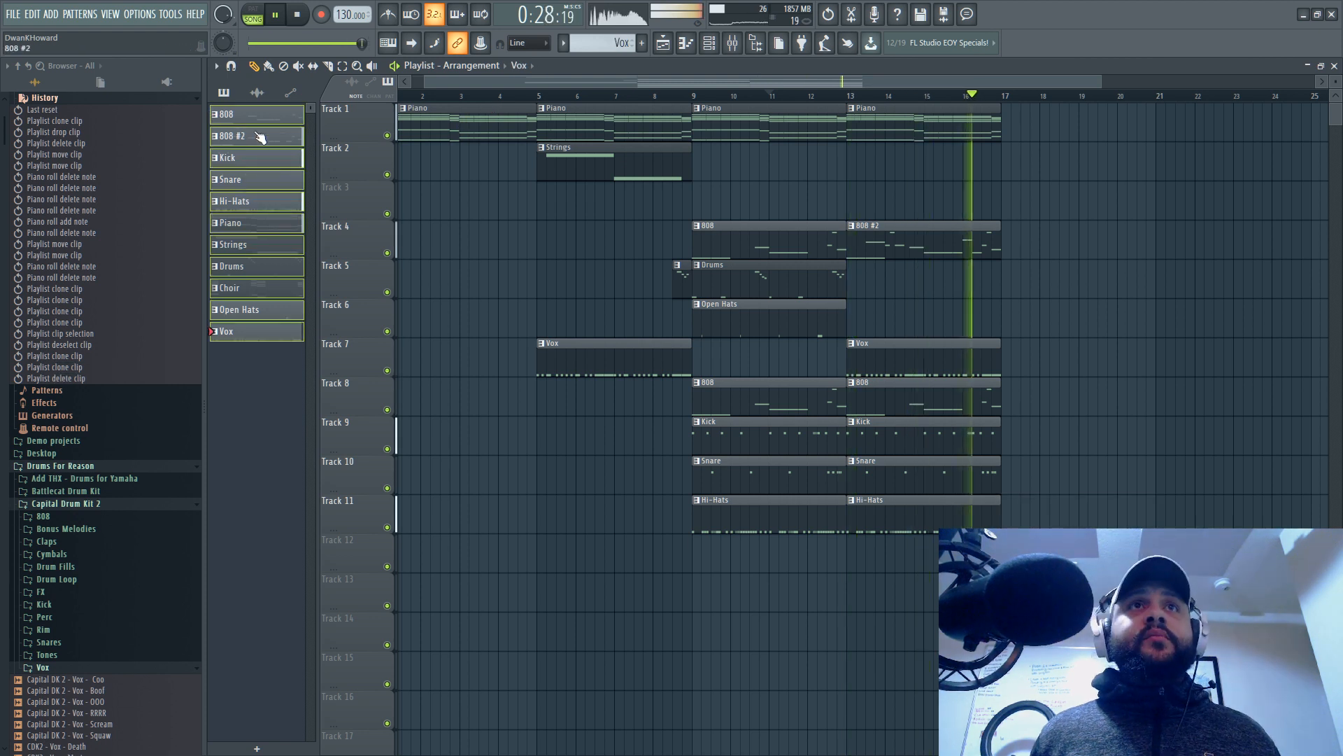
# Step: Move the 808 #2 pattern to the end of the pattern list, keeping all pattern names
pyautogui.press('F2')
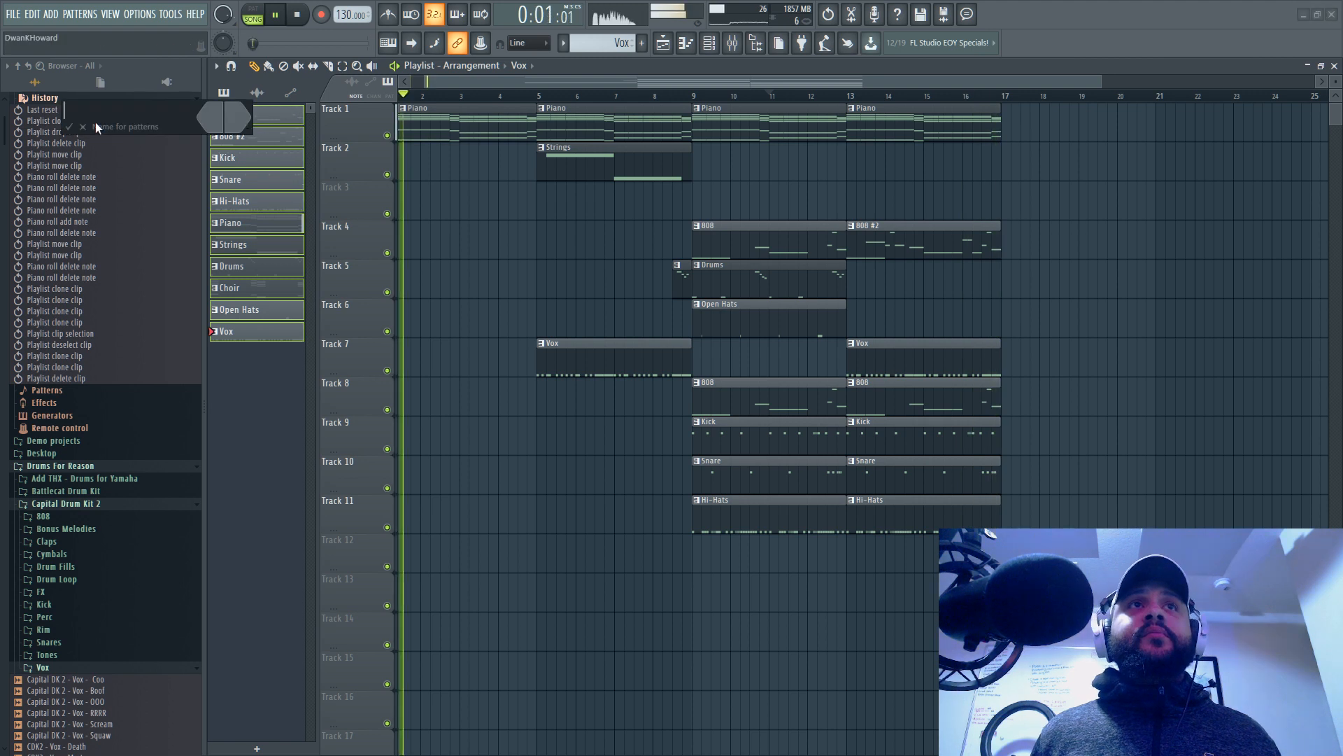
pyautogui.press('Escape')
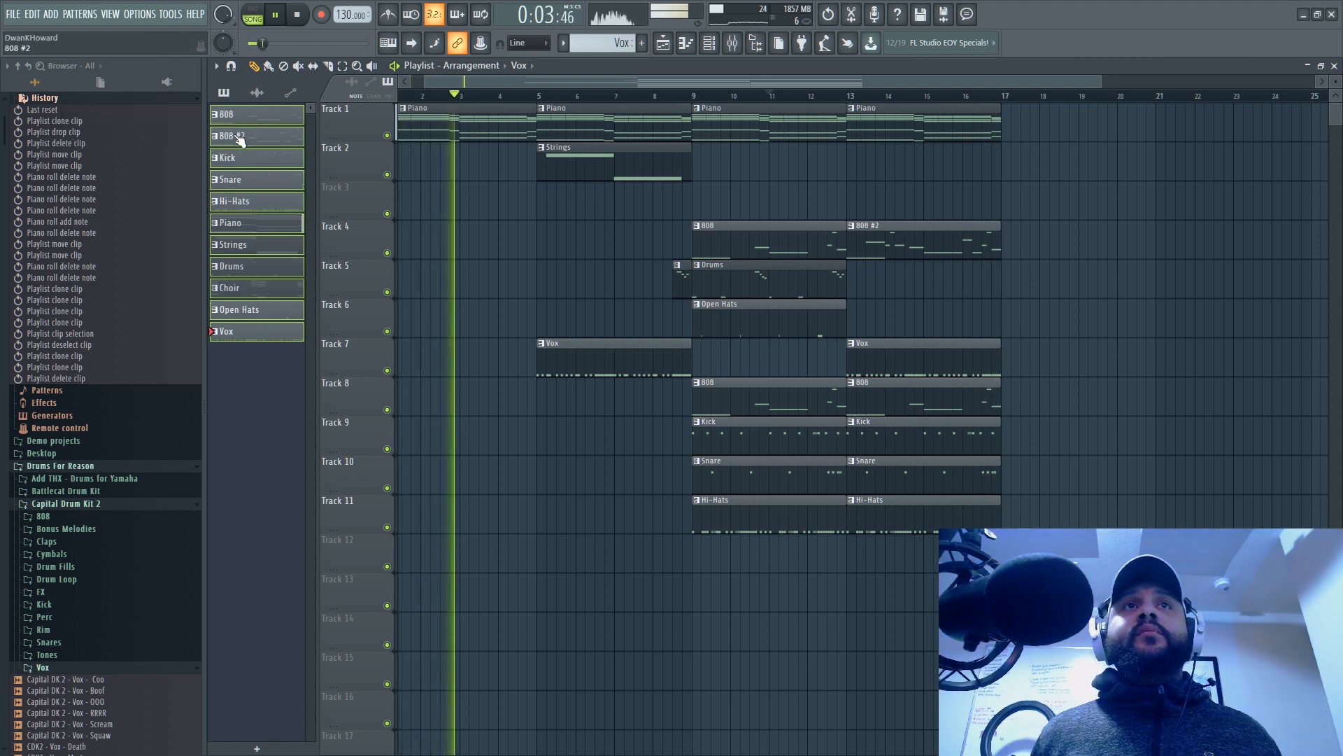
pyautogui.moveTo(260, 160); pyautogui.dragTo(264, 124)
pyautogui.middleClick(265, 124)
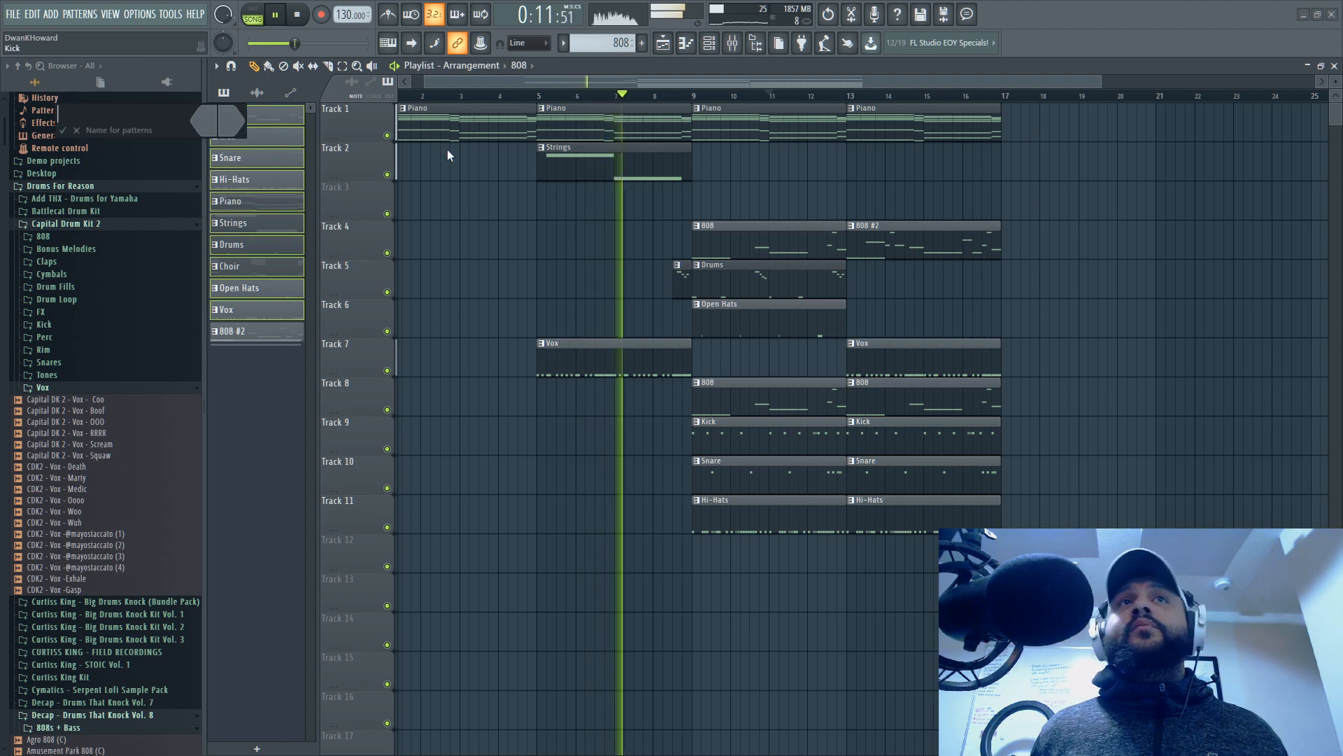
pyautogui.click(78, 131)
# Step: Place the selected patterns from 808 to Vox as clips at bar 17 on Tracks 4 to 13, and replay from bar 7
pyautogui.moveTo(230, 121); pyautogui.dragTo(1009, 258)
pyautogui.scroll(-4, 850, 228)
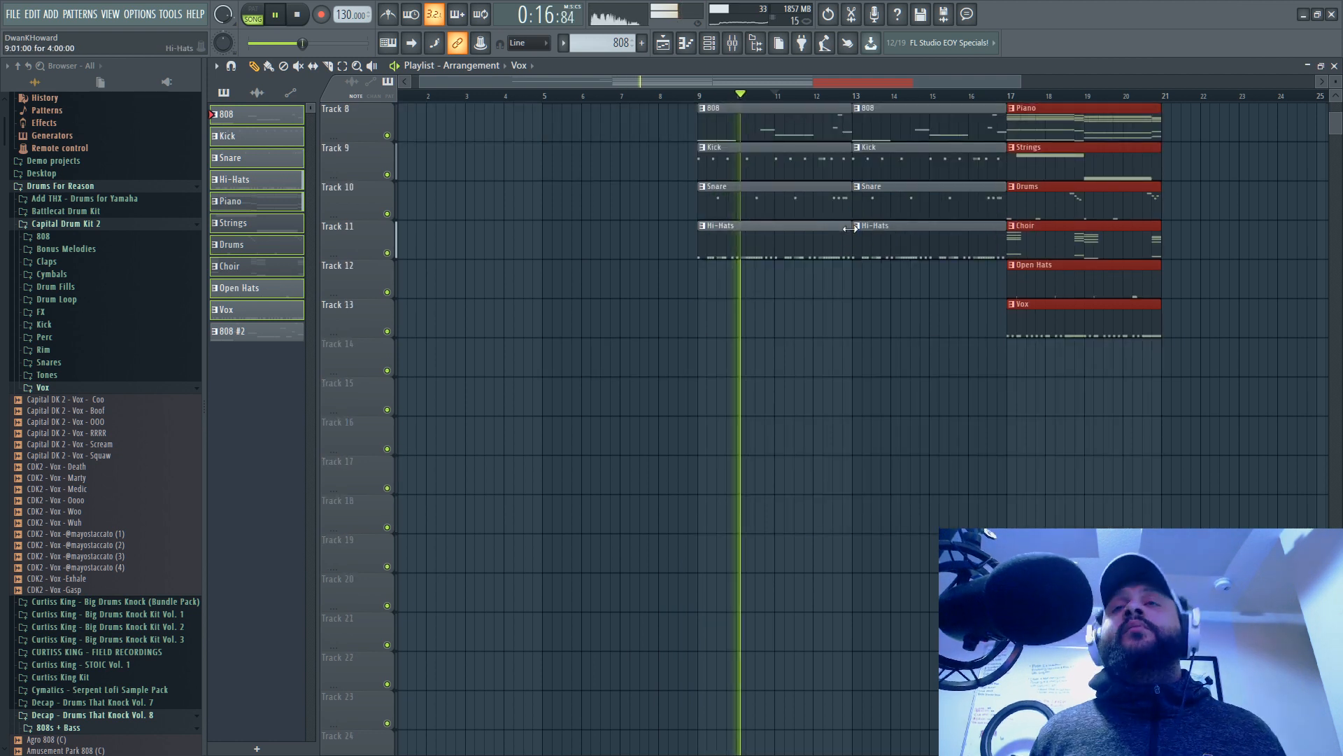
pyautogui.scroll(4, 850, 228)
pyautogui.click(642, 93)
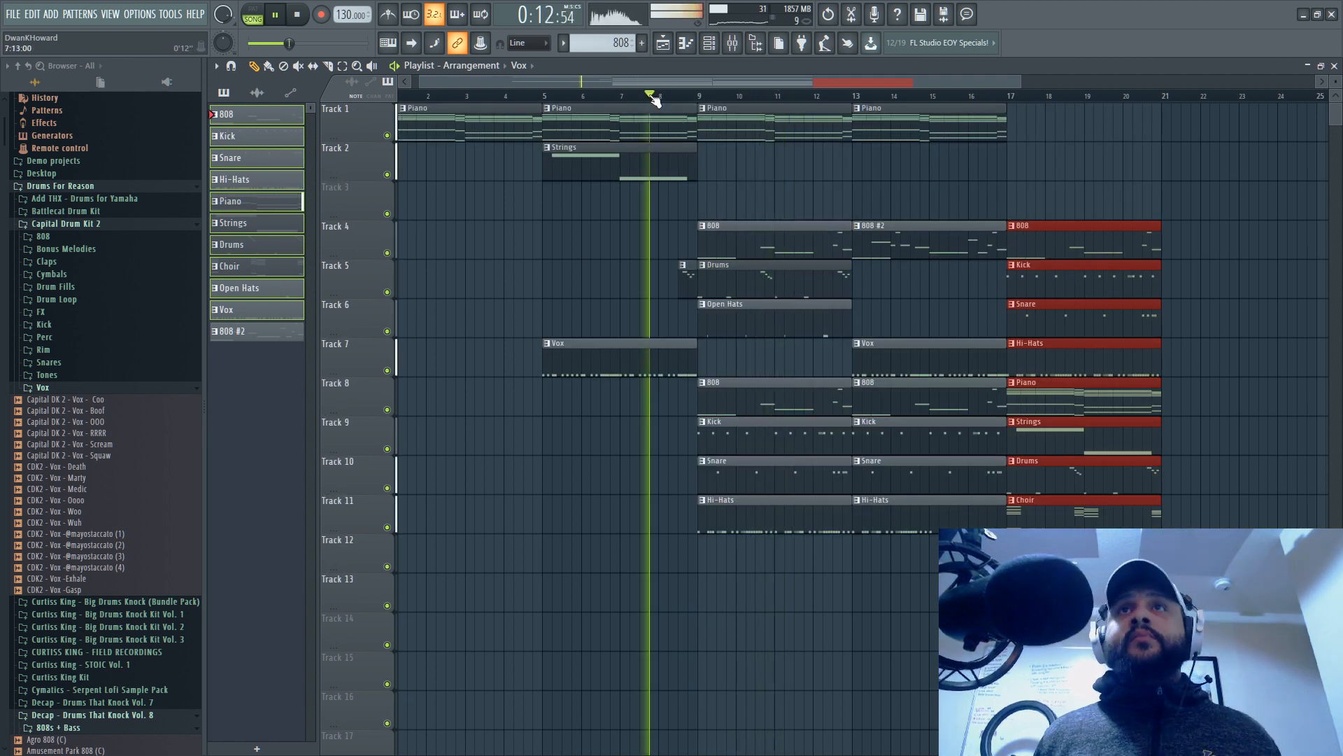
# Step: Delete the 808 clips at bar 9 on Tracks 4 and 8 while auditioning the transition from bar 7
pyautogui.rightClick(755, 244)
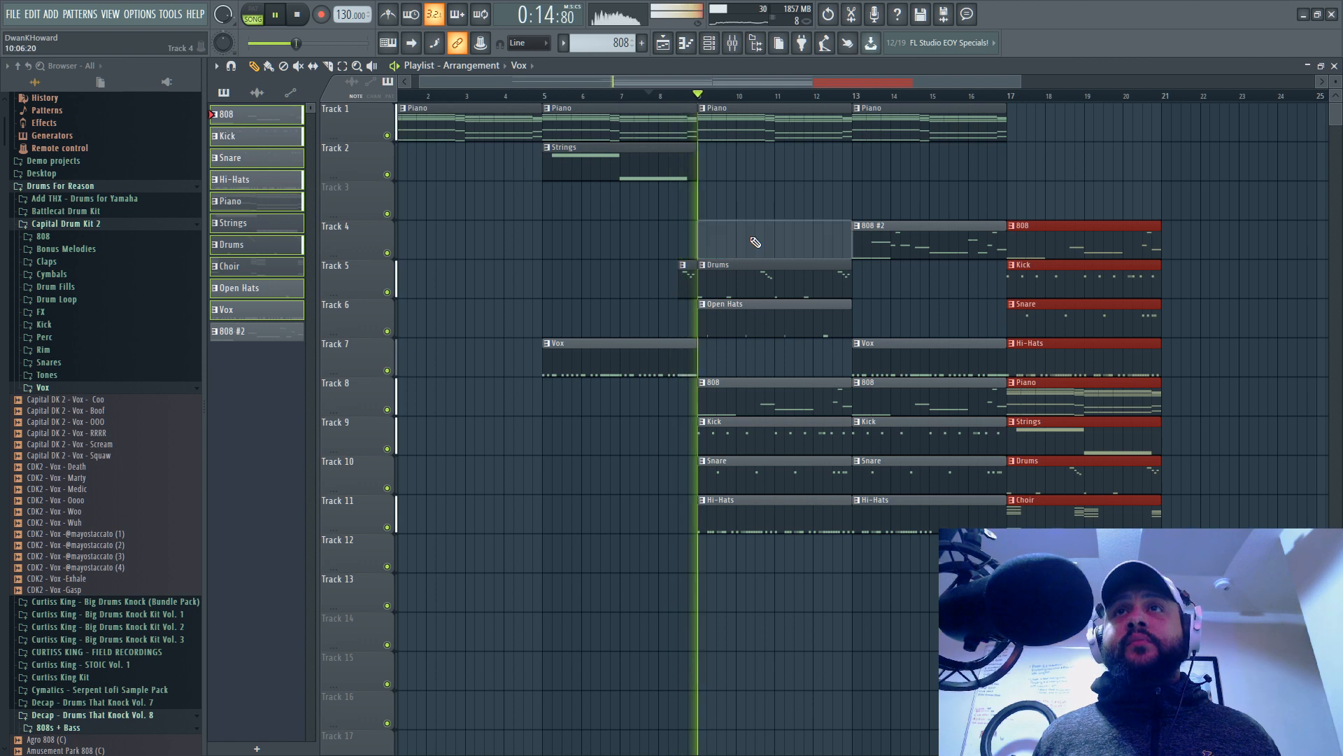
pyautogui.click(660, 98)
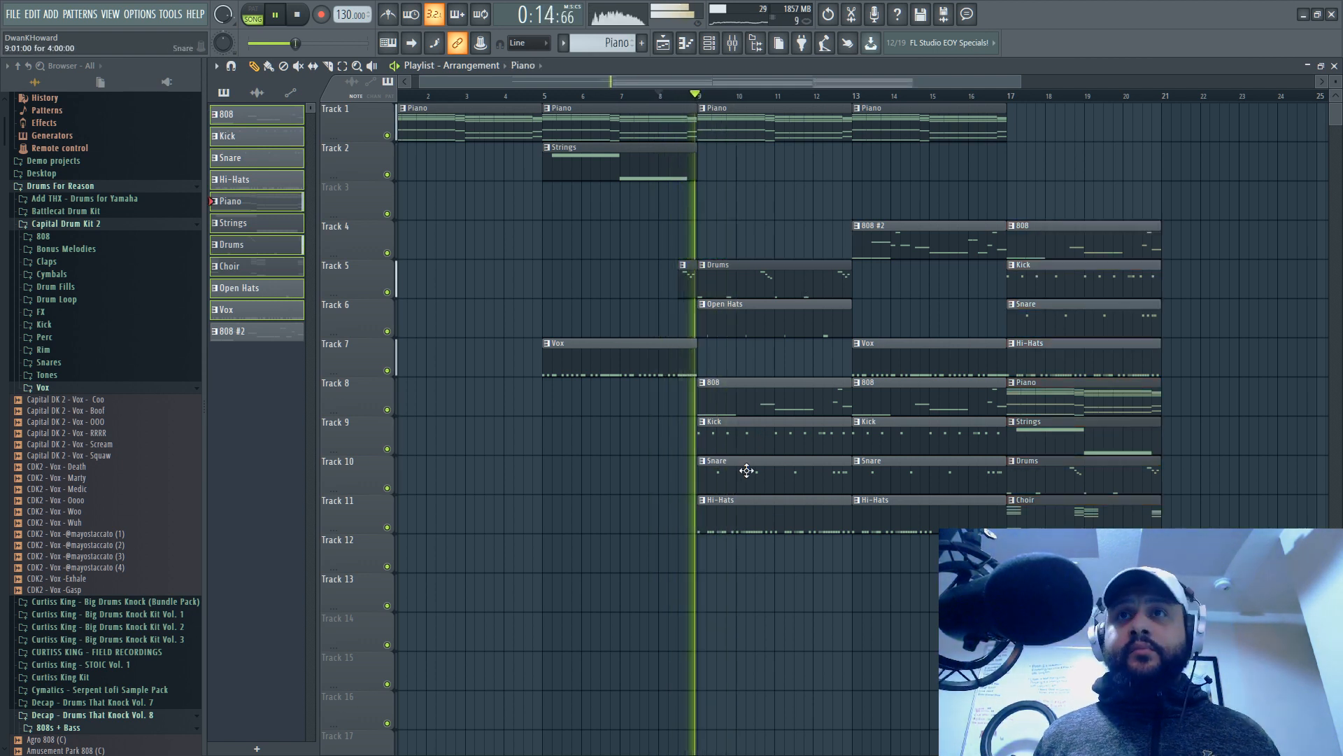
pyautogui.press('space')
pyautogui.press('space')
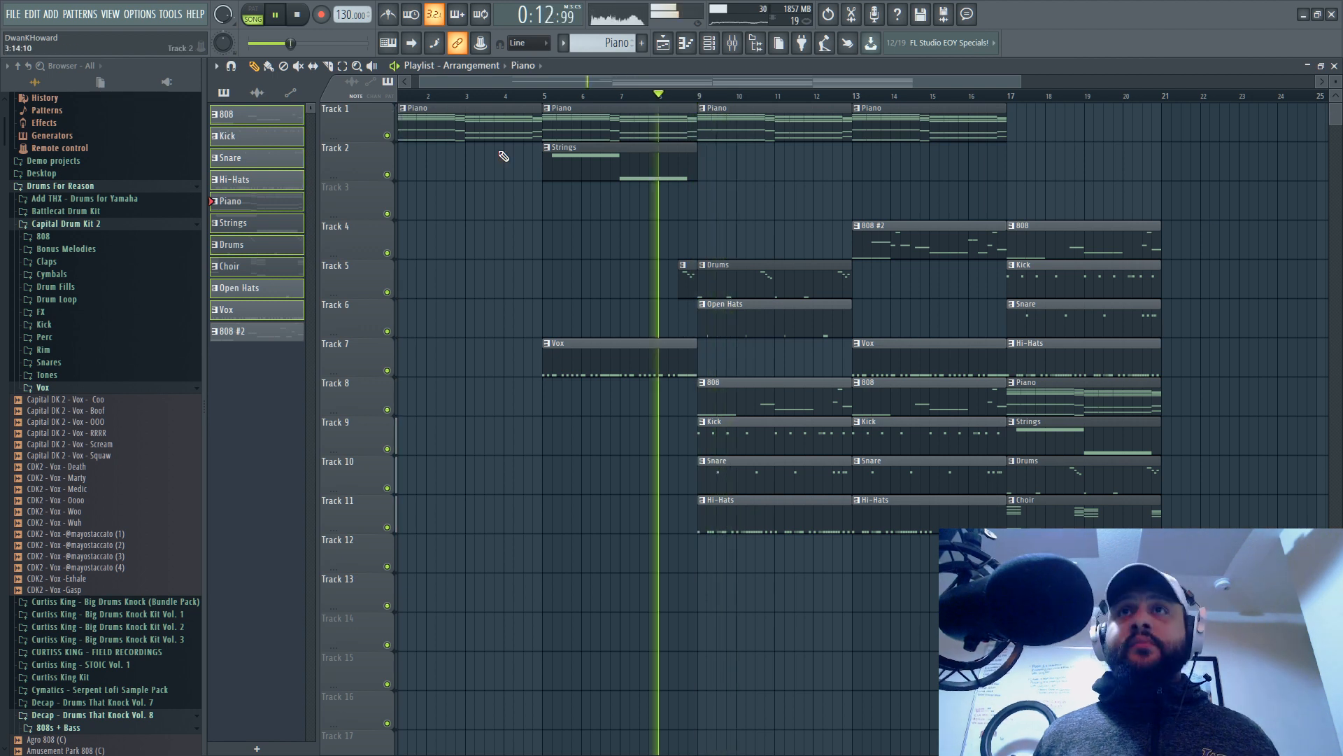
pyautogui.rightClick(721, 390)
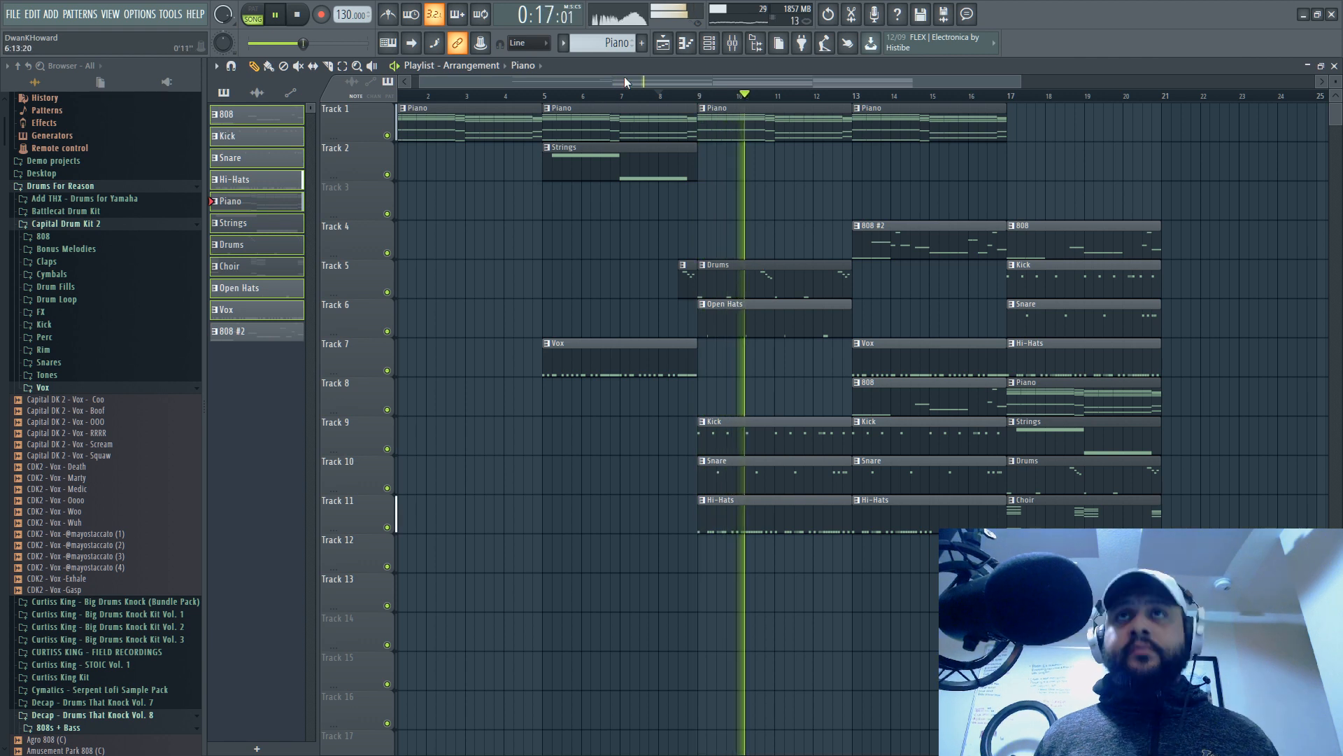
# Step: Delete the 808 clip on Track 8 and the 808 #2 clip on Track 4 at bar 13, and copy Open Hats to bar 13
pyautogui.moveTo(624, 81); pyautogui.dragTo(666, 82)
pyautogui.rightClick(821, 395)
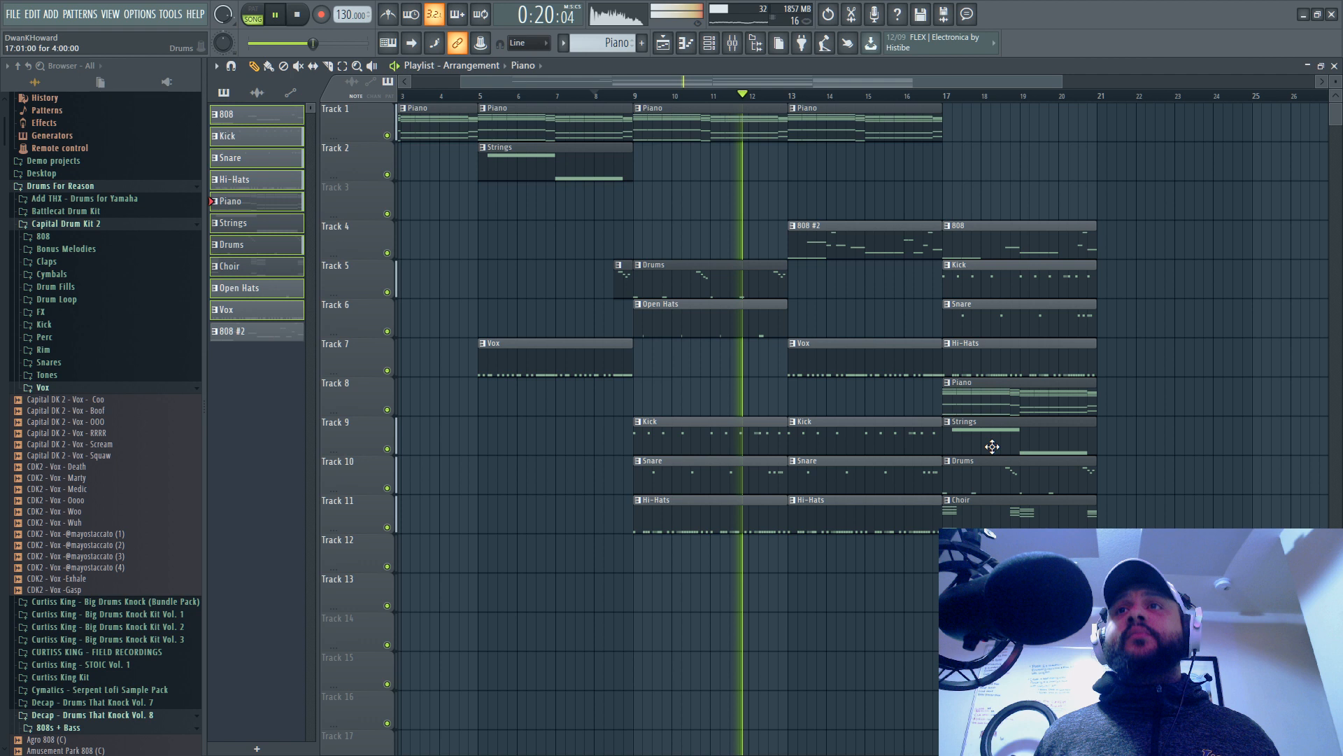
pyautogui.rightClick(817, 358)
pyautogui.rightClick(815, 230)
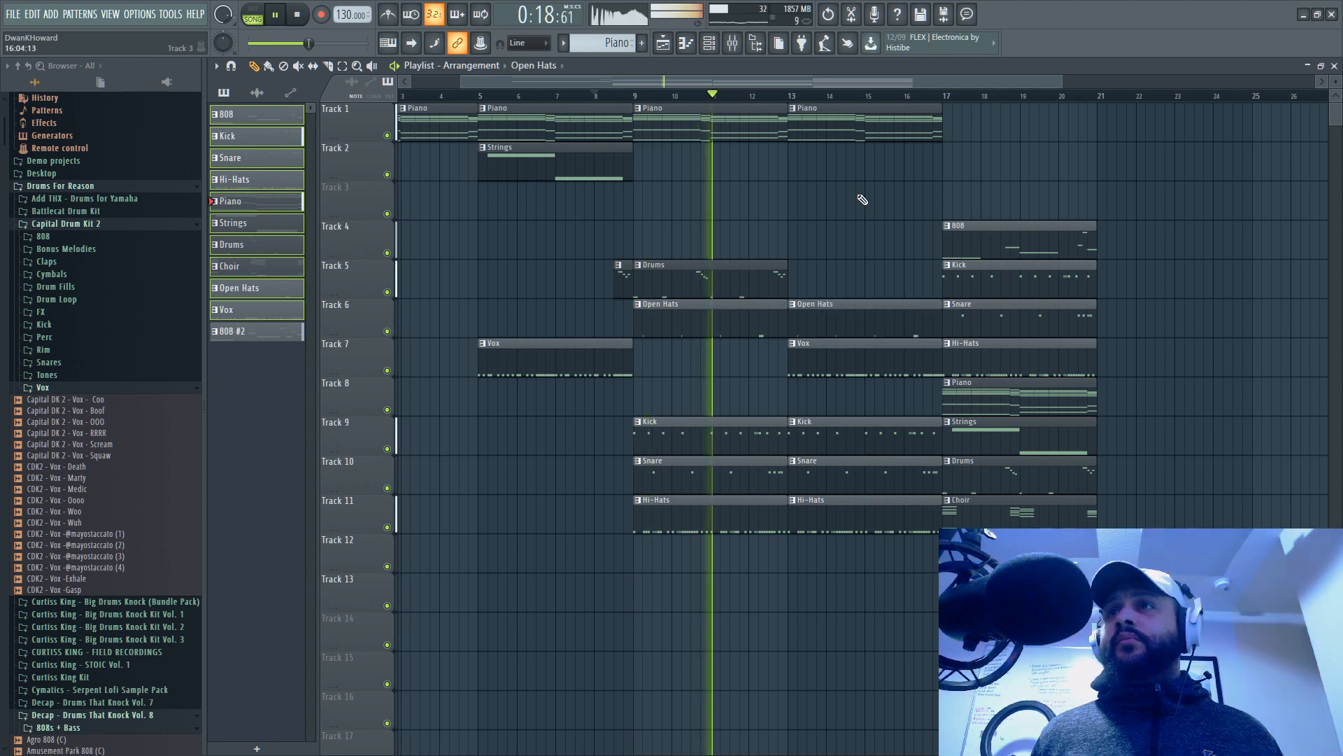
# Step: Delete all the clips starting at bar 17 and add a Drums clip at bar 13 on Track 5
pyautogui.rightClick(1016, 242)
pyautogui.rightClick(1022, 279)
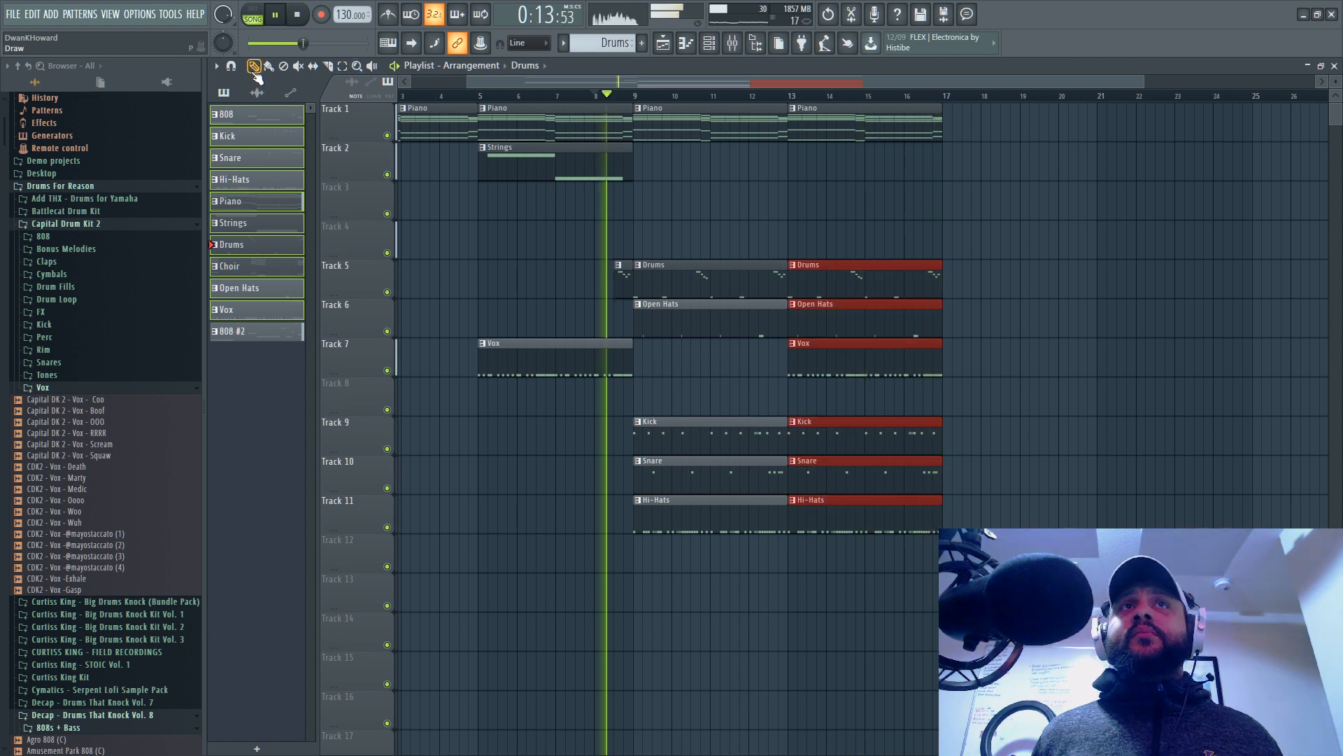
# Step: Duplicate the bar 13 clips on Tracks 5 to 7 and 9 to 11 to bars 17 and 21, and trim the bar 17 Drums clip to start at bar 18
pyautogui.hotkey('ctrl', 'b')
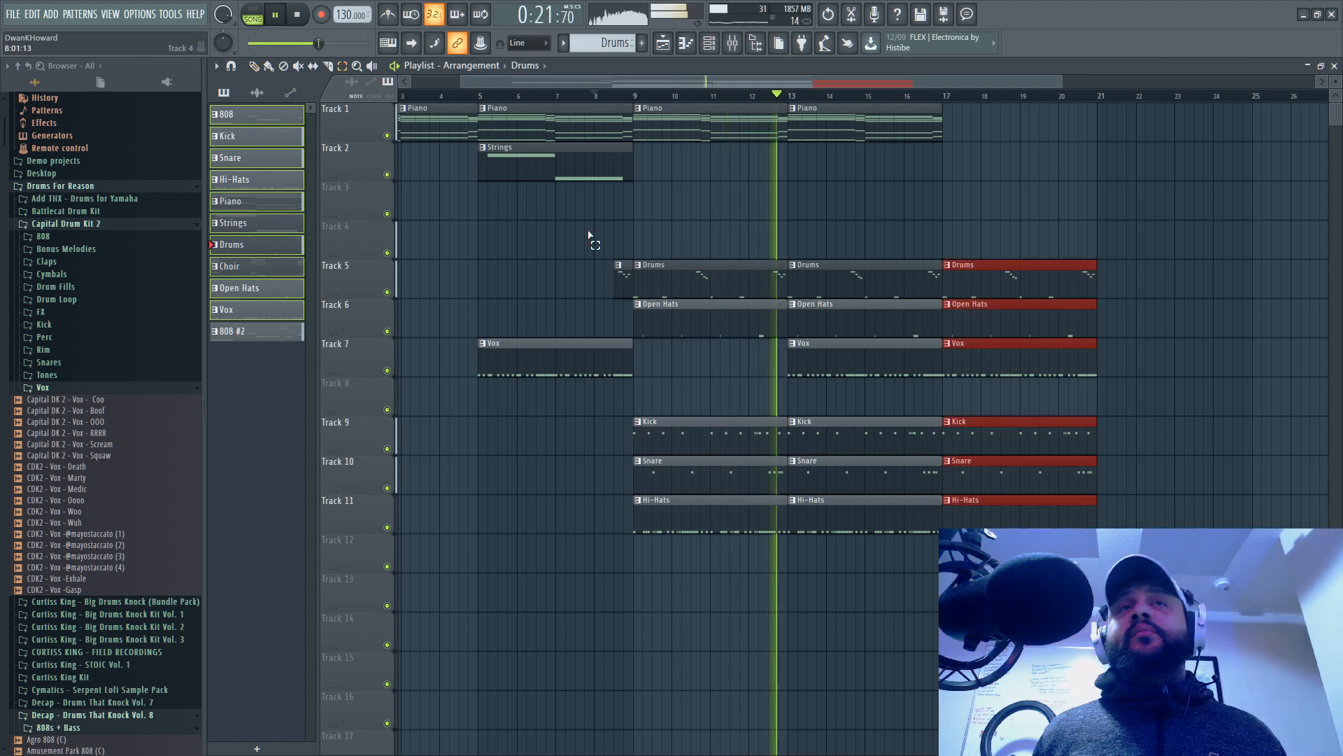
pyautogui.click(254, 66)
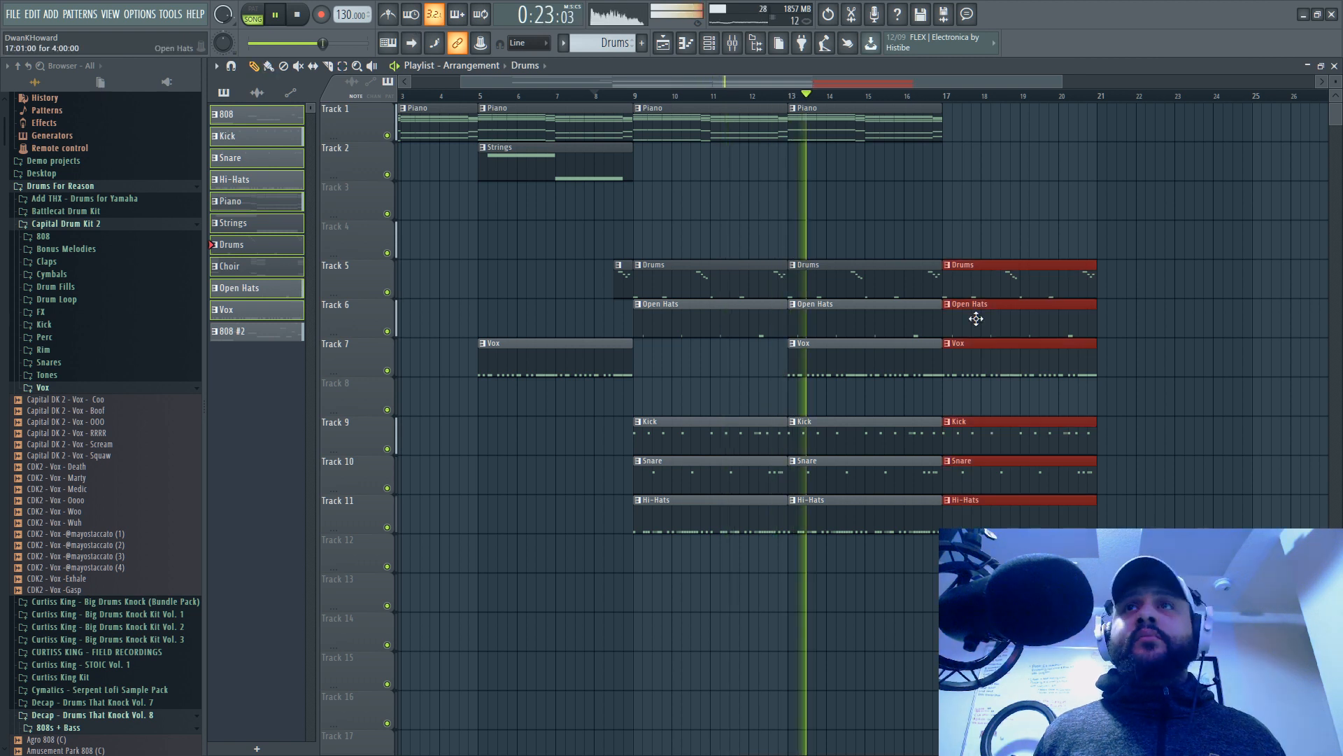
pyautogui.hotkey('ctrl', 'b')
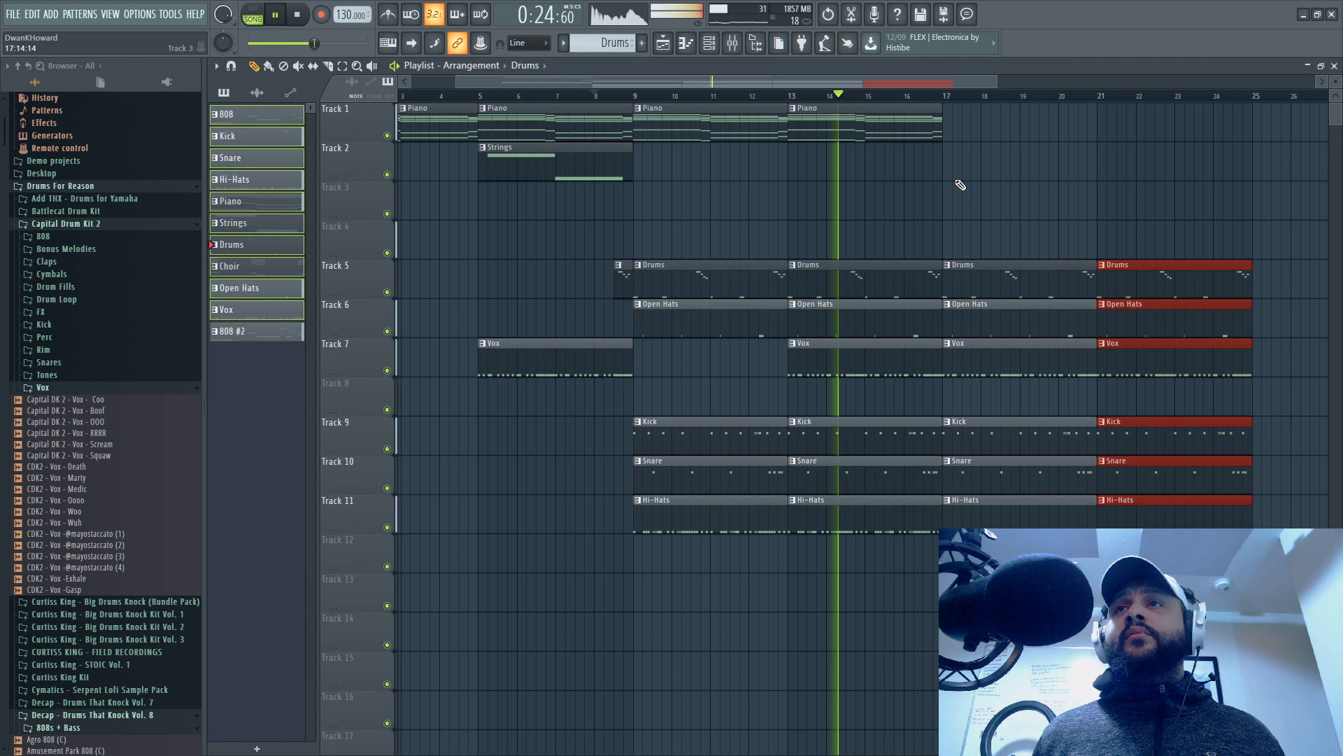
pyautogui.moveTo(944, 276); pyautogui.dragTo(982, 296)
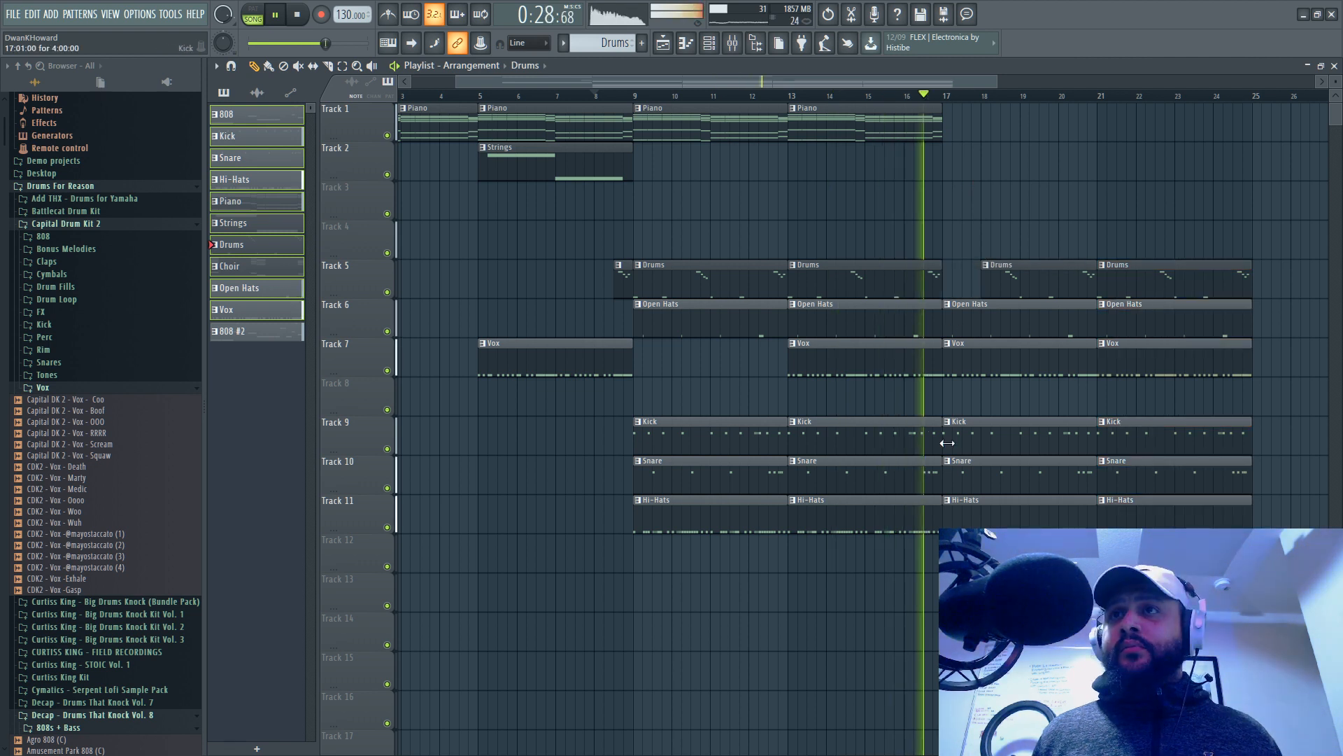
# Step: Trim the bar 17 Kick clip on Track 9 to start at bar 18 and replay the transition into it
pyautogui.moveTo(947, 443); pyautogui.dragTo(989, 438)
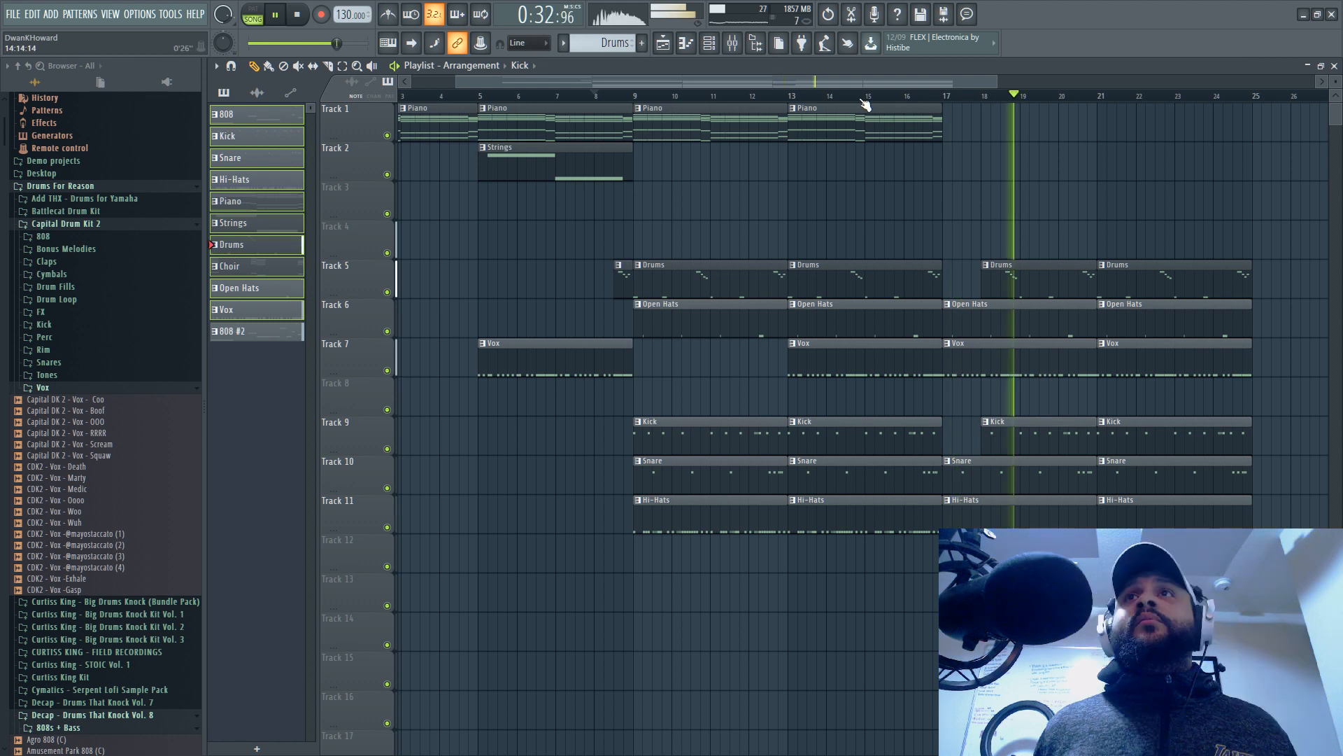
pyautogui.click(857, 96)
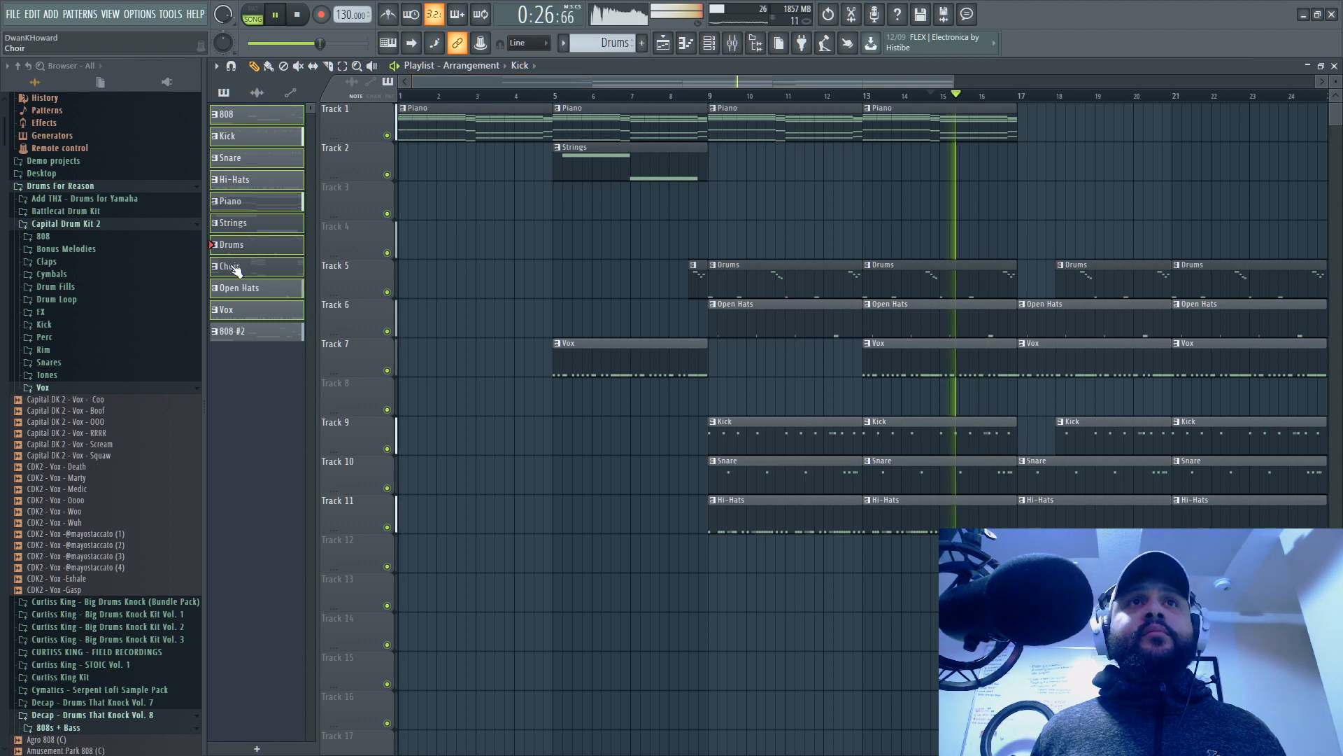
# Step: Place a Choir clip on Track 3 at bar 17, and duplicate the bar 17 Piano, Strings, Choir and 808 clips to bar 21
pyautogui.moveTo(235, 270); pyautogui.dragTo(1032, 212)
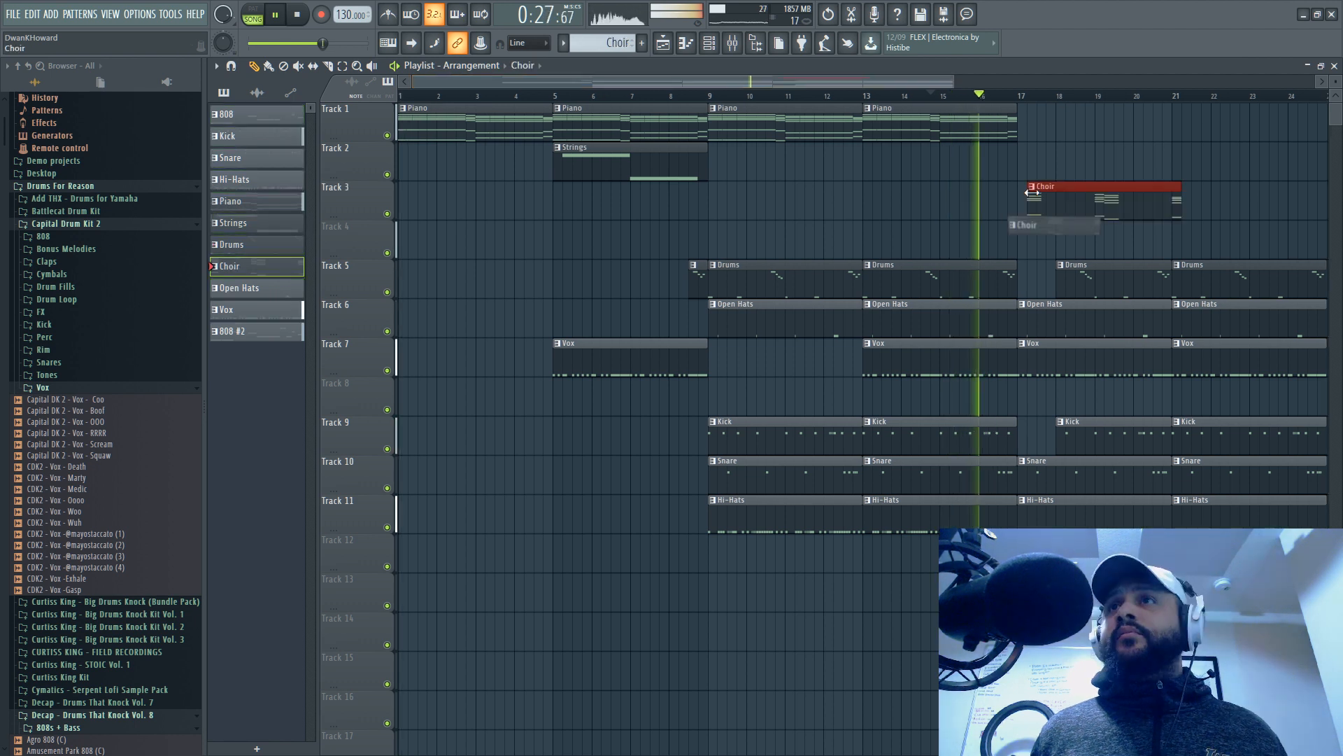
pyautogui.moveTo(1032, 193); pyautogui.dragTo(1024, 193)
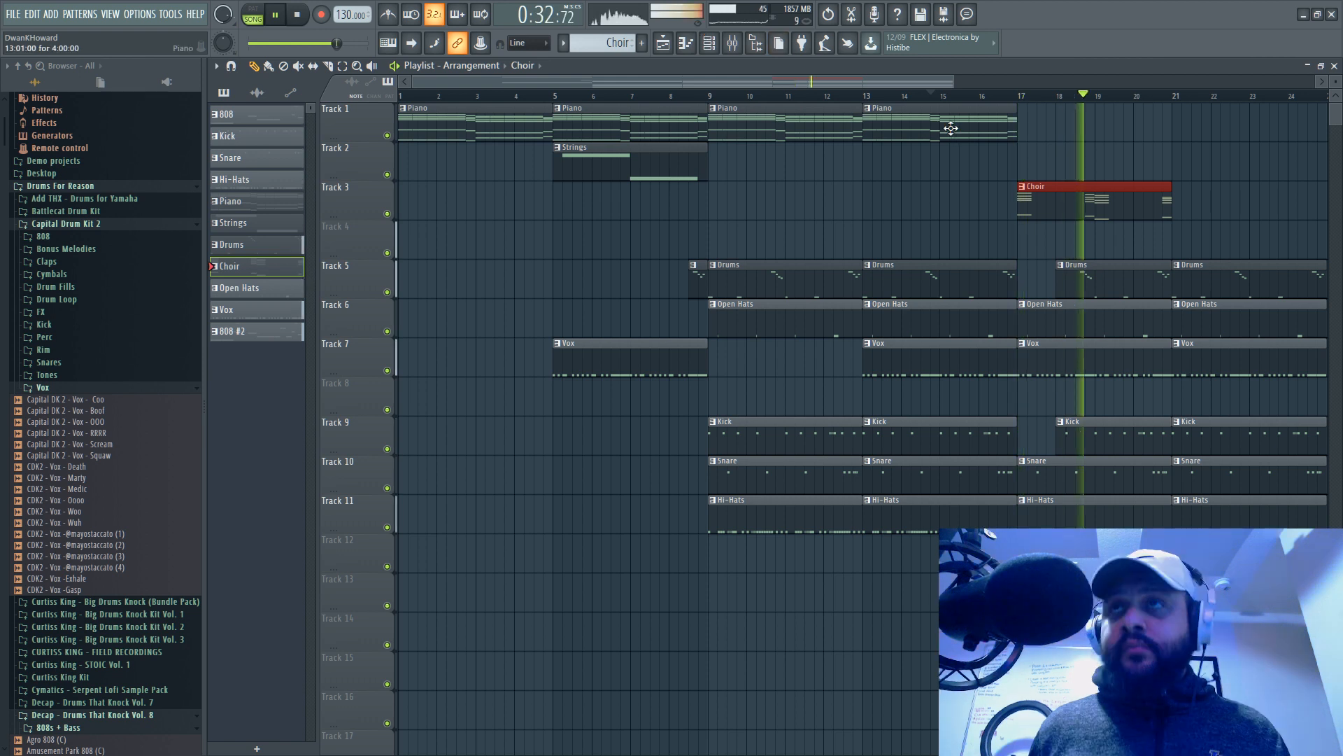
pyautogui.click(888, 96)
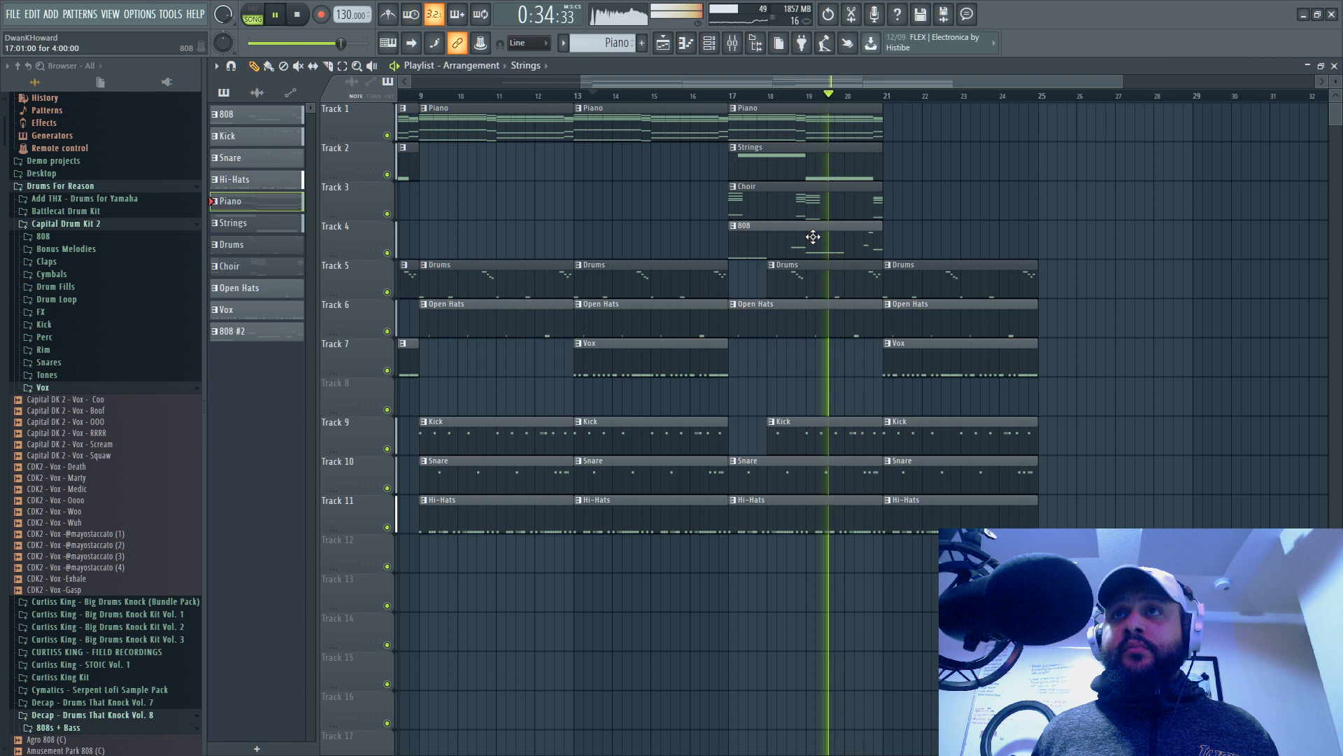
pyautogui.hotkey('ctrl', 'b')
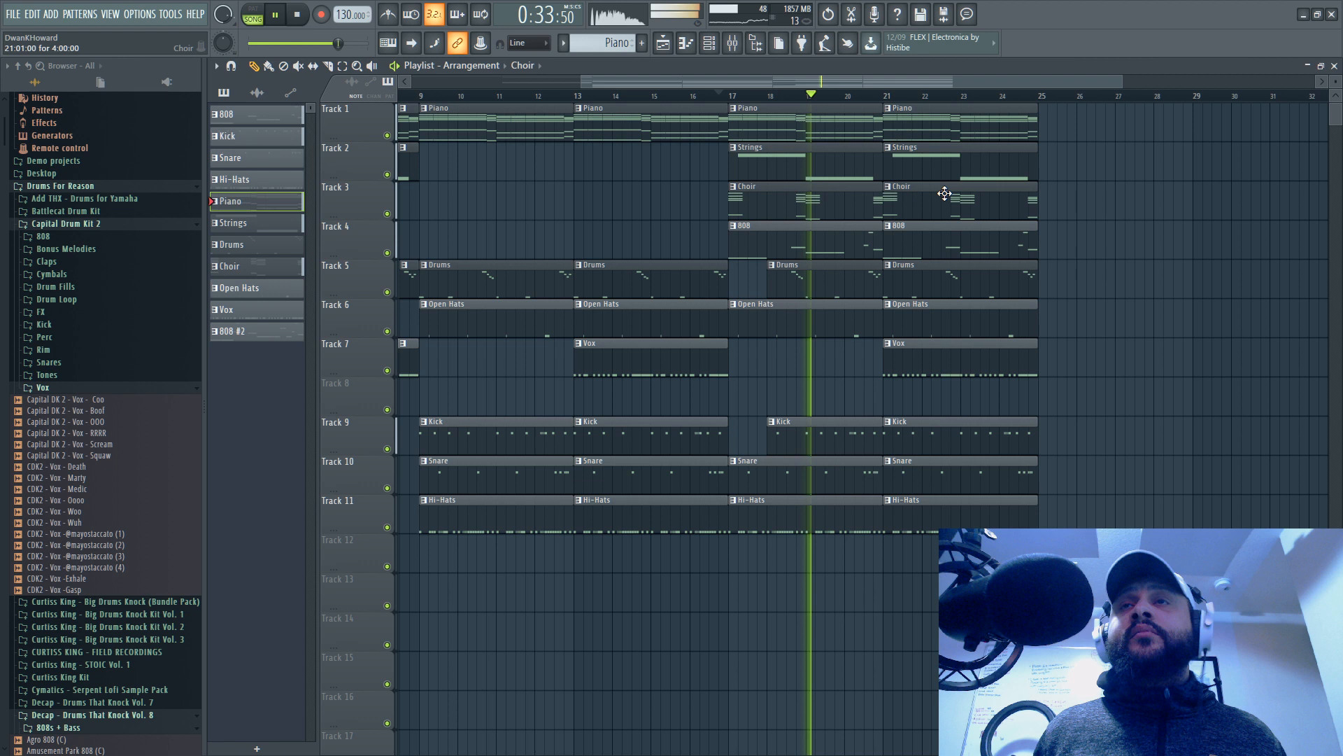
# Step: Chop the start of the bar 21 Kick clip on Track 9 into half-beat pieces, one per beat, and stop playback
pyautogui.moveTo(581, 82); pyautogui.dragTo(683, 80)
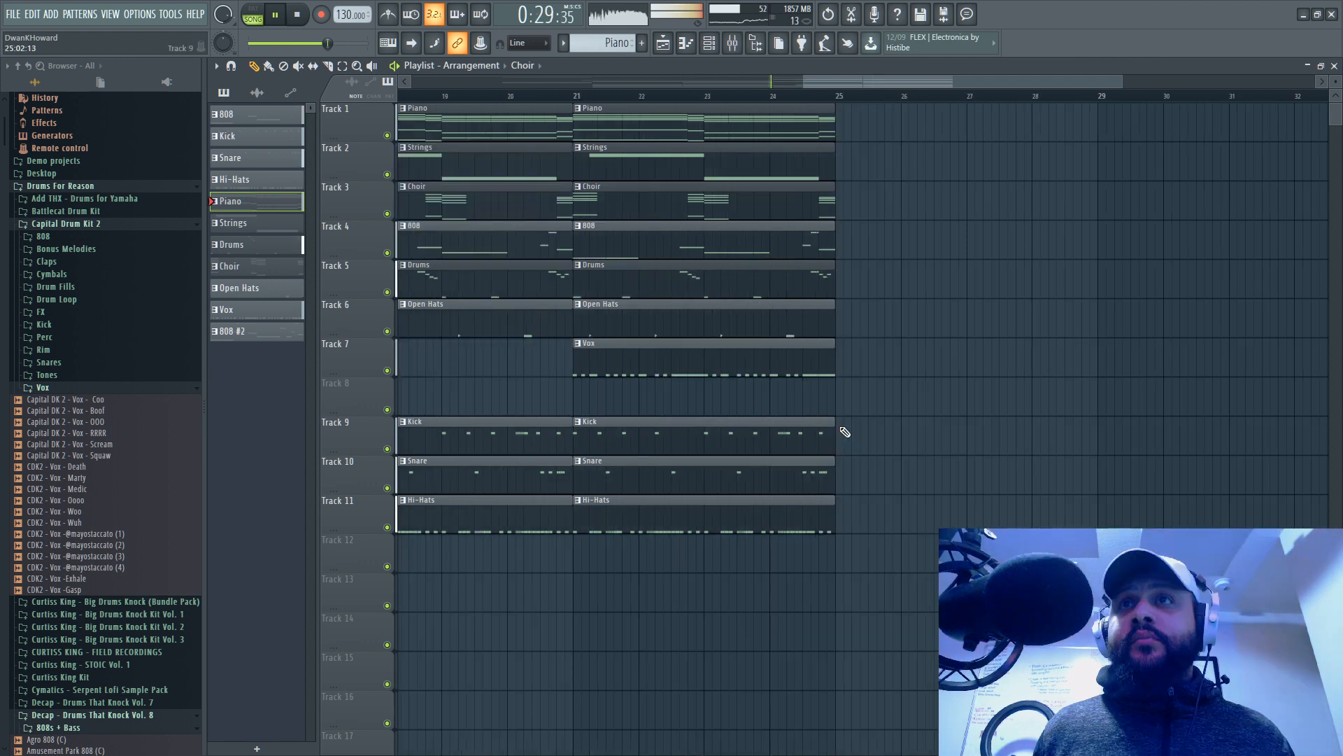
pyautogui.moveTo(845, 432); pyautogui.dragTo(583, 436)
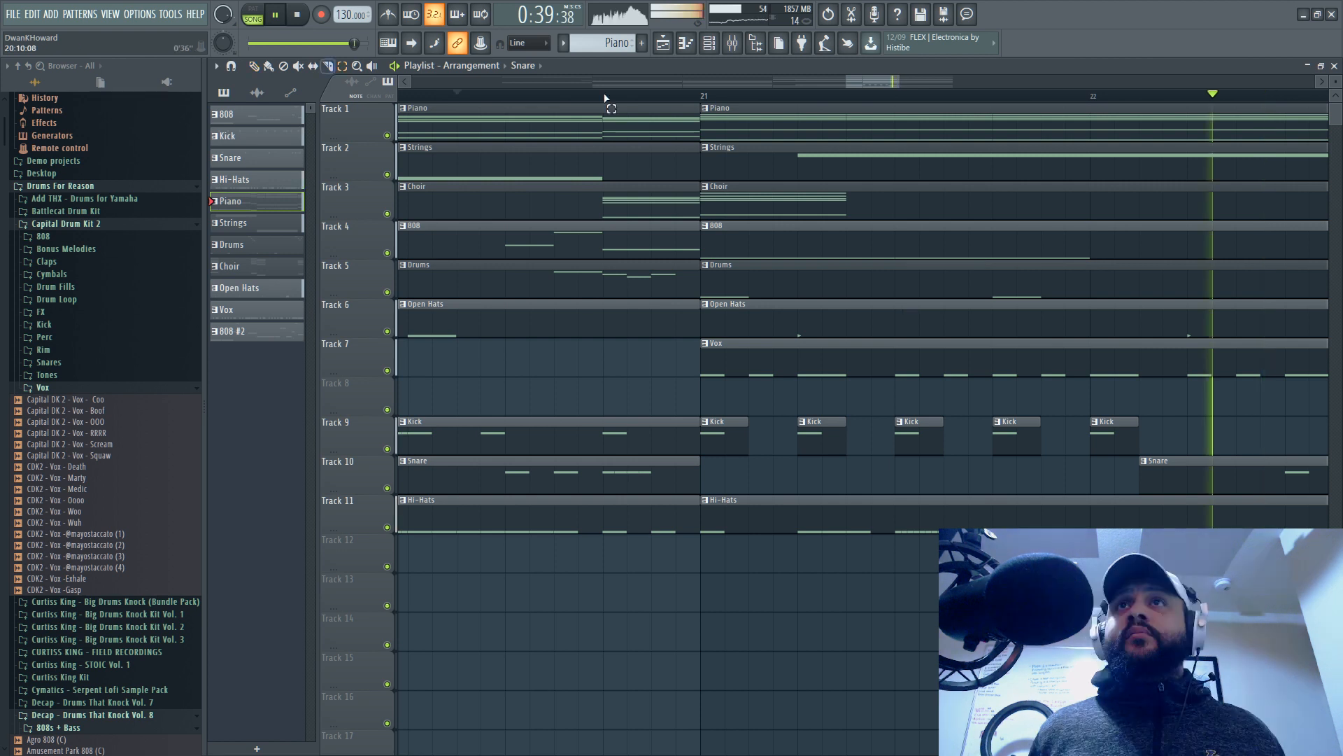
pyautogui.press('space')
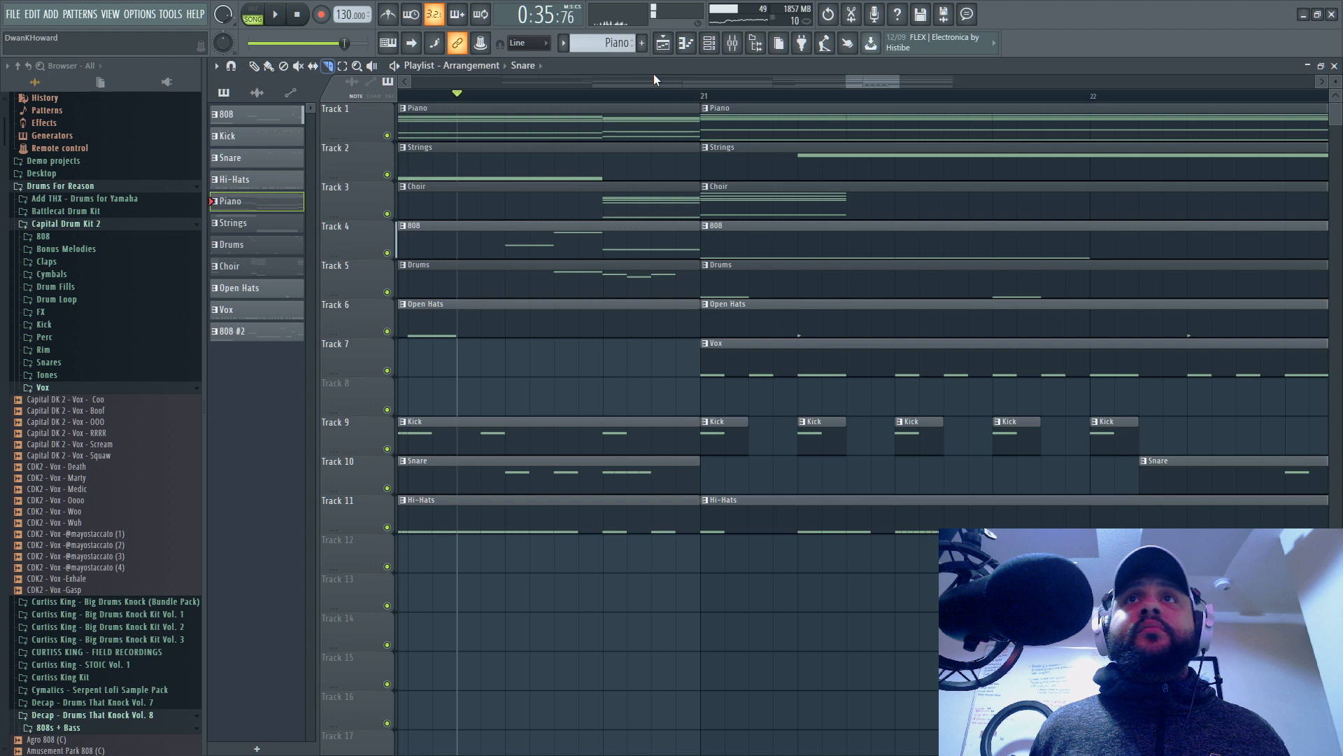
# Step: Chop the first bar of the bar 21 Piano clip on Track 1 into half-beat pieces, one per beat
pyautogui.press('p')
pyautogui.click(796, 109)
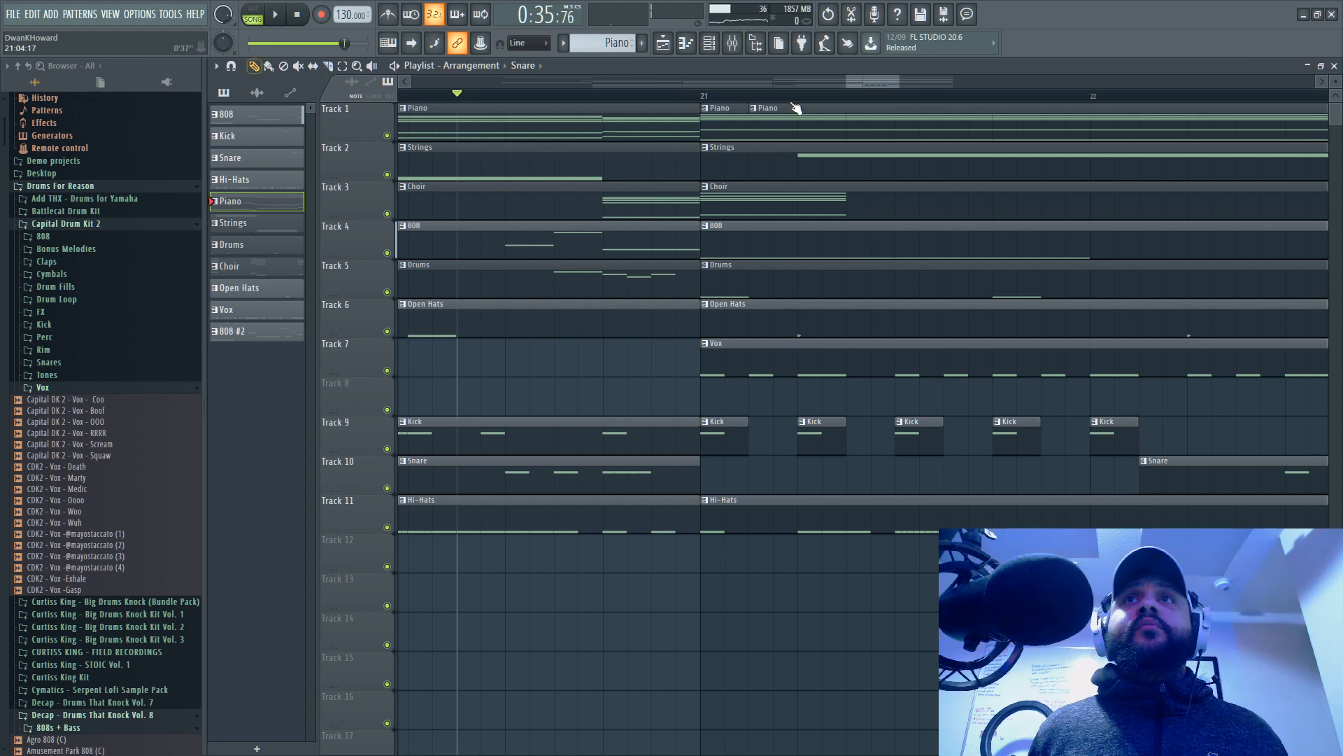
pyautogui.moveTo(796, 109); pyautogui.dragTo(962, 109)
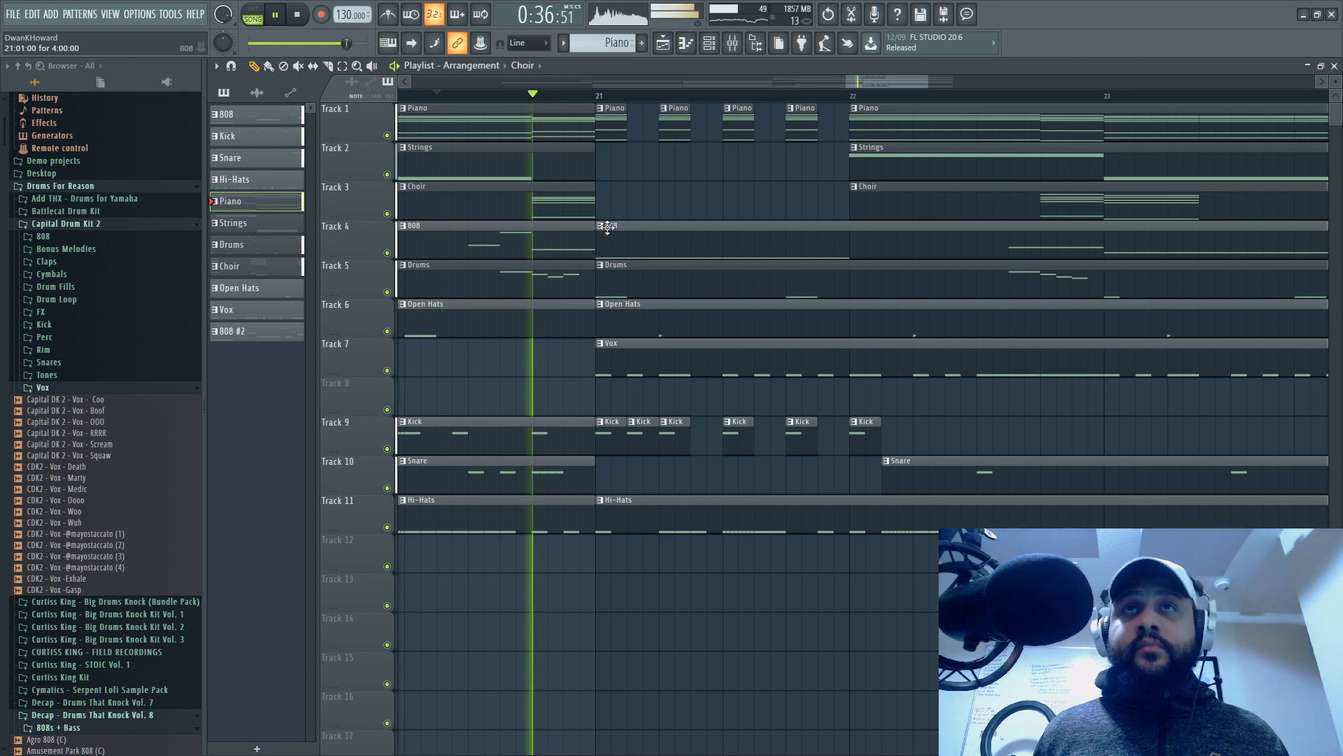
# Step: Try trimming the bar 21 Vox clip on Track 7 to start at bar 22, and undo the trim
pyautogui.moveTo(597, 348); pyautogui.dragTo(855, 353)
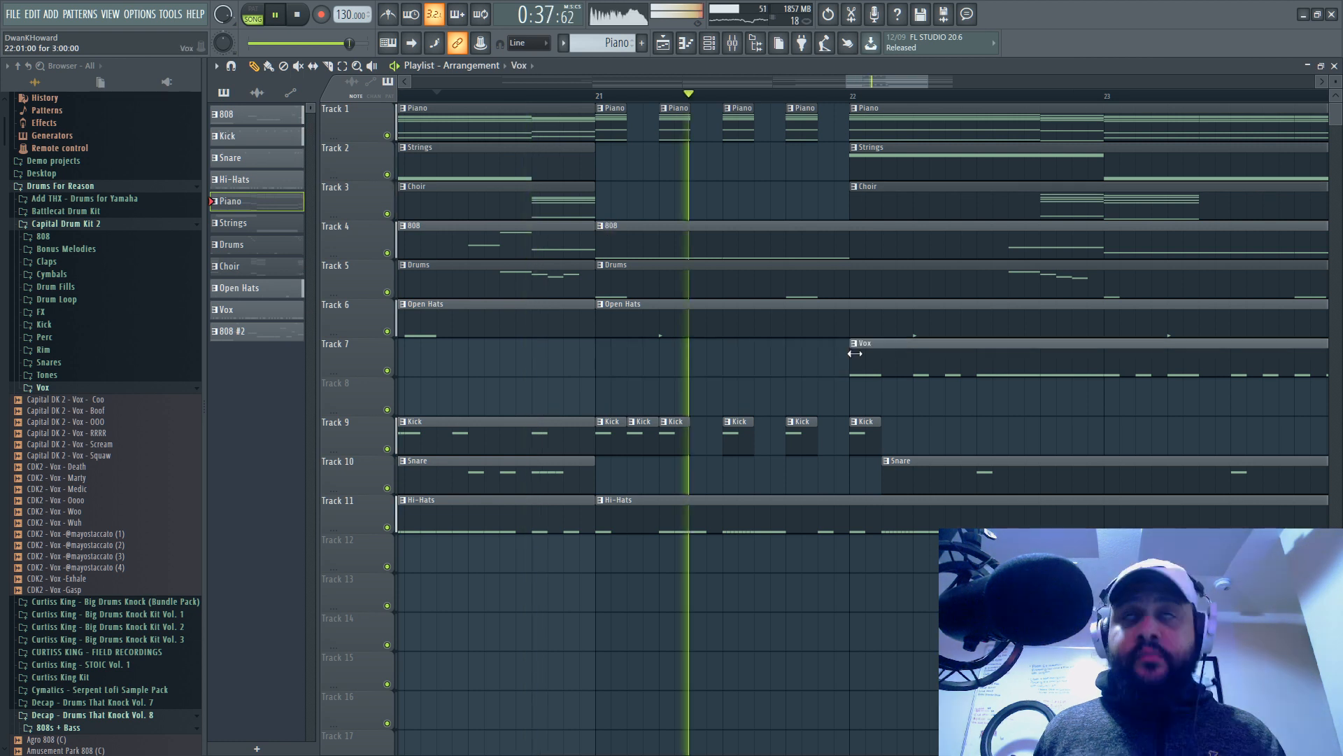
pyautogui.hotkey('ctrl', 'z')
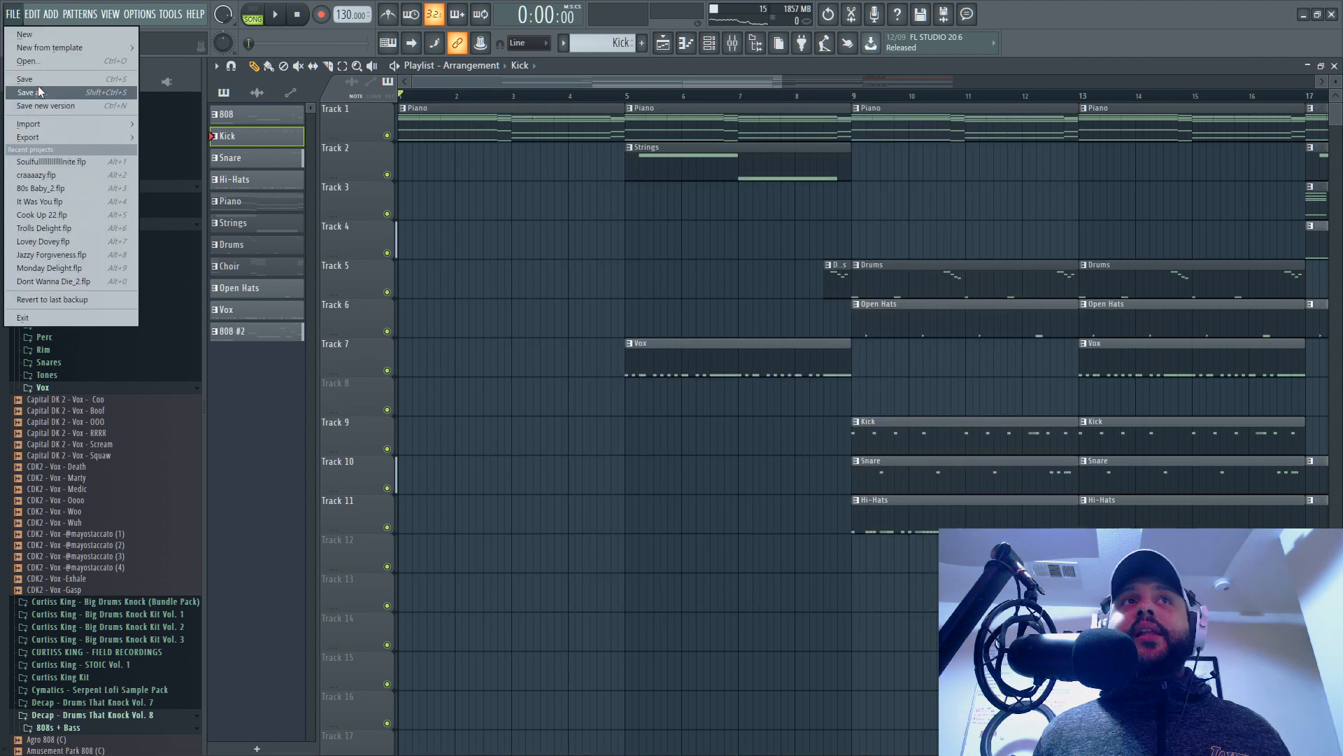
# Step: Save the project as Slumpy in the Projects folder, and resave it with the final arrangement edits
pyautogui.click(37, 92)
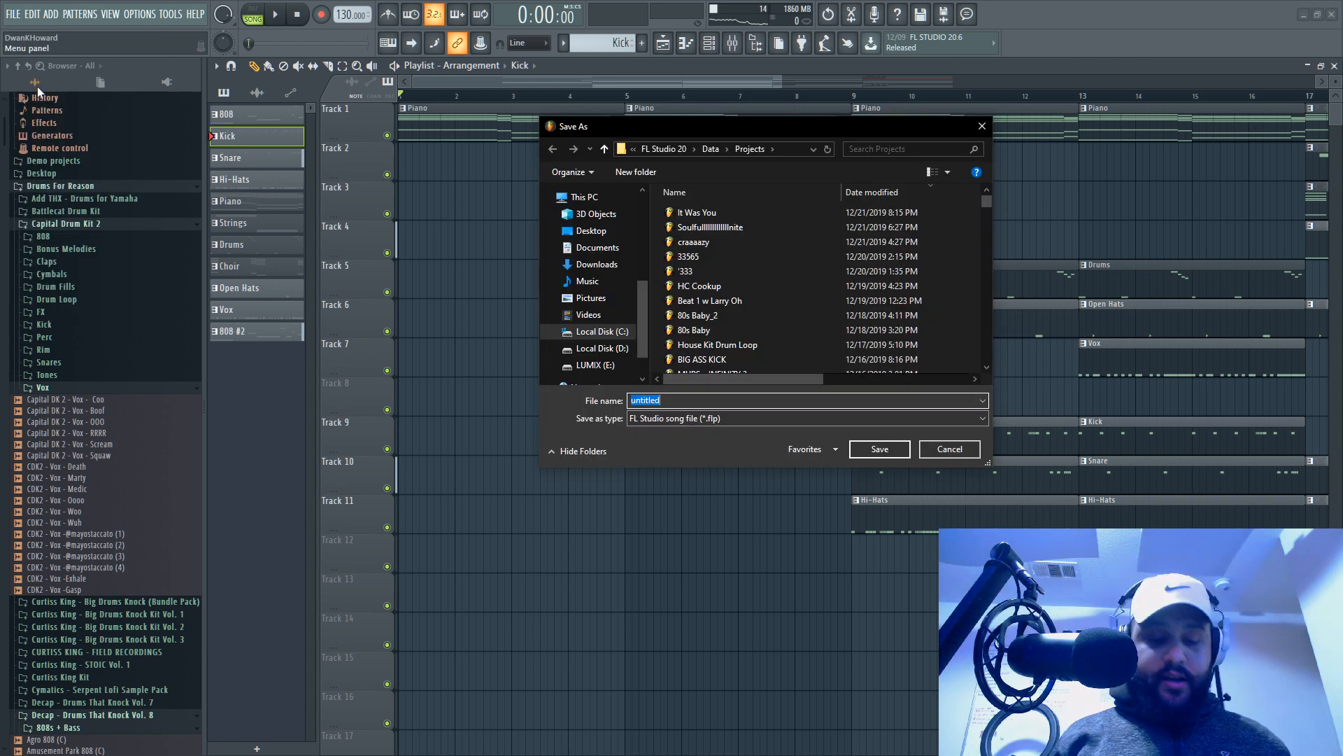
pyautogui.write('Slum')
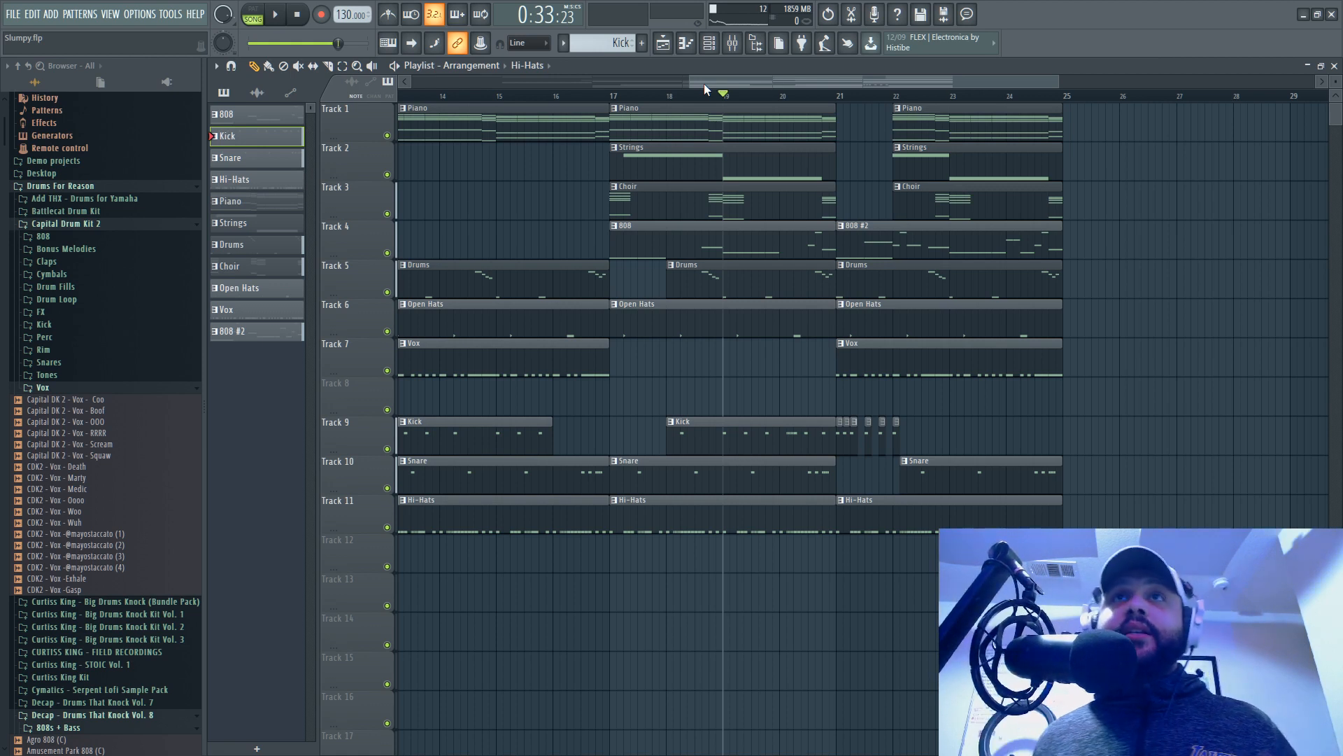
pyautogui.click(12, 14)
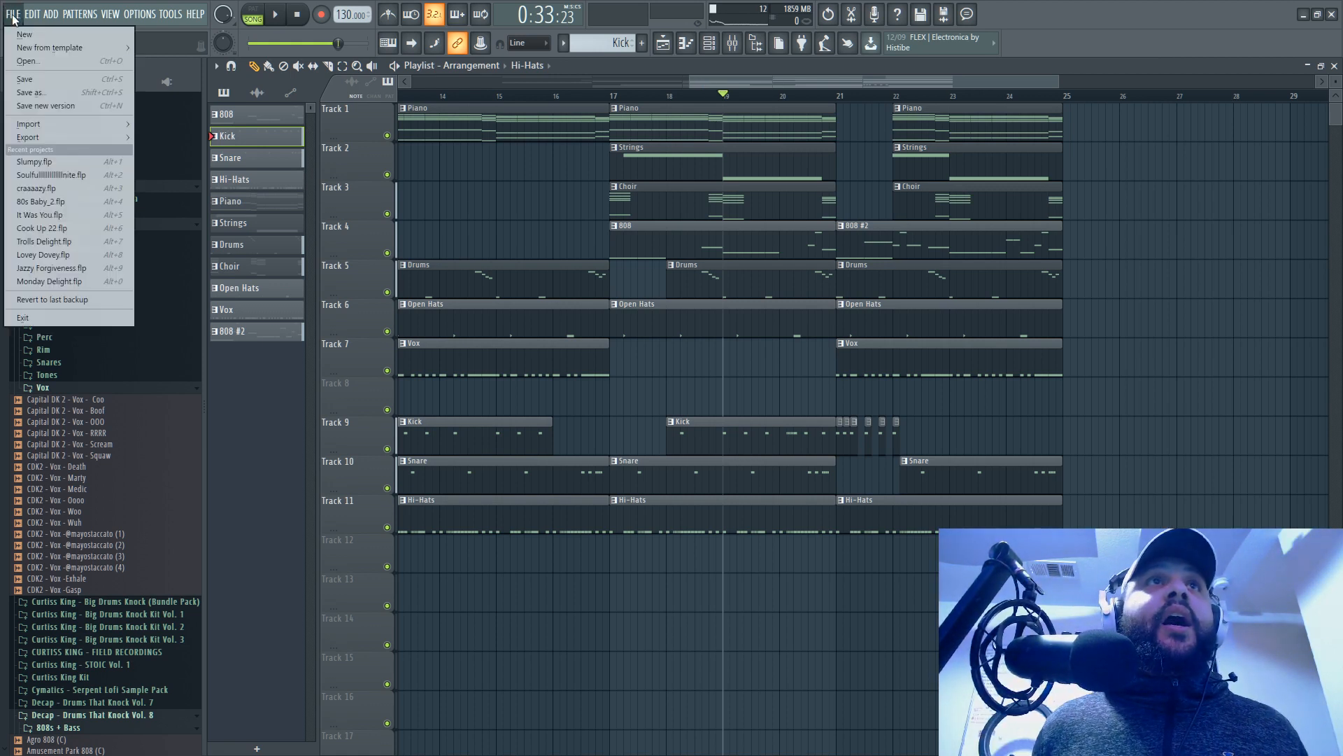
pyautogui.click(42, 78)
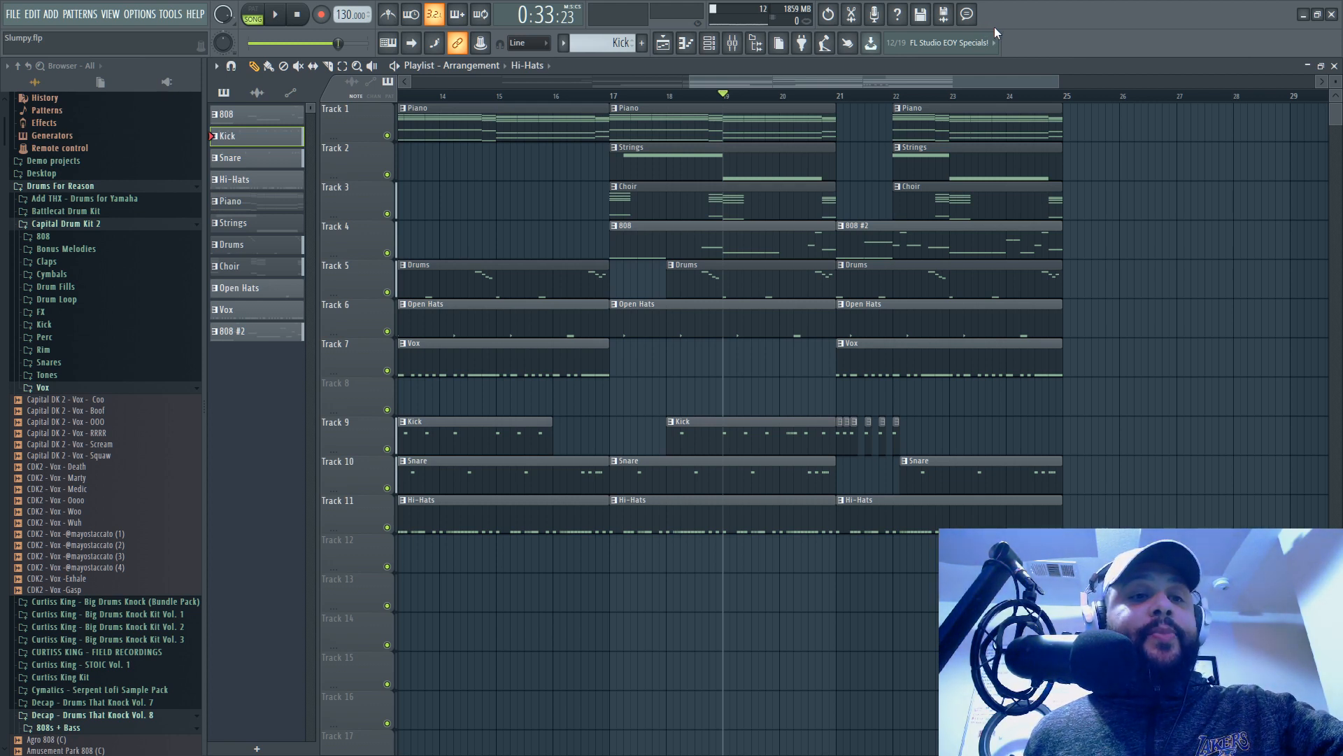
# Step: Switch to the OBS Studio window
pyautogui.press('super')
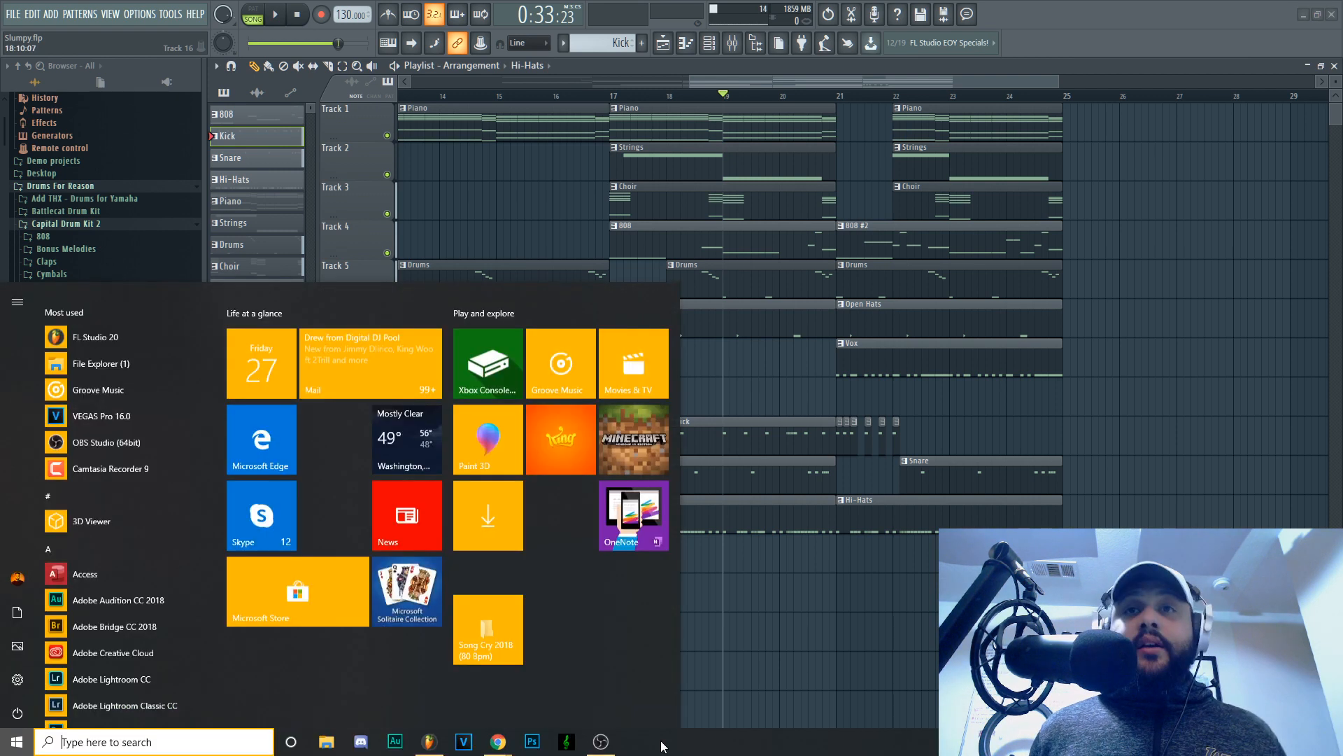
pyautogui.click(600, 741)
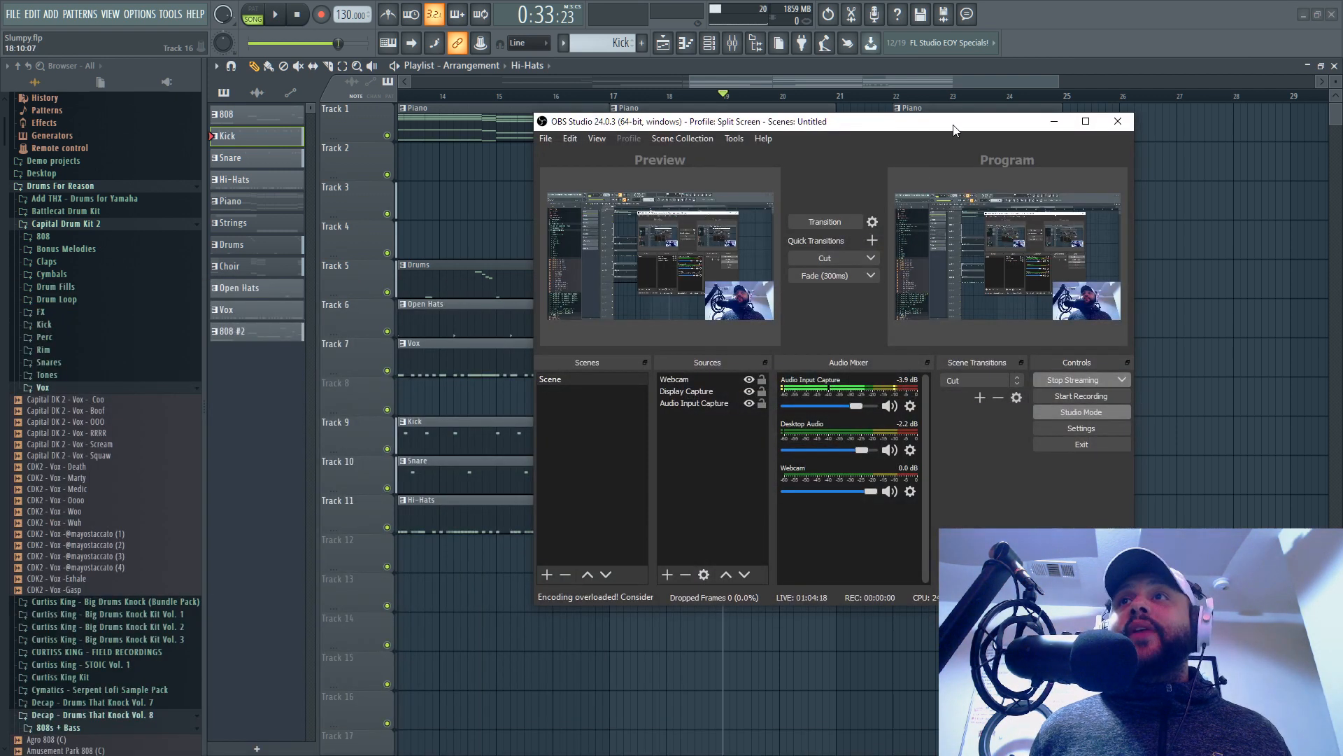